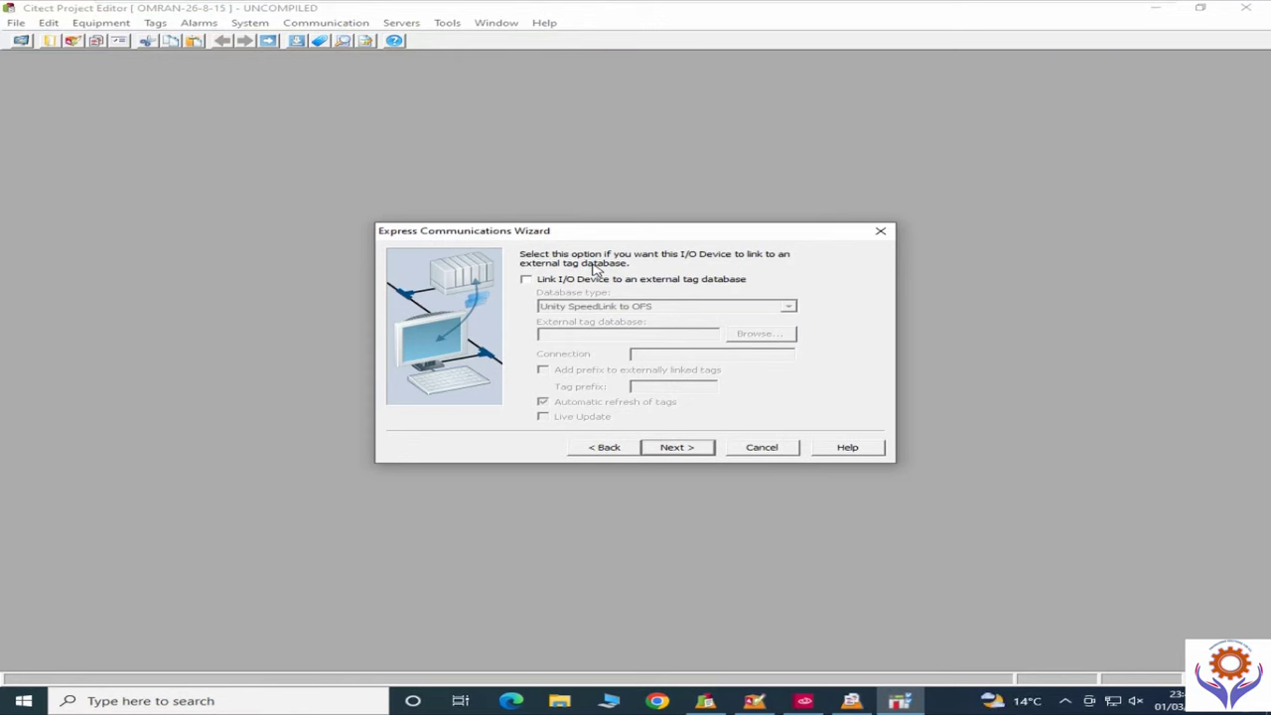
Step: Inspect the database types for linking the I/O device to an external tag database, leave the link disabled, and cancel the wizard at its summary
left_click(527, 280)
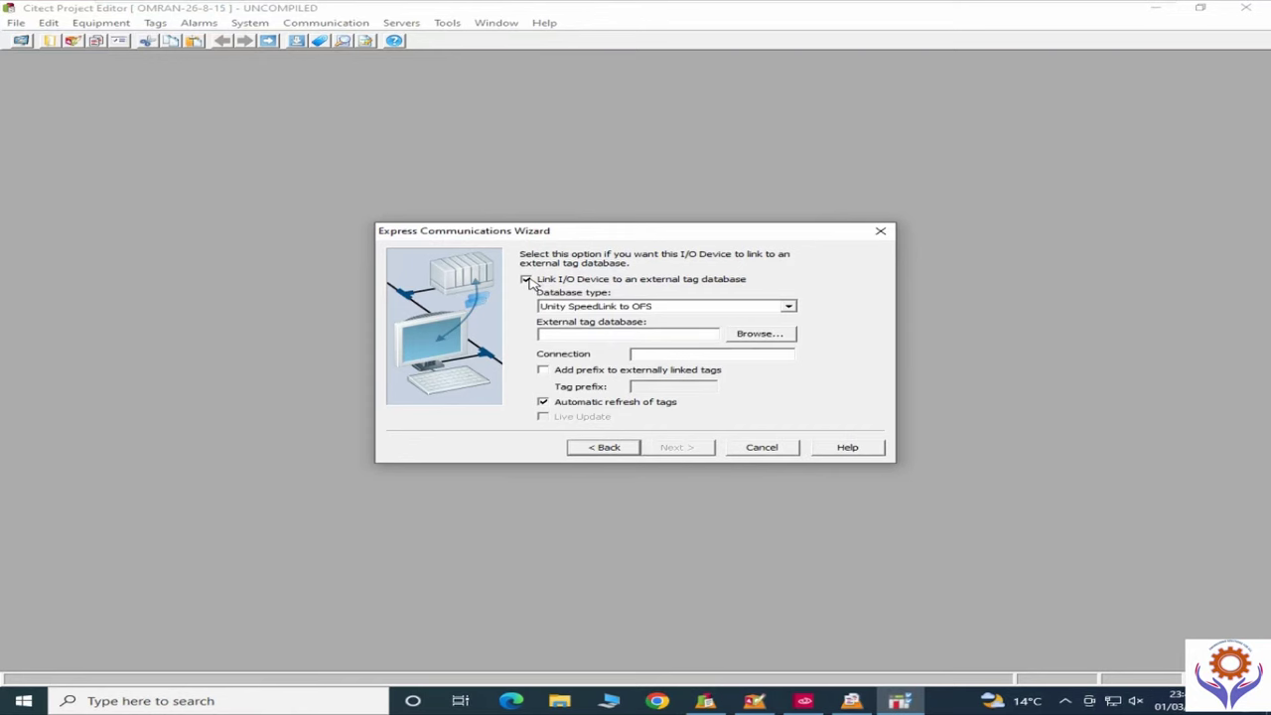
left_click(789, 307)
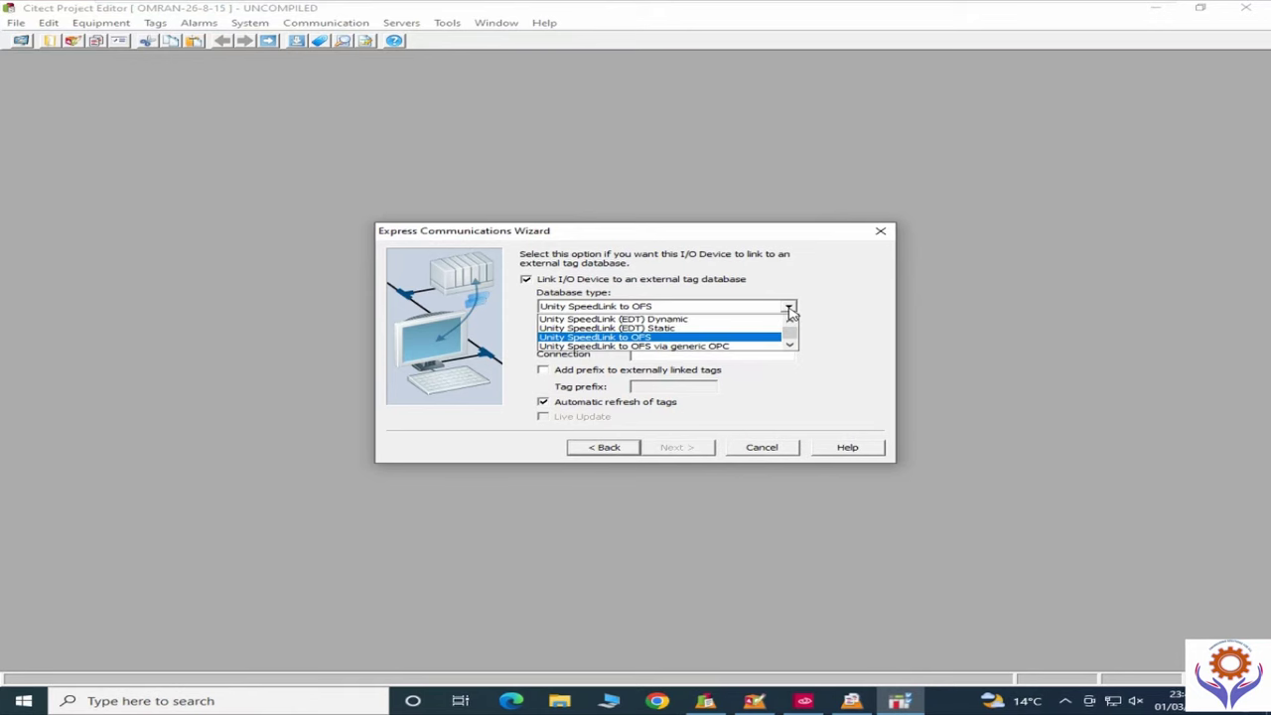
left_click(880, 288)
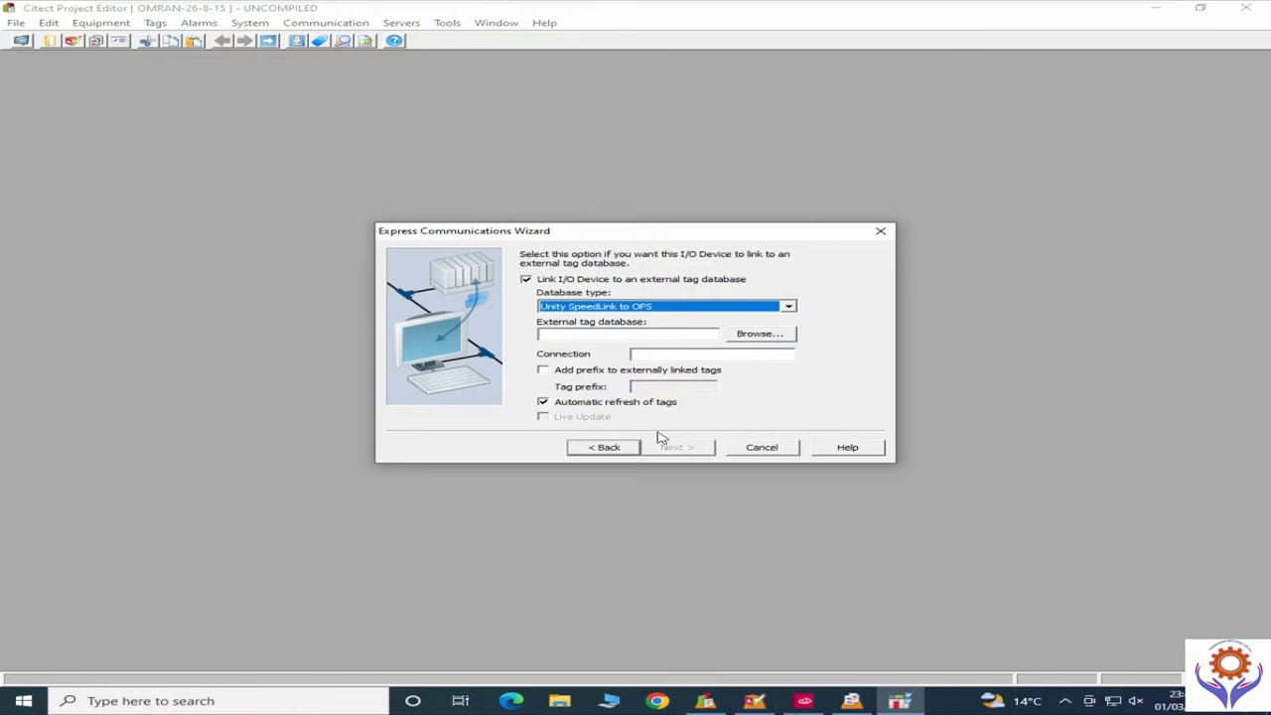
left_click(527, 280)
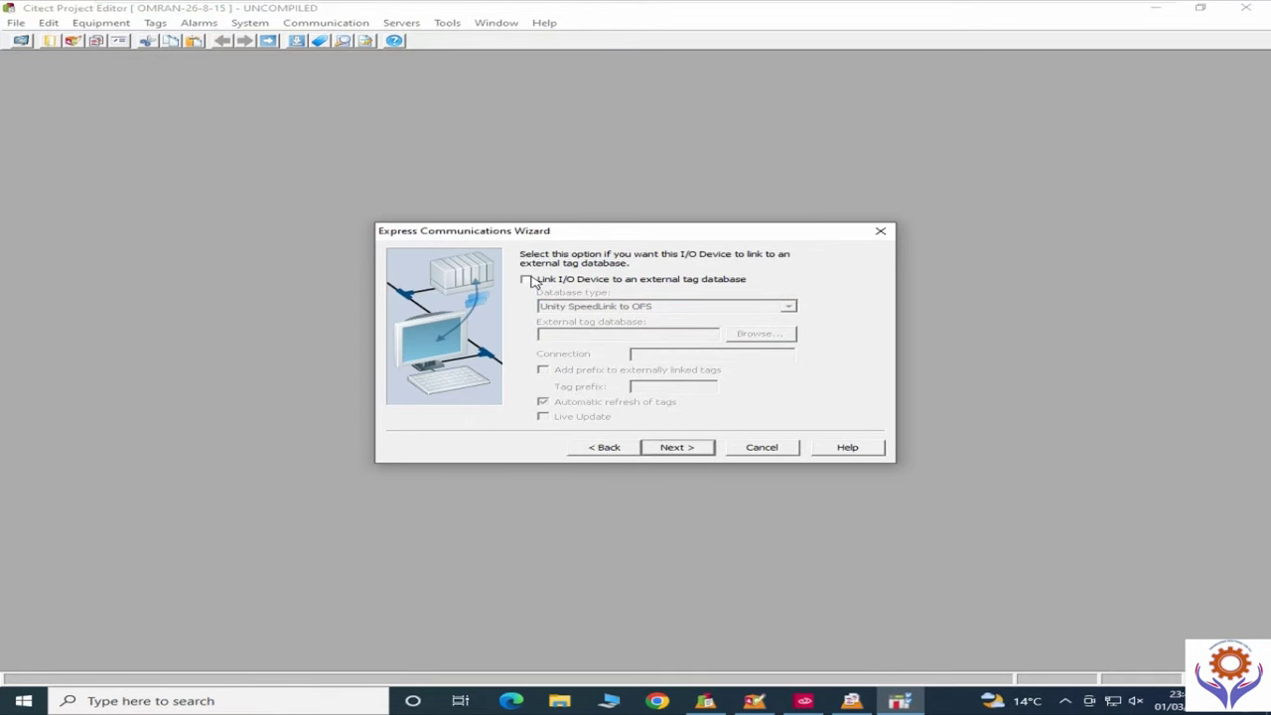
left_click(675, 449)
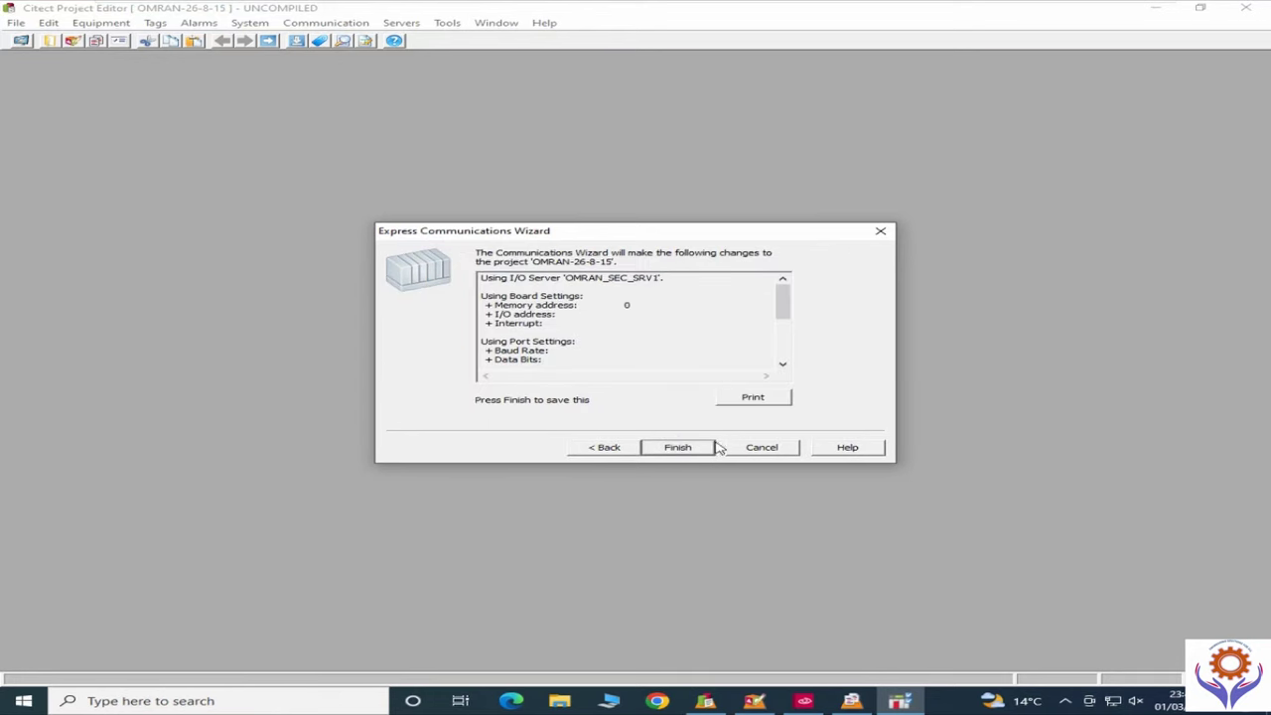
left_click(777, 449)
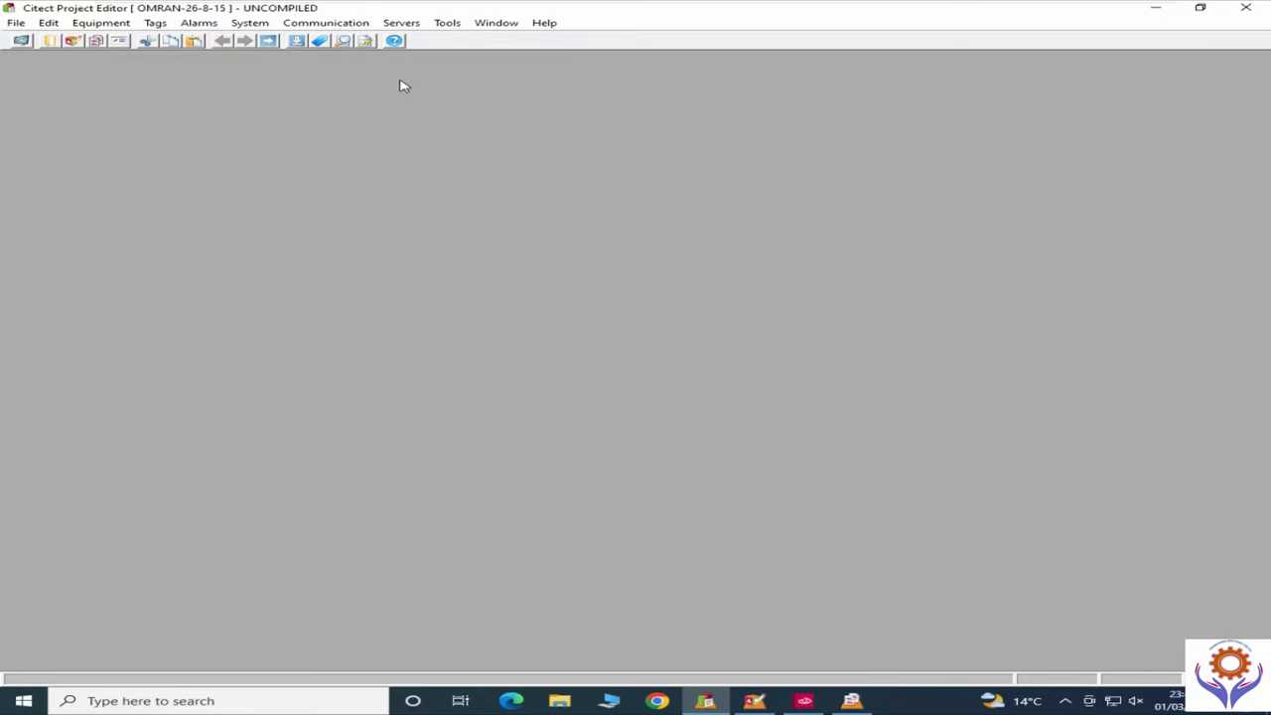
Step: Open the Boards form and move it clear of the I/O Server form
left_click(262, 27)
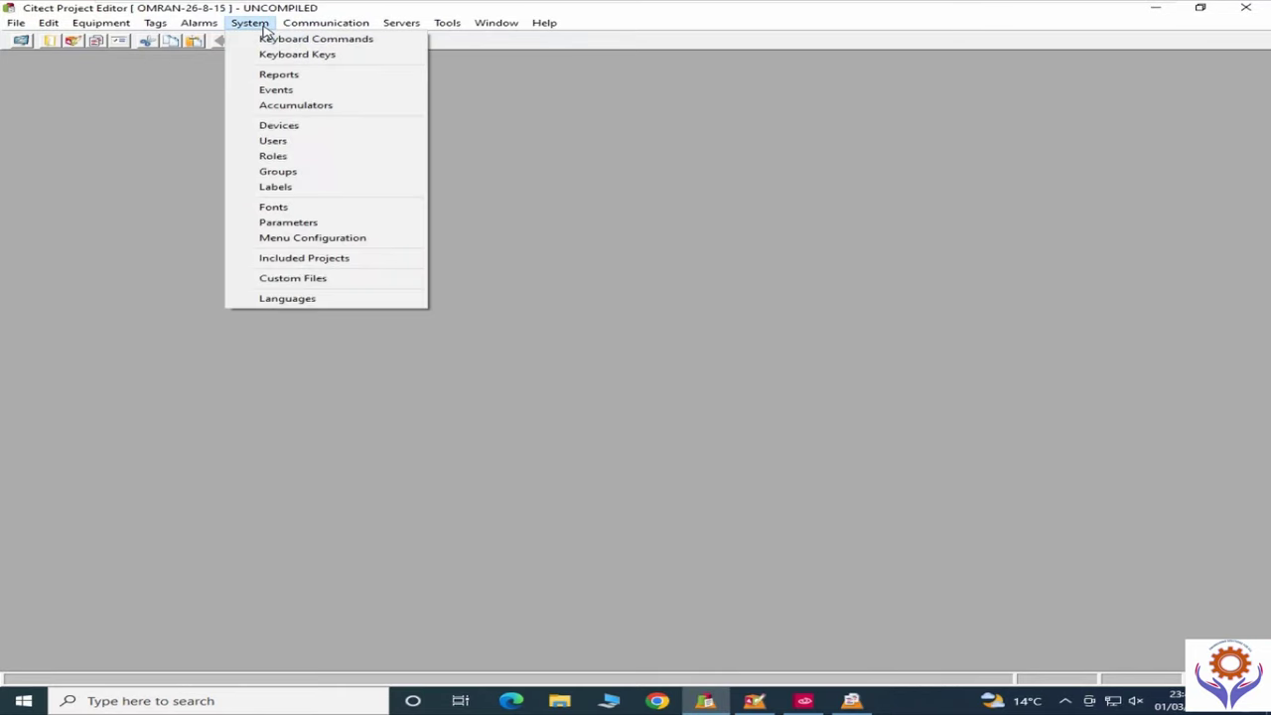
mouse_move(315, 24)
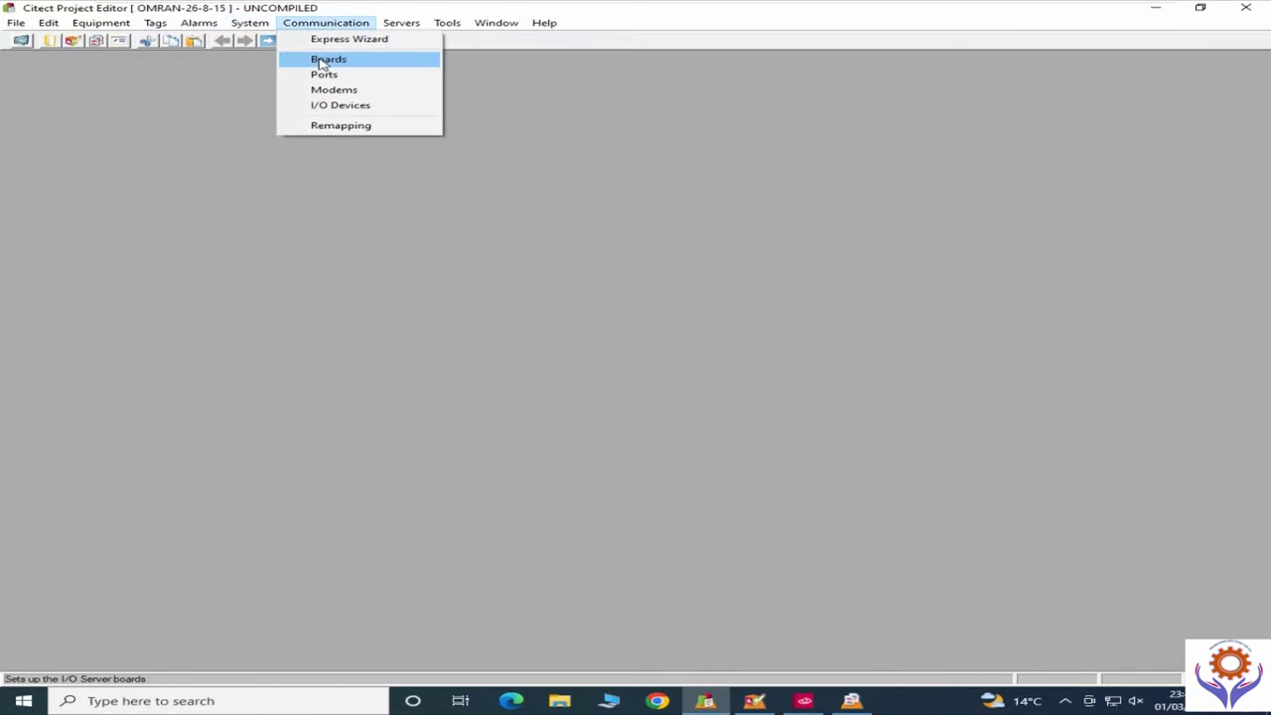
left_click(328, 60)
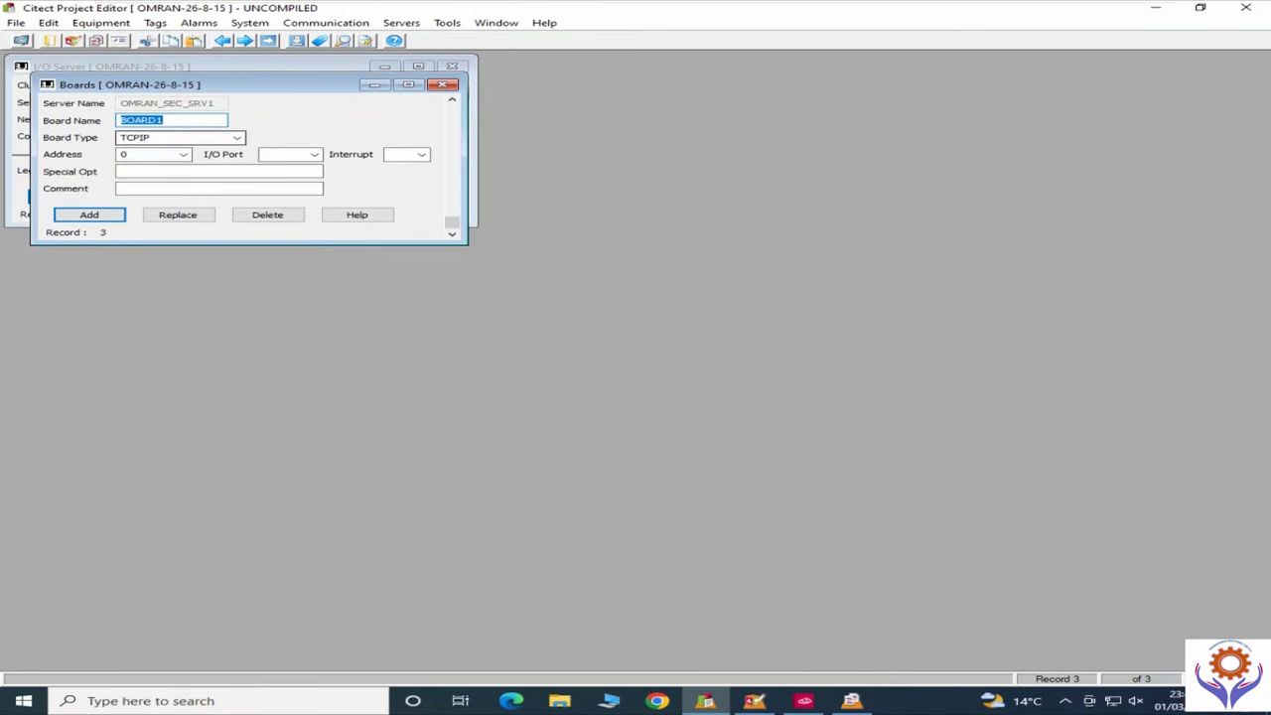
left_click_drag(212, 88, 529, 142)
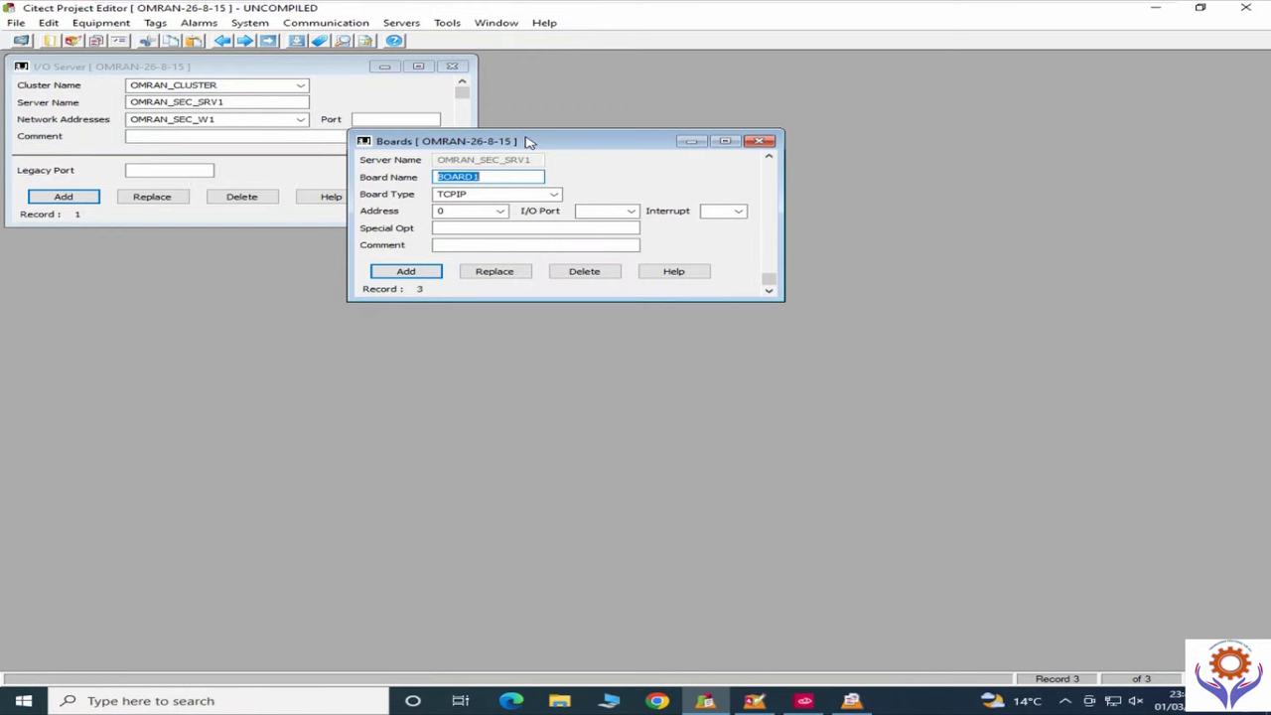
Step: Open the Ports form and place it below the Boards form
left_click(392, 27)
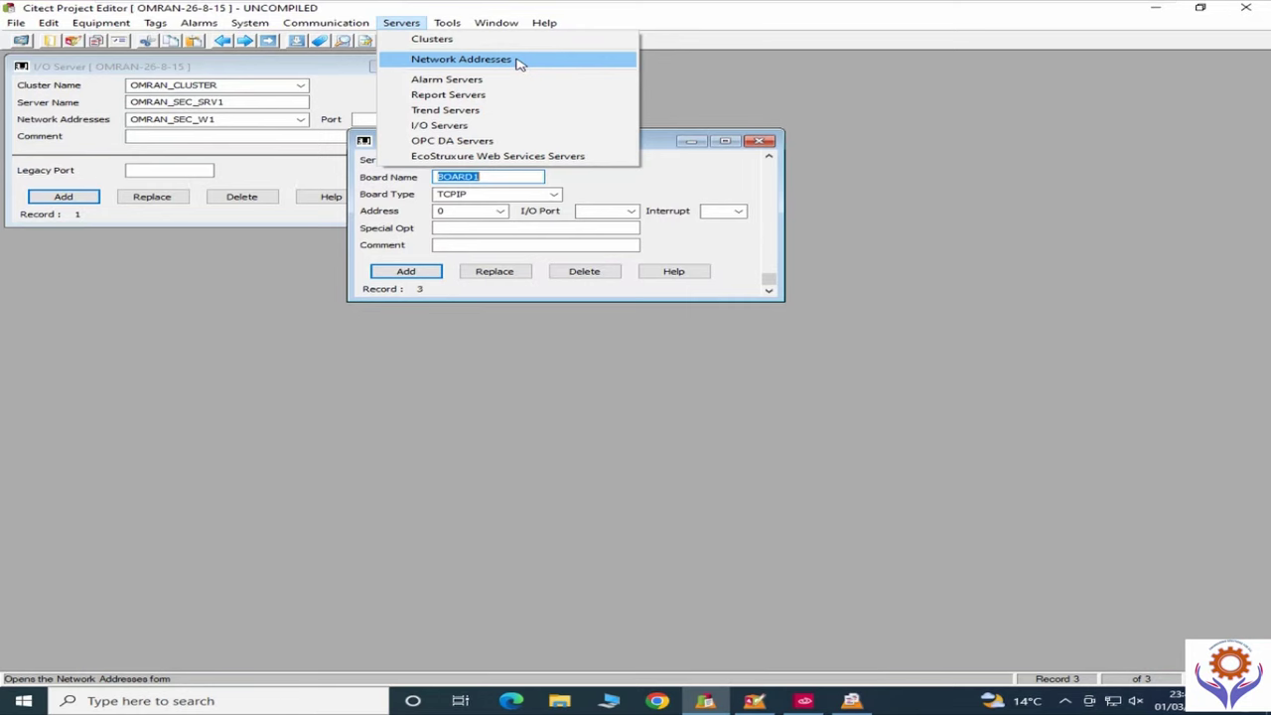
mouse_move(314, 22)
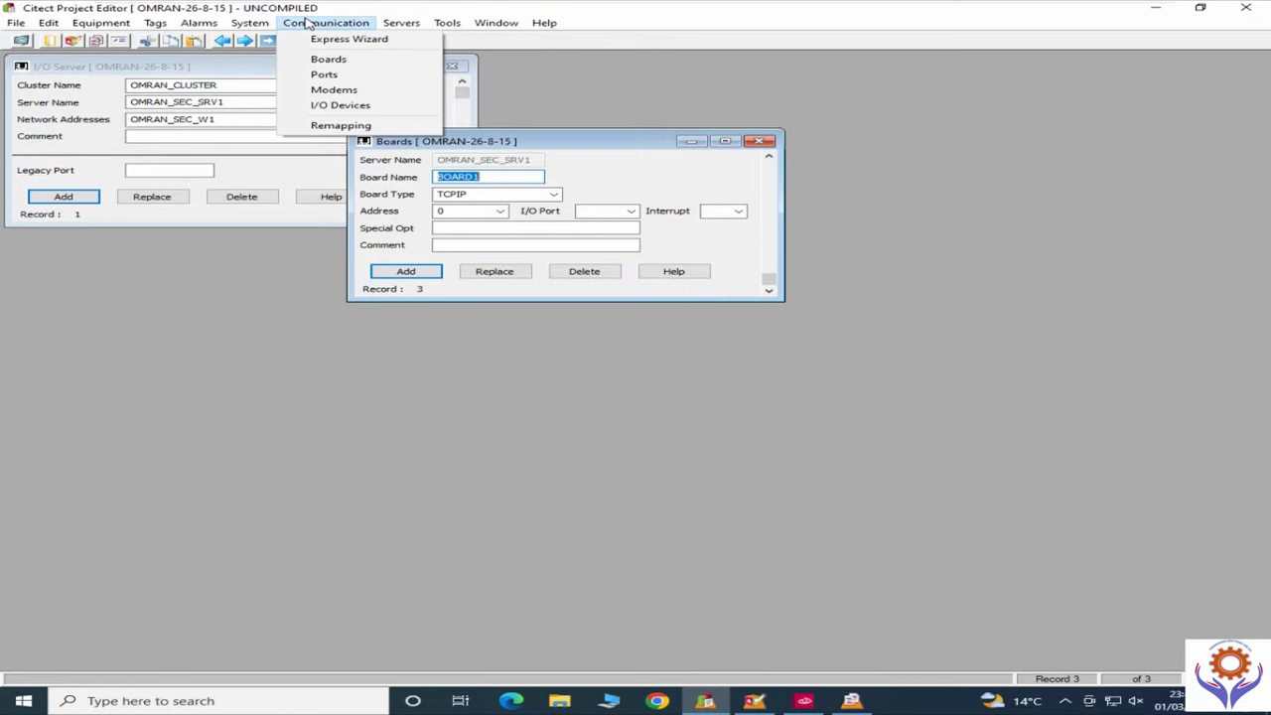
left_click(331, 77)
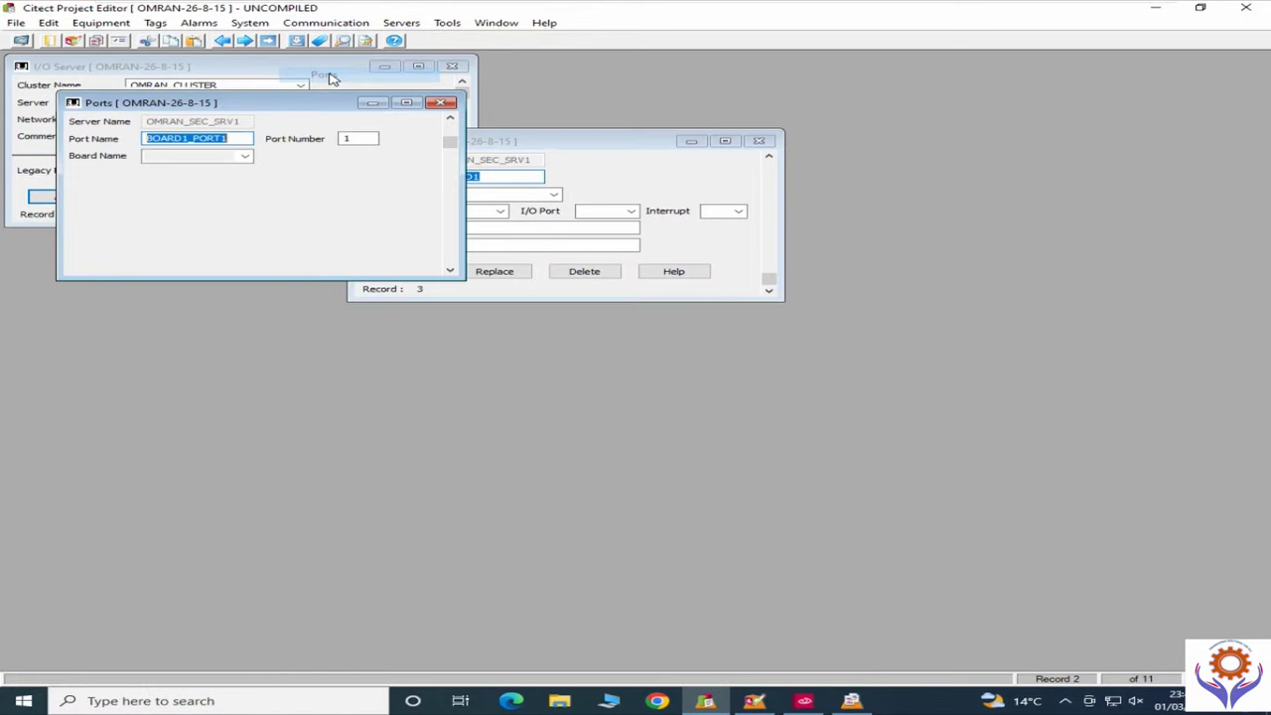
left_click_drag(254, 101, 564, 294)
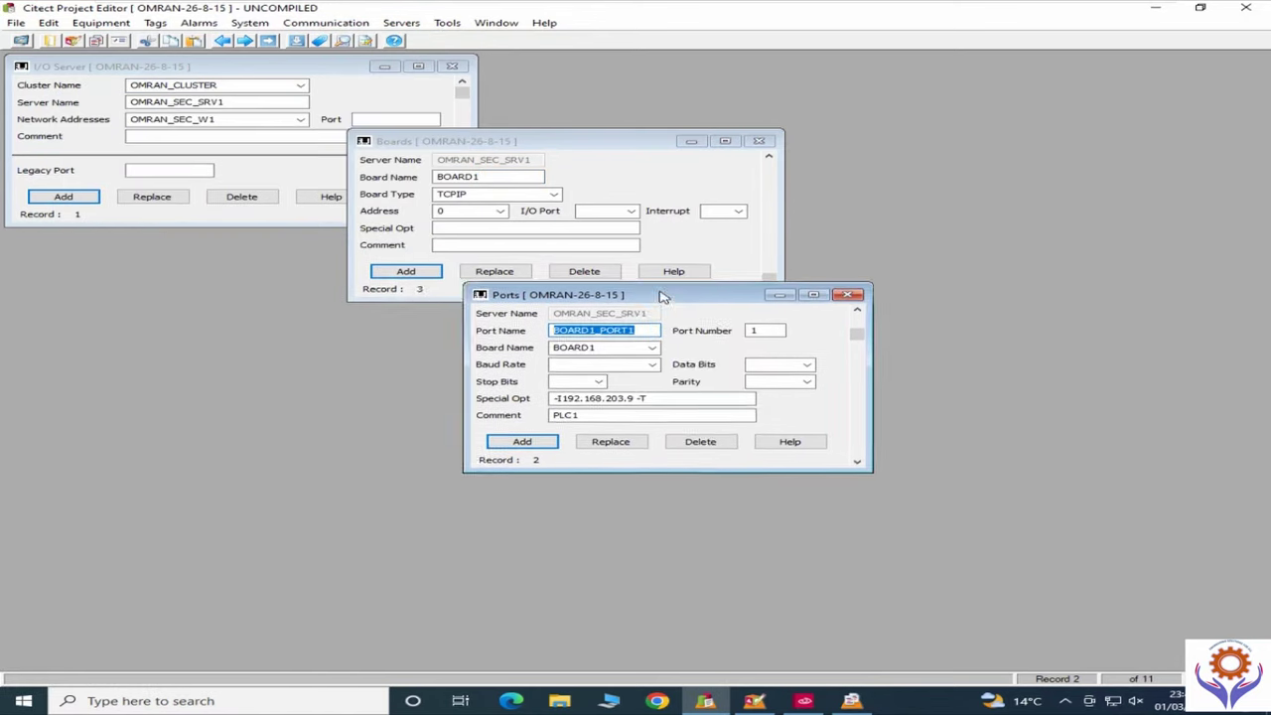
Step: Open the Modems form and move it away from the Boards and Ports forms
left_click(323, 26)
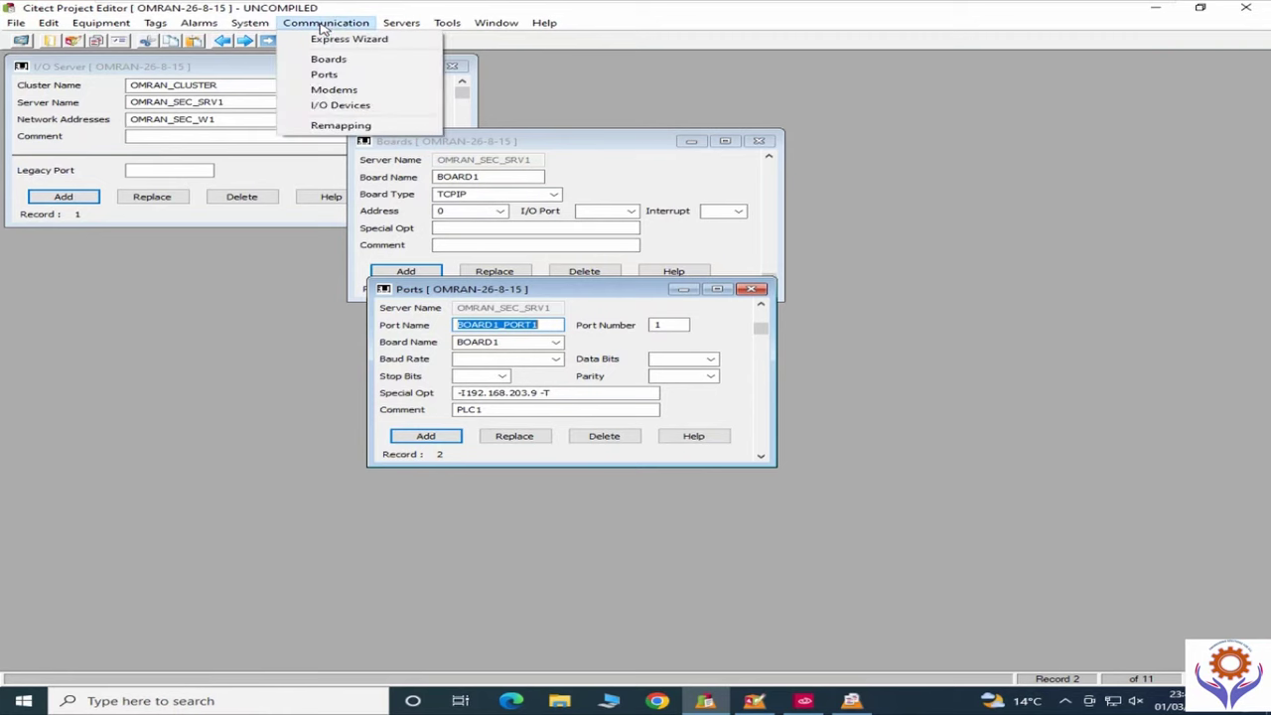
left_click(330, 91)
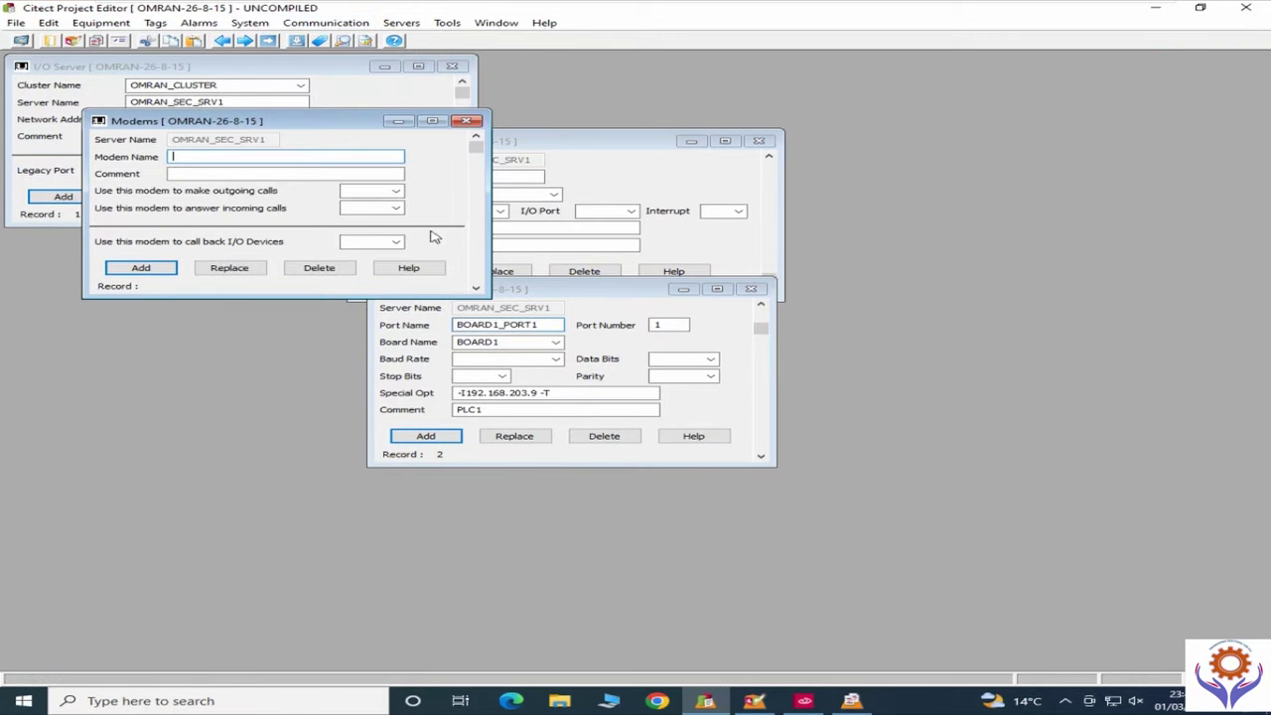
left_click_drag(345, 133, 1102, 188)
Step: Try to open the I/O Devices form and dismiss the error dialog
mouse_move(292, 4)
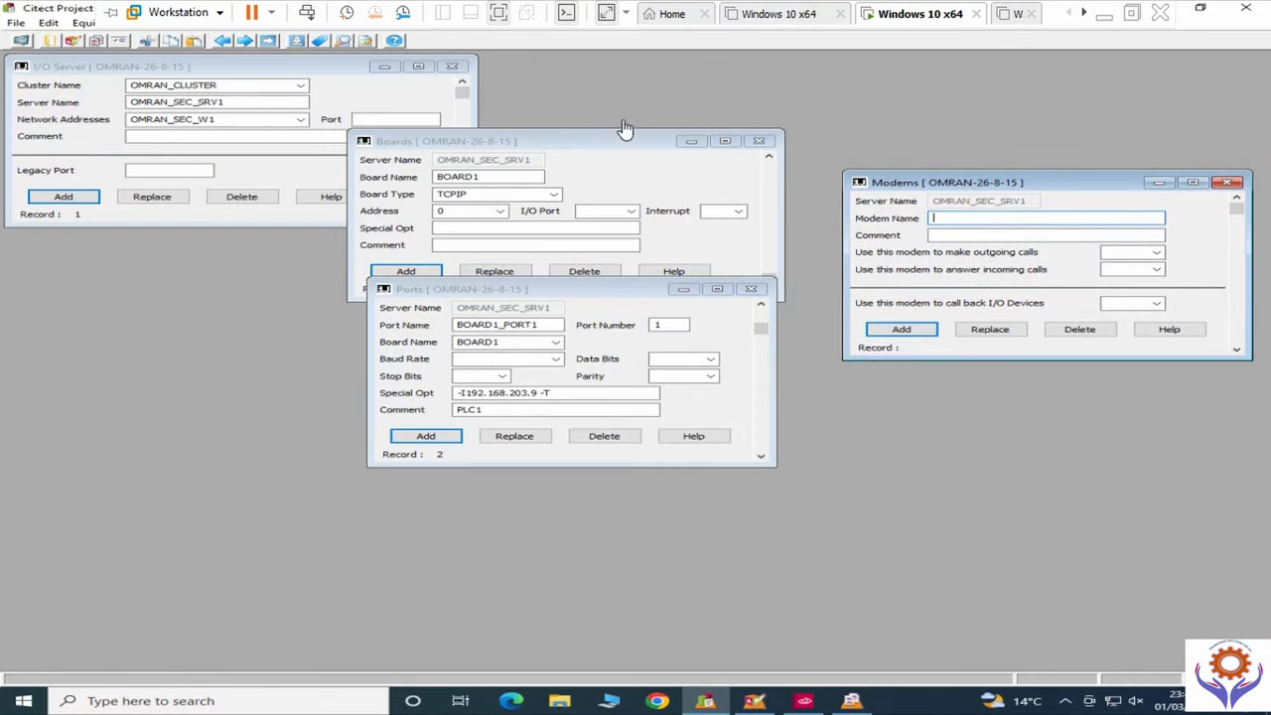
left_click(360, 22)
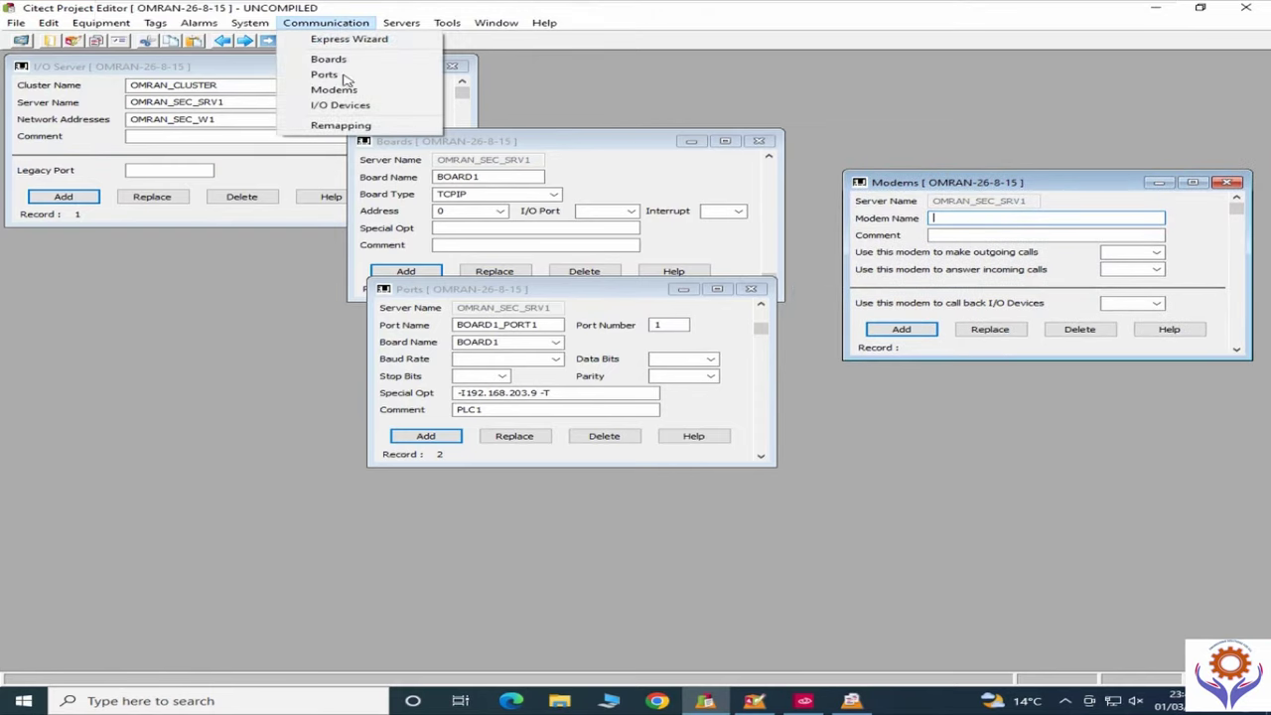
left_click(342, 105)
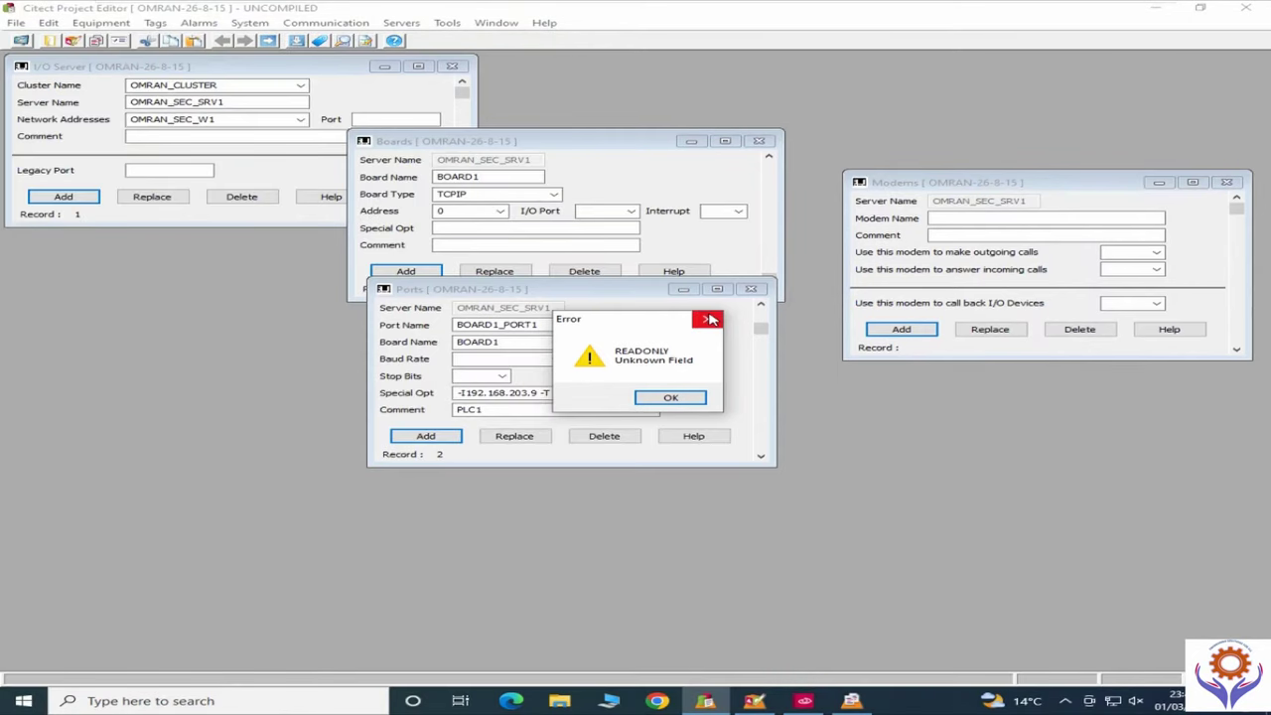
left_click(710, 318)
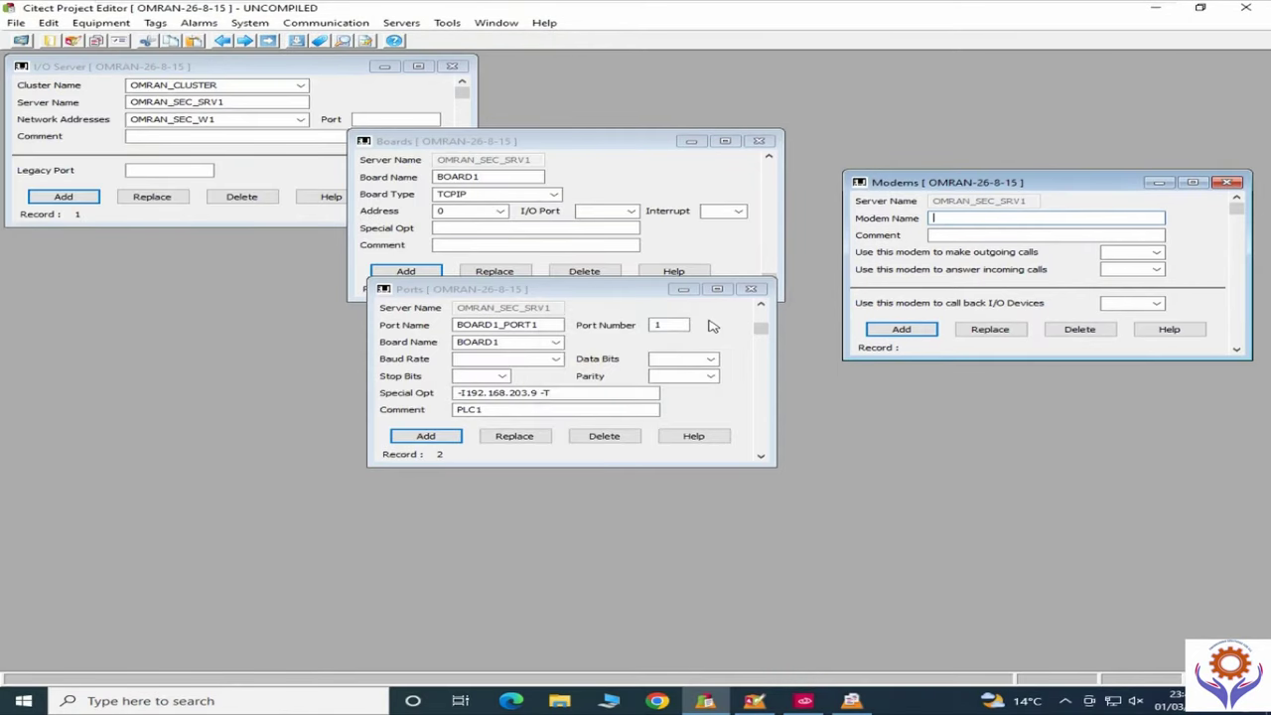
Step: Shorten the Ports form and arrange the Boards, Ports and Modems forms around the I/O Server form without overlap
mouse_move(599, 281)
left_mouse_down()
mouse_move(615, 345)
mouse_move(595, 301)
left_mouse_up()
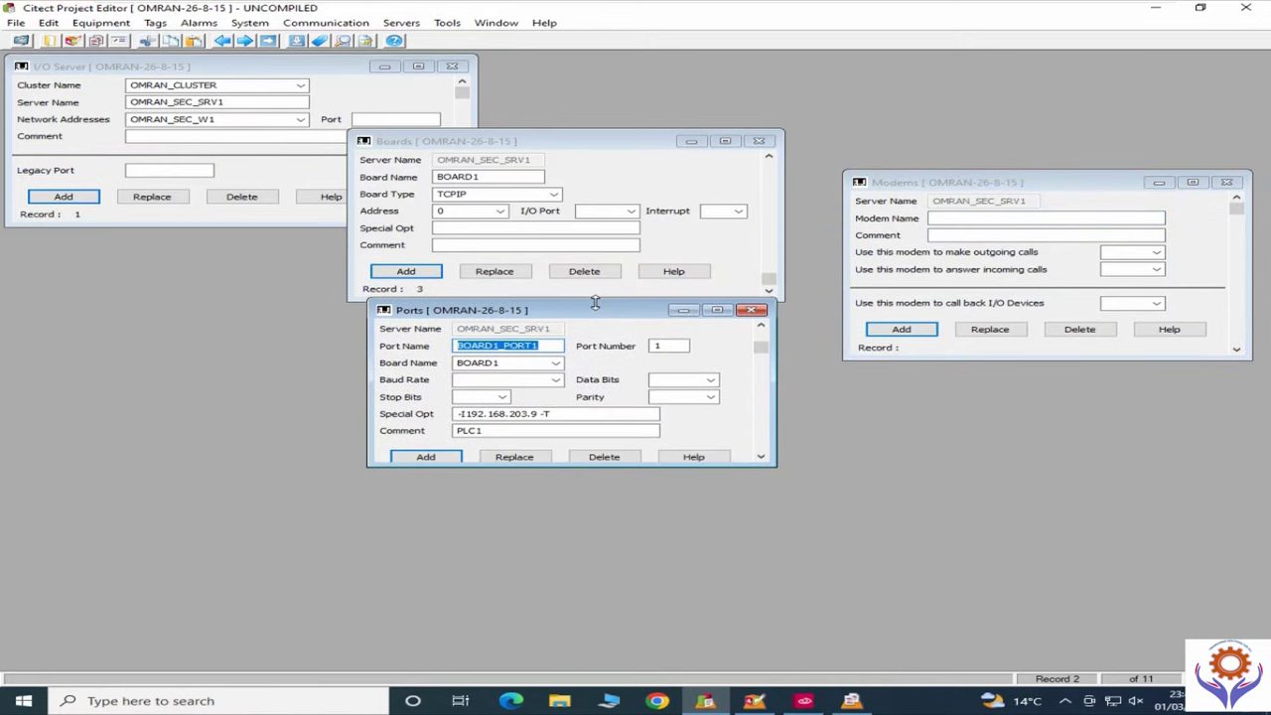
left_click_drag(547, 146, 685, 78)
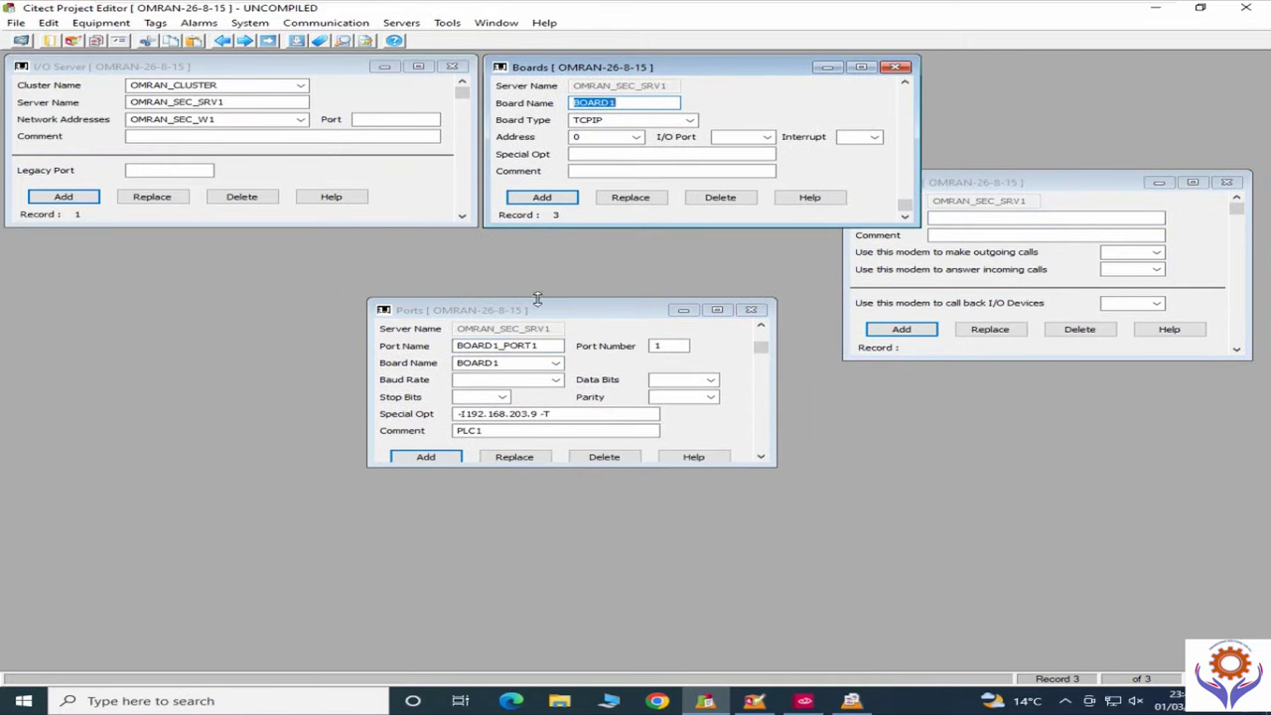
left_click_drag(551, 314, 196, 251)
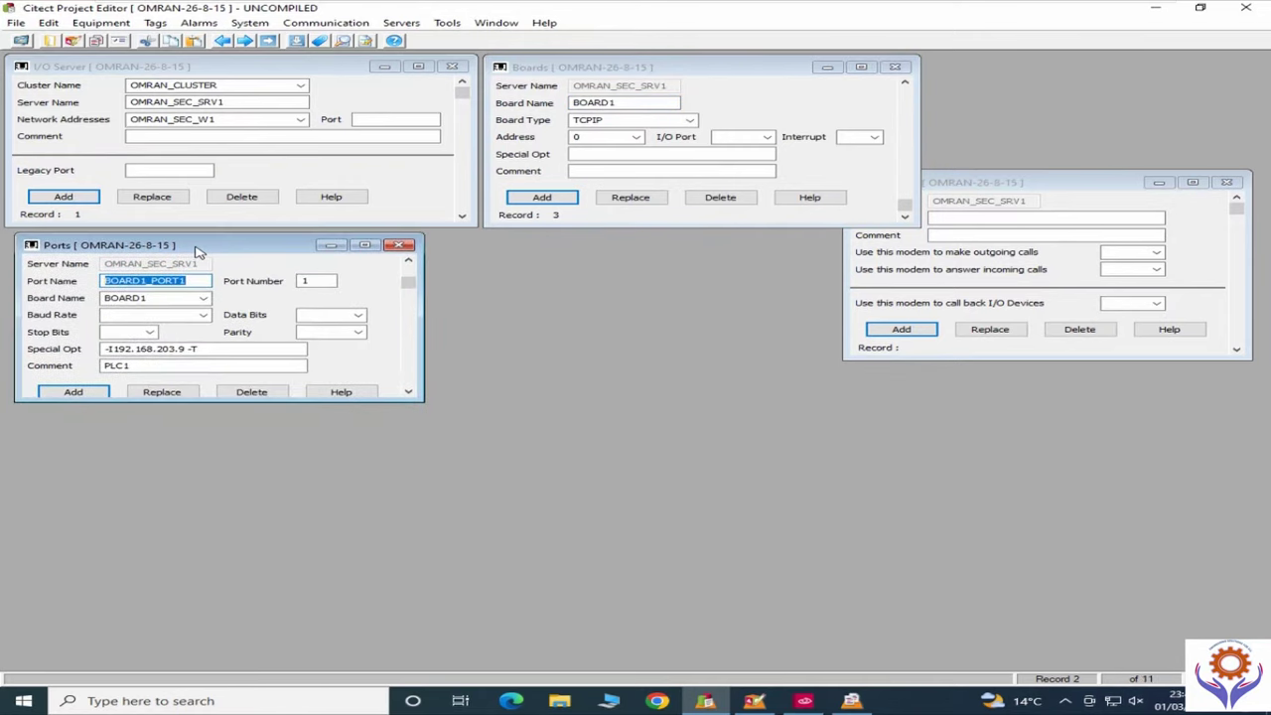
left_click_drag(1055, 186, 654, 247)
Step: Open the Clusters form from the server settings and shift it up over the I/O Server form
left_click(323, 26)
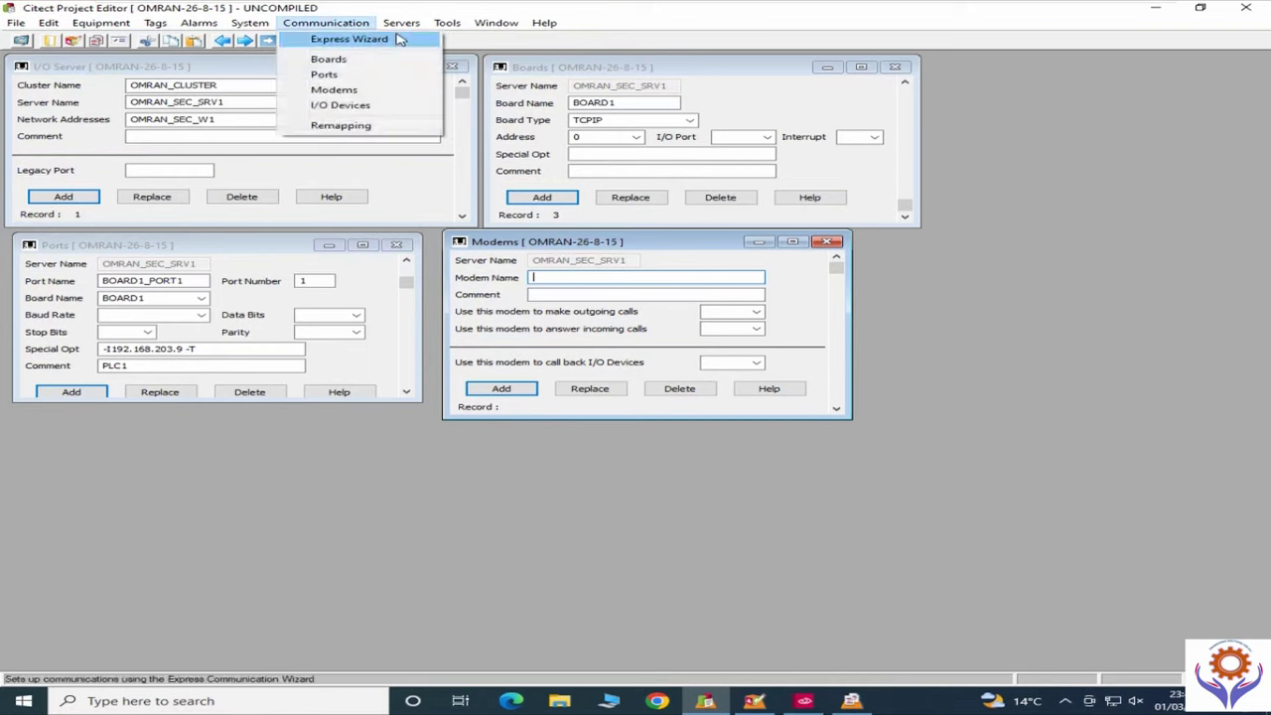
left_click(422, 38)
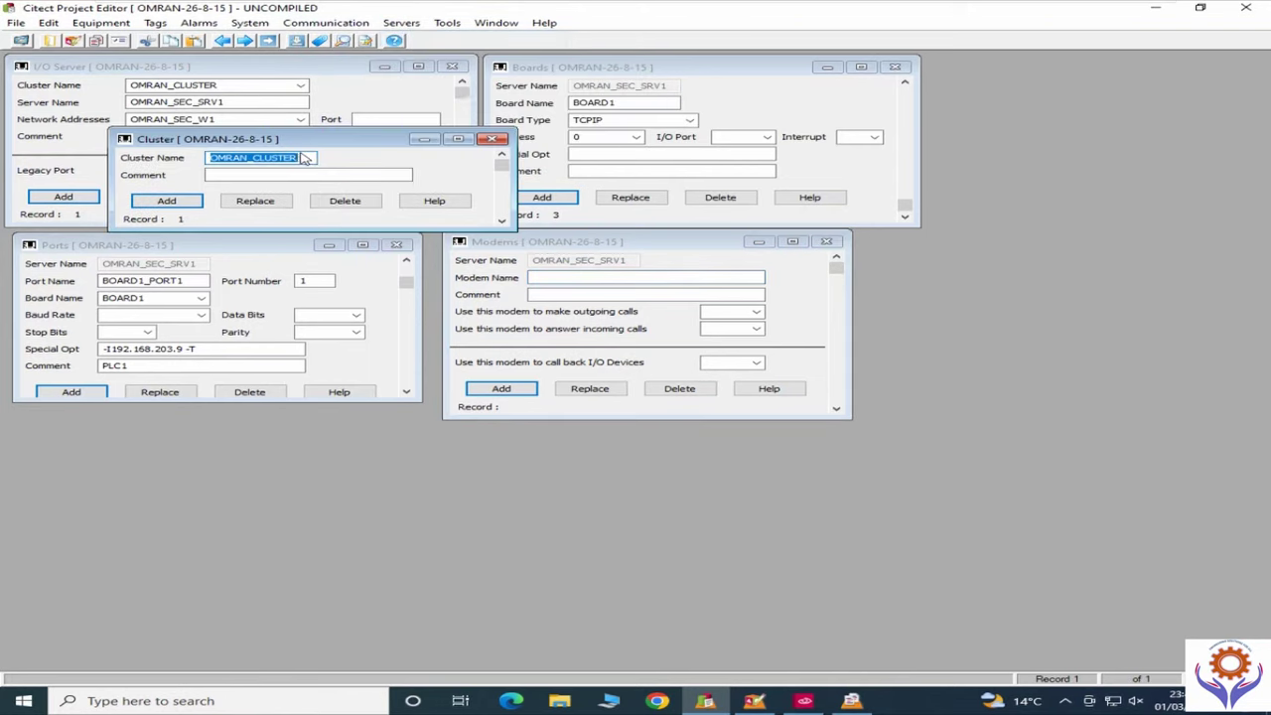
left_click_drag(300, 144, 377, 102)
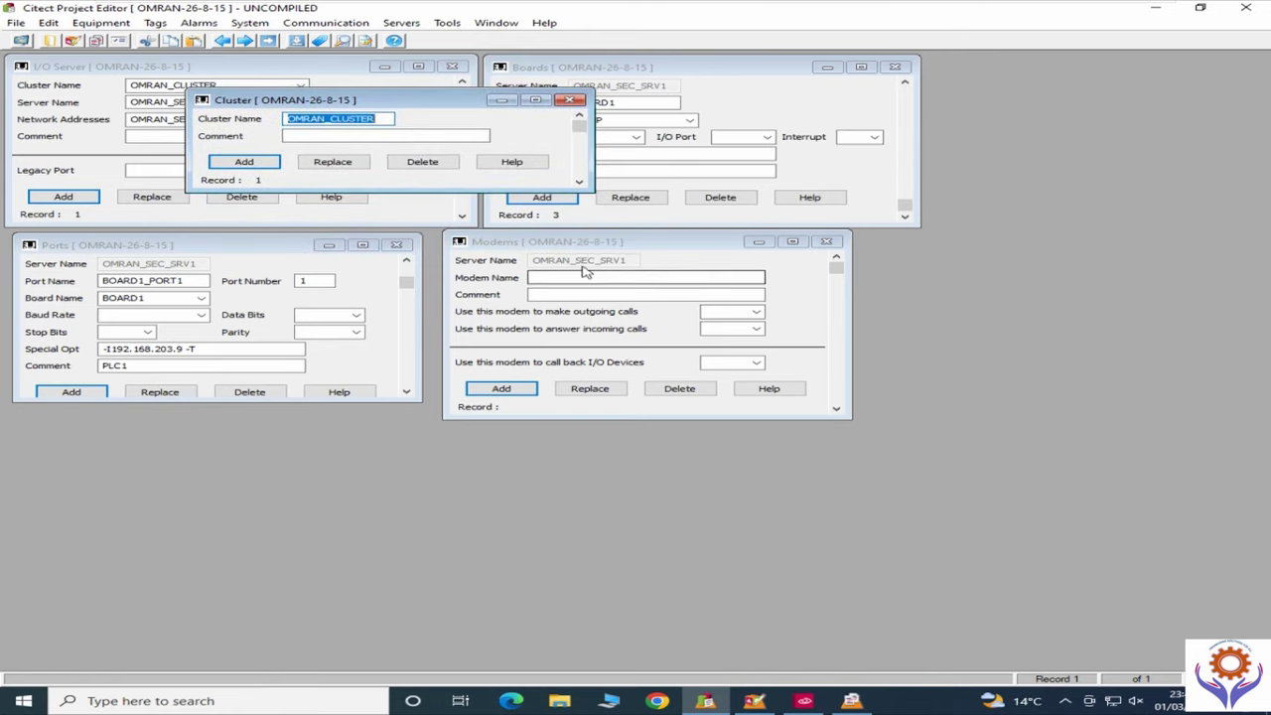
Step: Spread out the Modems, Ports, Boards, I/O Server and Cluster forms so that none of them overlap
left_click_drag(588, 245, 969, 472)
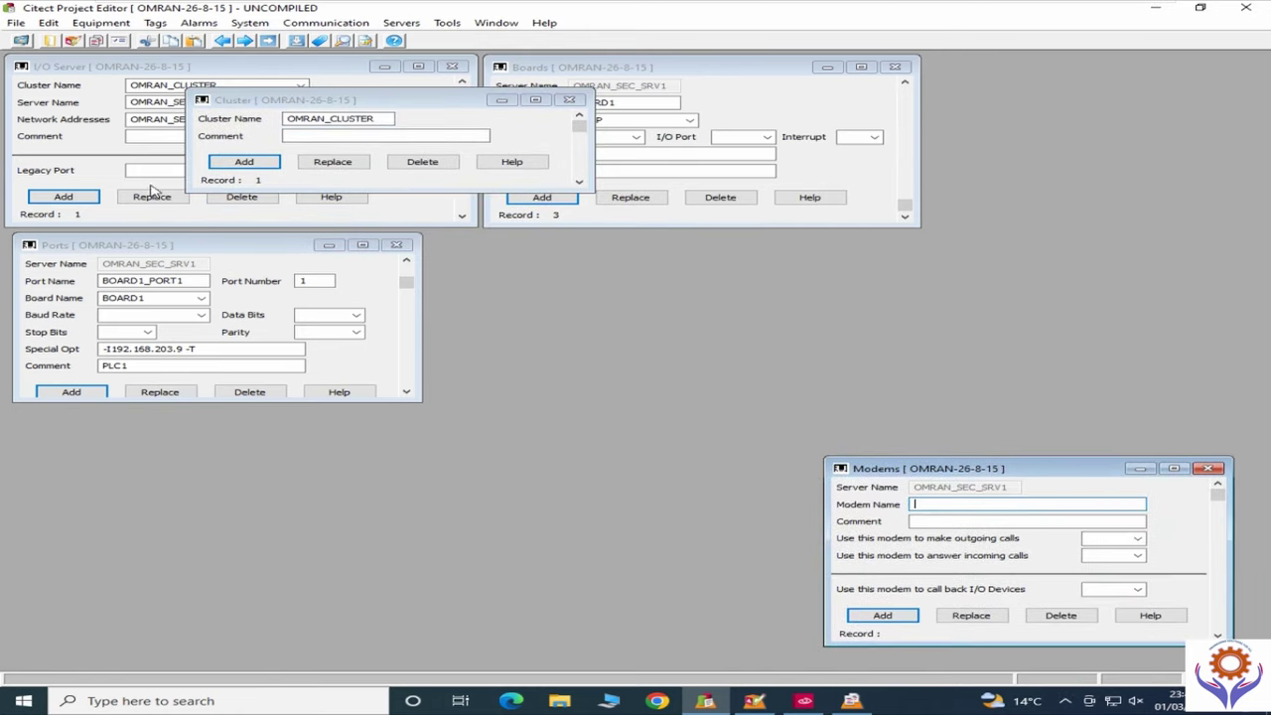
left_click_drag(214, 253, 599, 496)
left_click_drag(721, 68, 1012, 251)
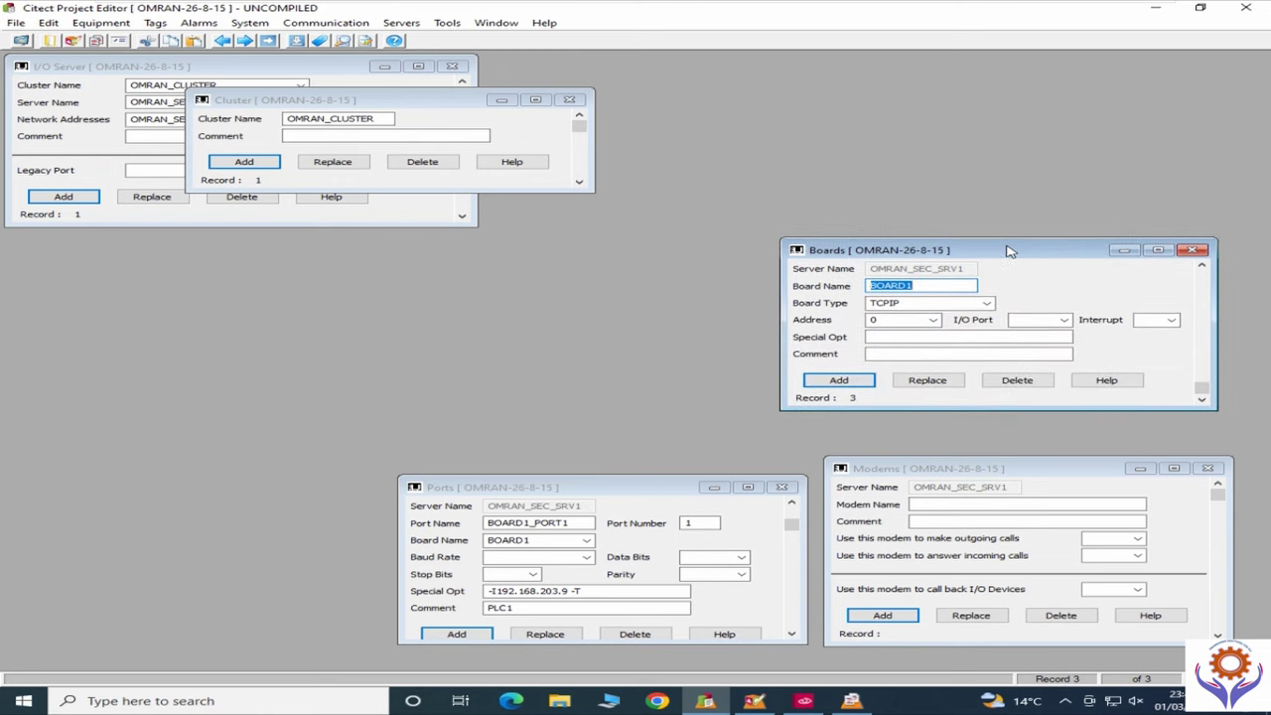
left_click_drag(160, 66, 791, 63)
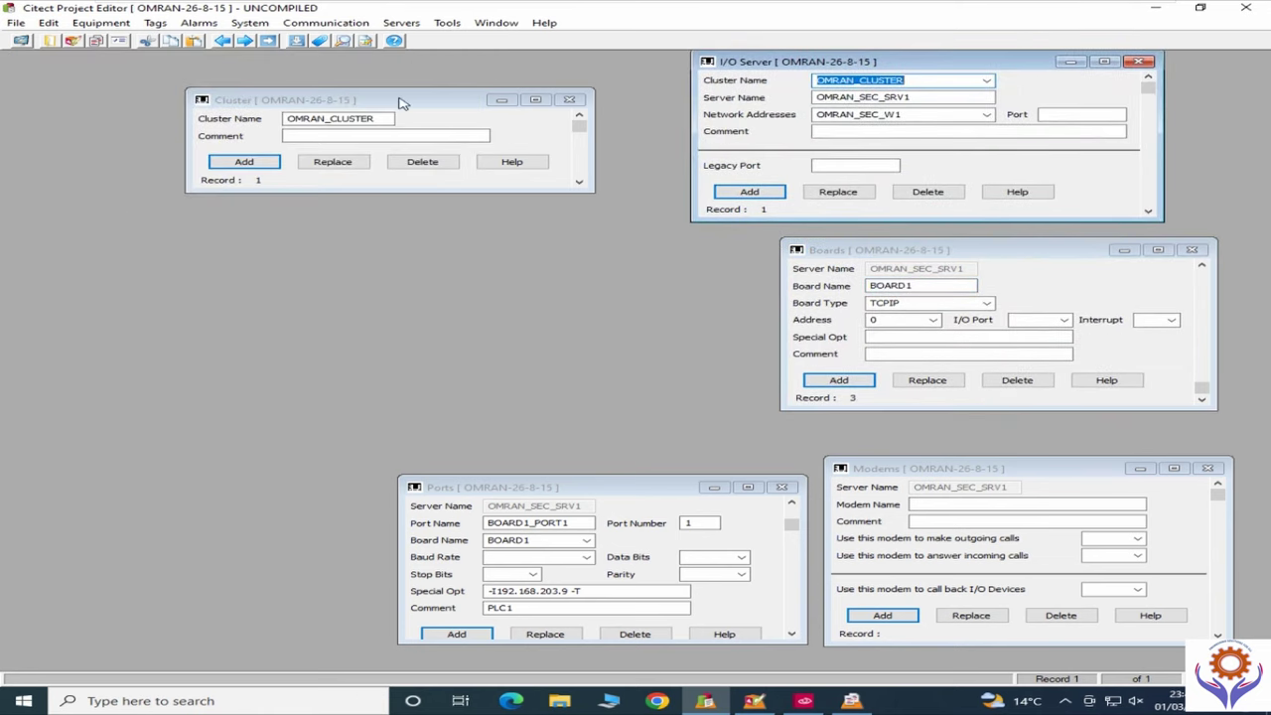
left_click_drag(402, 103, 210, 72)
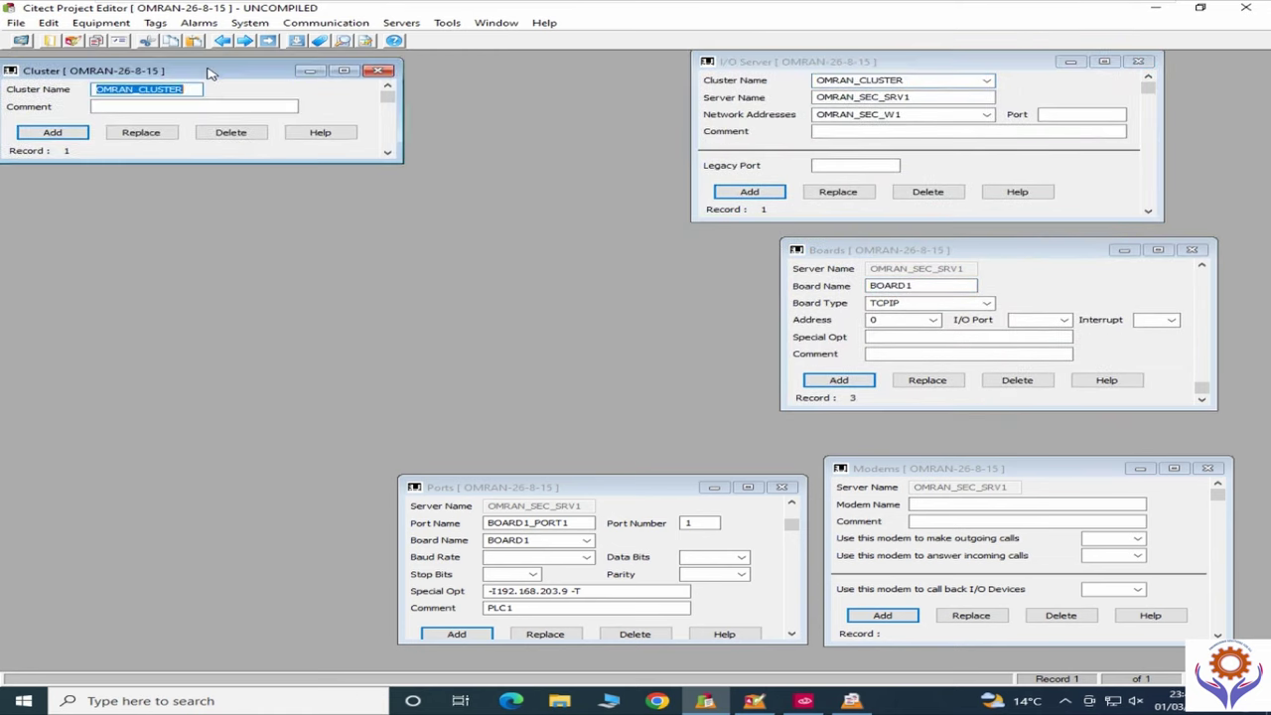
Step: Open the Network Addresses form and place it directly below the Cluster form
left_click(401, 22)
left_click(438, 57)
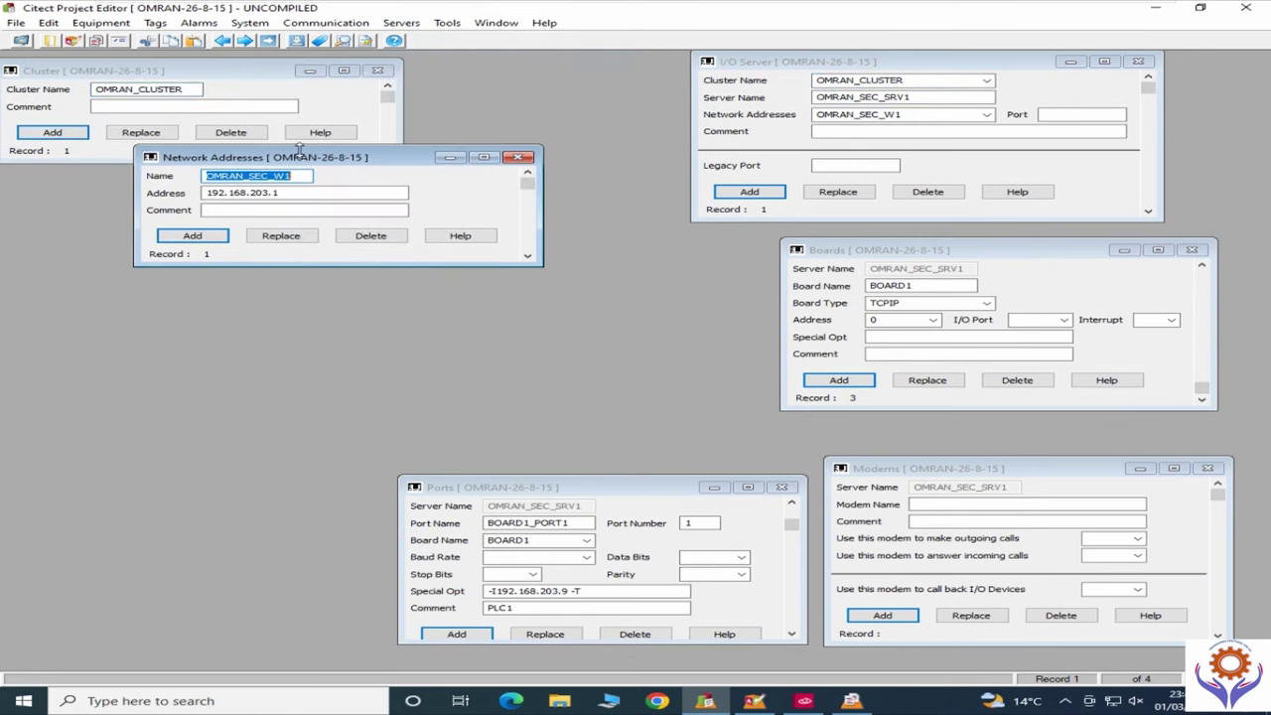
left_click_drag(290, 162, 170, 200)
Step: Place the Ports form under Network Addresses, the Boards form beside them, and the Modems form below Boards
left_click_drag(968, 257, 644, 278)
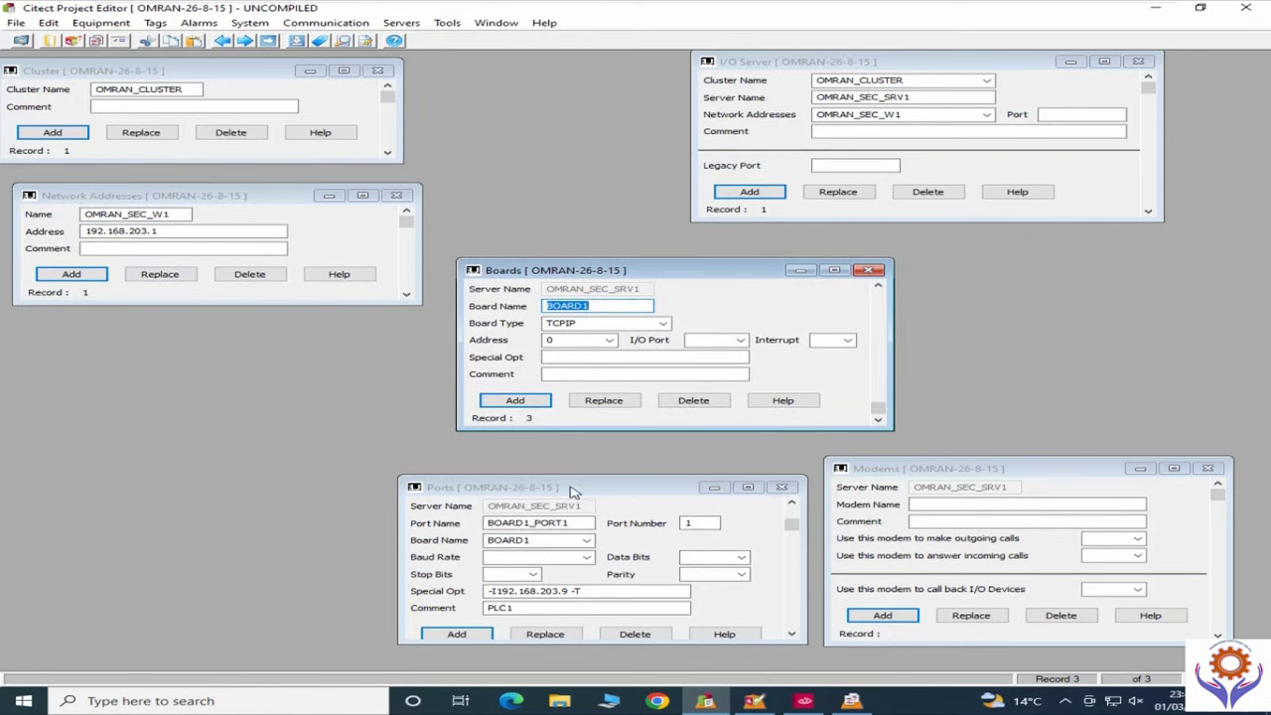
left_click_drag(554, 491, 169, 354)
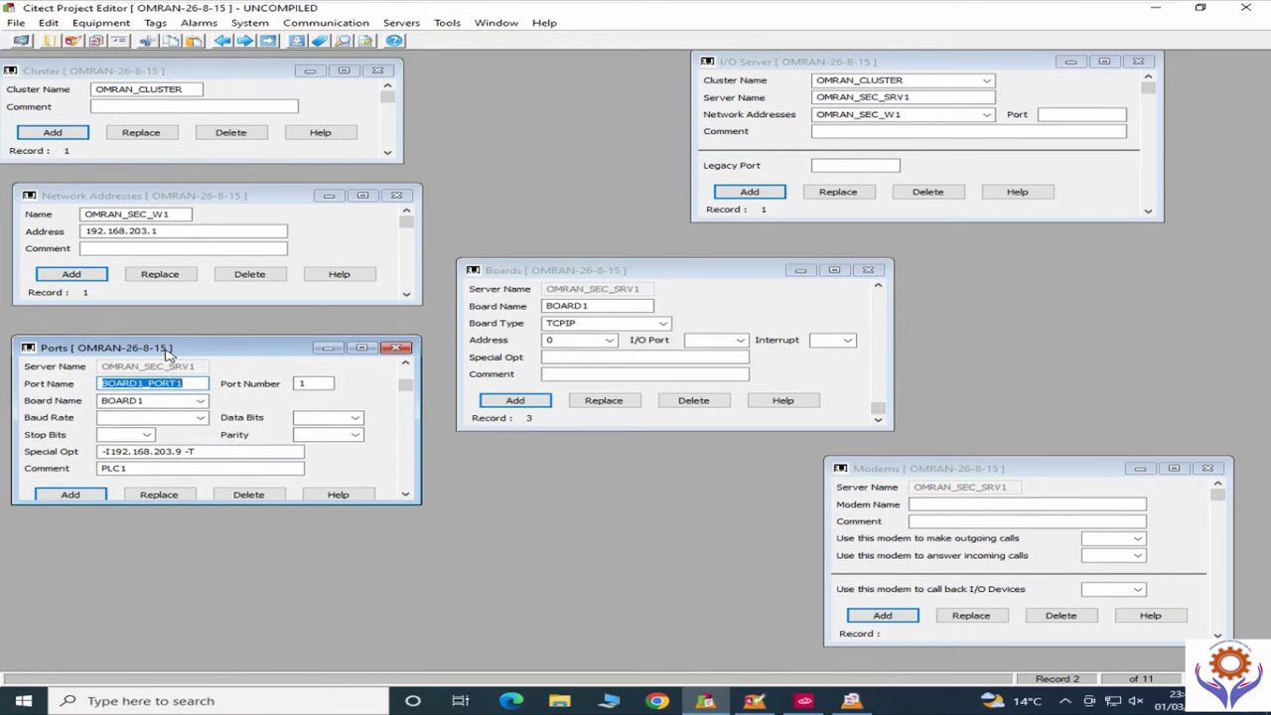
left_click_drag(988, 481, 646, 491)
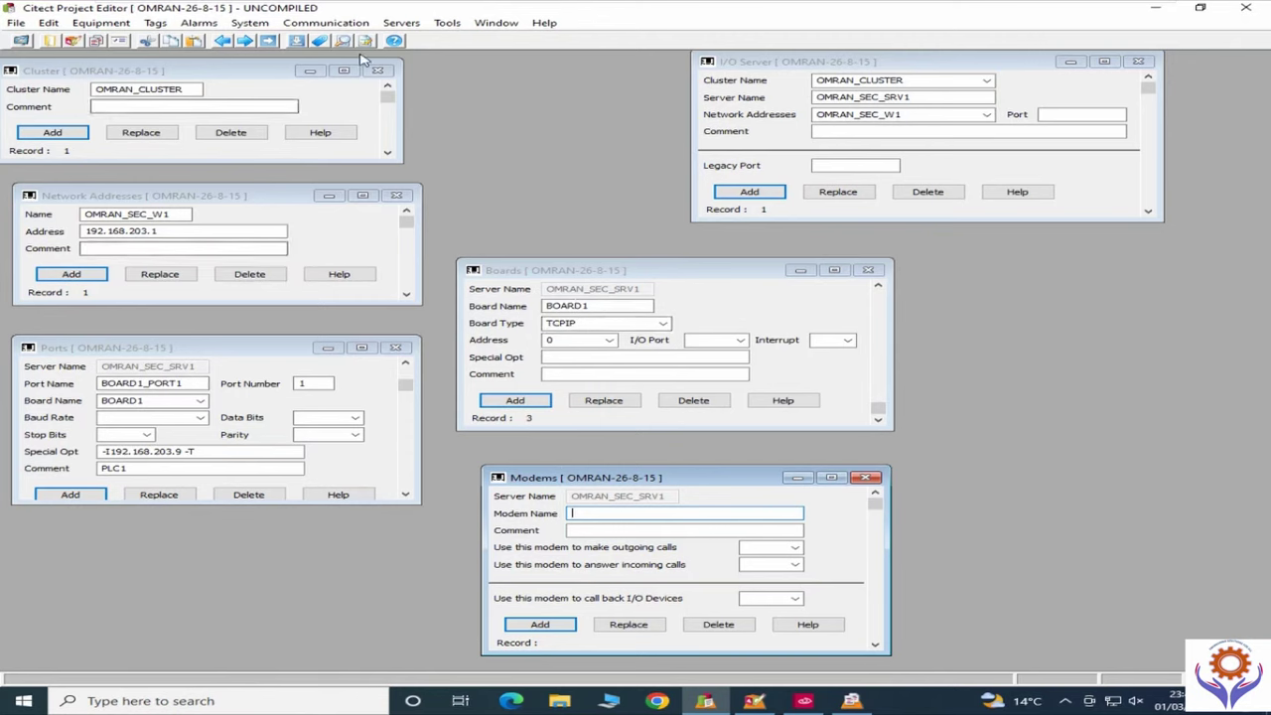
left_click(335, 28)
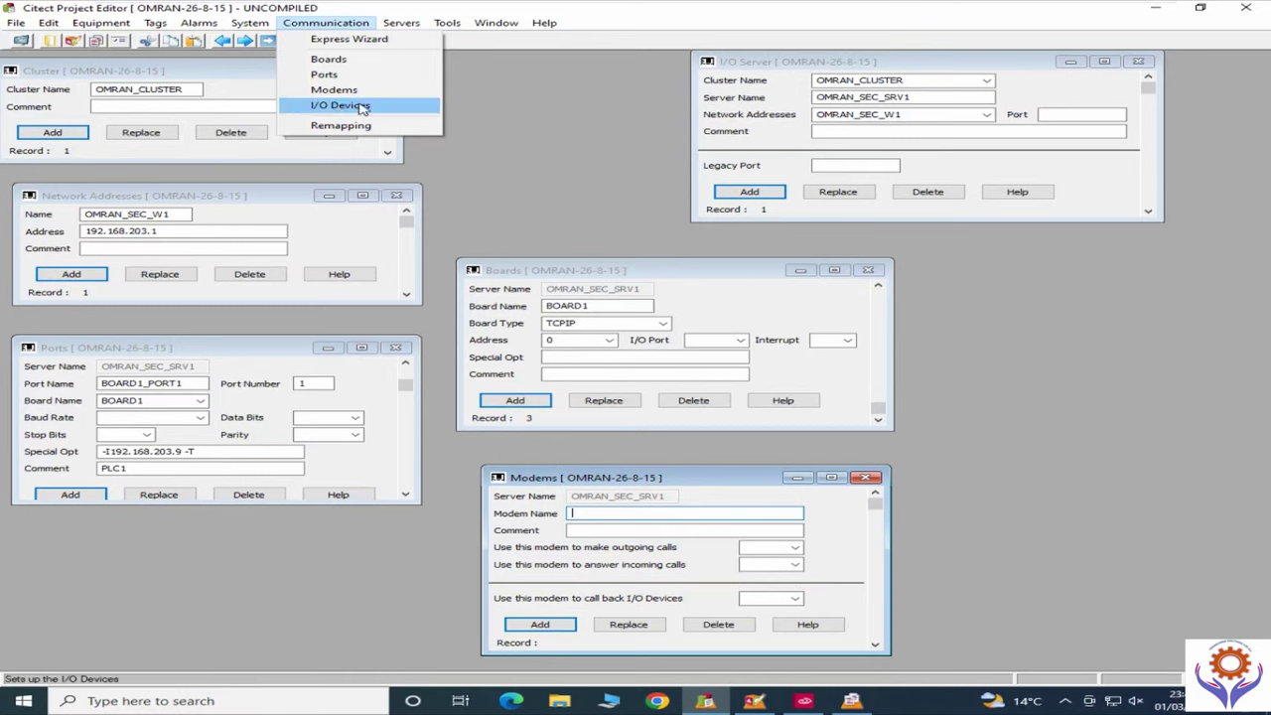
left_click(610, 224)
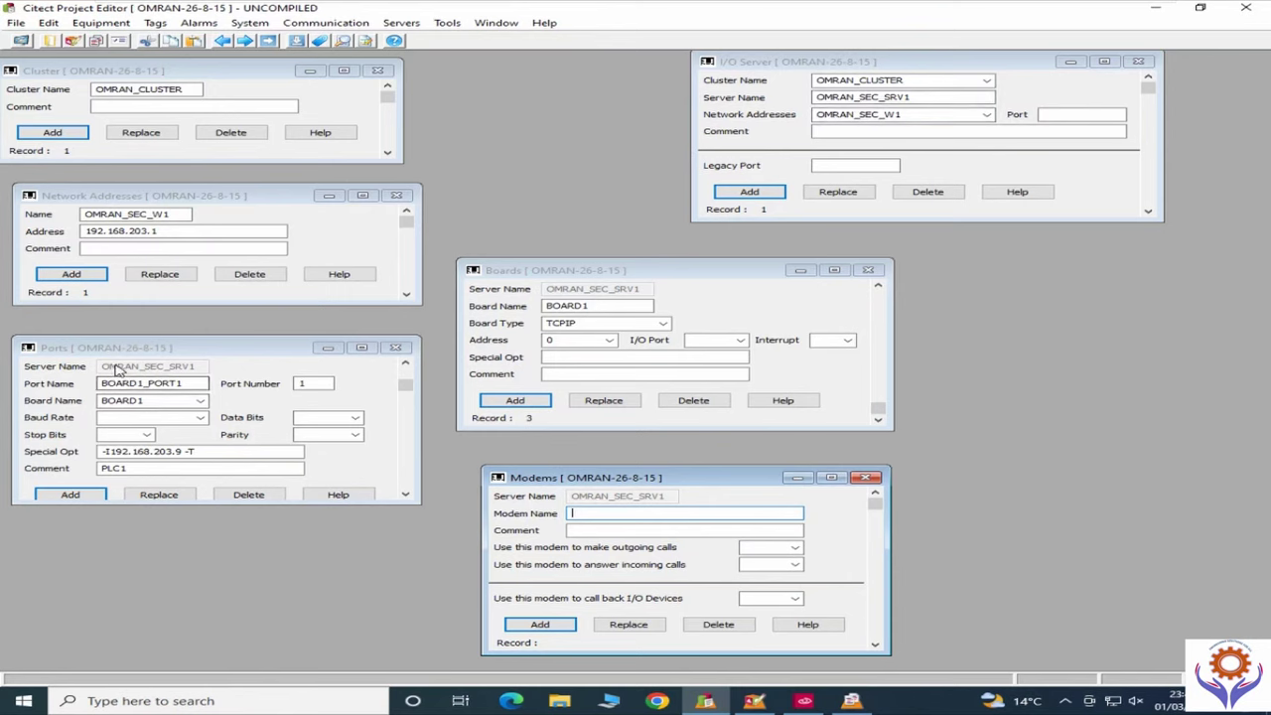
left_click(126, 383)
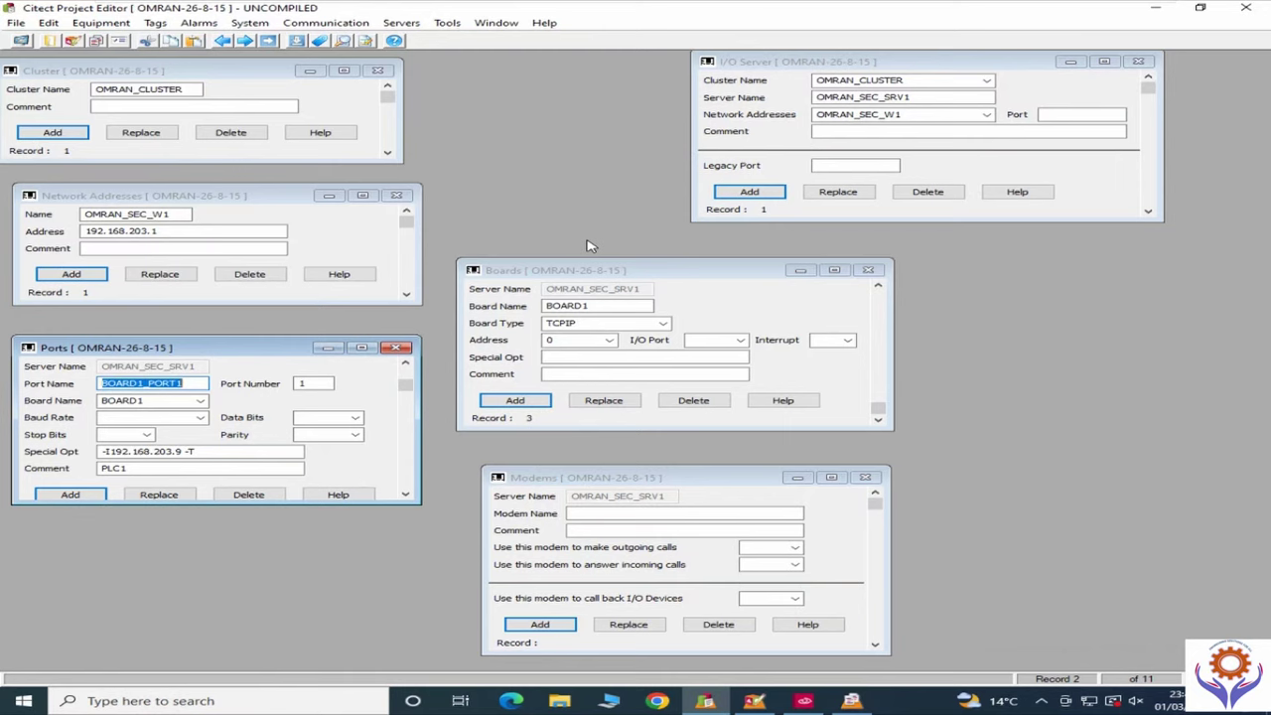
left_click(319, 24)
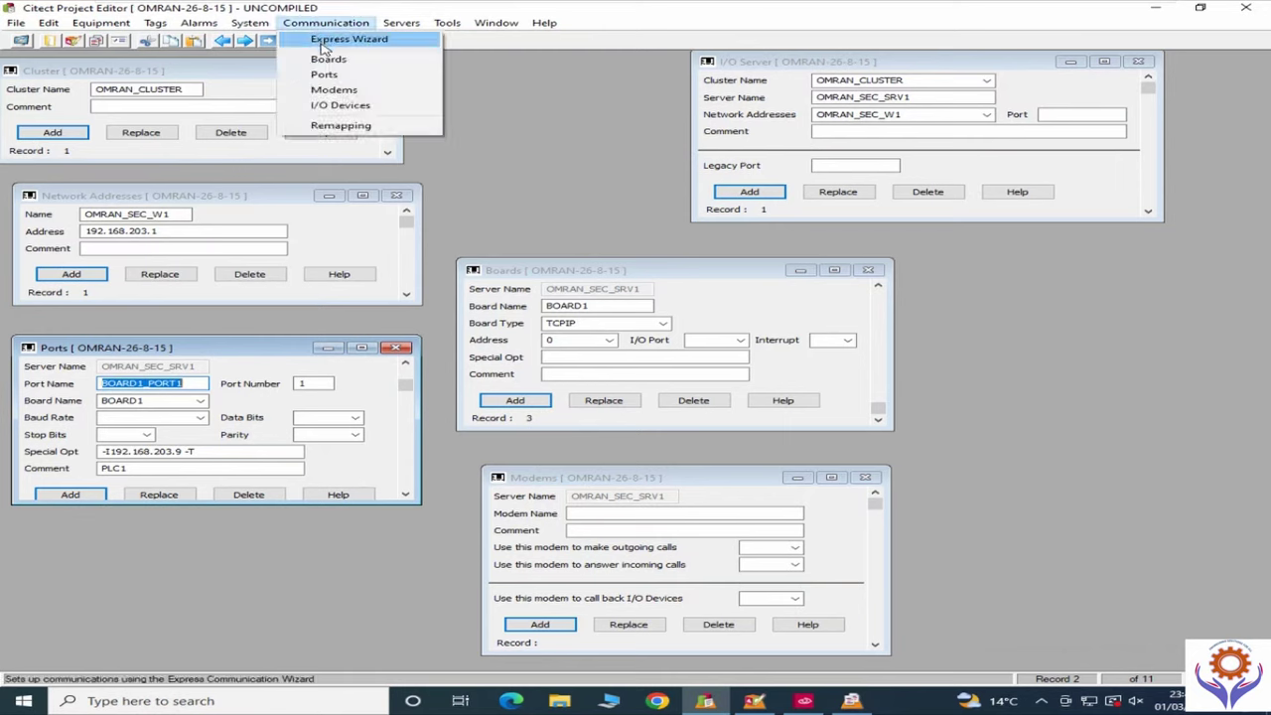
mouse_move(239, 27)
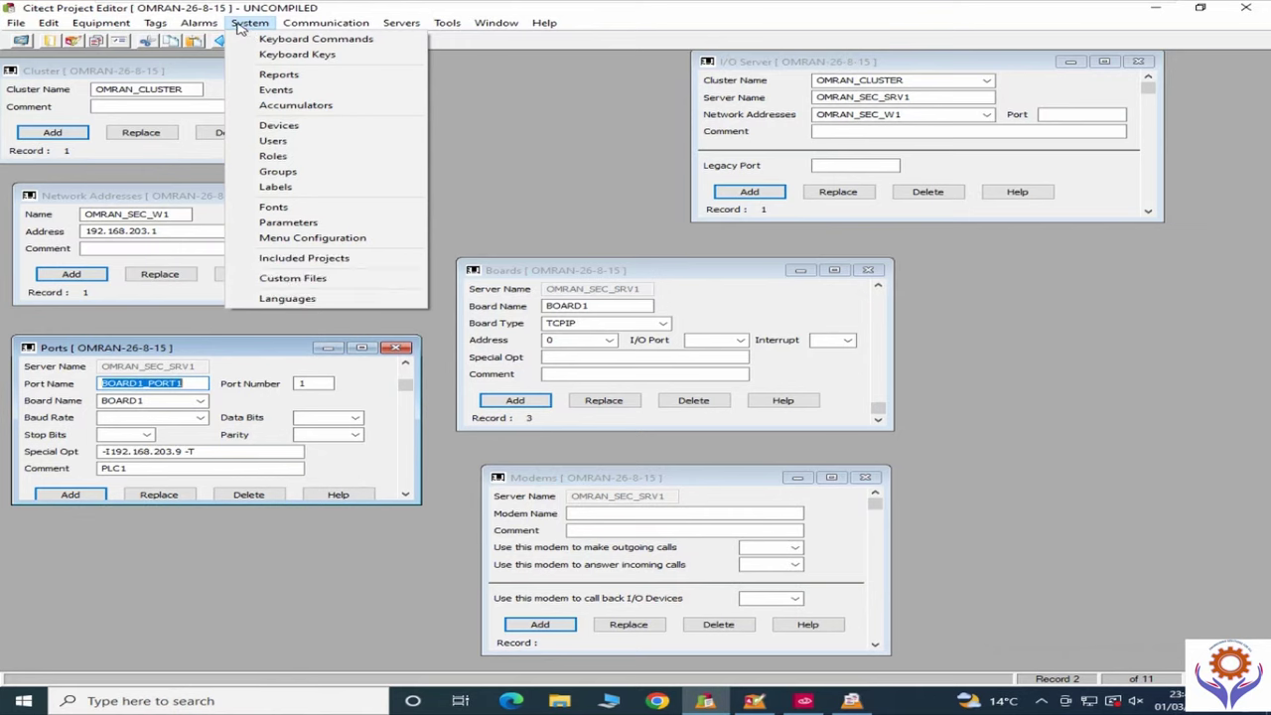
mouse_move(417, 28)
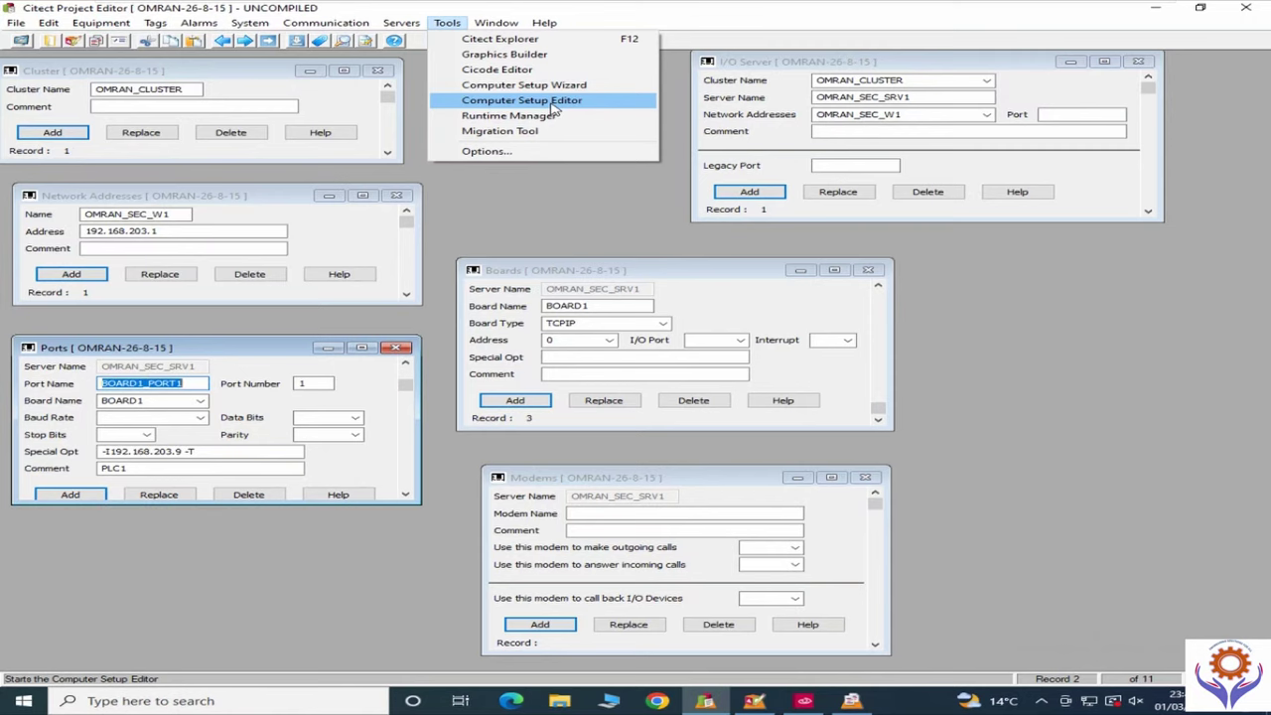
left_click(758, 702)
left_click(705, 701)
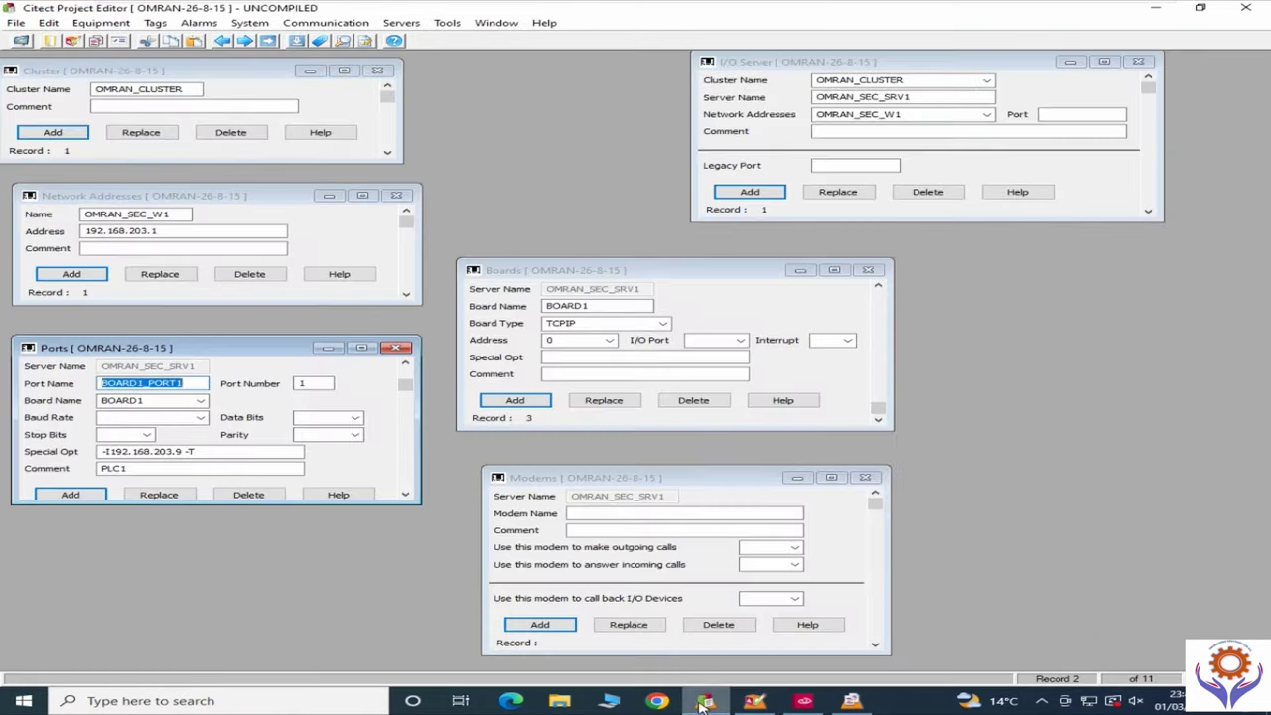
left_click(803, 701)
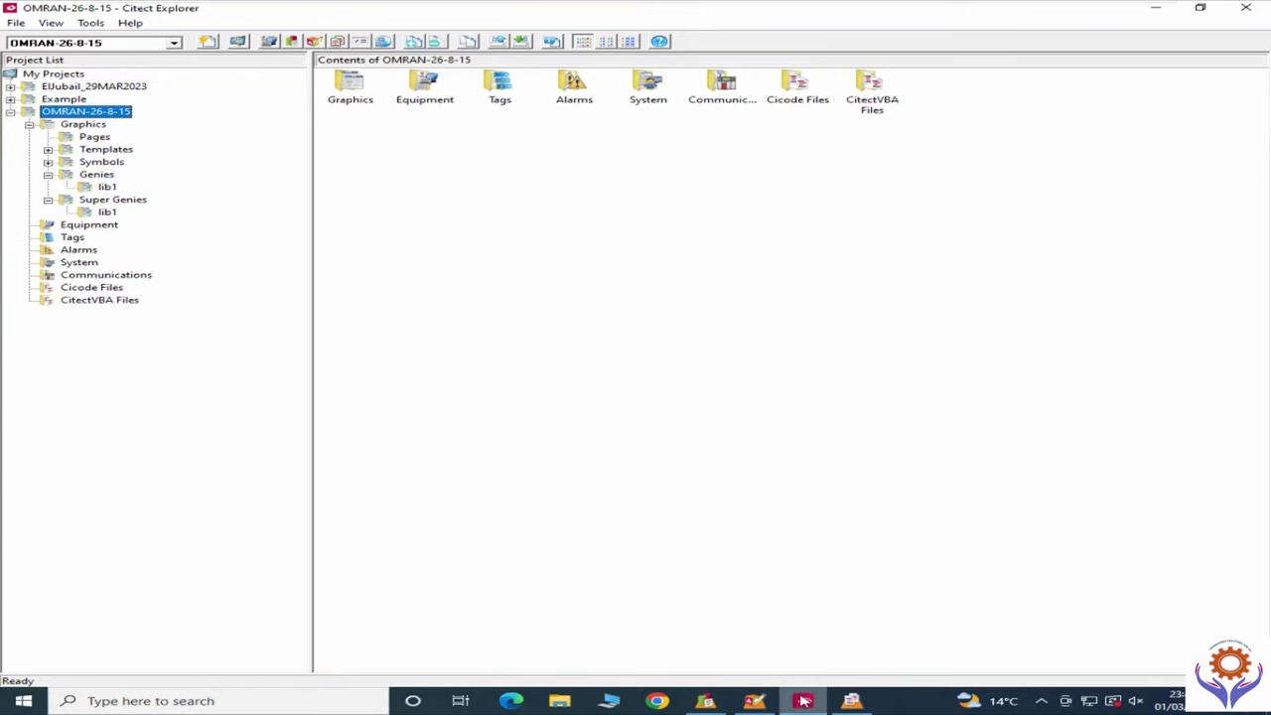
left_click(705, 701)
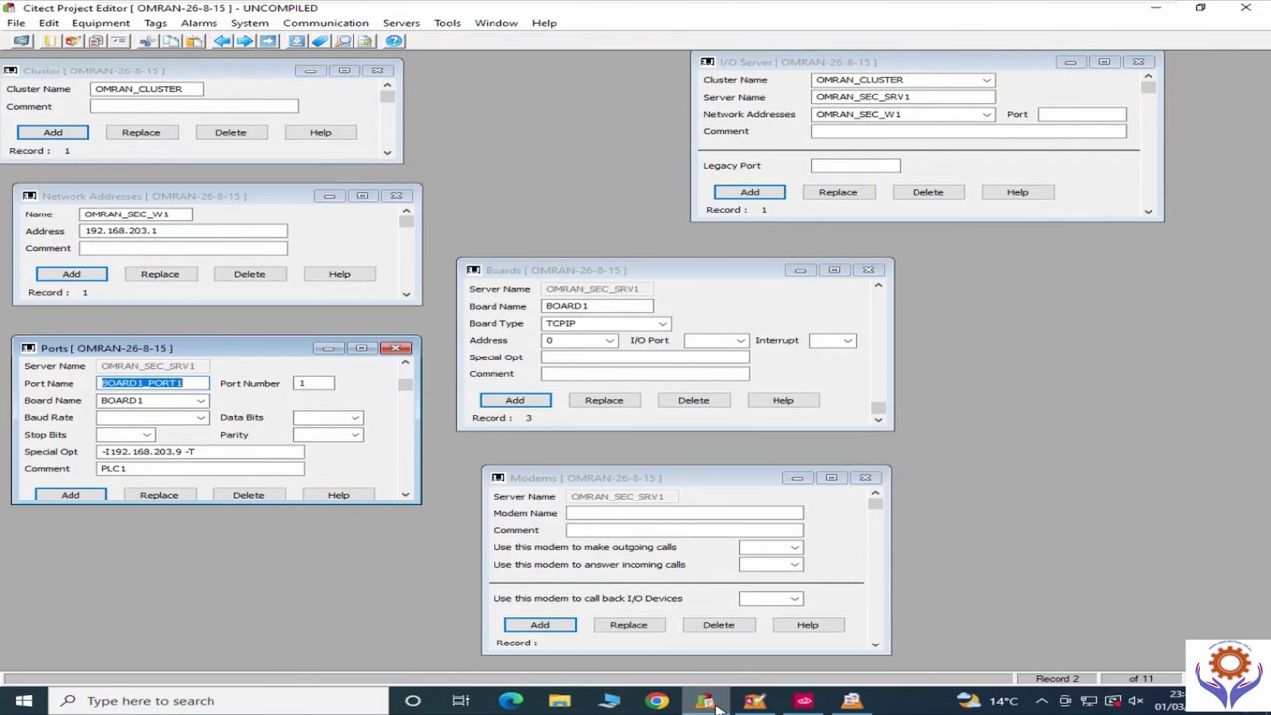
left_click(401, 22)
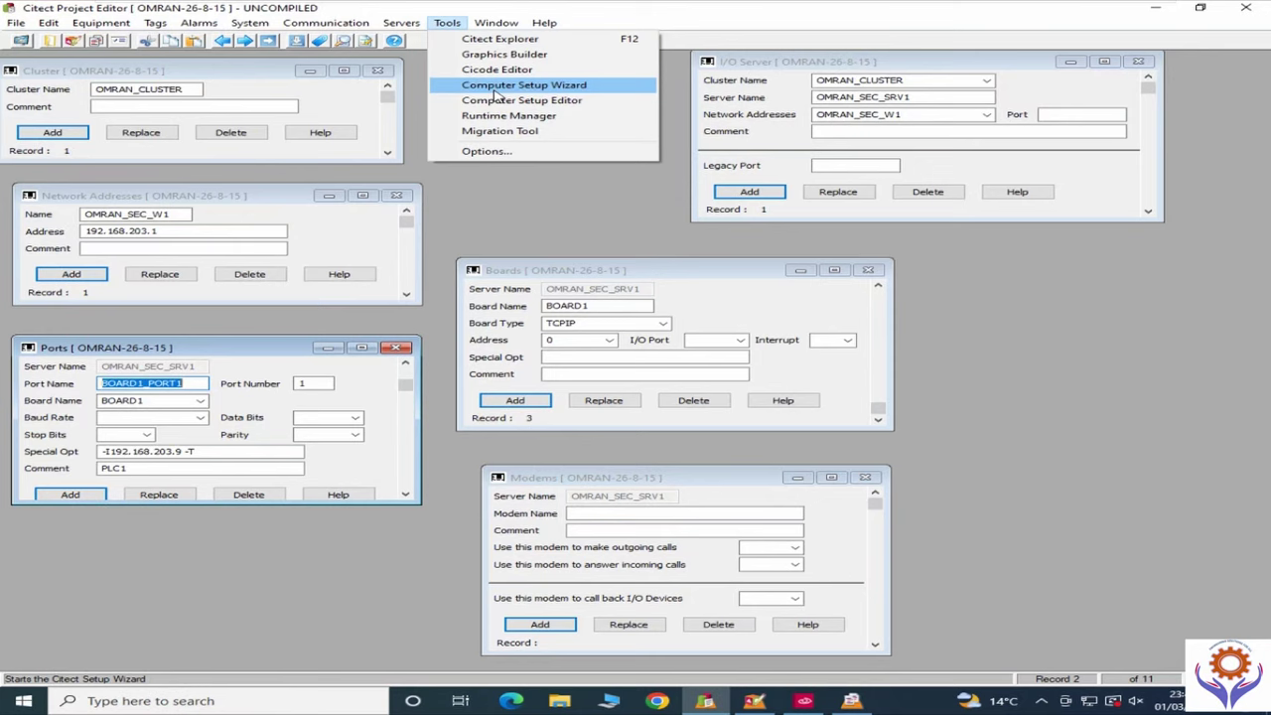
Step: Close all the open Cluster, Network Addresses, Ports, Boards, Modems and I/O Server forms to clear the workspace
left_click(377, 70)
left_click(377, 70)
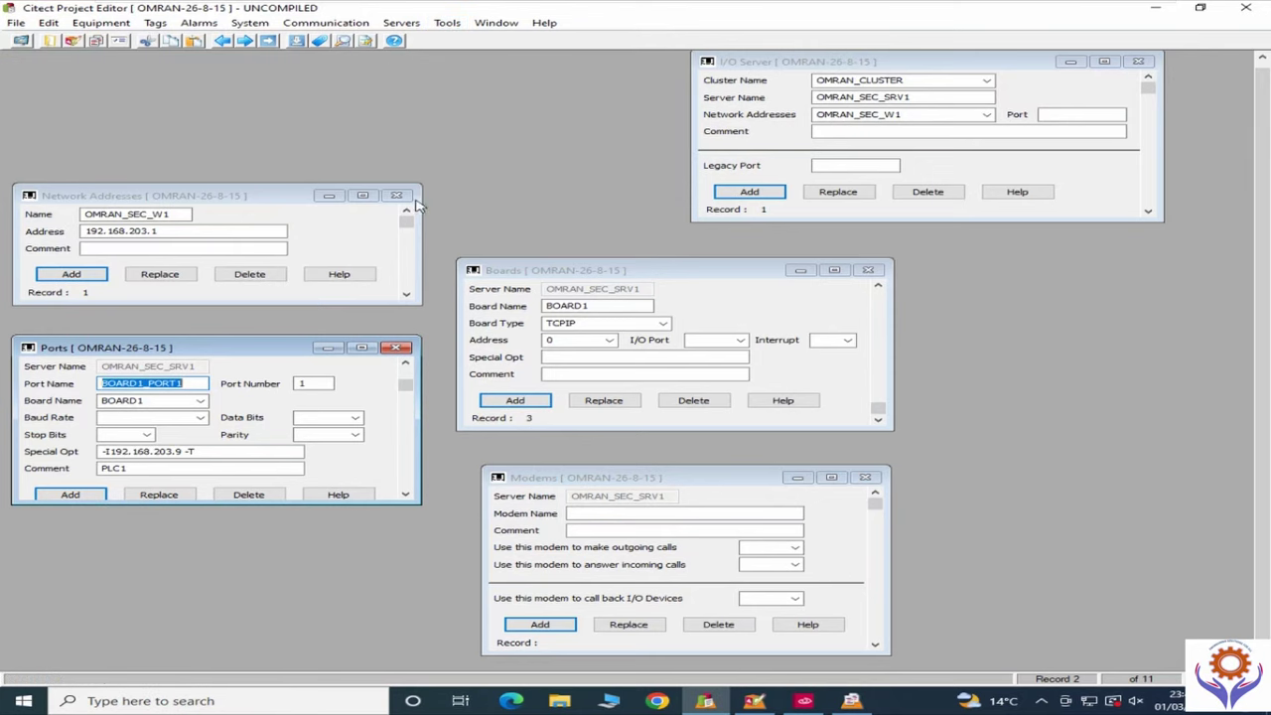
left_click(396, 196)
left_click(396, 196)
left_click(396, 348)
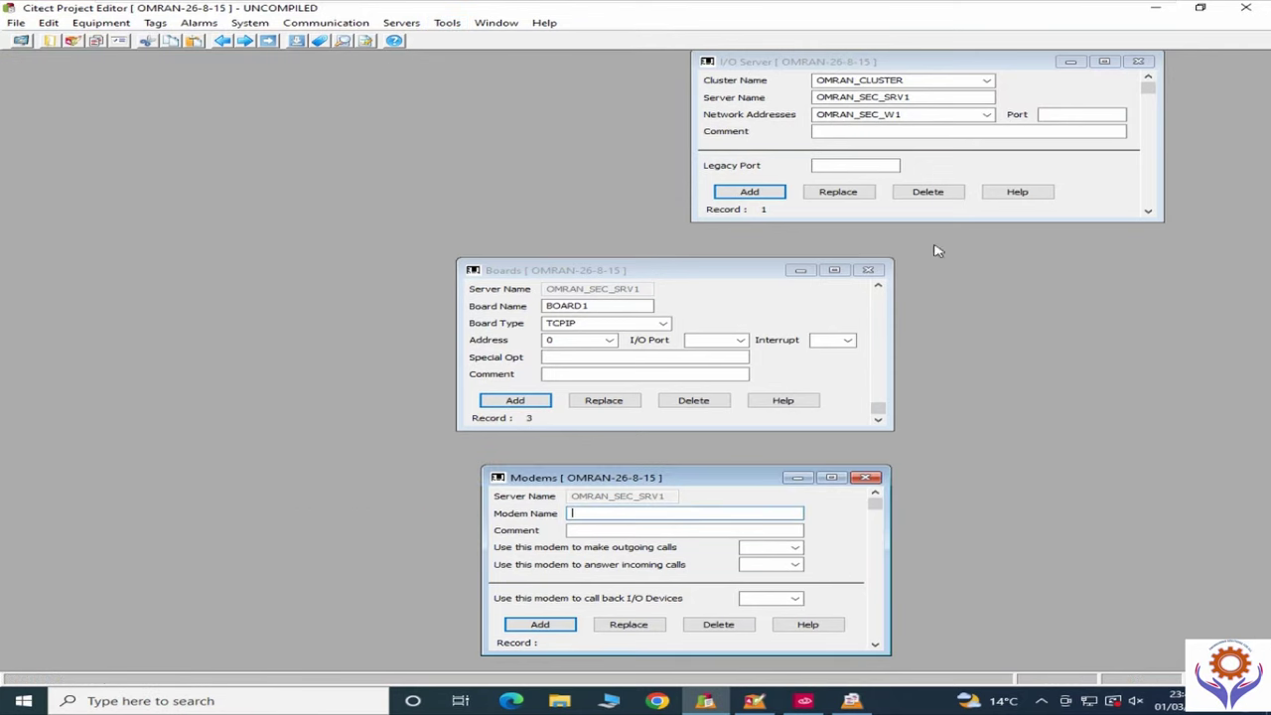
left_click(868, 270)
left_click(868, 270)
left_click(874, 478)
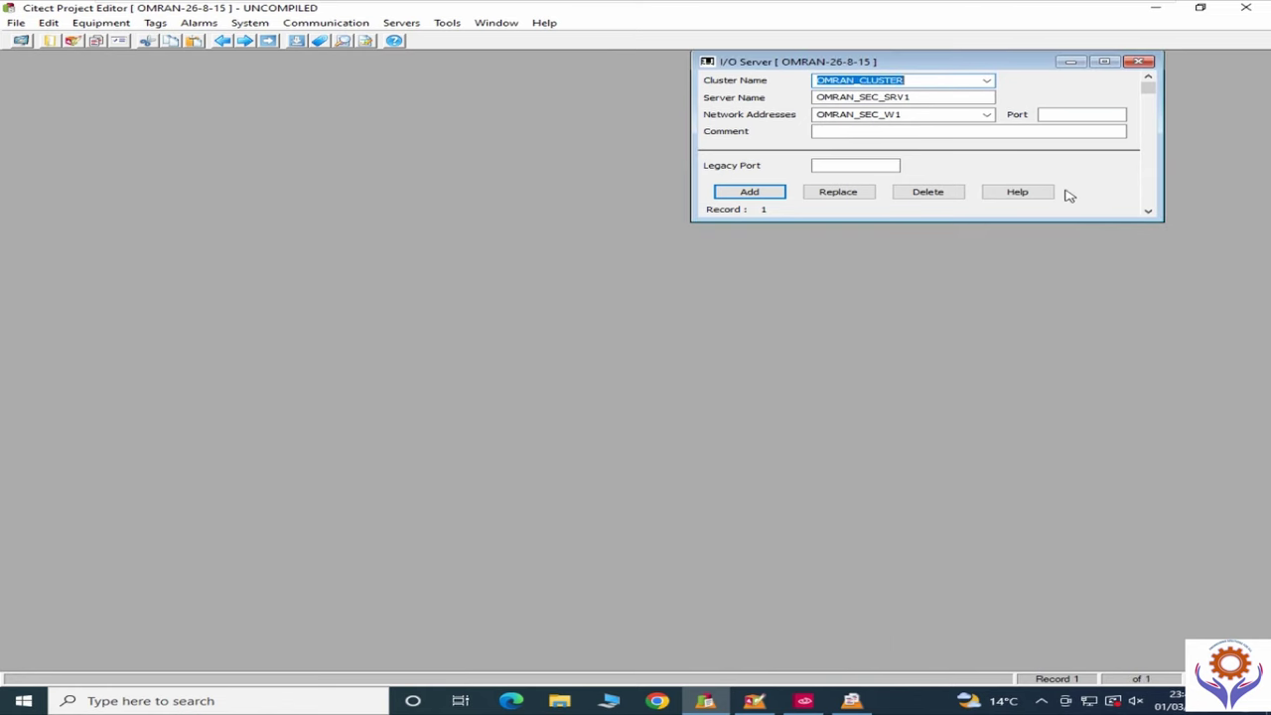
left_click(1140, 62)
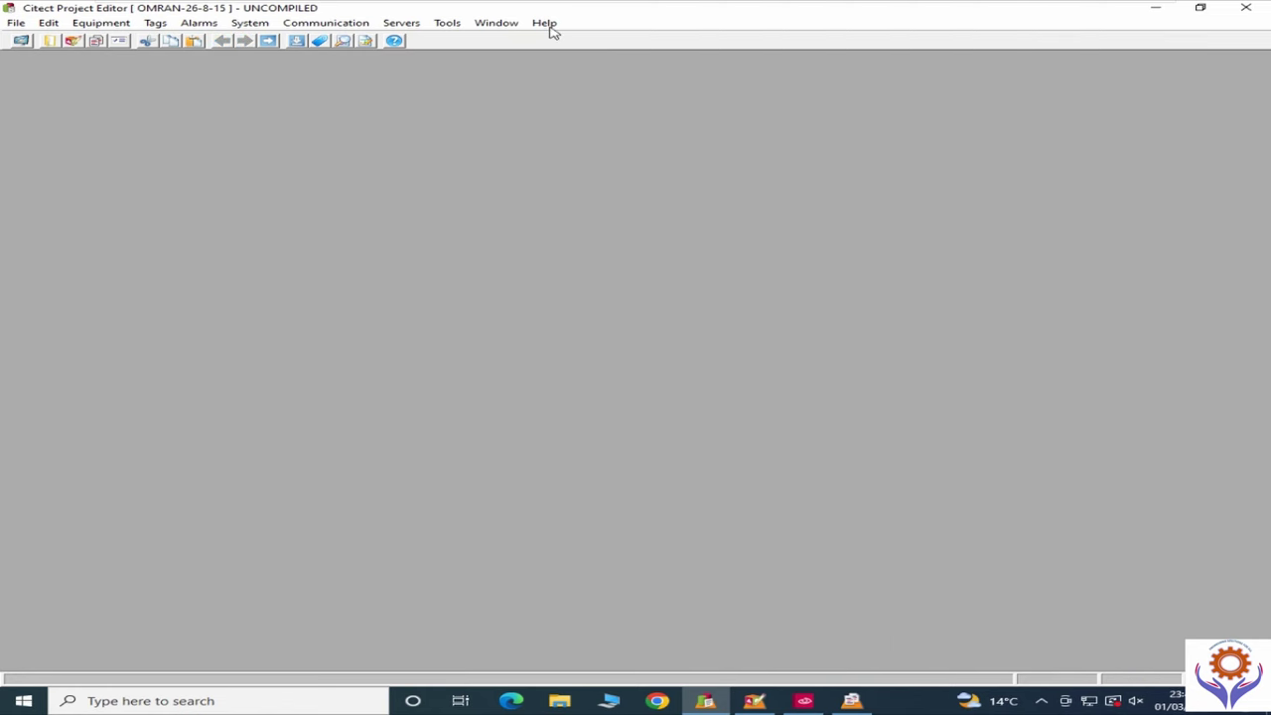
left_click(398, 24)
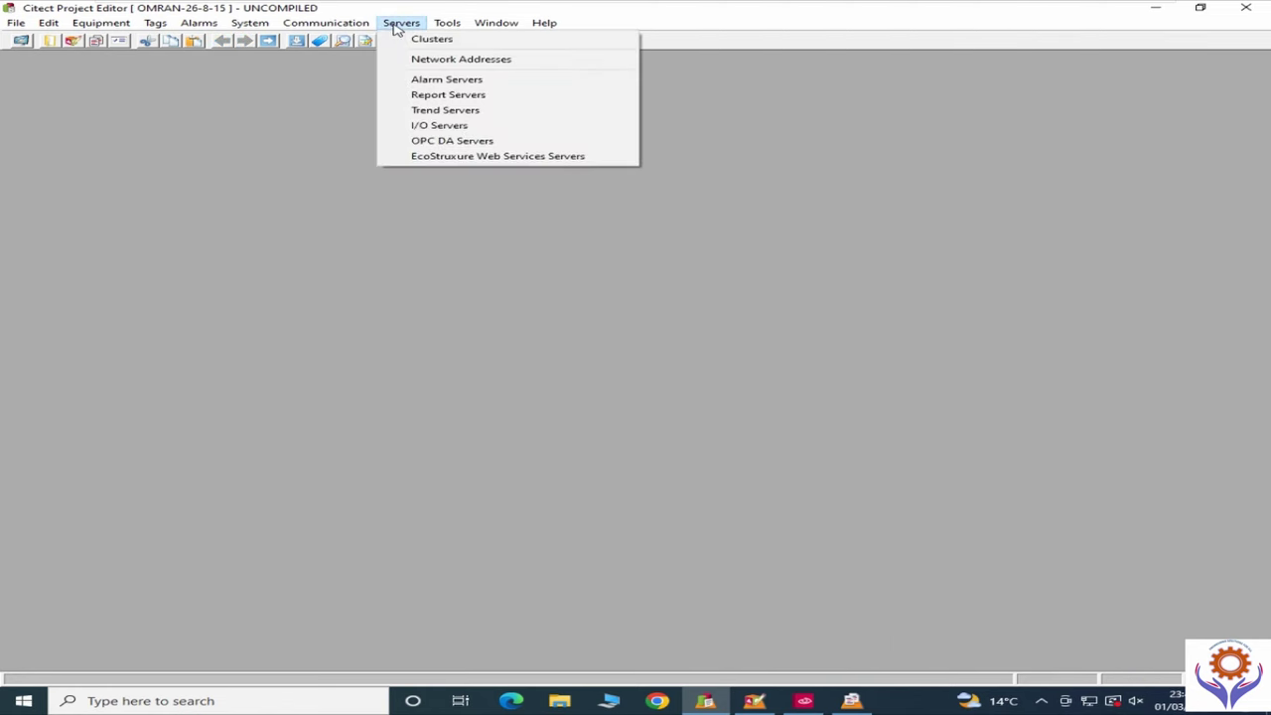
left_click(447, 24)
left_click(447, 23)
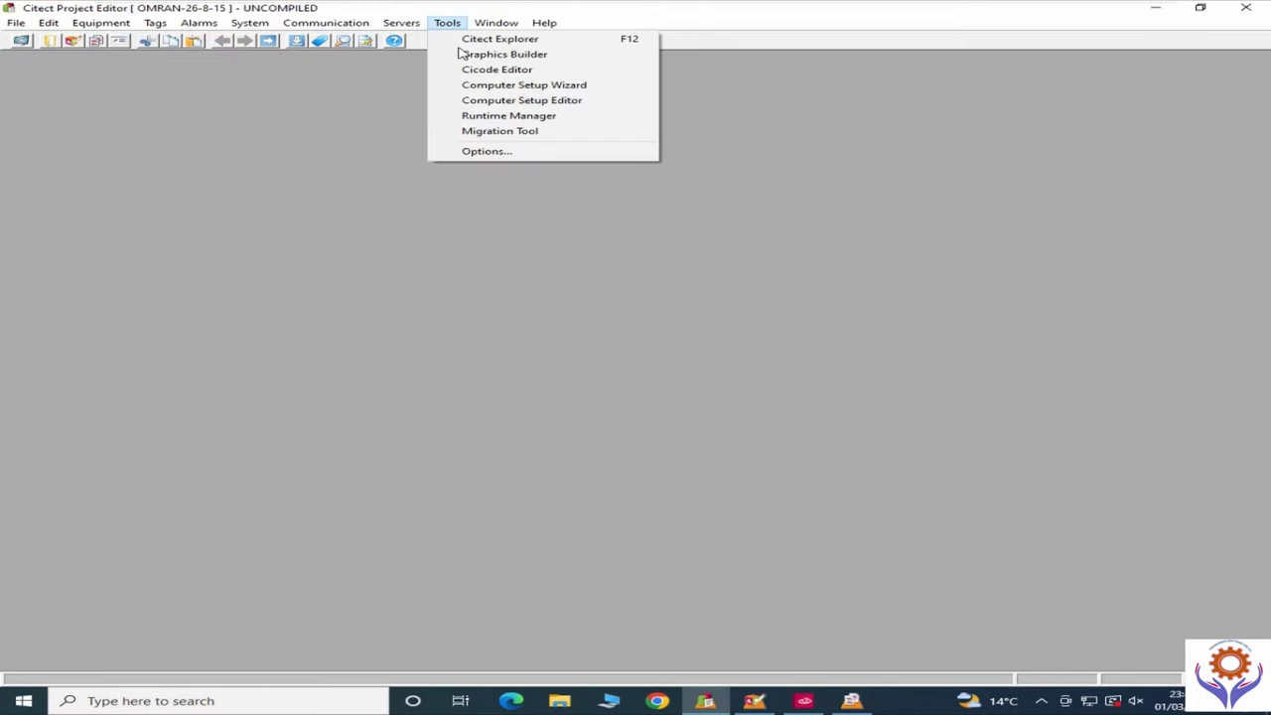
left_click(501, 86)
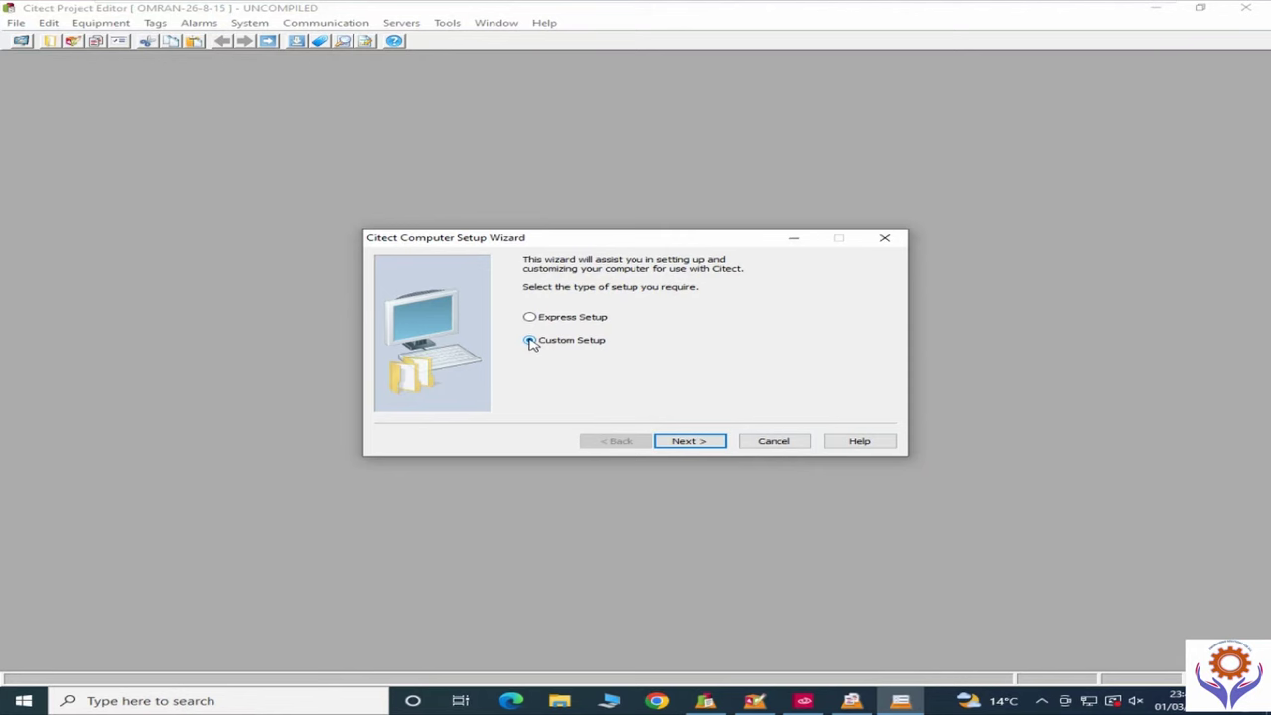
left_click(690, 441)
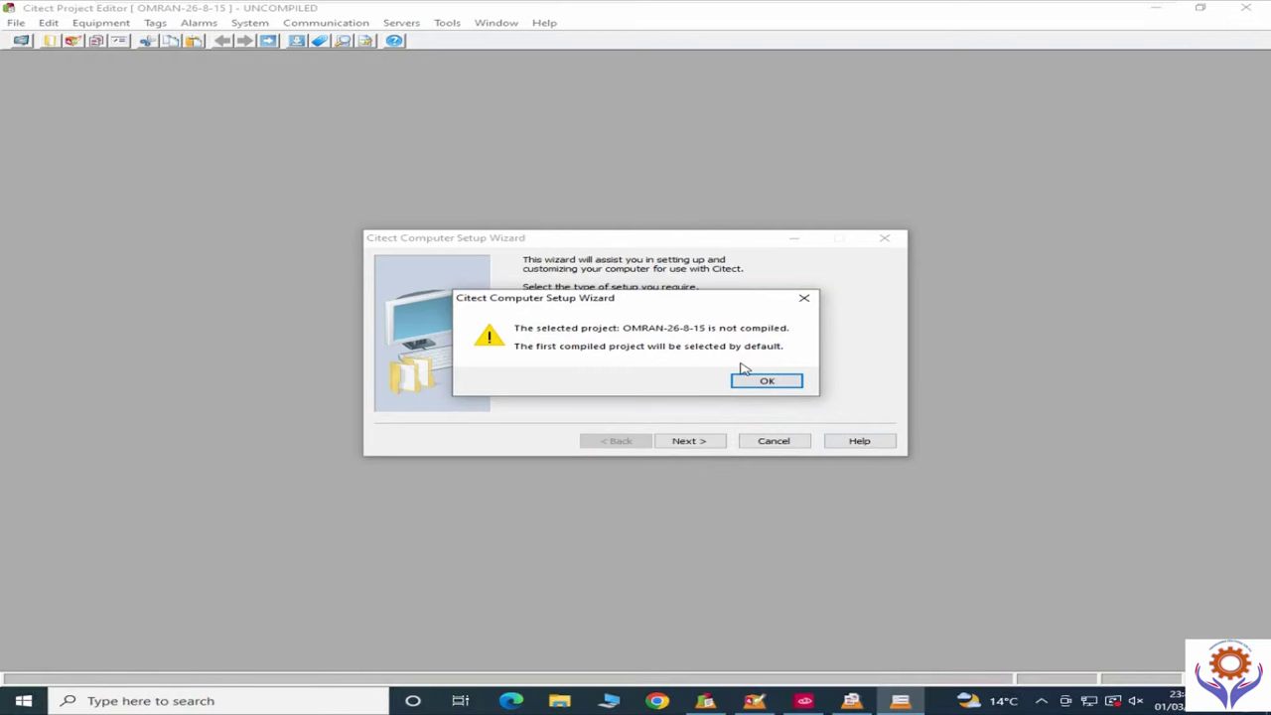
left_click(747, 384)
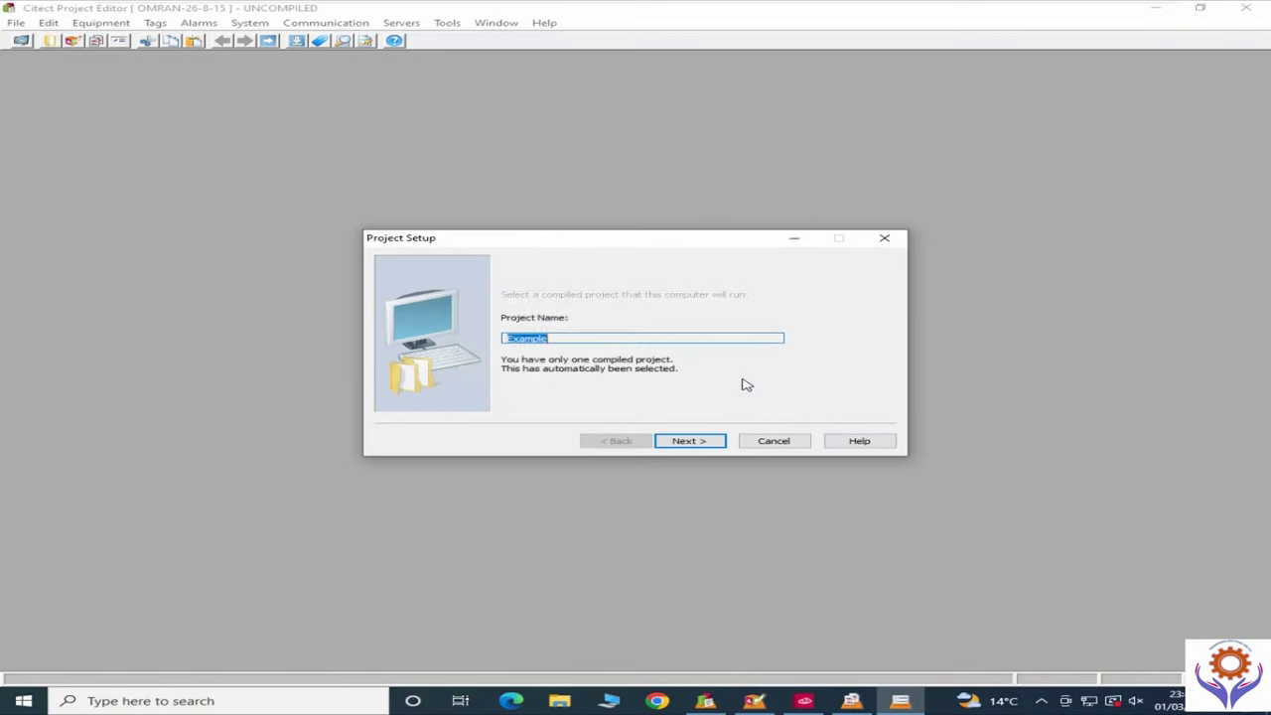
left_click(779, 442)
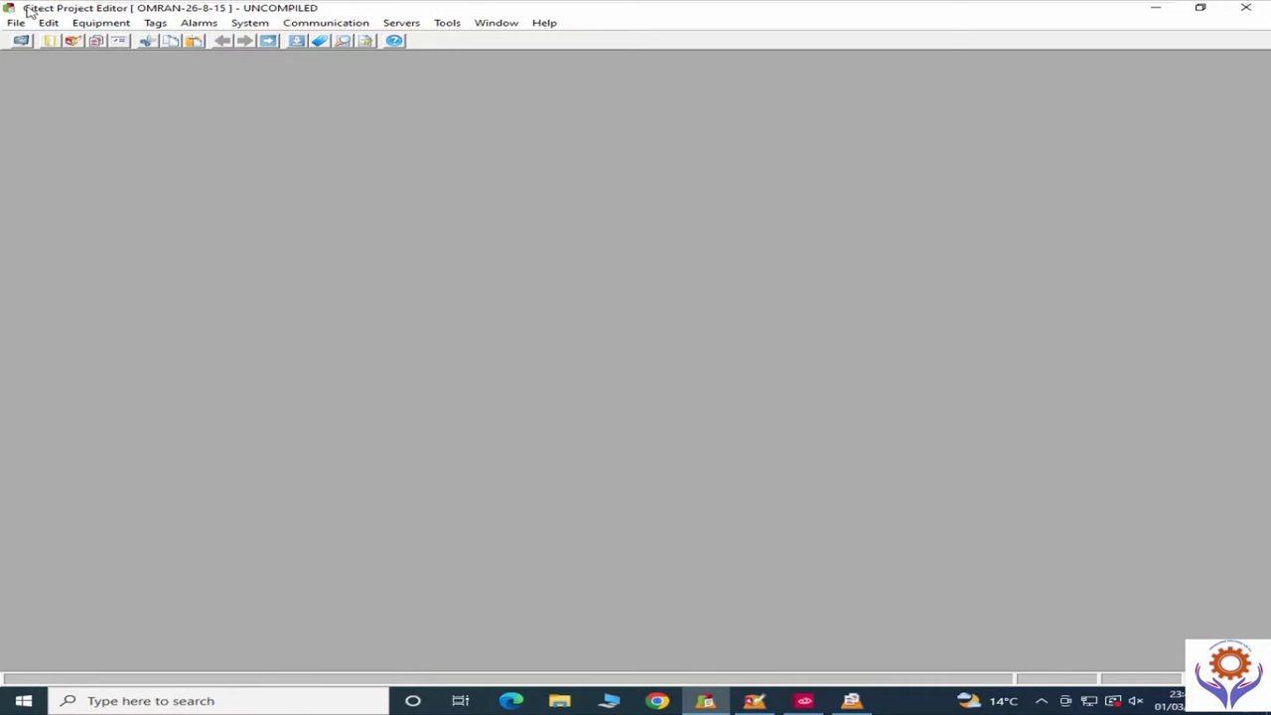
Step: Compile the OMRAN-26-8-15 project and dismiss the compiler message
left_click(15, 22)
left_click(47, 51)
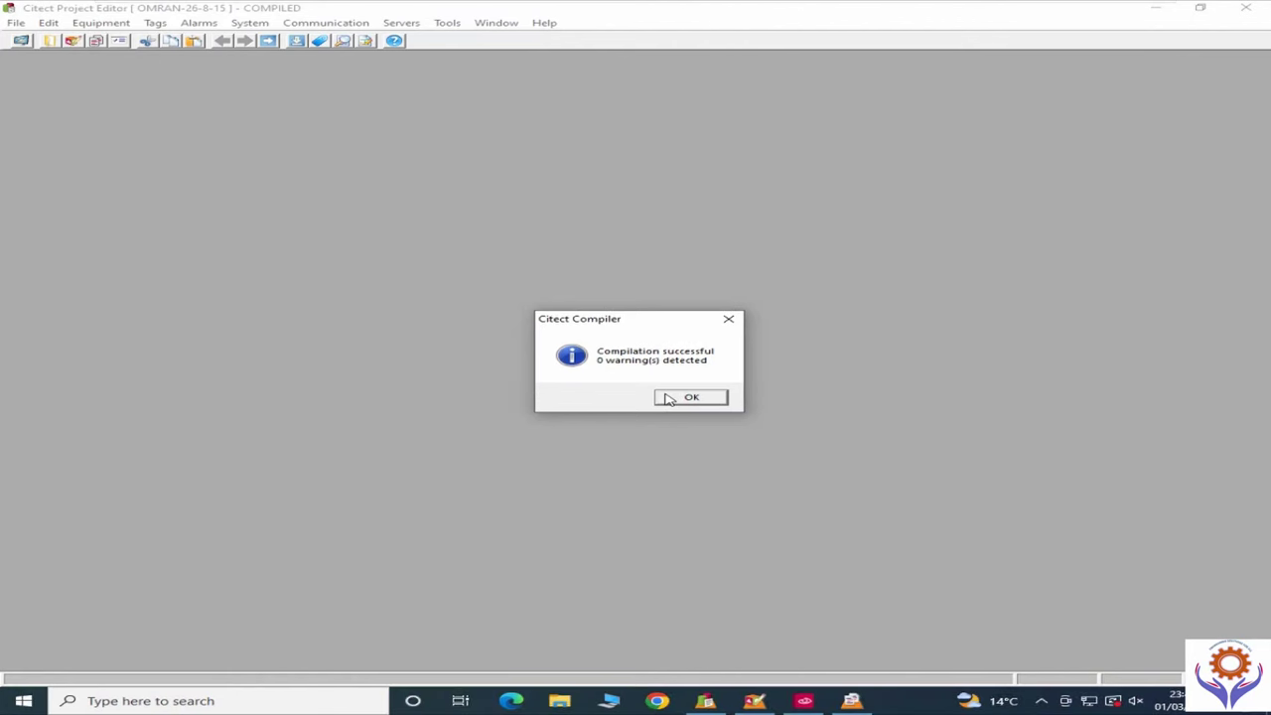
left_click(683, 398)
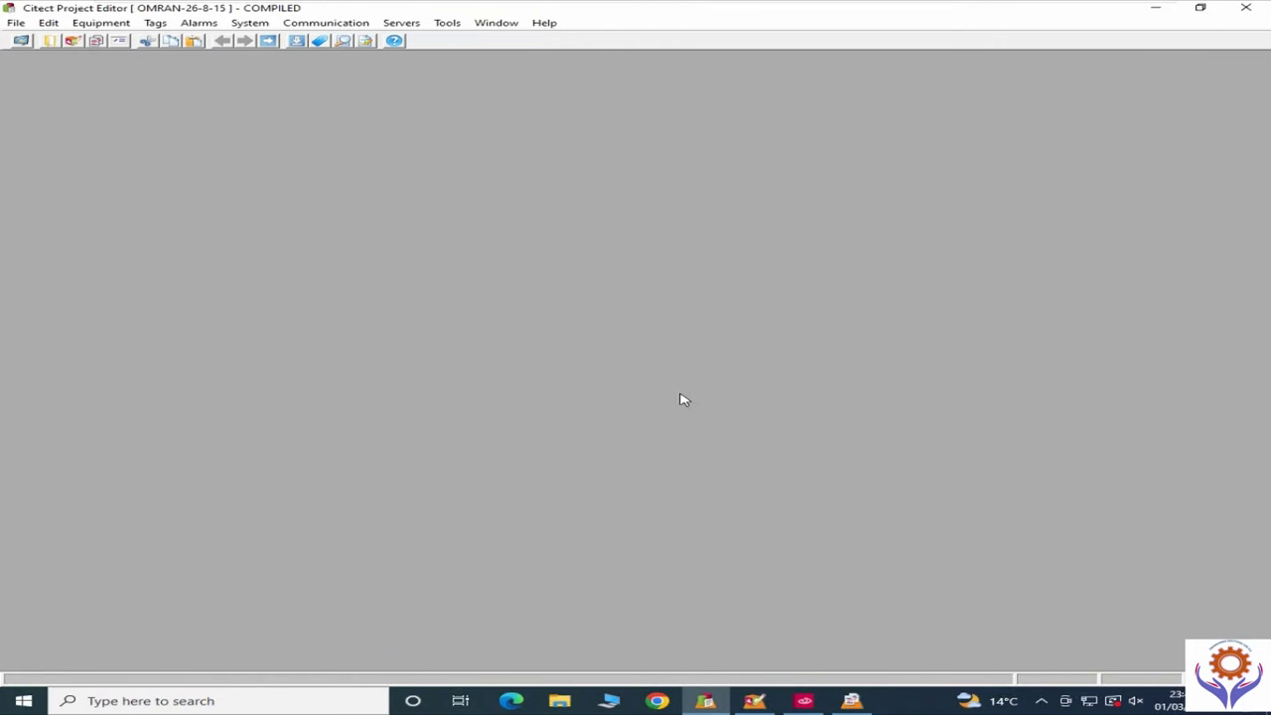
Step: Start the Computer Setup Wizard and choose OMRAN-26-8-15 as the compiled project that this computer will run
left_click(249, 22)
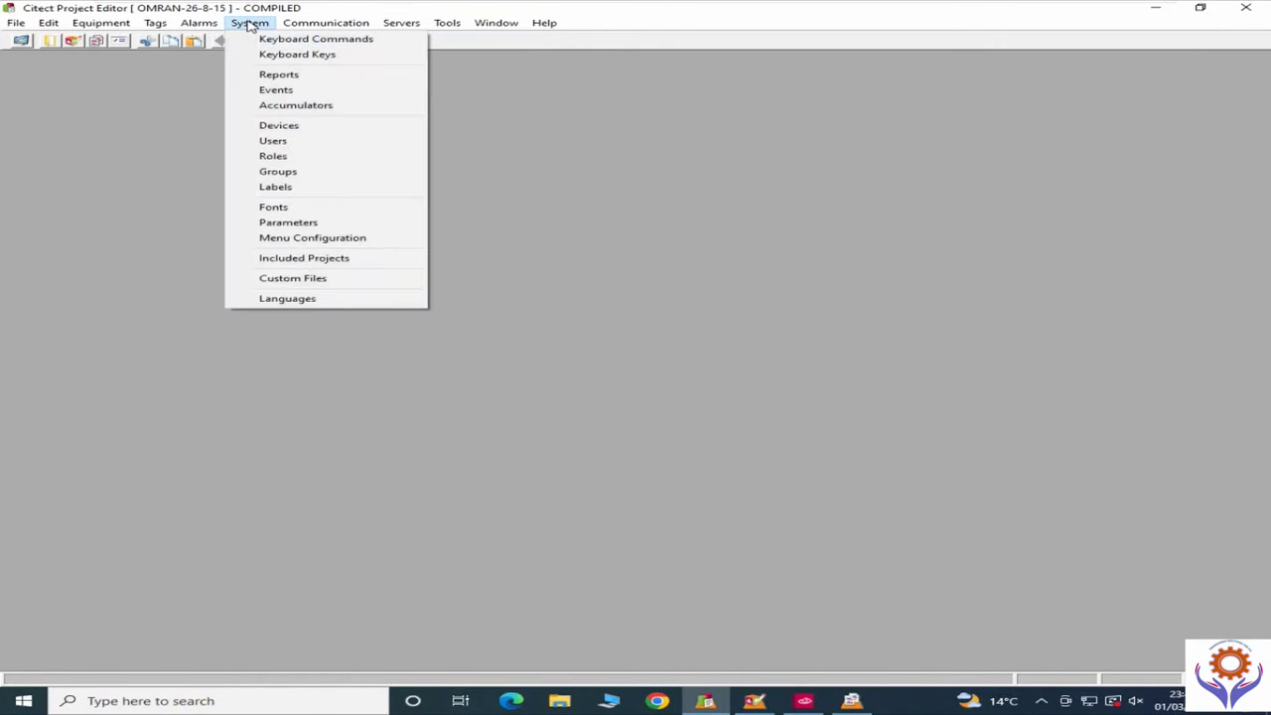
mouse_move(320, 22)
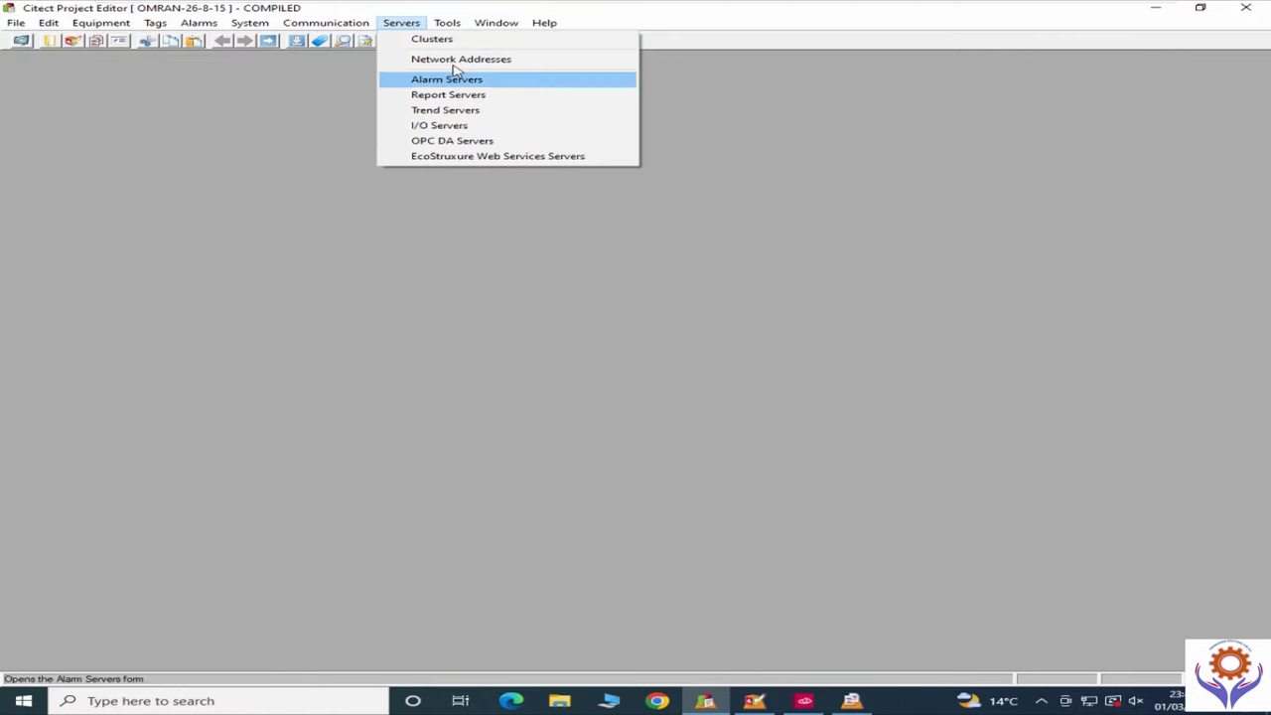
mouse_move(449, 22)
left_click(488, 88)
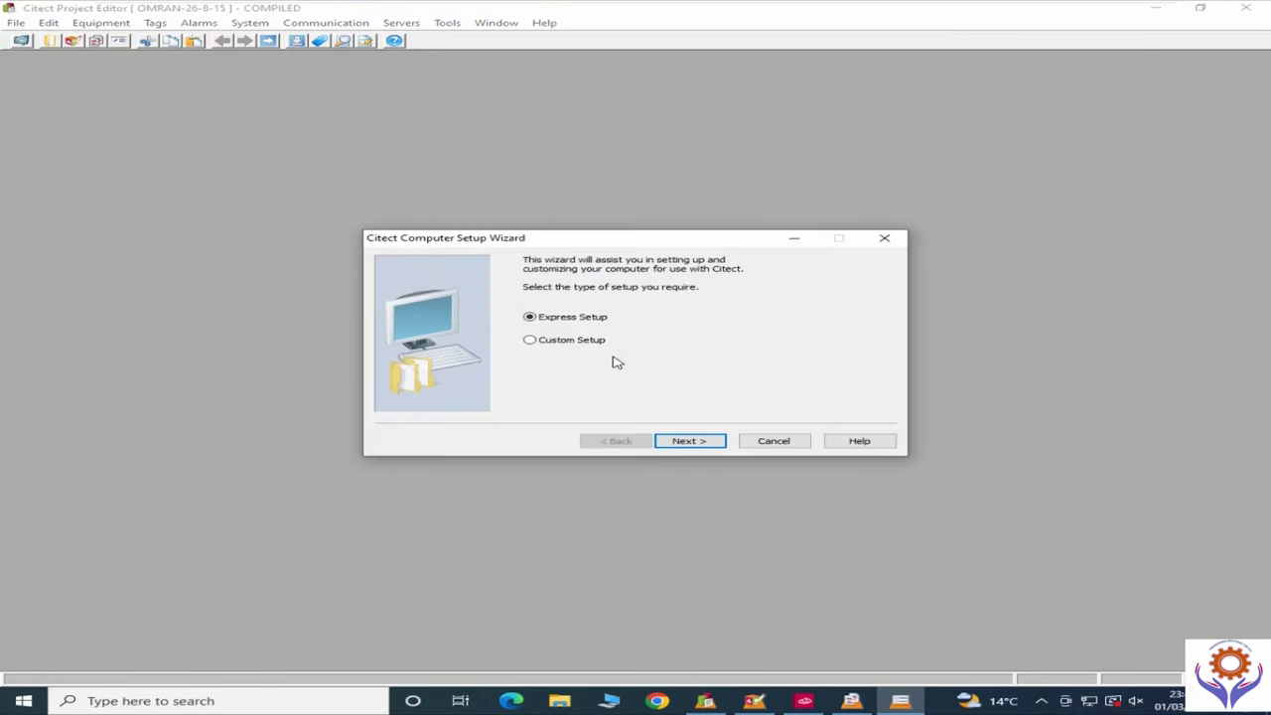
left_click(684, 443)
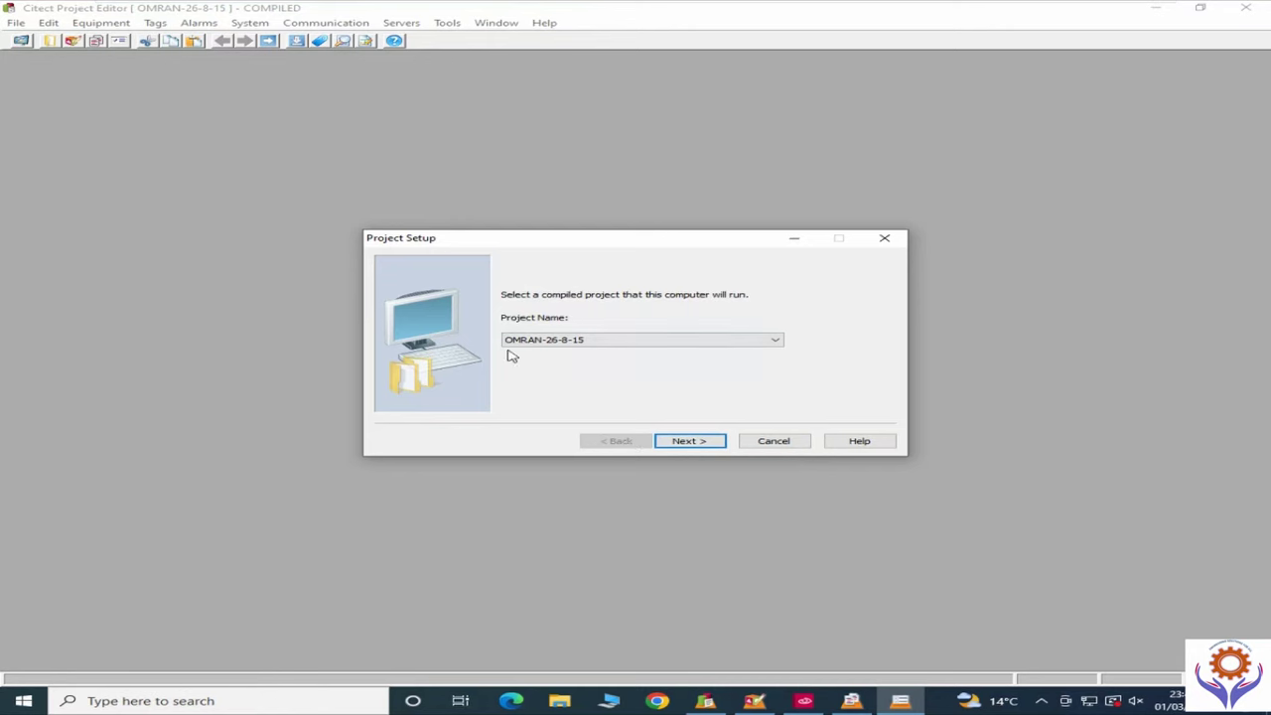
left_click(762, 341)
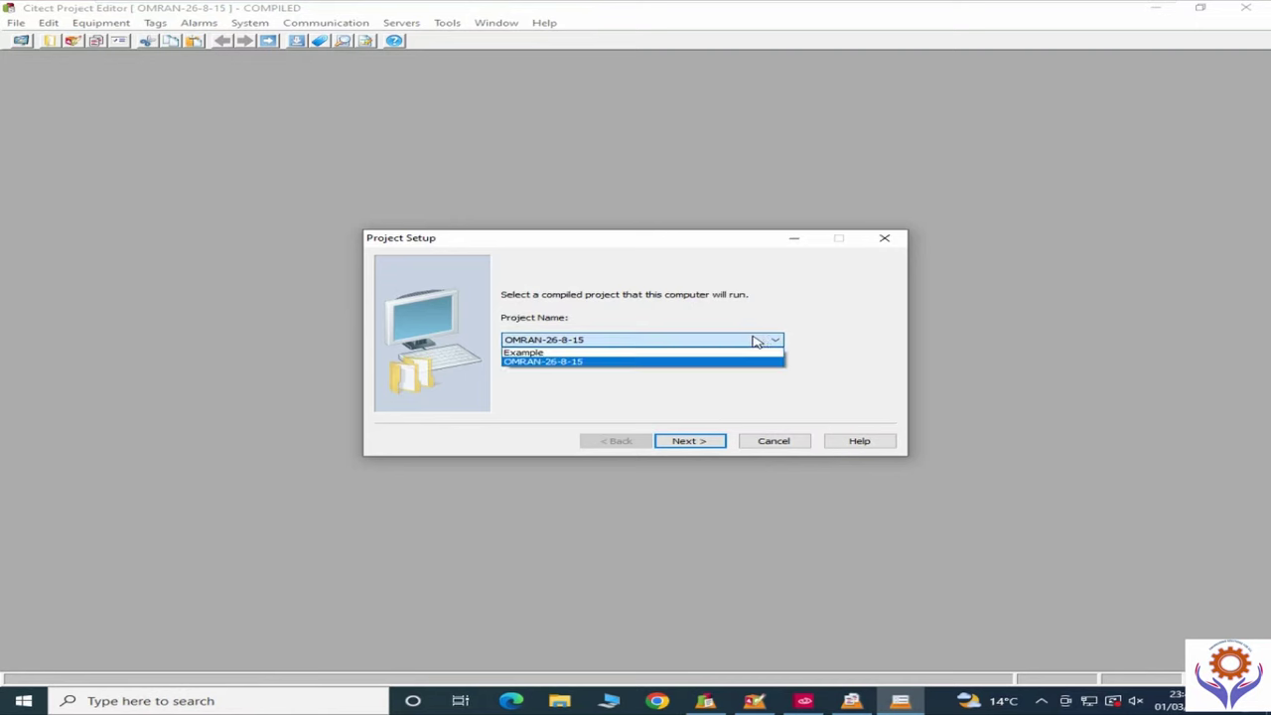
left_click(604, 354)
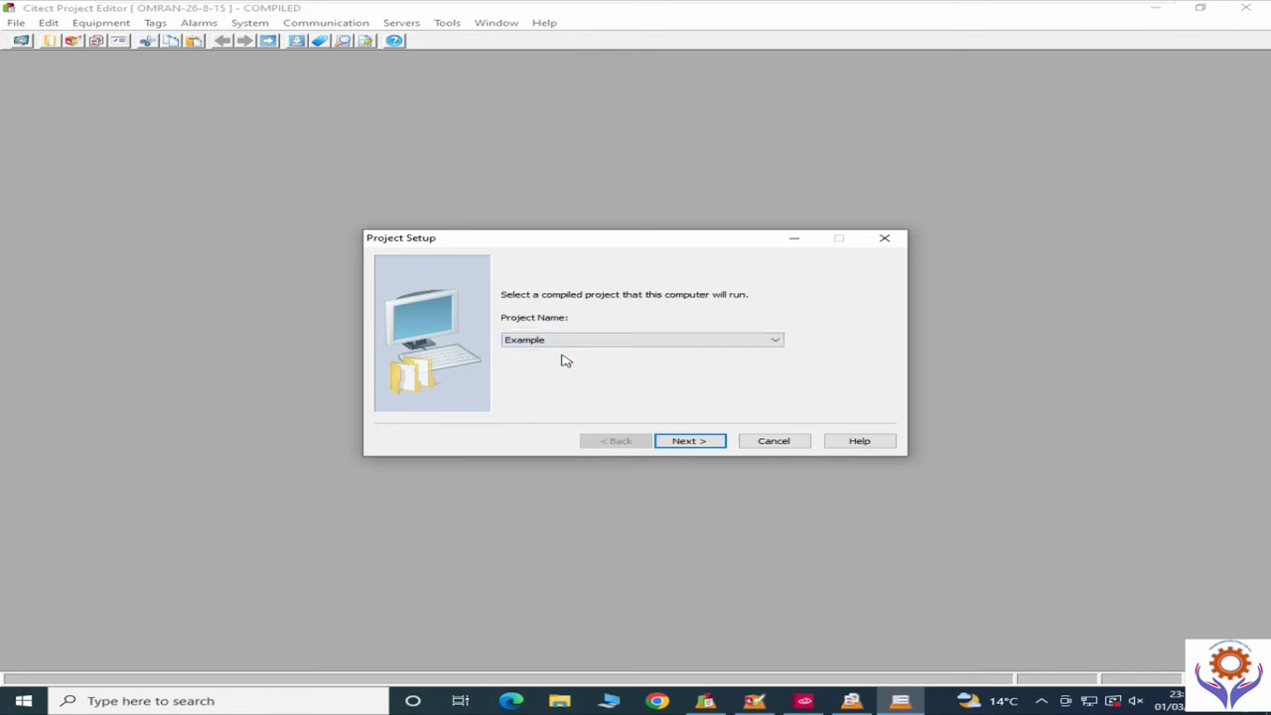
left_click(725, 342)
left_click(583, 365)
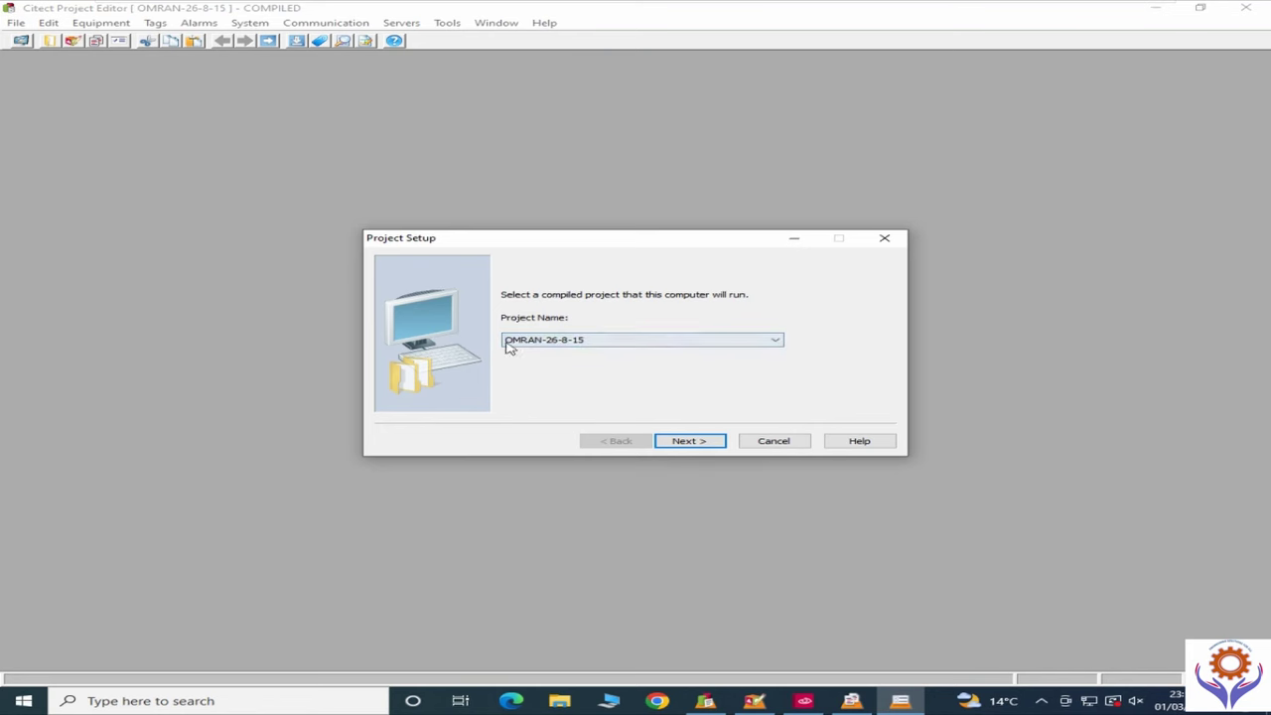
left_click(709, 440)
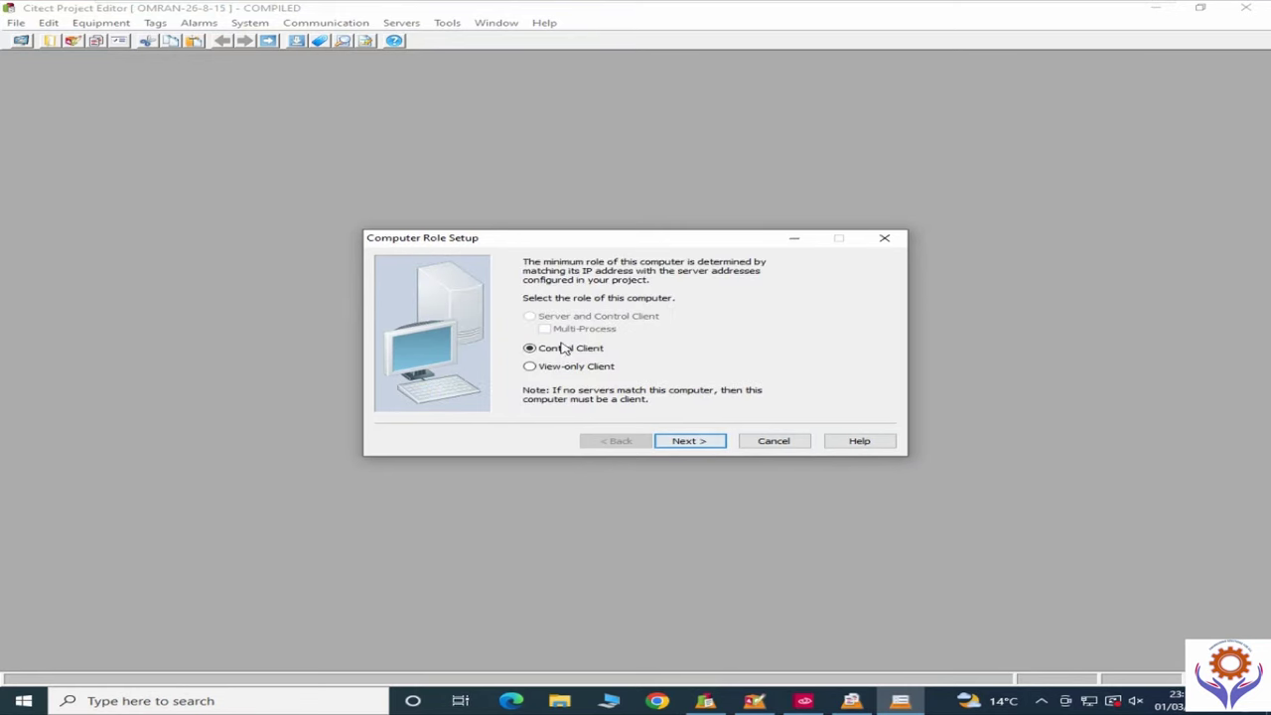
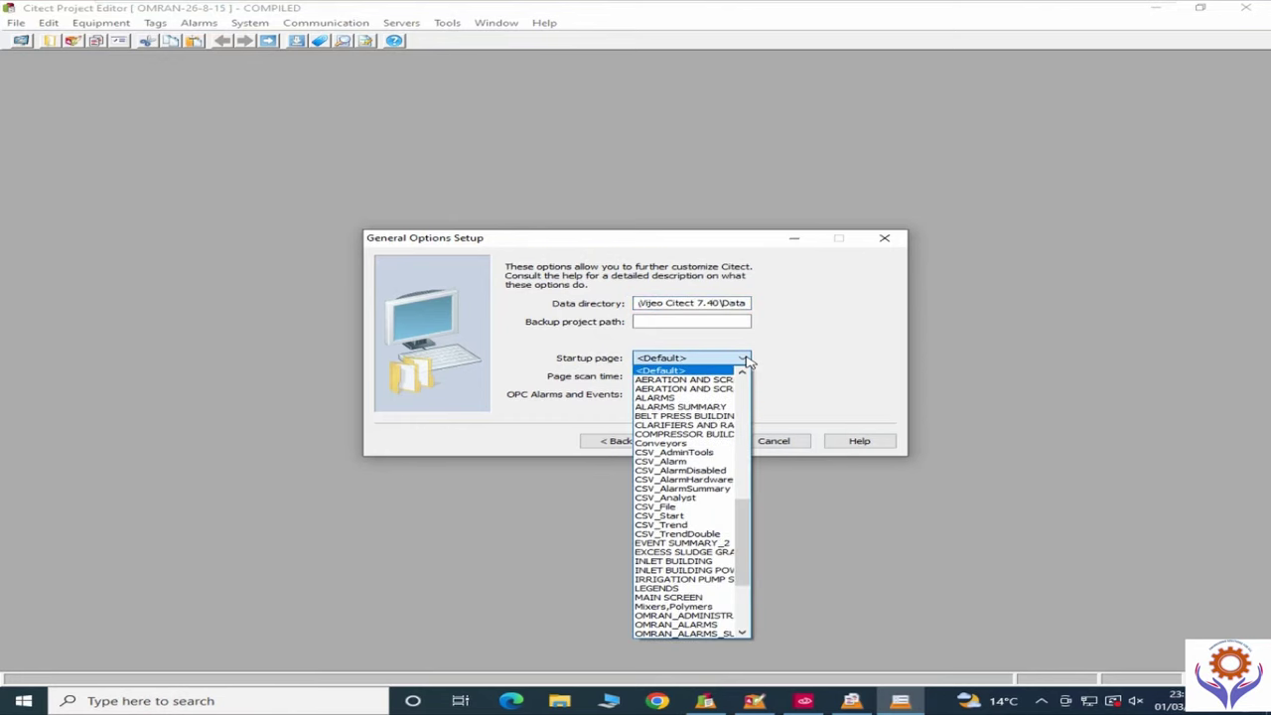
Step: Set the startup page to MAIN SCREEN in the general options and review the data directory and page scan time
mouse_move(749, 541)
left_mouse_down()
mouse_move(749, 447)
mouse_move(738, 563)
left_mouse_up()
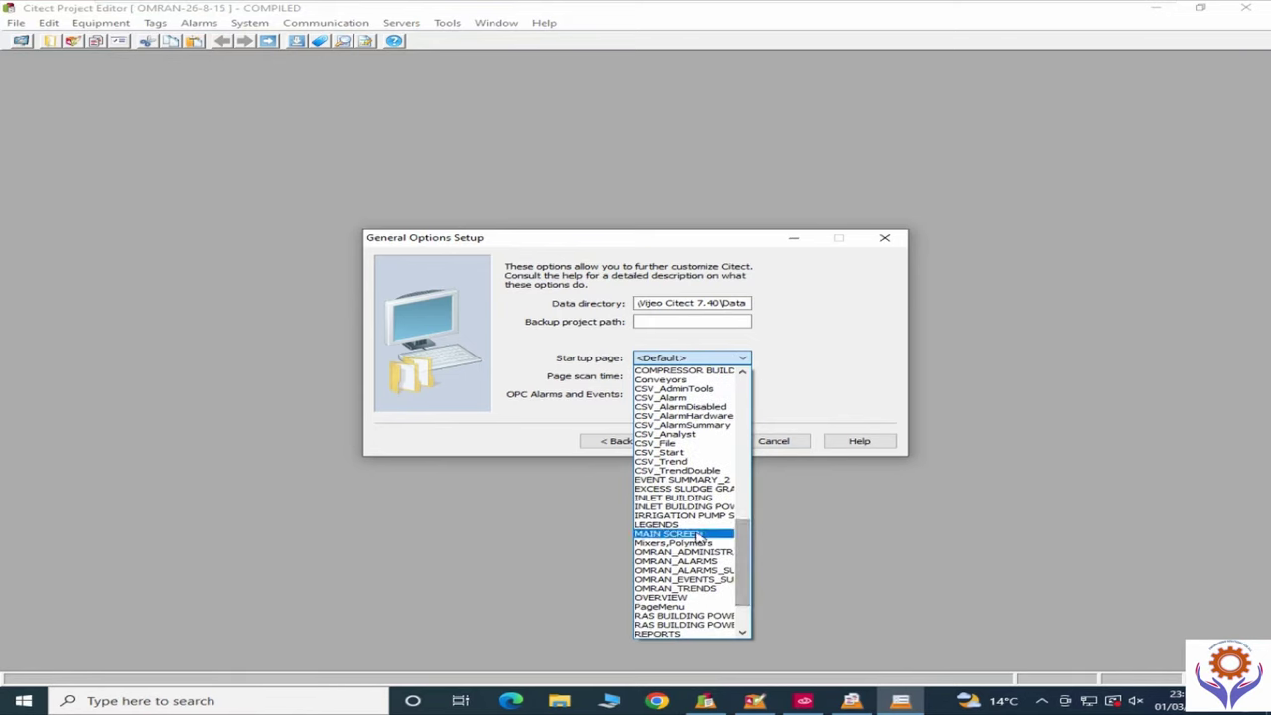
left_click(695, 534)
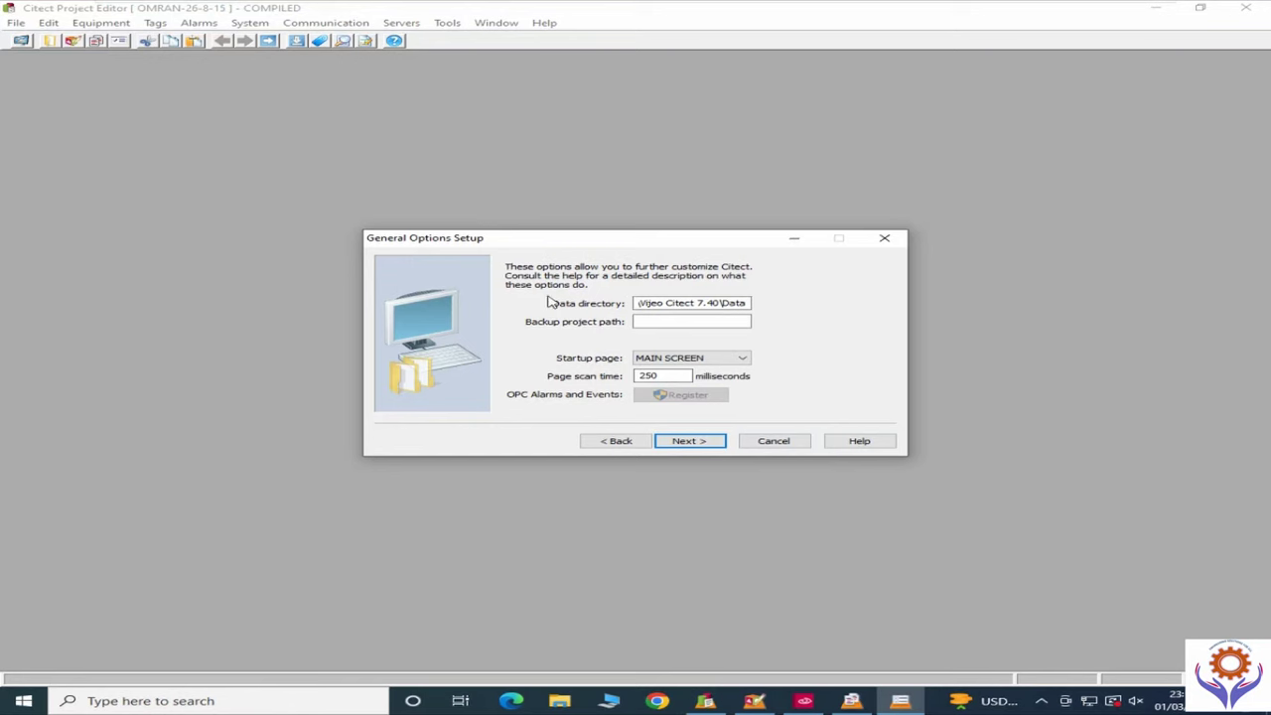
left_click(692, 303)
left_click(745, 359)
left_click(750, 358)
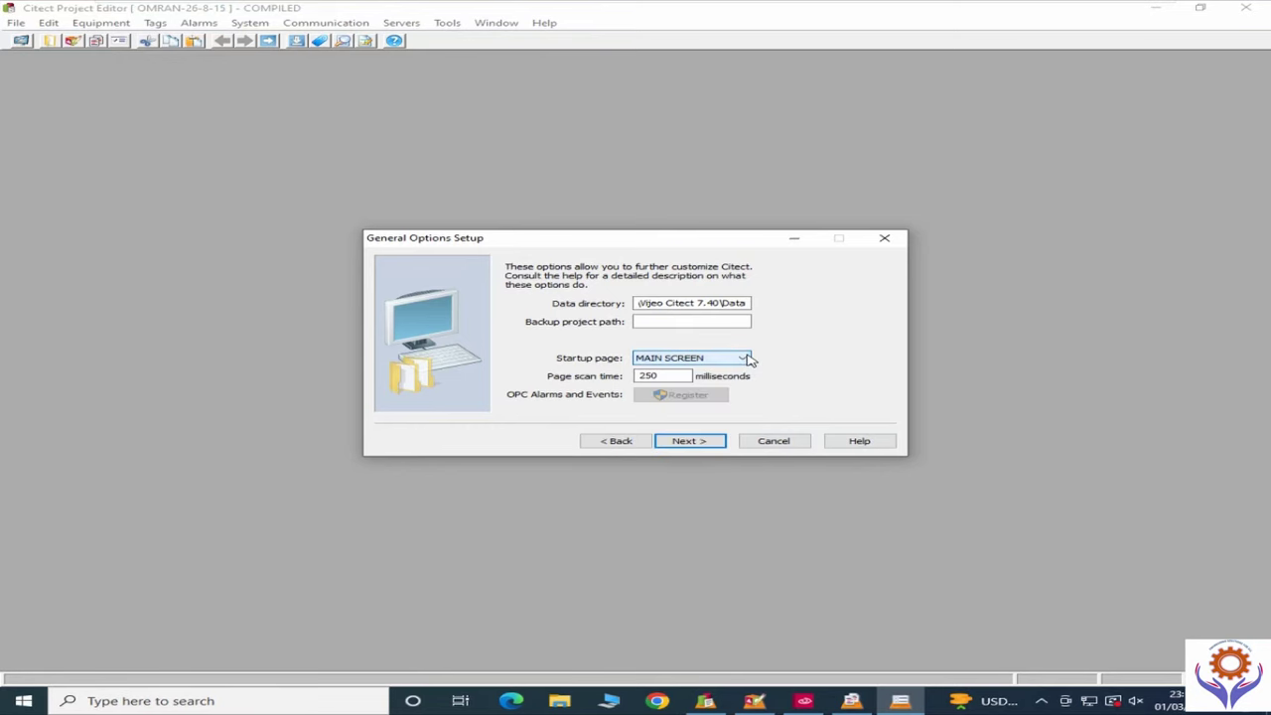
left_click(662, 375)
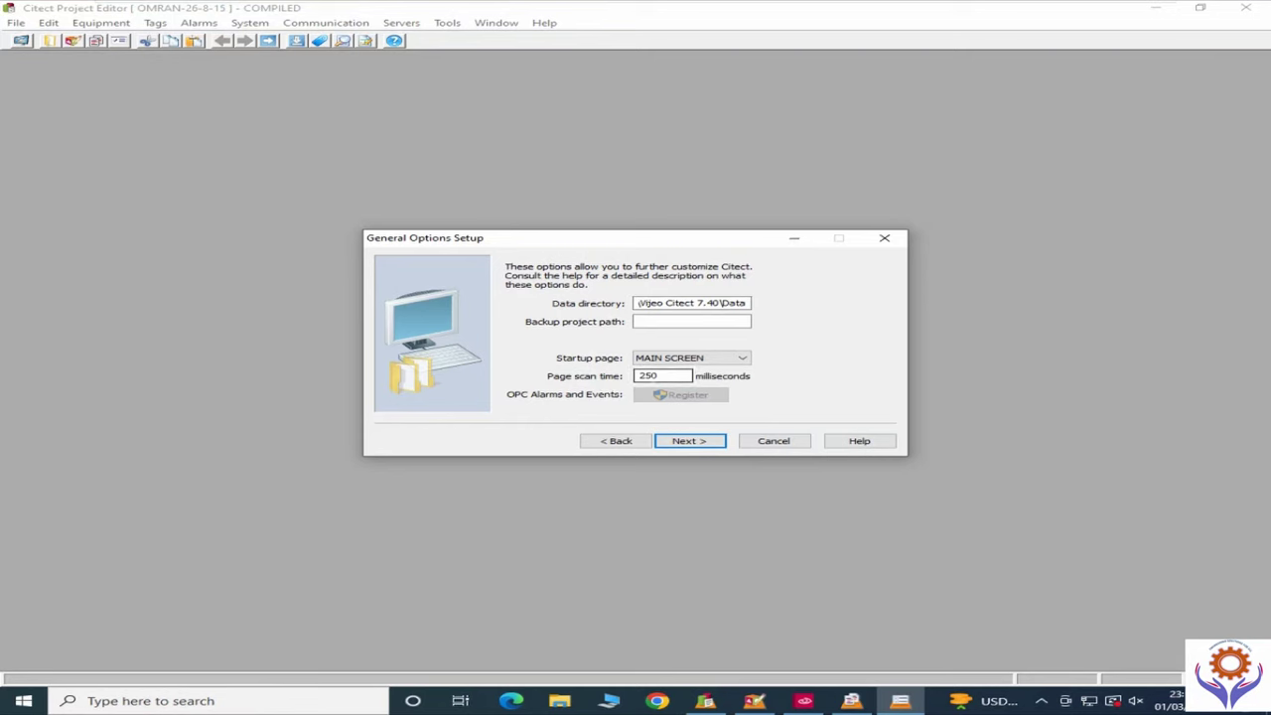
Step: Accept the general options and finish the Computer Setup Wizard, saving its settings
left_click(703, 443)
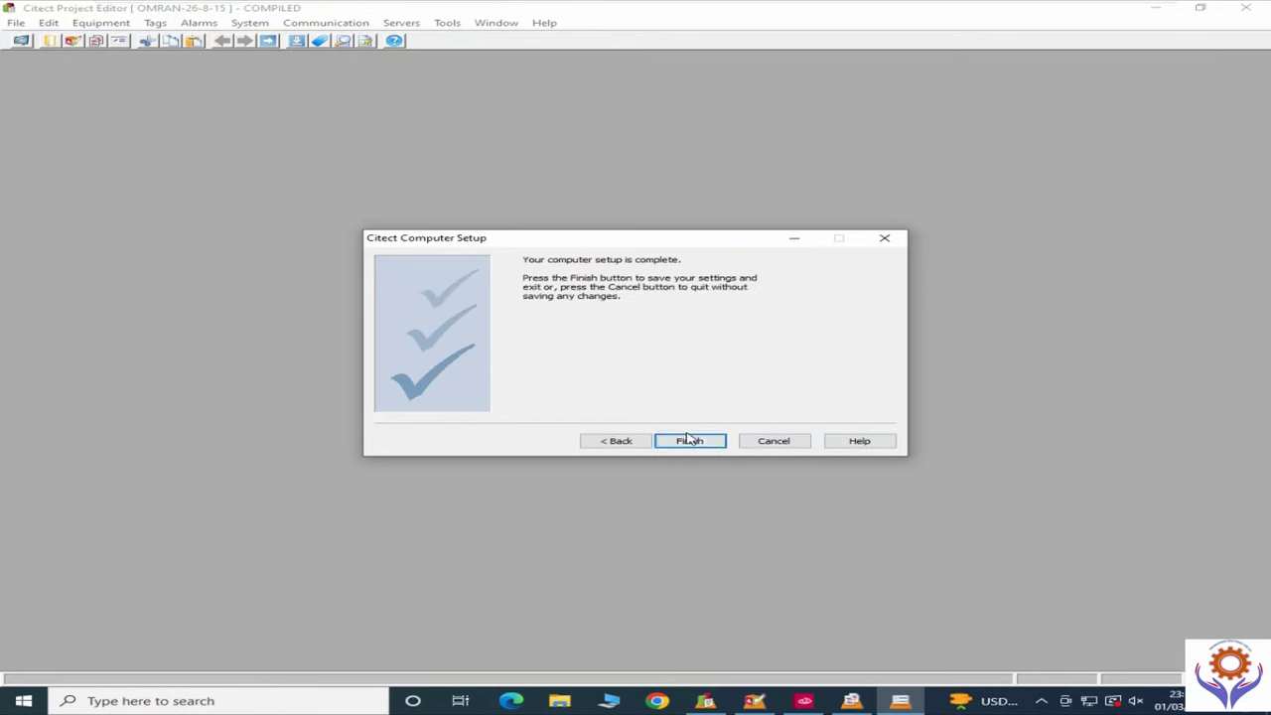
left_click(687, 440)
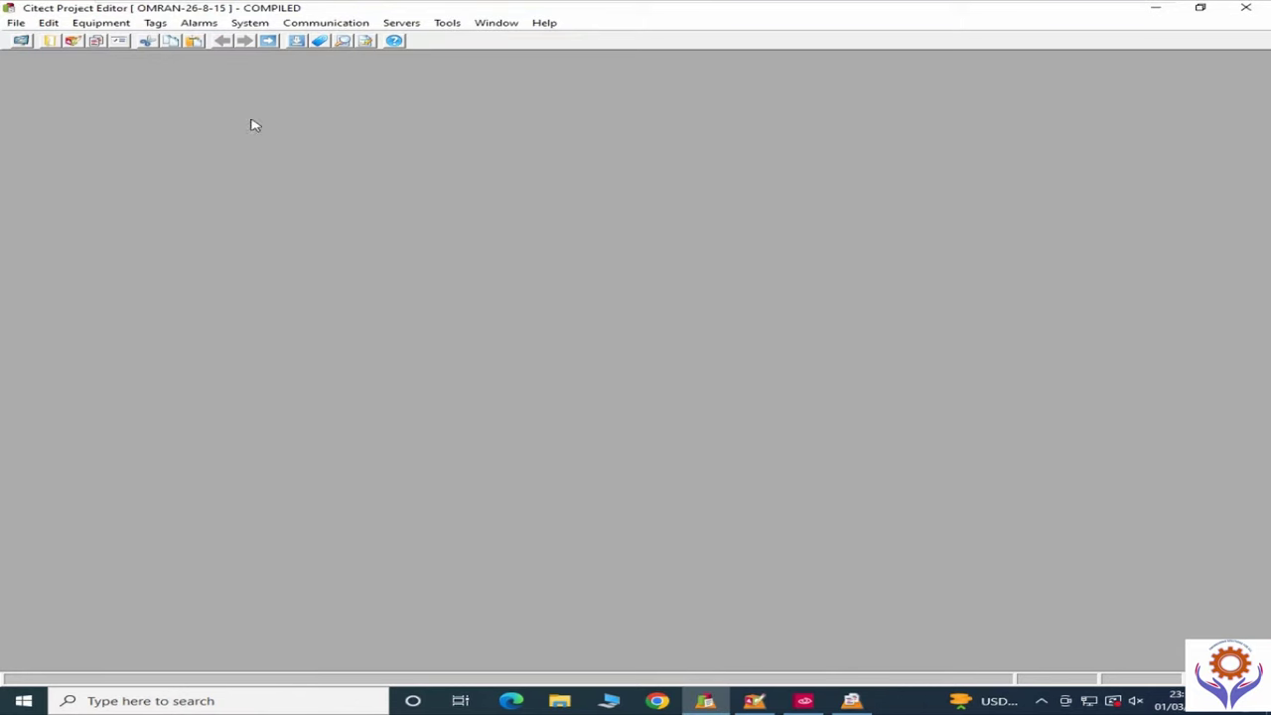
Step: Compile the OMRAN-26-8-15 project again, choosing to compile anyway, and dismiss the compiler message
left_click(16, 22)
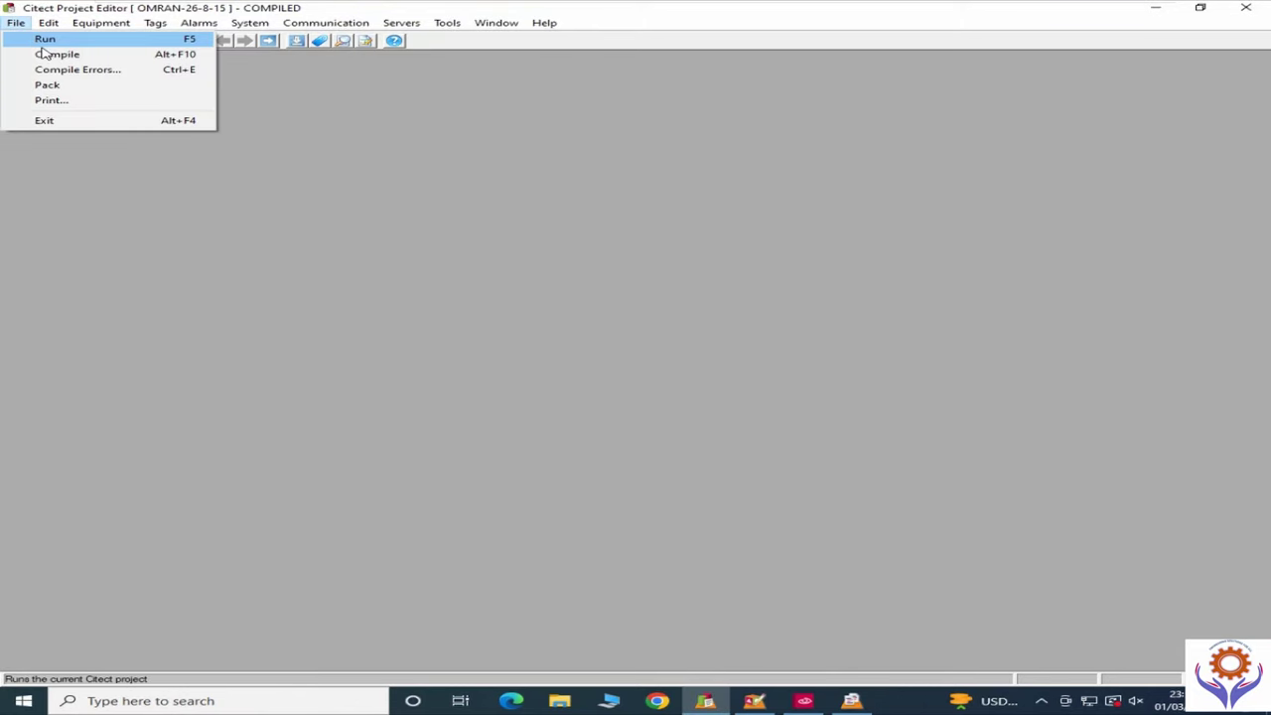
left_click(41, 53)
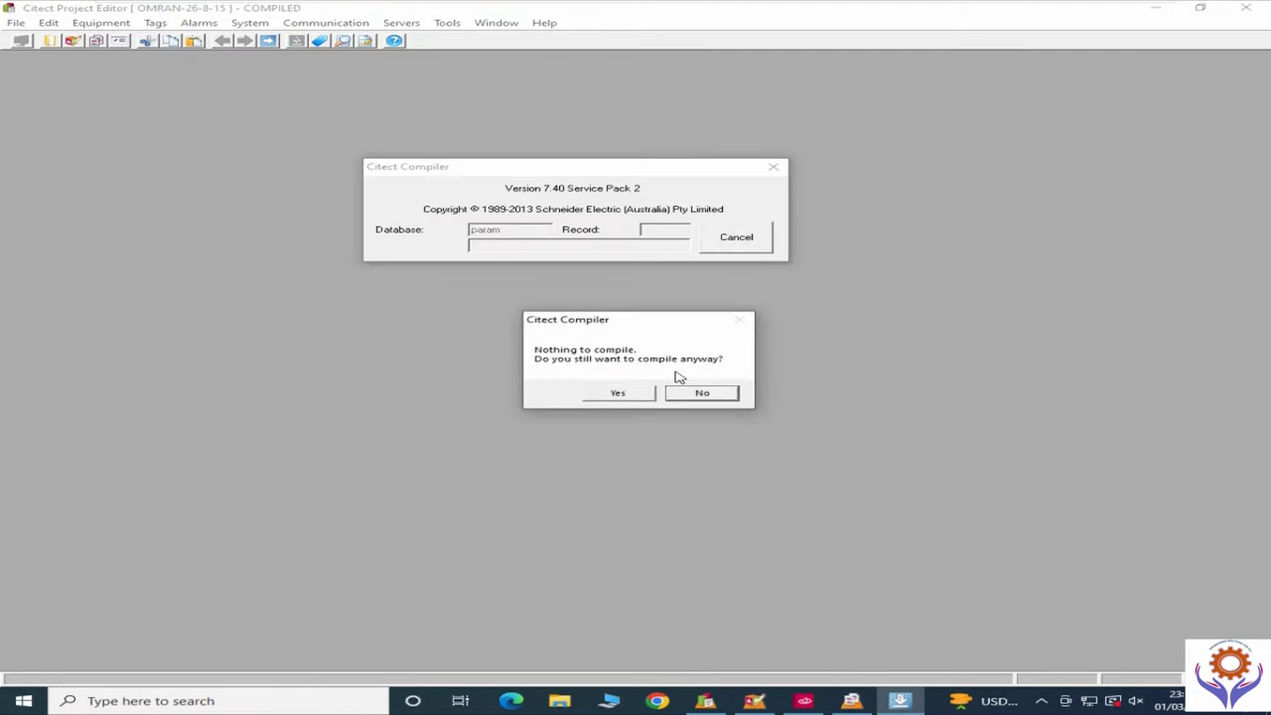
left_click(619, 395)
left_click(617, 394)
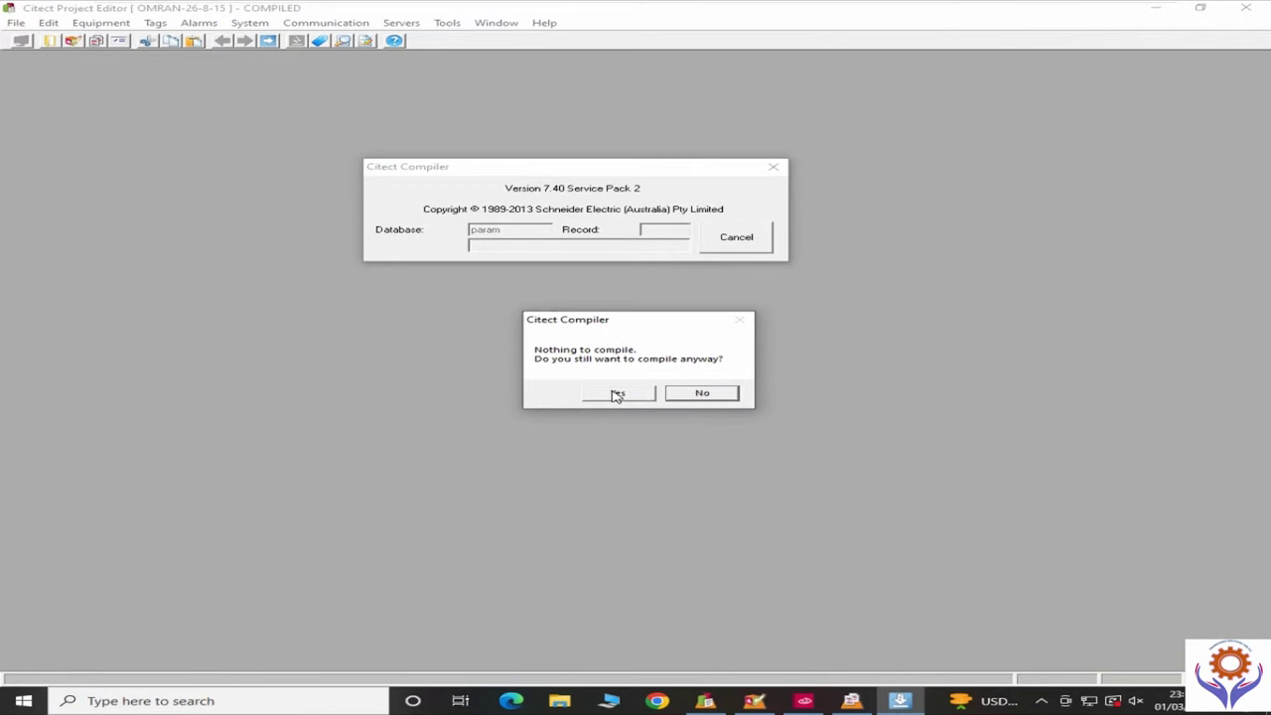
left_click(606, 394)
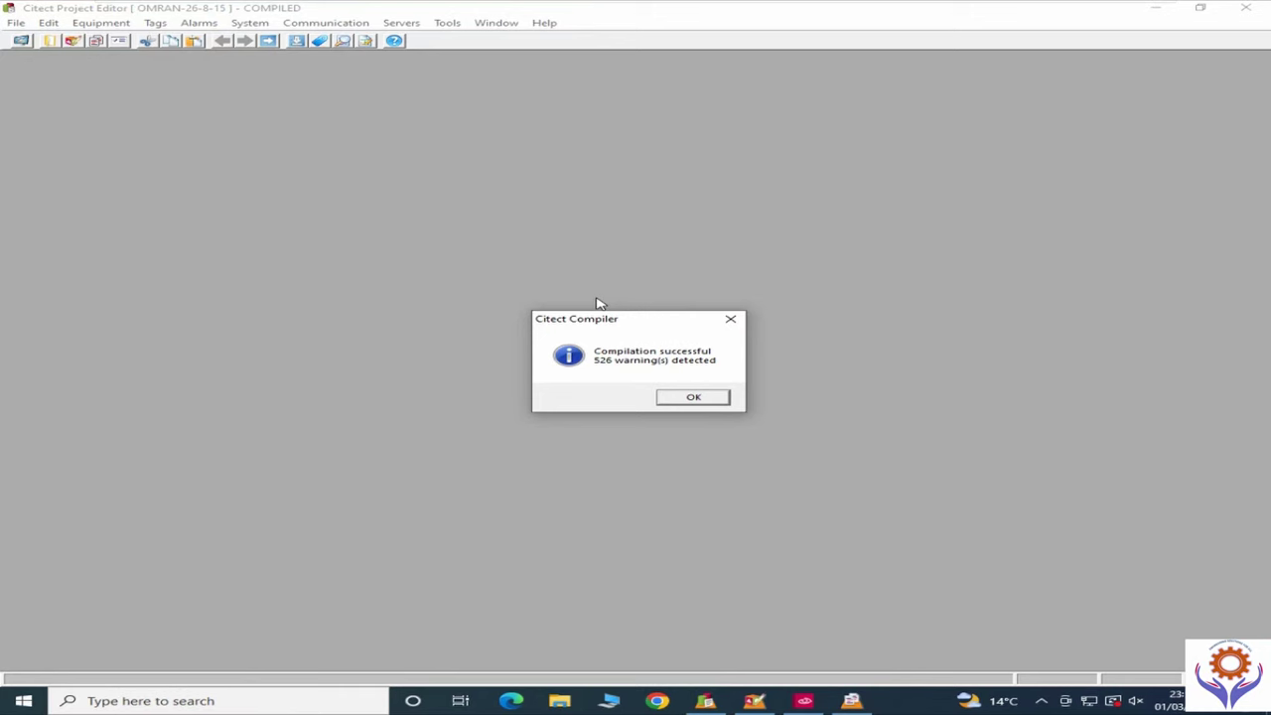
left_click(684, 398)
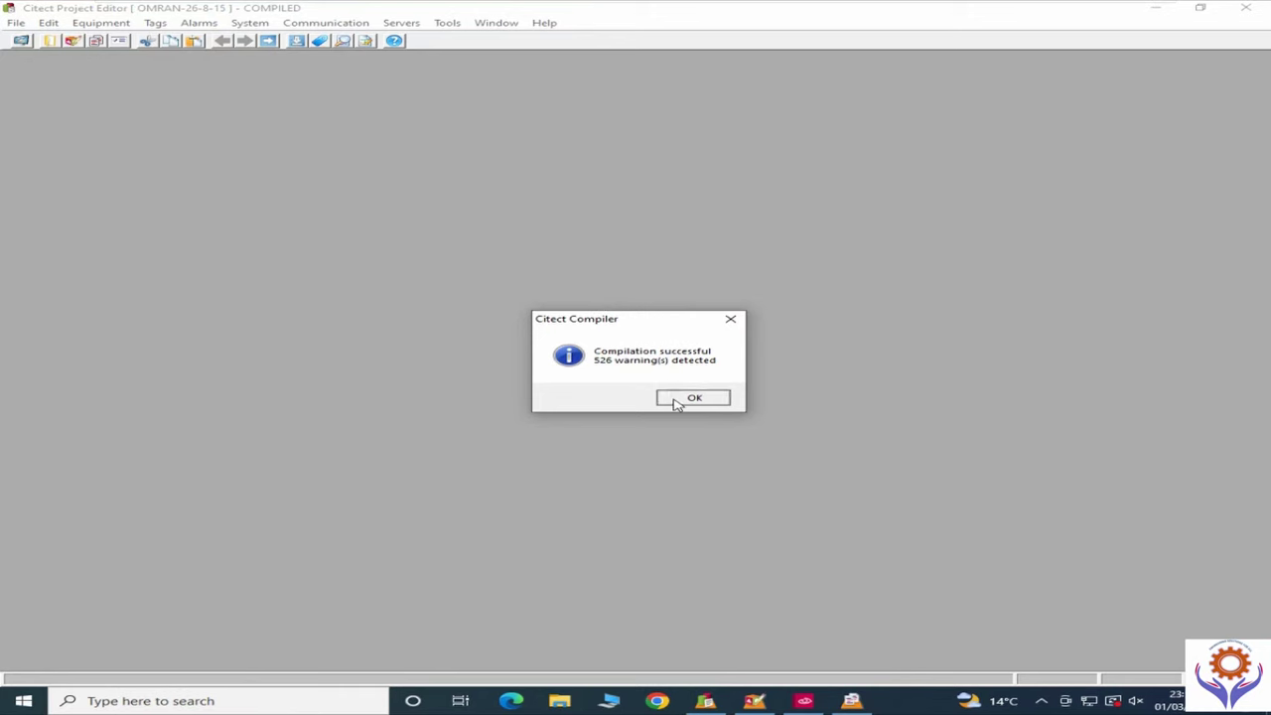
Step: Open the Computer Setup Editor for the citect.ini file and enlarge its window to full screen
left_click(410, 27)
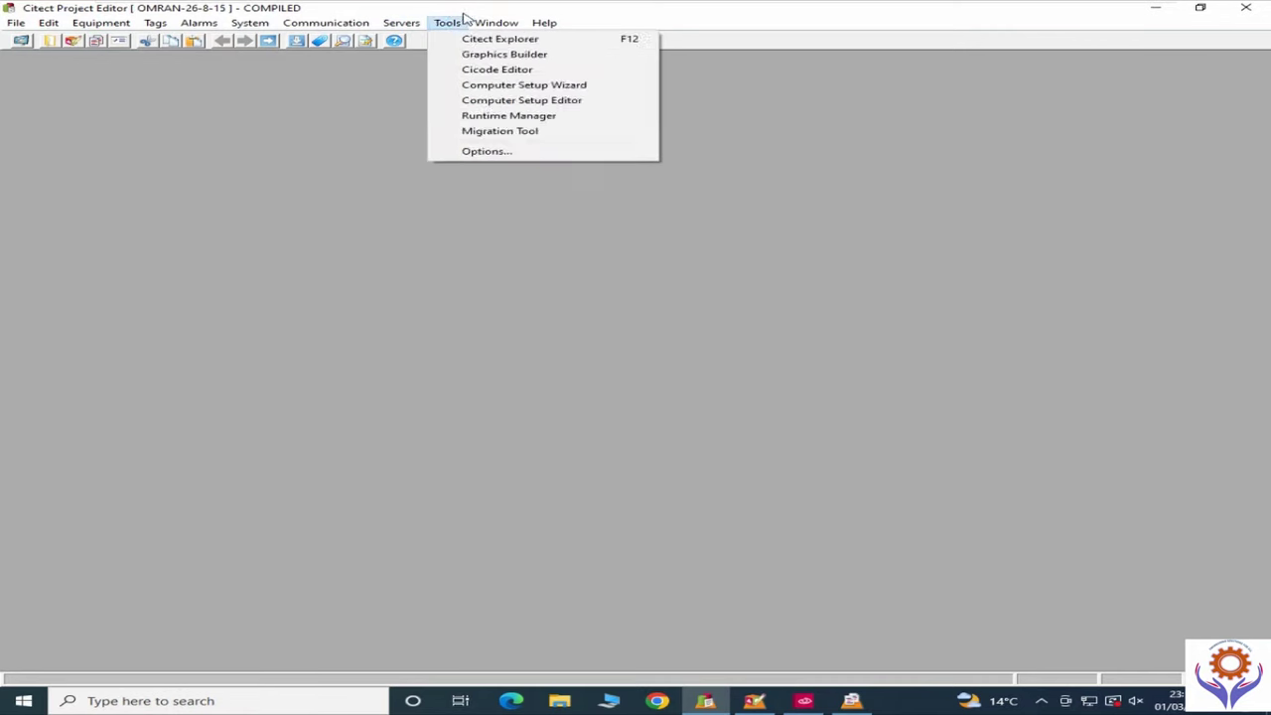
mouse_move(461, 28)
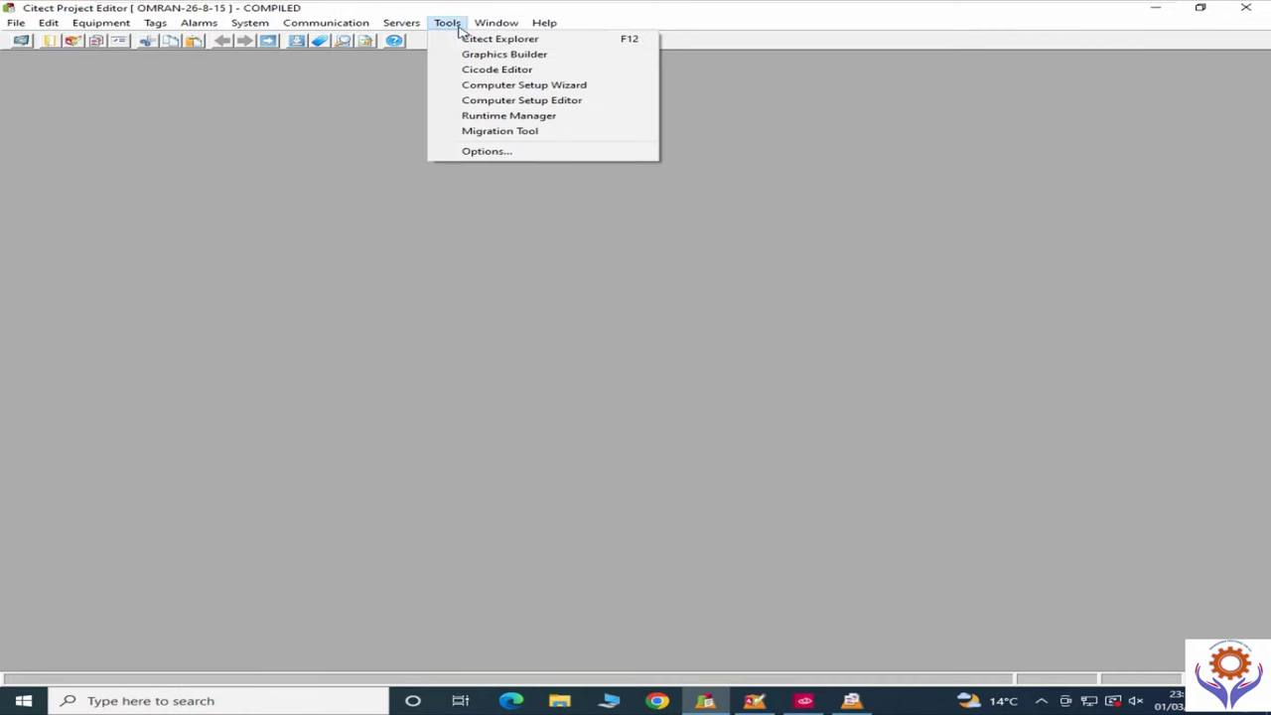
left_click(479, 102)
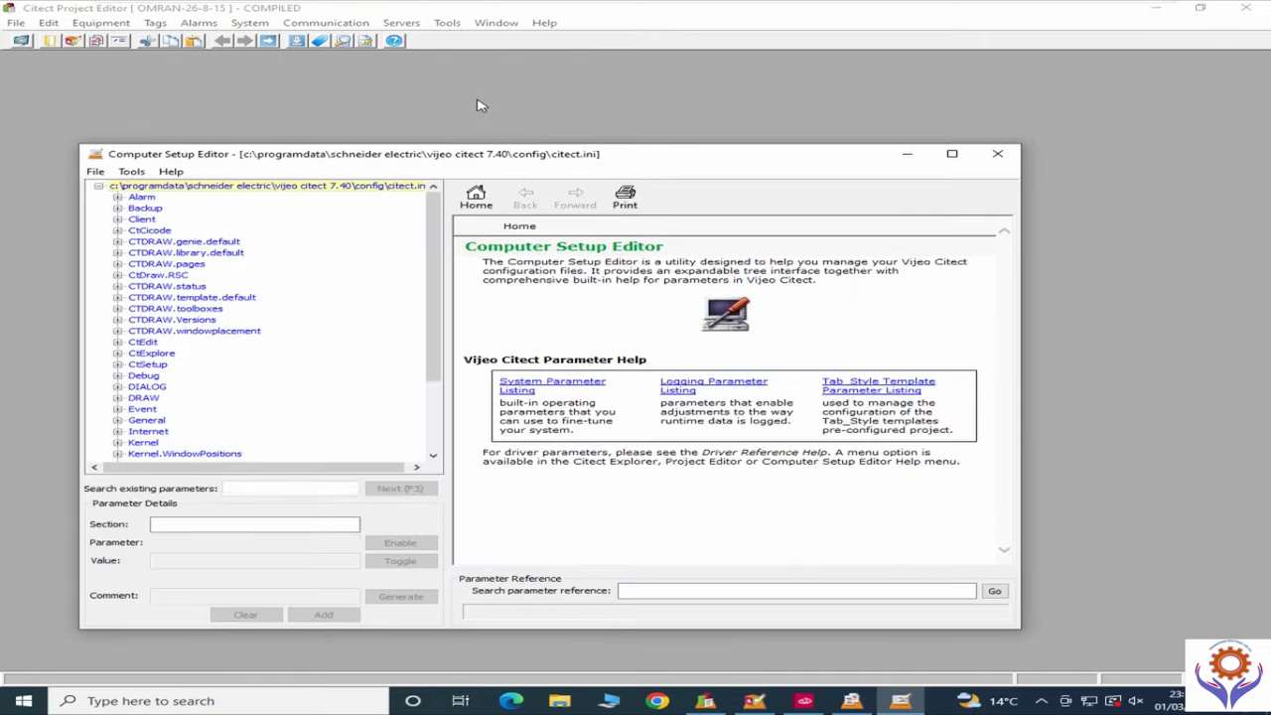
left_click(959, 154)
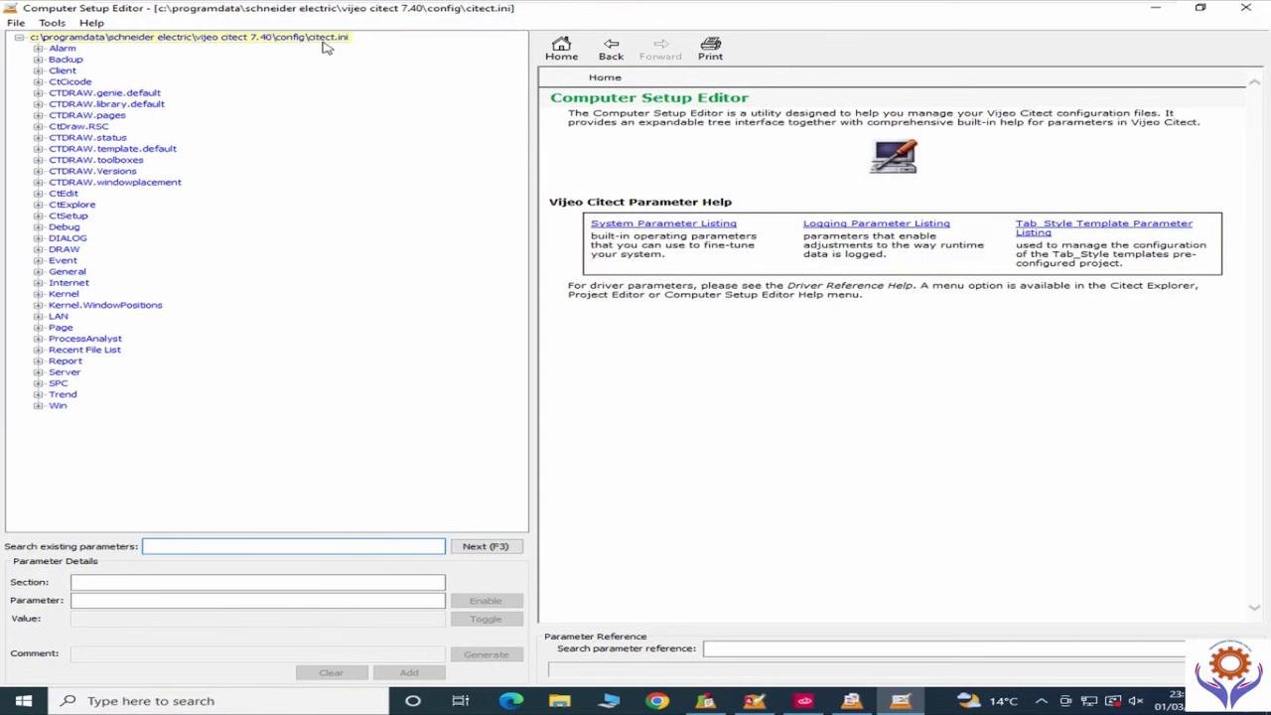
Step: Expand the Alarm section of citect.ini and examine the SavePeriod, SavePrimary and SummaryLength parameters with their help descriptions
left_click(38, 48)
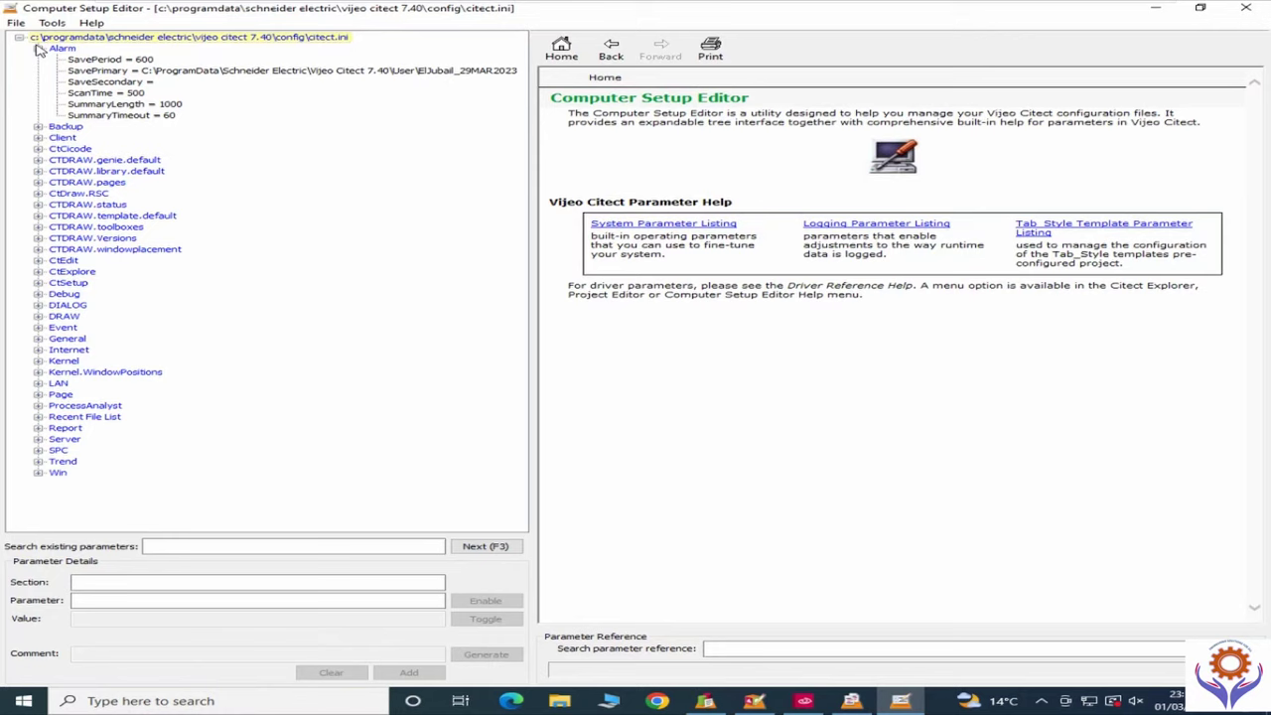
left_click(93, 59)
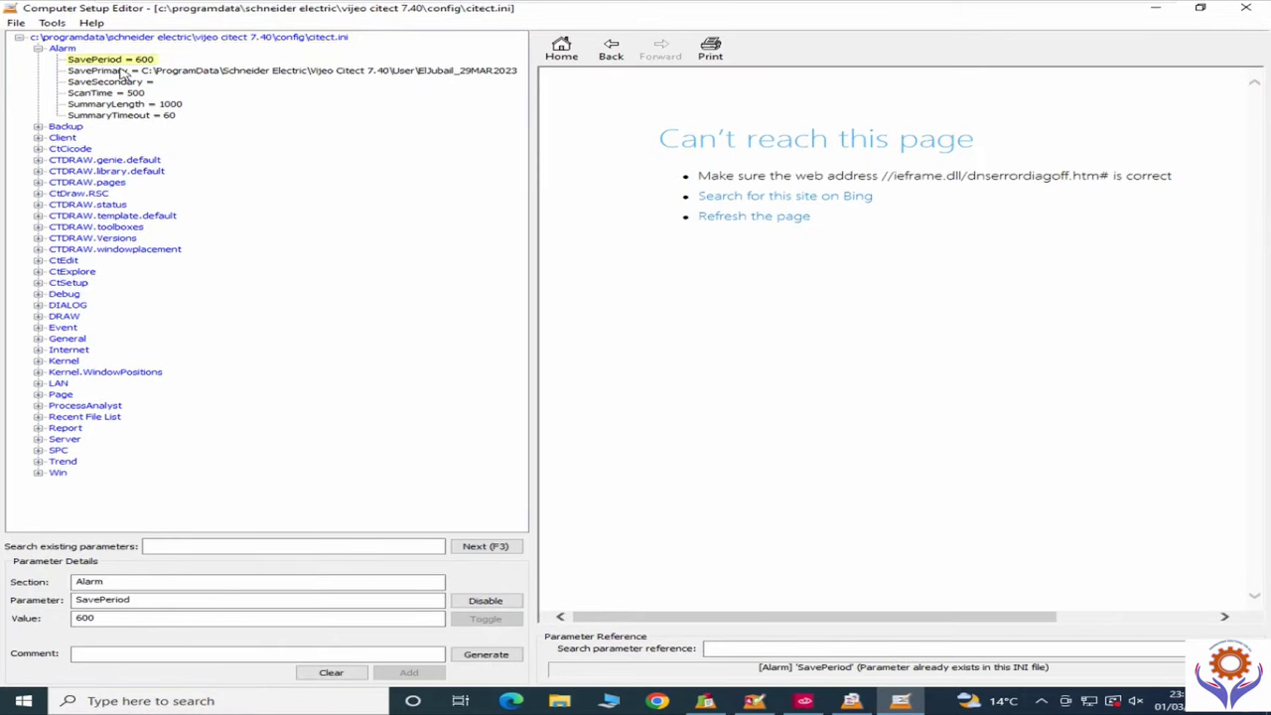
left_click(94, 72)
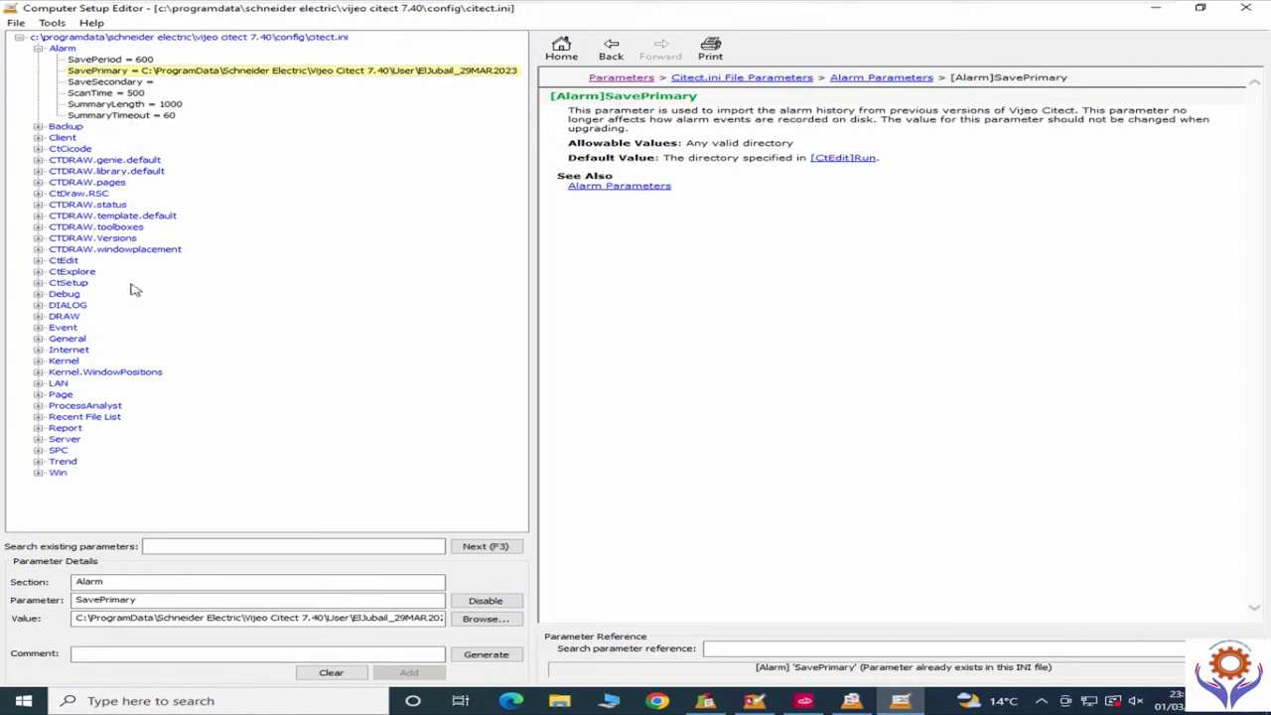
left_click(159, 104)
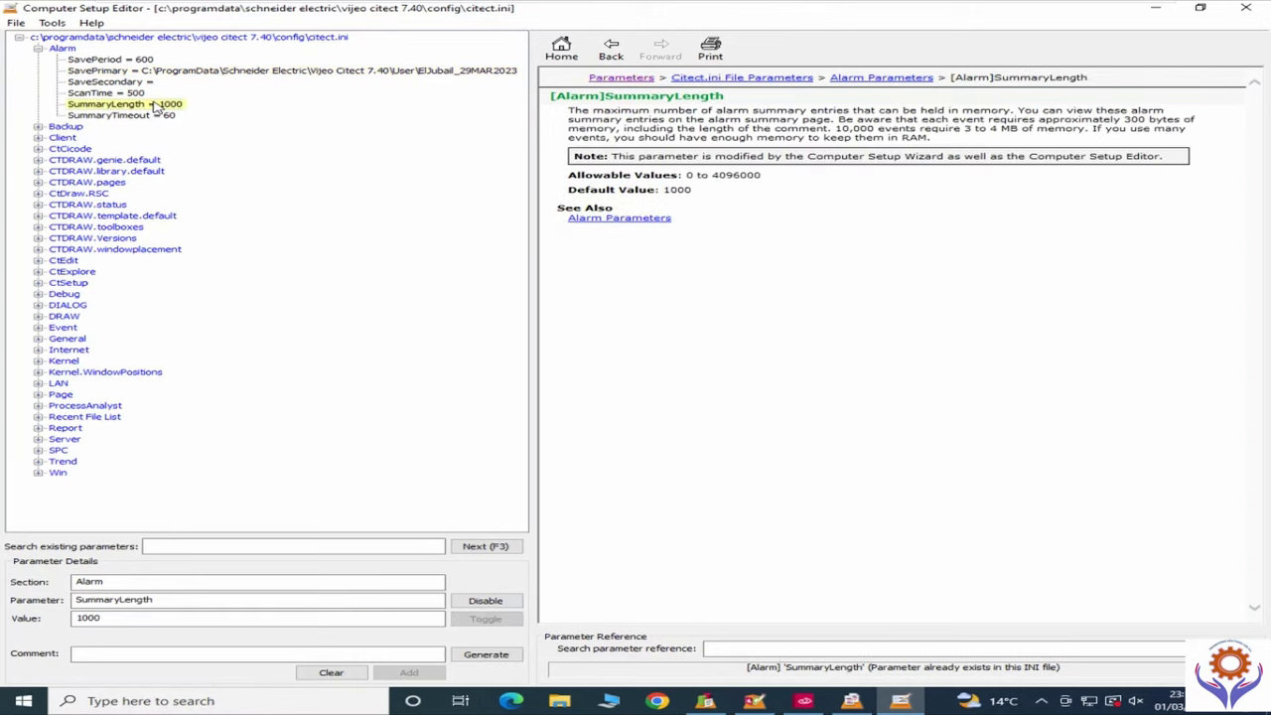
left_click(101, 618)
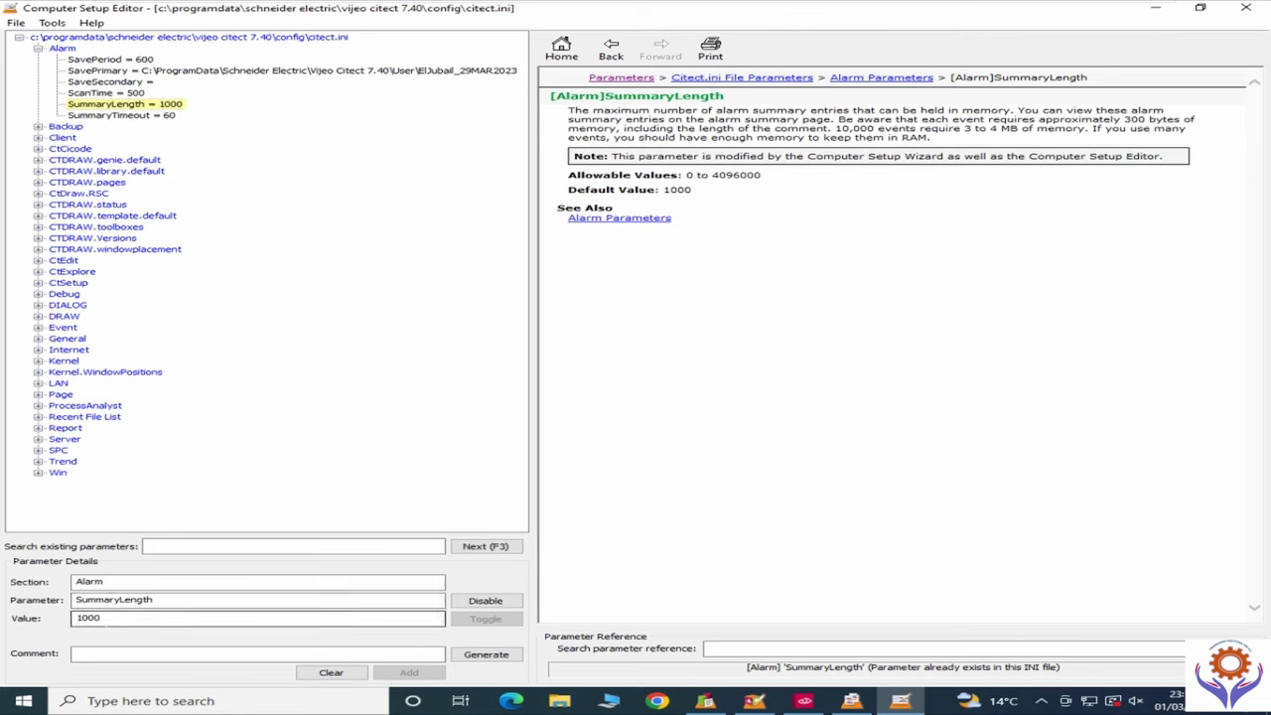
left_click(347, 653)
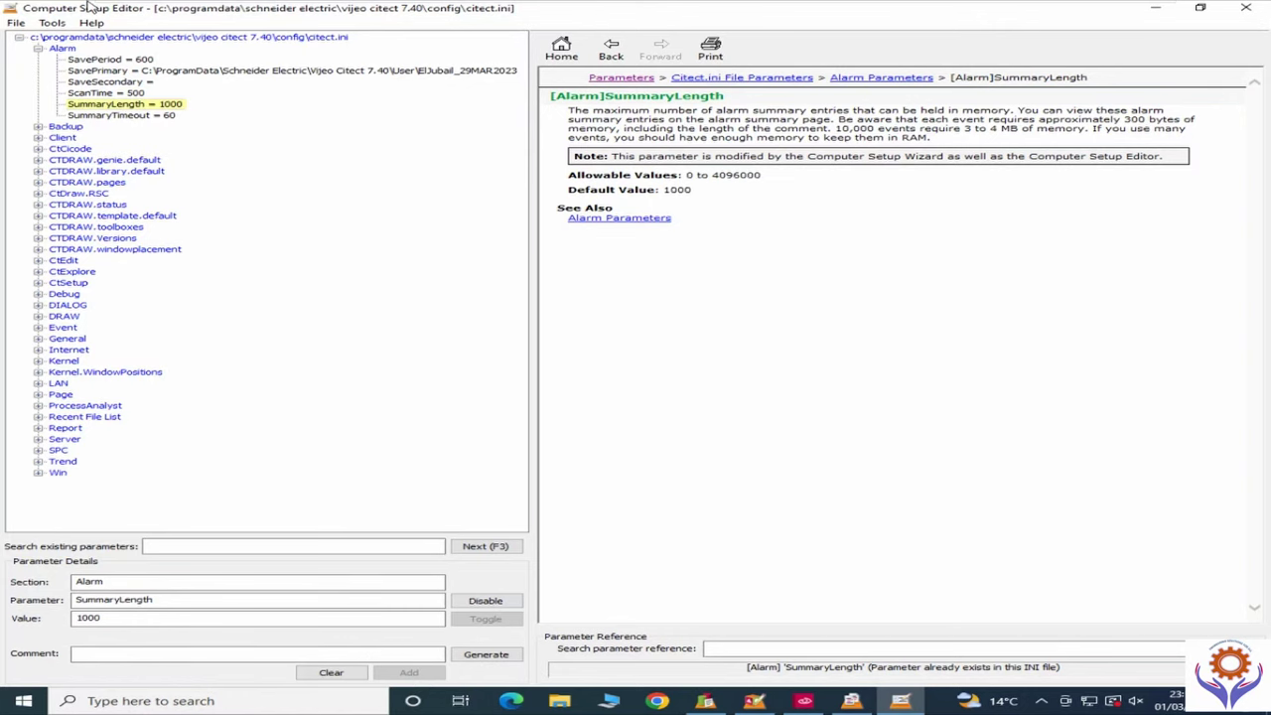
Step: Examine the Backup section's BackupPath, Compress and DeleteAll parameters and read the help on SaveiniFiles
left_click(38, 127)
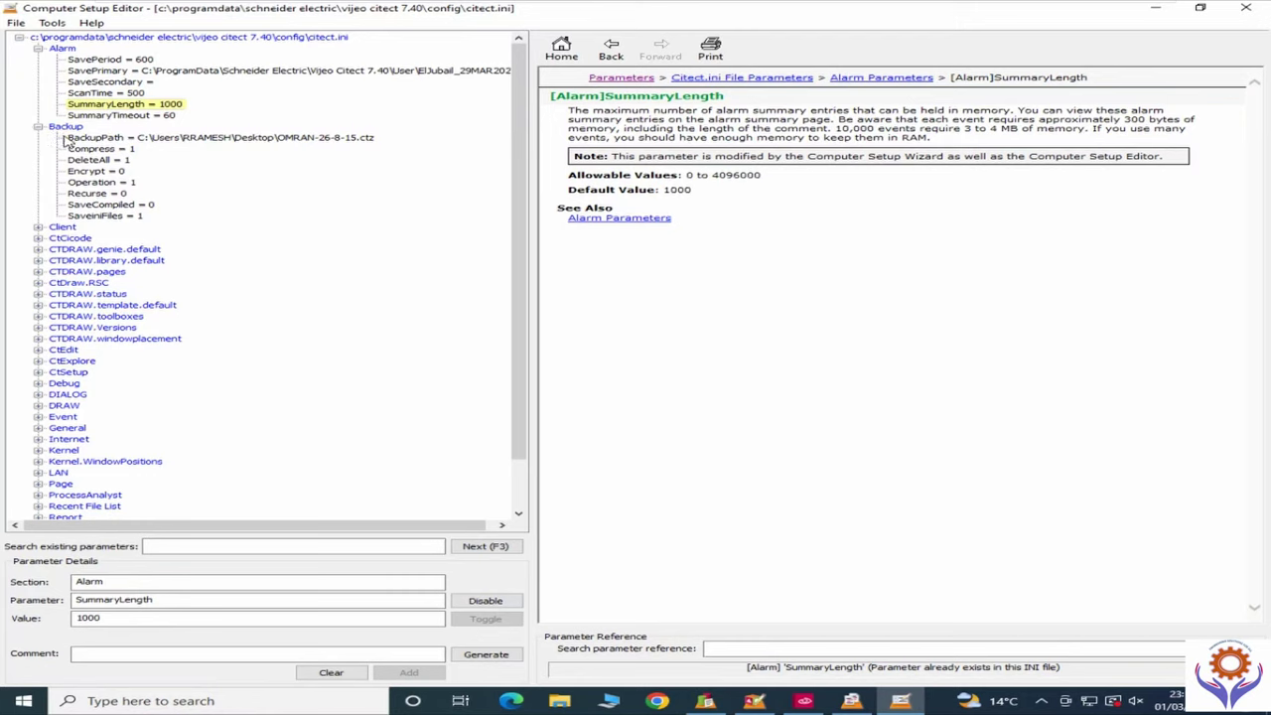
left_click(109, 141)
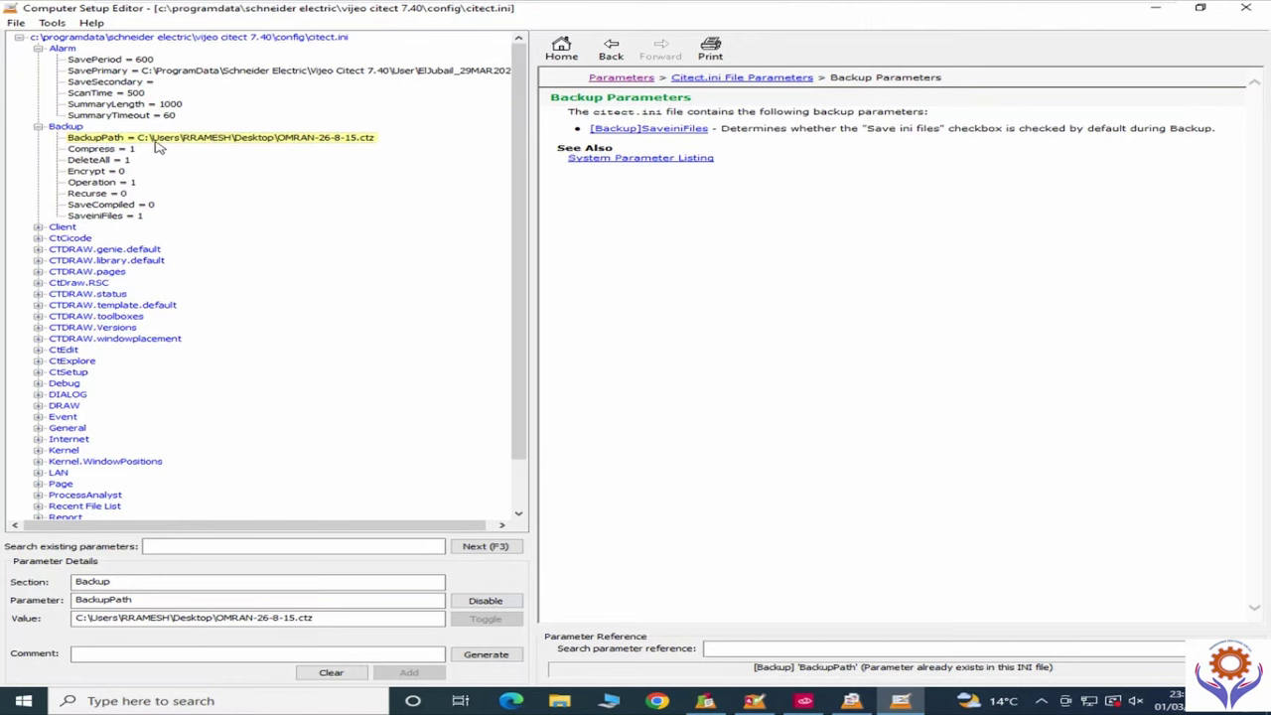
left_click(126, 149)
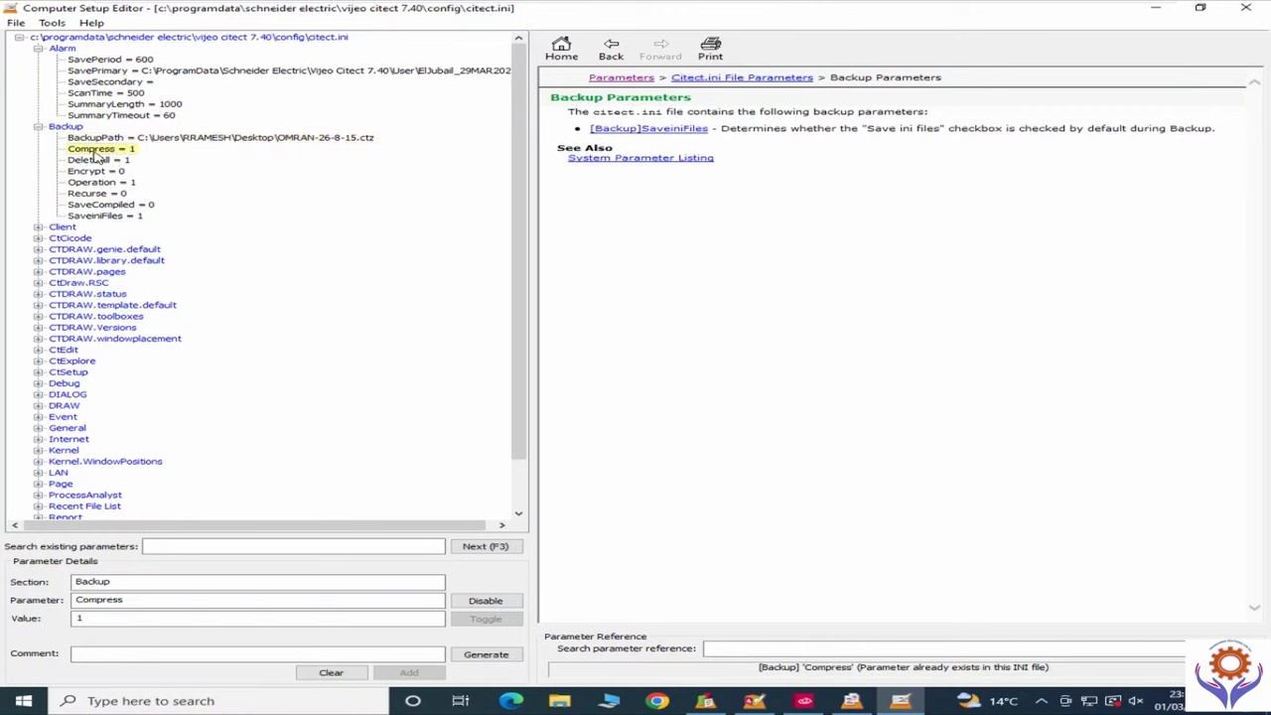
left_click(99, 161)
left_click(72, 127)
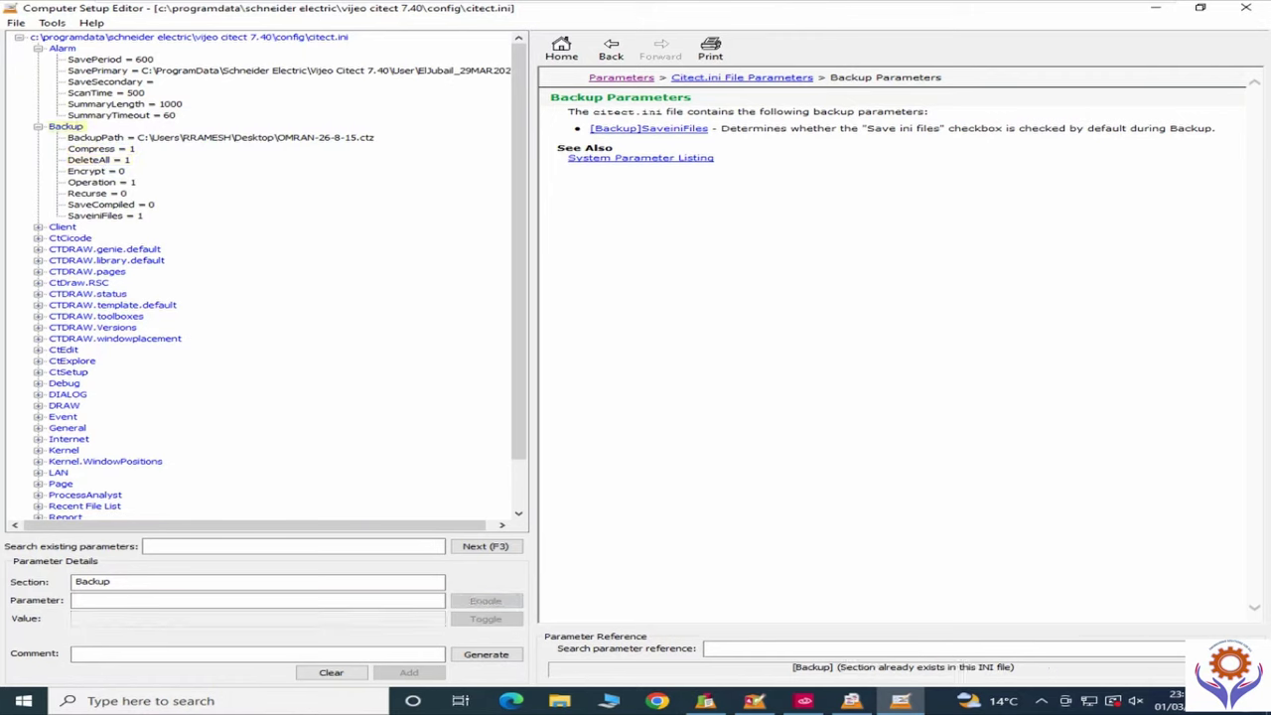
left_click(640, 130)
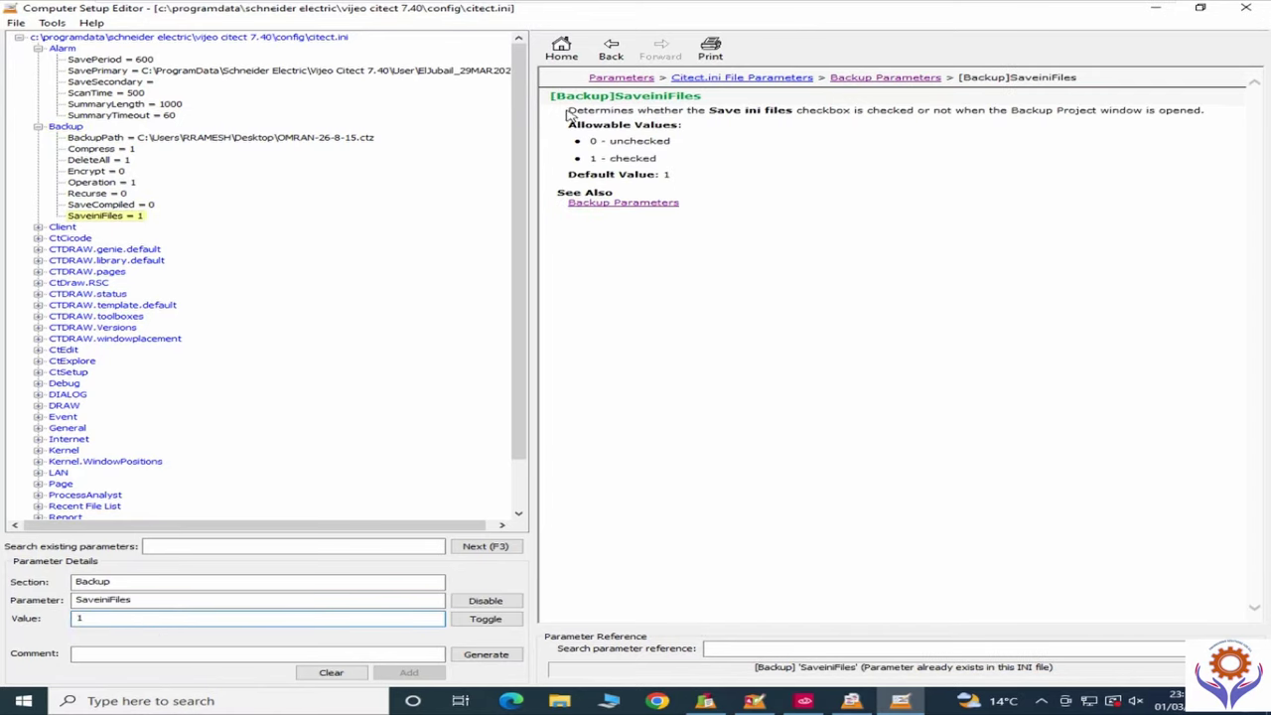
left_click_drag(570, 113, 661, 141)
left_click(703, 145)
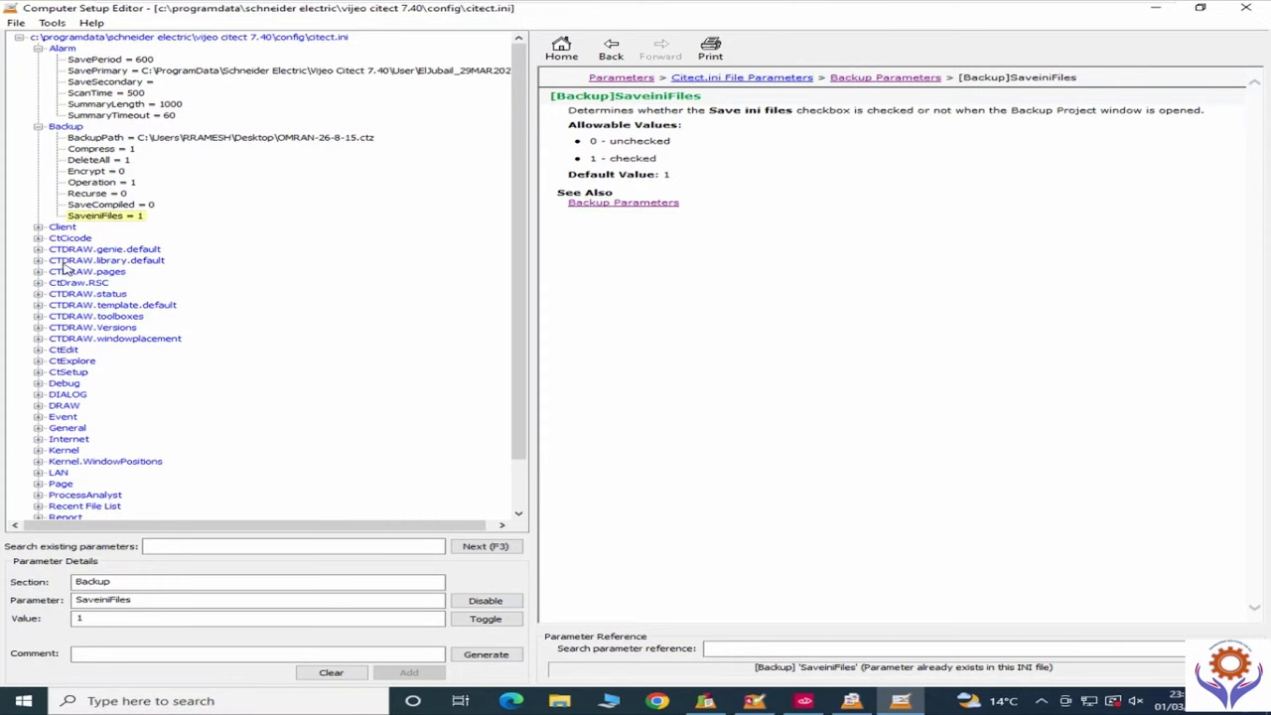
Step: Expand the CtCicode and CtEdit sections and examine the Bin and Config directory parameters under CtEdit
left_click(38, 238)
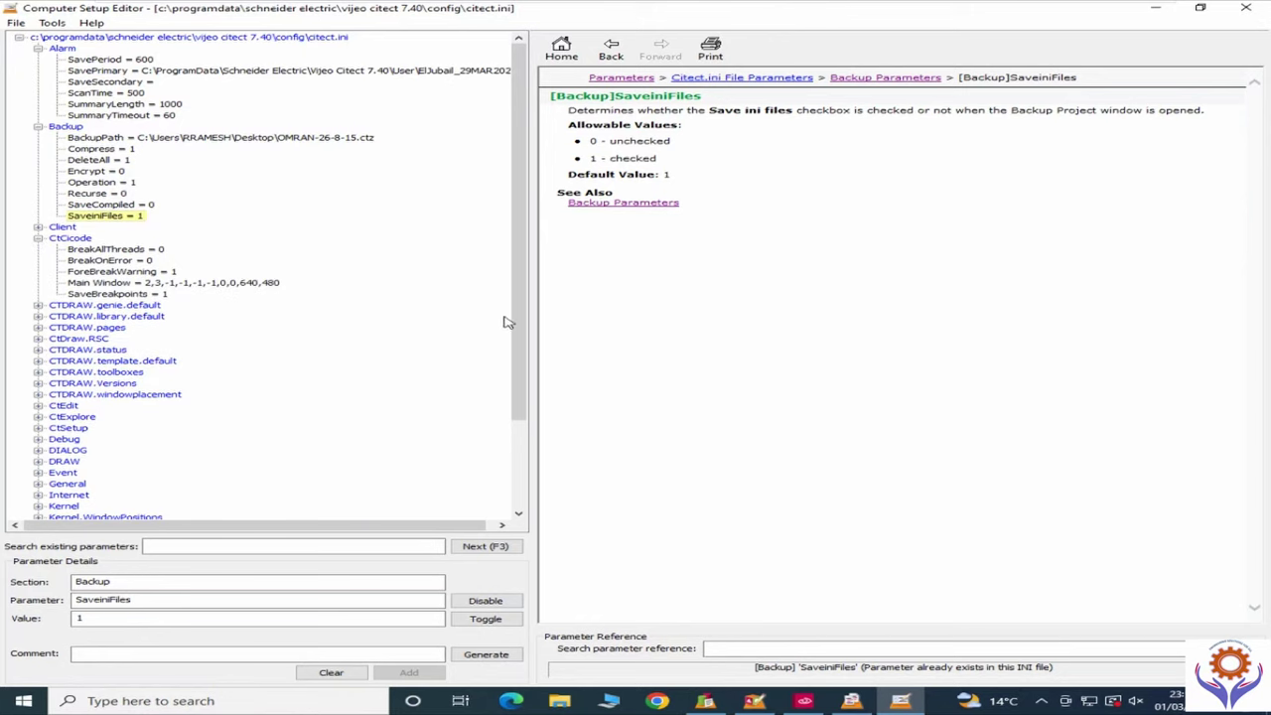
left_click_drag(508, 320, 355, 396)
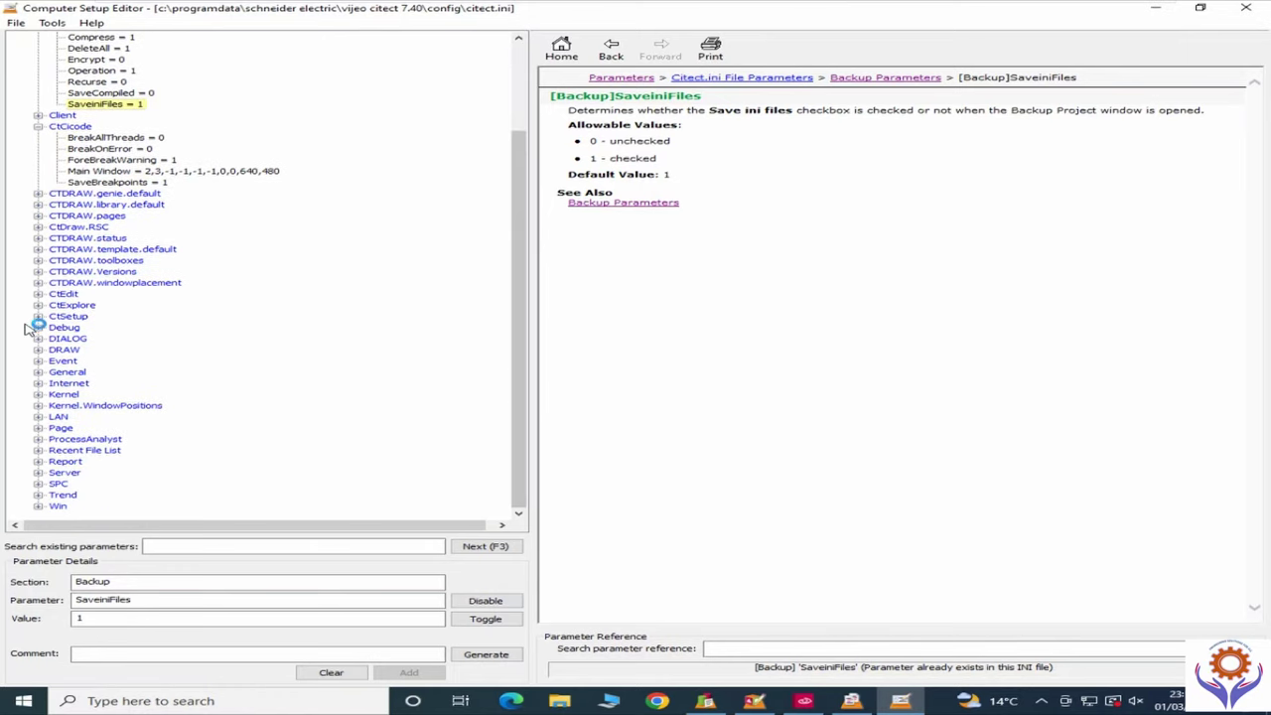
left_click(38, 294)
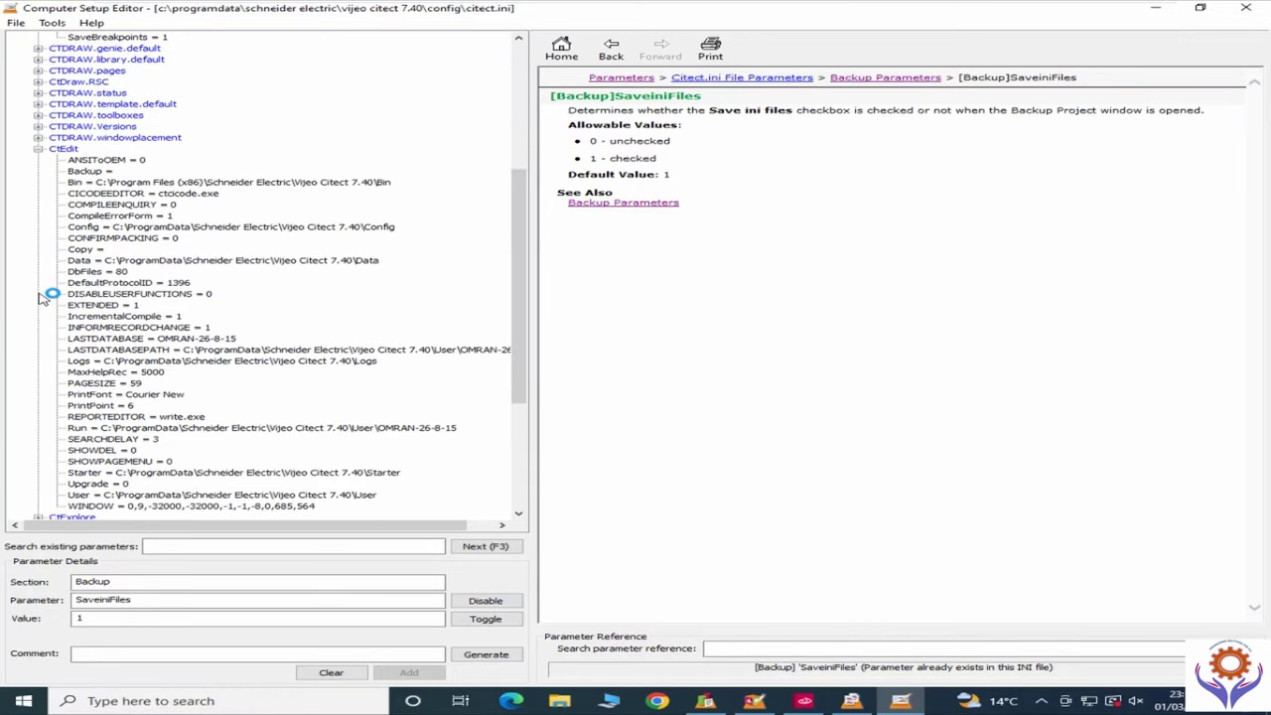
left_click(80, 184)
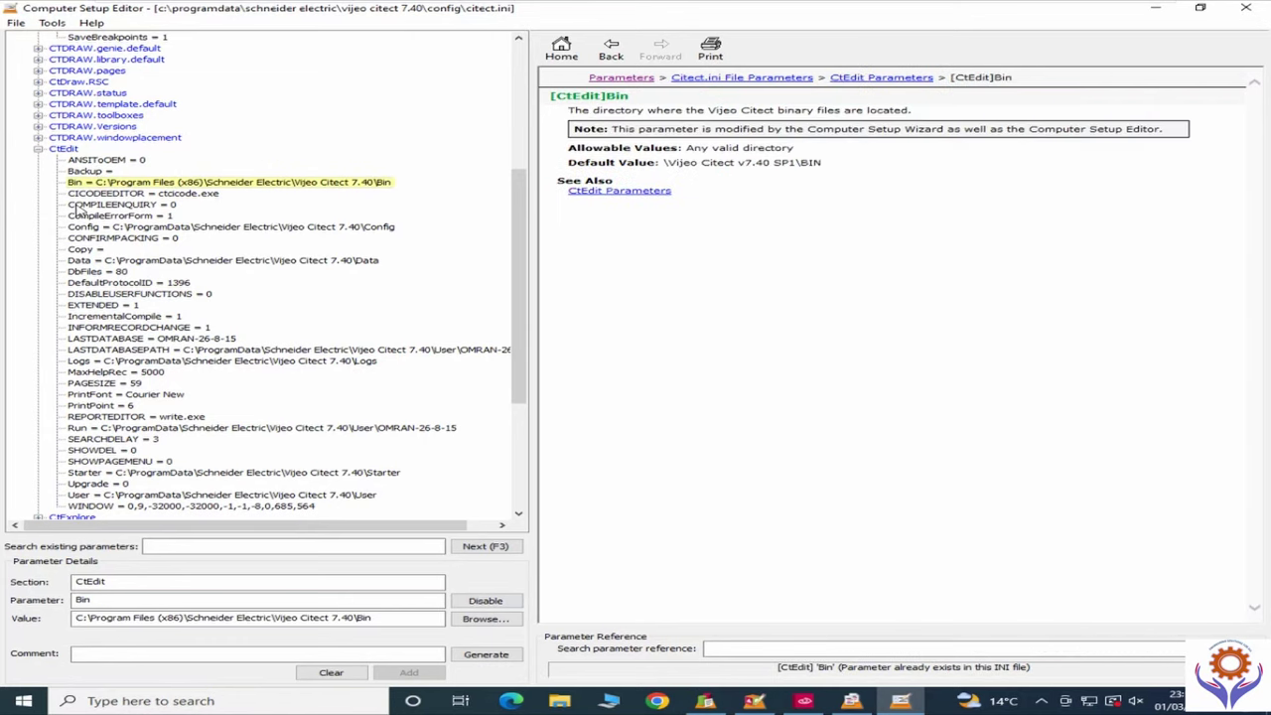
left_click(76, 228)
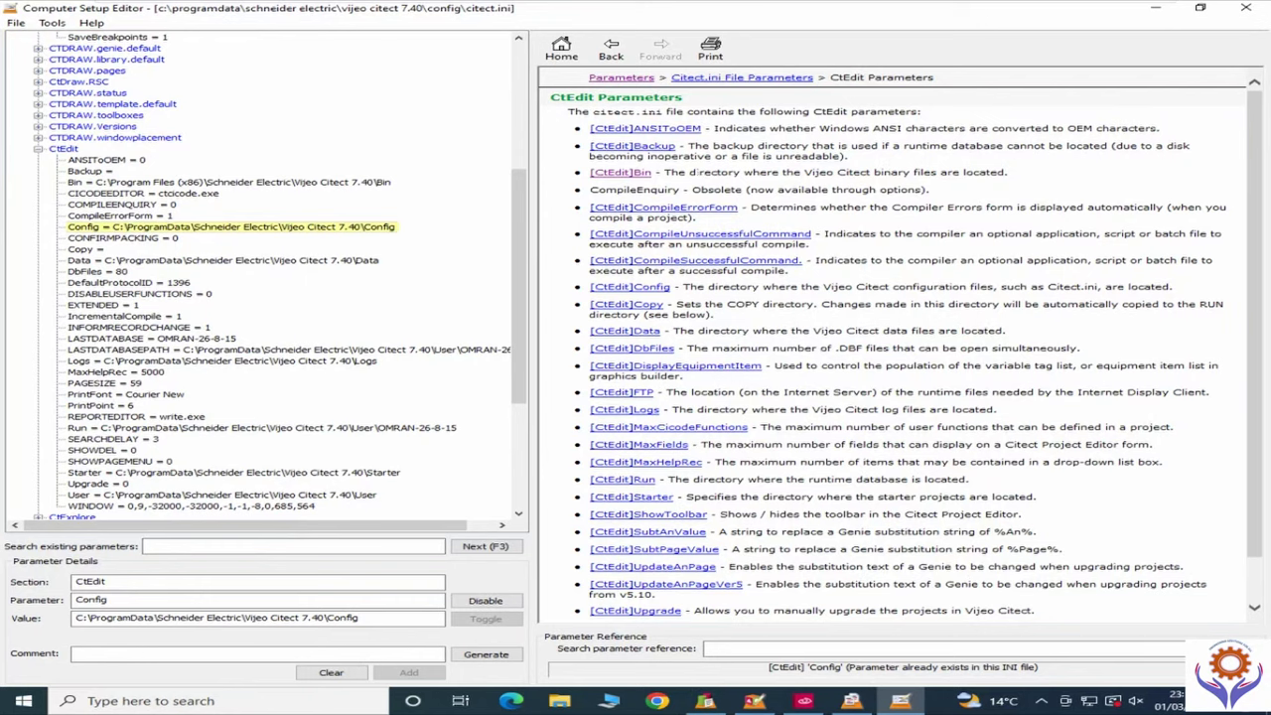
left_click_drag(526, 253, 382, 49)
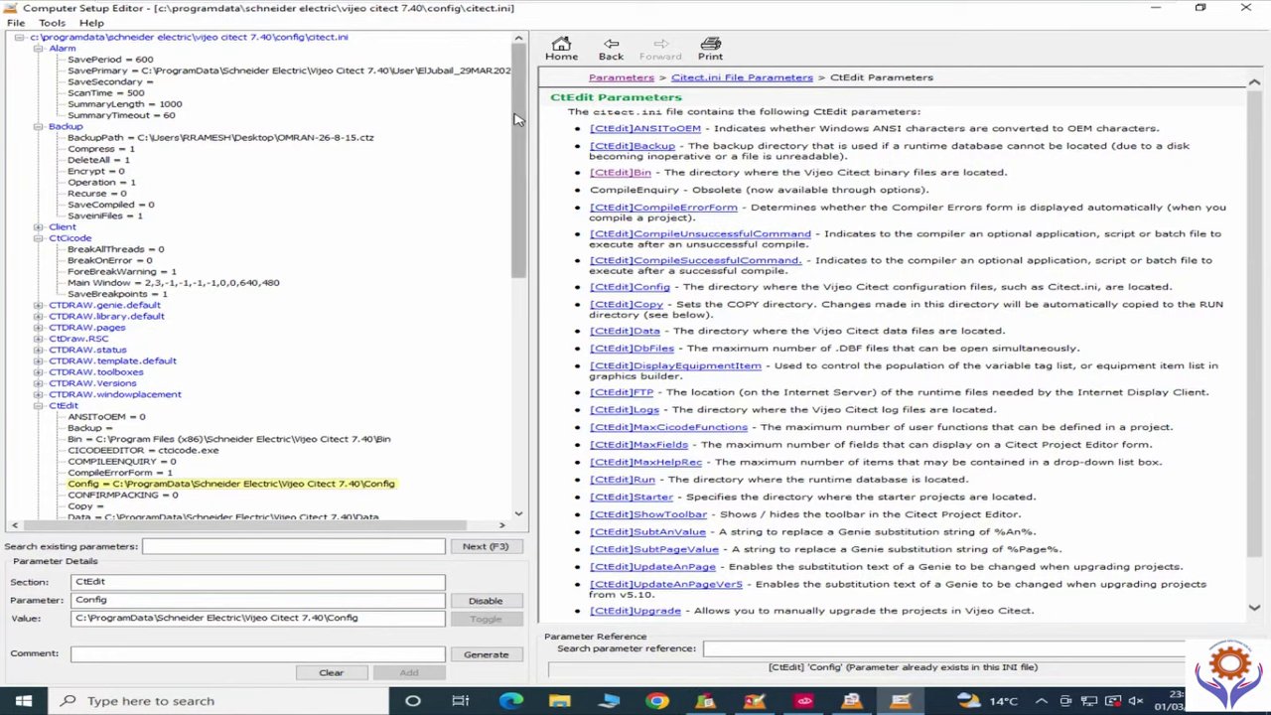
left_click_drag(521, 120, 520, 298)
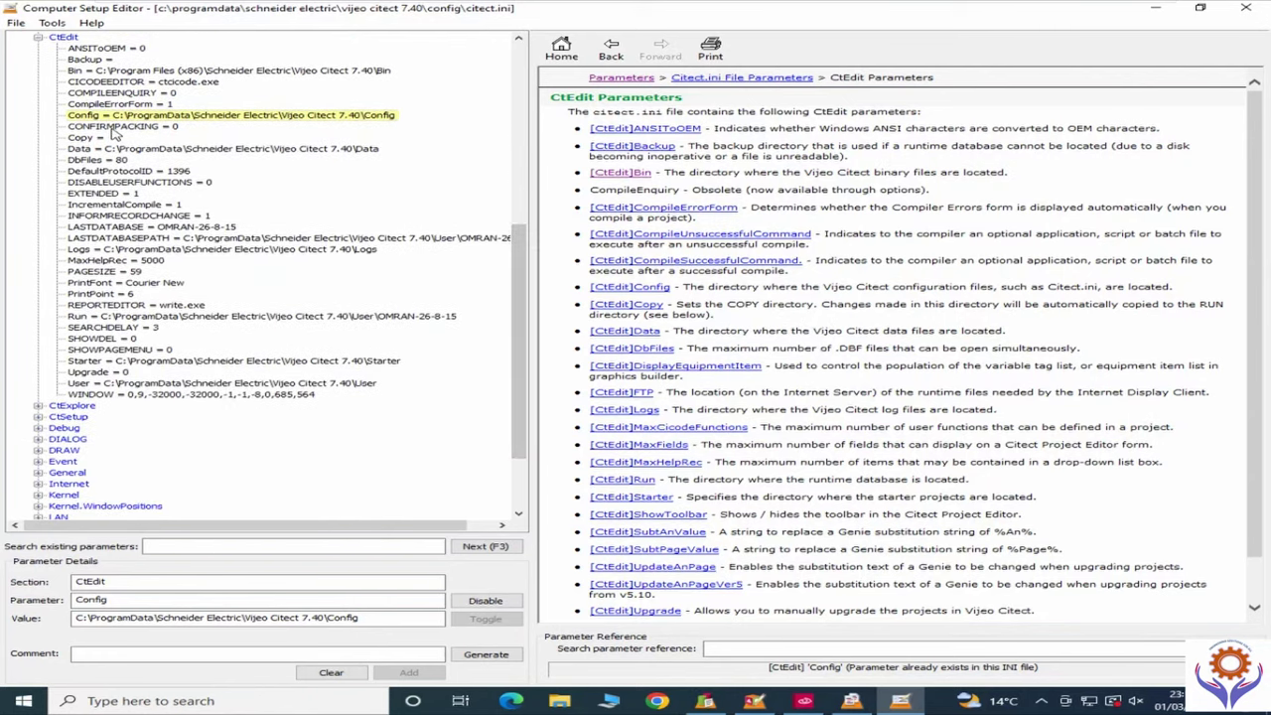
Step: Examine the PrintFont, PrintPoint, Run and Starter parameters in the CtEdit section
left_click(138, 285)
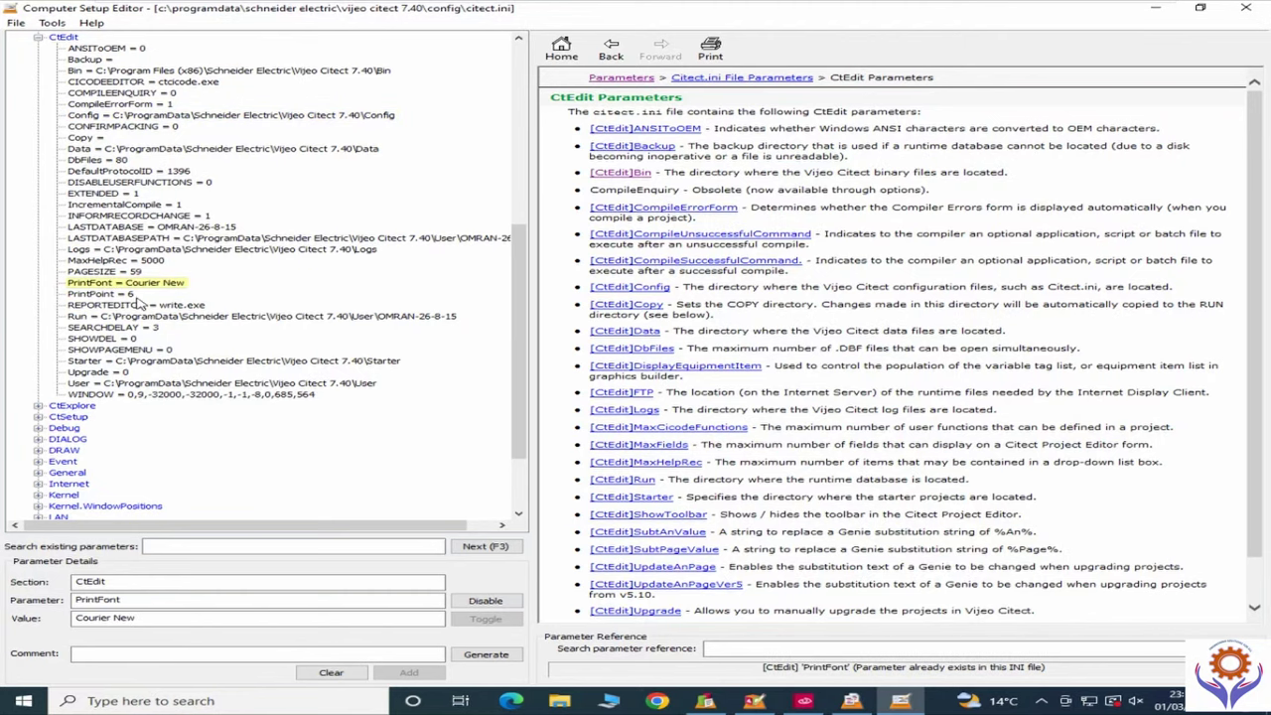
left_click(137, 296)
left_click(139, 318)
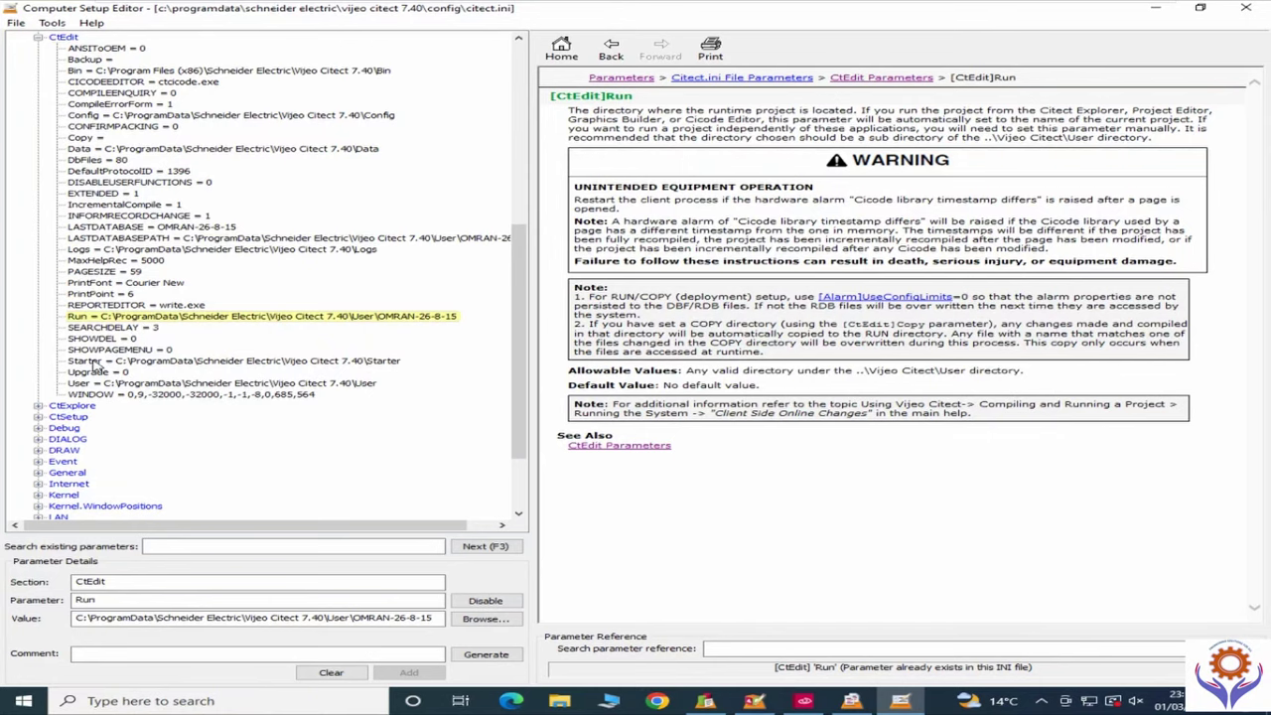
left_click(96, 362)
Step: Expand the CtExplore section and read the help on its DefaultTemplateStyle parameter
left_click(38, 405)
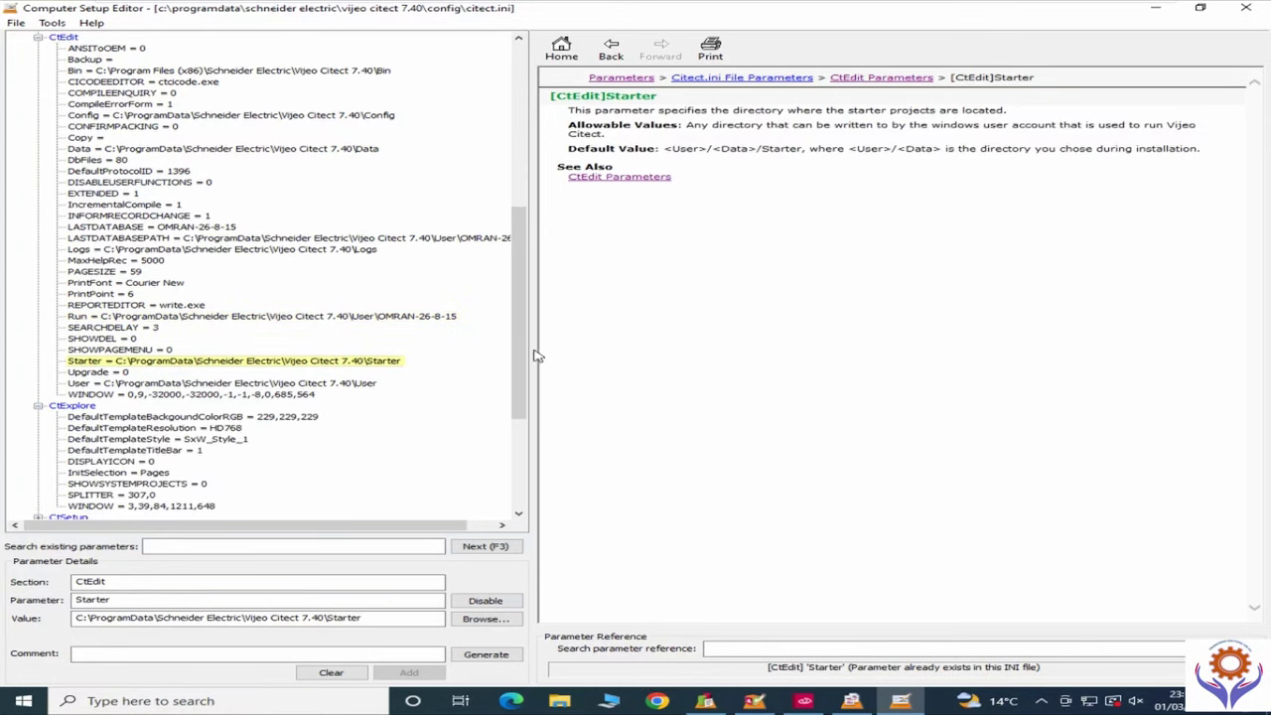
scroll(521, 355, "down", 4)
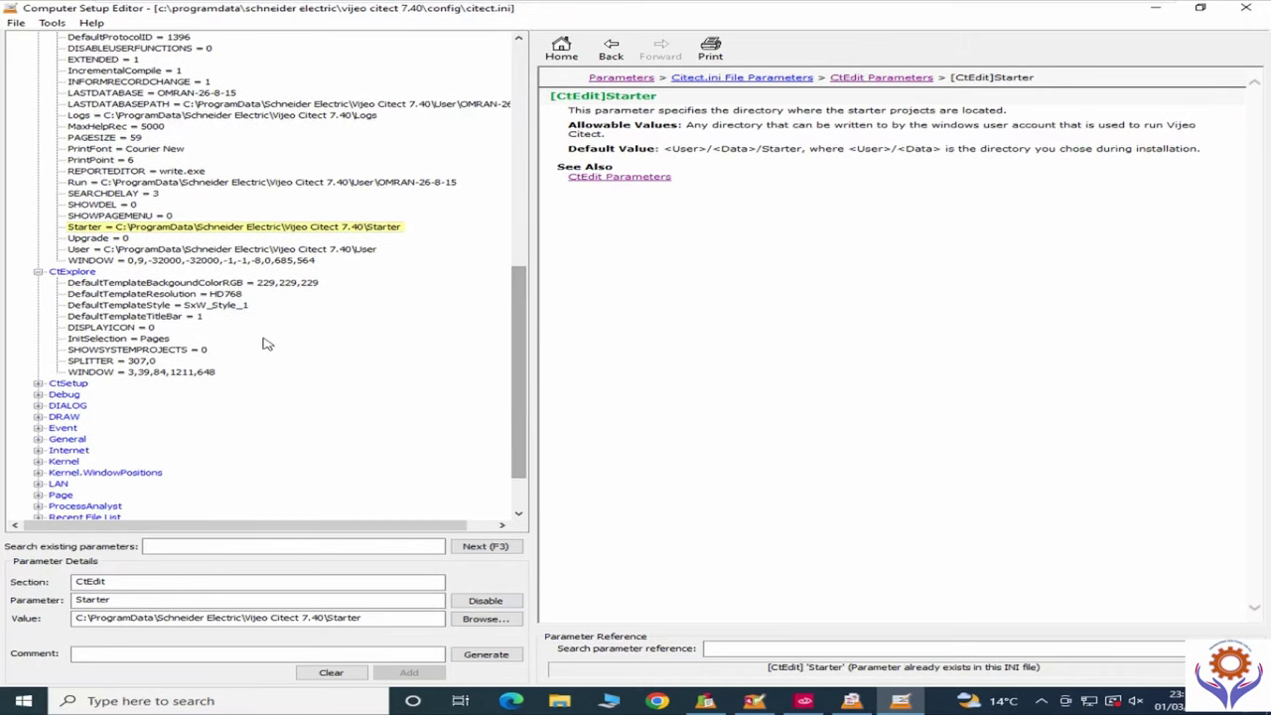
left_click(101, 306)
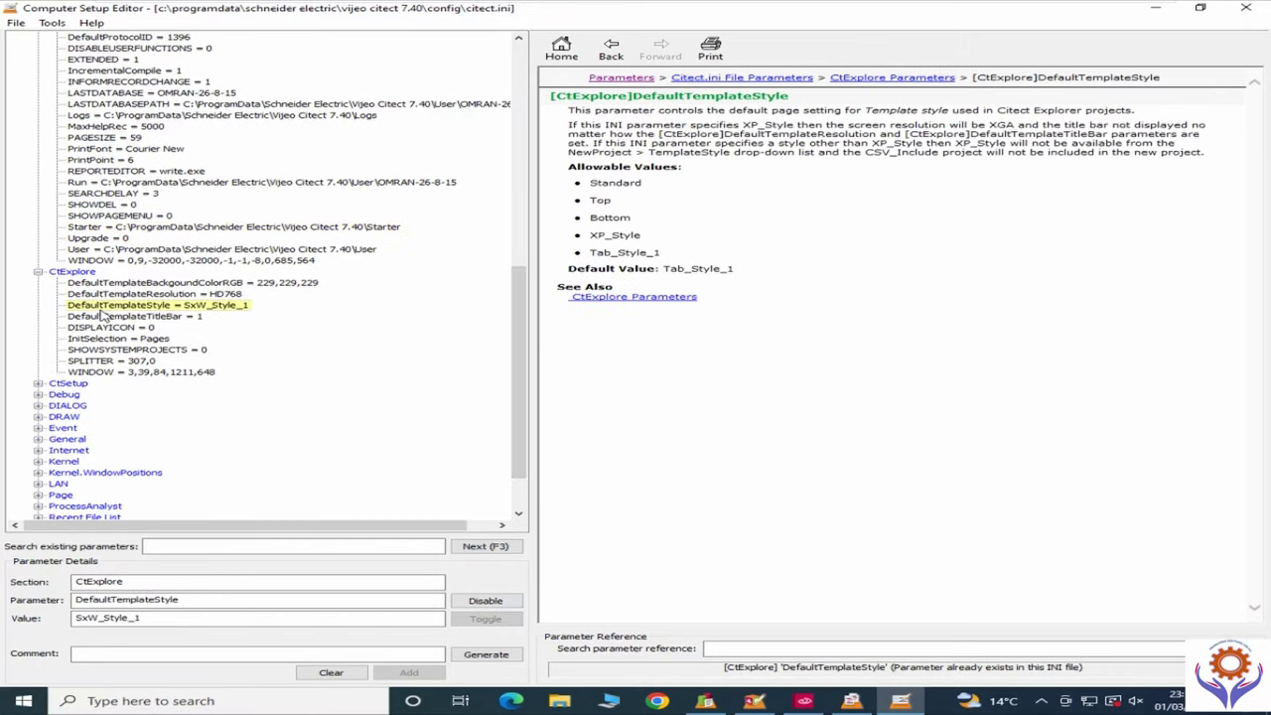
Step: Read the help on CtExplore's DefaultTemplateTitleBar parameter and expand the CtSetup, DIALOG and DRAW sections to examine their parameters
left_click(104, 317)
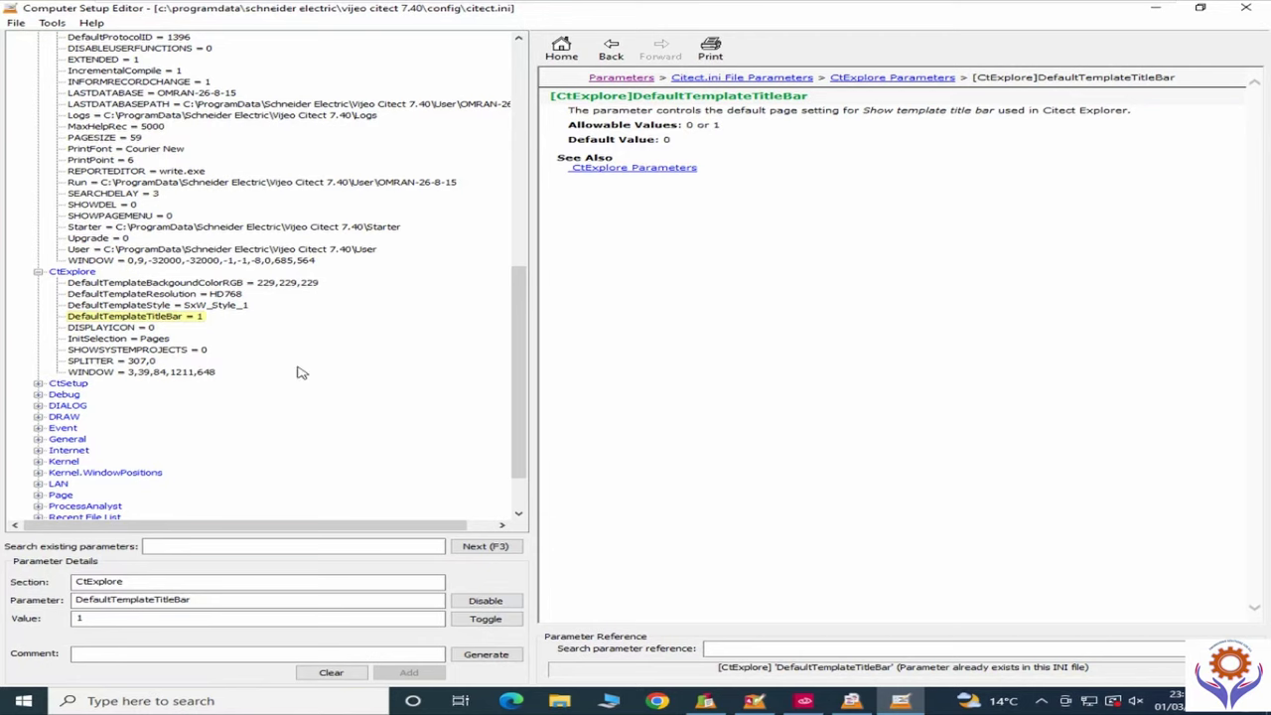
scroll(516, 372, "down", 2)
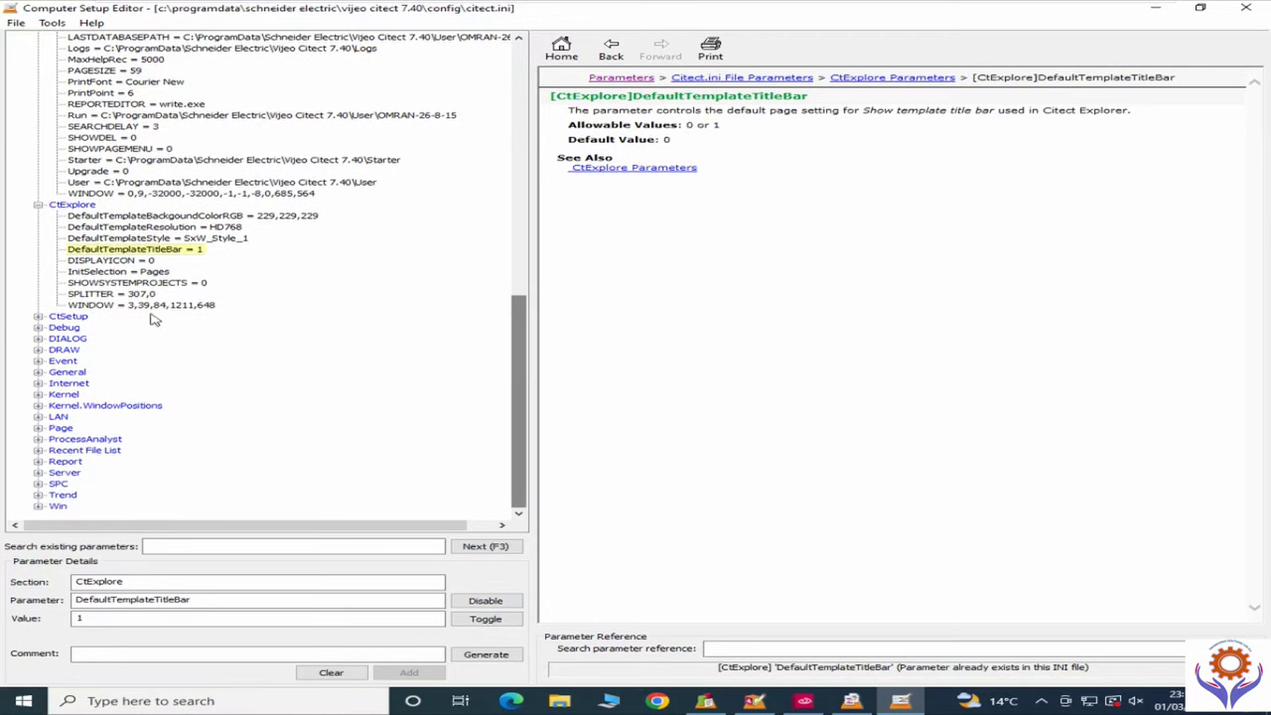
left_click(37, 317)
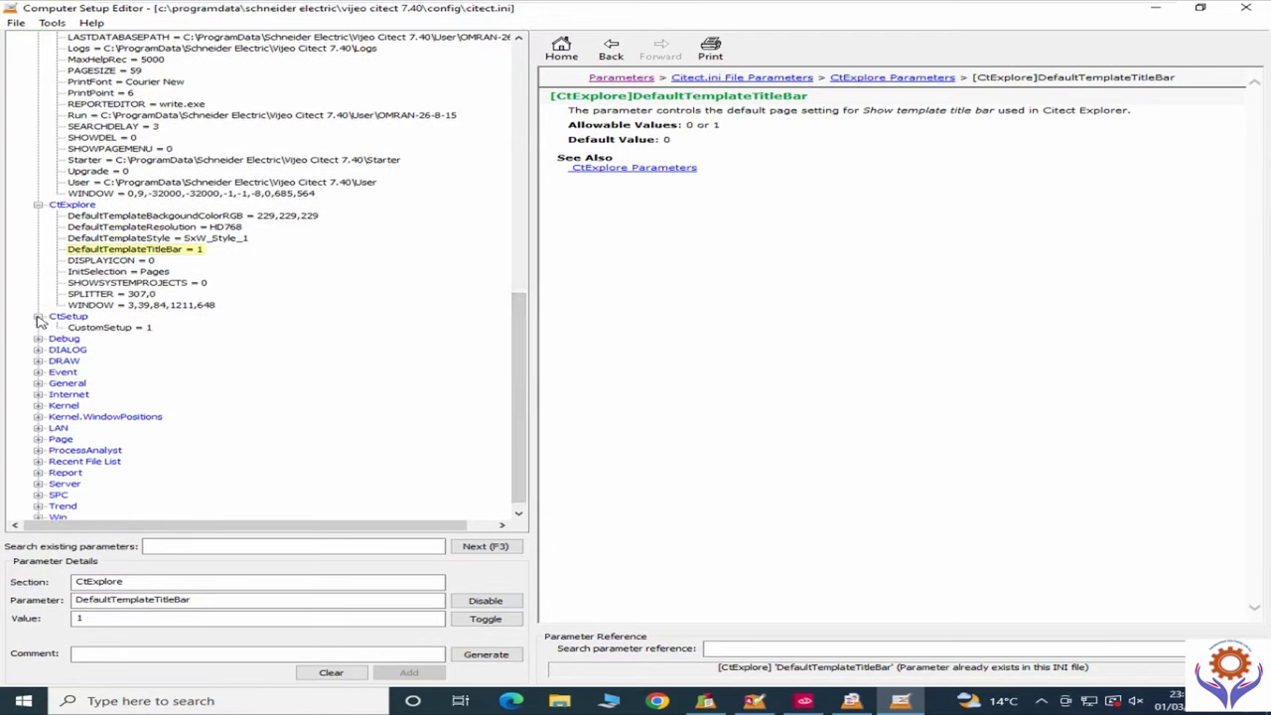
left_click(37, 350)
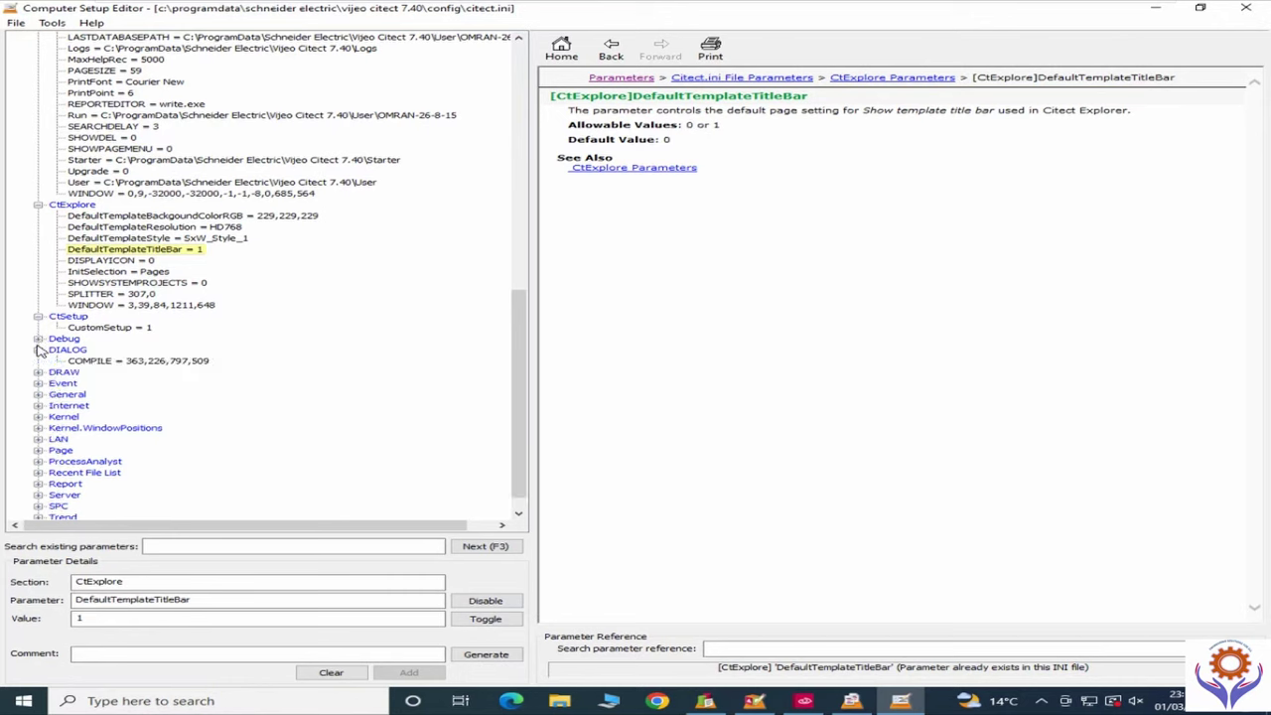
left_click(38, 372)
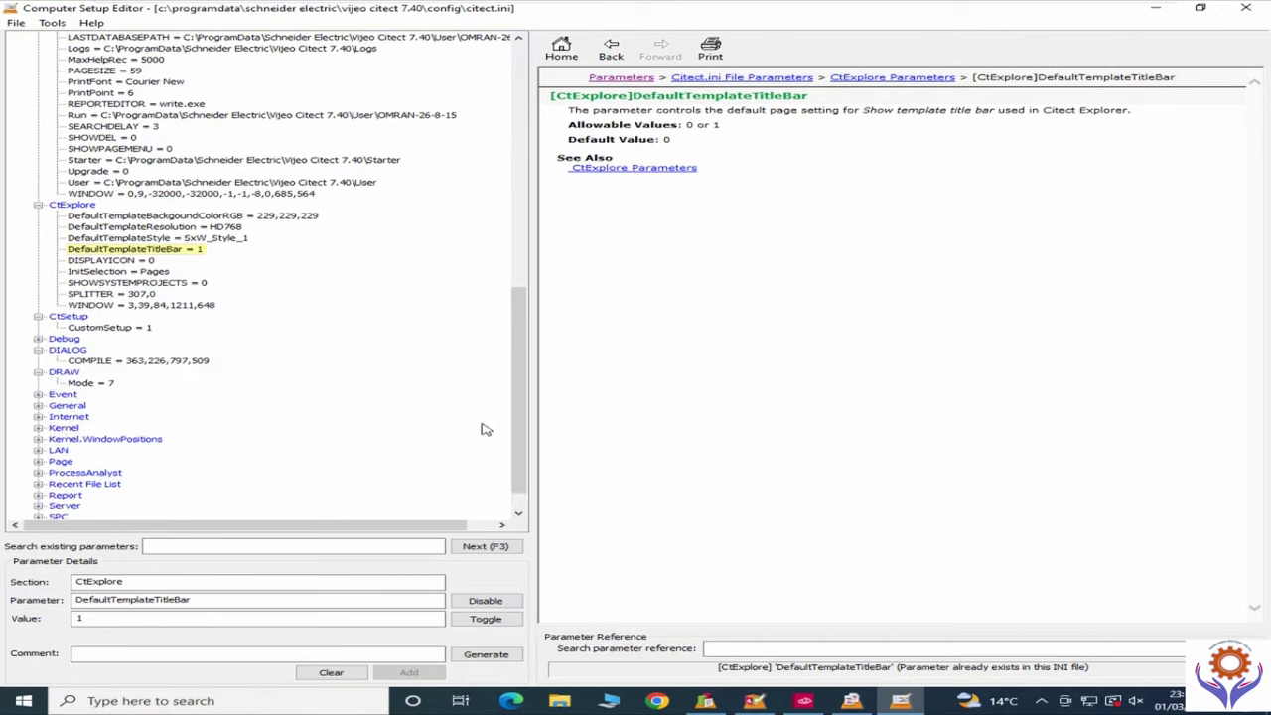
Step: Expand the Kernel, General, Event and Win sections and examine their parameters
scroll(525, 422, "down", 1)
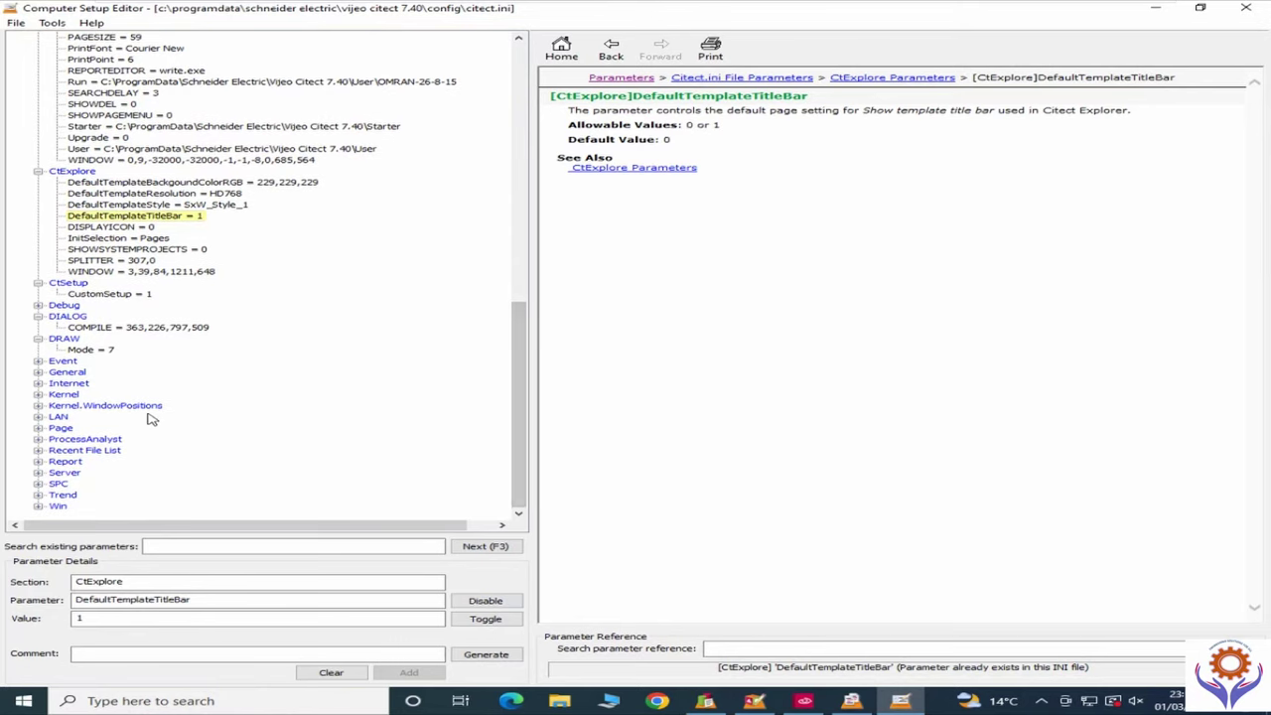
left_click(39, 394)
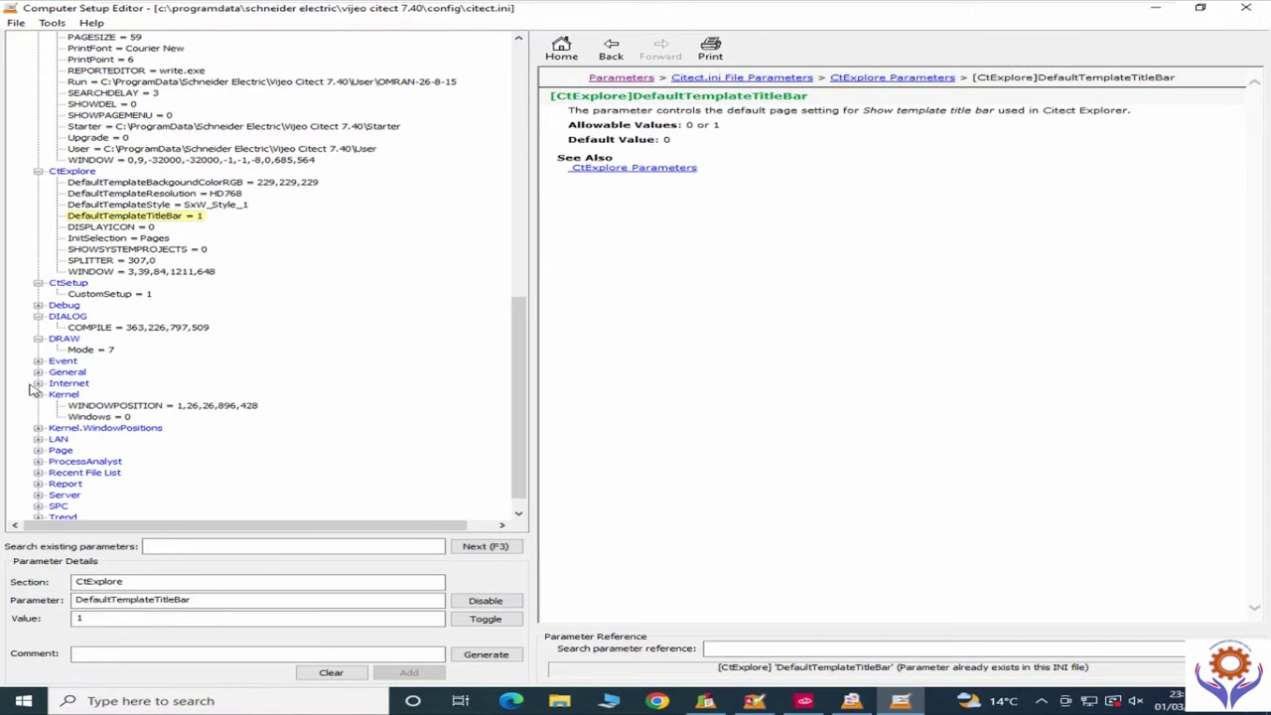
left_click(38, 373)
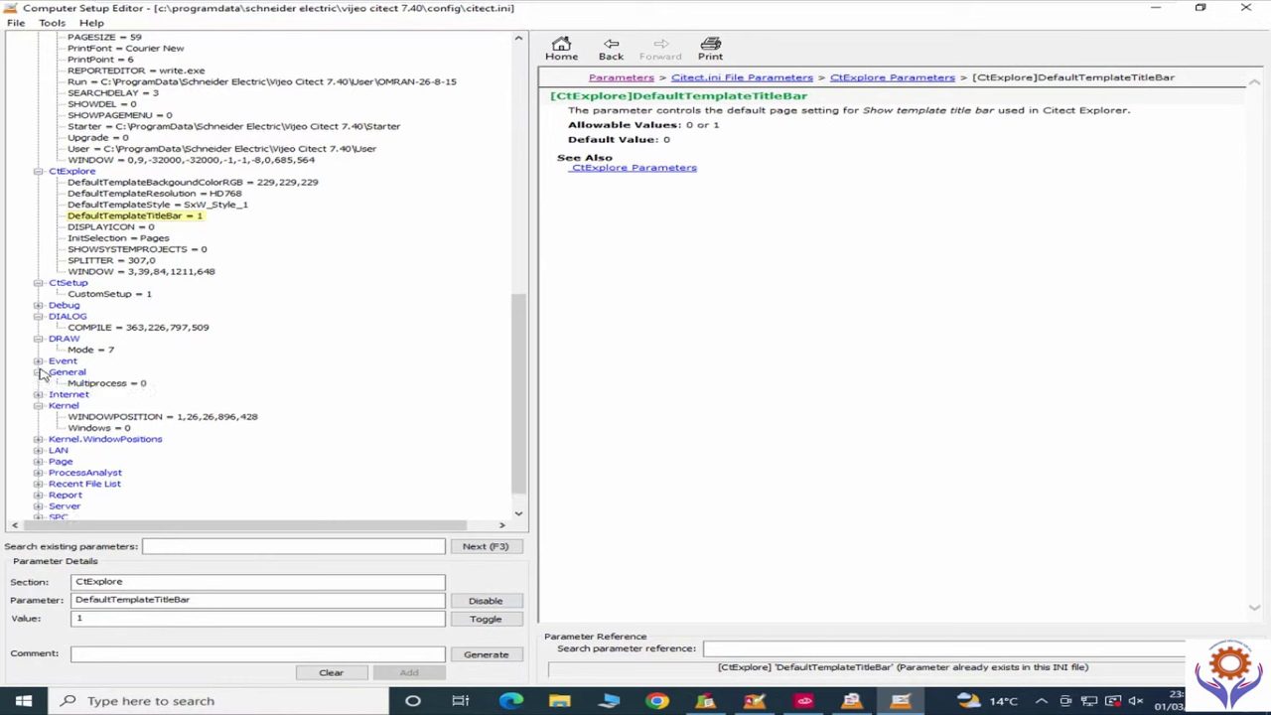
left_click(39, 363)
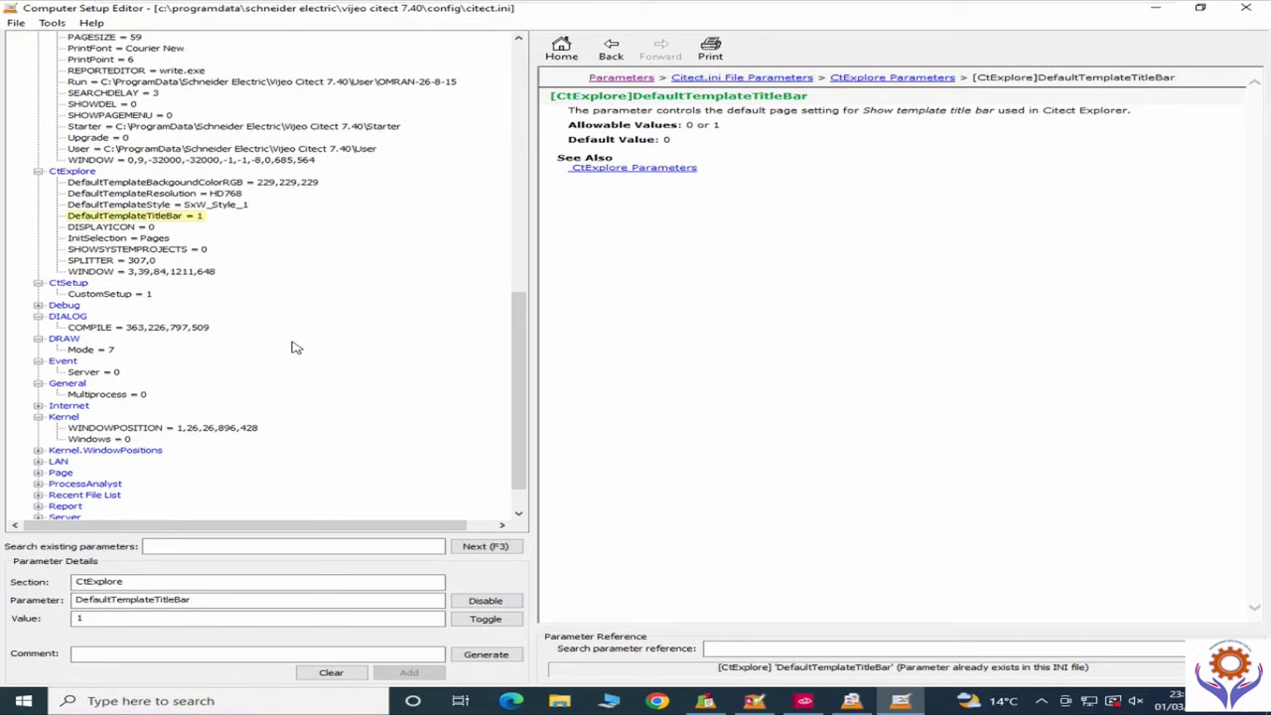
left_click_drag(524, 382, 519, 425)
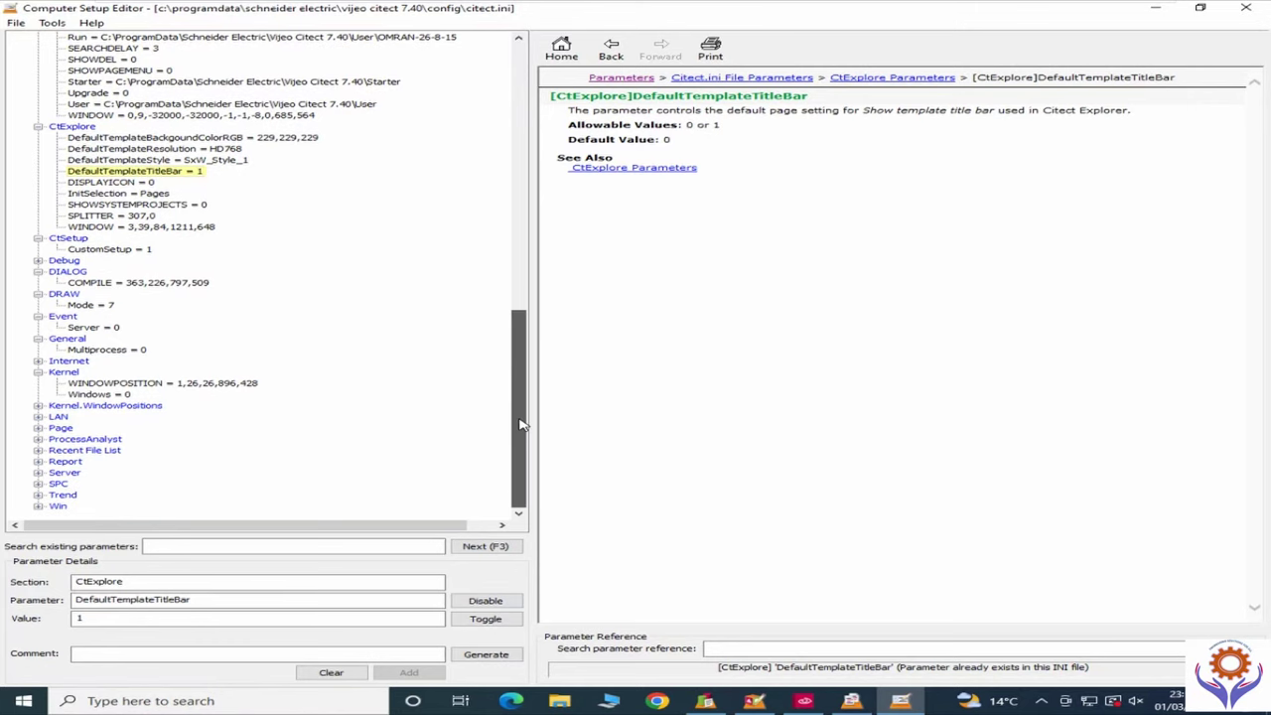
left_click(40, 506)
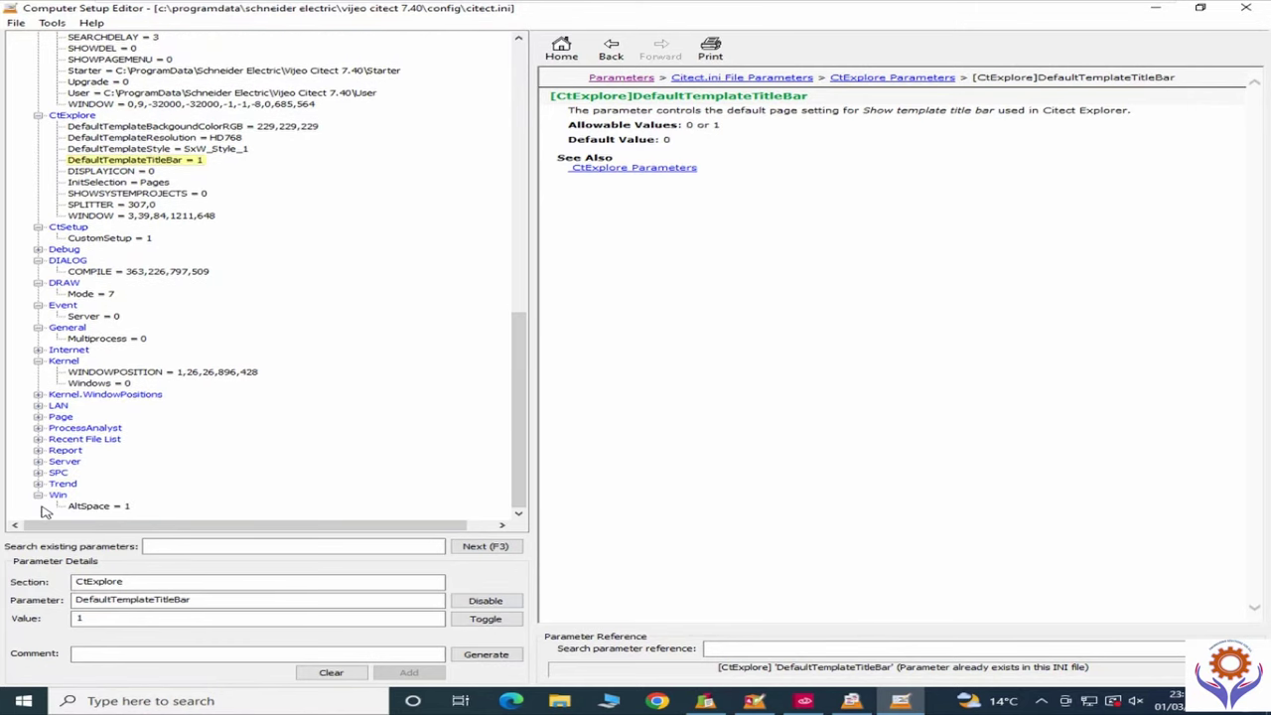
Step: Expand the Page section and read the help and values of its HomePage and Startup parameters
left_click(37, 418)
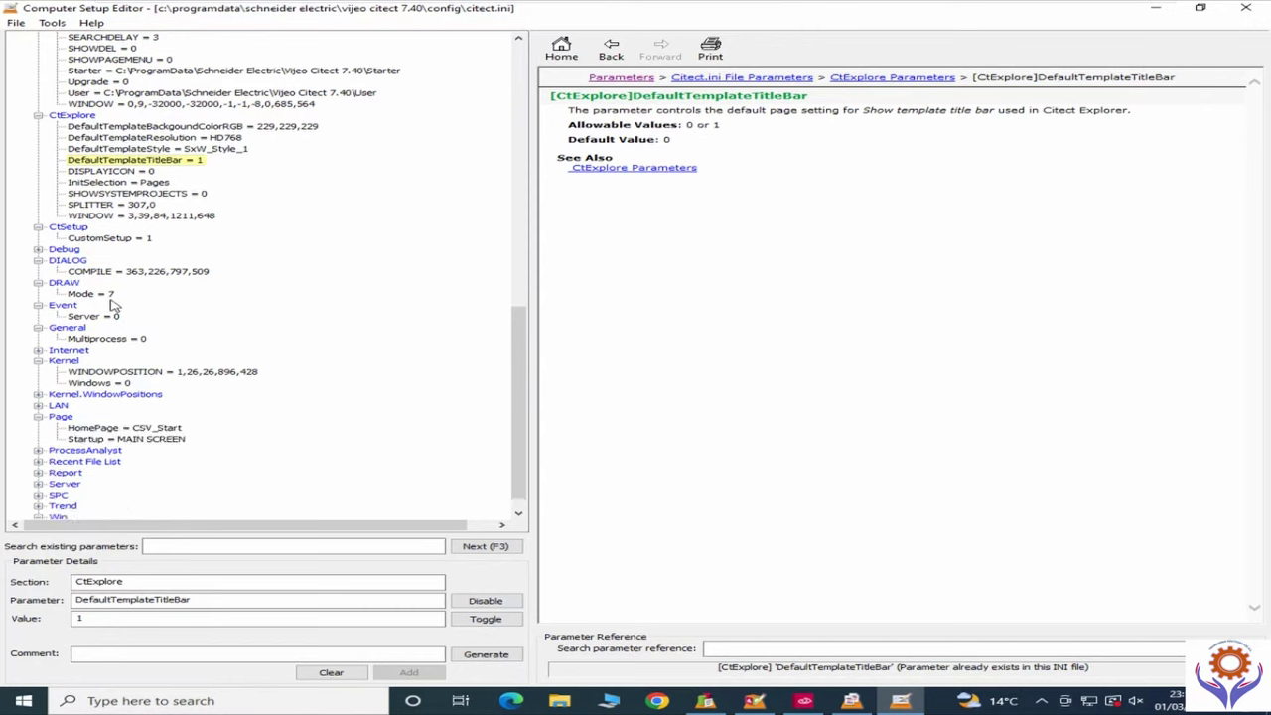
left_click(80, 428)
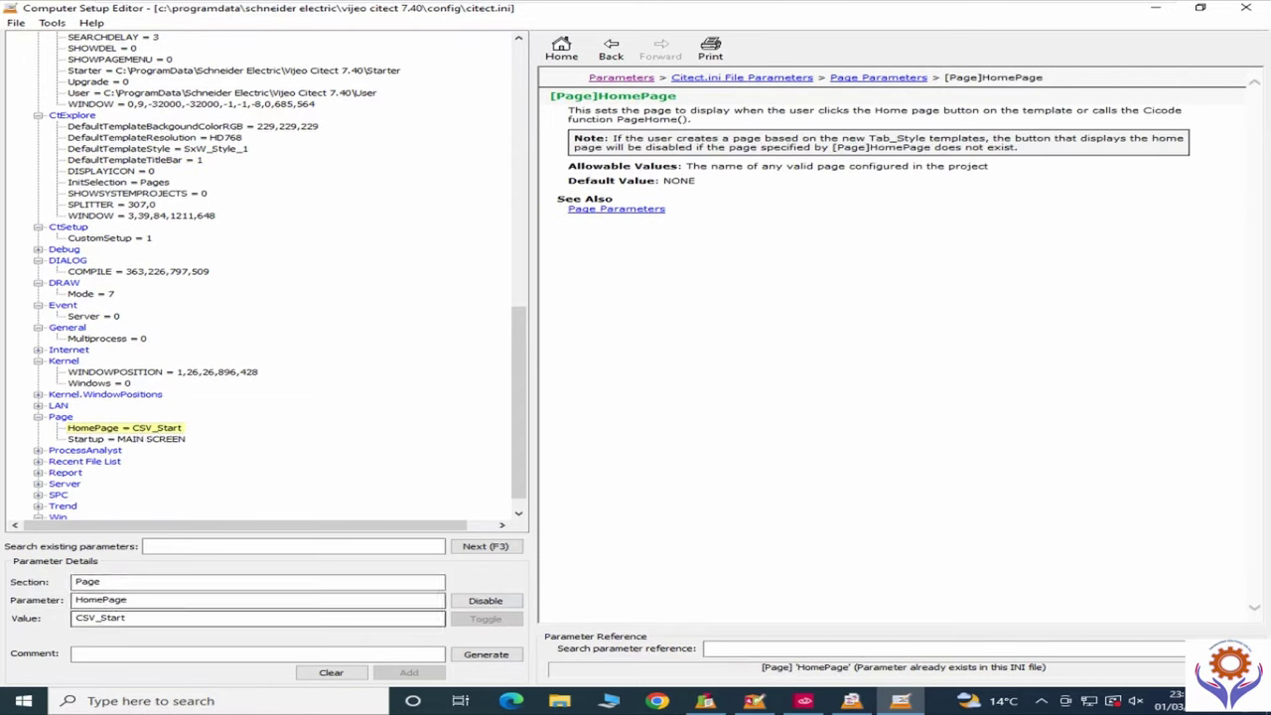
left_click(99, 617)
double_click(99, 618)
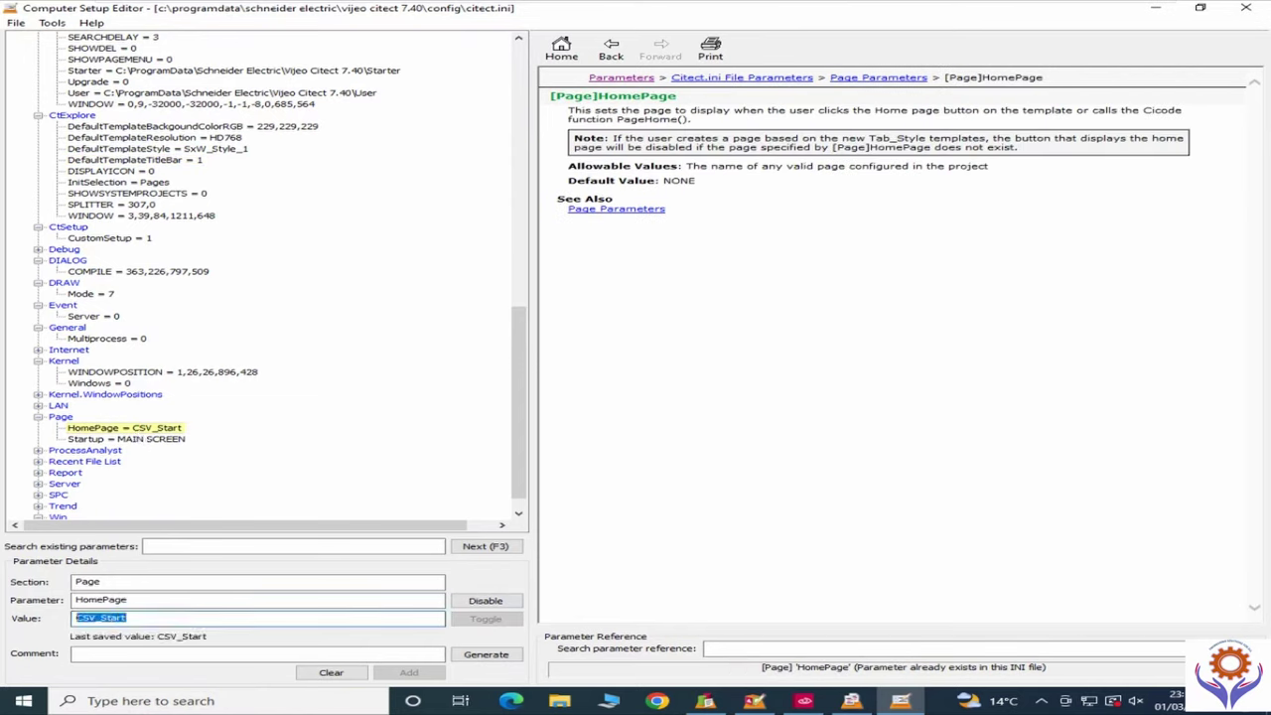
left_click(89, 439)
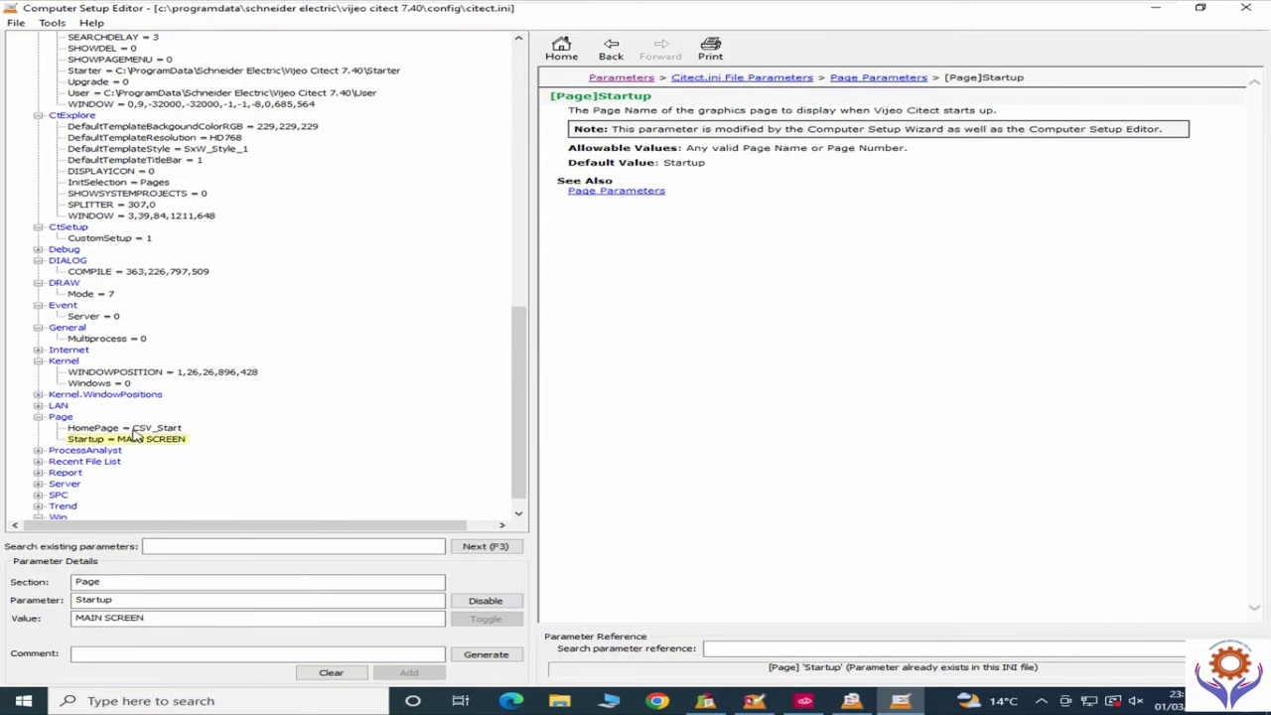
left_click(139, 429)
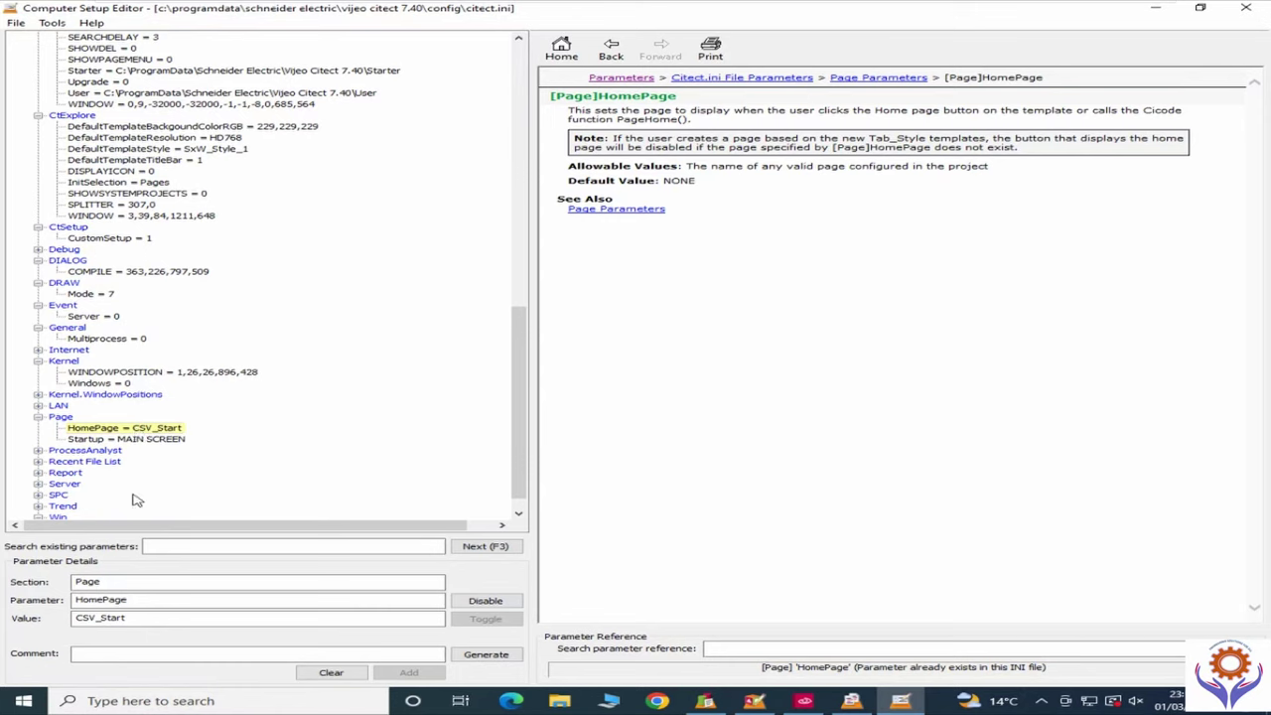
Step: Set the Page section's HomePage parameter to MAIN SCREEN, using the same page name as the Startup parameter
left_click(141, 443)
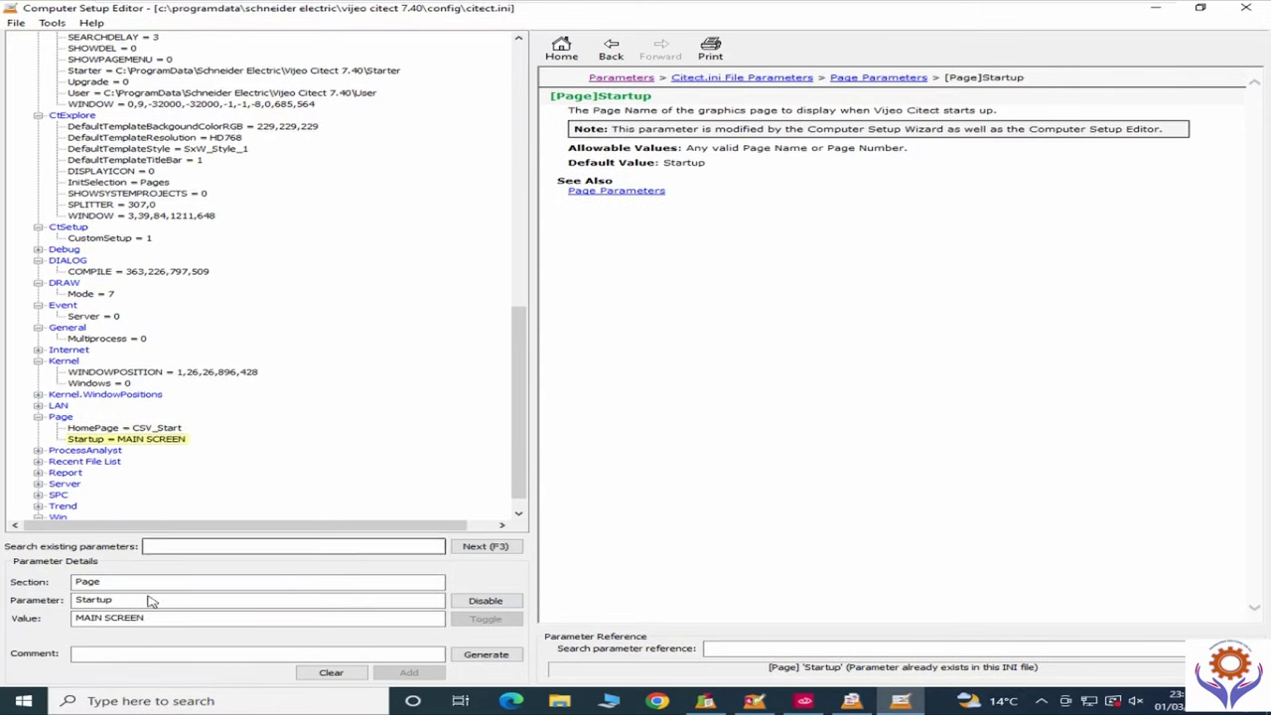
left_click_drag(91, 618, 145, 618)
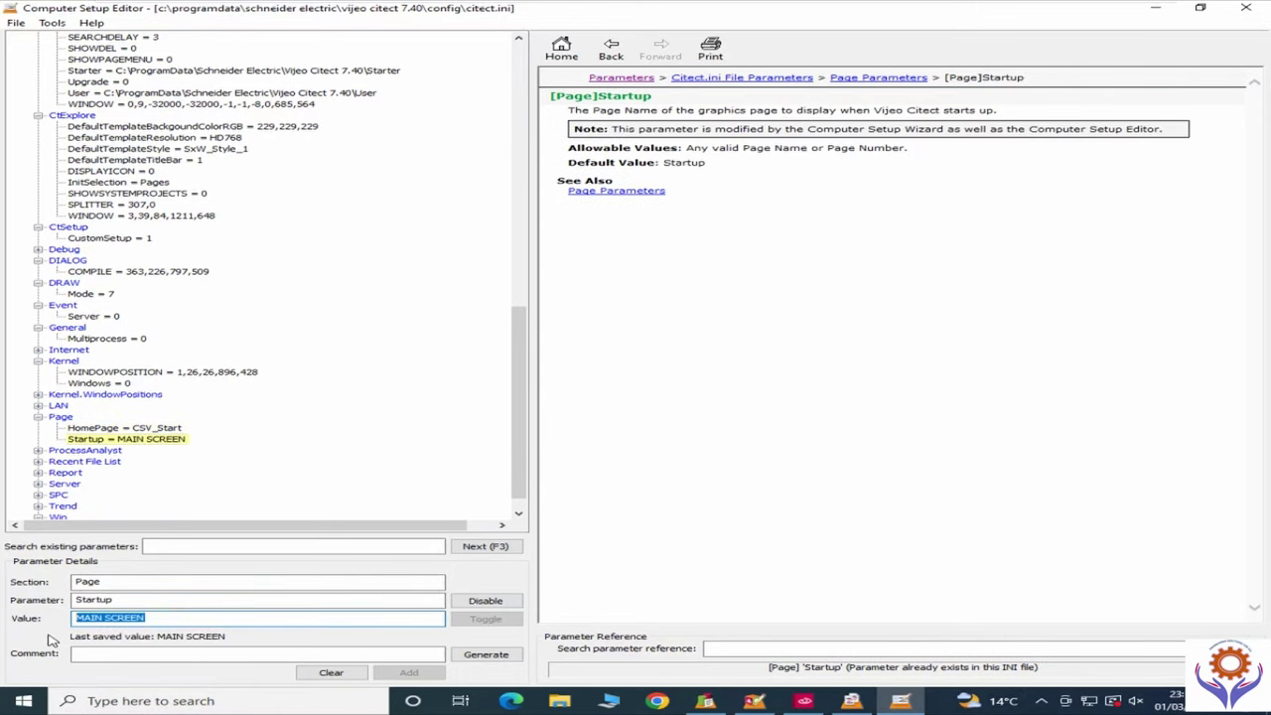
left_click(147, 429)
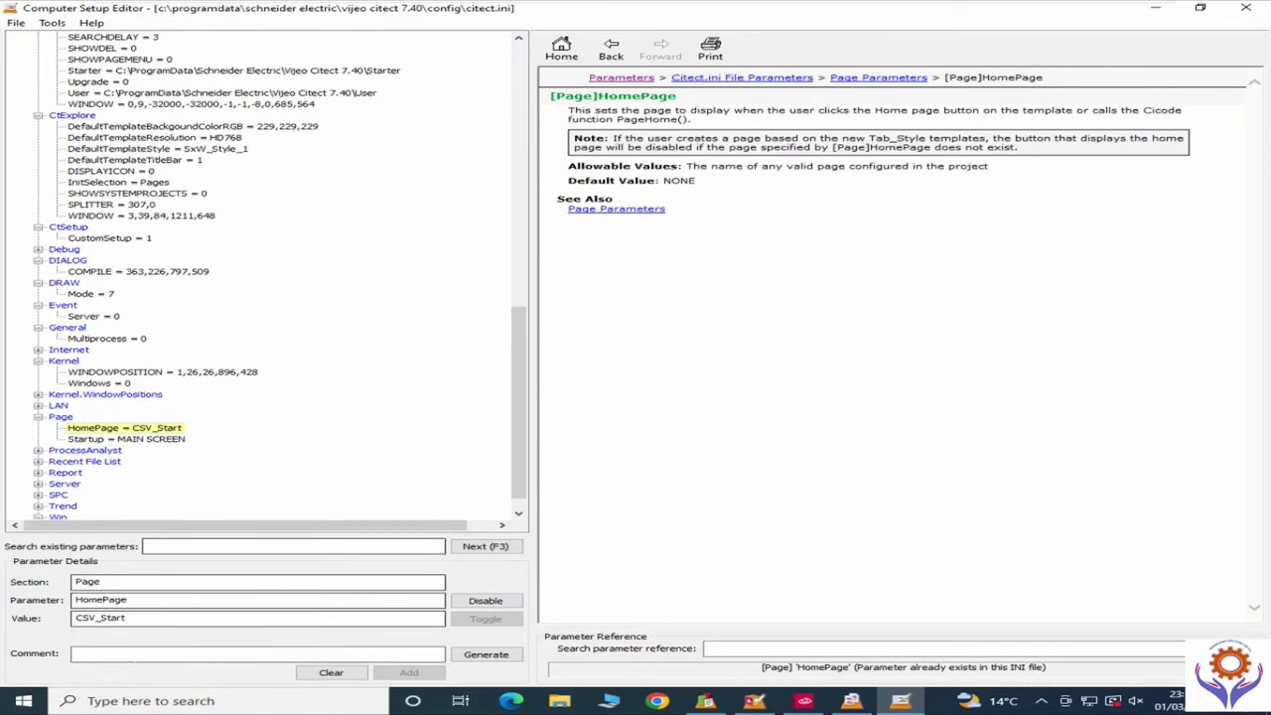
double_click(99, 617)
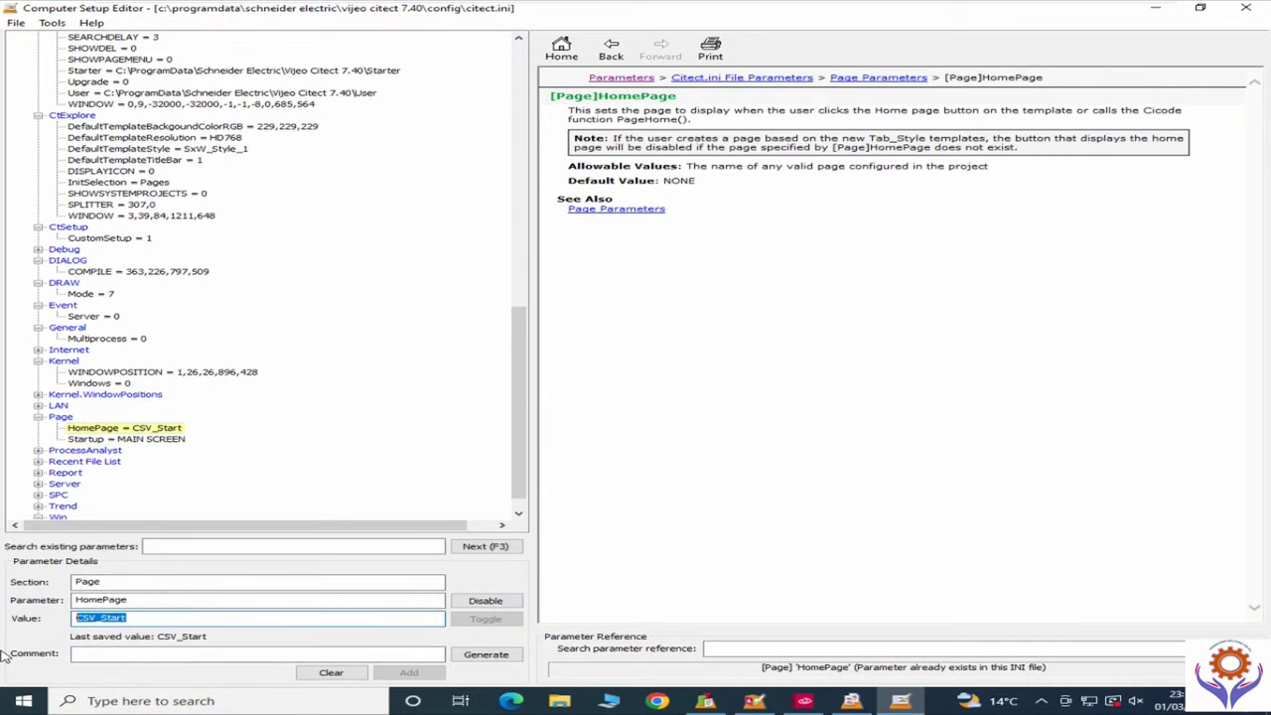
type("MAIN SCREEN")
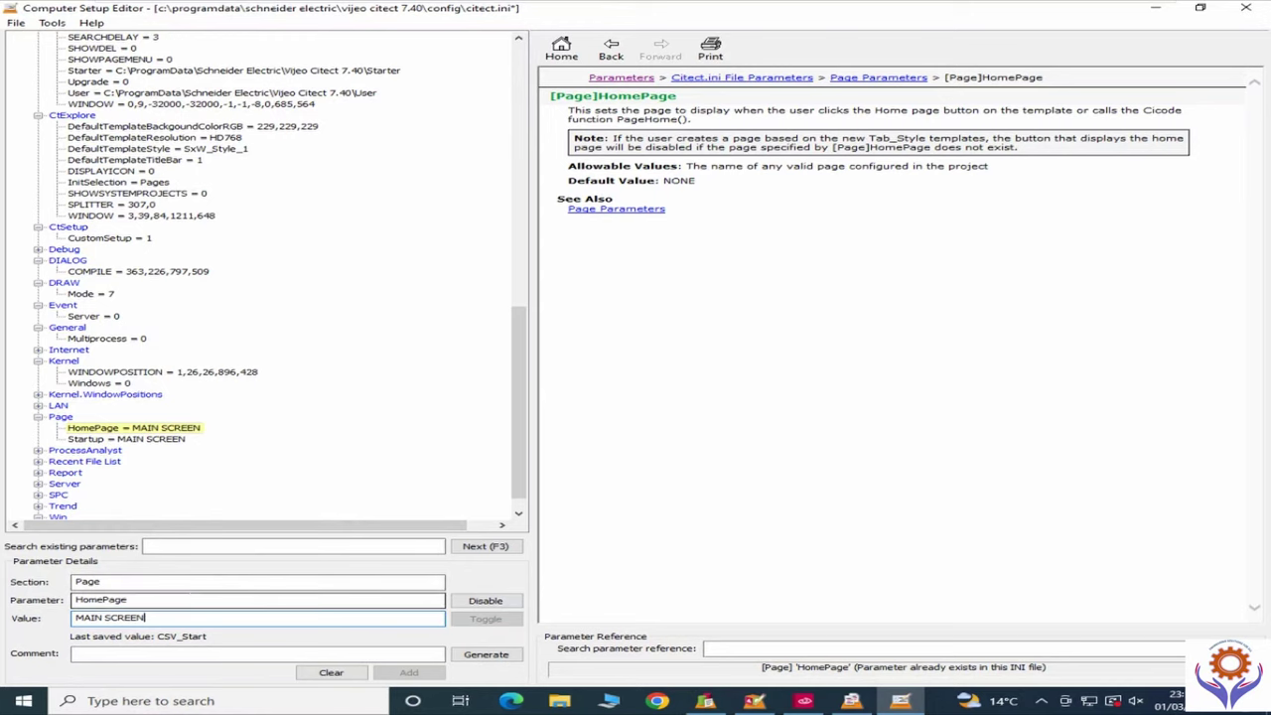
left_click(128, 600)
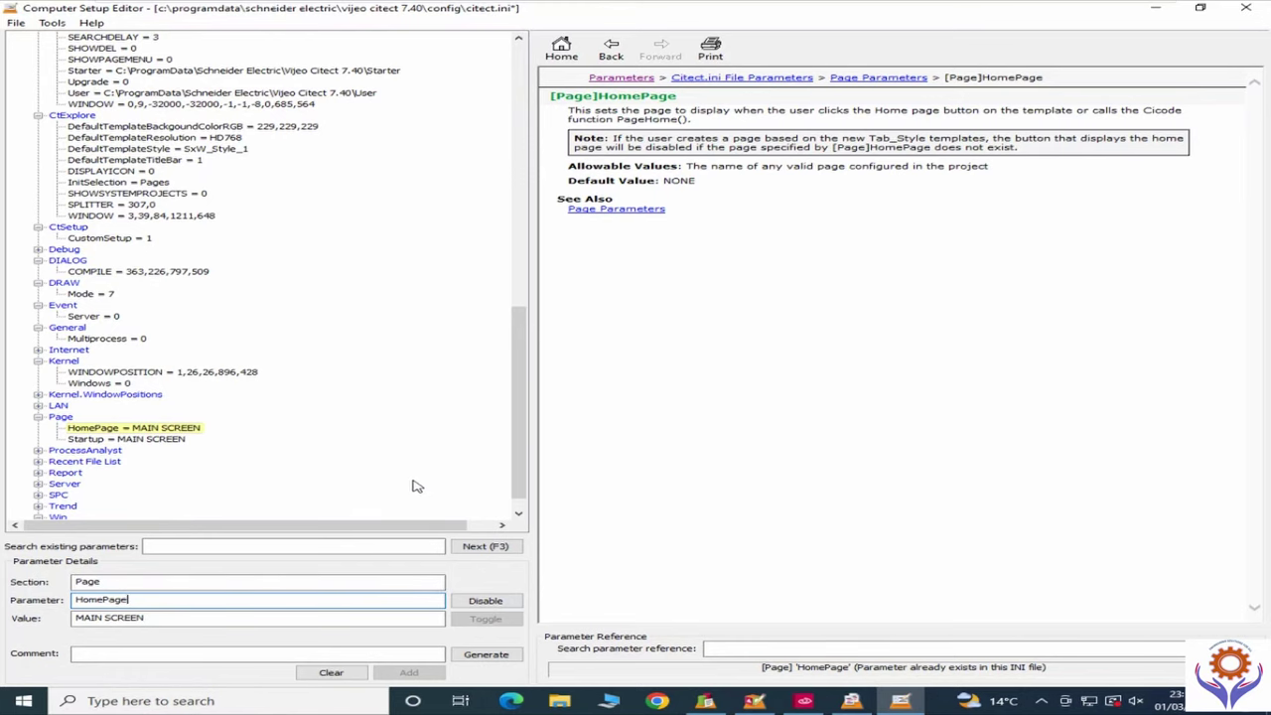
Step: Save the changed citect.ini configuration and close the Computer Setup Editor
left_click_drag(524, 467, 513, 149)
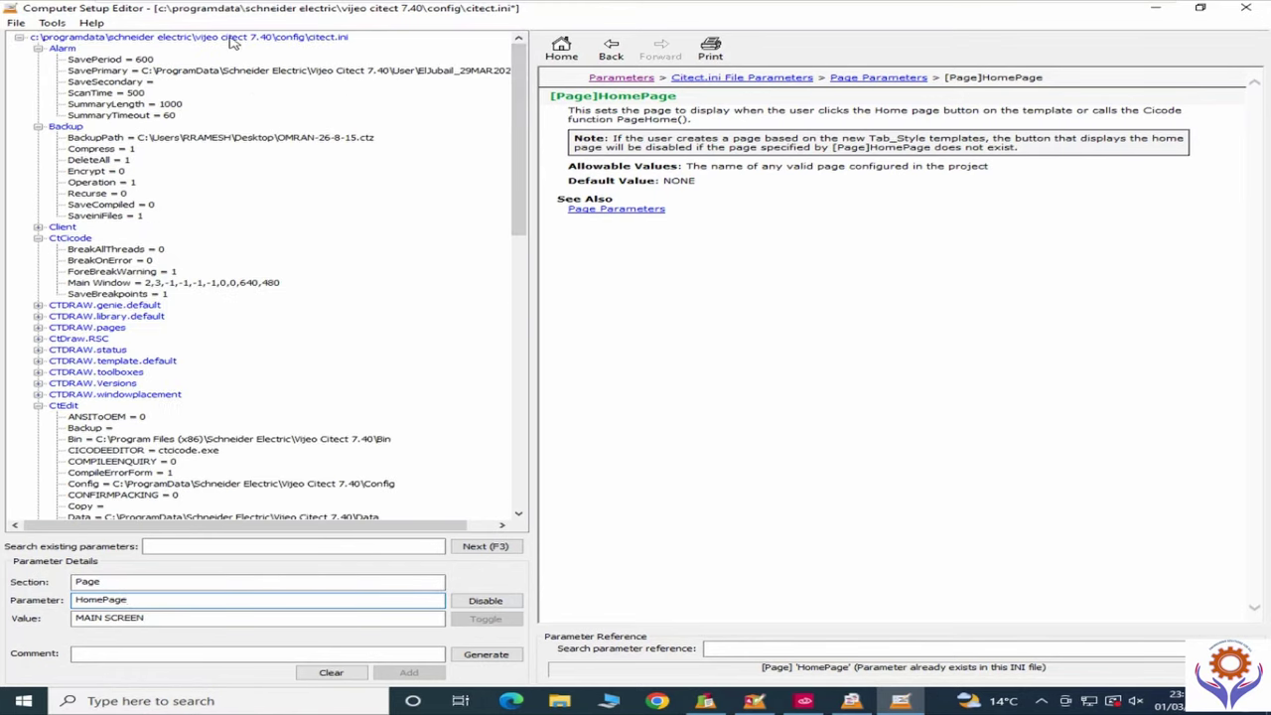
left_click(231, 38)
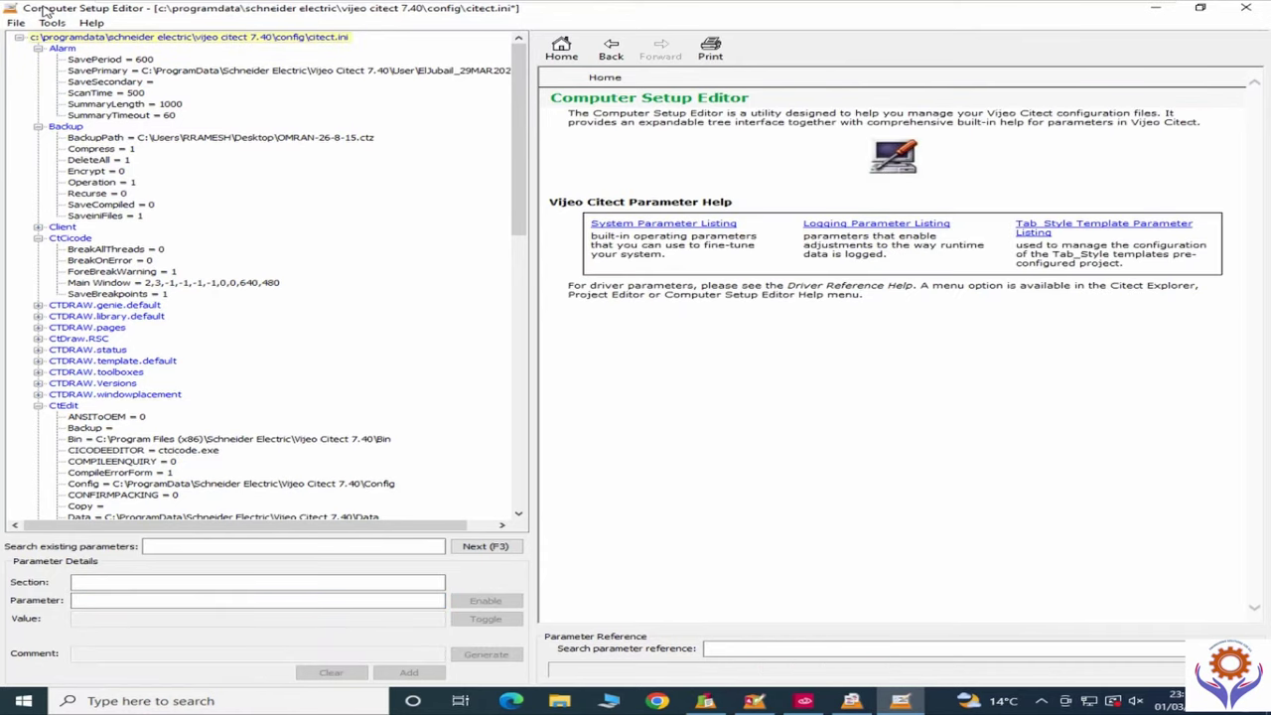
left_click(16, 22)
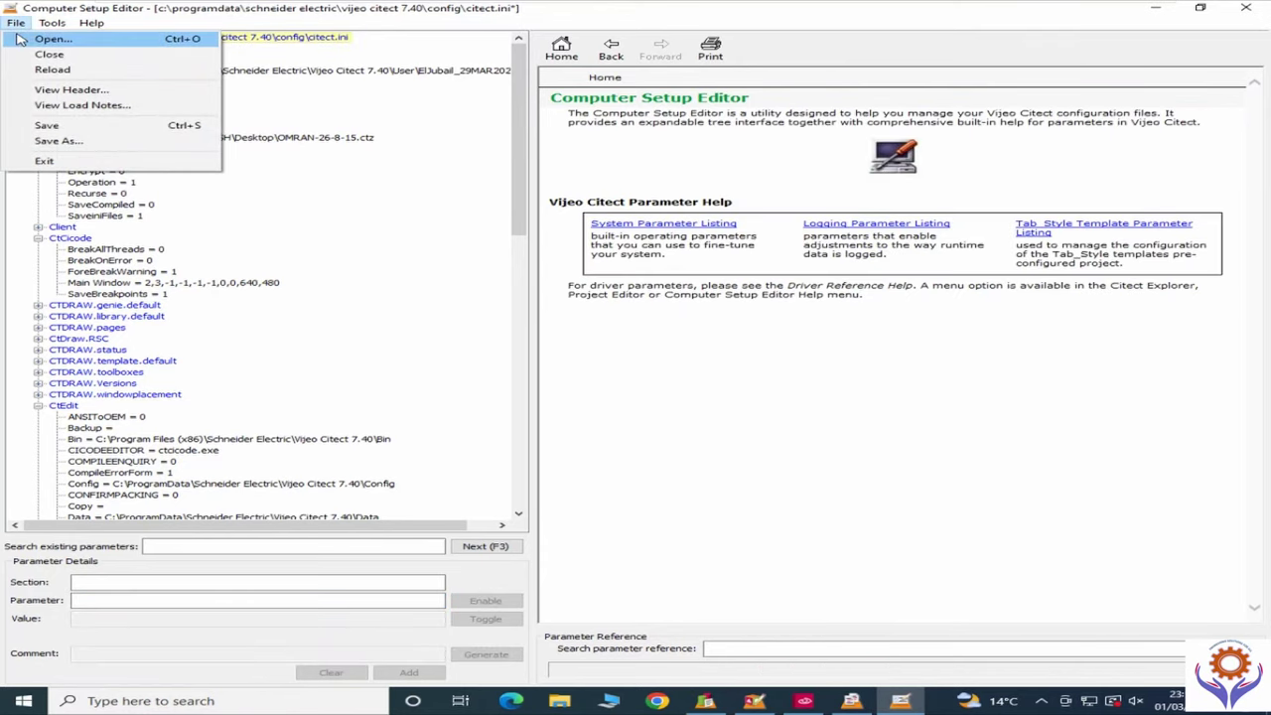
left_click(46, 125)
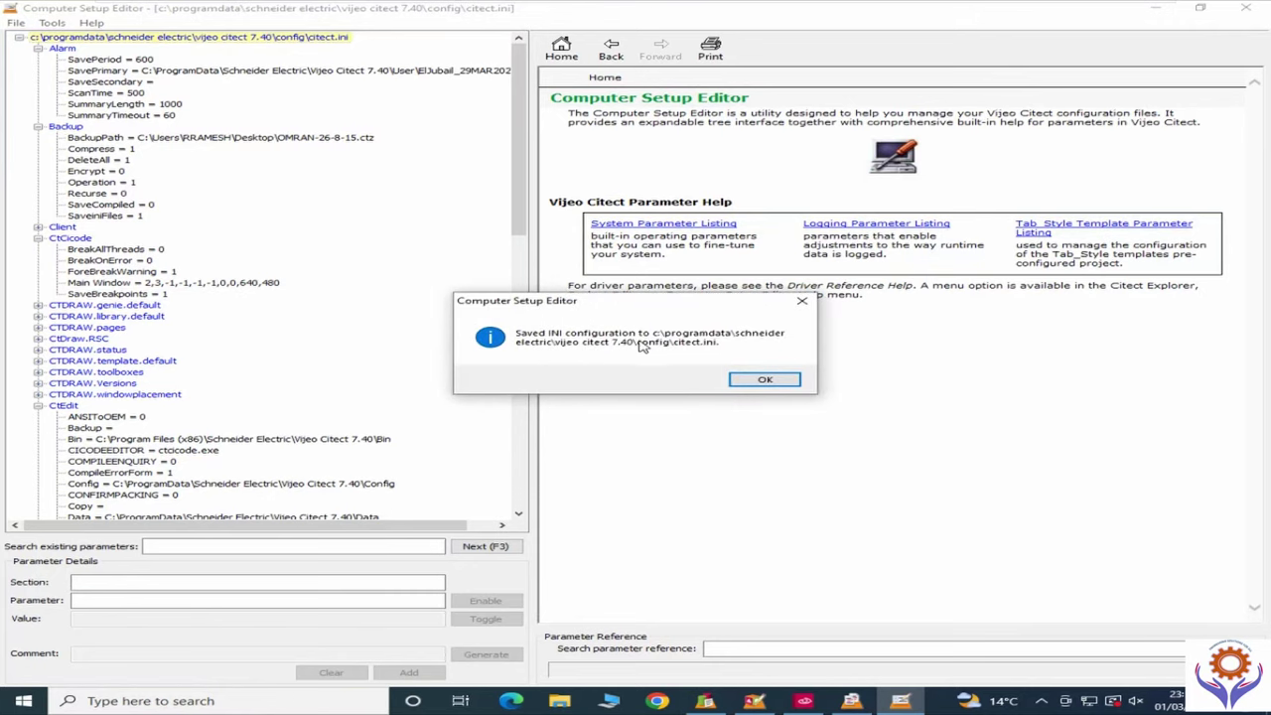
left_click(764, 381)
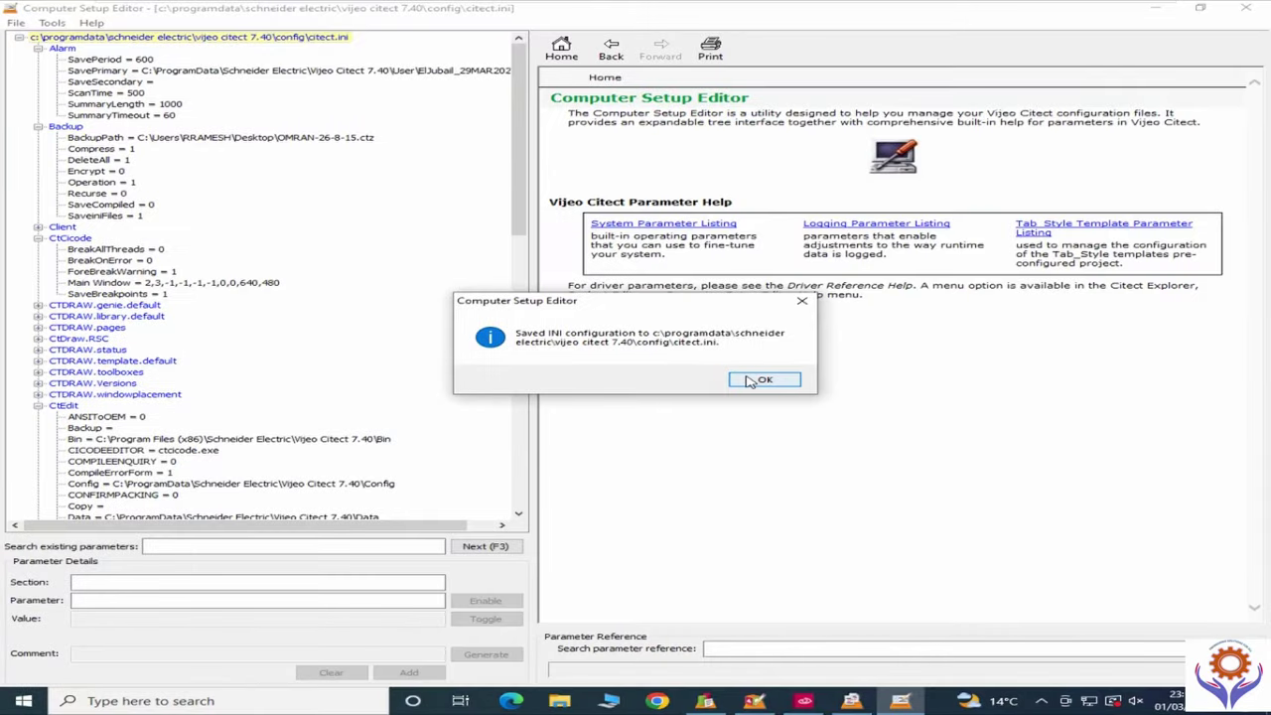
left_click(760, 380)
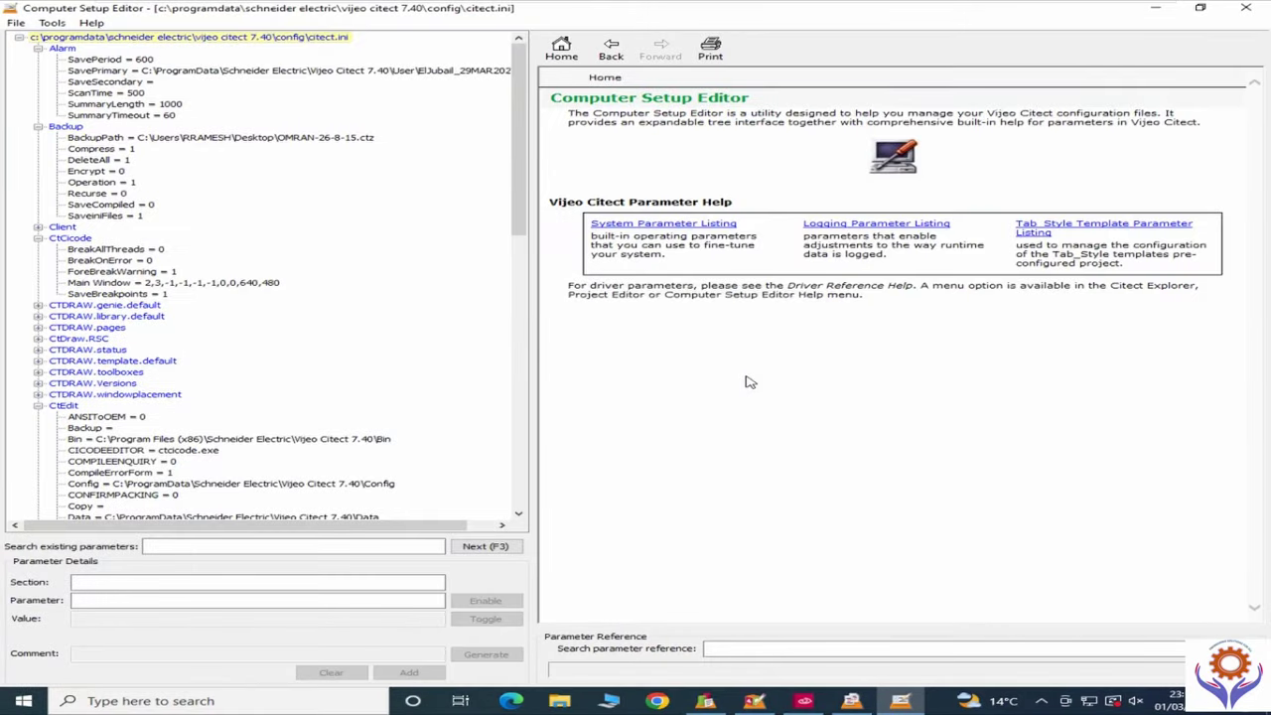
mouse_move(1079, 8)
left_click(1249, 9)
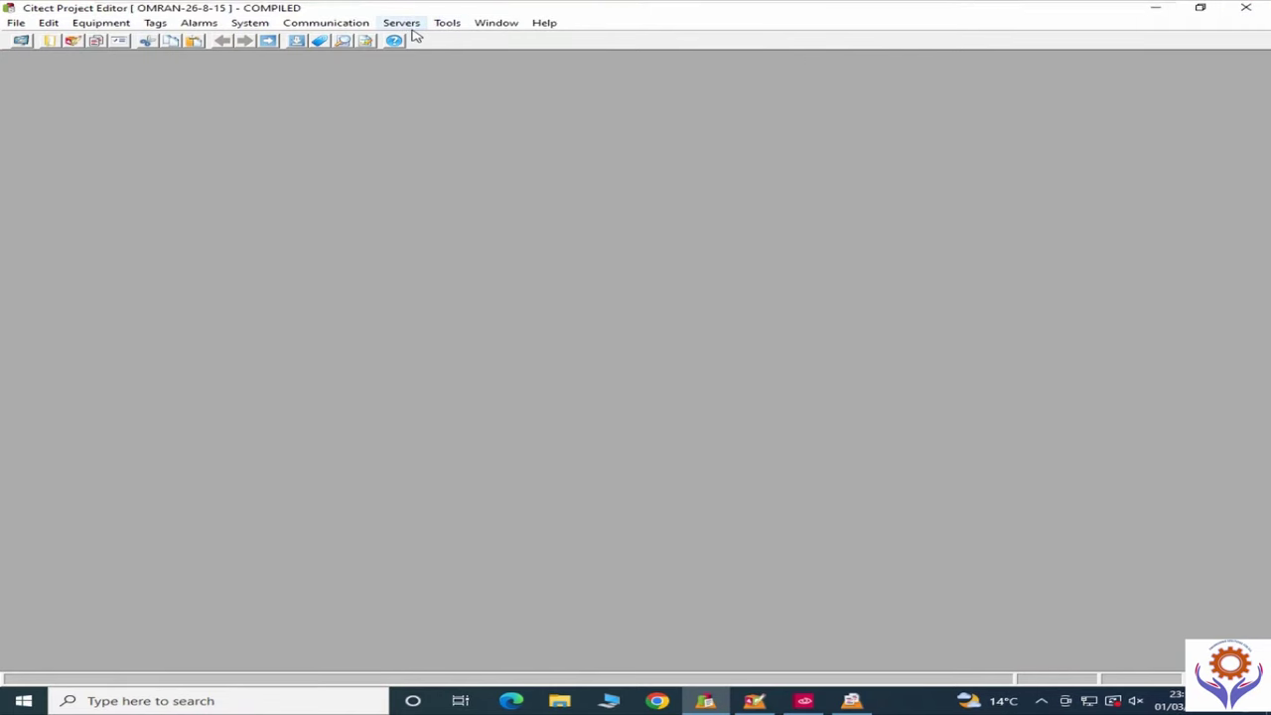
Step: Open the Alarm Categories form of the OMRAN-26-8-15 project in the Citect Project Editor
left_click(410, 29)
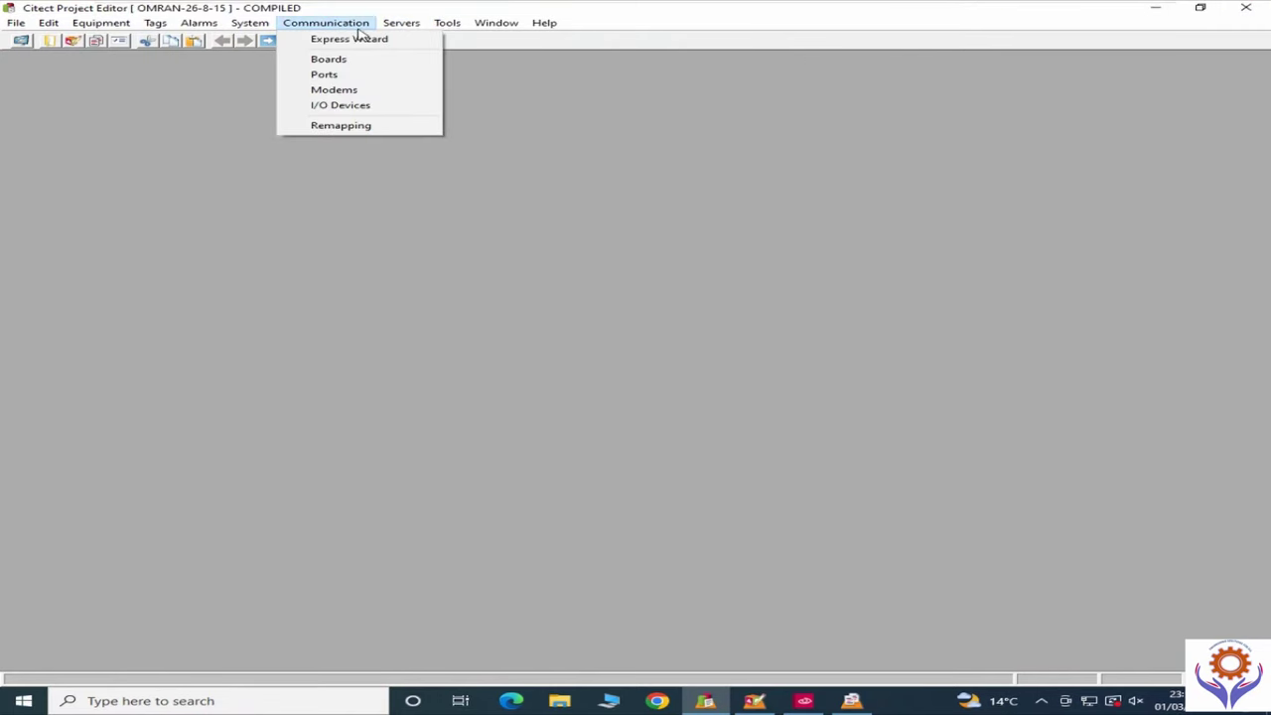
mouse_move(447, 25)
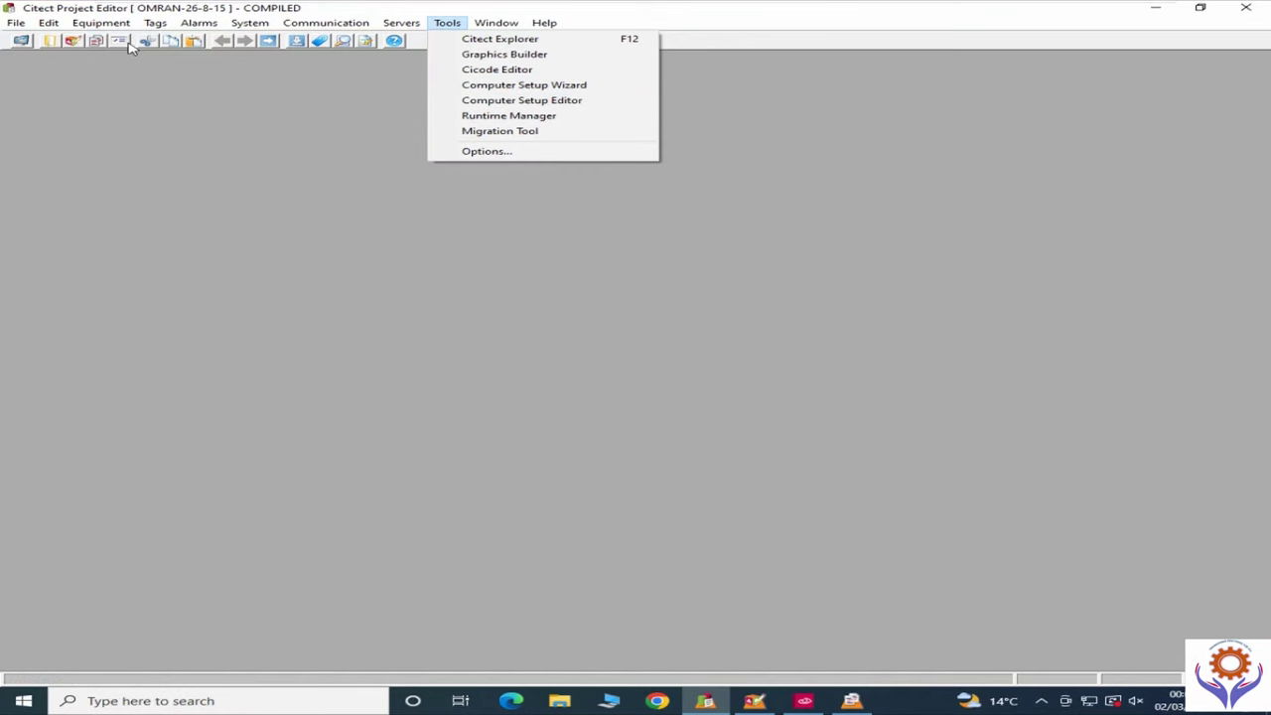
mouse_move(75, 26)
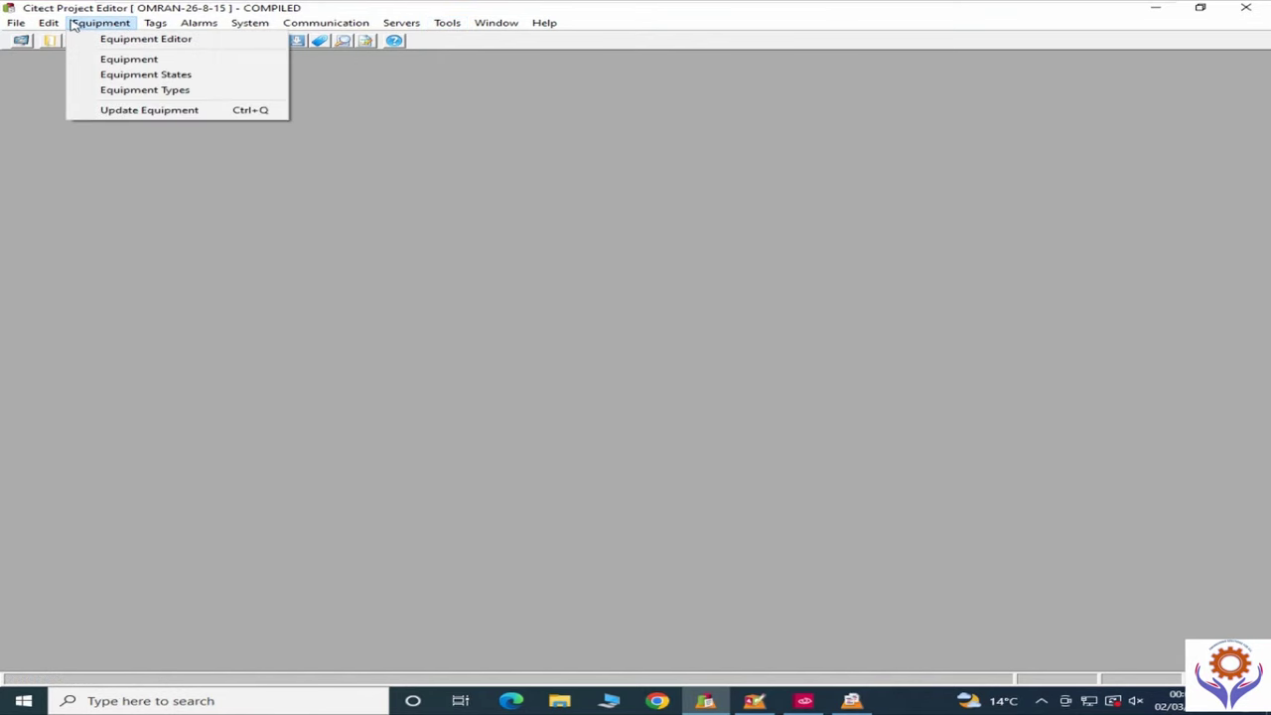
mouse_move(157, 30)
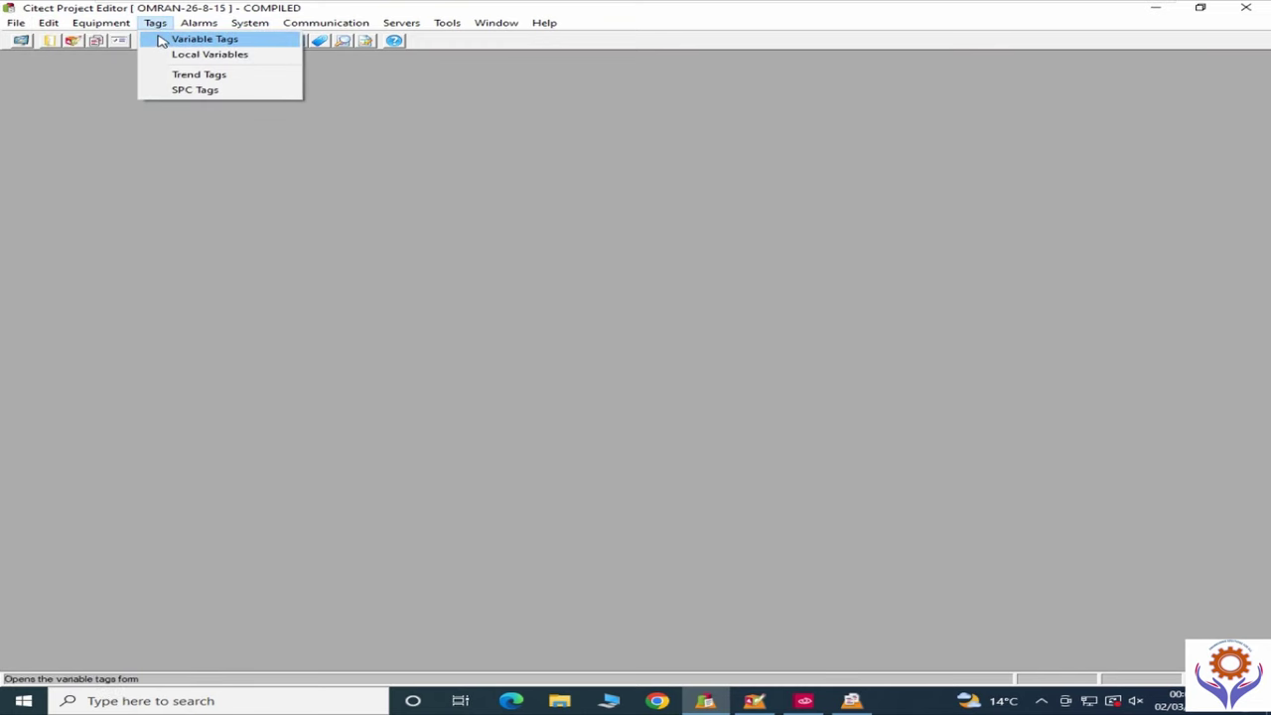
mouse_move(205, 30)
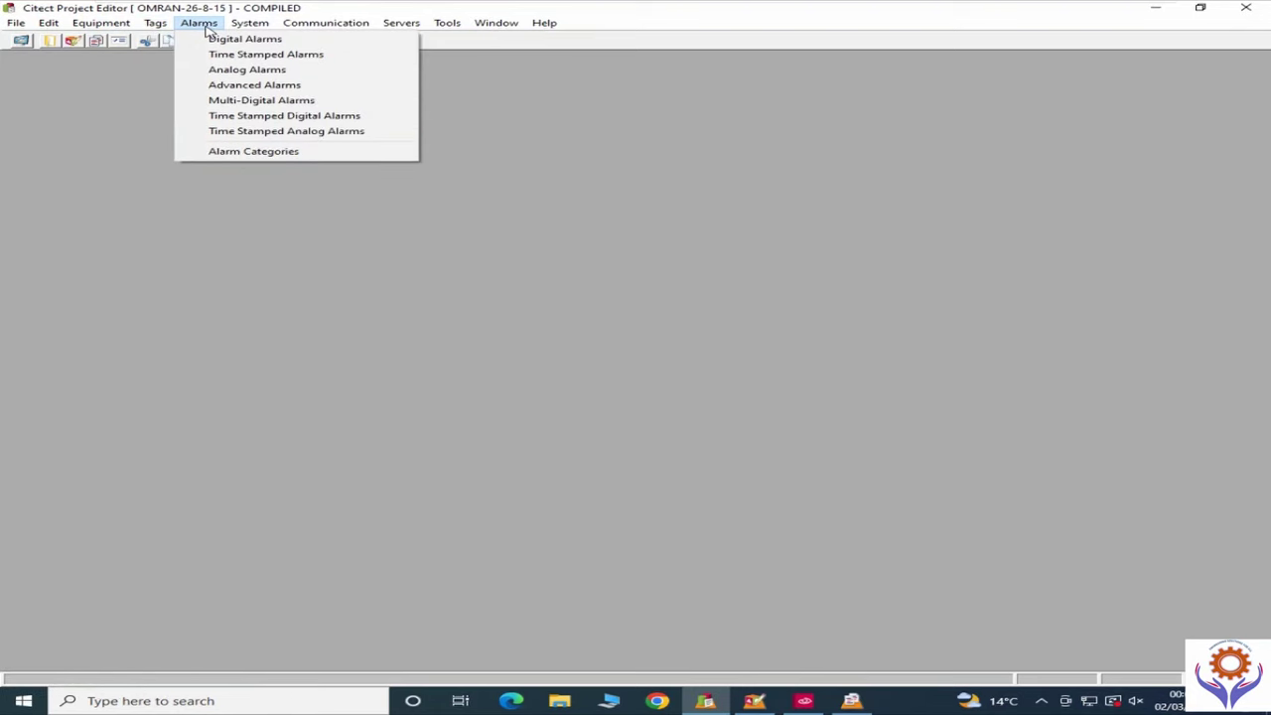
left_click(250, 151)
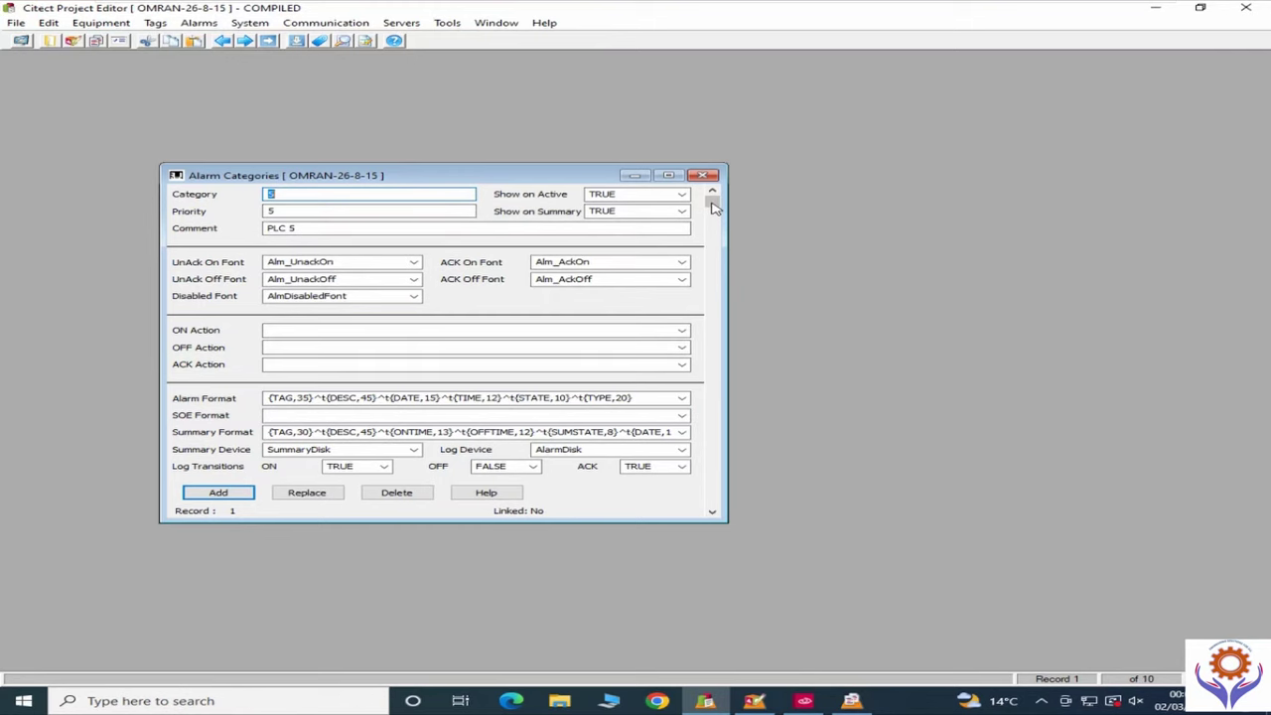
Step: Close the alarm categories and browse the records of the project's Variable Tags form
left_click(708, 176)
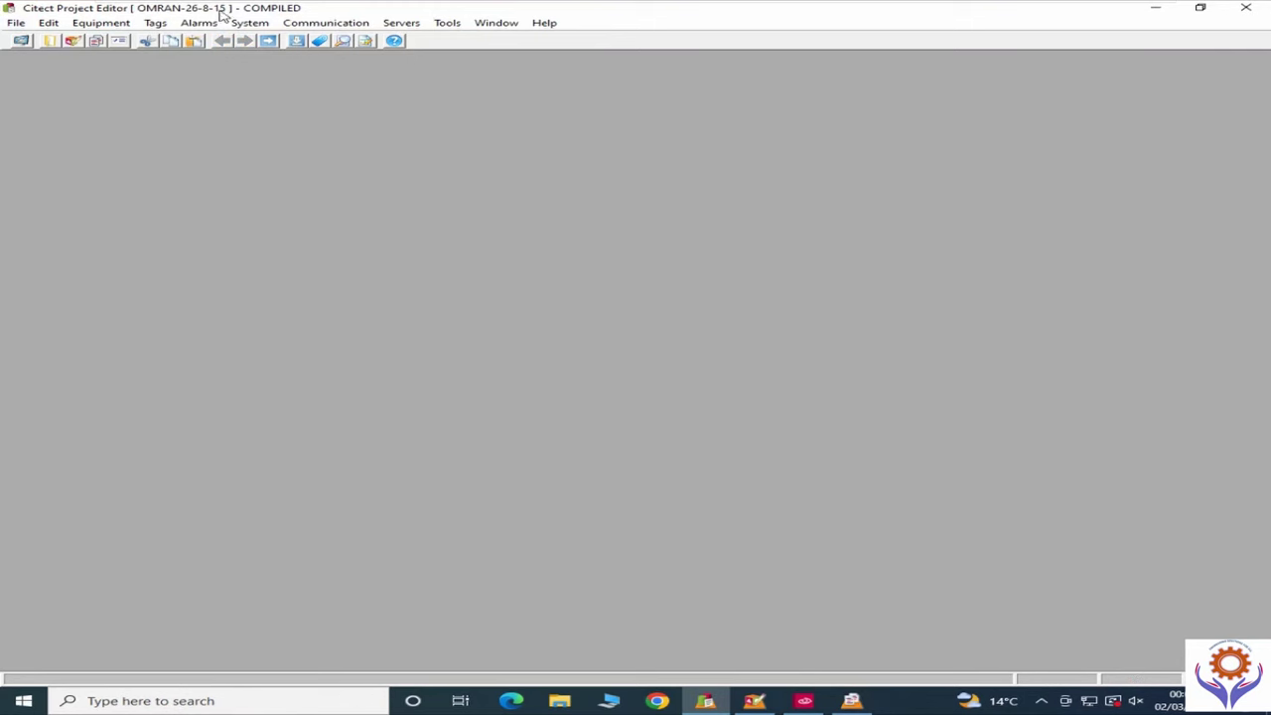
left_click(155, 24)
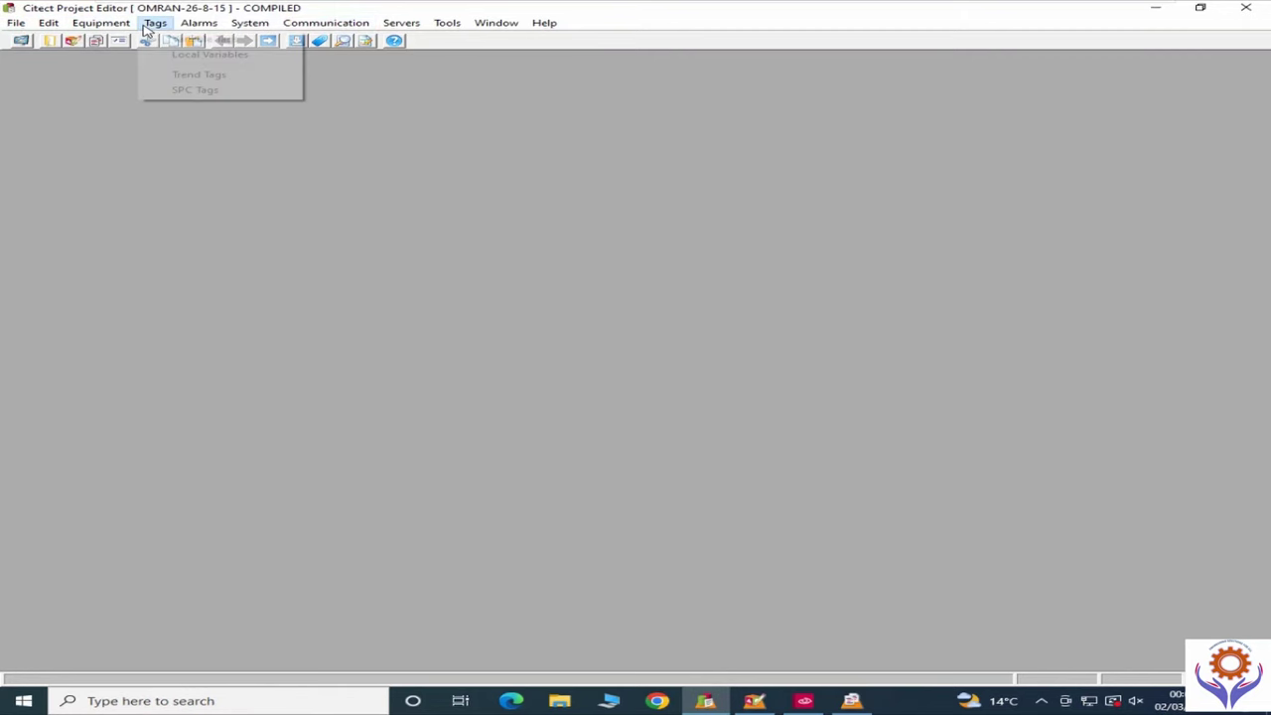
left_click(169, 43)
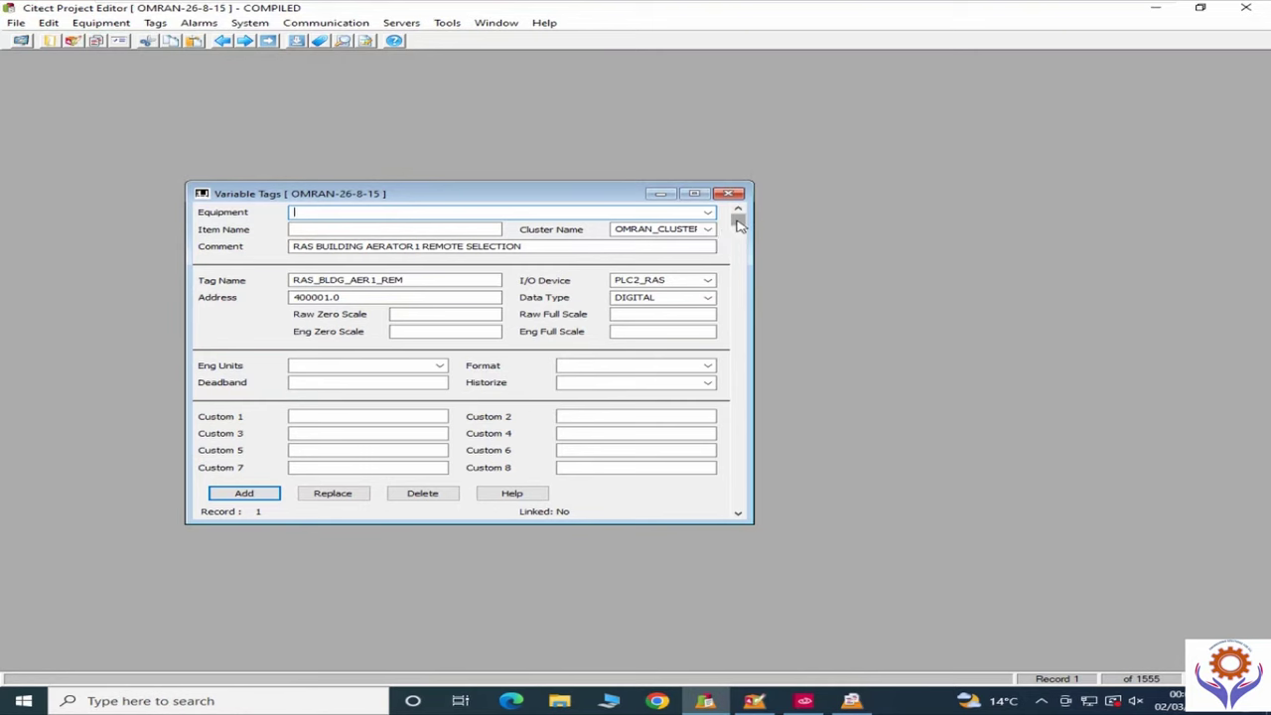
left_click_drag(738, 220, 738, 377)
left_click(730, 195)
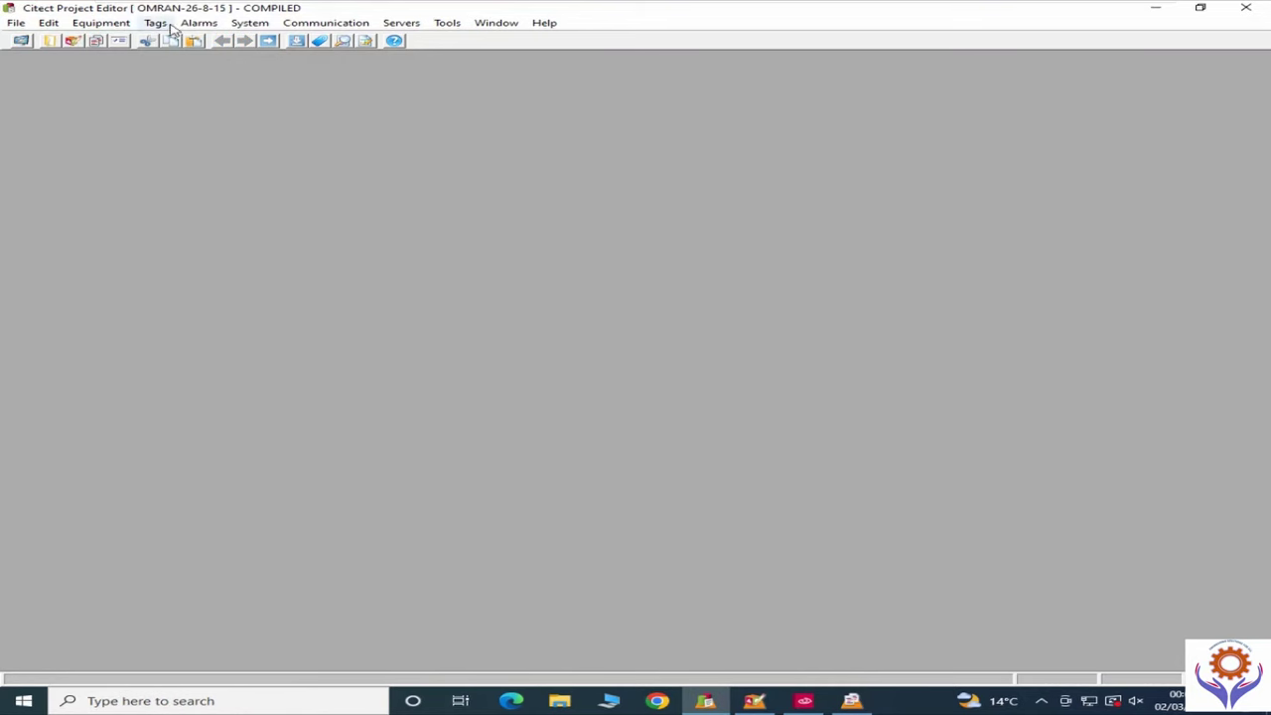
Step: Try to open the project's Trend Tags form
left_click(157, 23)
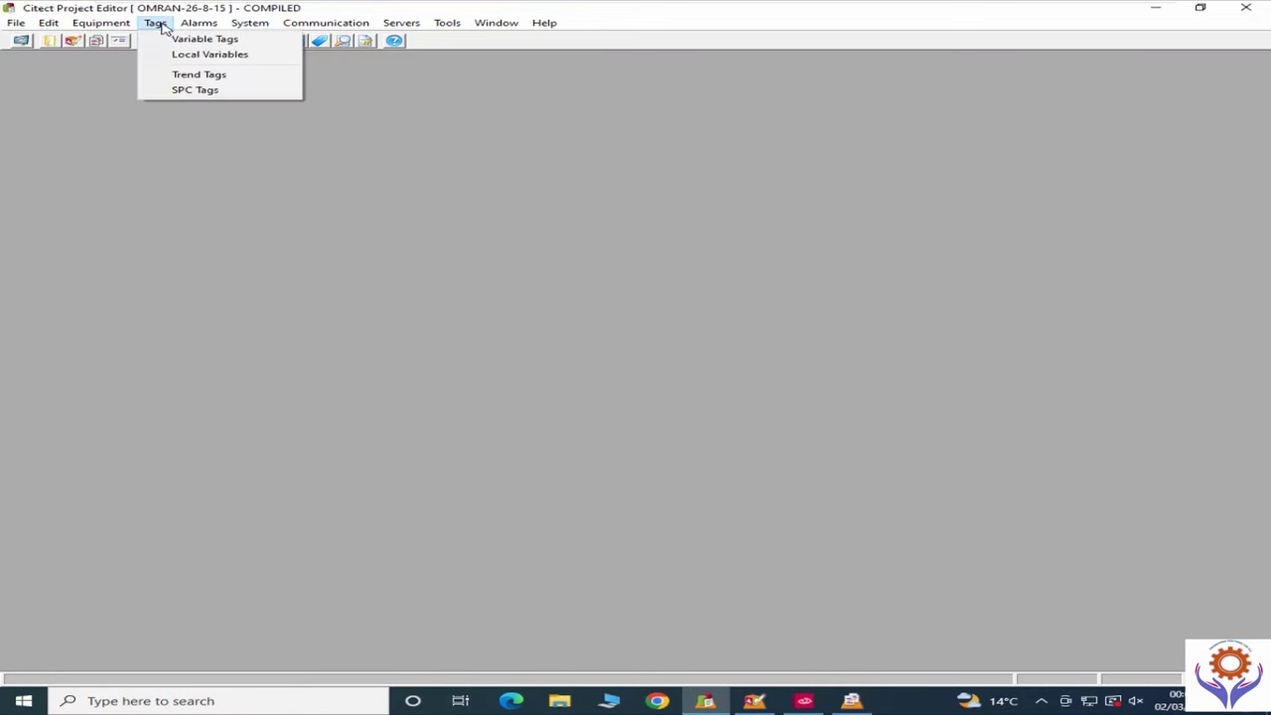
left_click(196, 78)
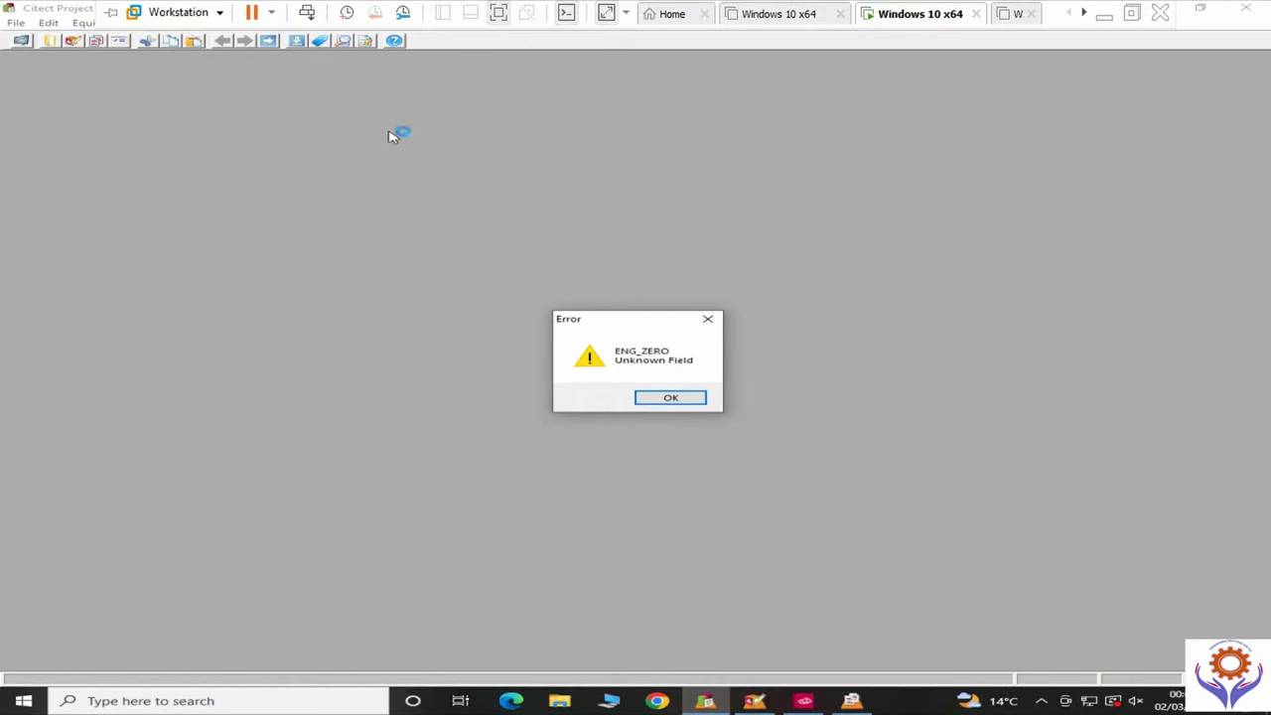
left_click(656, 400)
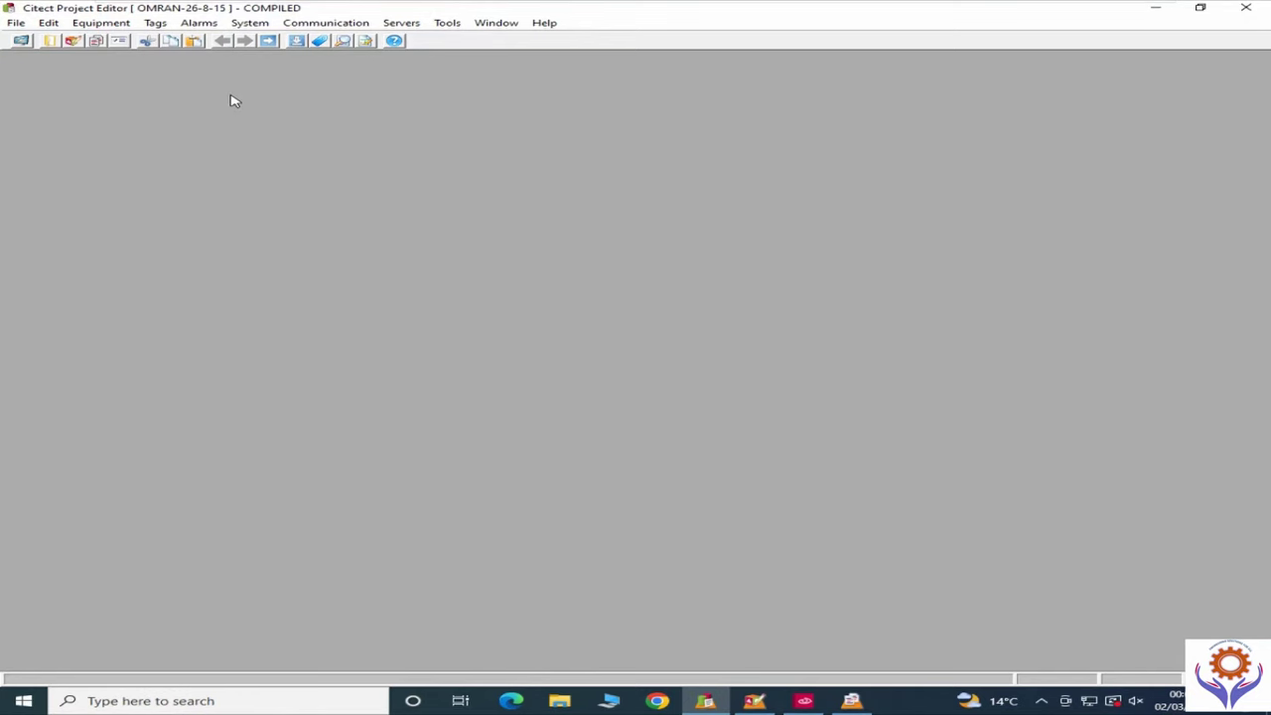
Step: View the project's Keyboard Keys form and close it
left_click(199, 24)
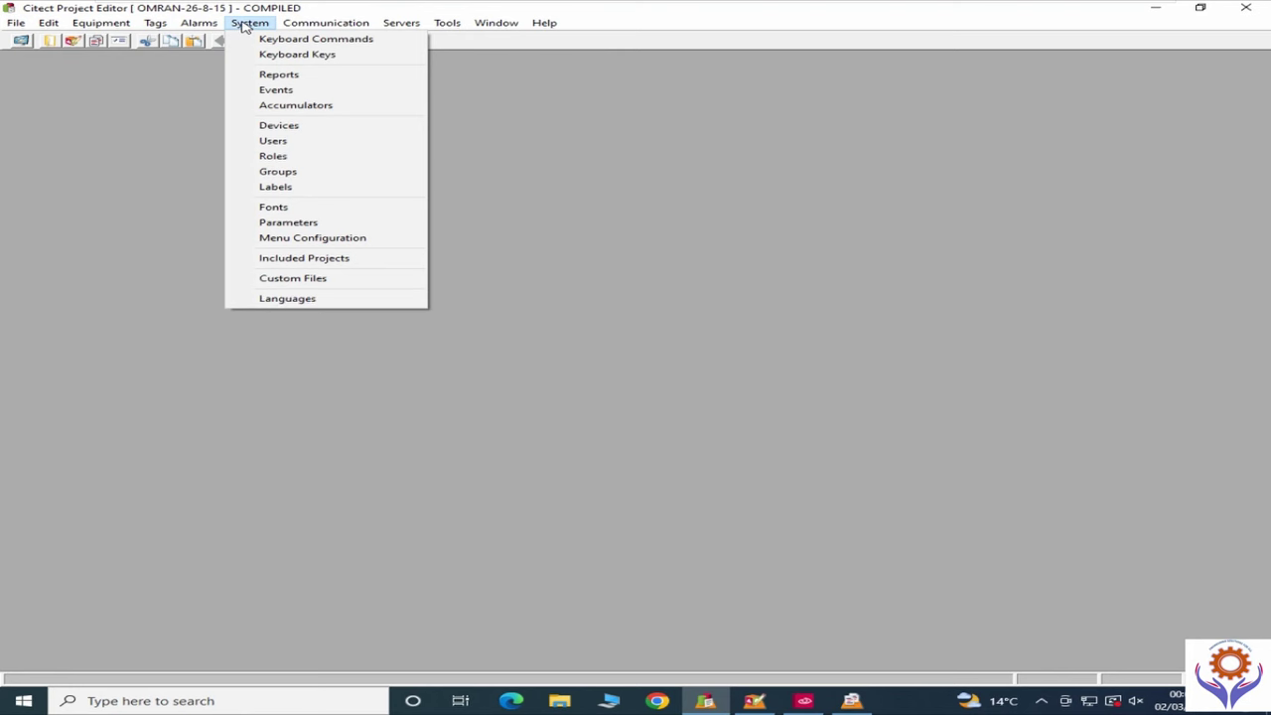
left_click(280, 55)
left_click(641, 211)
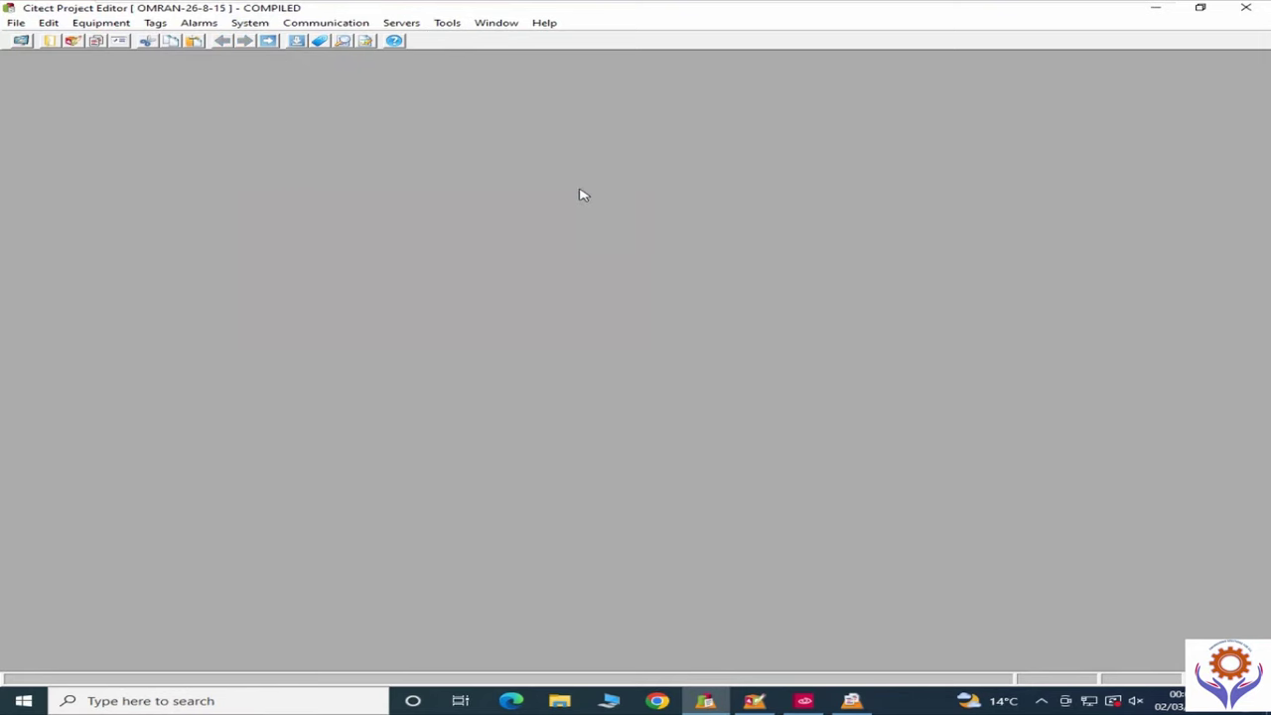
Step: Inspect the ON_MINUTE_ZERO event's trigger and action in the Events form, with a look at PUMPS_Cicode.ci in the Cicode Editor
left_click(249, 23)
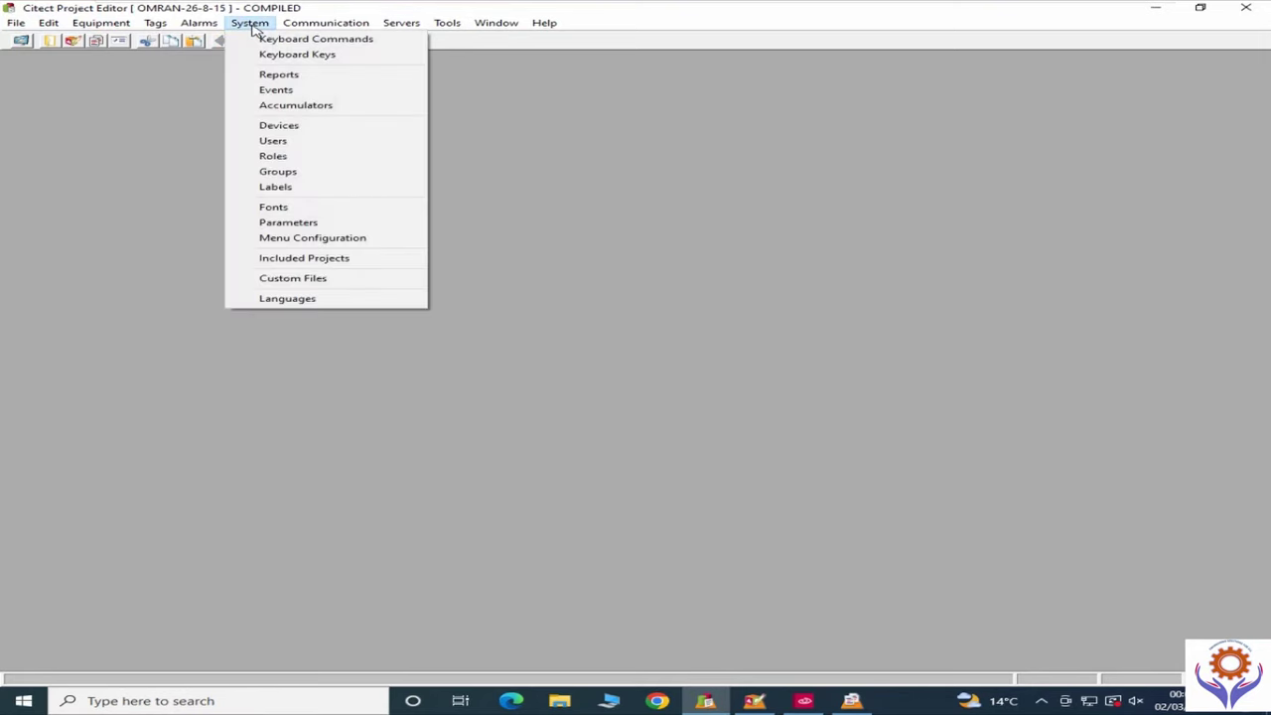
left_click(278, 89)
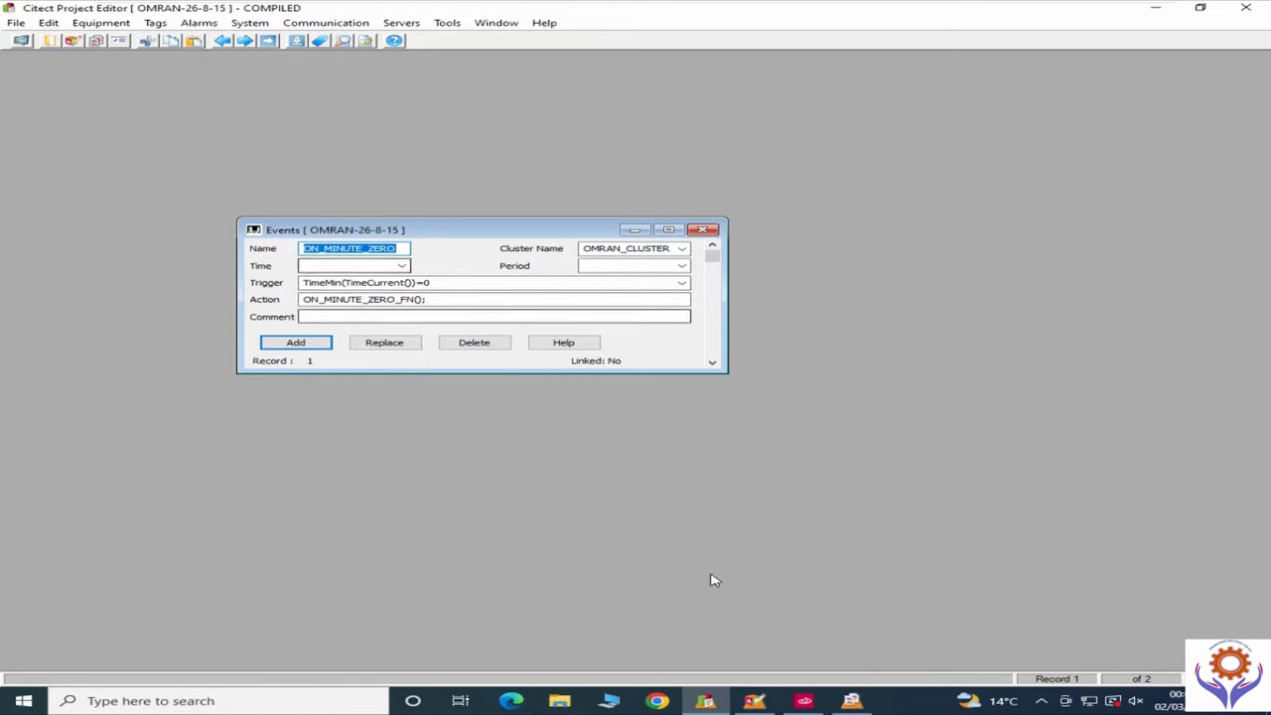
left_click(851, 700)
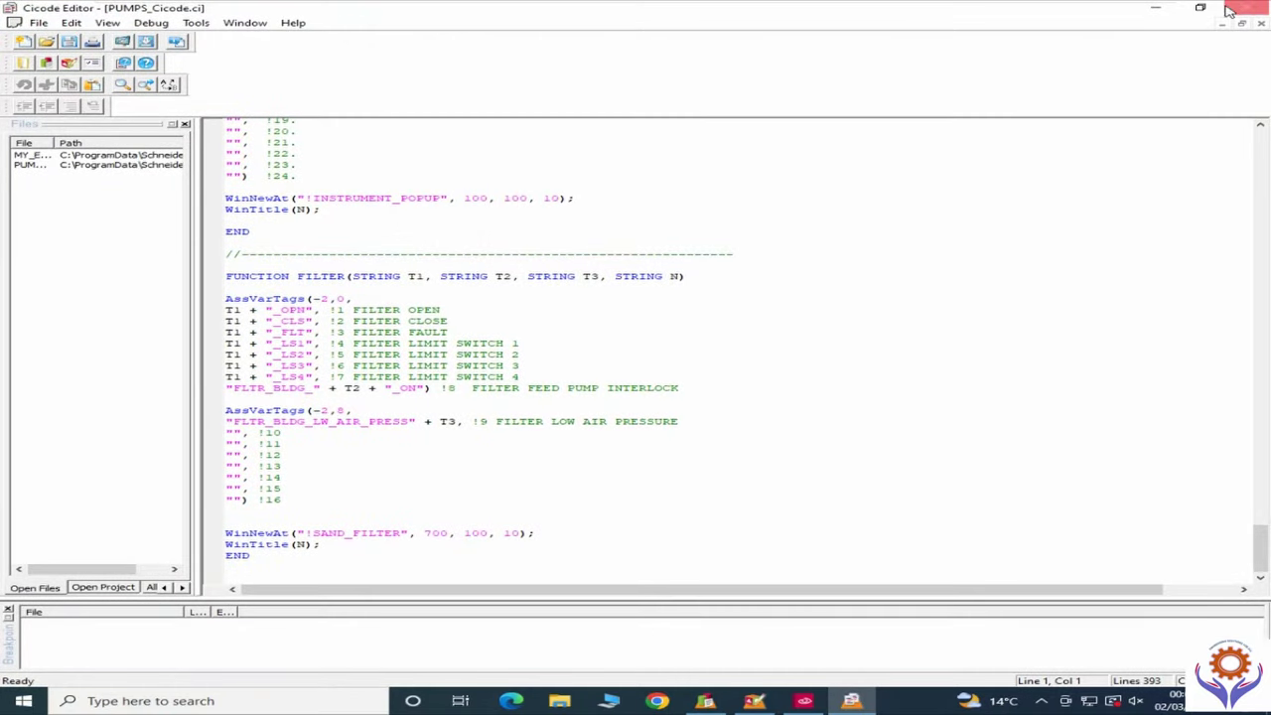
left_click(1156, 8)
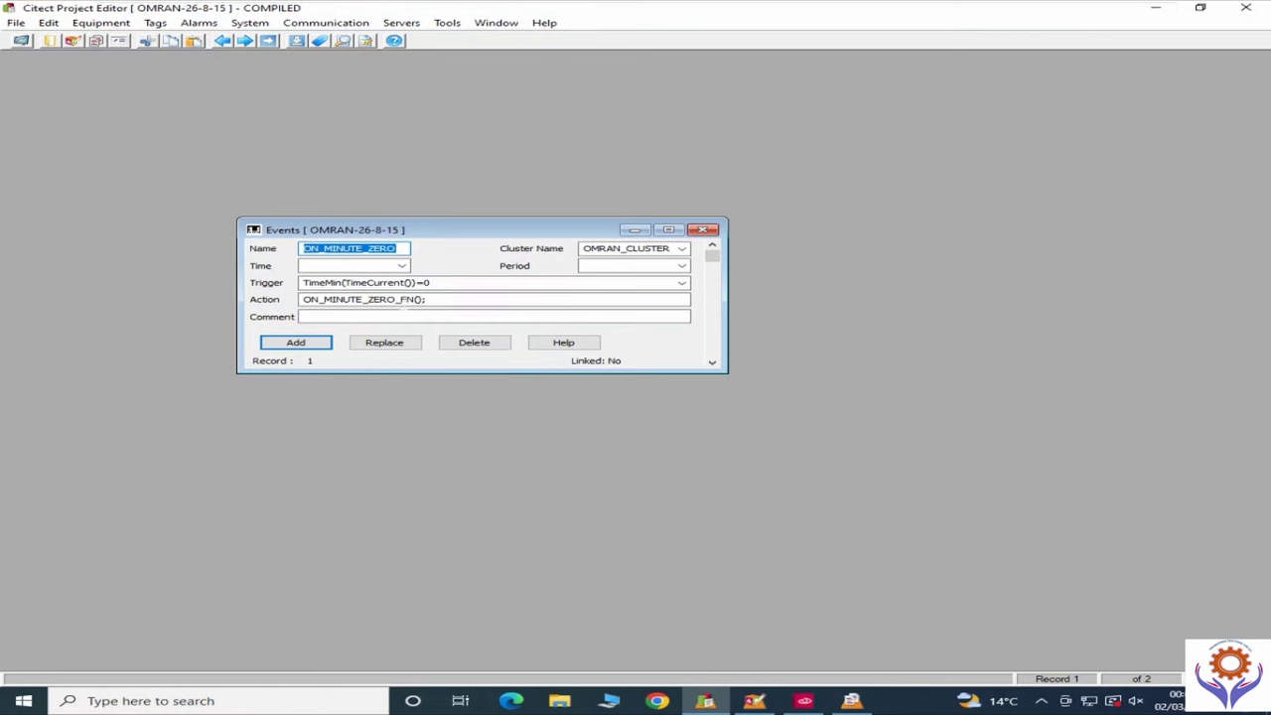
left_click(713, 231)
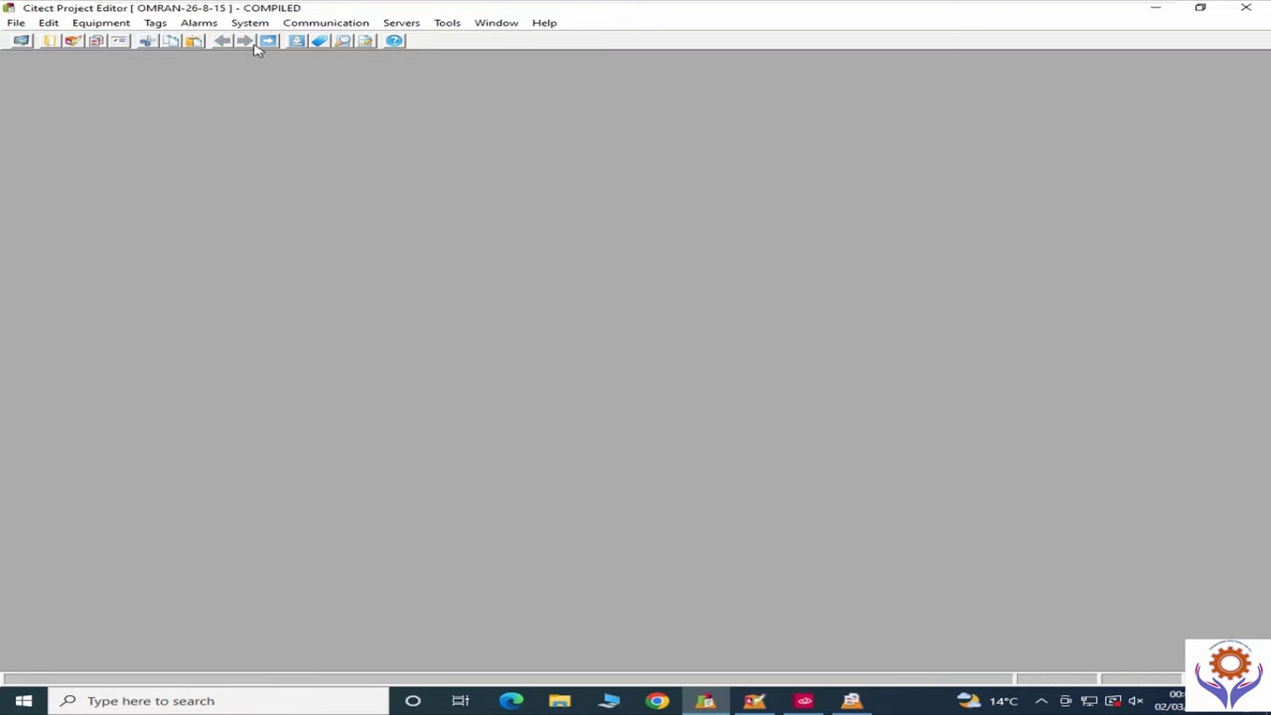
Step: Inspect the first user record and its assigned role in the project's Users form
left_click(243, 25)
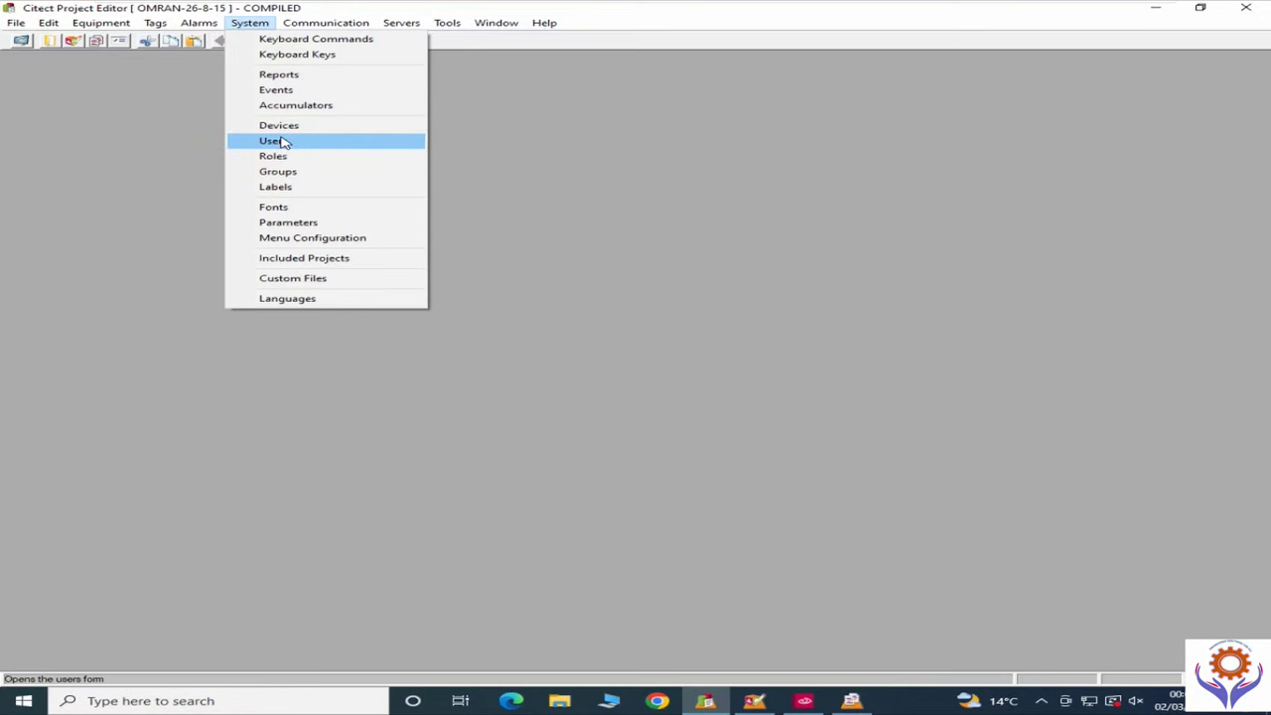
left_click(275, 143)
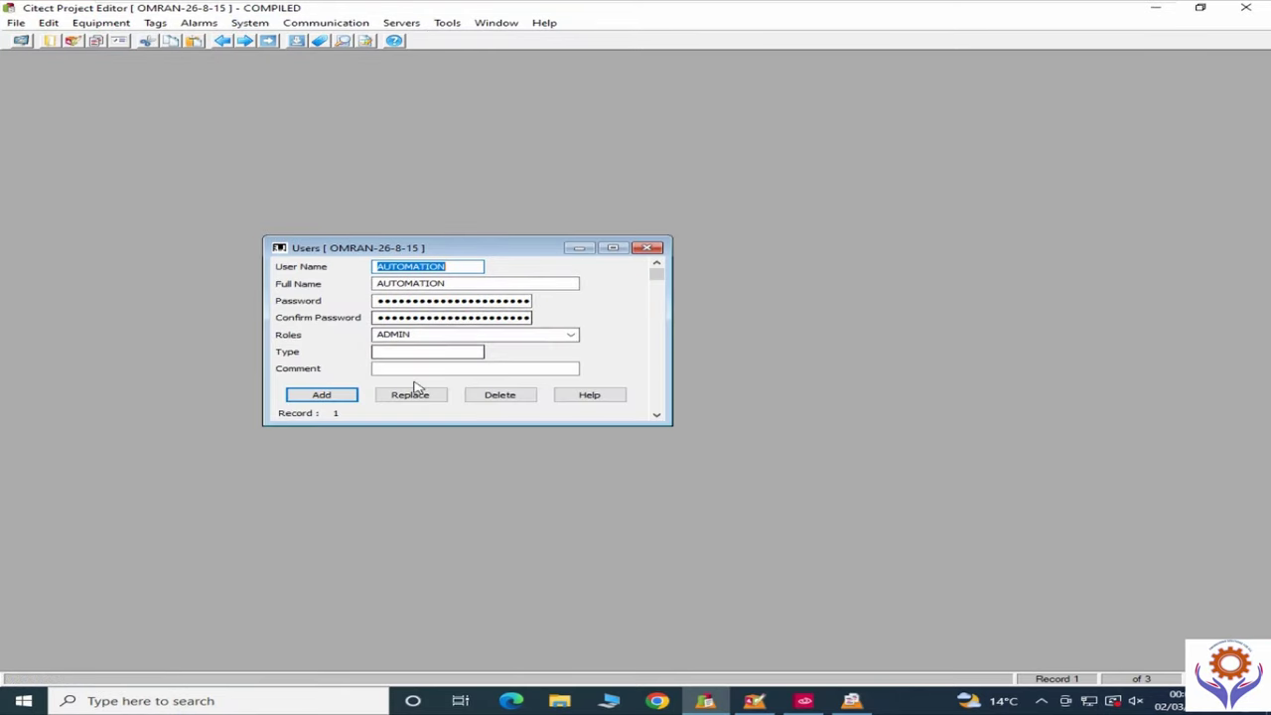
left_click(650, 248)
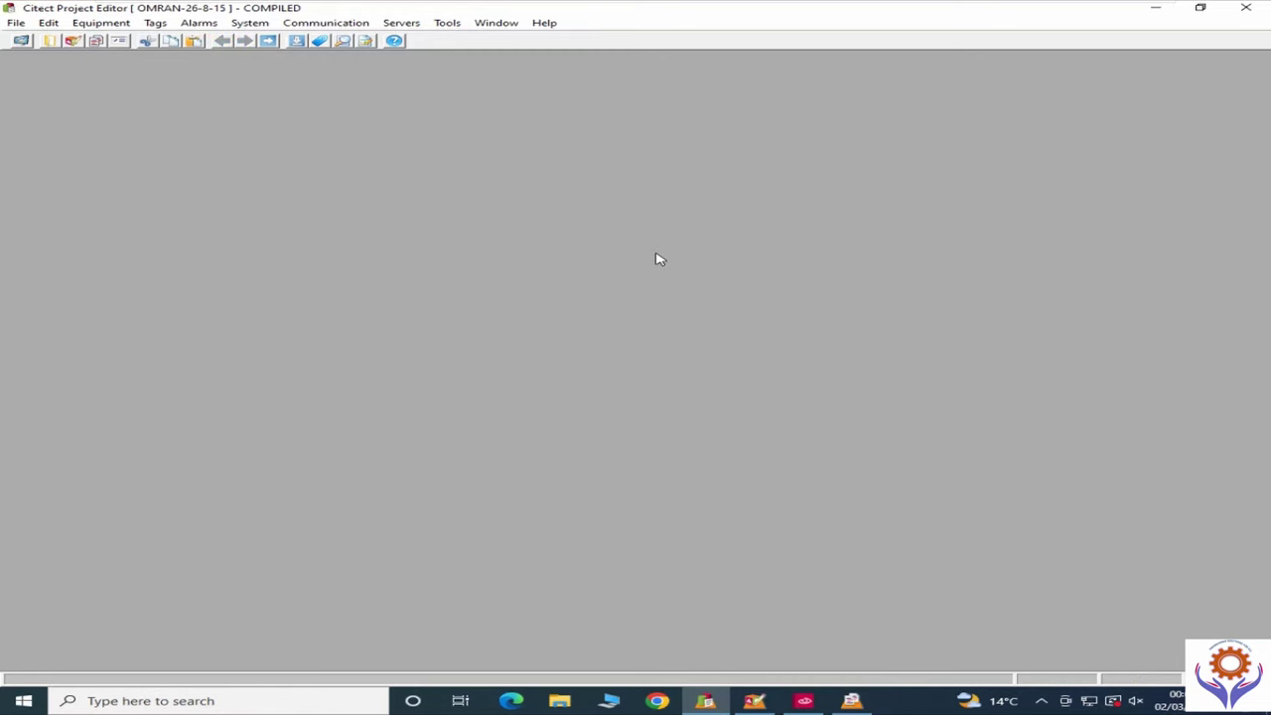
Step: Examine the ADMIN role's privileges in the Roles form, check for further role records and close the form
left_click(250, 22)
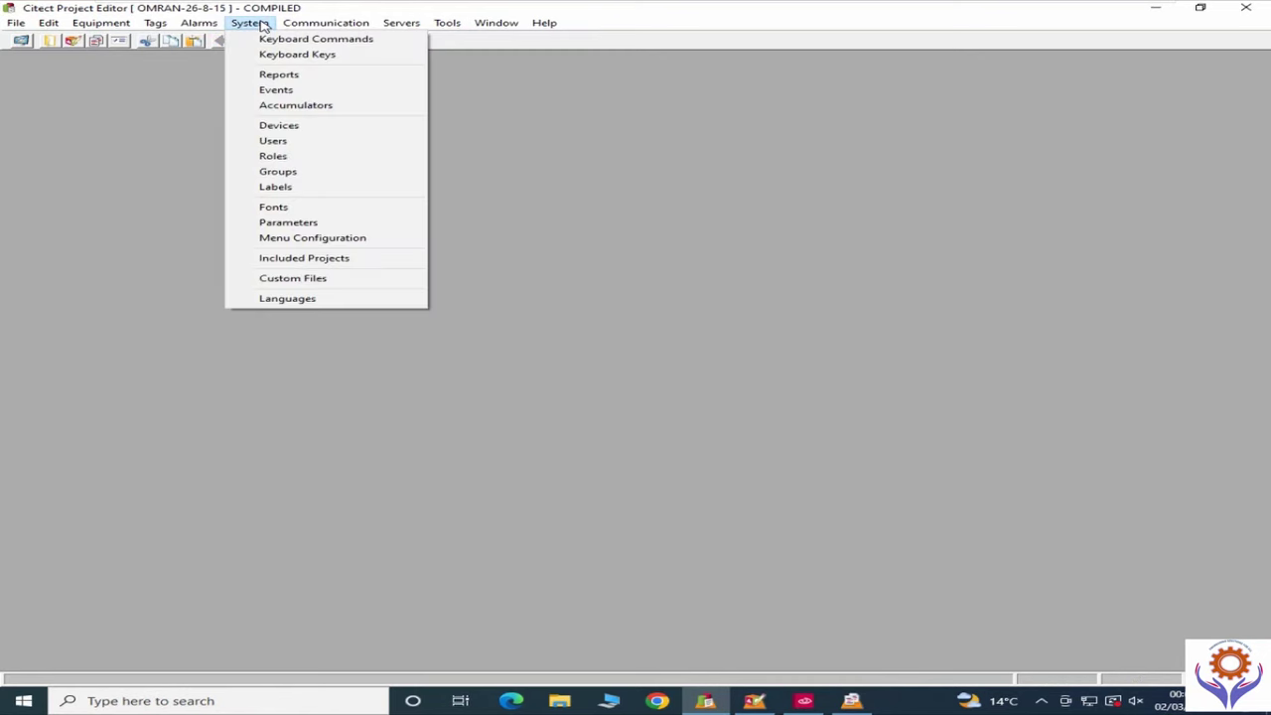
left_click(288, 159)
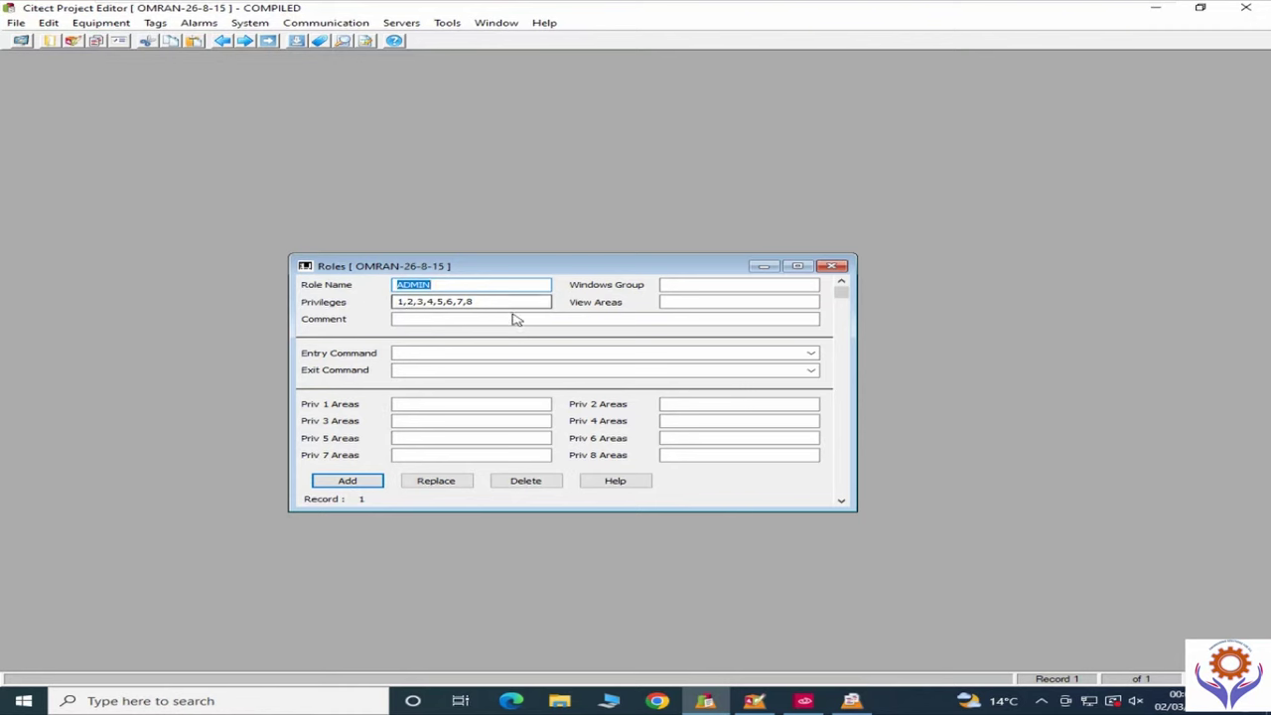
left_click(845, 393)
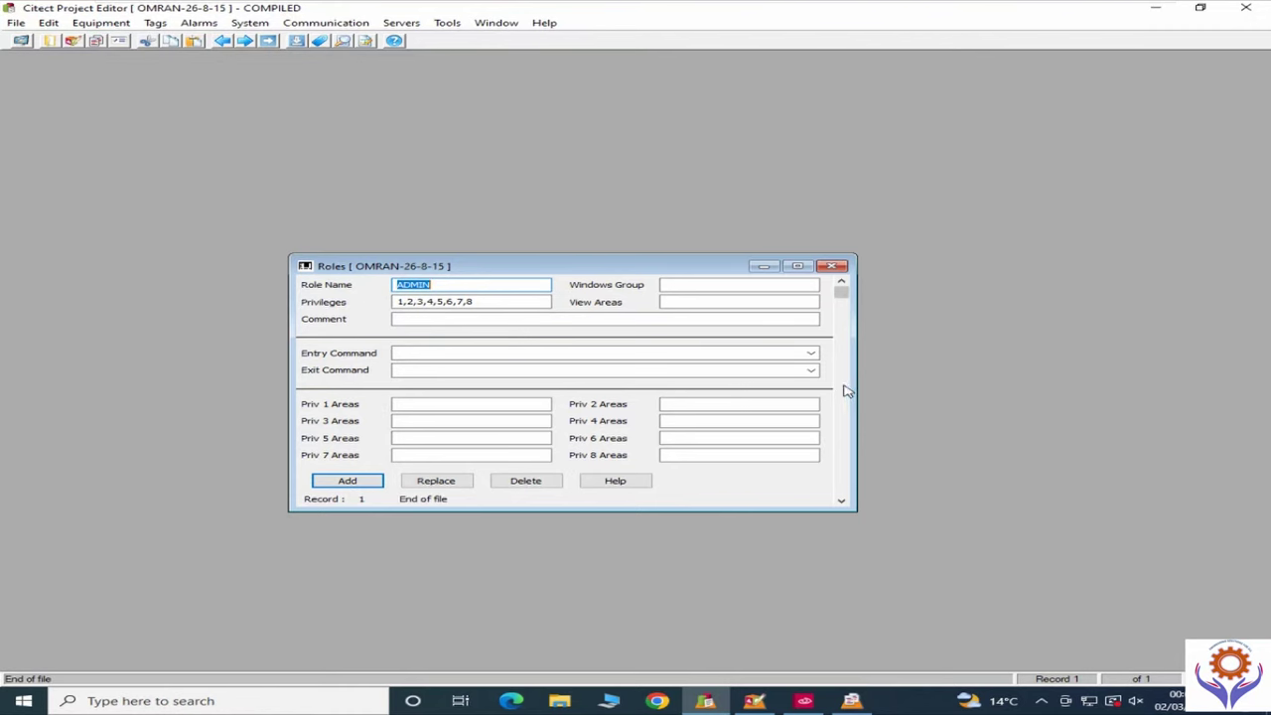
left_click_drag(841, 294, 834, 486)
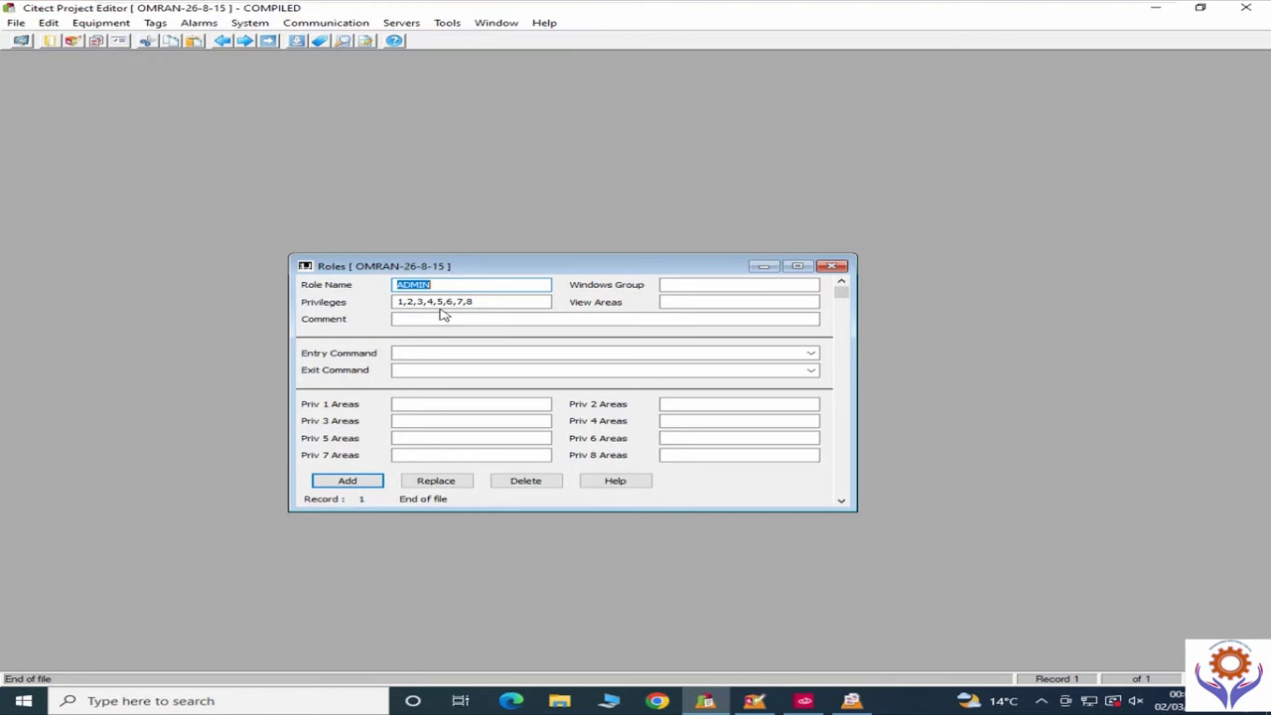
left_click(832, 265)
Step: Inspect the Included Projects form of the OMRAN-26-8-15 project and close it
left_click(253, 24)
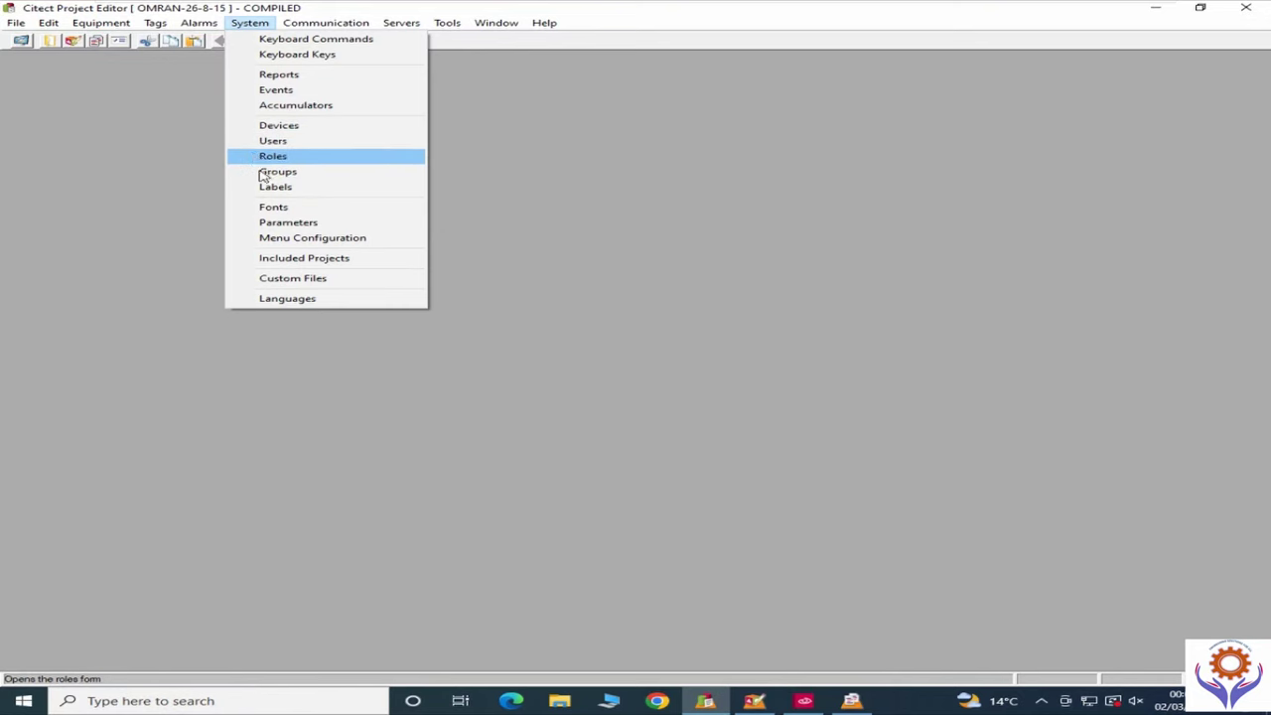
left_click(275, 261)
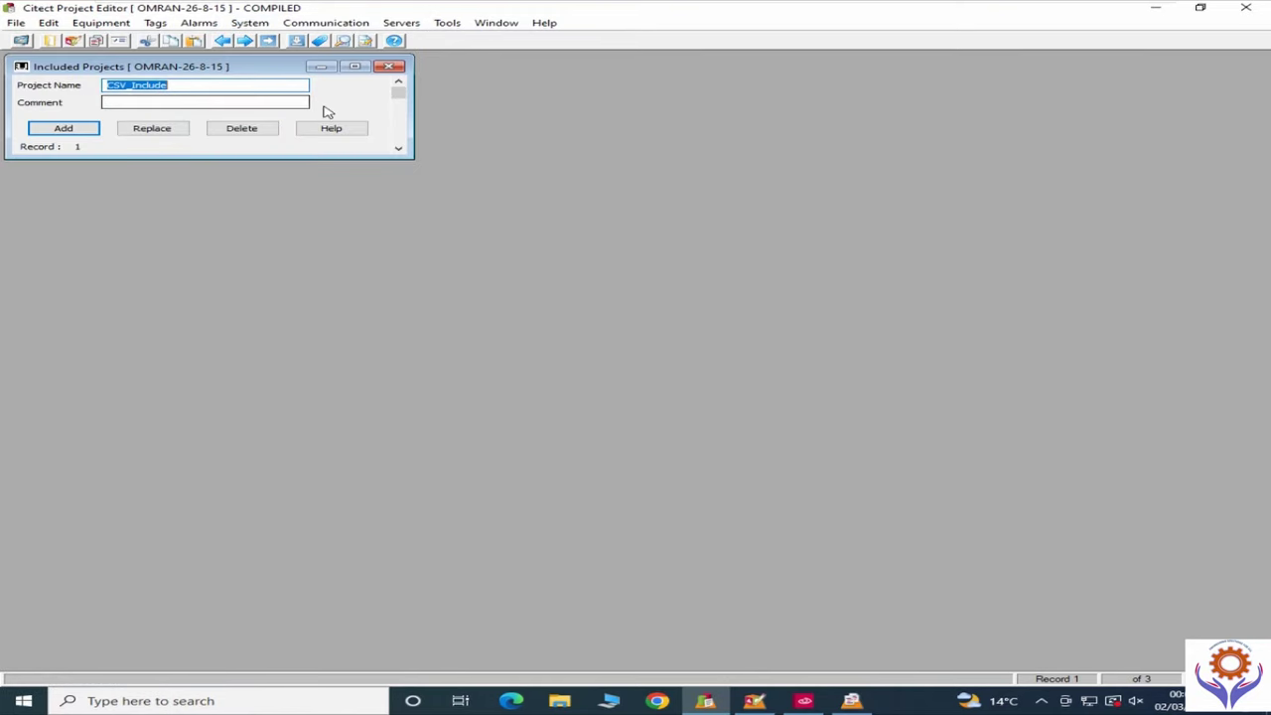
left_click(388, 67)
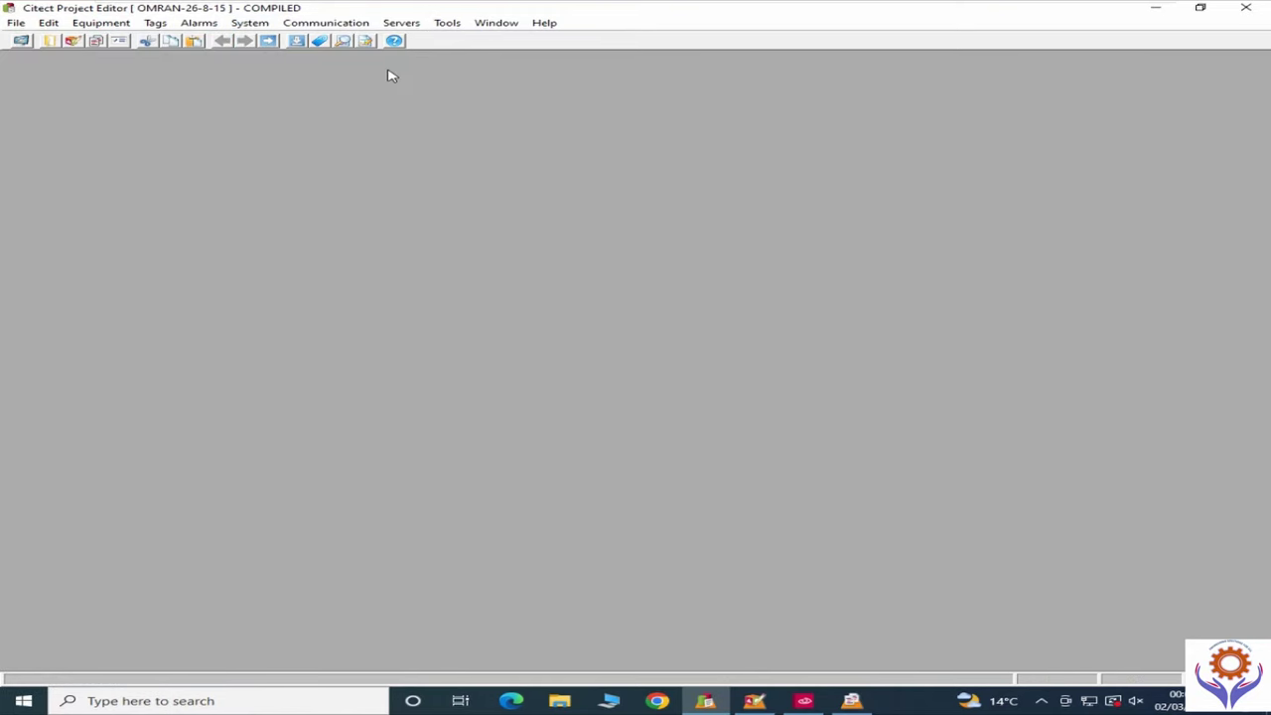
left_click(306, 23)
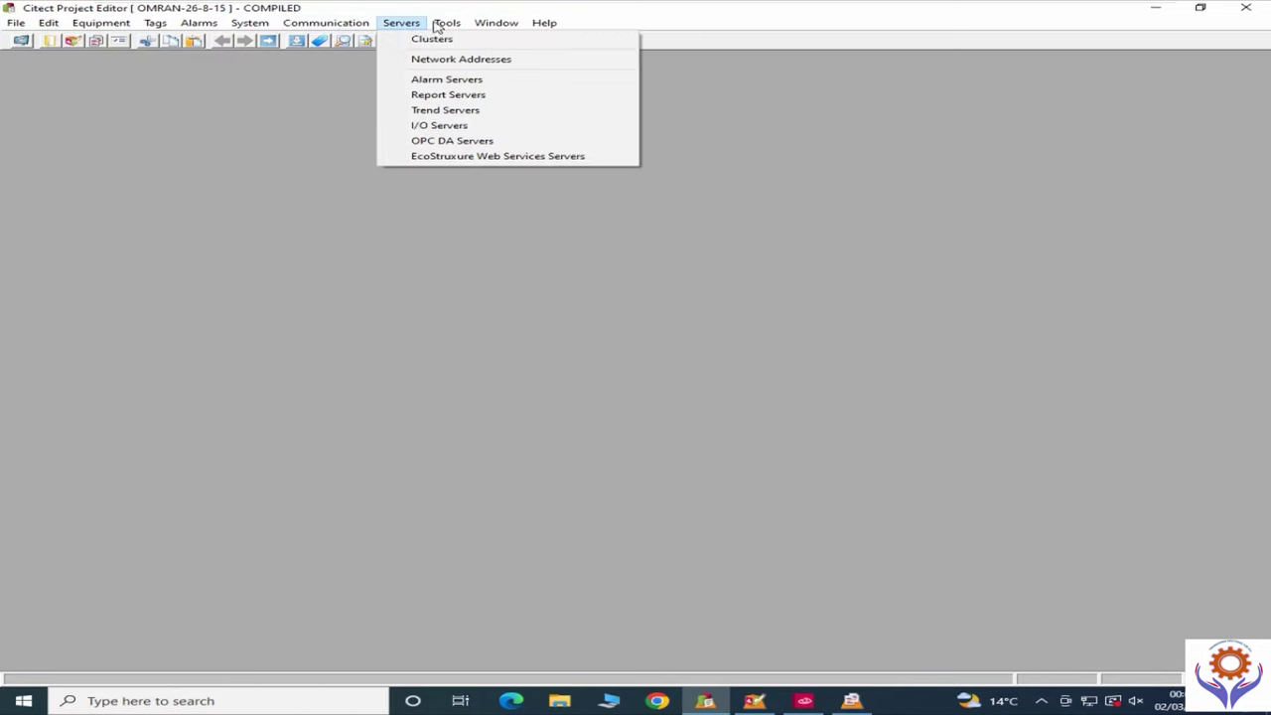
mouse_move(444, 26)
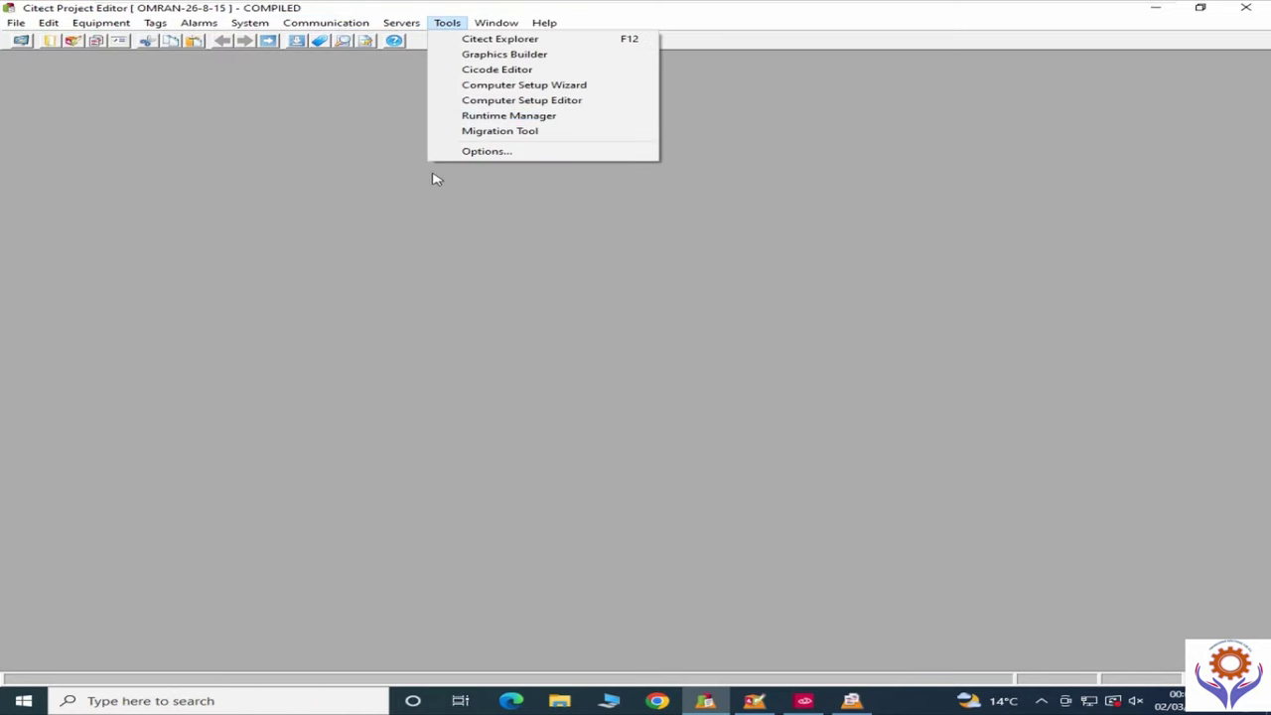
Step: Switch to Citect Graphics Builder and view the kinds of graphics objects that can be created, without creating one
left_click(753, 701)
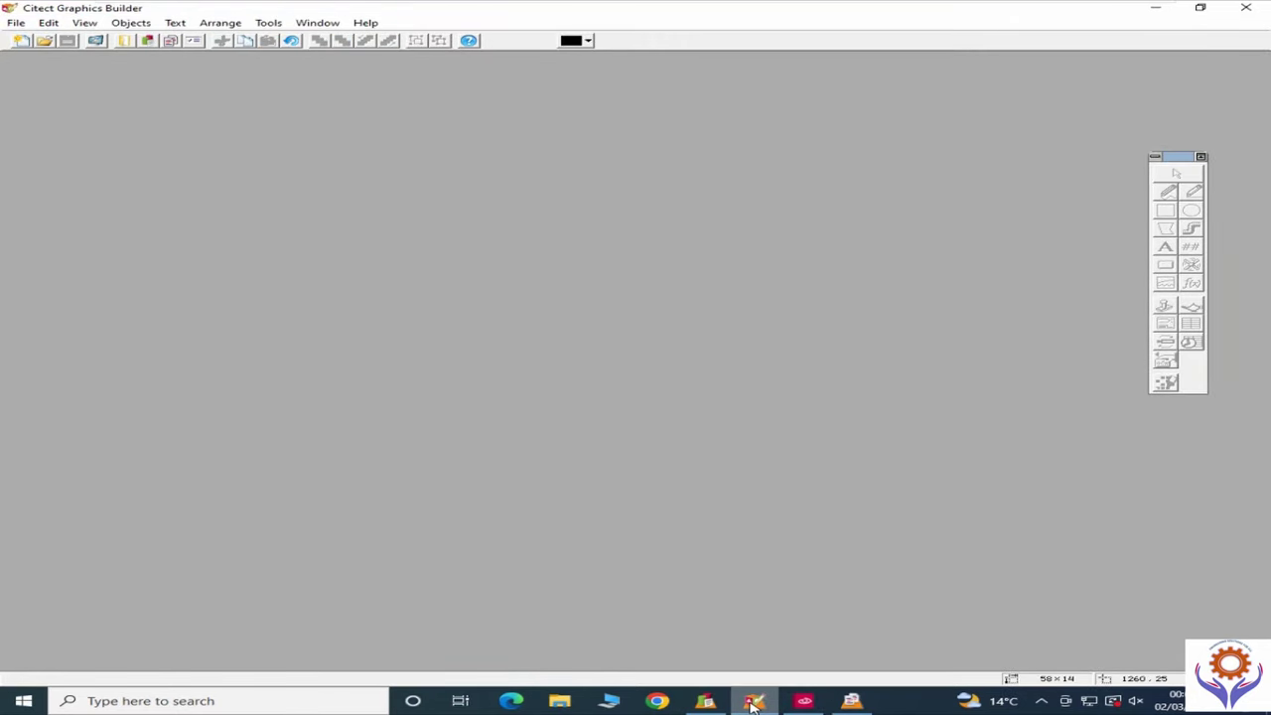
left_click(754, 701)
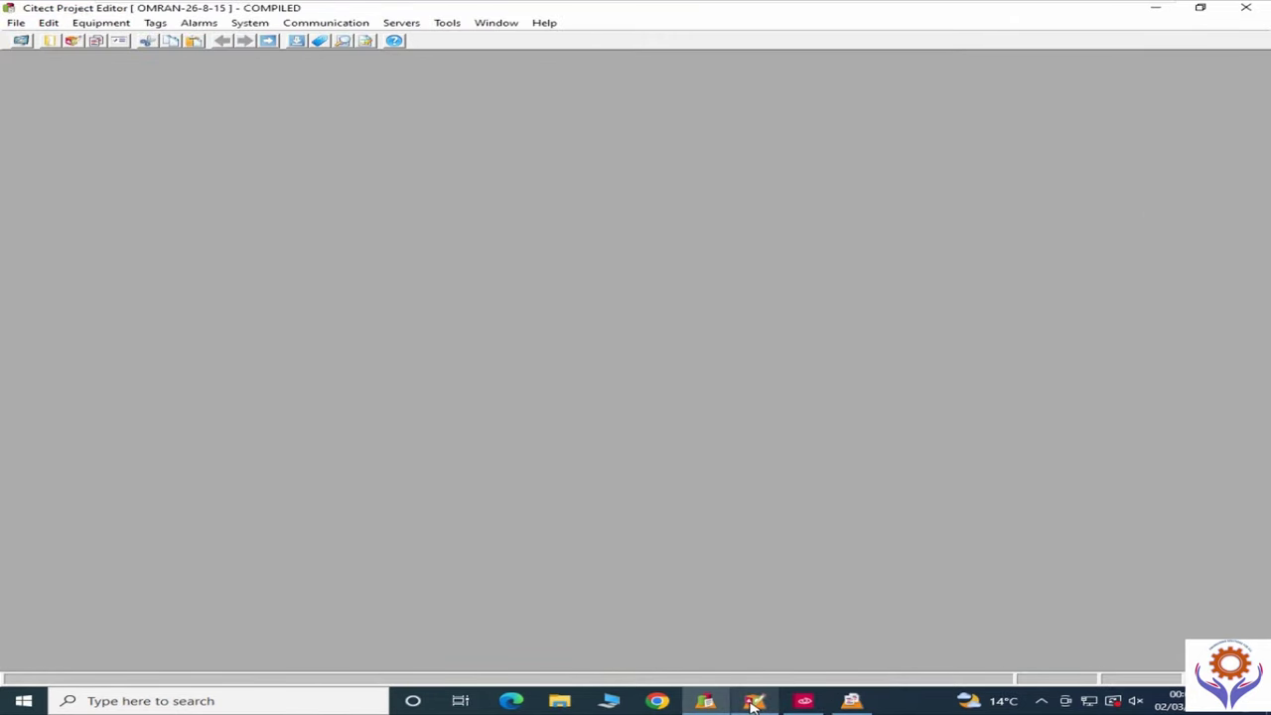
left_click(753, 701)
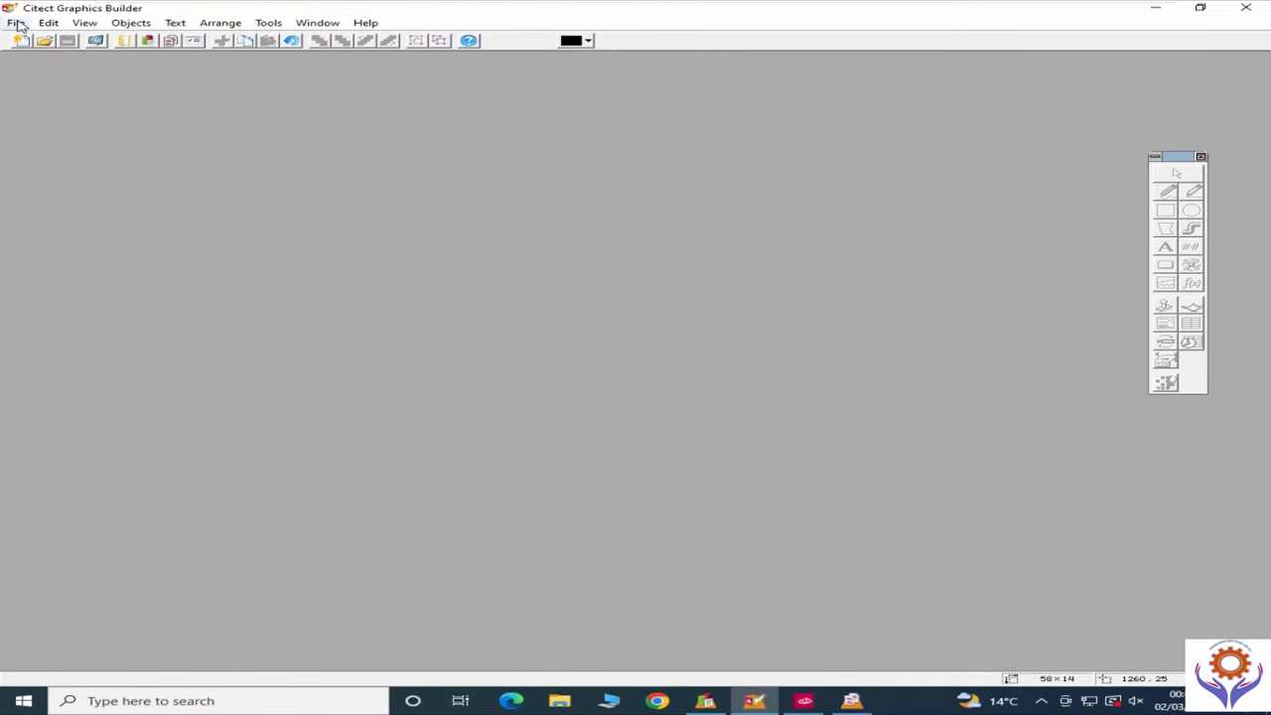
left_click(16, 23)
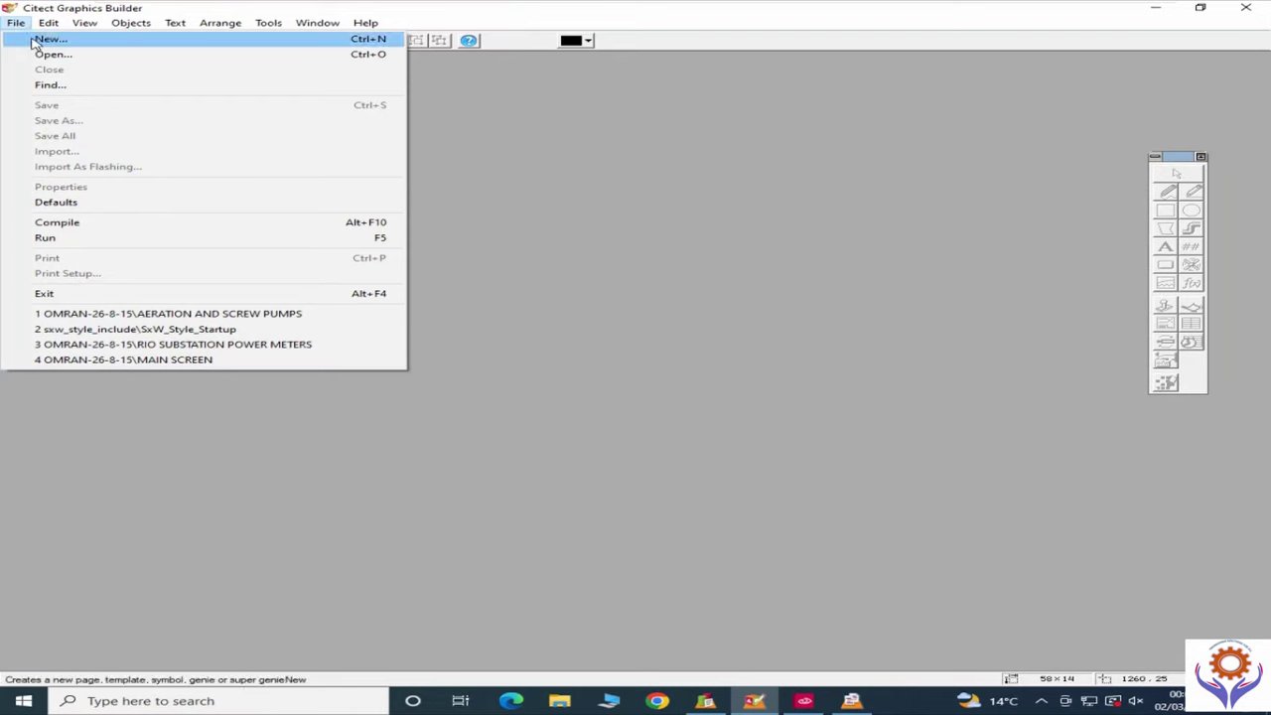
left_click(48, 40)
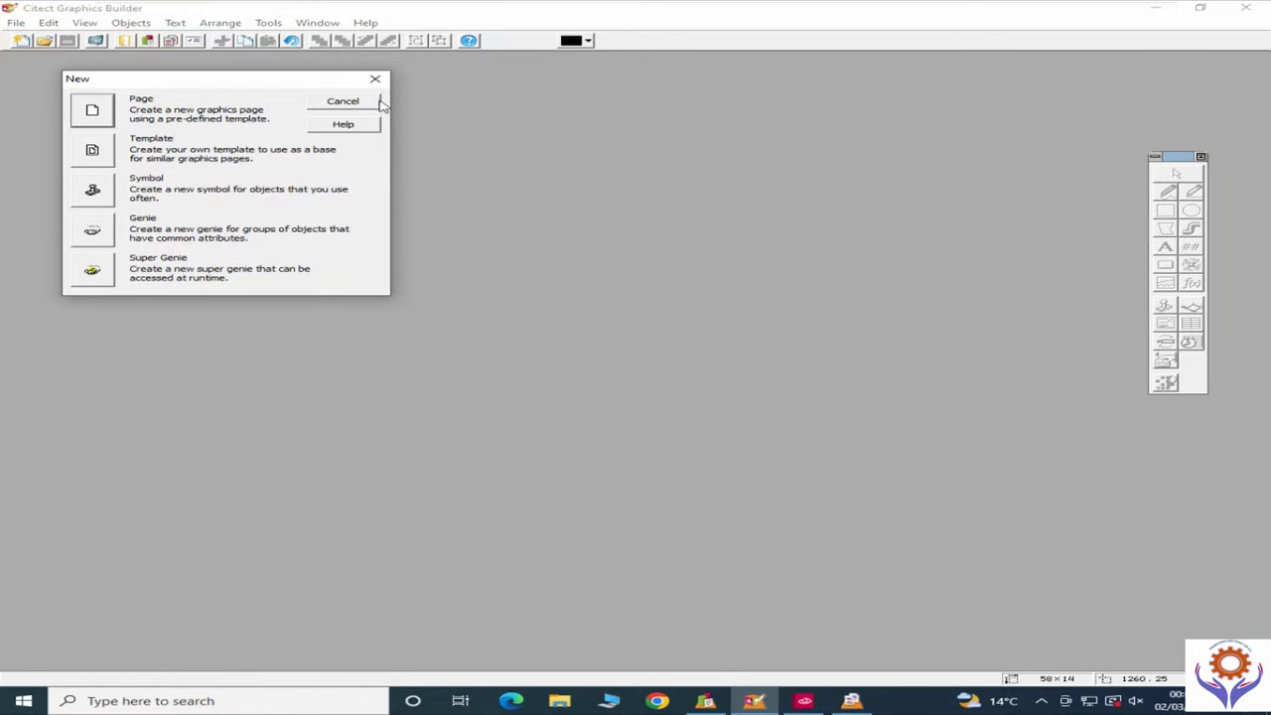
left_click(342, 102)
Step: Browse the graphics pages of the omran-26-8-15 project, previewing AERATION AND SCREW PUMPS1, EVENT SUMMARY_2 and RIO SUBSTATION POWER METERS
left_click(17, 22)
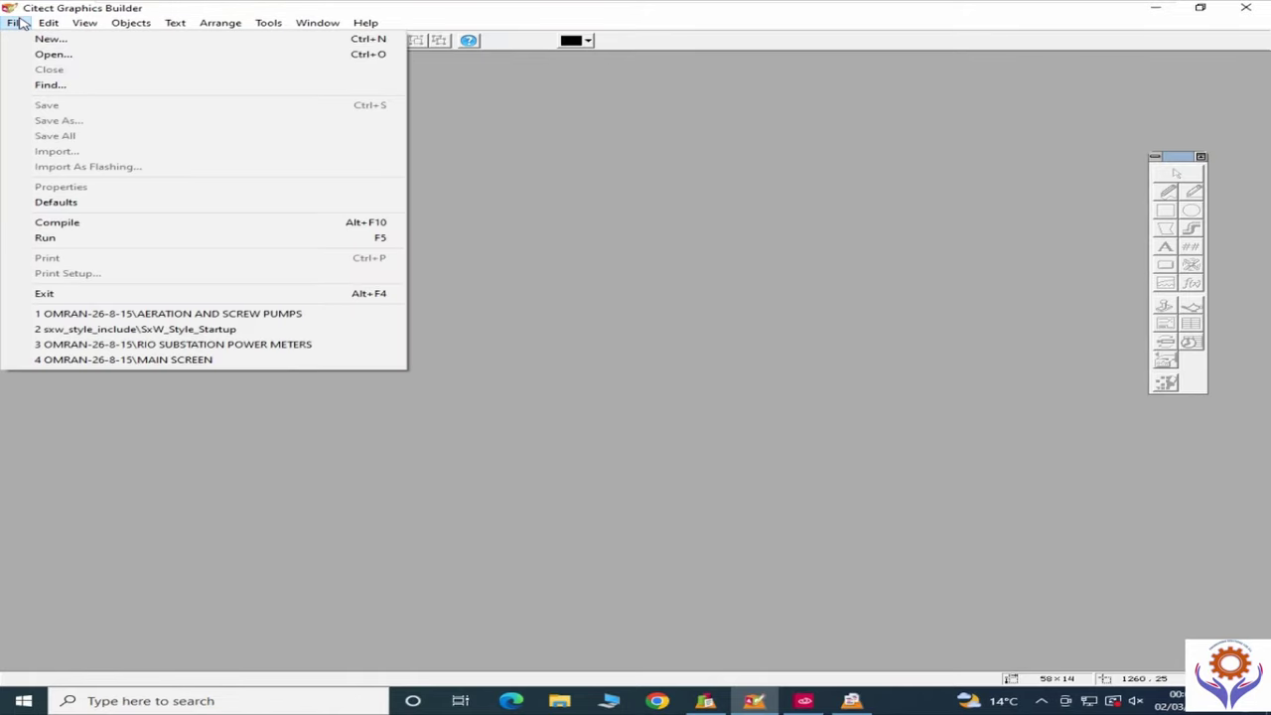
left_click(58, 54)
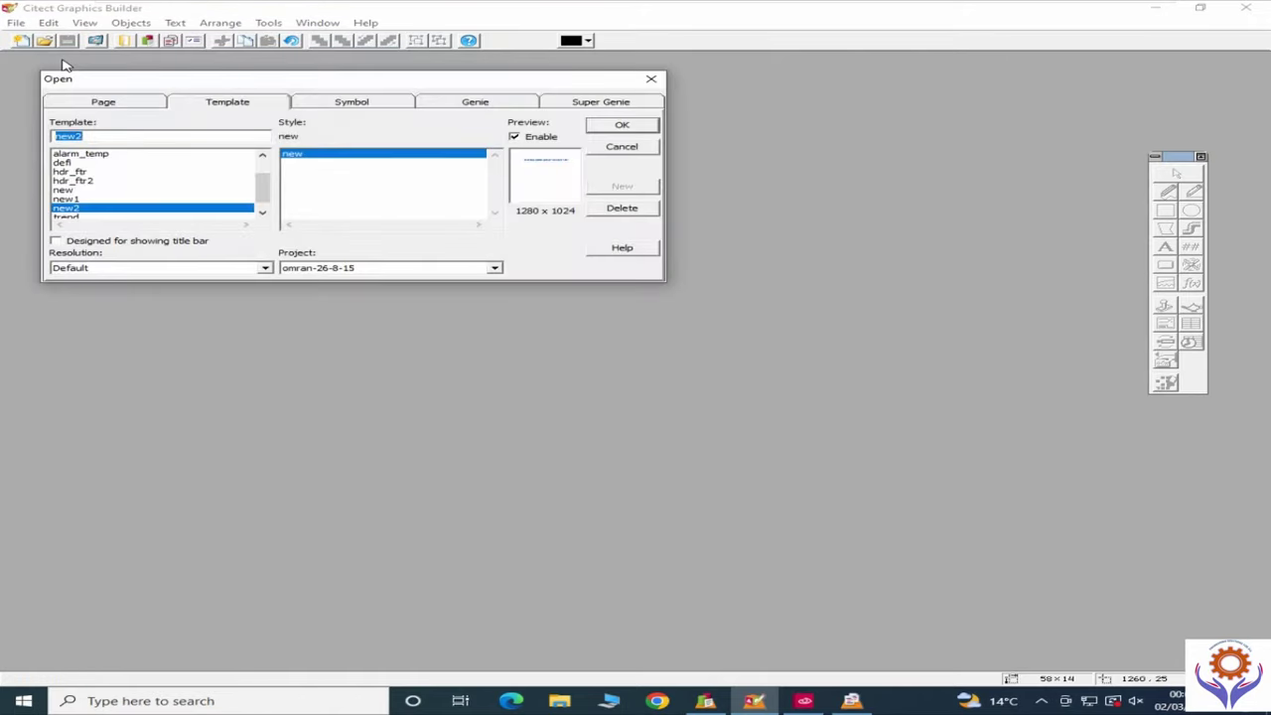
left_click(111, 103)
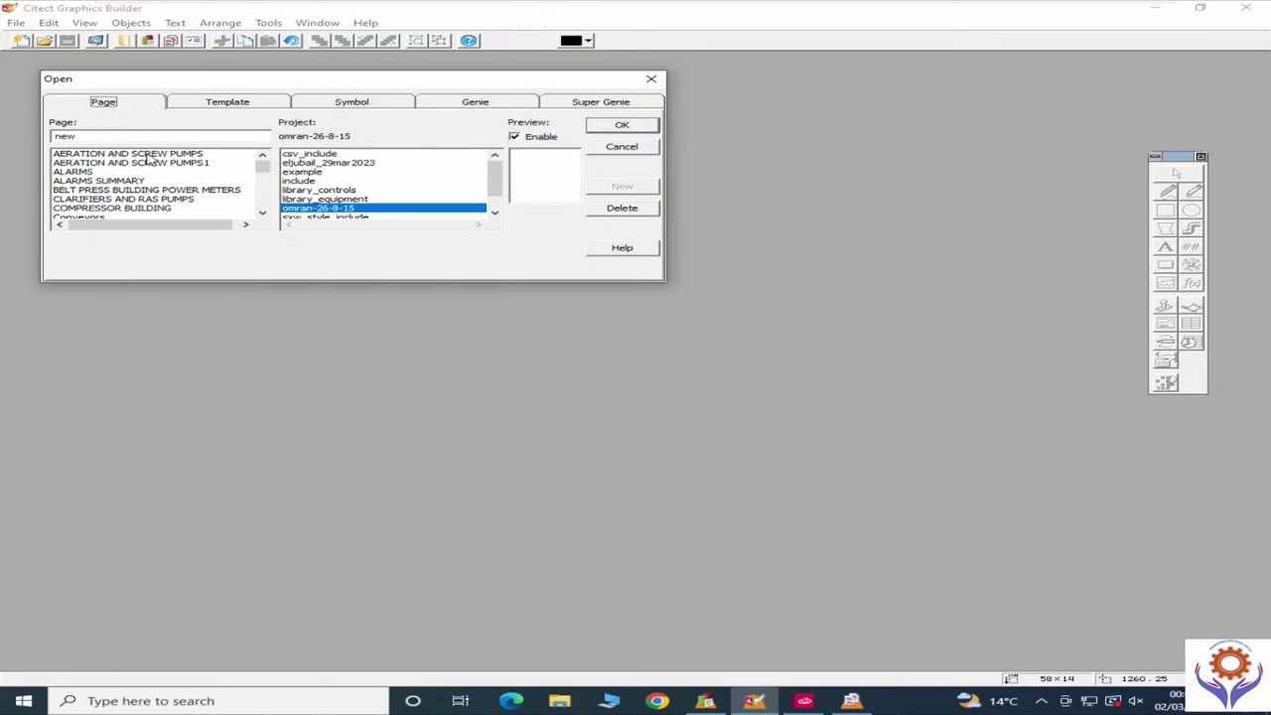
left_click(147, 155)
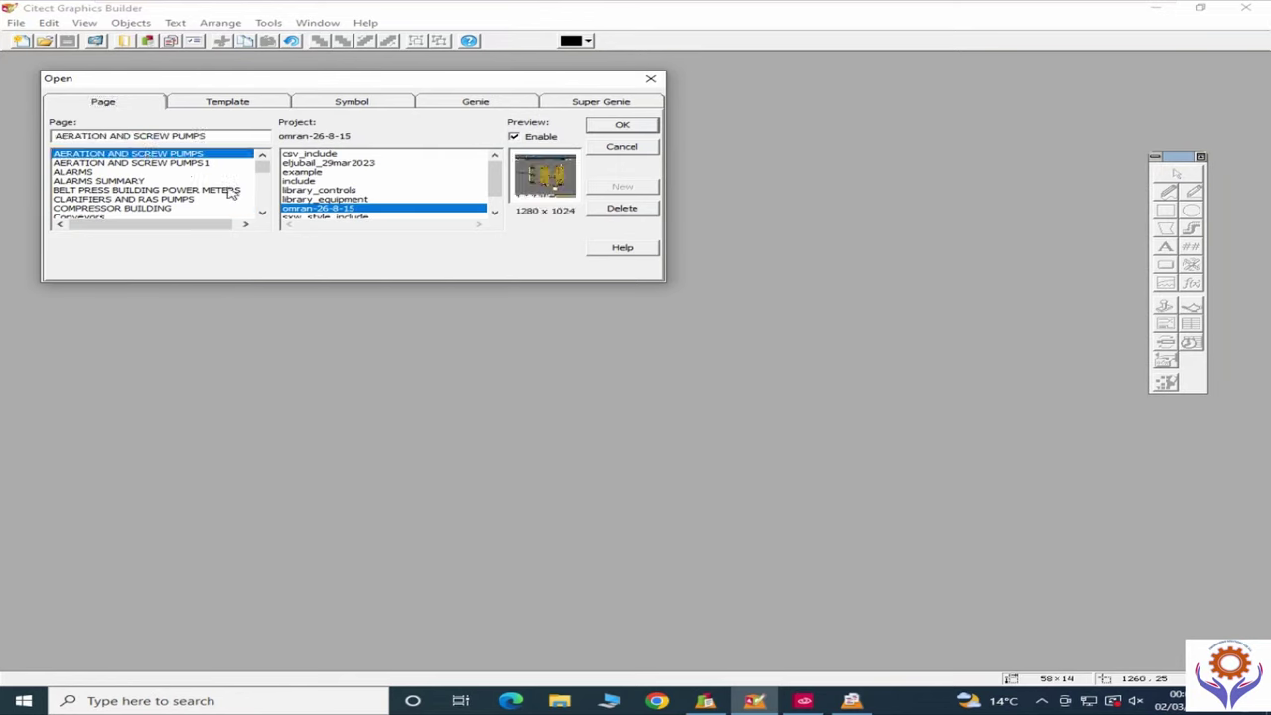
left_click(147, 163)
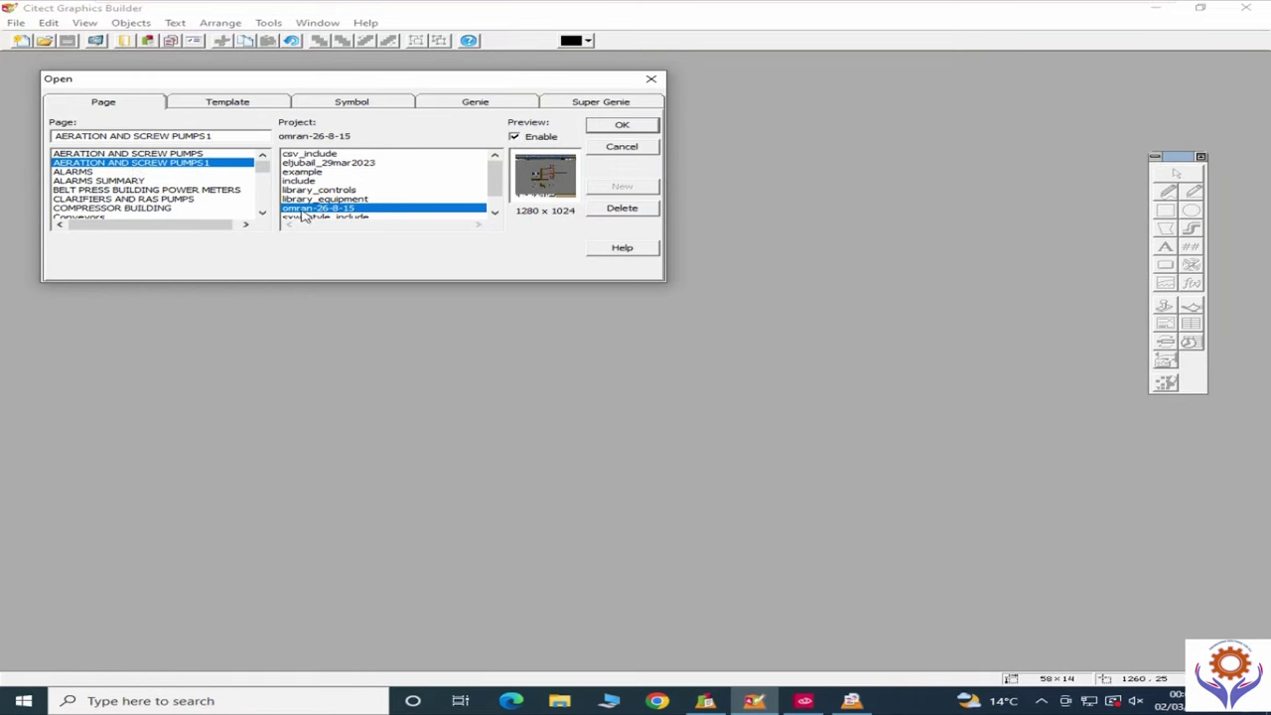
left_click_drag(83, 179, 170, 215)
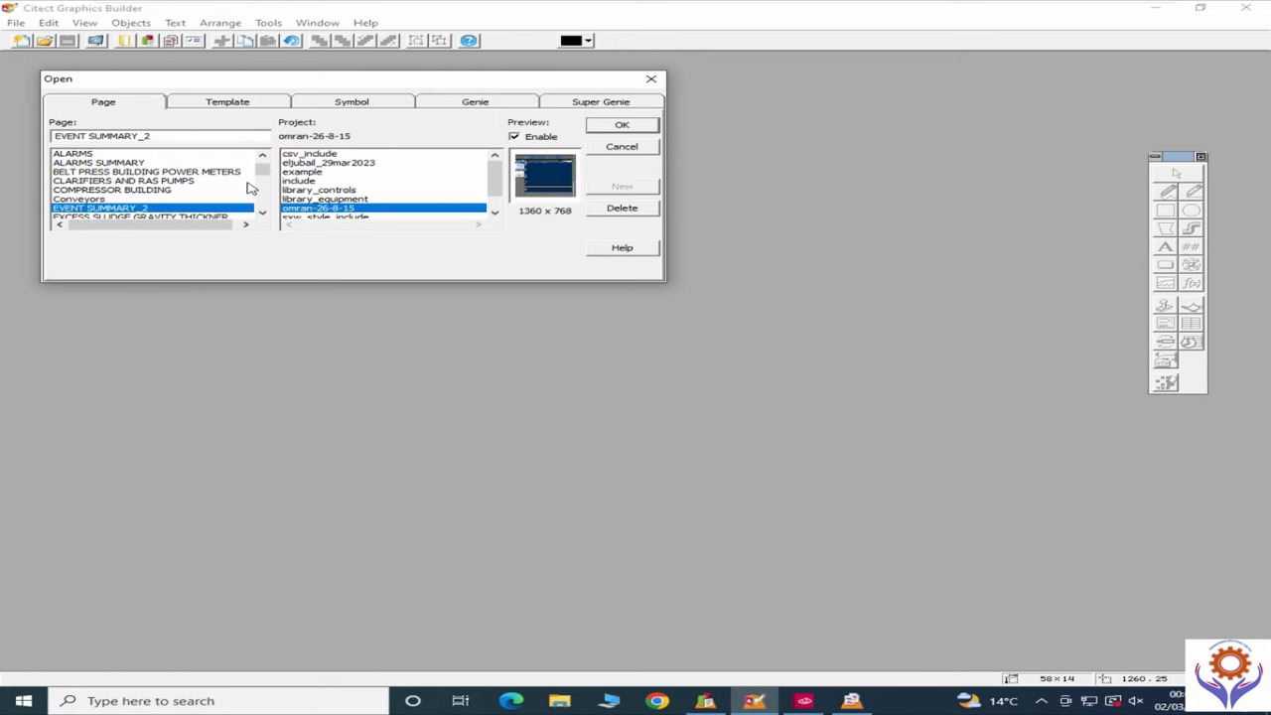
left_click_drag(261, 170, 263, 209)
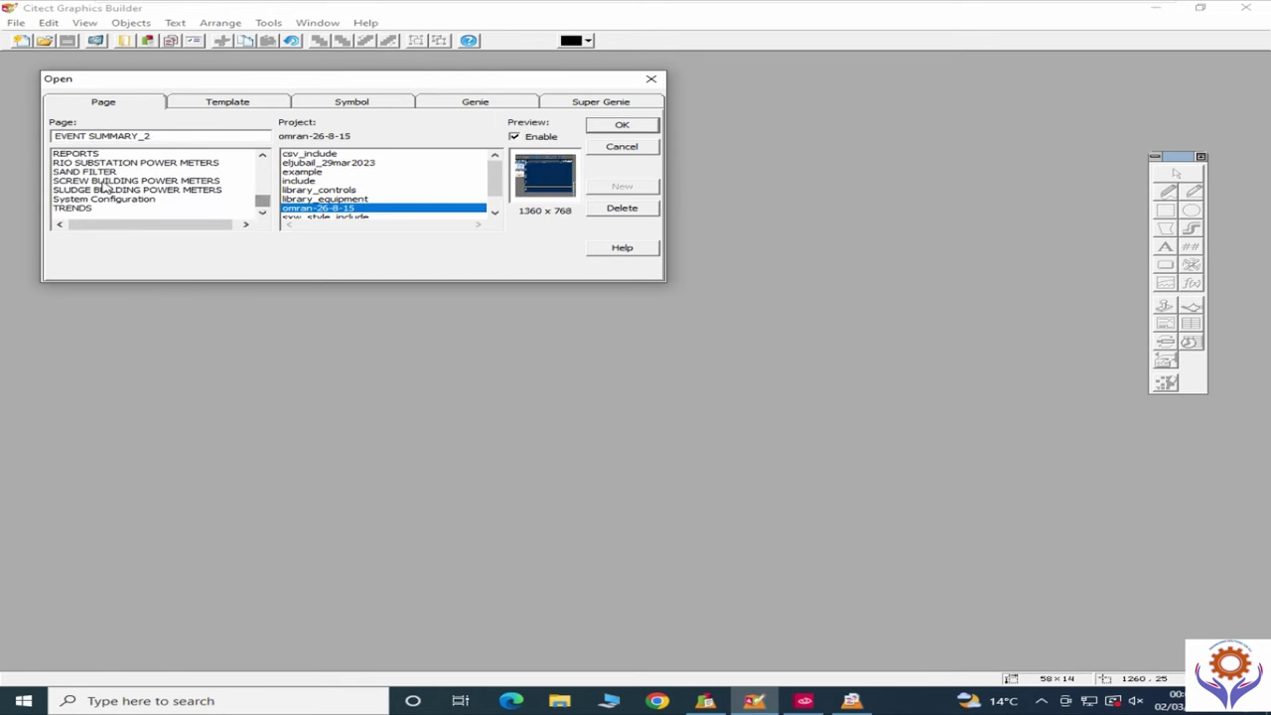
left_click_drag(99, 172, 99, 164)
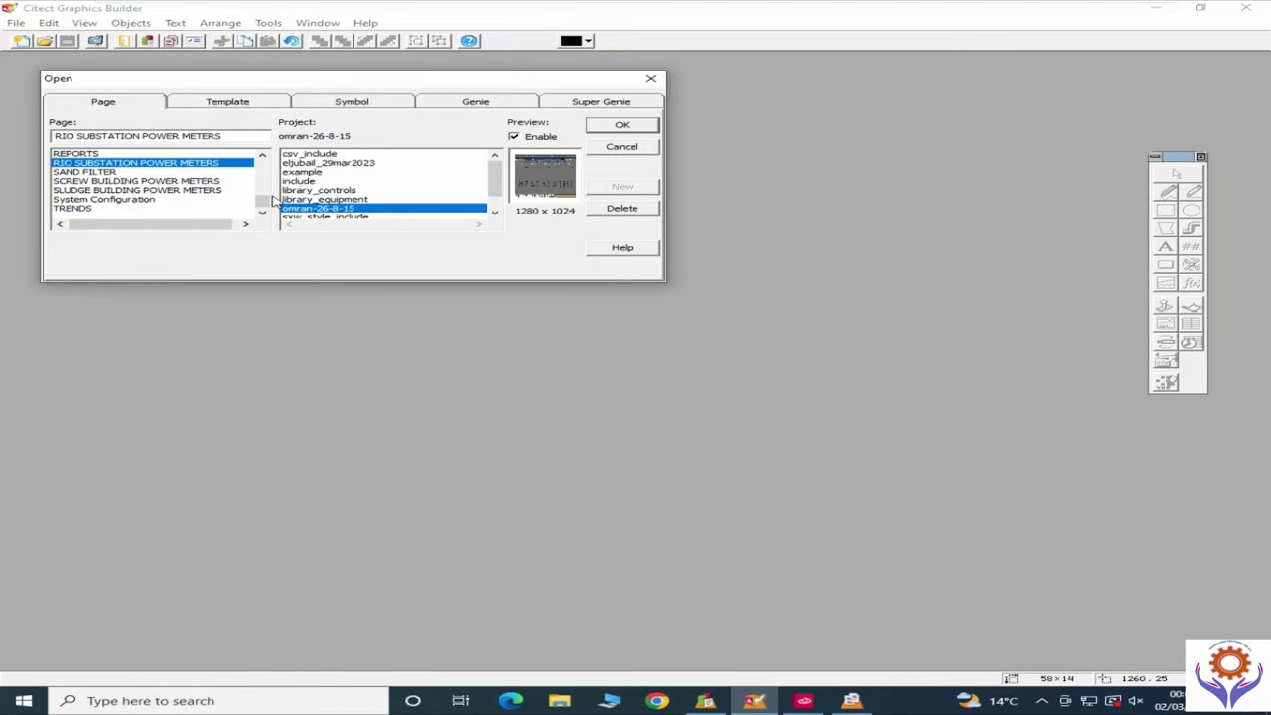
Step: Open the AERATION AND SCREW PUMPS page of the omran-26-8-15 project
left_click_drag(262, 201, 271, 146)
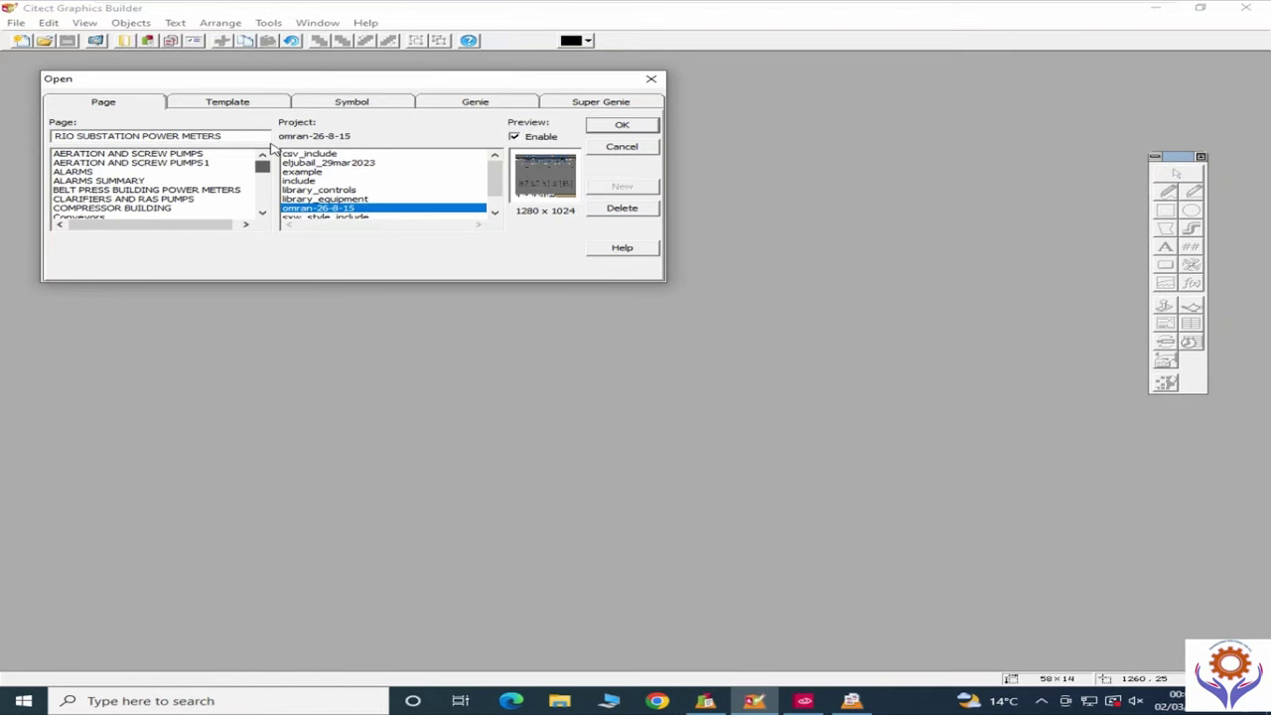
left_click(145, 155)
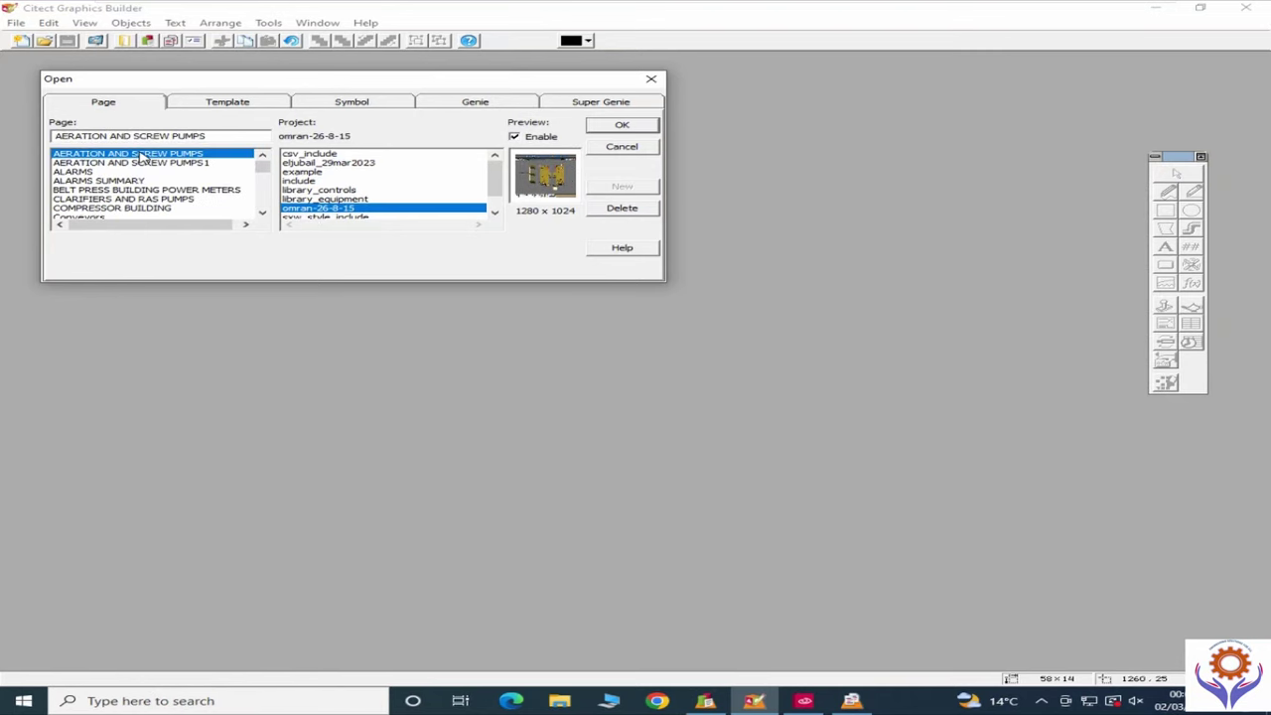
double_click(142, 156)
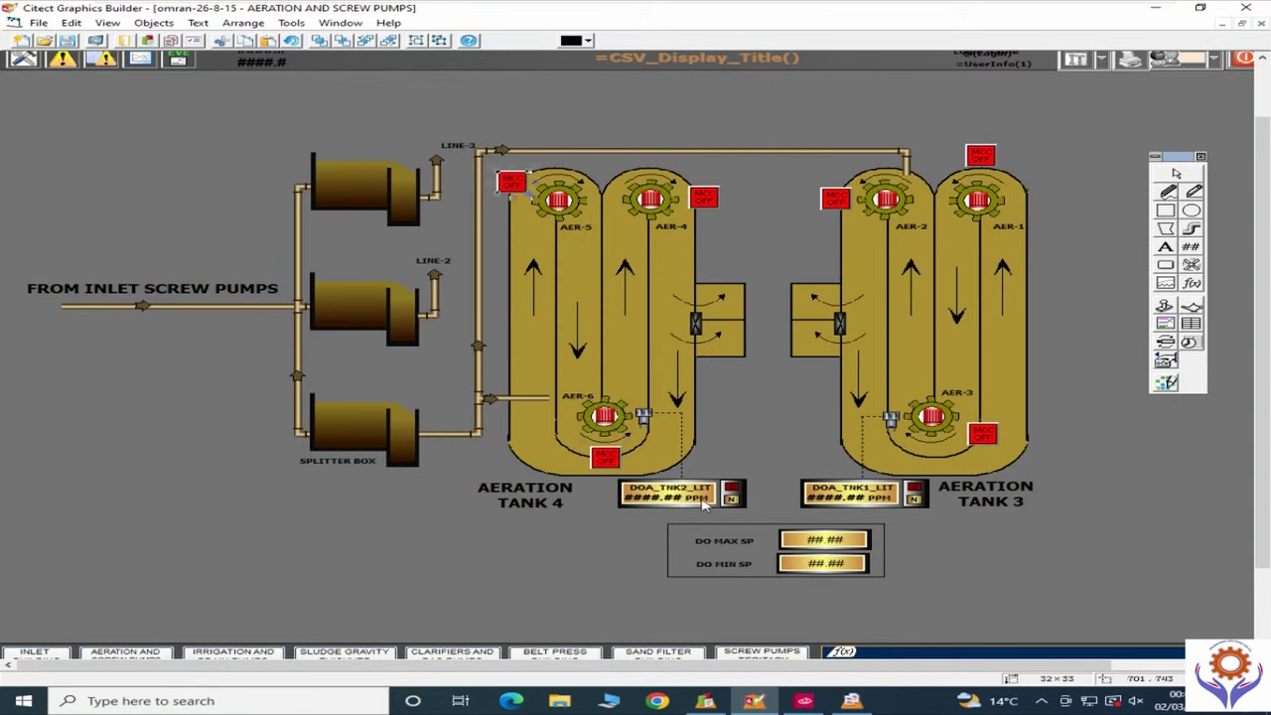
Step: Inspect the instrument name and T1 tag of the DOA_TNK2_LIT analog indicator below Aeration Tank 4, and close its properties without changes
double_click(672, 503)
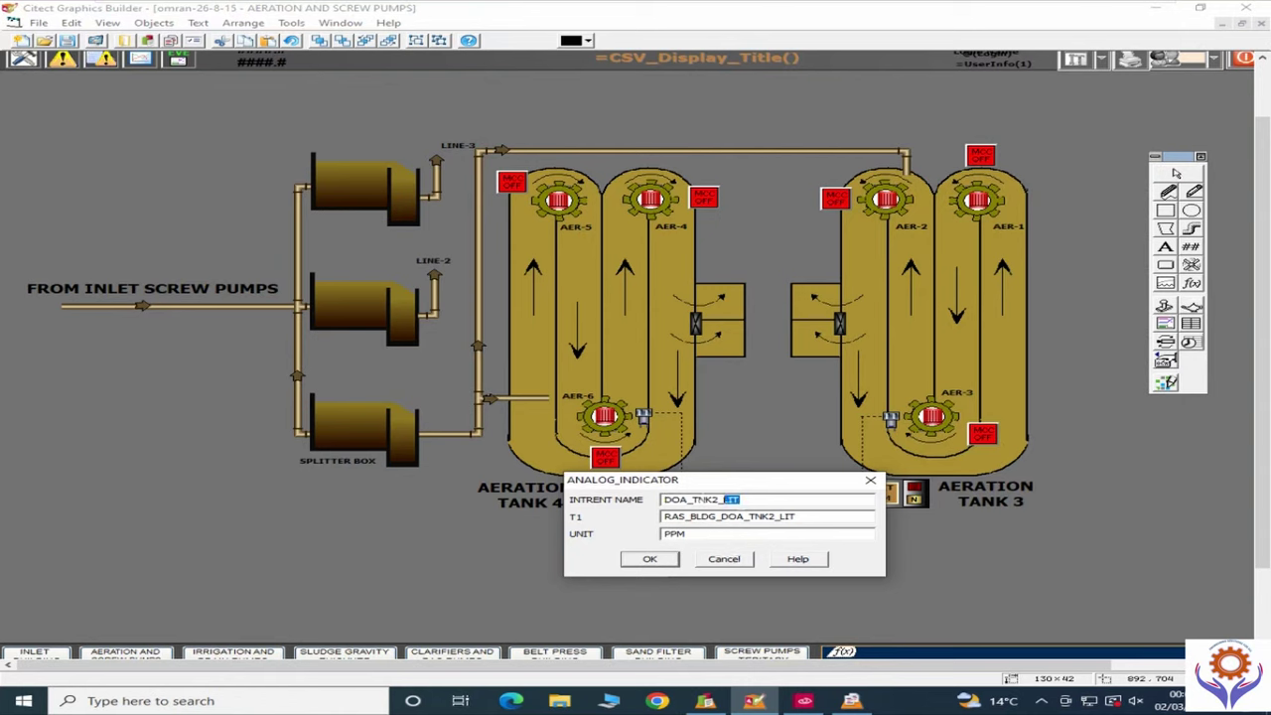
key("shift+Home")
left_click_drag(797, 517, 663, 516)
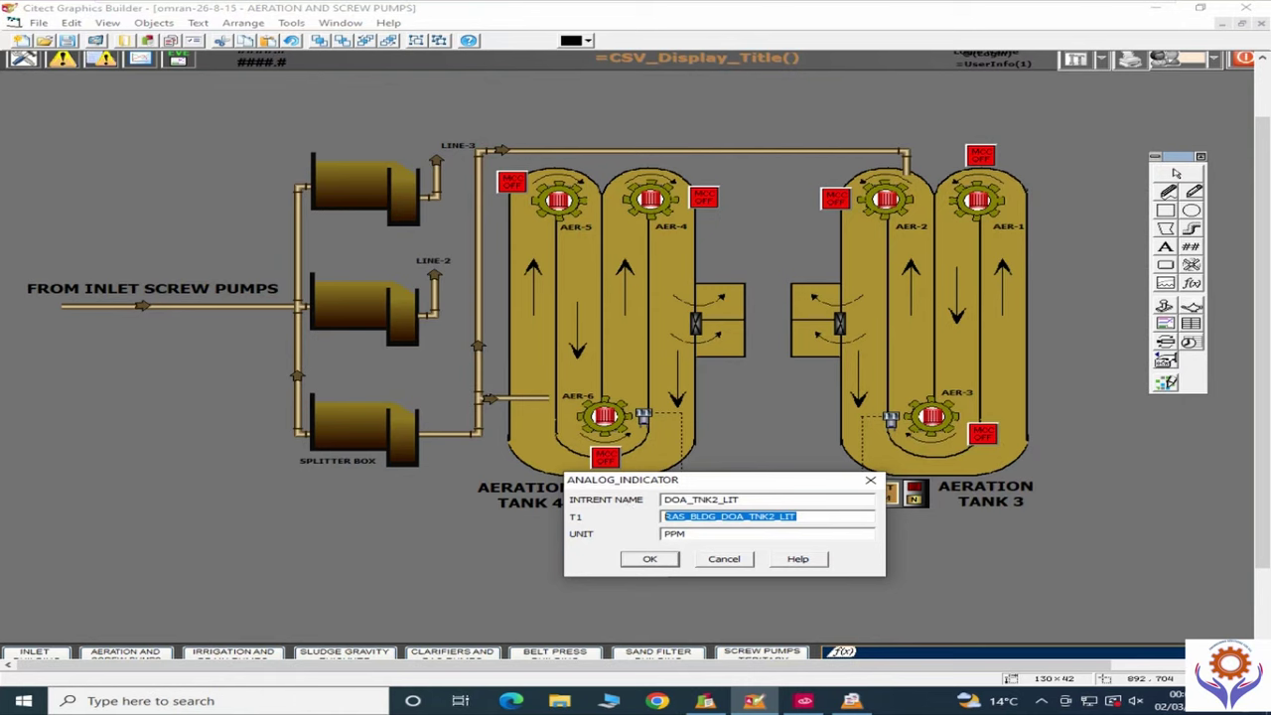
key("shift+Tab")
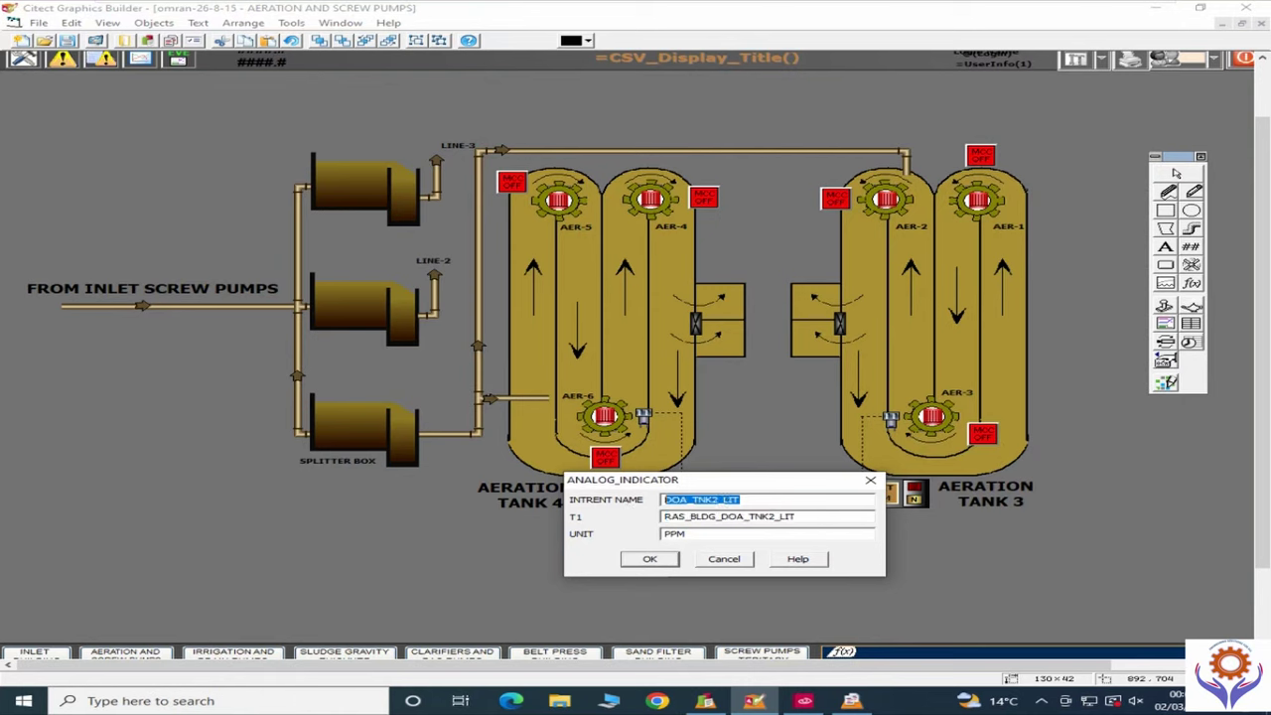
left_click(722, 560)
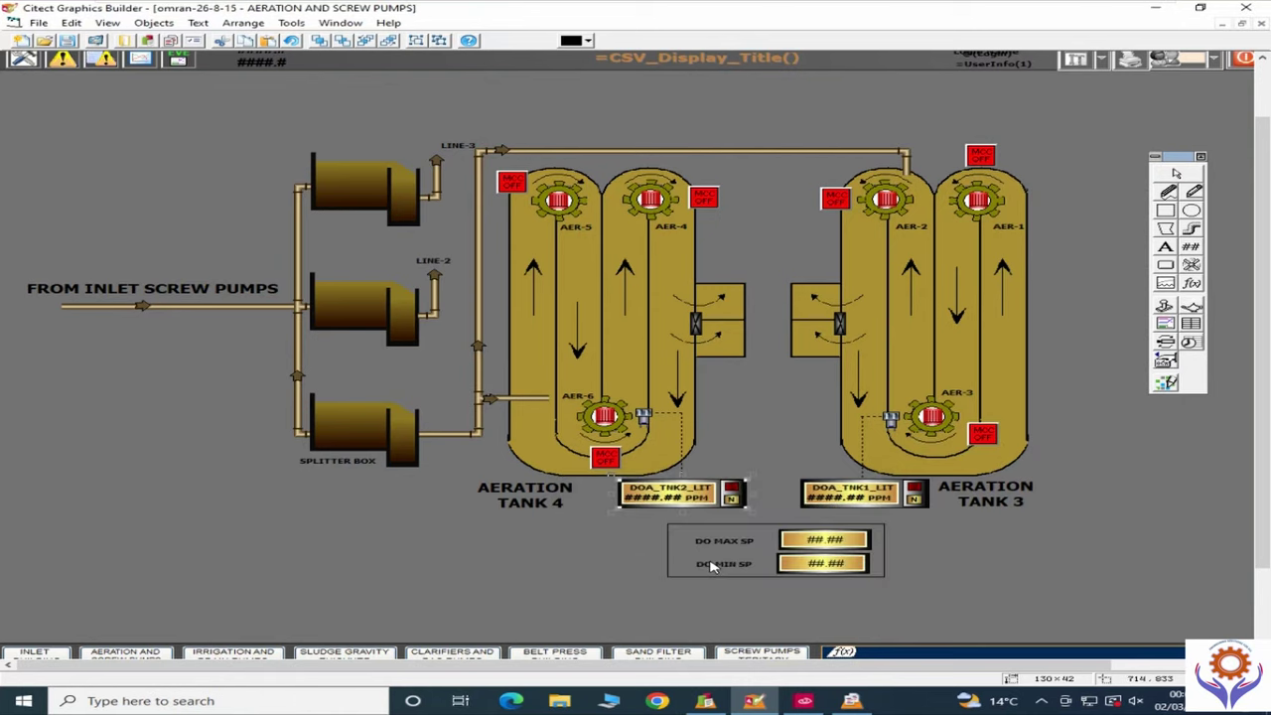
Step: Inspect the tag and name parameters of the AER-6 aerator motor in Aeration Tank 4 without changing them
double_click(608, 427)
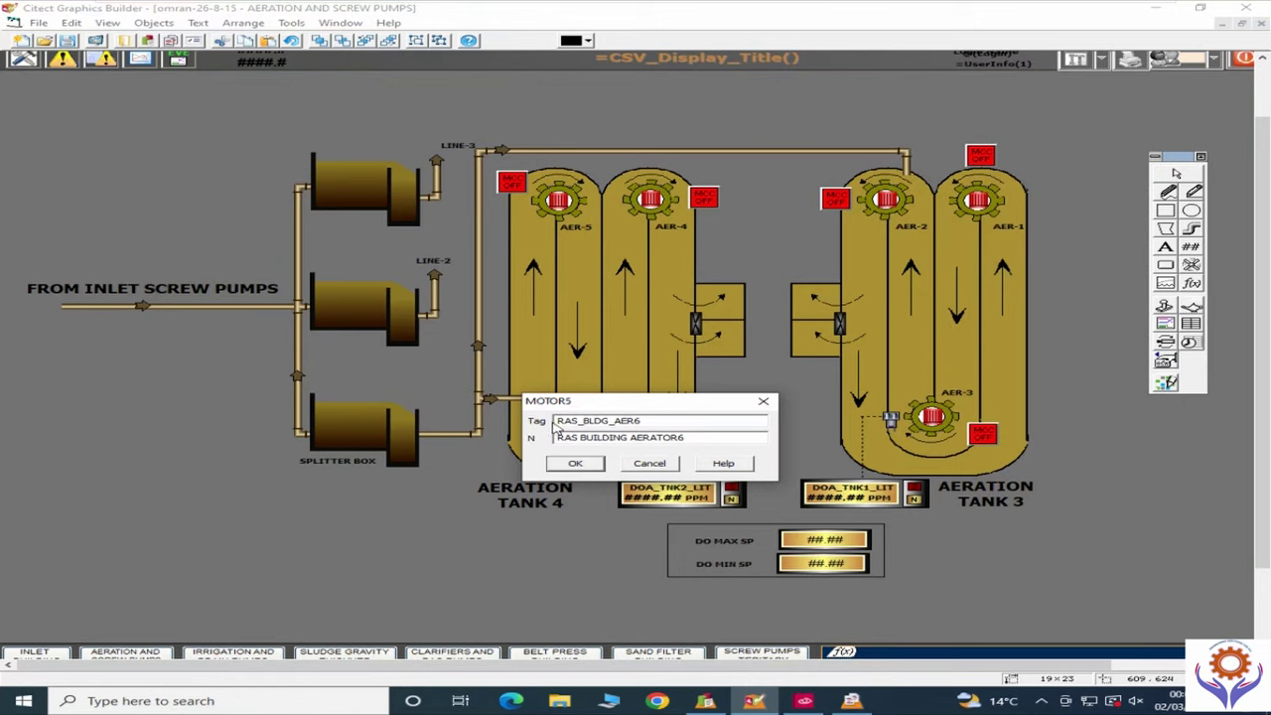
left_click_drag(685, 437, 563, 437)
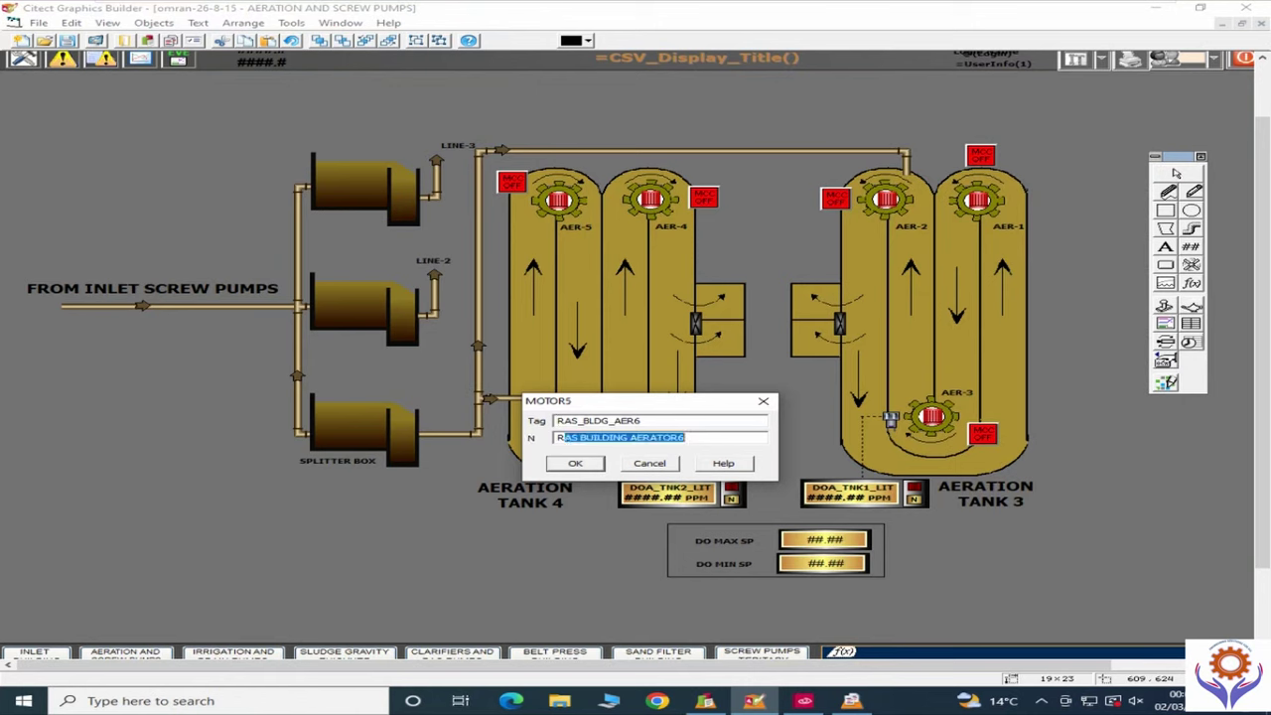
left_click(663, 464)
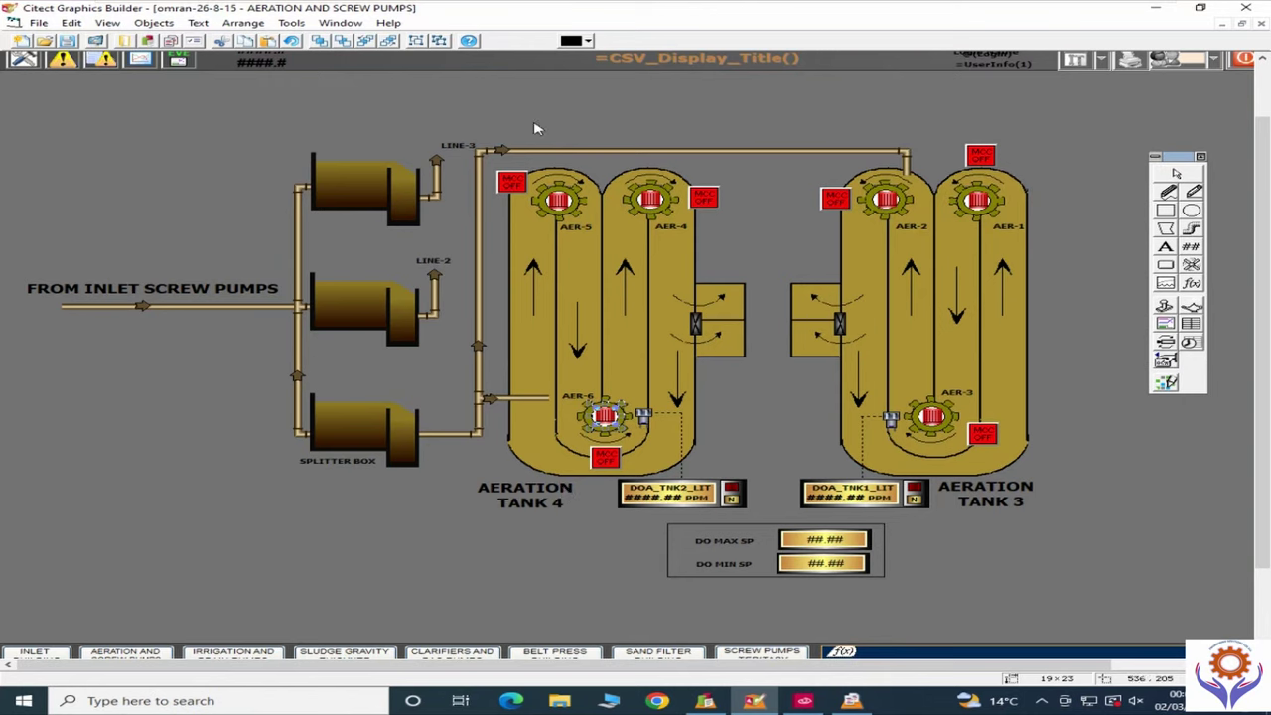
double_click(604, 418)
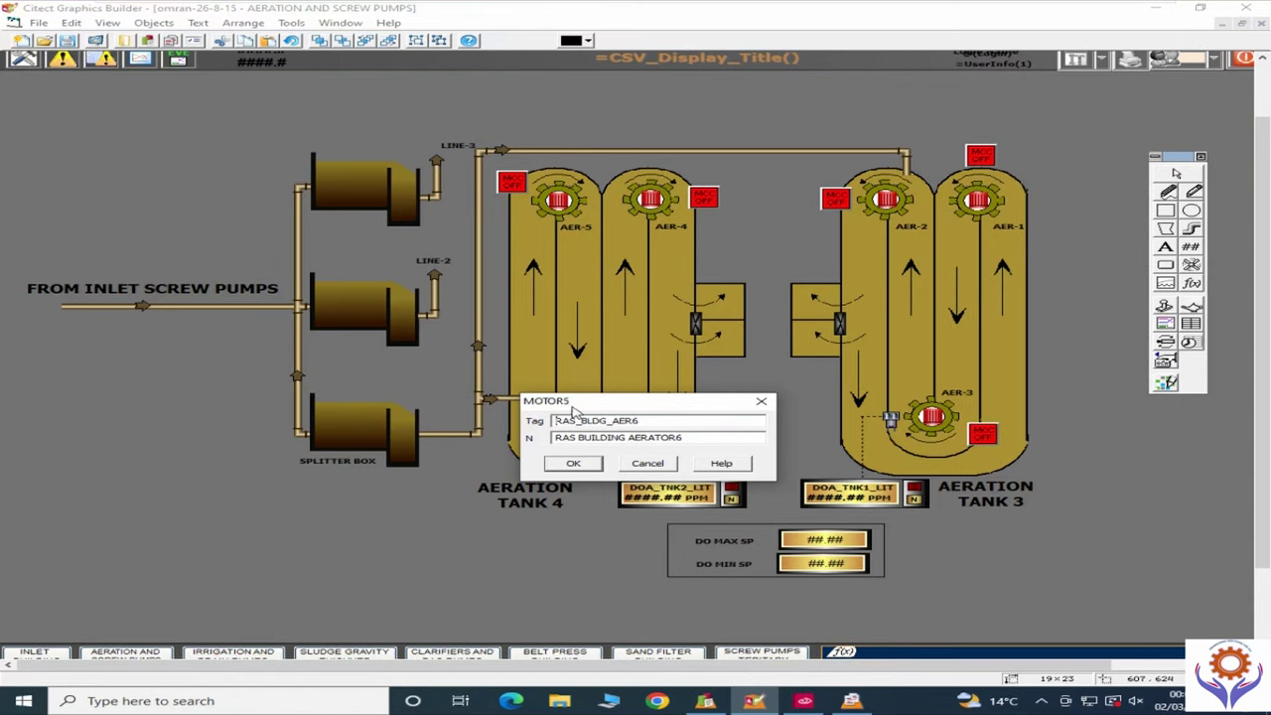
left_click(648, 464)
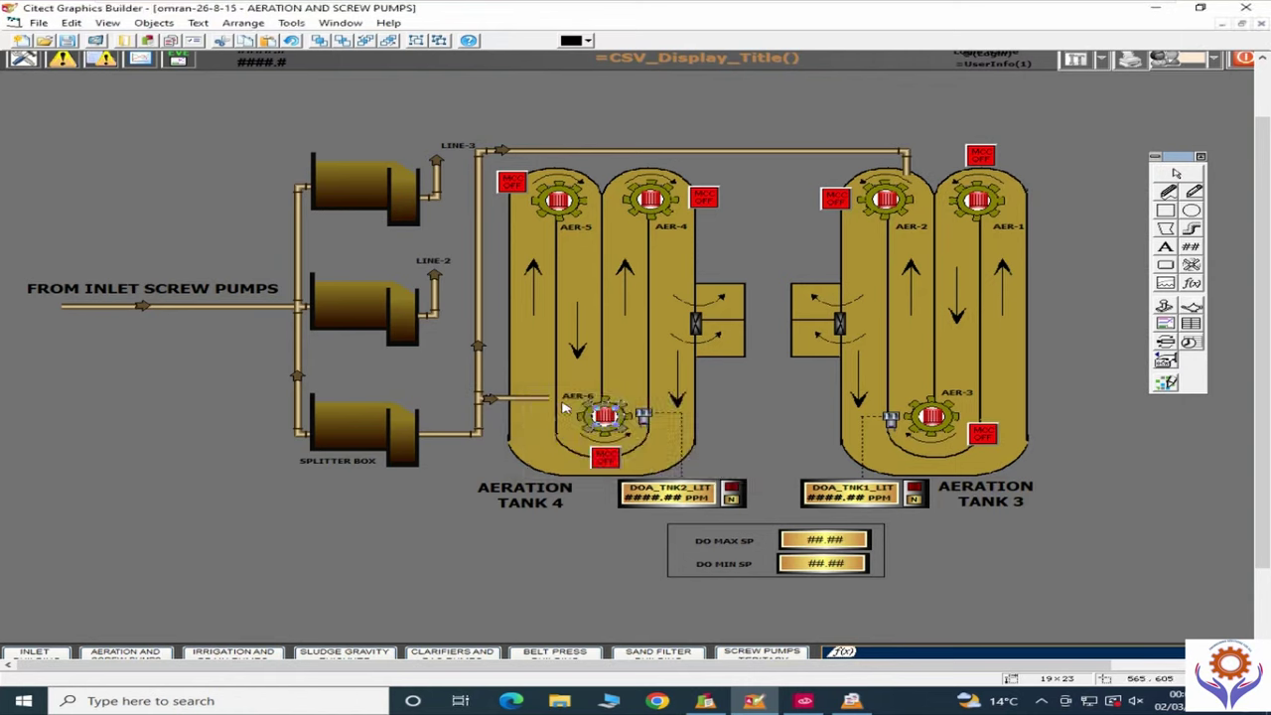
Step: Preview the omran-26-8-15 project's page templates, including new1, defi, alarm, alarm_temp and hdr_ftr, without opening any
left_click(39, 23)
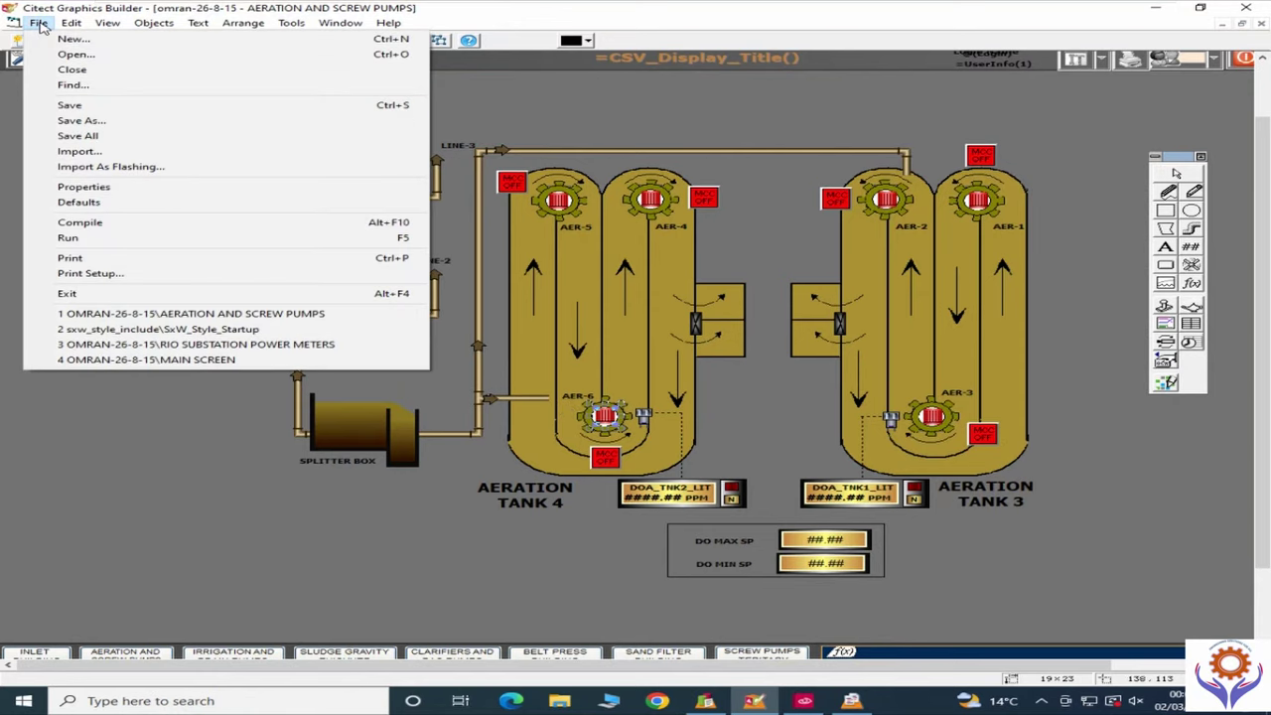
left_click(76, 53)
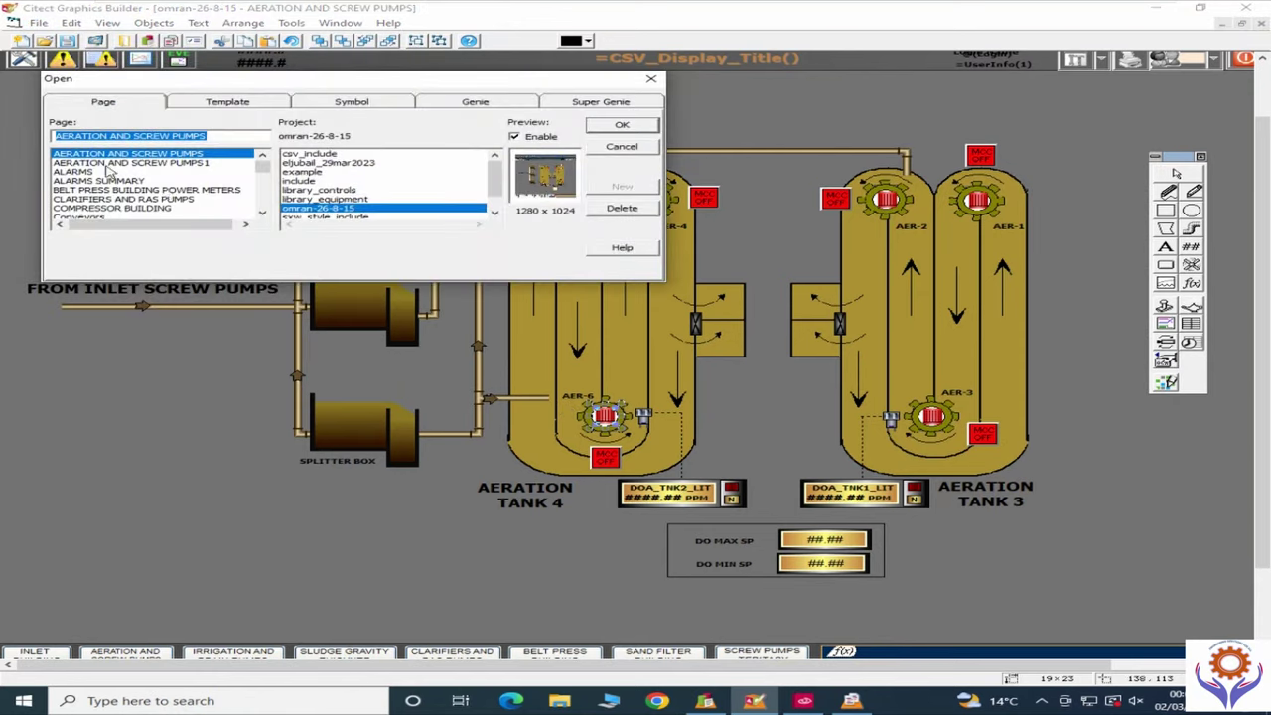
mouse_move(262, 167)
left_mouse_down()
mouse_move(261, 190)
mouse_move(258, 161)
left_mouse_up()
left_click(207, 105)
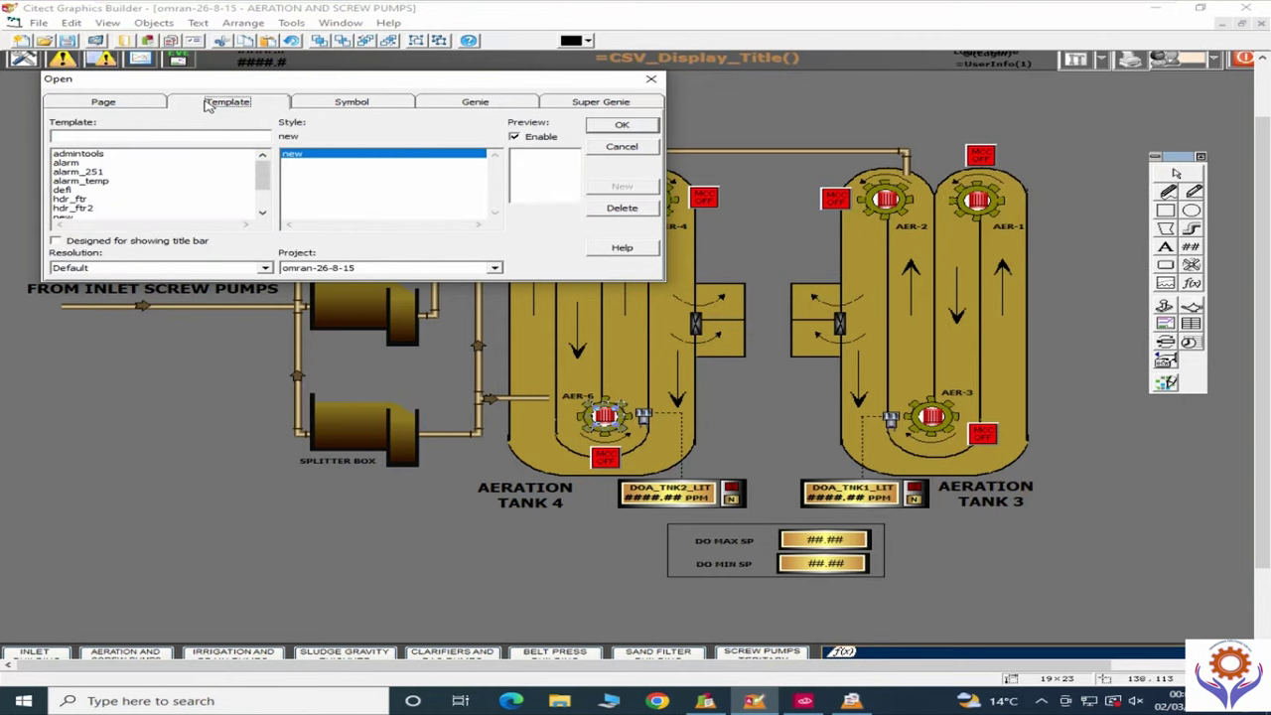
left_click_drag(263, 179, 263, 208)
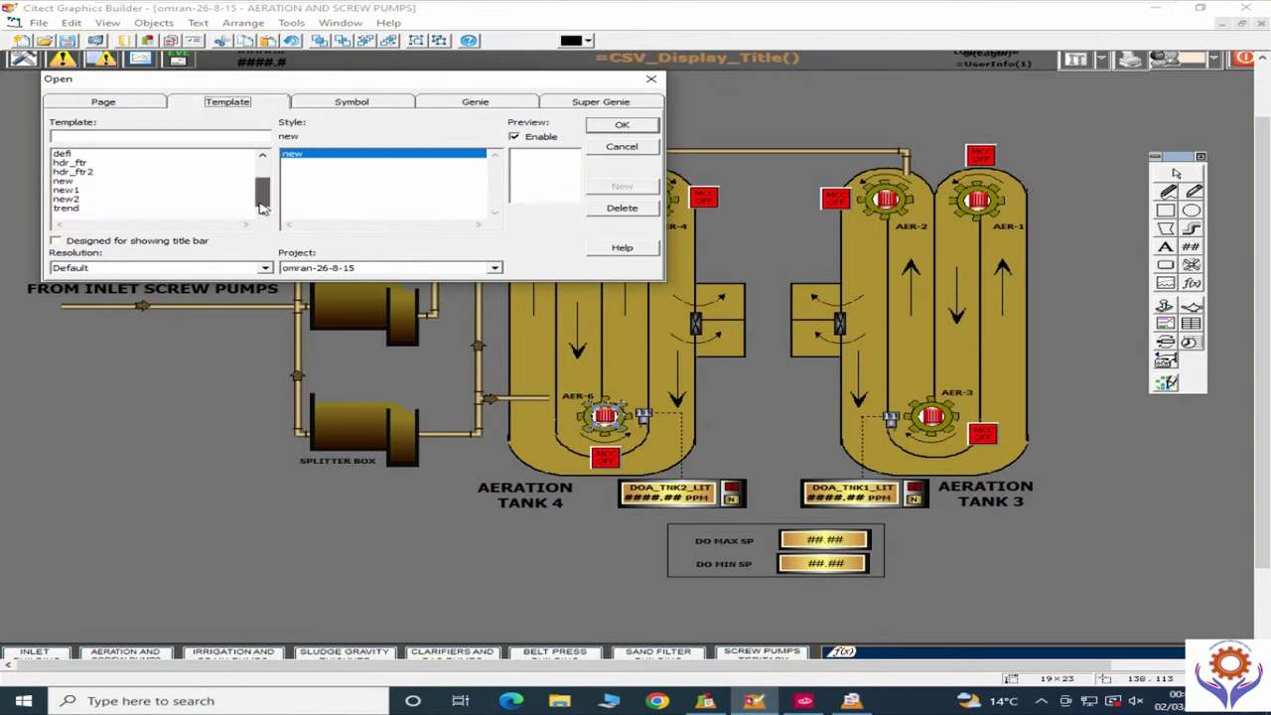
left_click(67, 199)
left_click(67, 190)
left_click(70, 162)
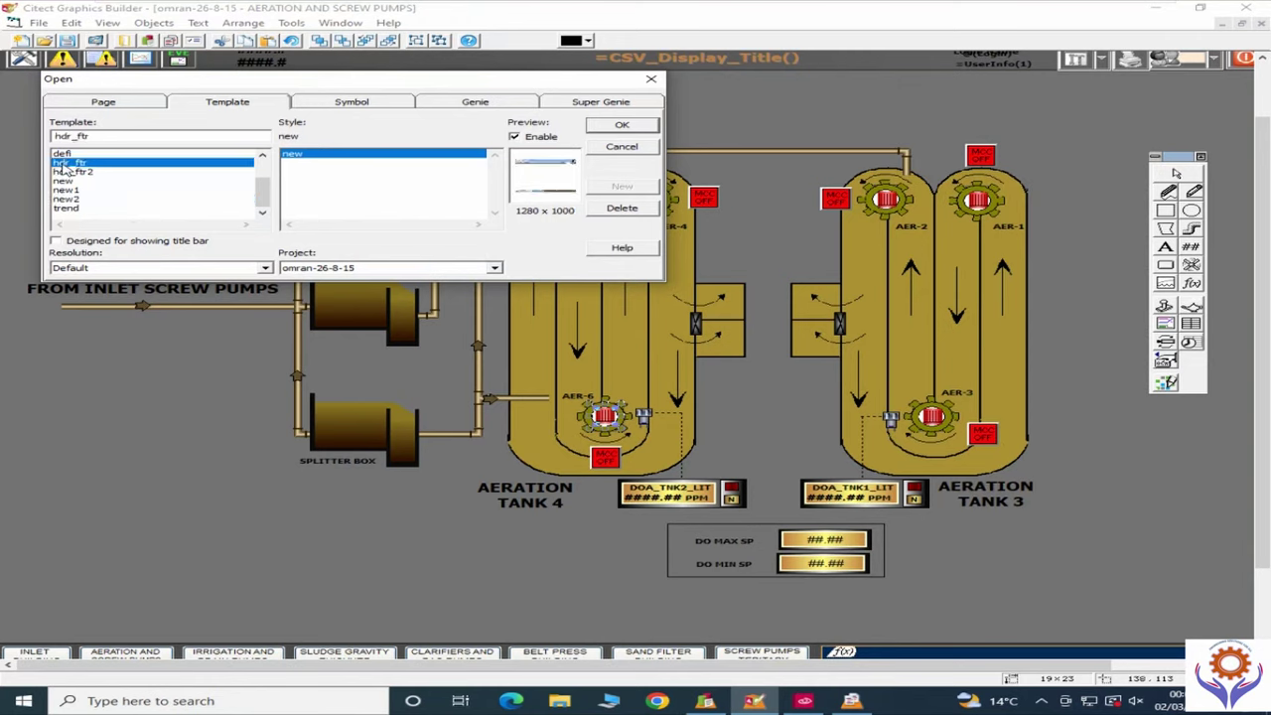
left_click(62, 153)
scroll(262, 199, "up", 2)
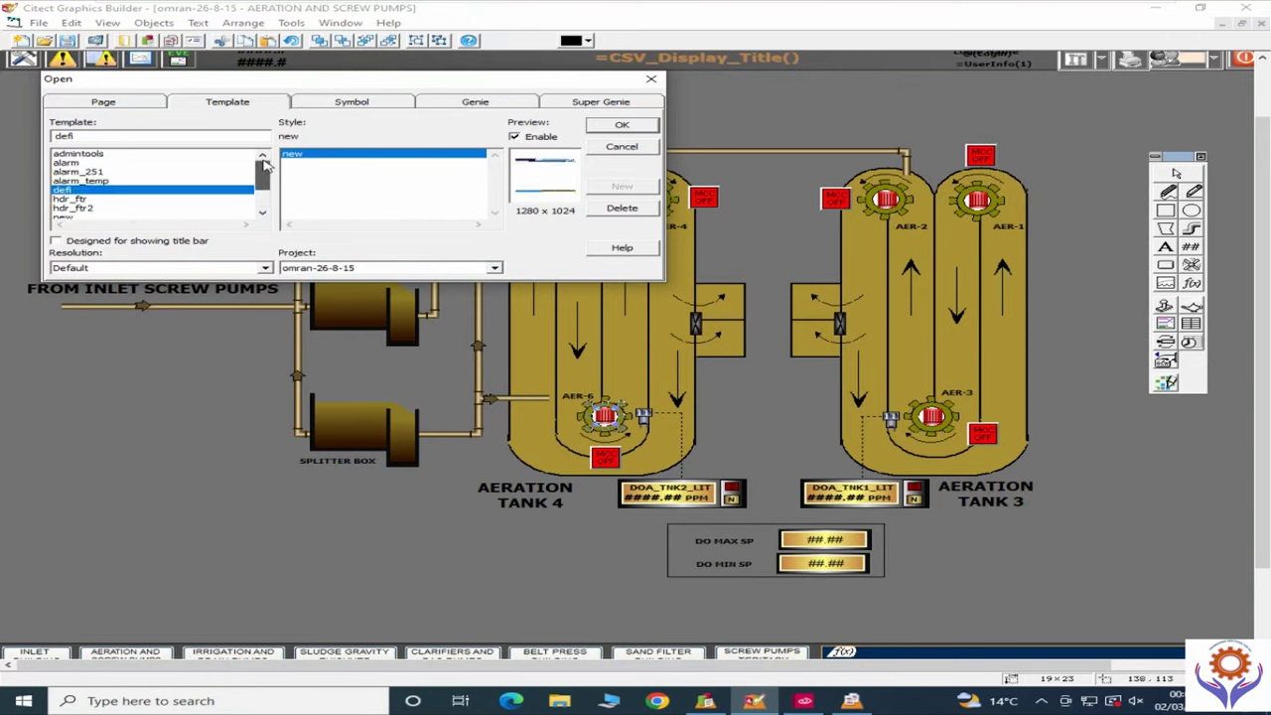
left_click(80, 157)
left_click(80, 163)
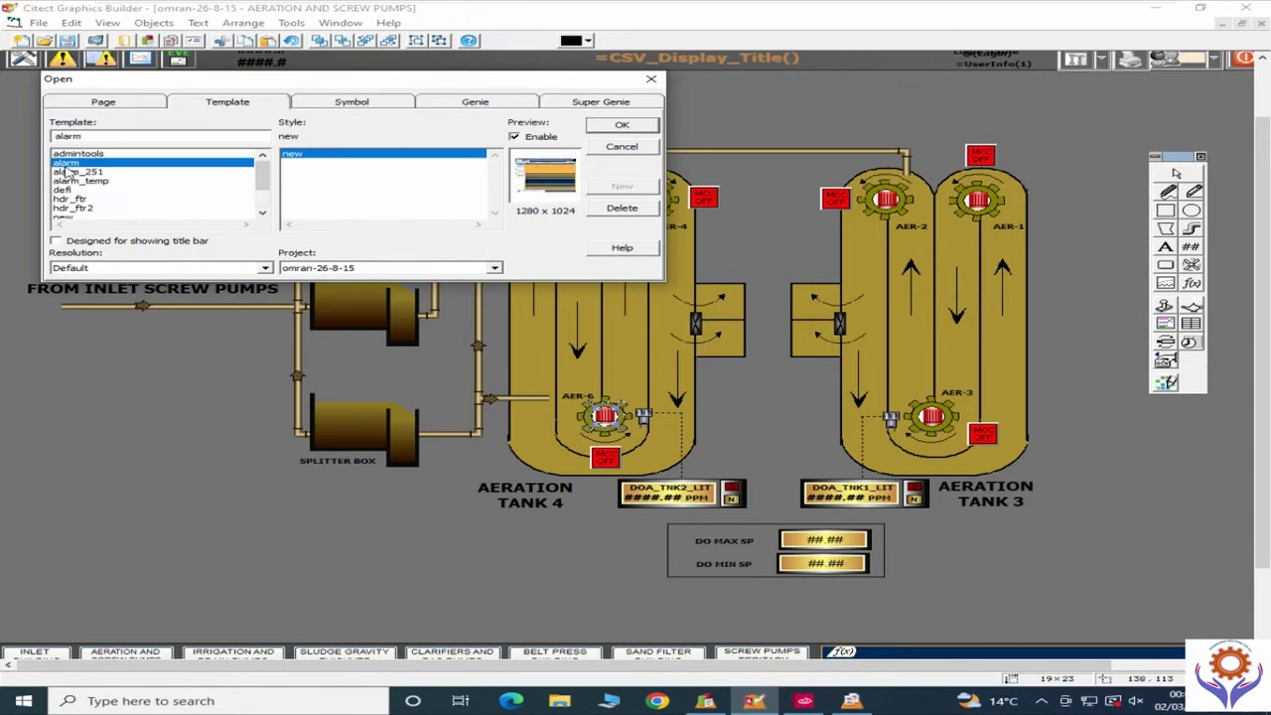
left_click(70, 181)
left_click(70, 199)
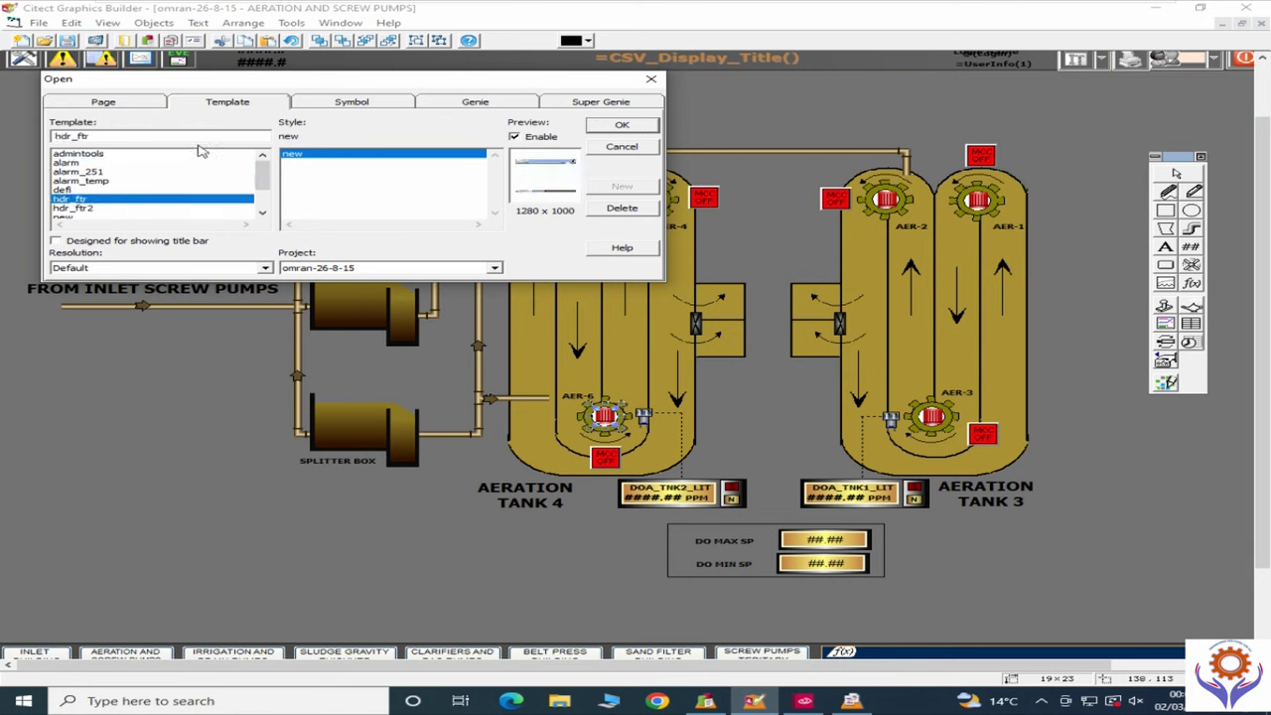
Step: Preview the wide symbols at the end of the project's agitator symbol library, including wide_grey_pos3 and wide_green_pos3
left_click(351, 104)
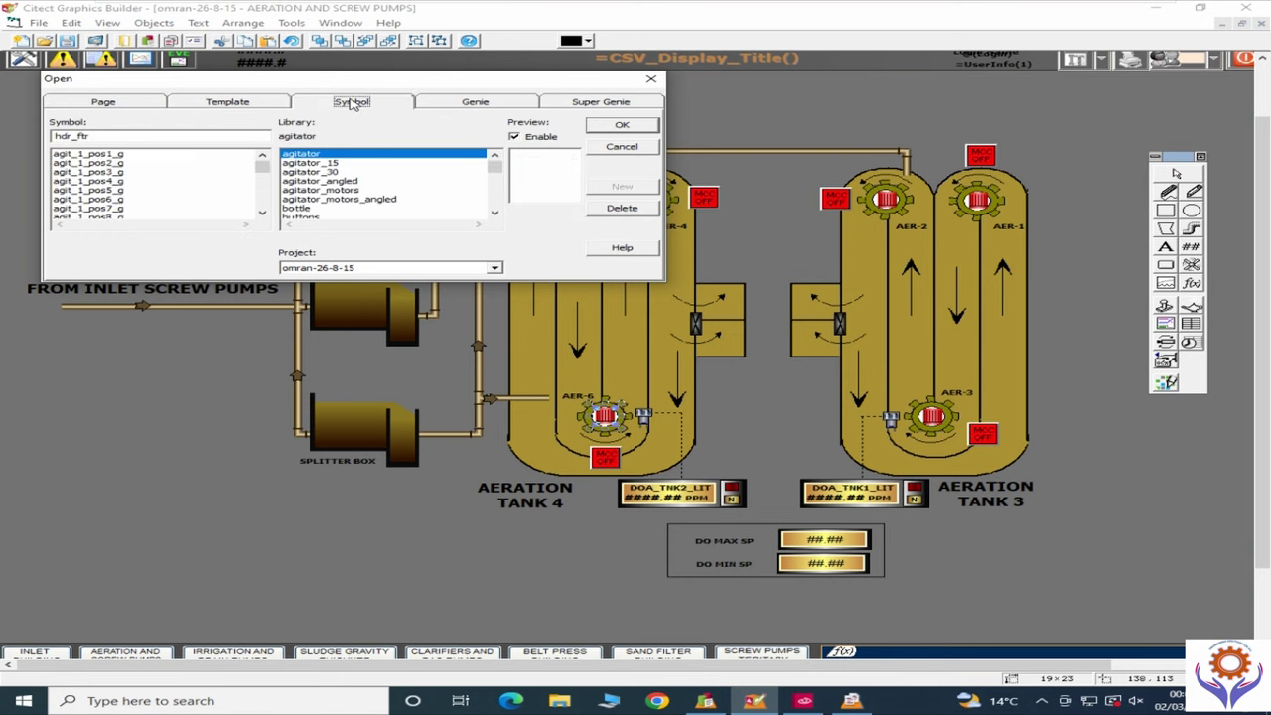
left_click_drag(264, 170, 266, 214)
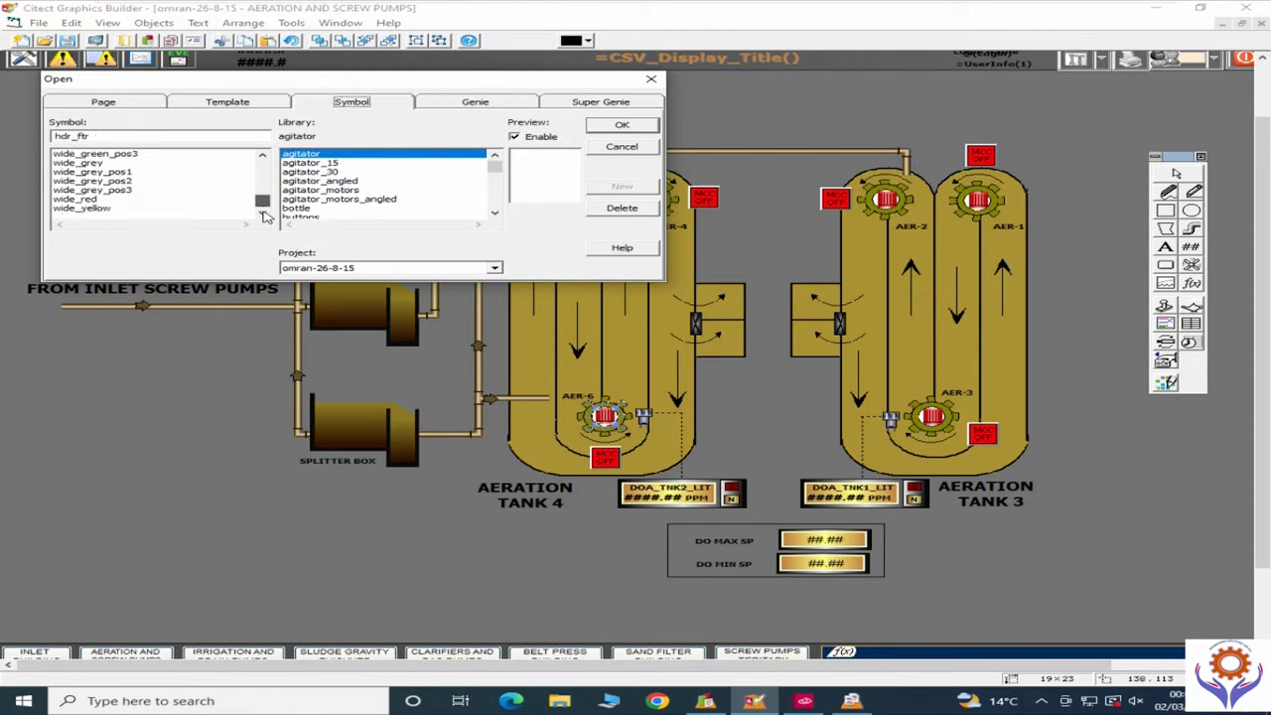
left_click(99, 209)
left_click(93, 199)
left_click(88, 190)
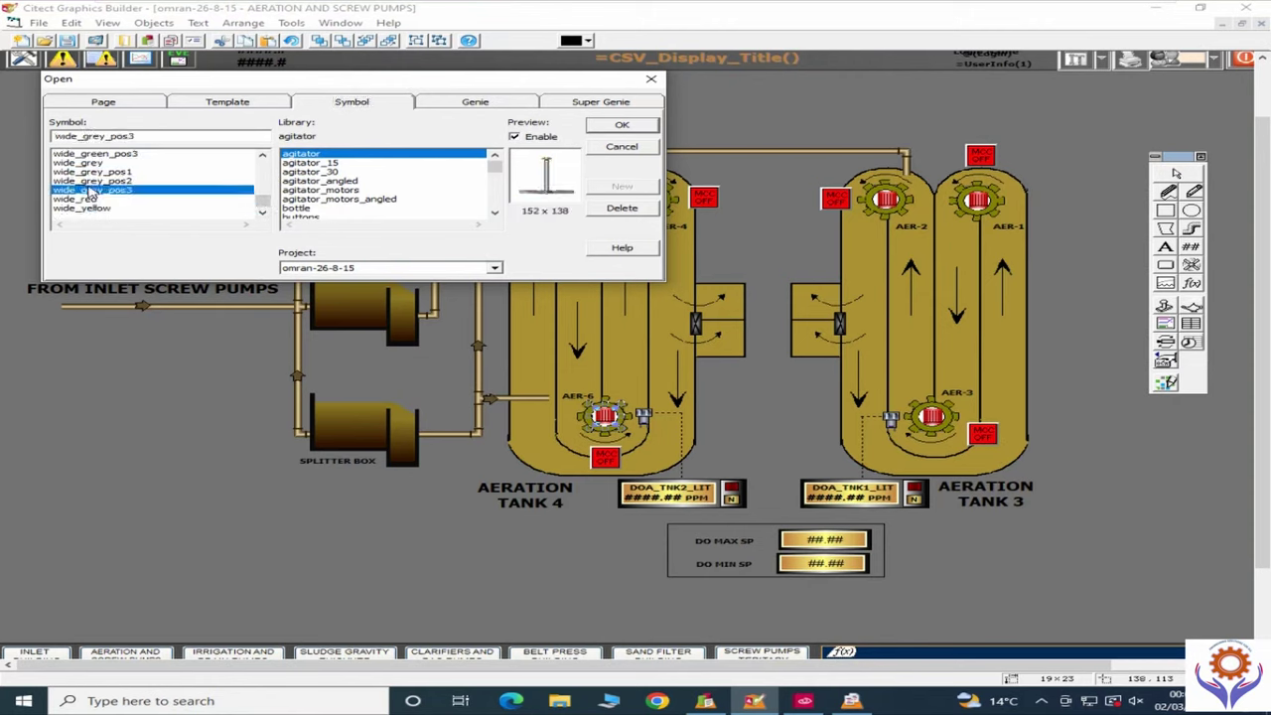
left_click(85, 172)
left_click(87, 154)
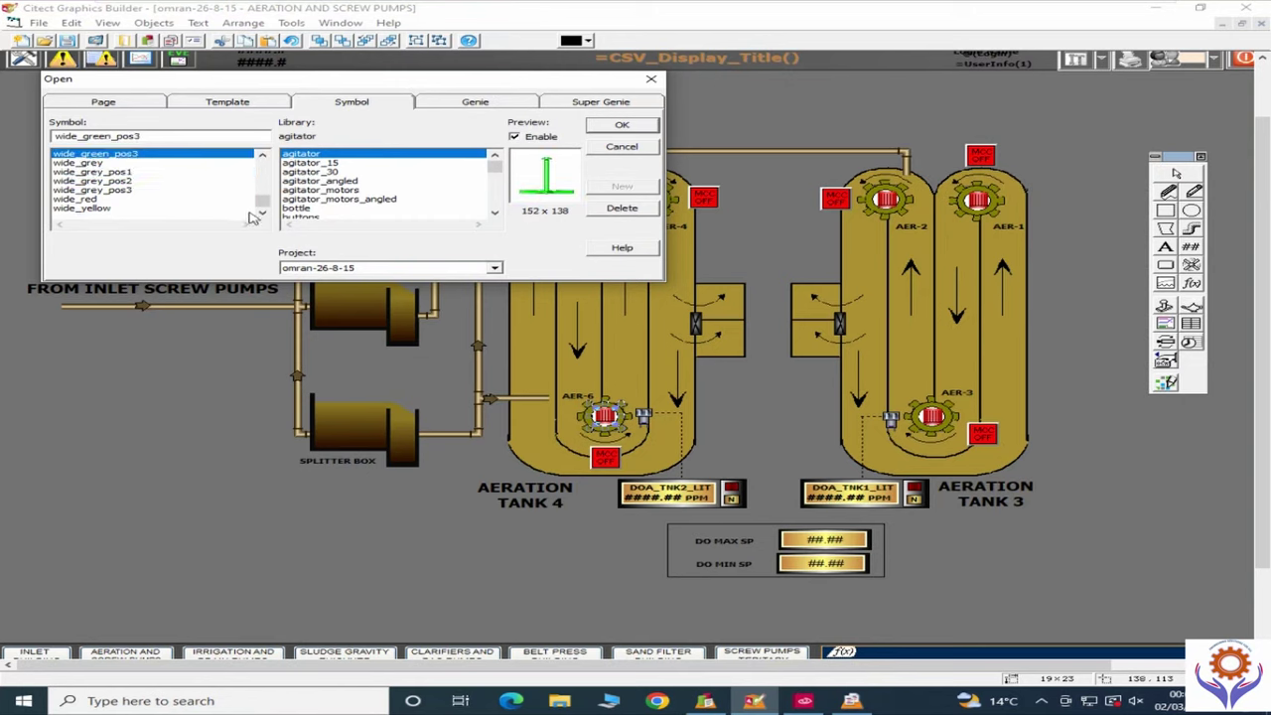
Step: Preview the agit_1 symbols at the start of the agitator library, and list the symbols in the agitator_angled library
left_click_drag(264, 204, 265, 165)
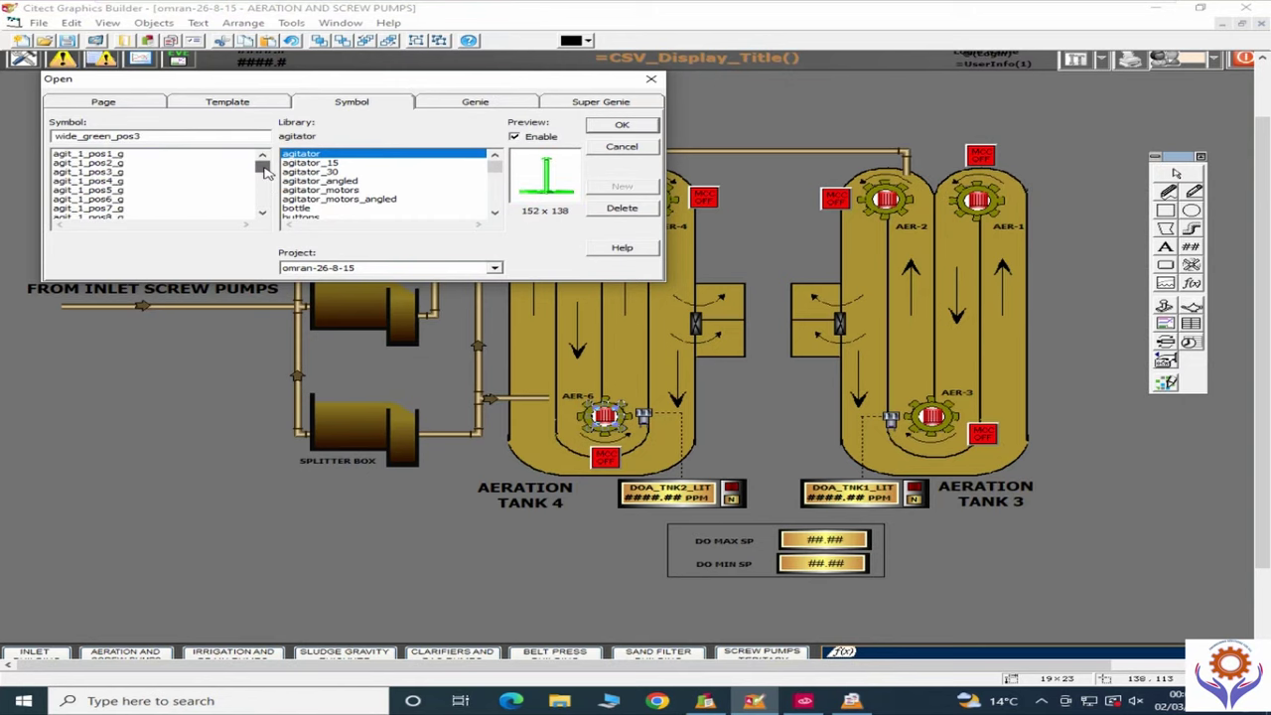
left_click(107, 173)
left_click(95, 155)
left_click(101, 189)
left_click(99, 209)
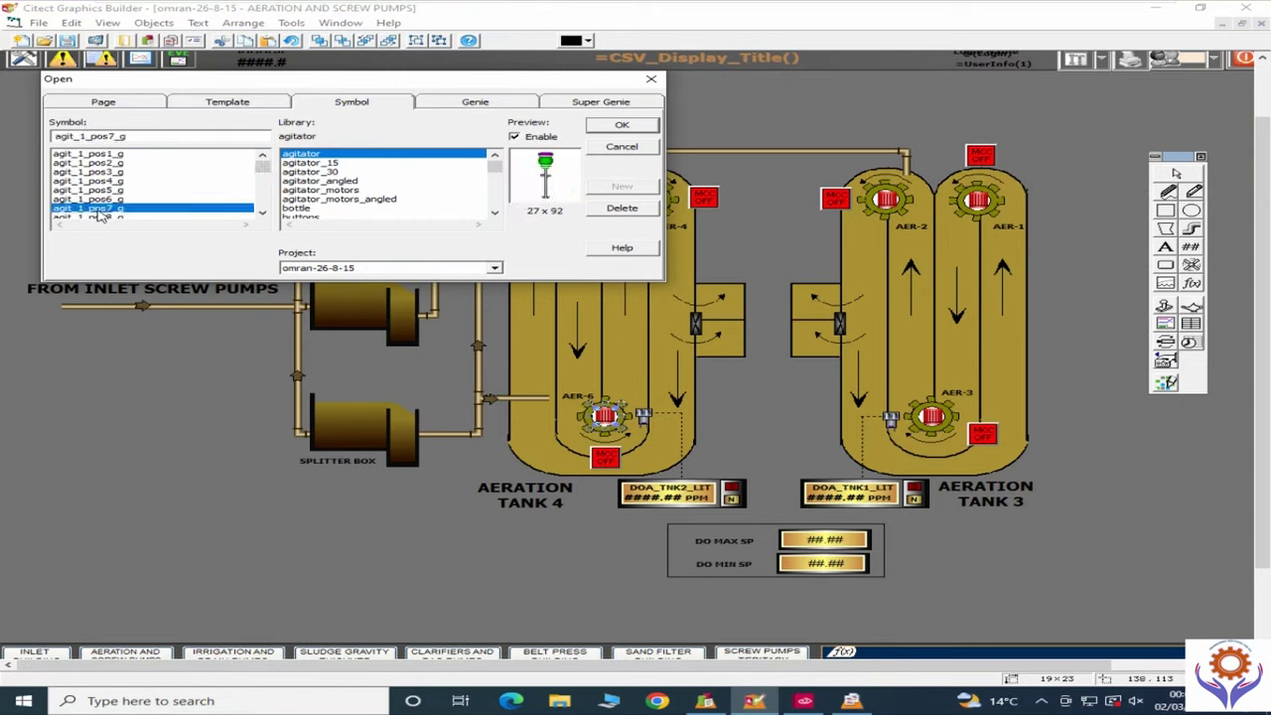
left_click(334, 162)
left_click(328, 179)
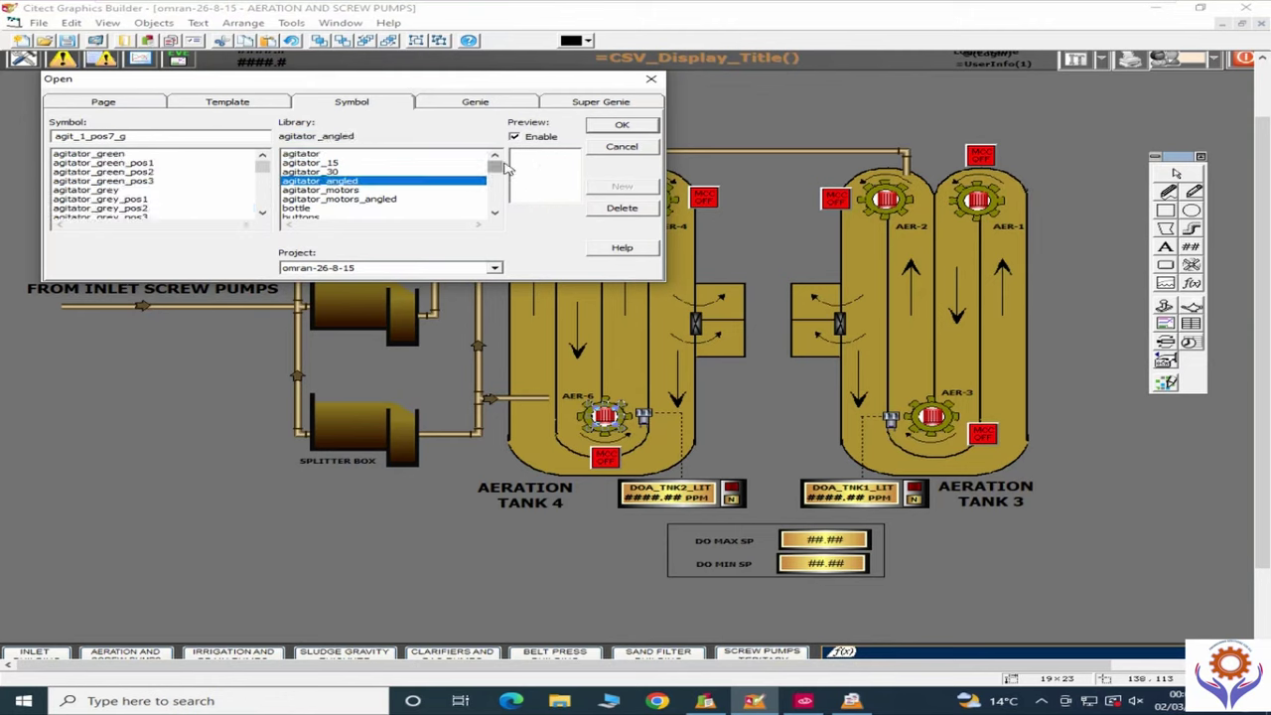
Step: Leave the symbol browser and inspect the AER-6 motor's tag and name parameters in Aeration Tank 4 without changing them
mouse_move(493, 167)
left_mouse_down()
mouse_move(493, 202)
mouse_move(494, 184)
left_mouse_up()
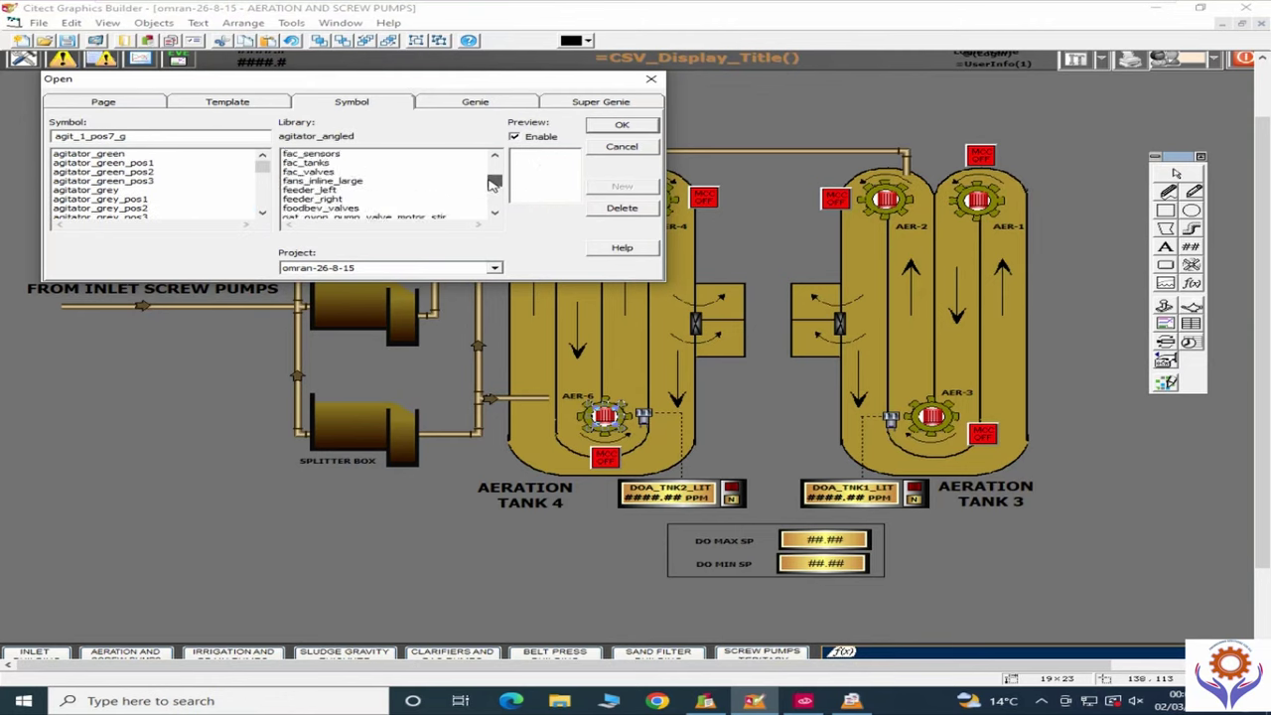
left_click(635, 146)
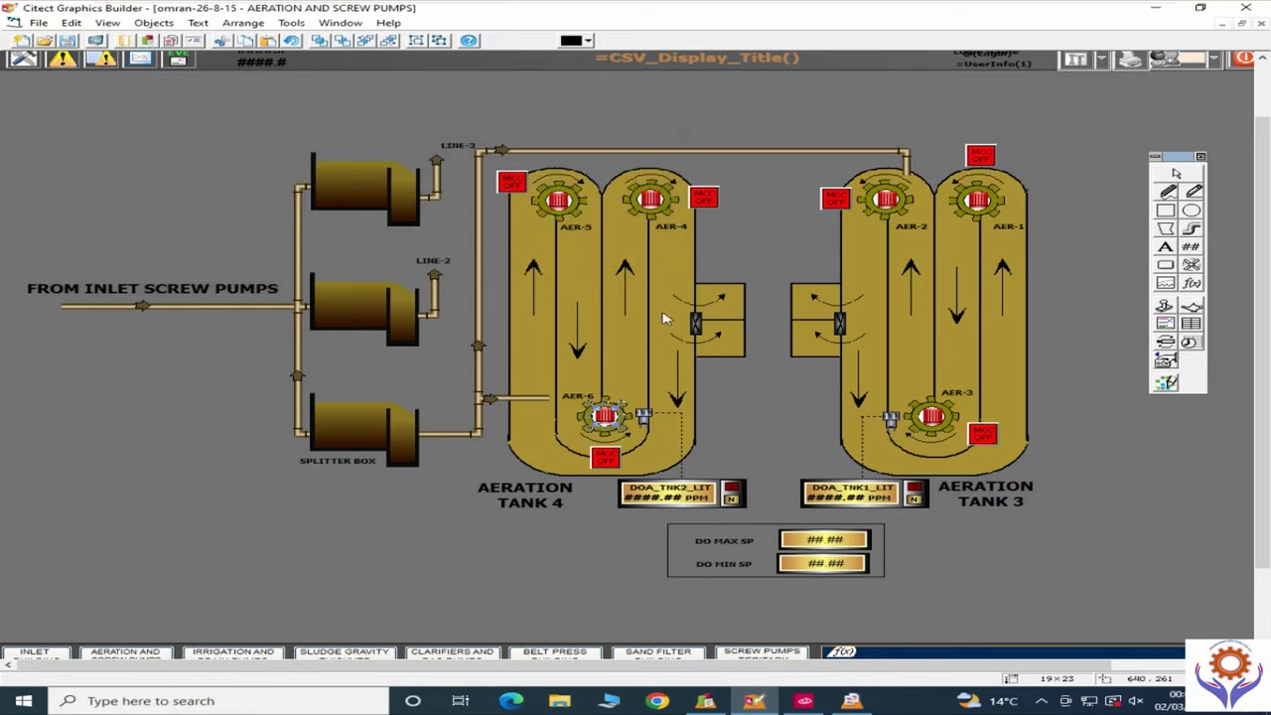
double_click(605, 418)
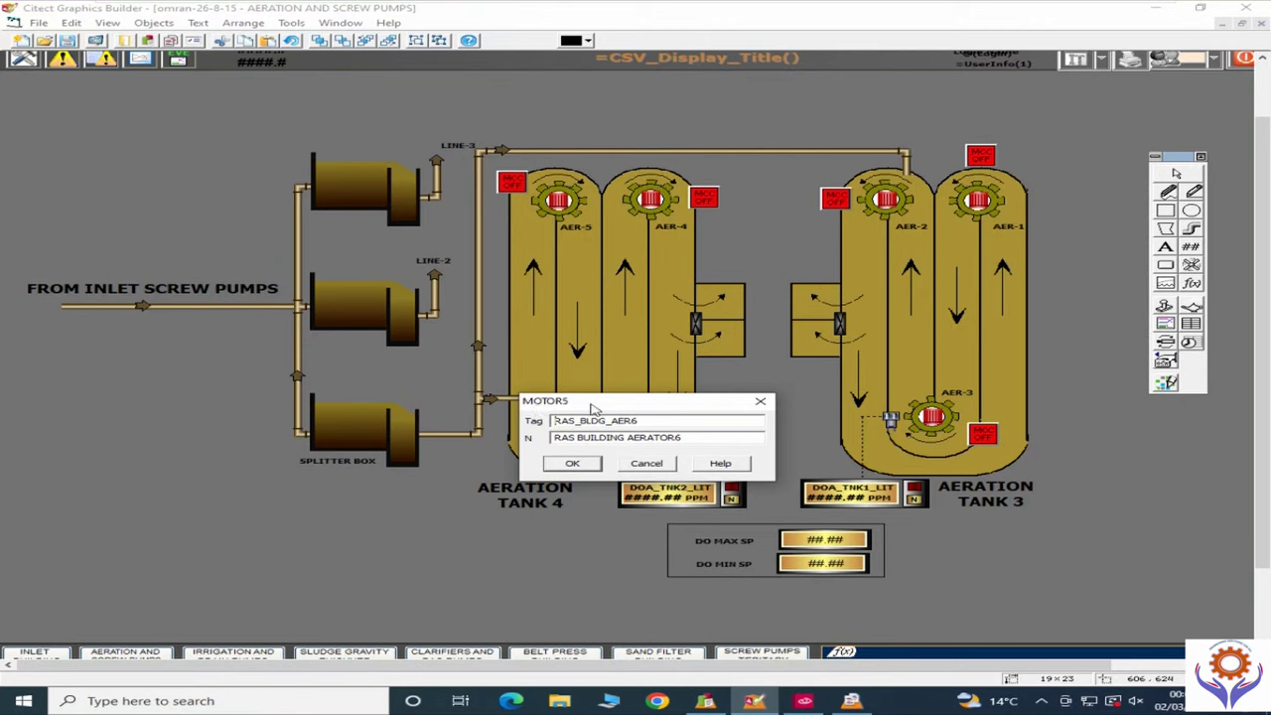
left_click(641, 464)
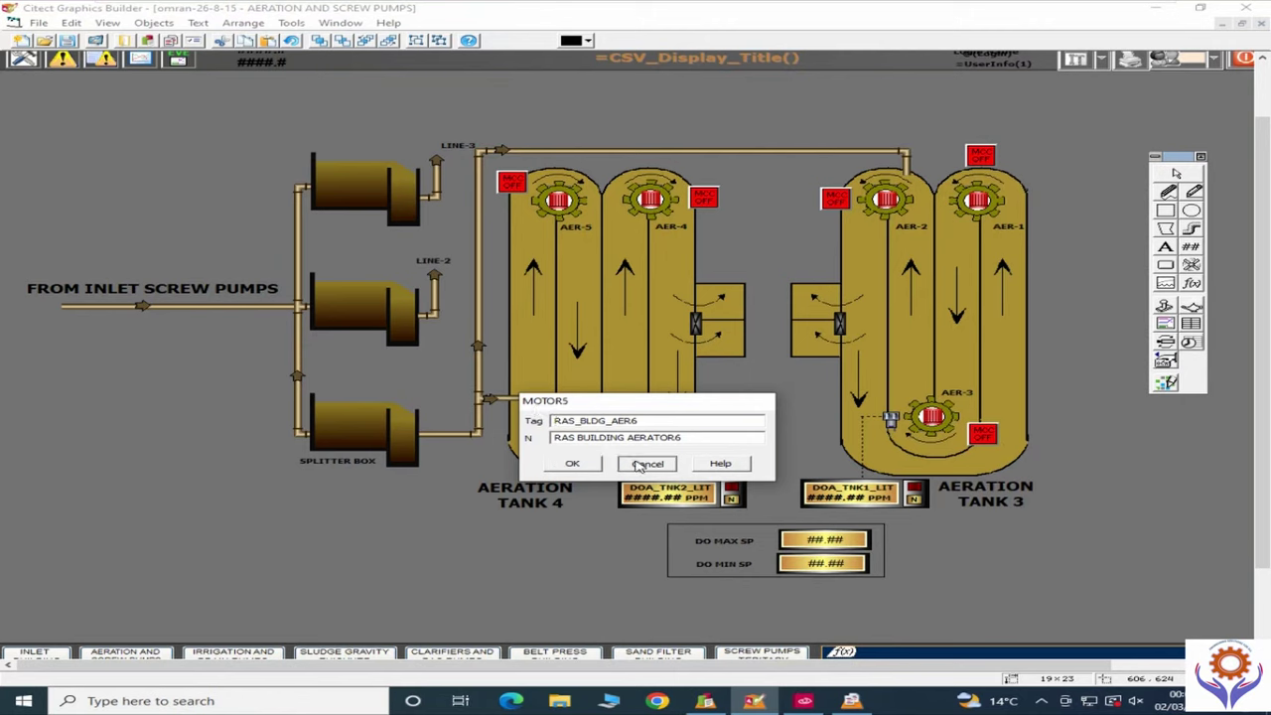
Step: Browse the omran-26-8-15 project's symbol library list from the lights and meter libraries to the motor and pump libraries
left_click(40, 23)
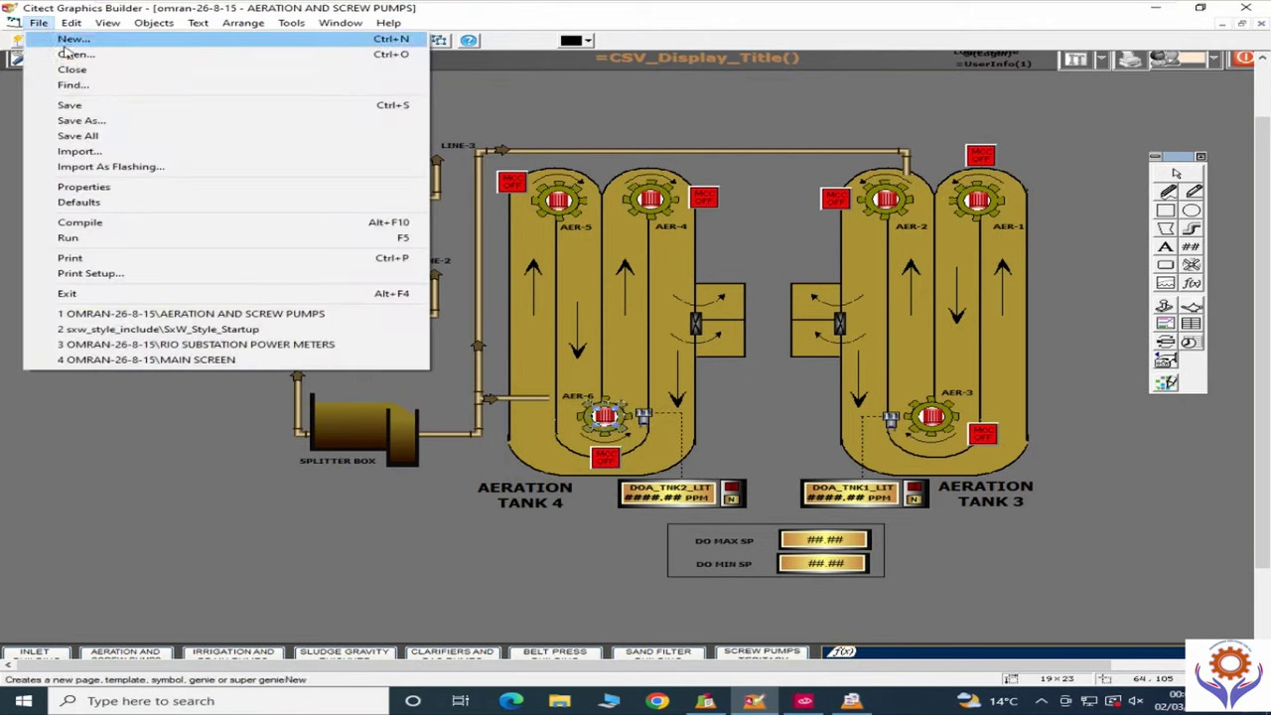
left_click(59, 52)
left_click(352, 102)
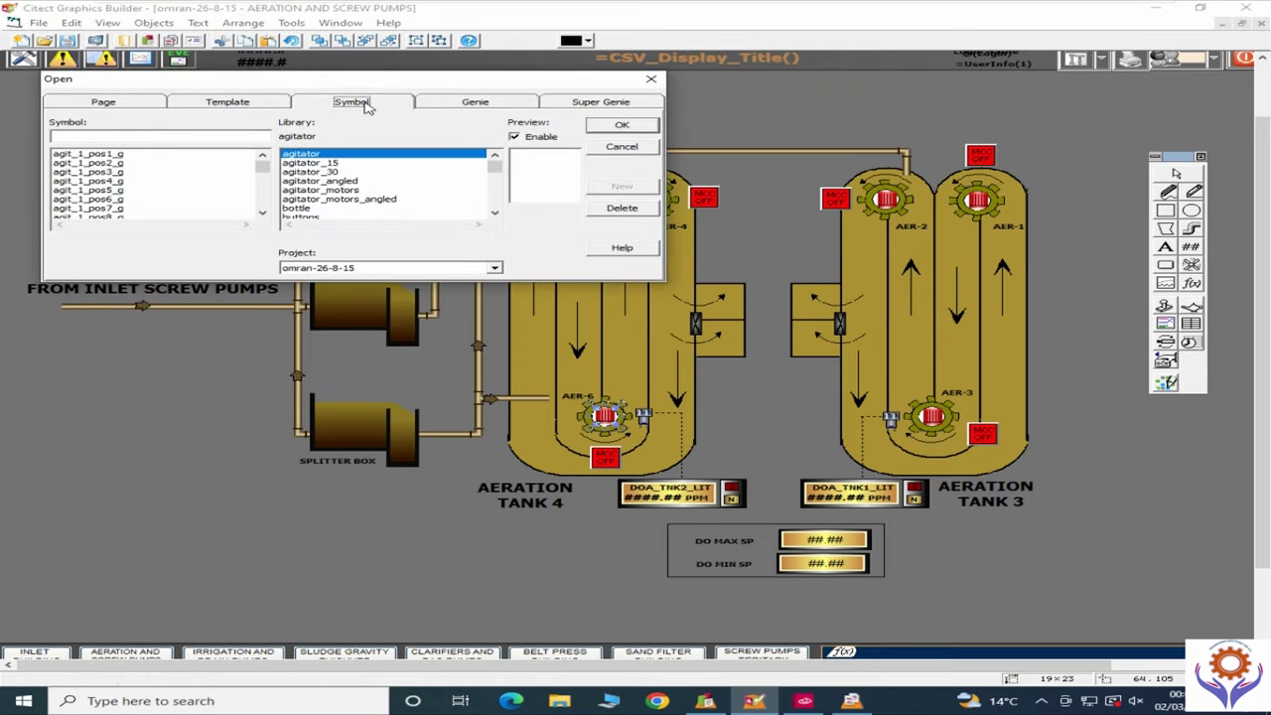
left_click_drag(497, 166, 498, 188)
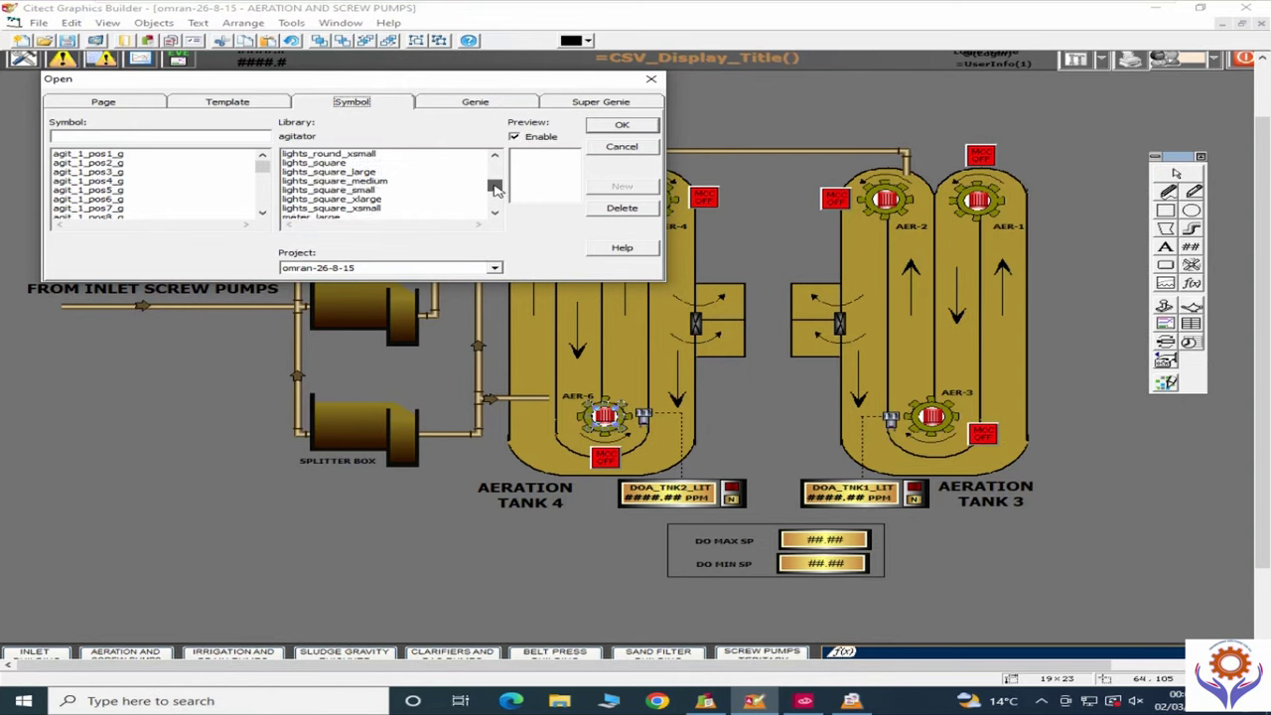
left_click(496, 212)
left_click(496, 212)
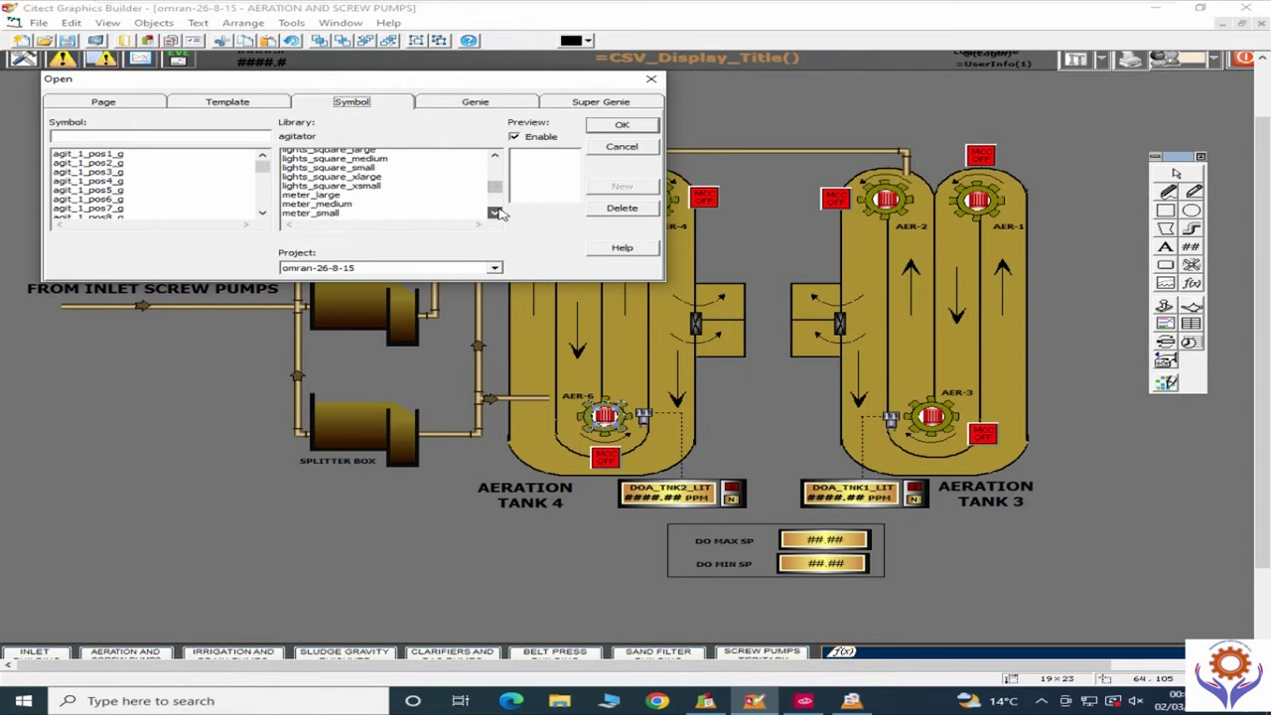
left_click(495, 212)
left_click(496, 213)
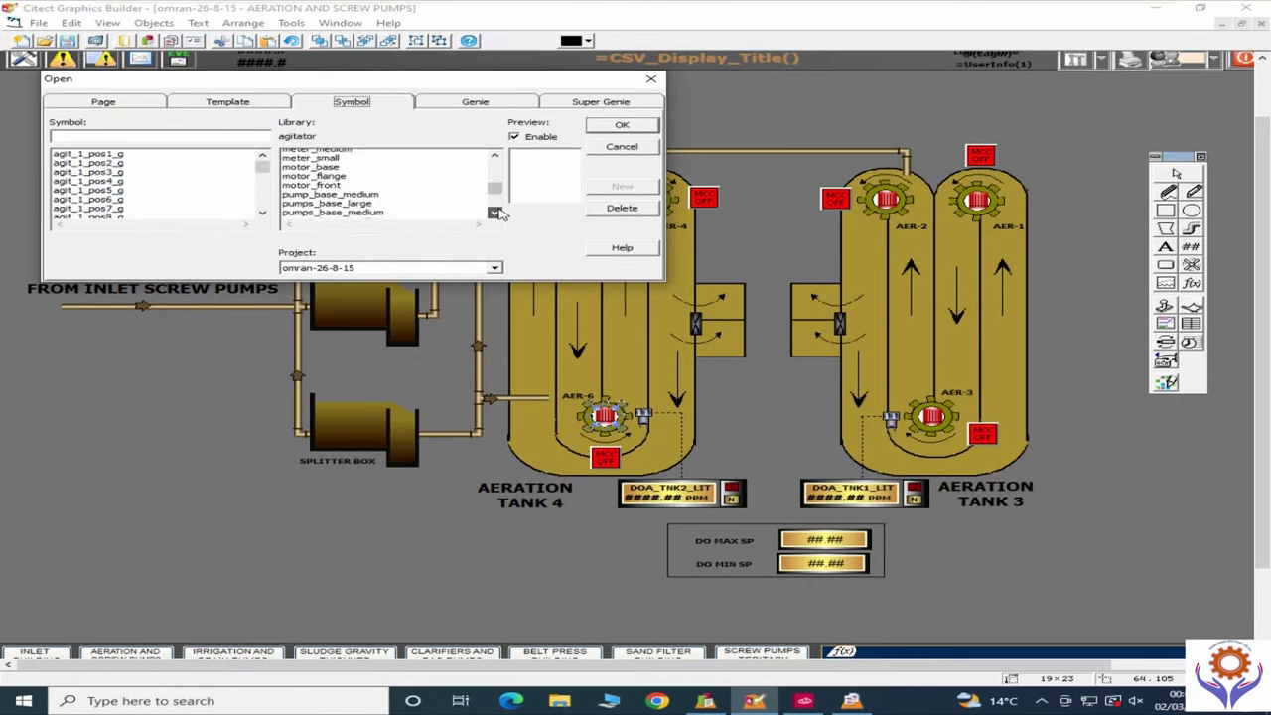
scroll(471, 168, "down", 1)
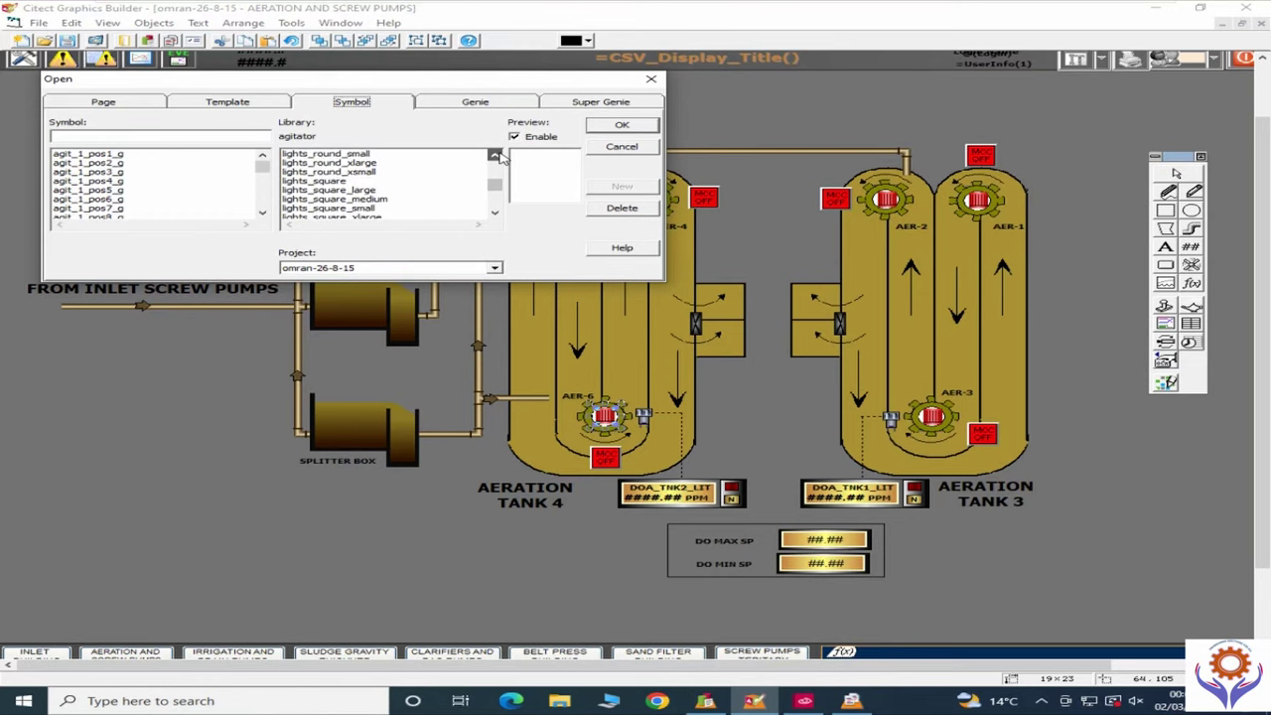
left_click(495, 156)
left_click(495, 156)
left_click(495, 156)
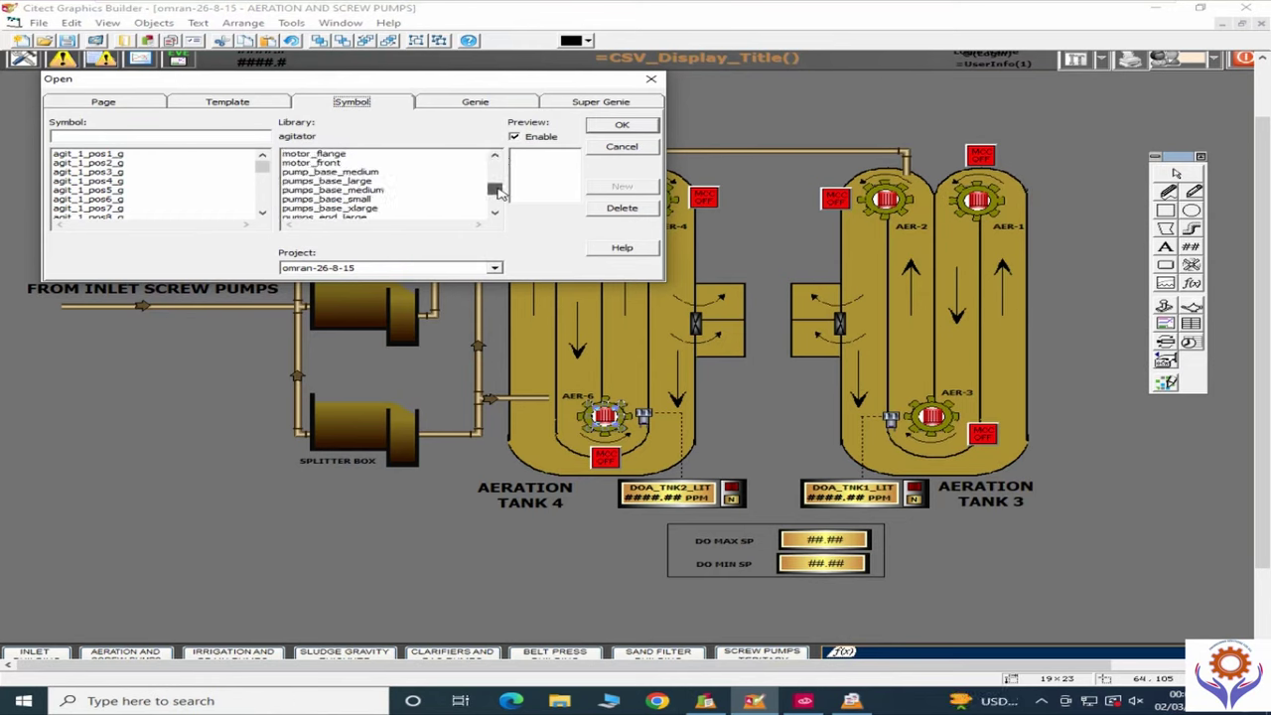
left_click_drag(499, 191, 500, 189)
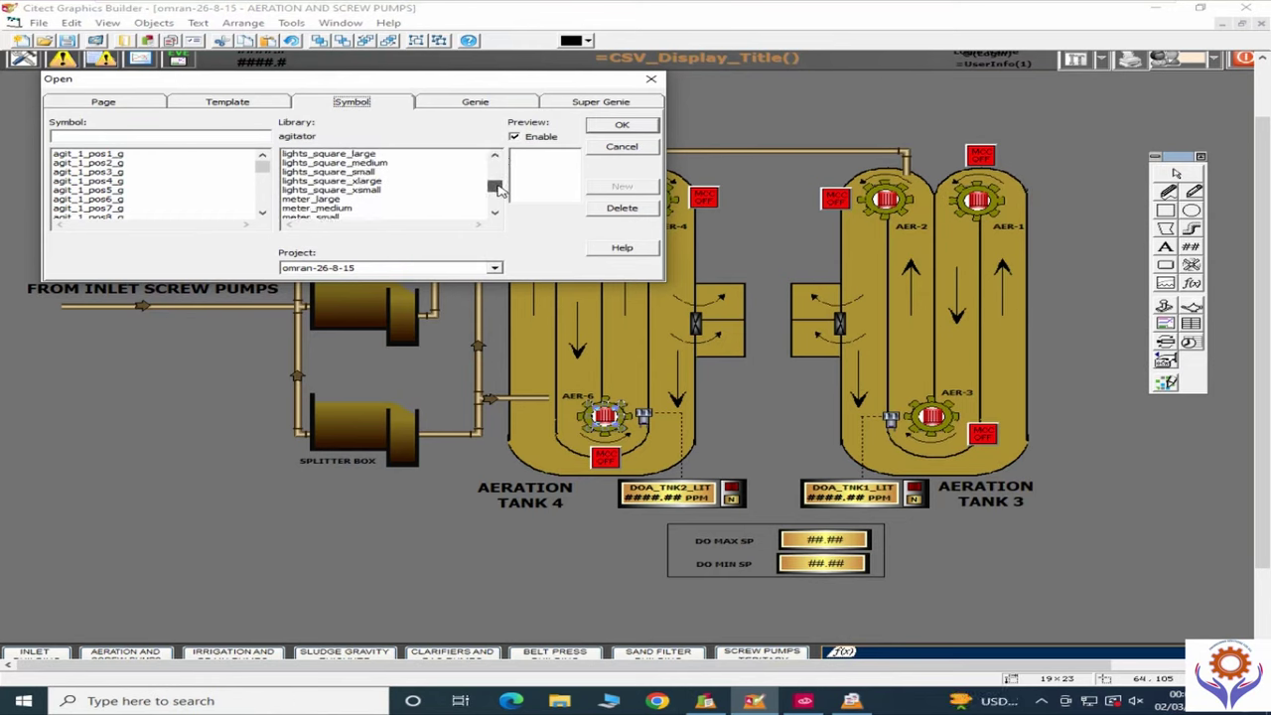
Step: List the symbols in the meter_medium and meter_small libraries, and look over the neighbouring motor library names
left_click(344, 207)
left_click(494, 212)
left_click(494, 212)
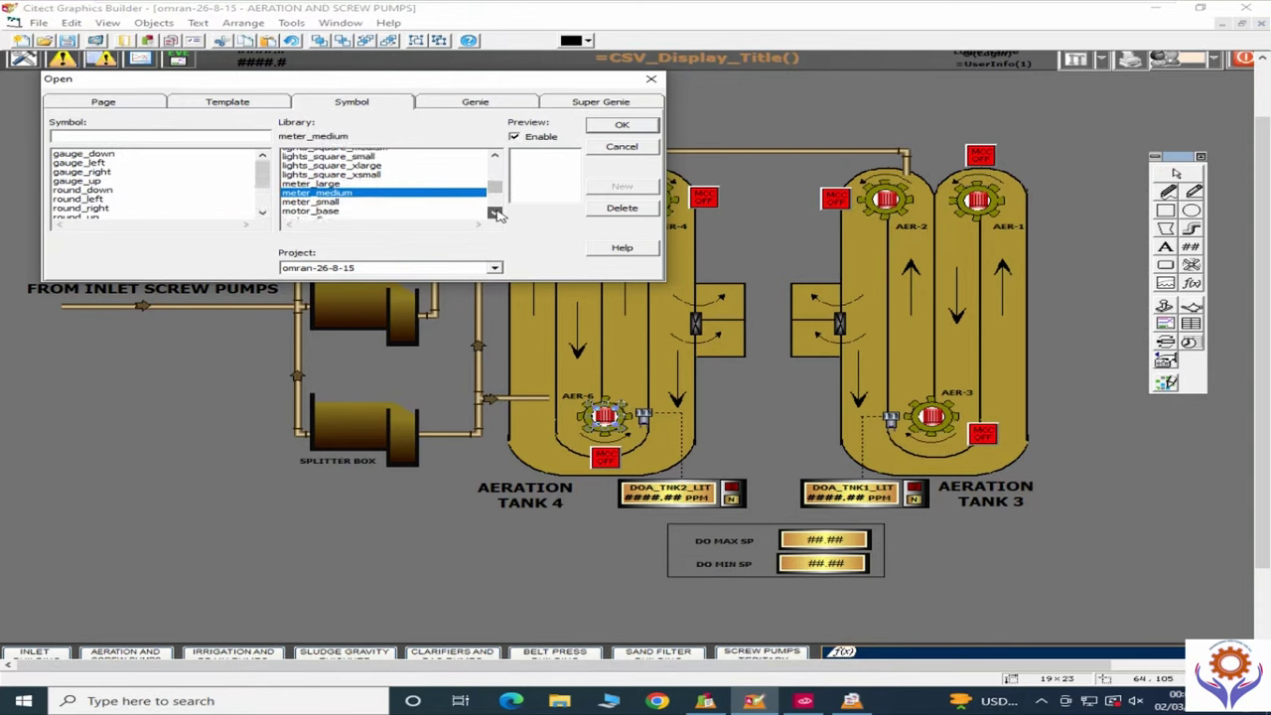
scroll(437, 204, "down", 3)
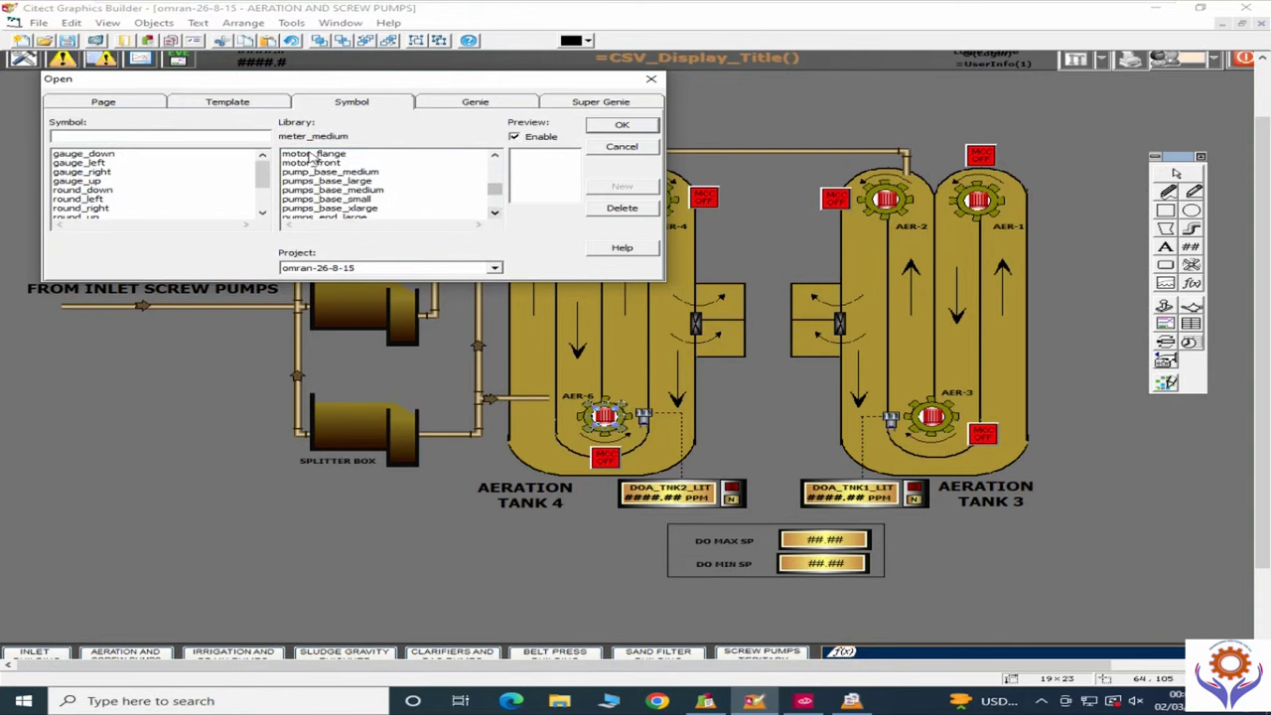
left_click(494, 155)
left_click(494, 155)
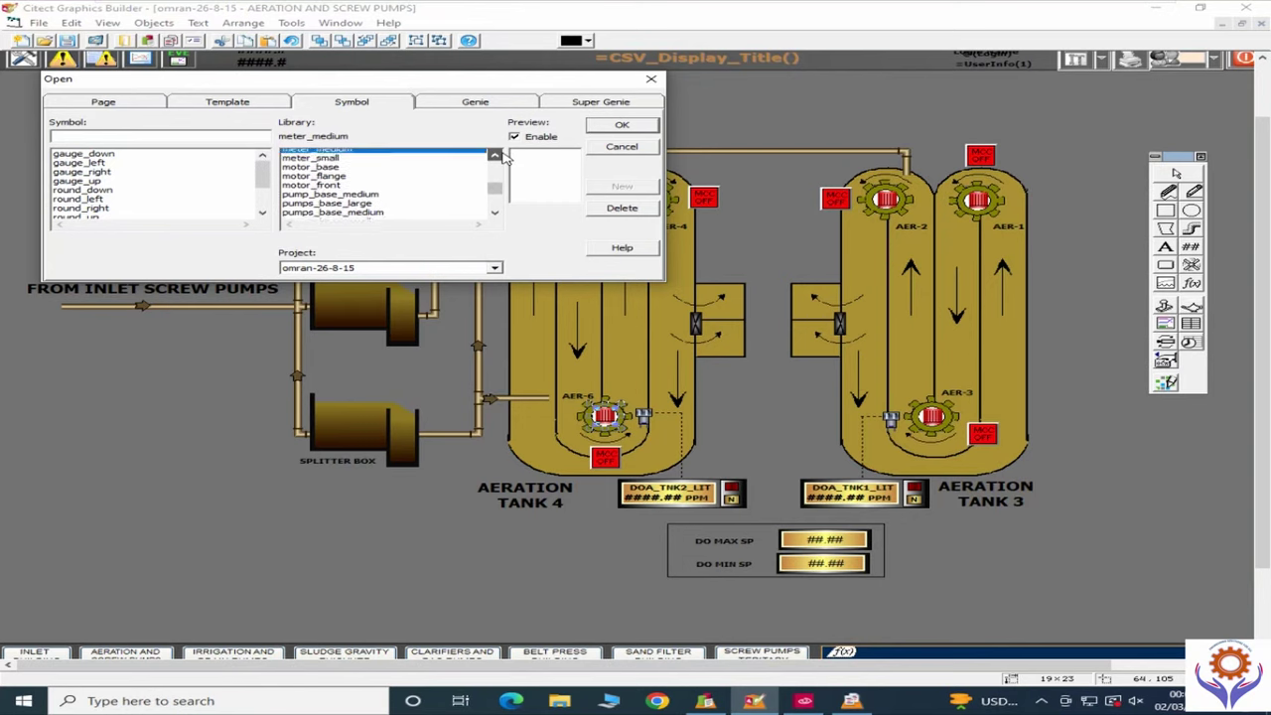
left_click(494, 155)
left_click(494, 155)
left_click(495, 155)
left_click(495, 154)
left_click(330, 200)
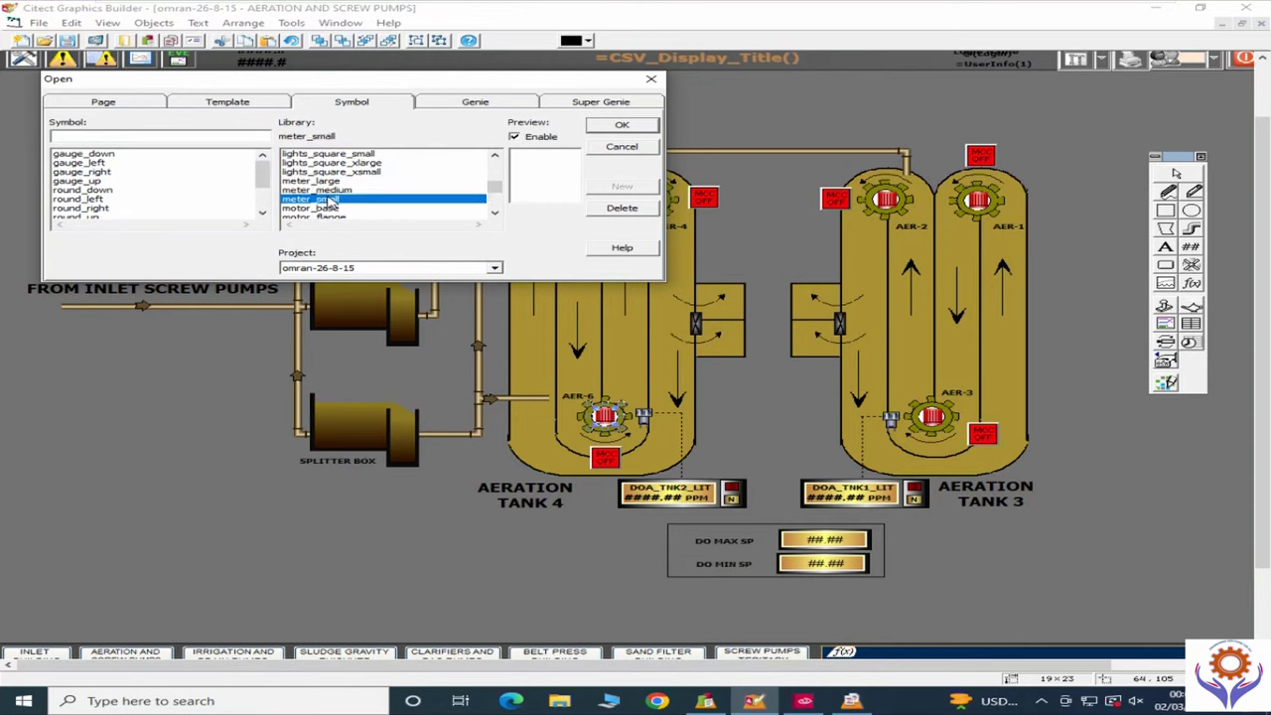
Step: Preview motor_base library symbols such as left_large_grey and left_medium_grey, and leave the browser without opening any
left_click(316, 207)
left_click(110, 165)
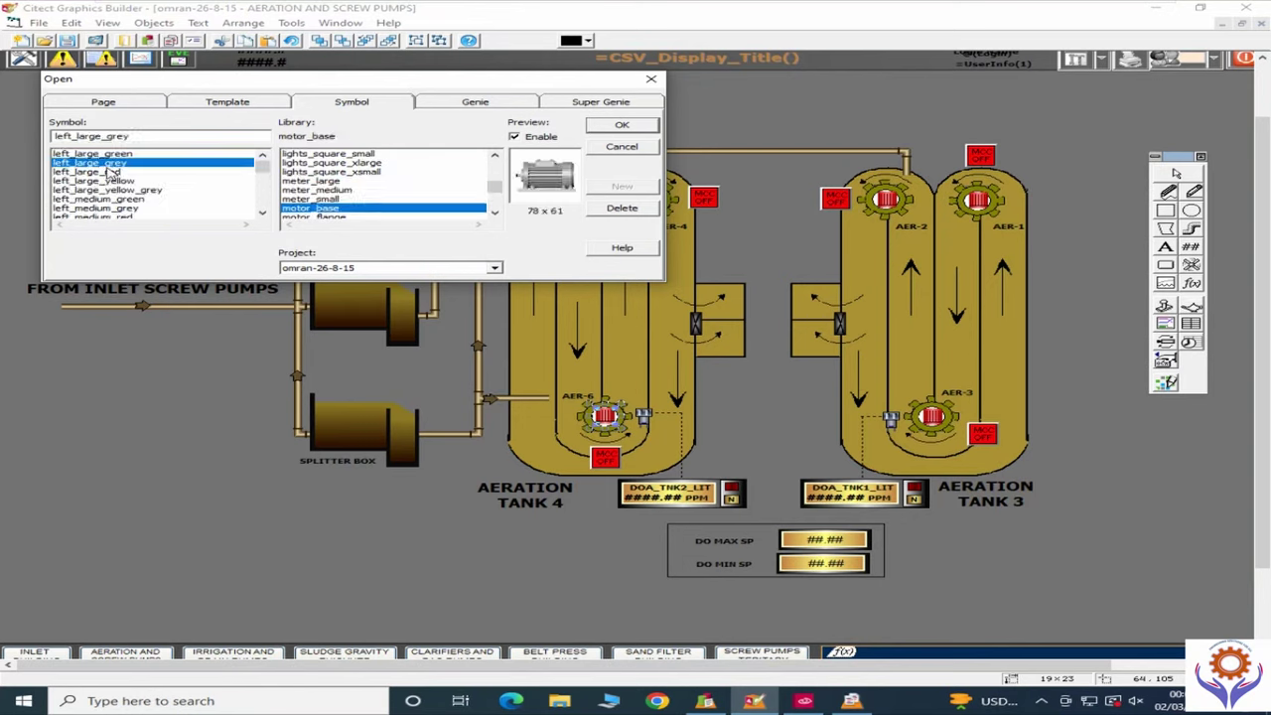
left_click(111, 190)
left_click(112, 208)
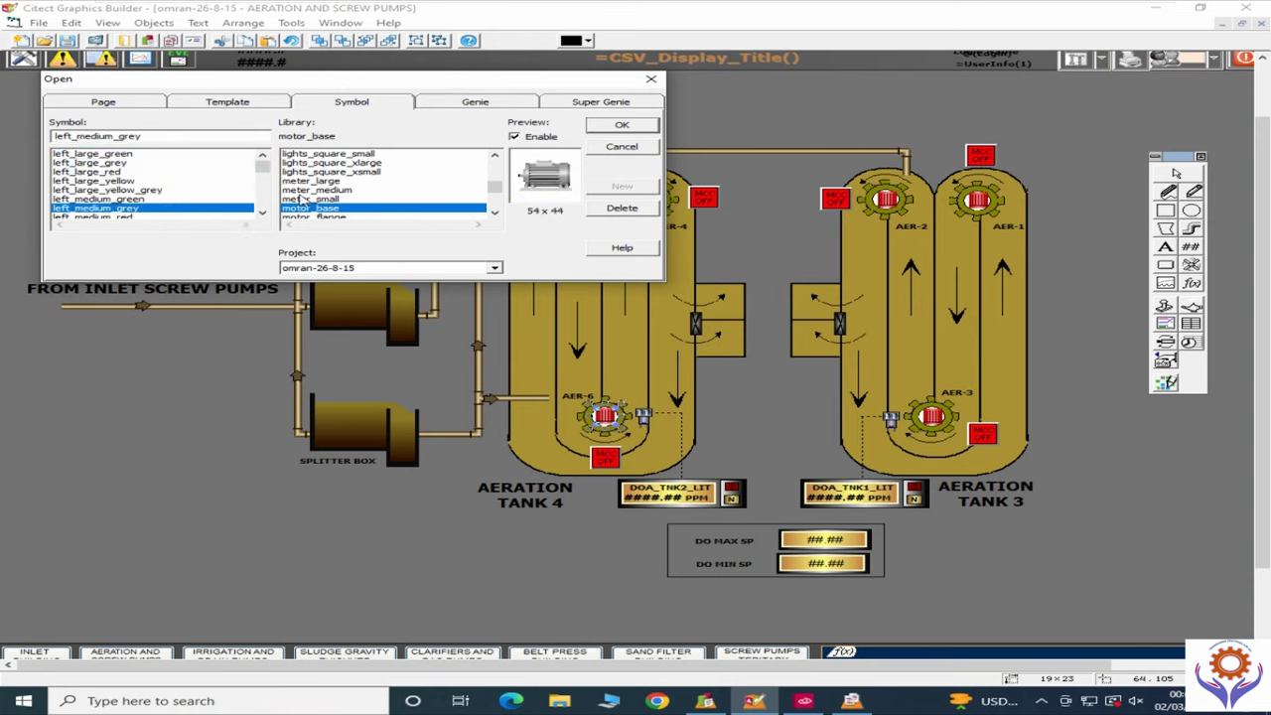
left_click_drag(262, 168, 264, 215)
left_click(625, 147)
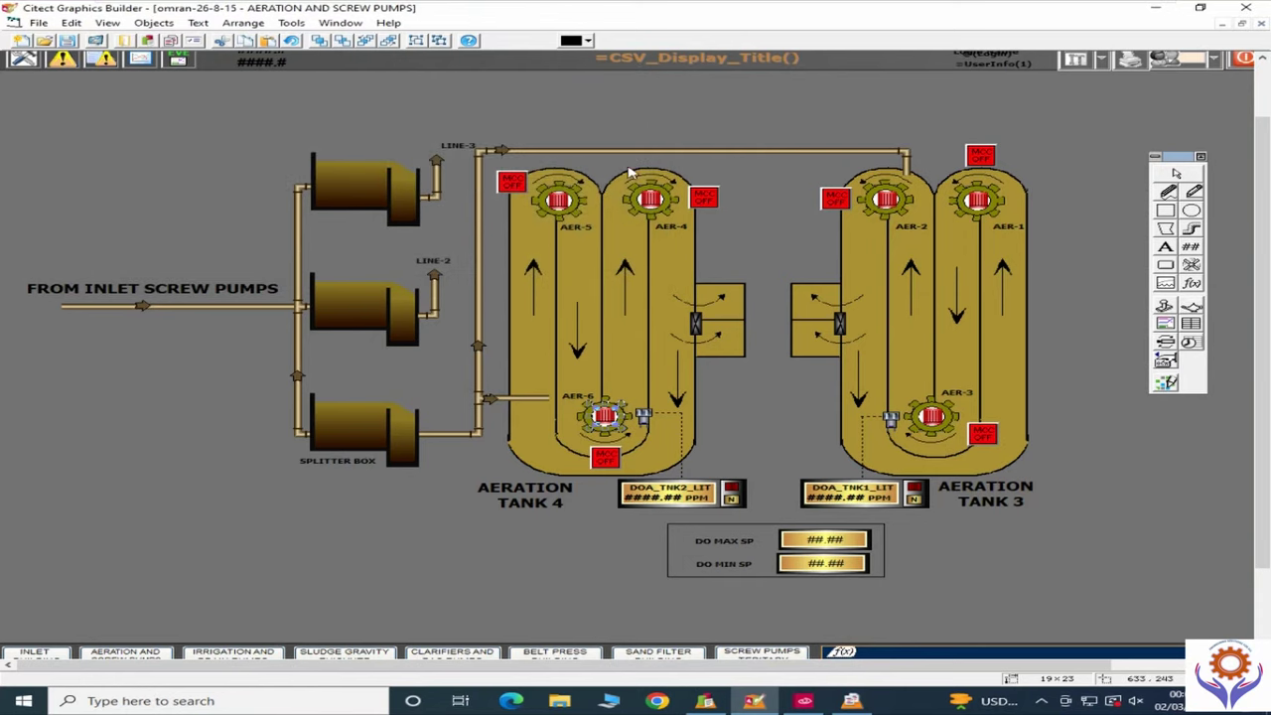
Step: Recheck the parameters of the AER-6 motor on the page and cancel without editing them
double_click(603, 418)
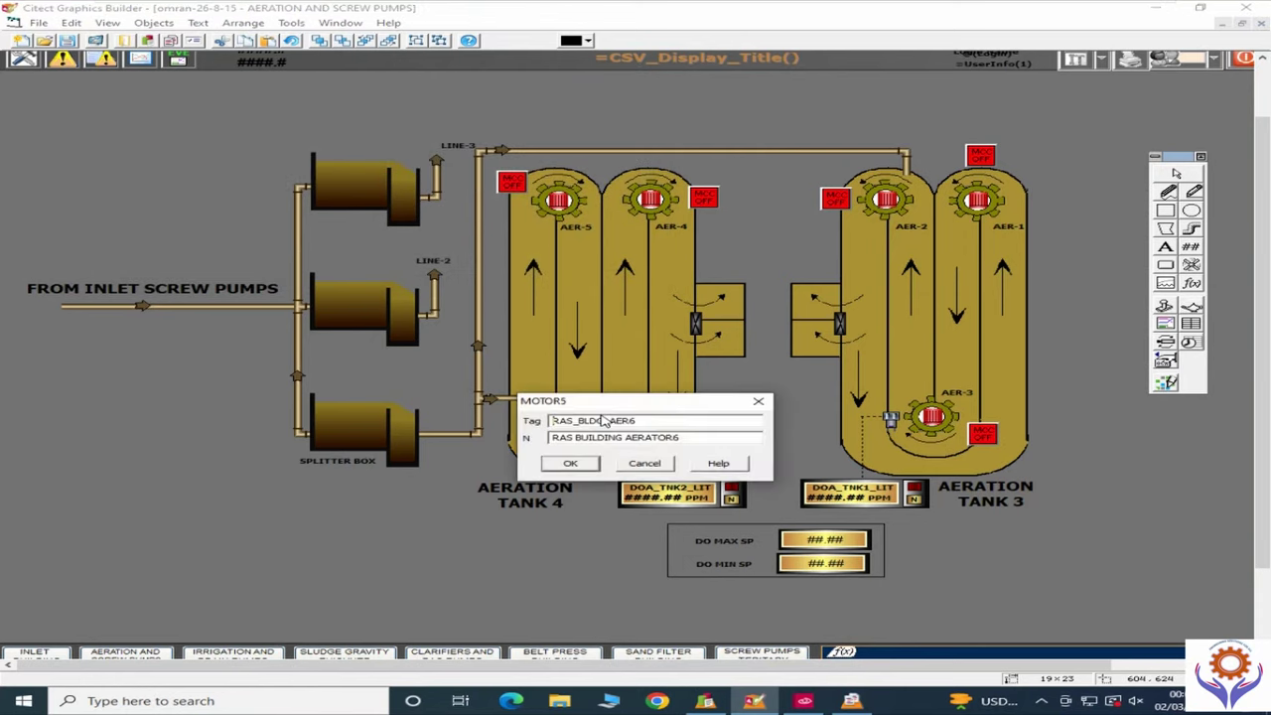
left_click(643, 463)
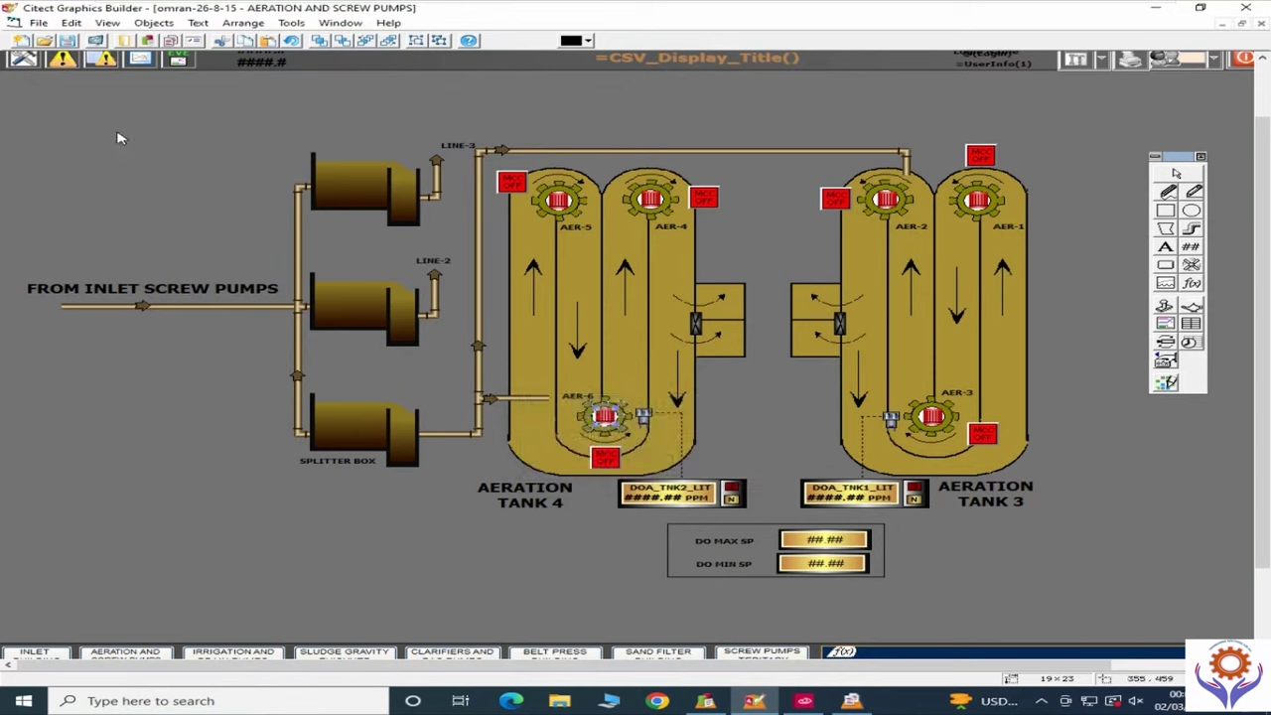
left_click(36, 24)
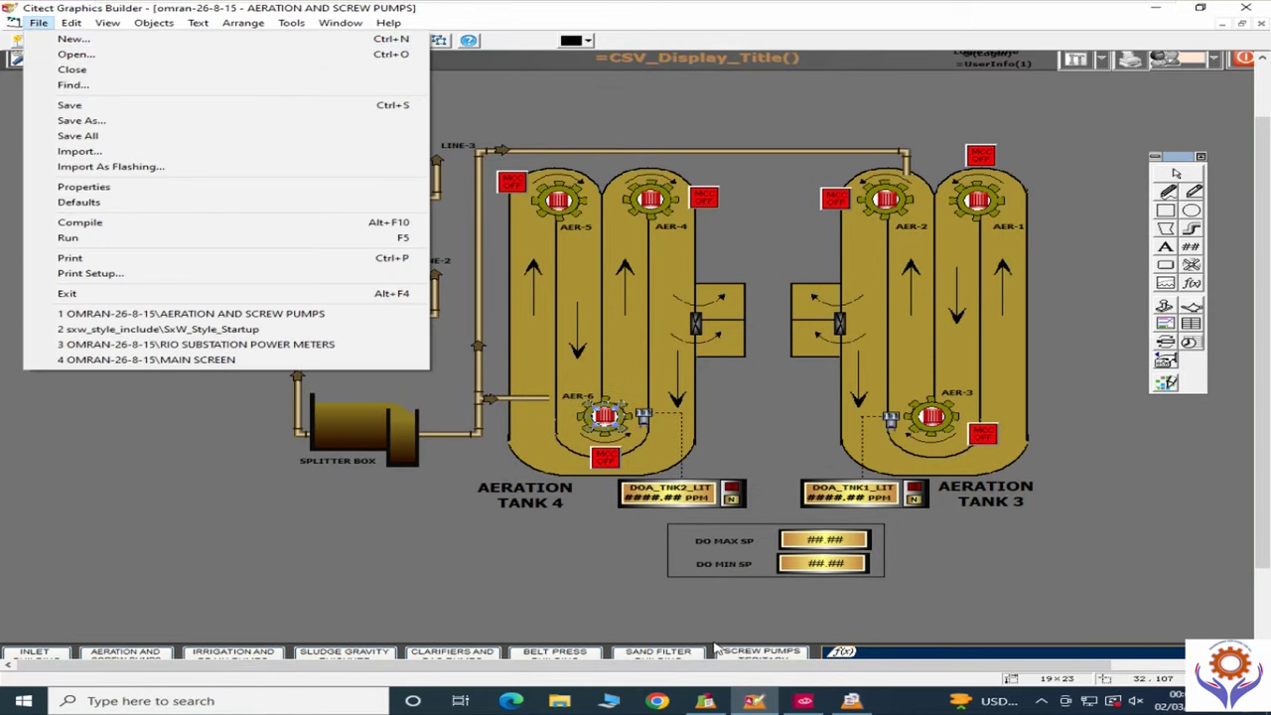
Step: Switch to Citect Explorer and list the graphics pages of the OMRAN-26-8-15 project
mouse_move(712, 703)
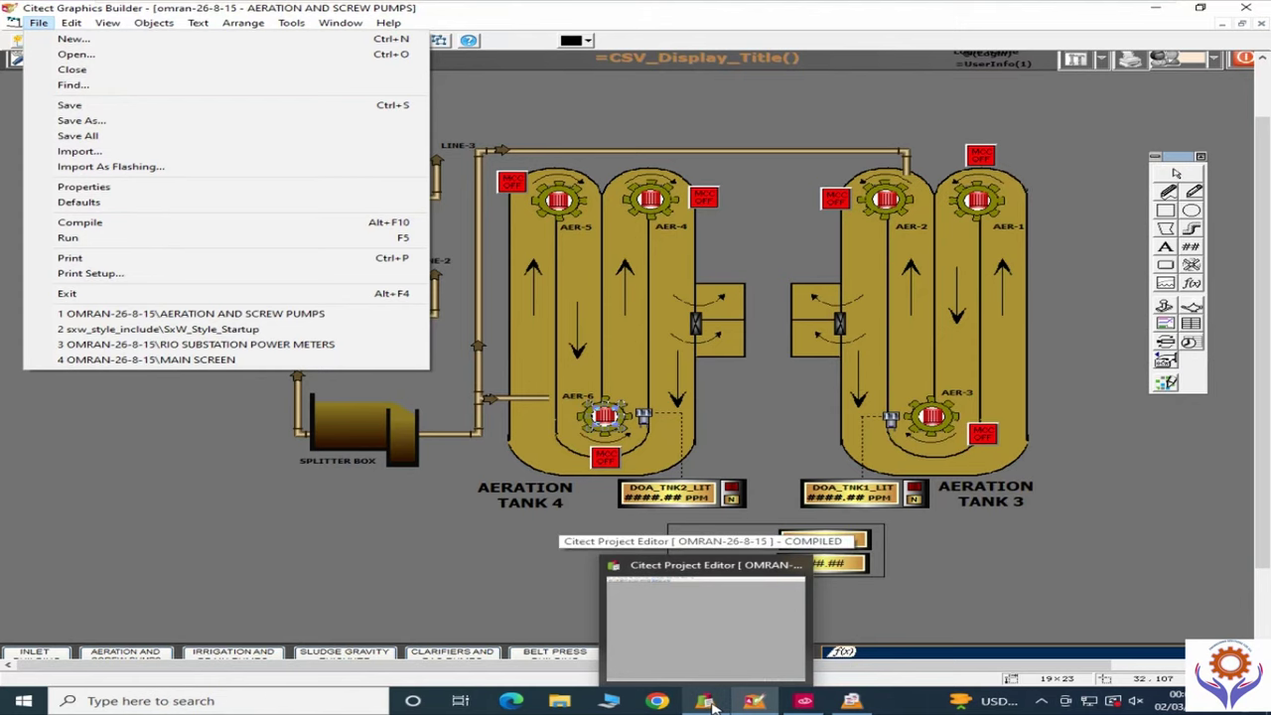
left_click(713, 703)
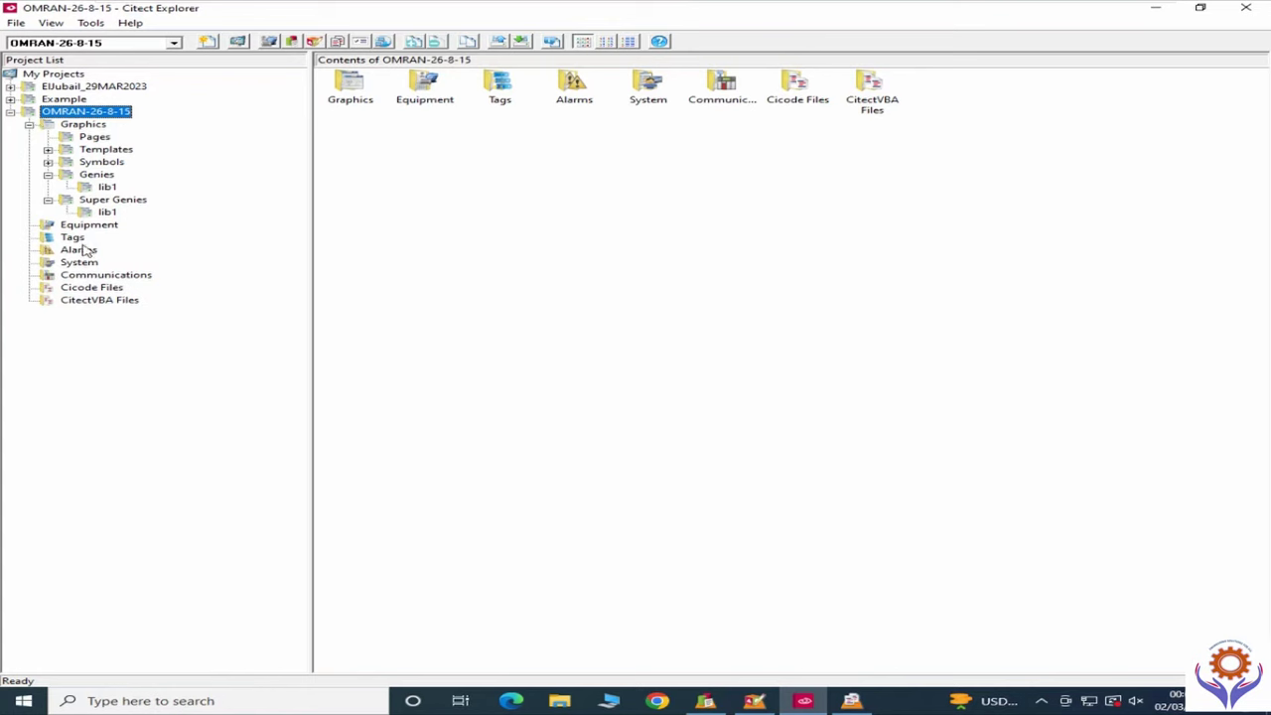
left_click(94, 137)
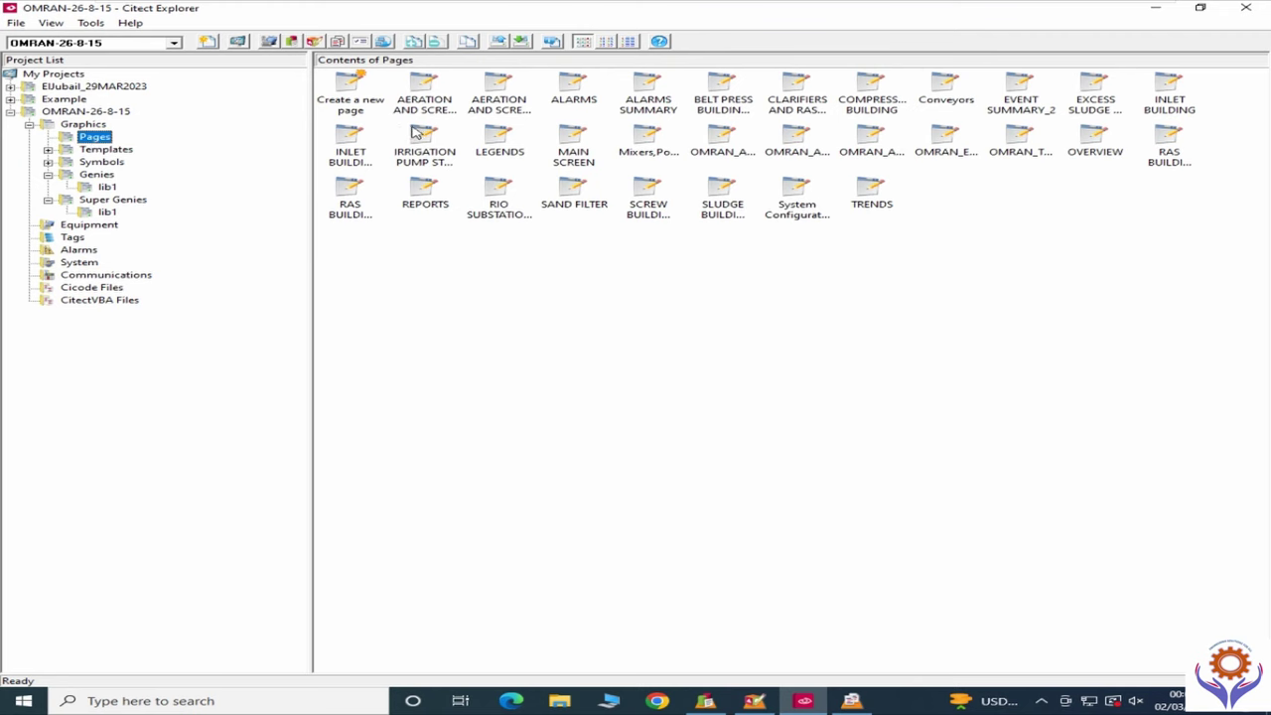
Step: Look through the new template library's resolution folders, including VGA, SXGA, HD768 and WUXGA, and browse the project's full list of symbol libraries
left_click(48, 149)
left_click(123, 175)
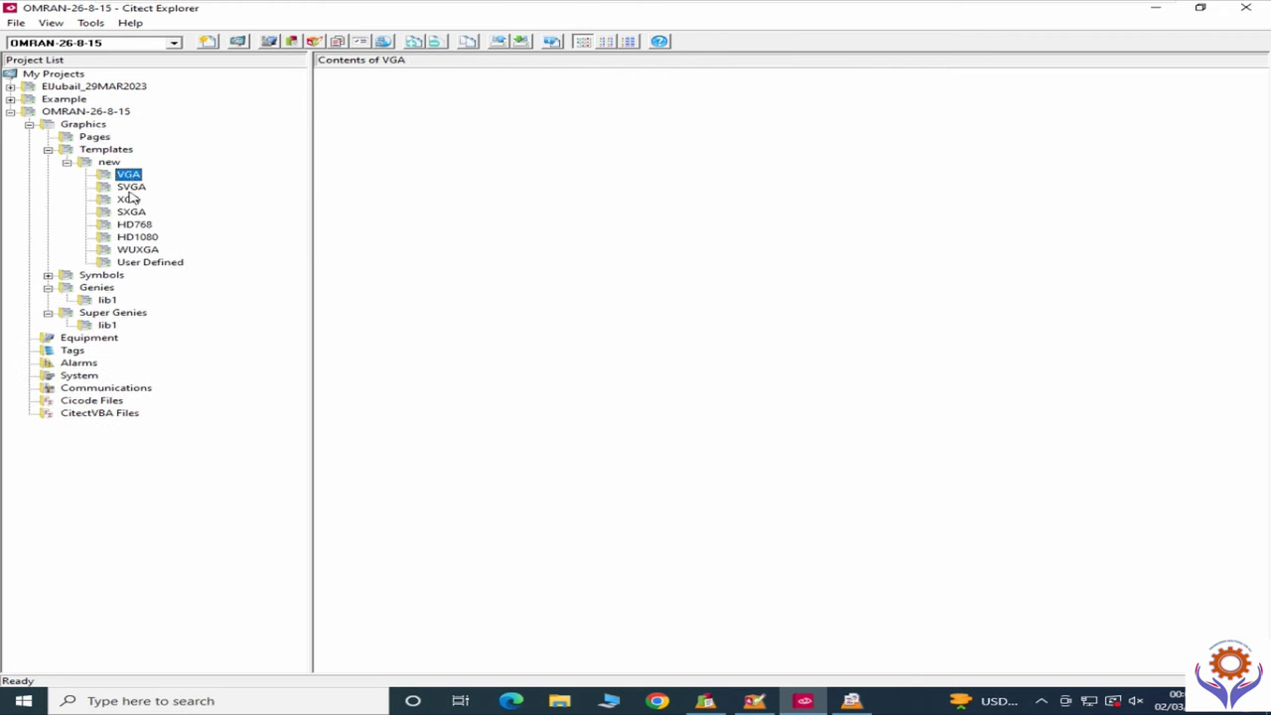
left_click(129, 186)
left_click(131, 212)
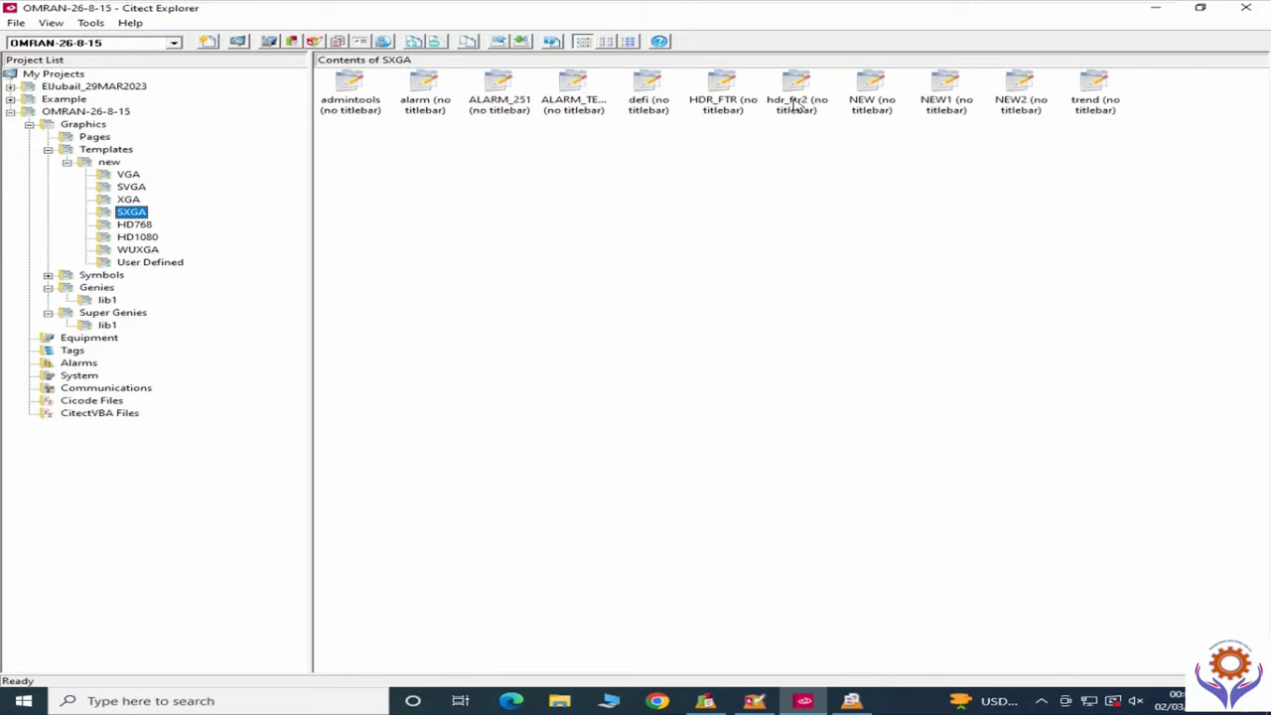
left_click(135, 226)
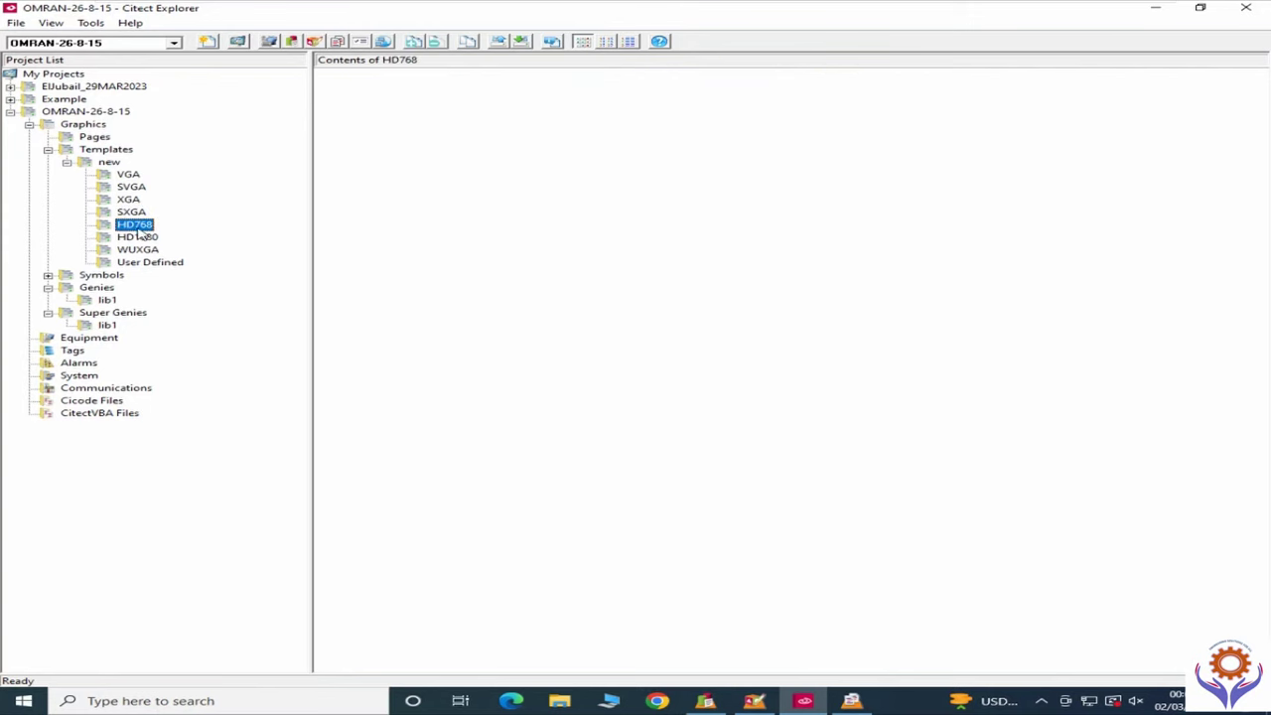
left_click(139, 238)
left_click(139, 261)
left_click(132, 251)
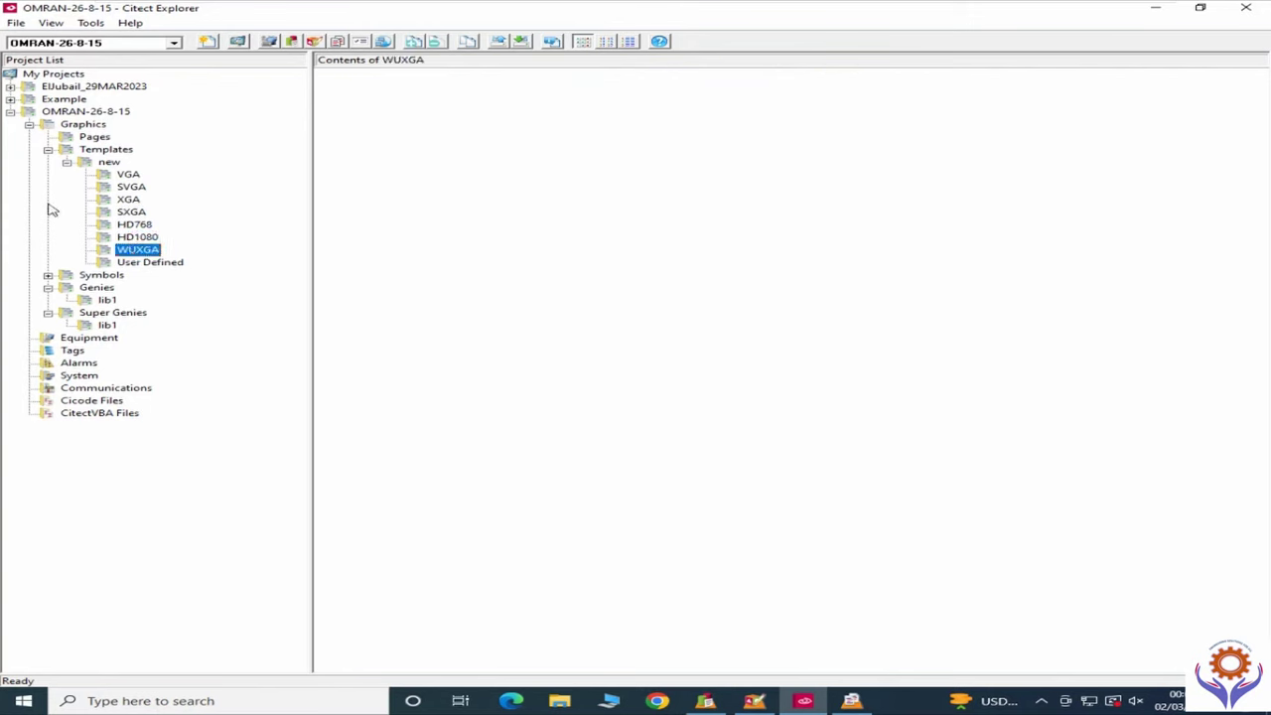
left_click(48, 276)
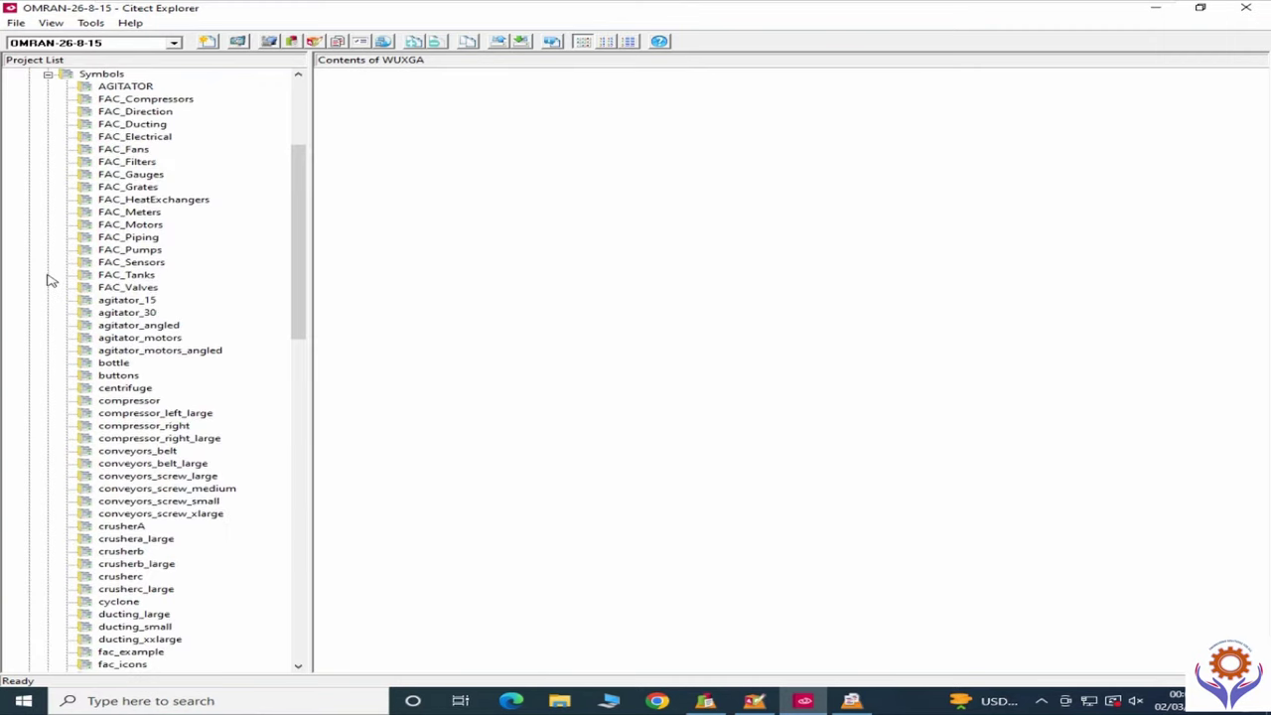
left_click_drag(298, 206, 295, 513)
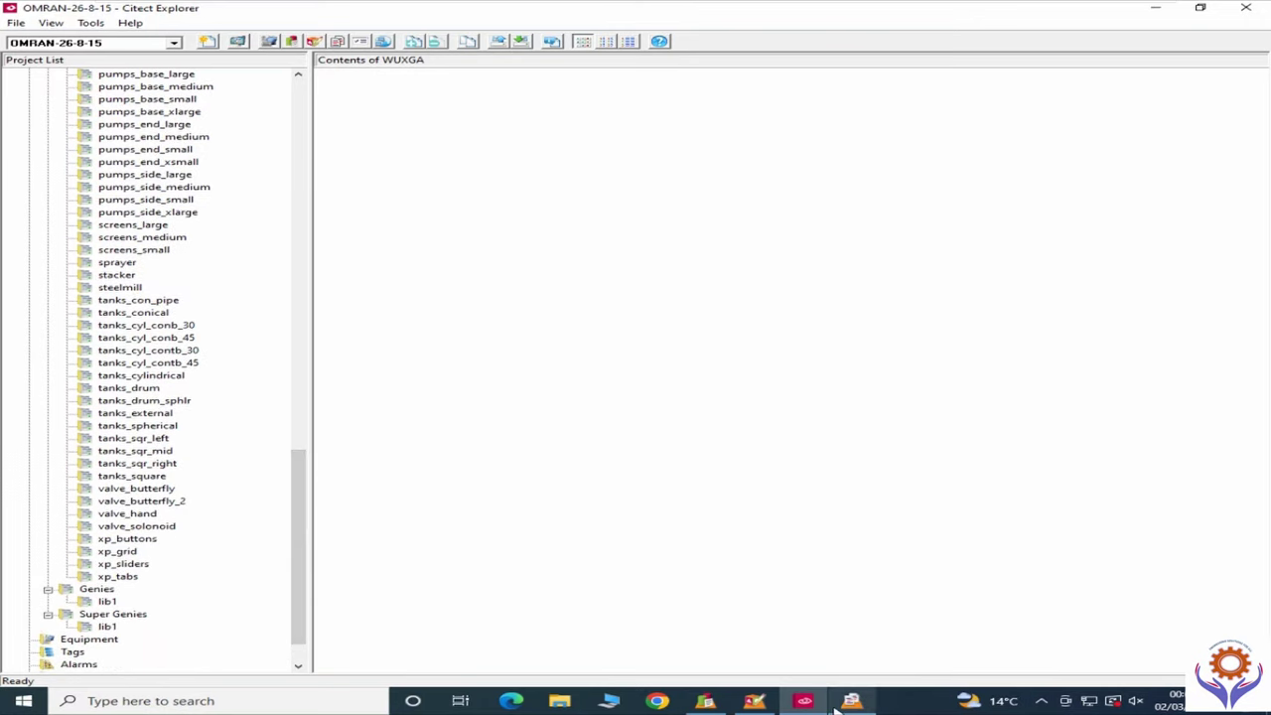
Step: Switch back to Citect Graphics Builder and list the omran-26-8-15 project's symbol and super genie libraries in the Open dialog
left_click(757, 702)
left_click(38, 22)
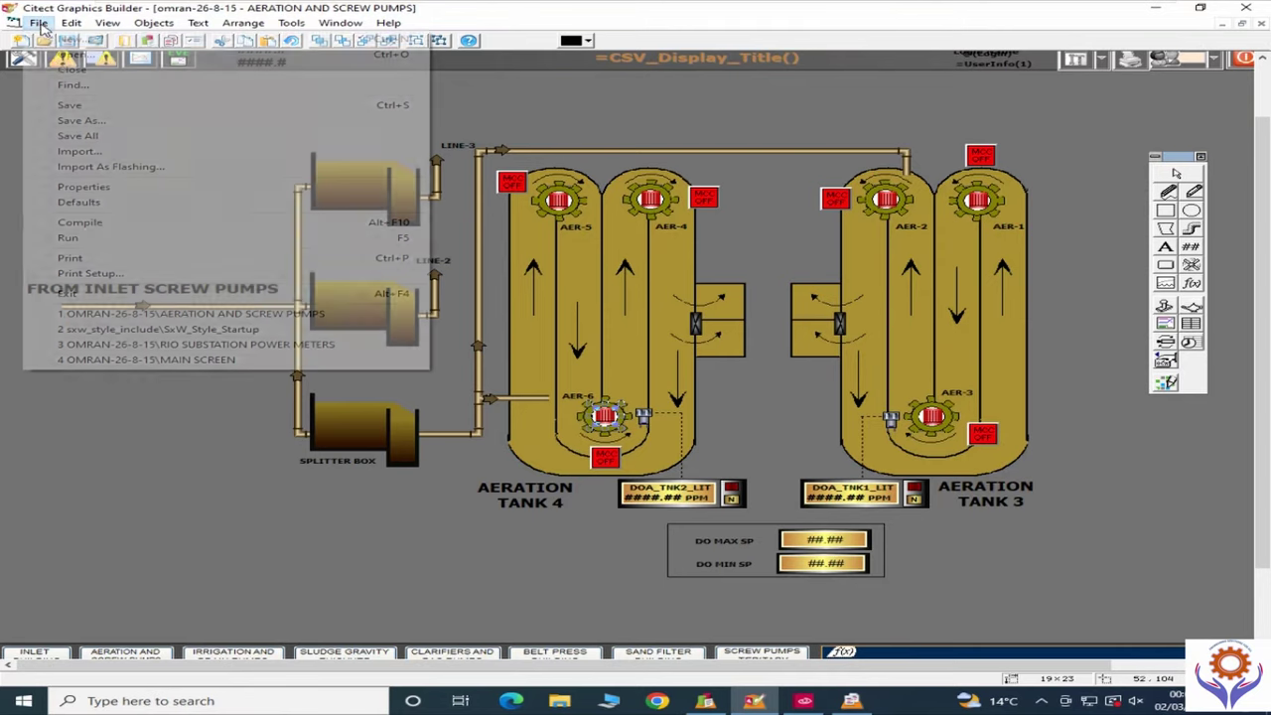
left_click(74, 53)
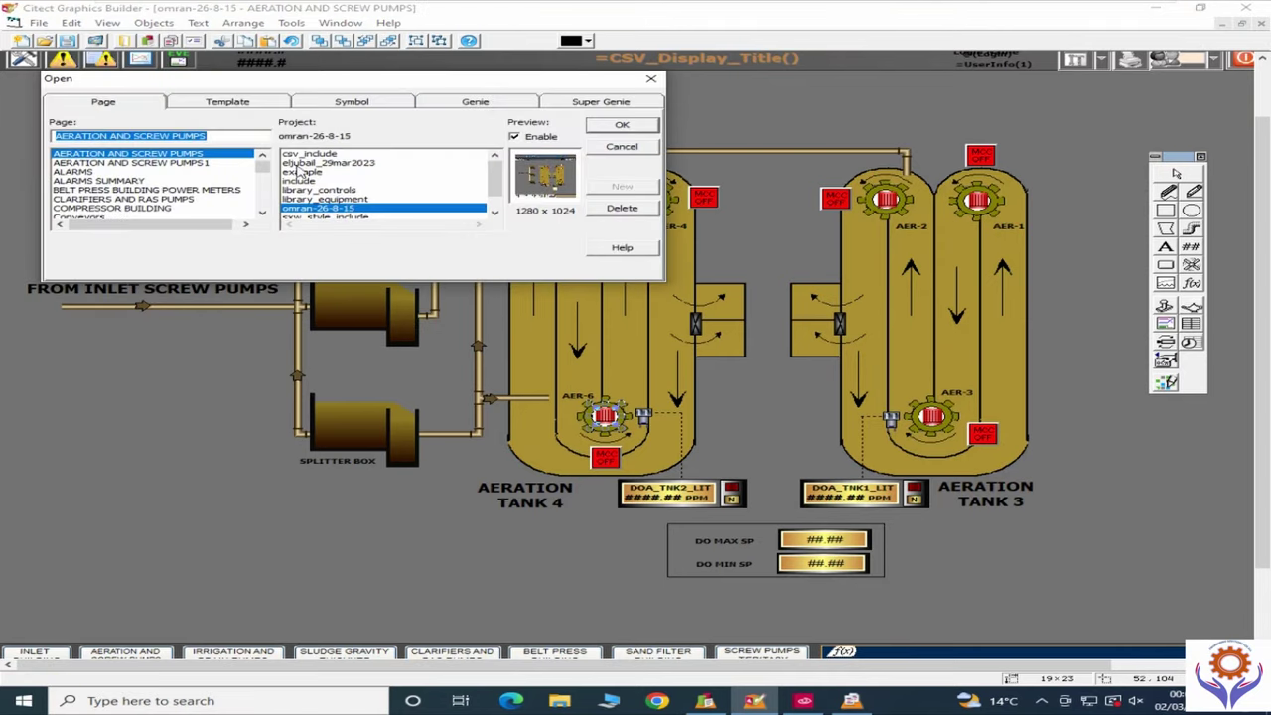
left_click(370, 104)
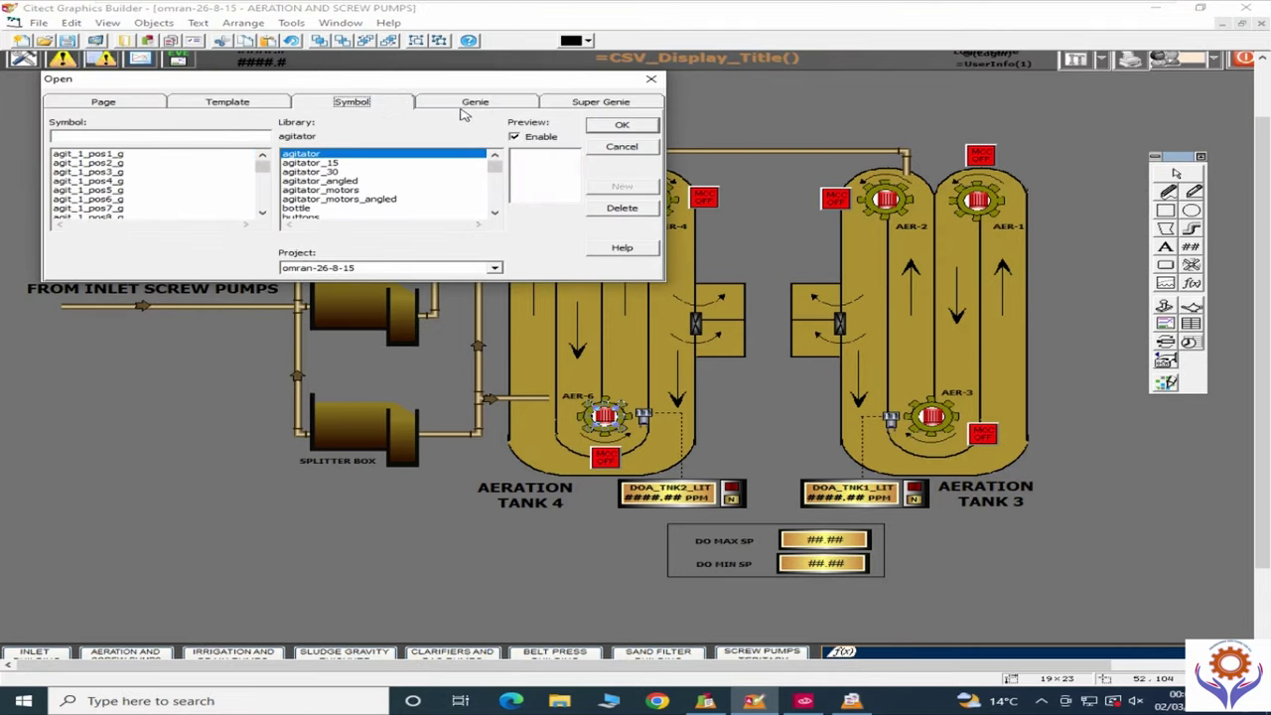
left_click(569, 103)
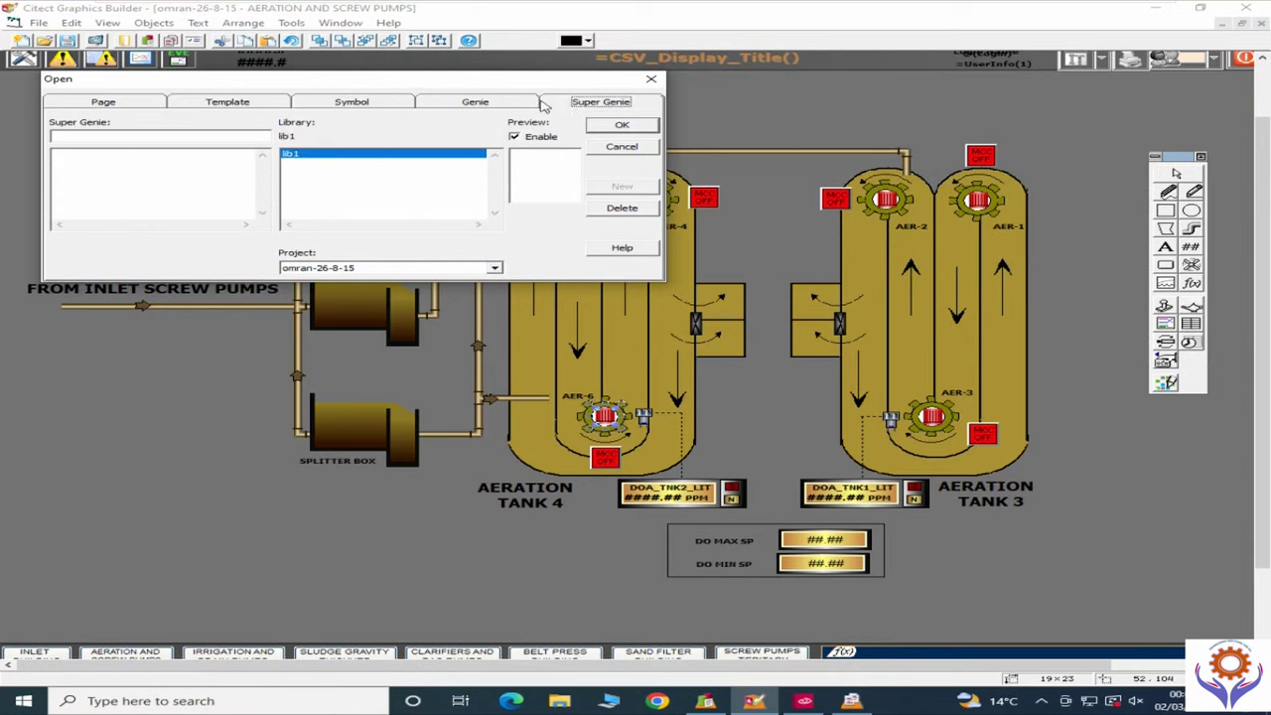
Step: List the genies of the omran-26-8-15 project's lib1 library in the Open dialog
left_click(495, 102)
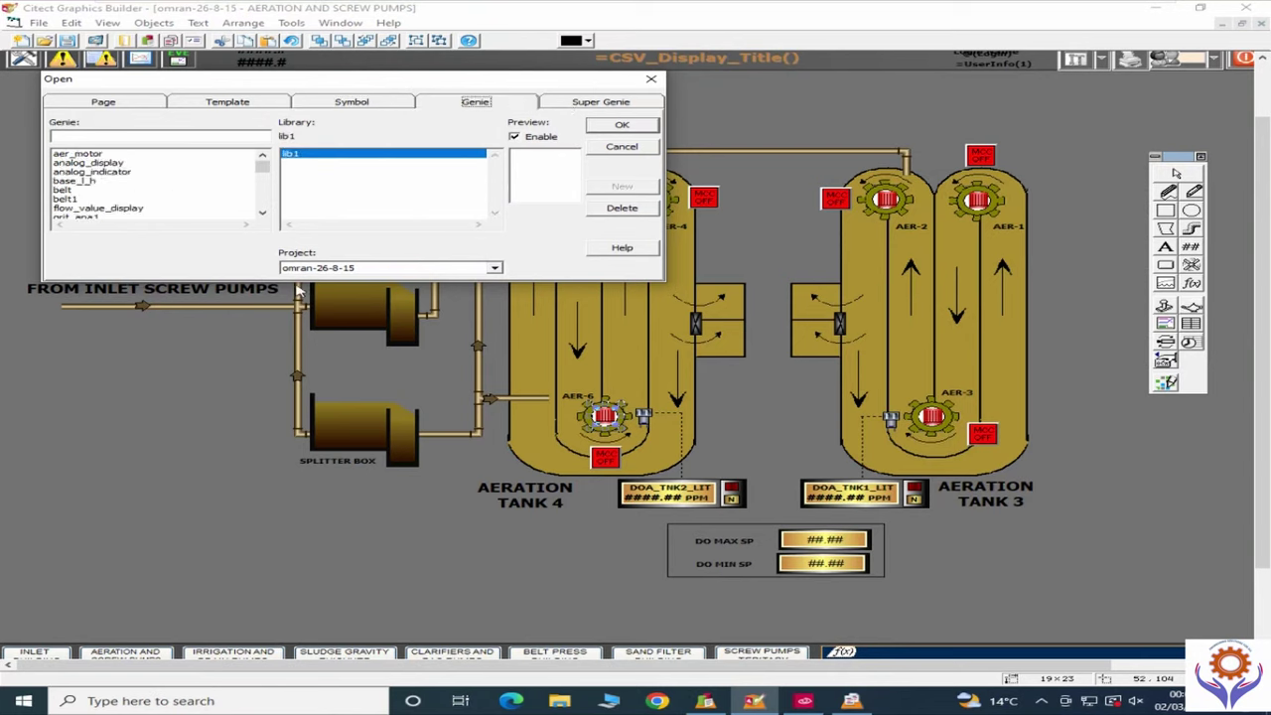
left_click(706, 702)
left_click(708, 703)
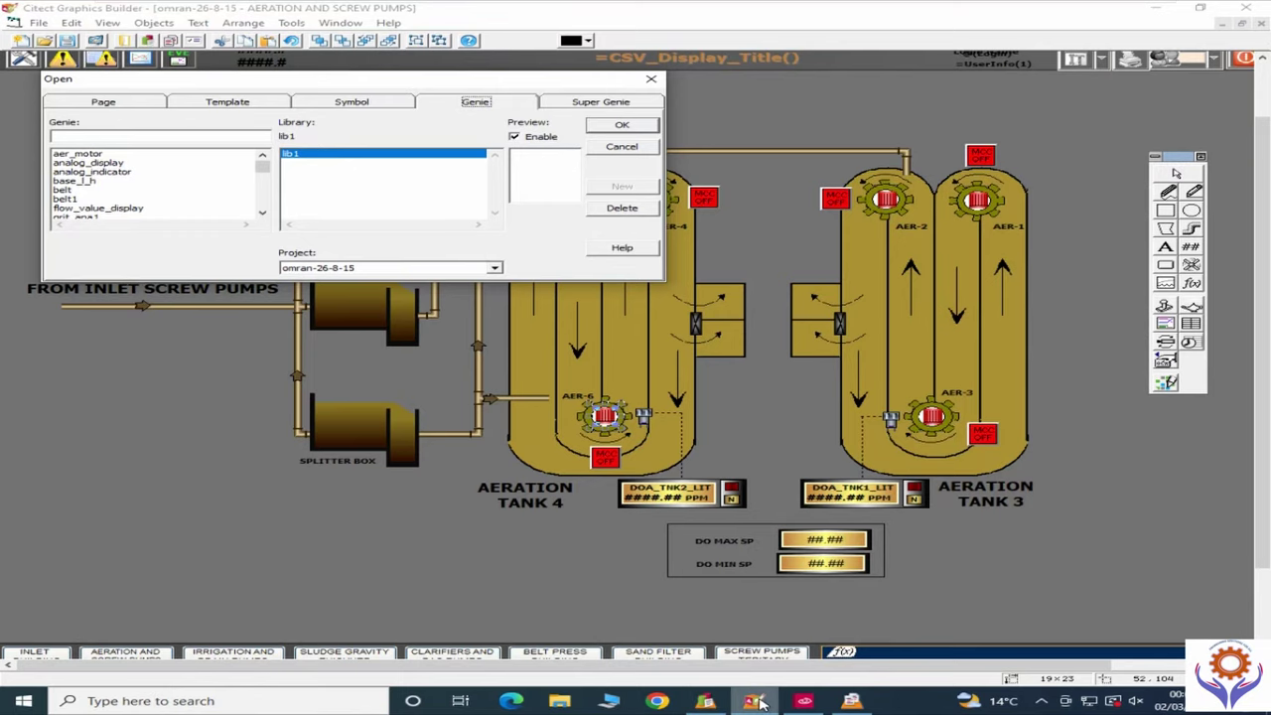
left_click(860, 705)
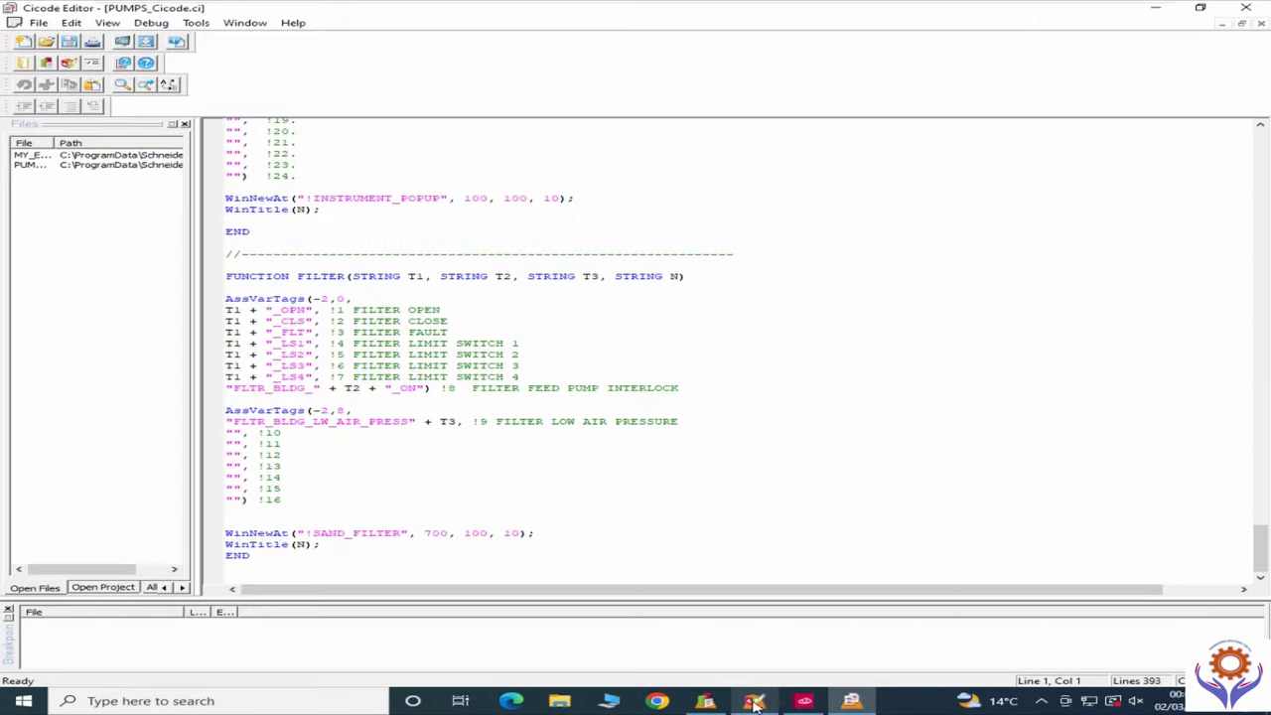
Step: Switch to Citect Explorer and view the symbols in the tanks_cyl_contb_30 library
left_click(804, 703)
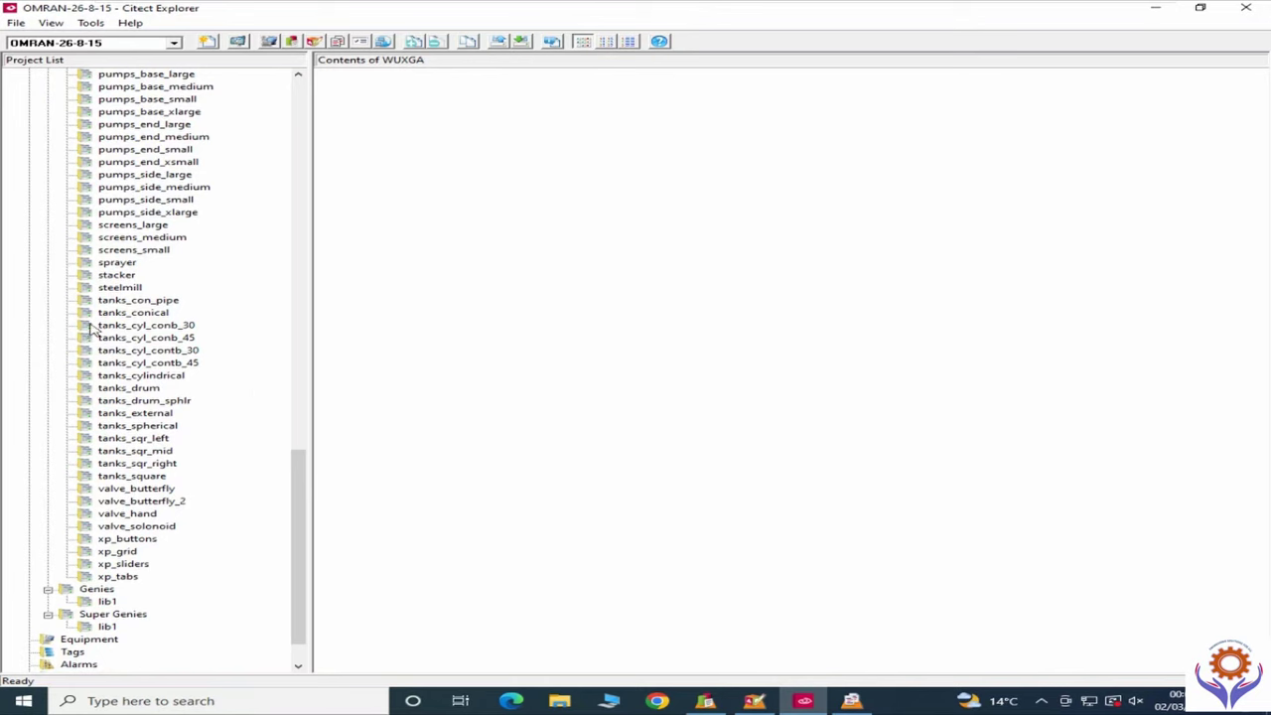
left_click(127, 203)
left_click(130, 260)
left_click(137, 353)
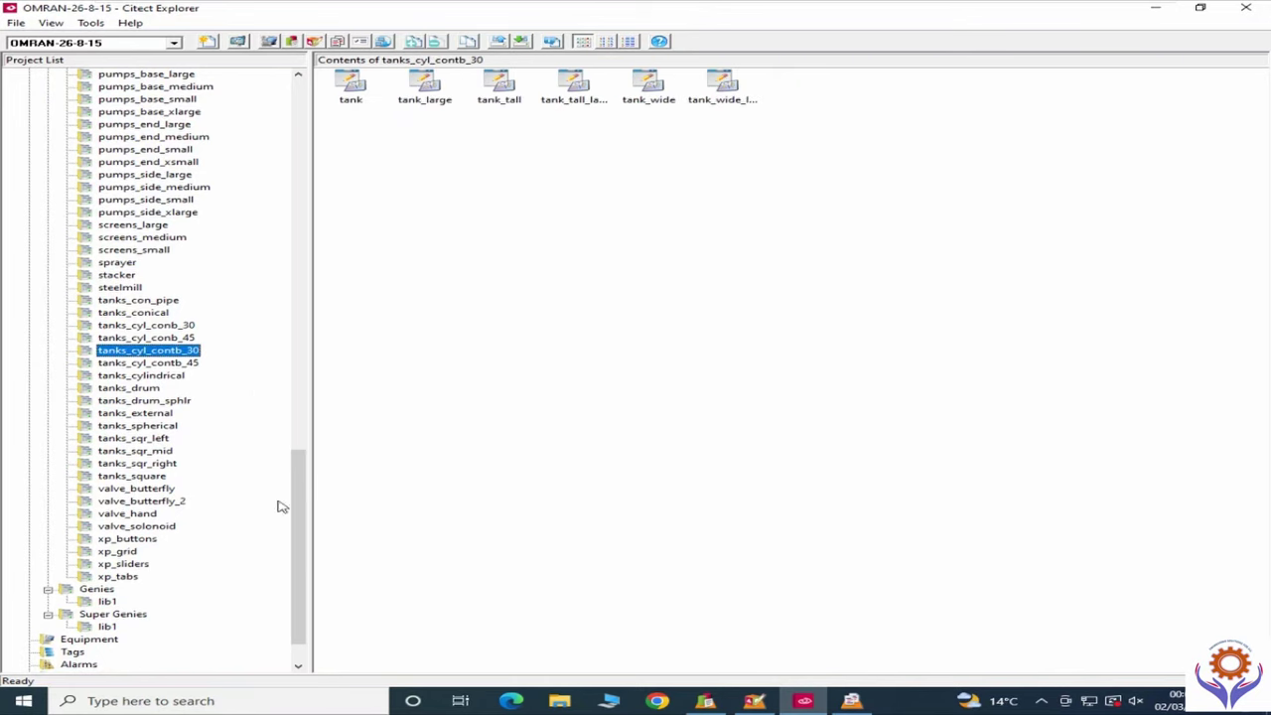
Step: List the contents of the project's lib1 genie library and try to open the MOTOR5 genie
scroll(299, 567, "down", 2)
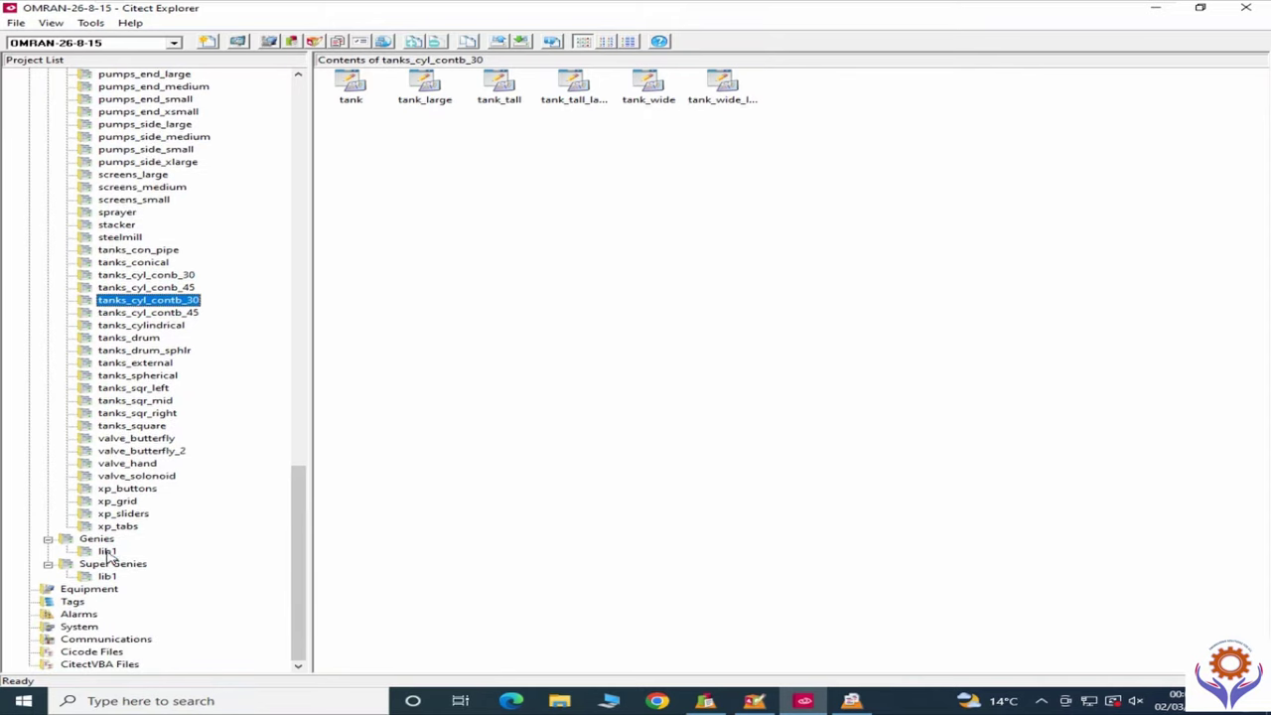
left_click(108, 552)
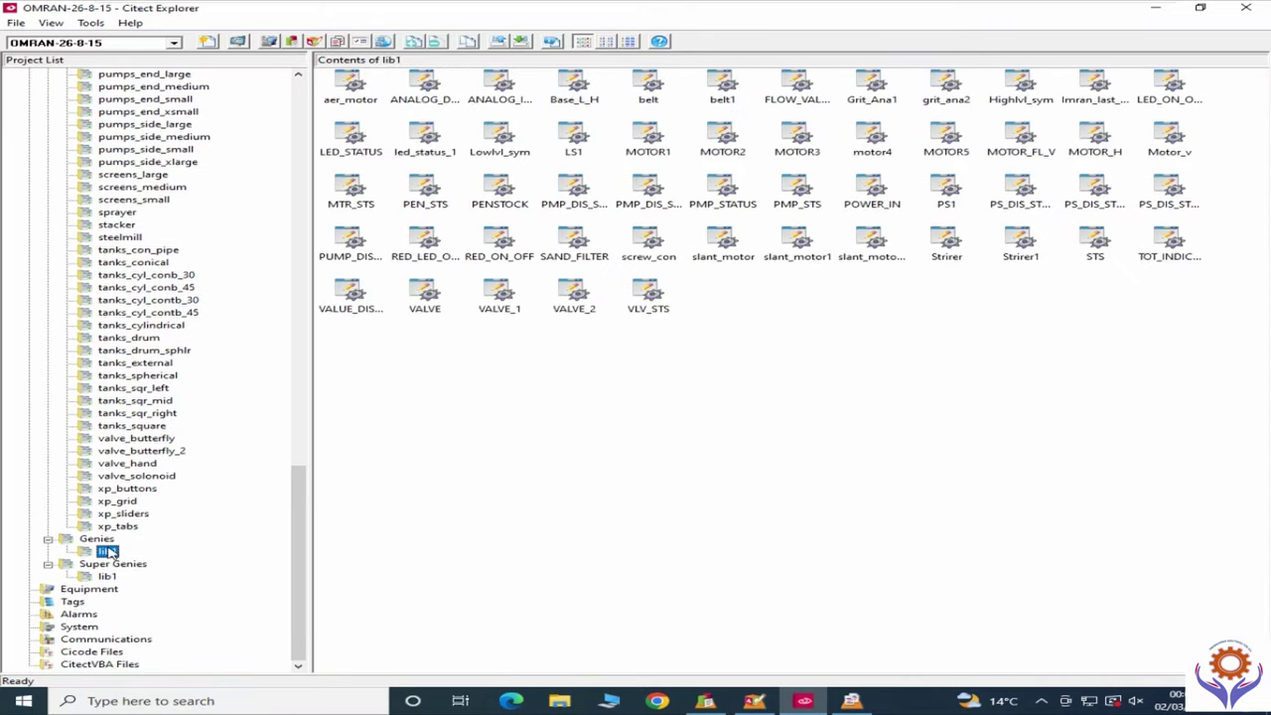
double_click(939, 147)
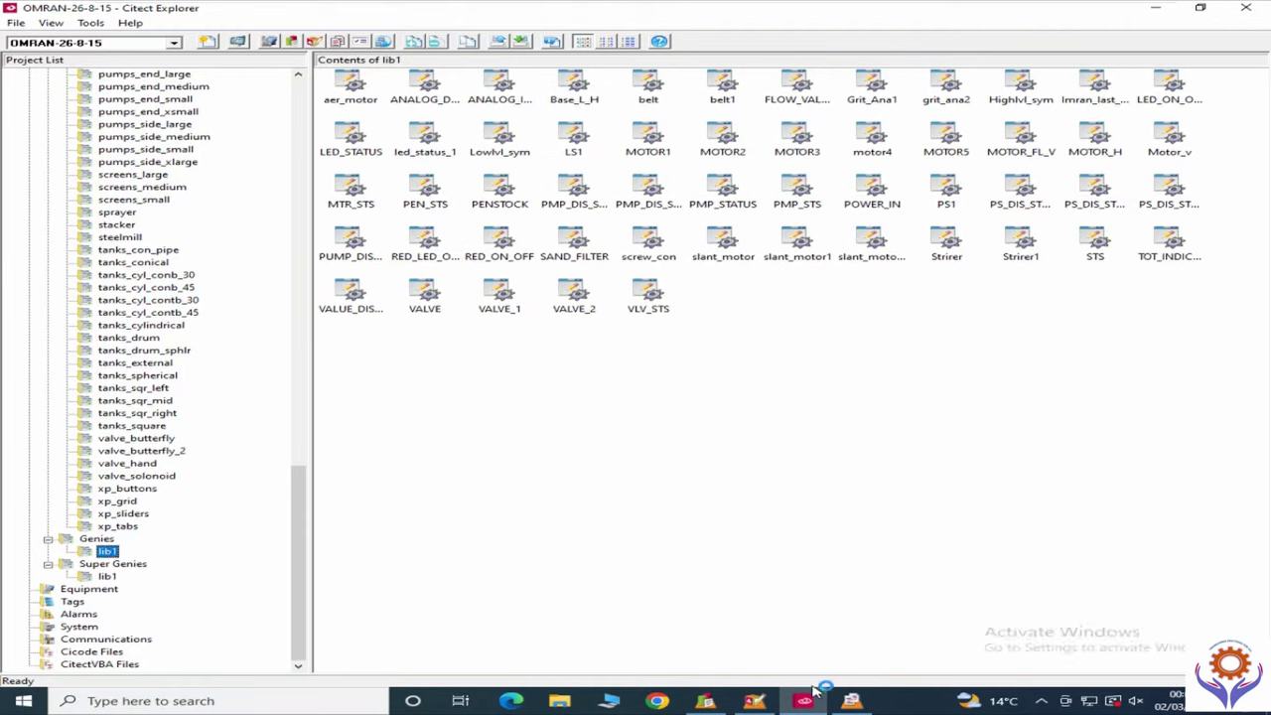
Step: Collapse the Symbols folder and the new template library in the OMRAN-26-8-15 project tree
left_click_drag(301, 527, 301, 139)
left_click(48, 275)
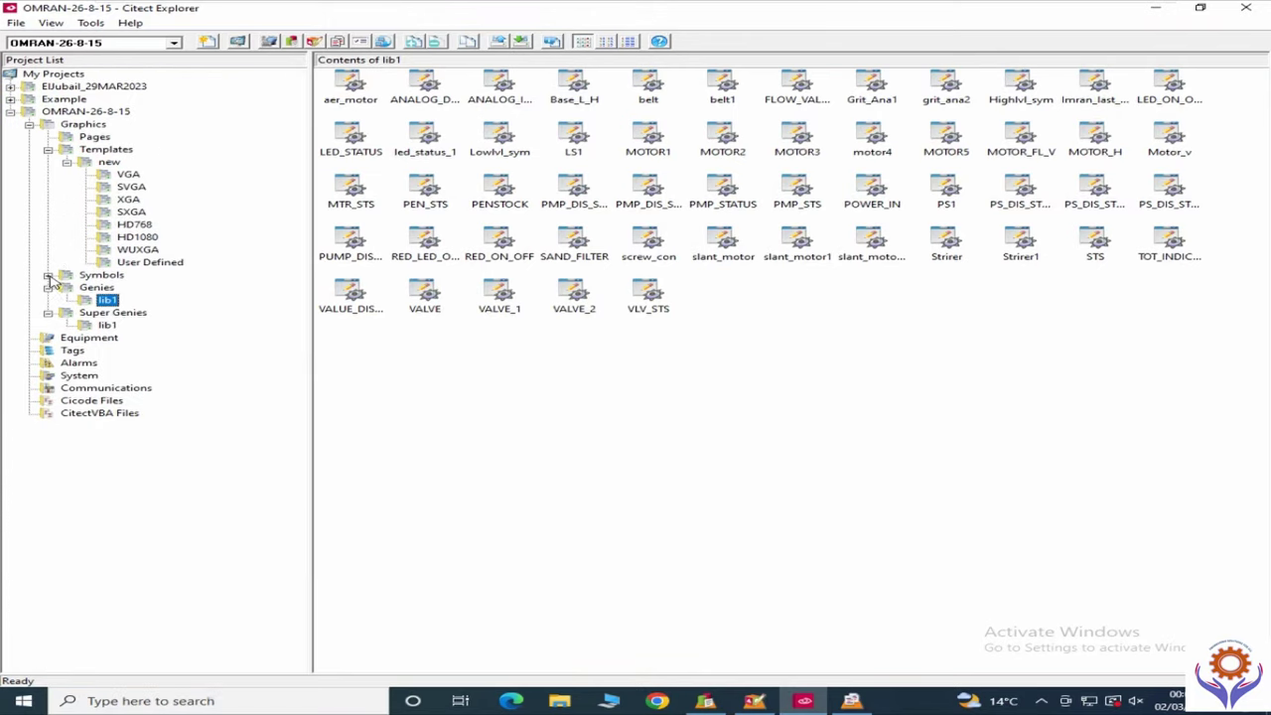
left_click(67, 161)
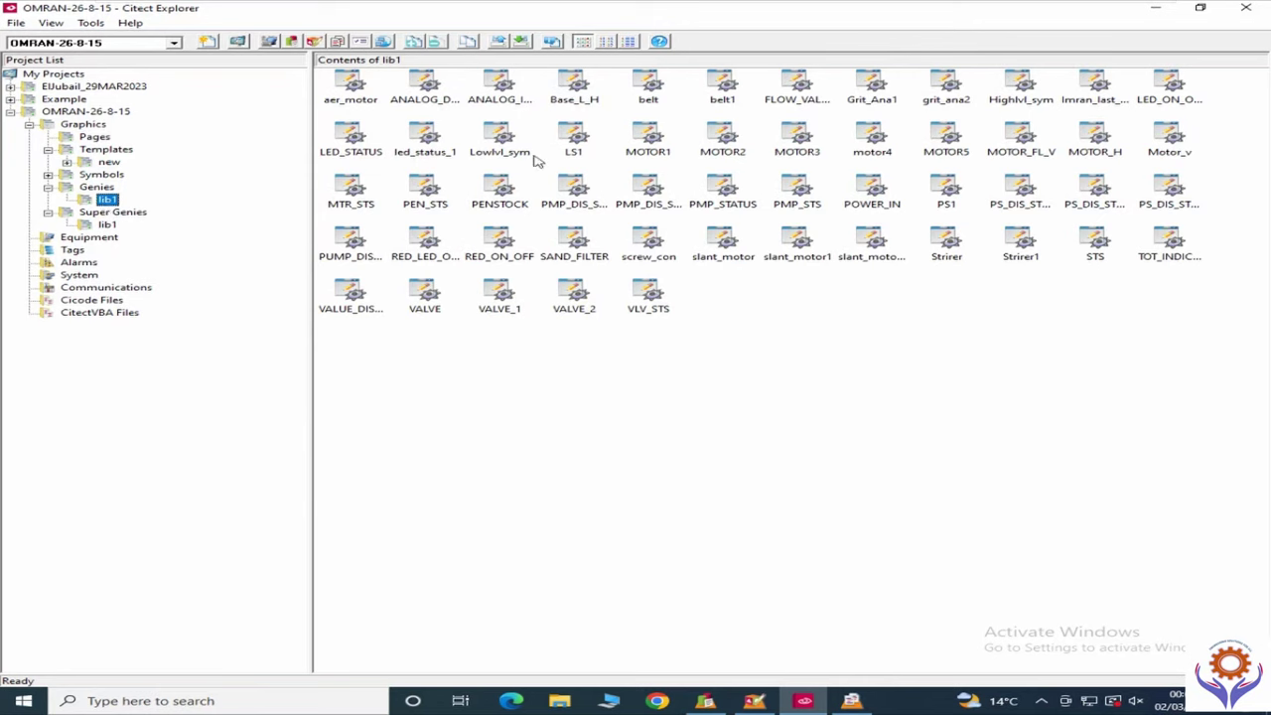
Step: Switch to Graphics Builder, dismiss the Open dialog and check the DOA_TNK2_LIT indicator's genie parameters without editing them
left_click(851, 698)
left_click(771, 701)
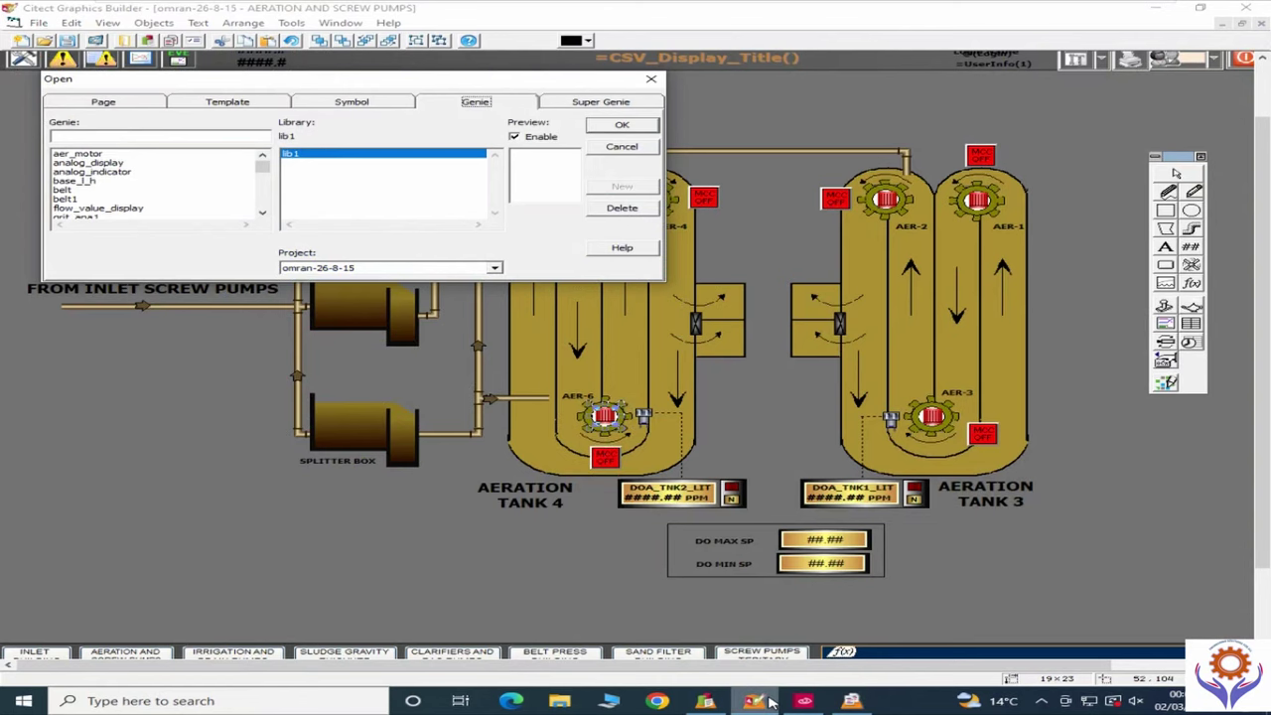
left_click(621, 148)
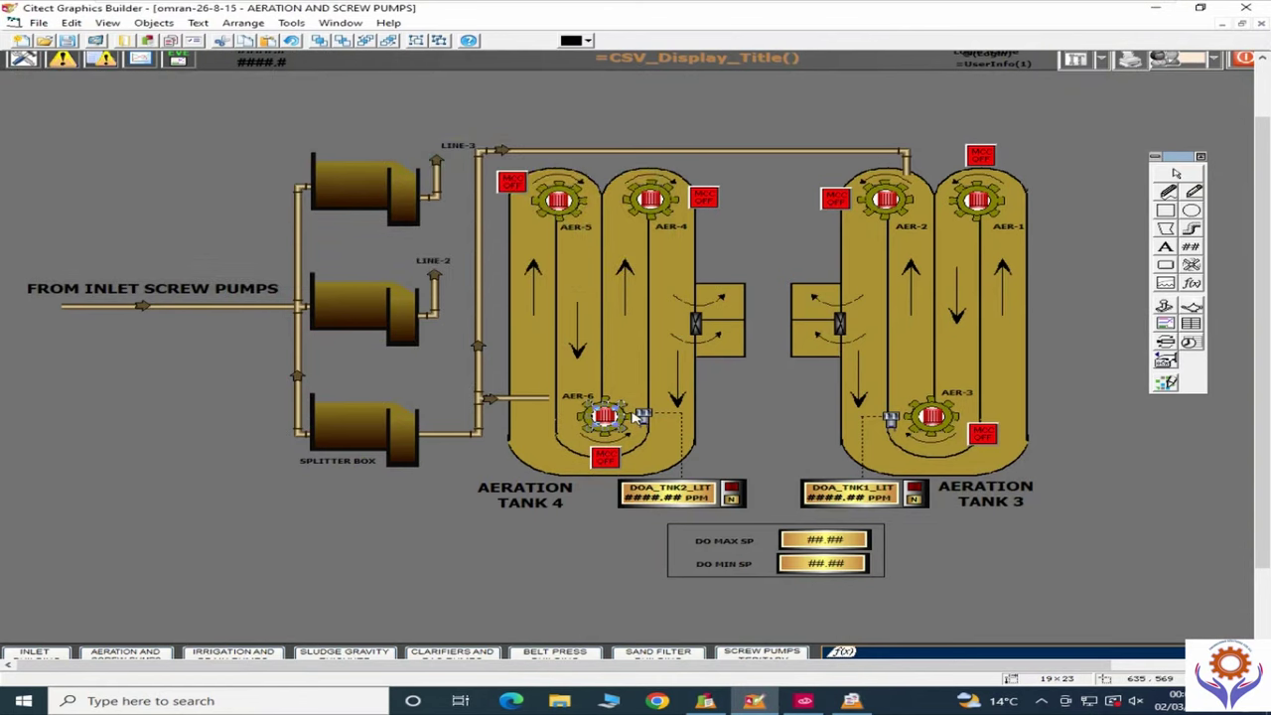
left_click(654, 497)
double_click(655, 497)
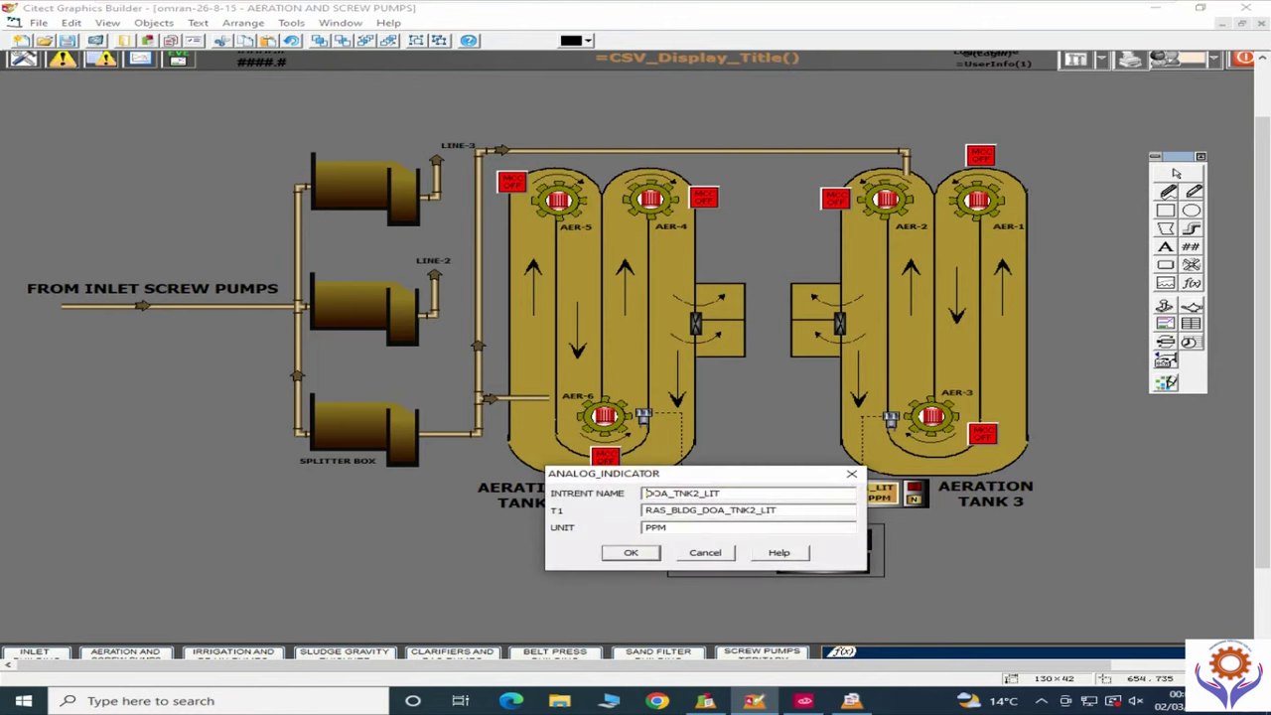
left_click(707, 553)
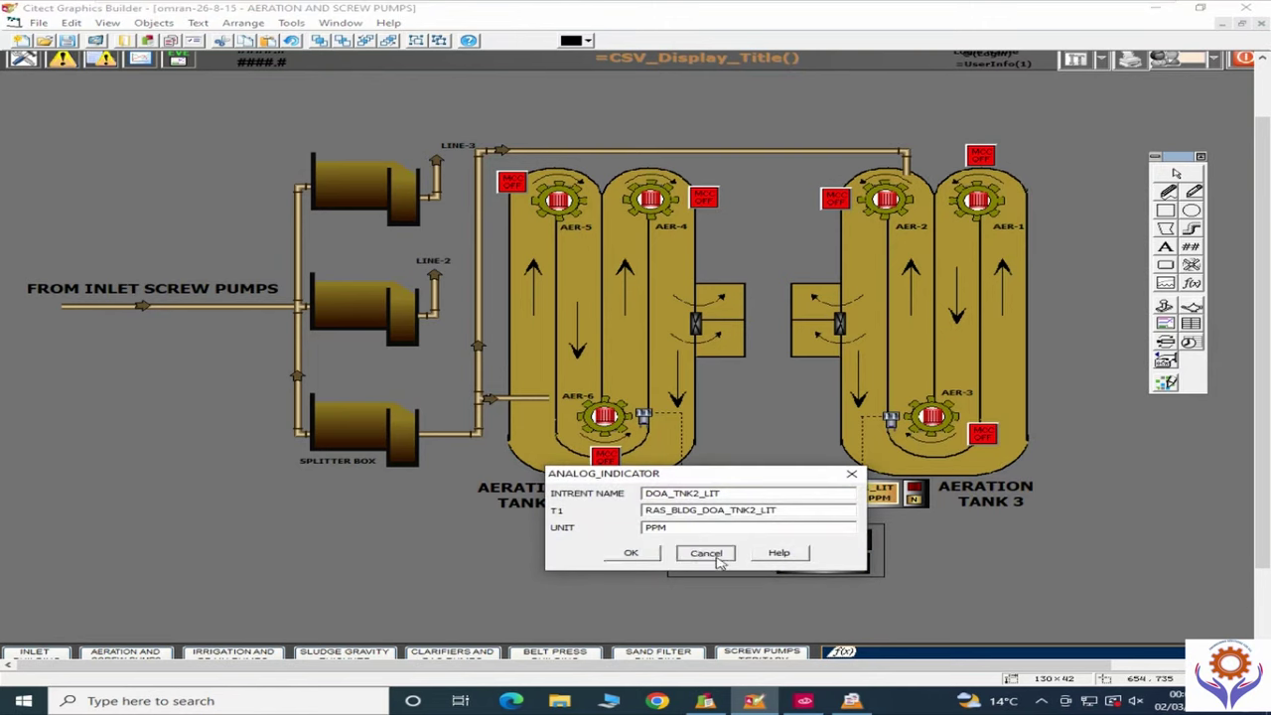
Step: Switch to Citect Explorer and open the ANALOG_INDICATOR genie from lib1 in Graphics Builder
left_click(804, 701)
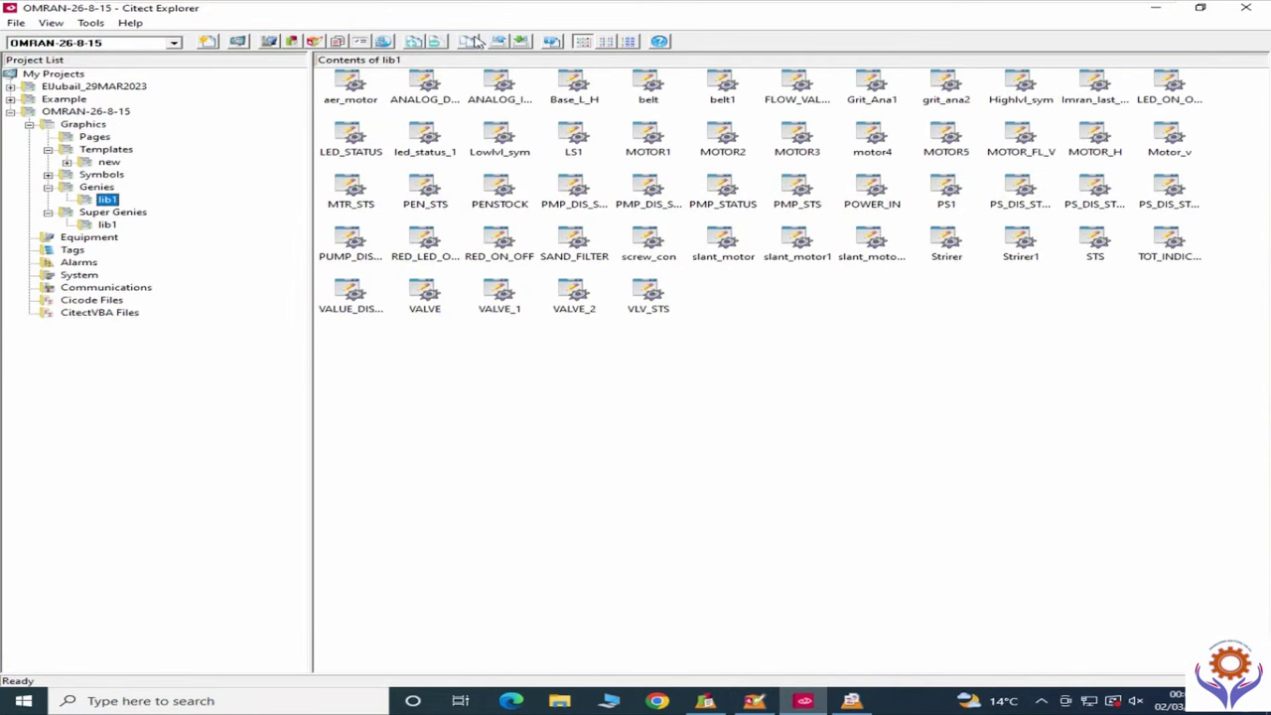
left_click(508, 93)
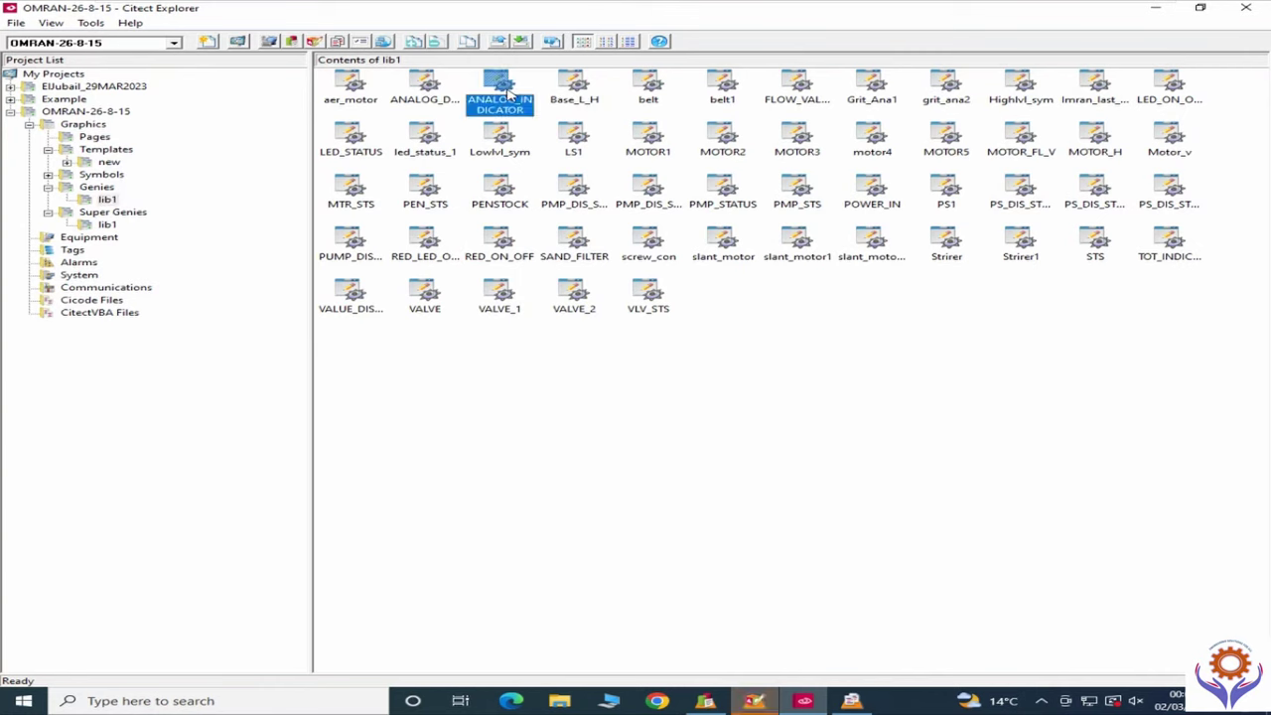
left_click(754, 701)
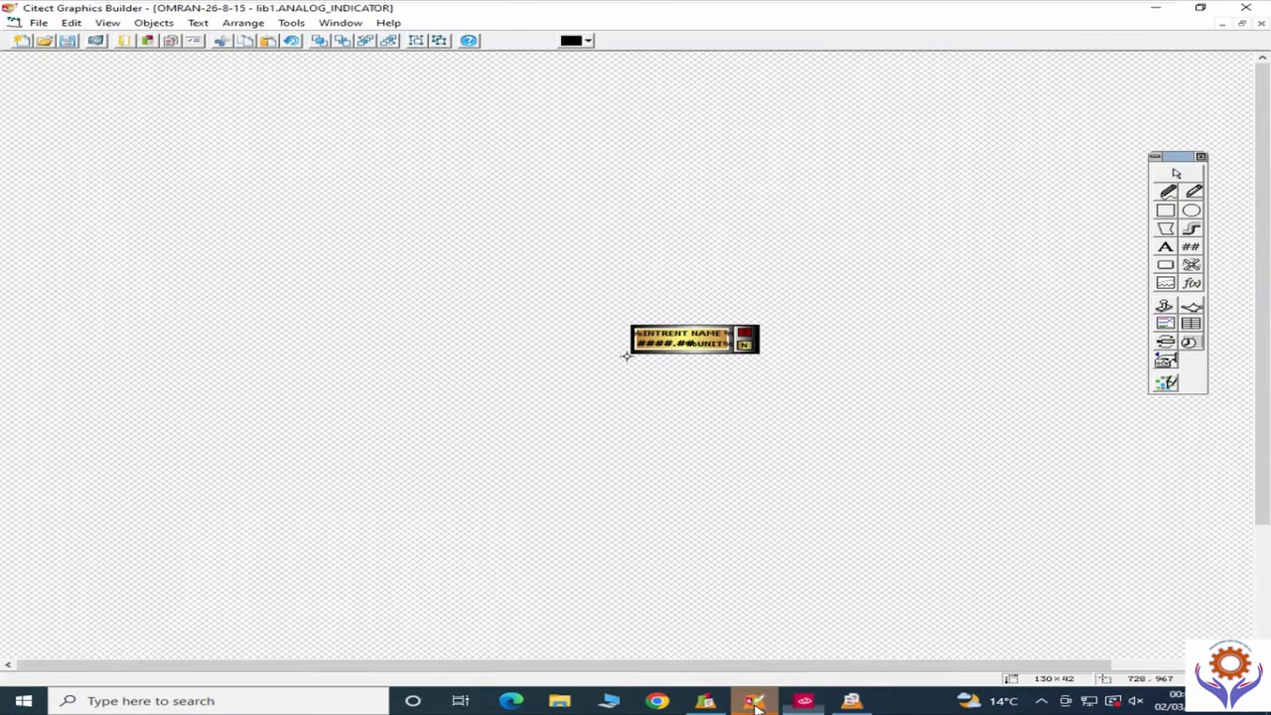
Step: Inspect the properties of the genie's numeric value display and its instrument name text, cancelling each without changes
double_click(668, 346)
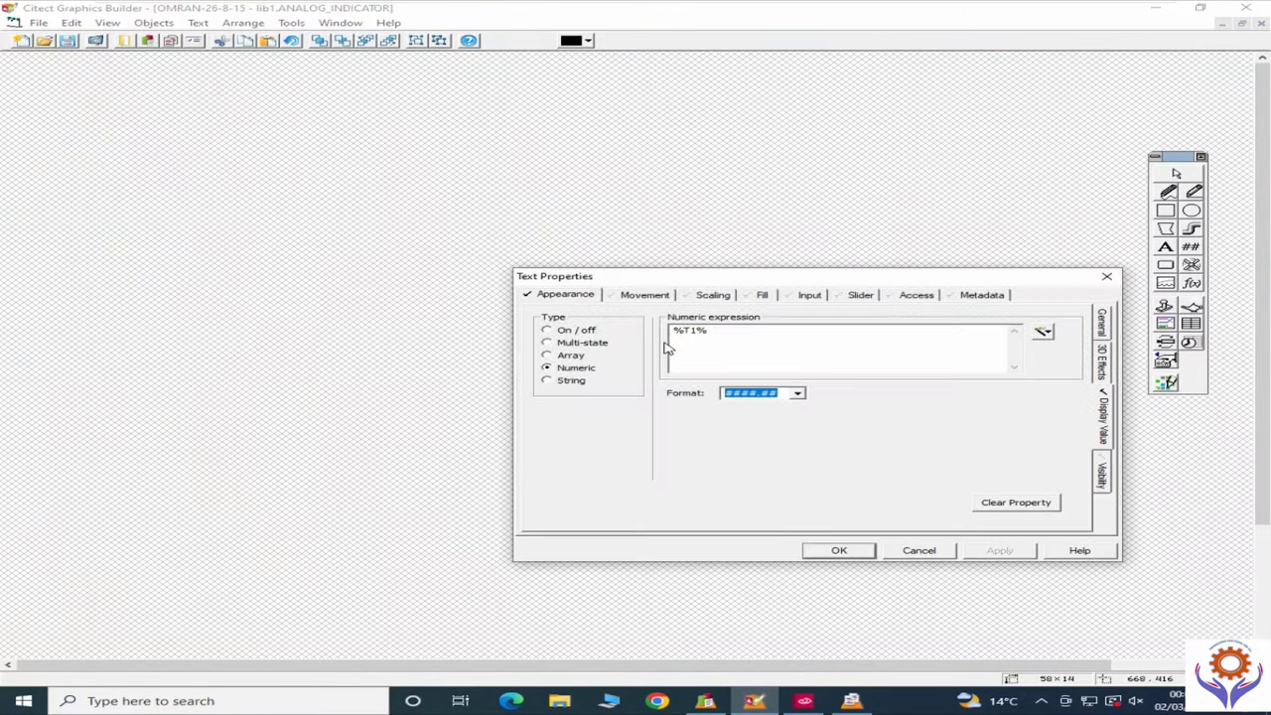
left_click(918, 551)
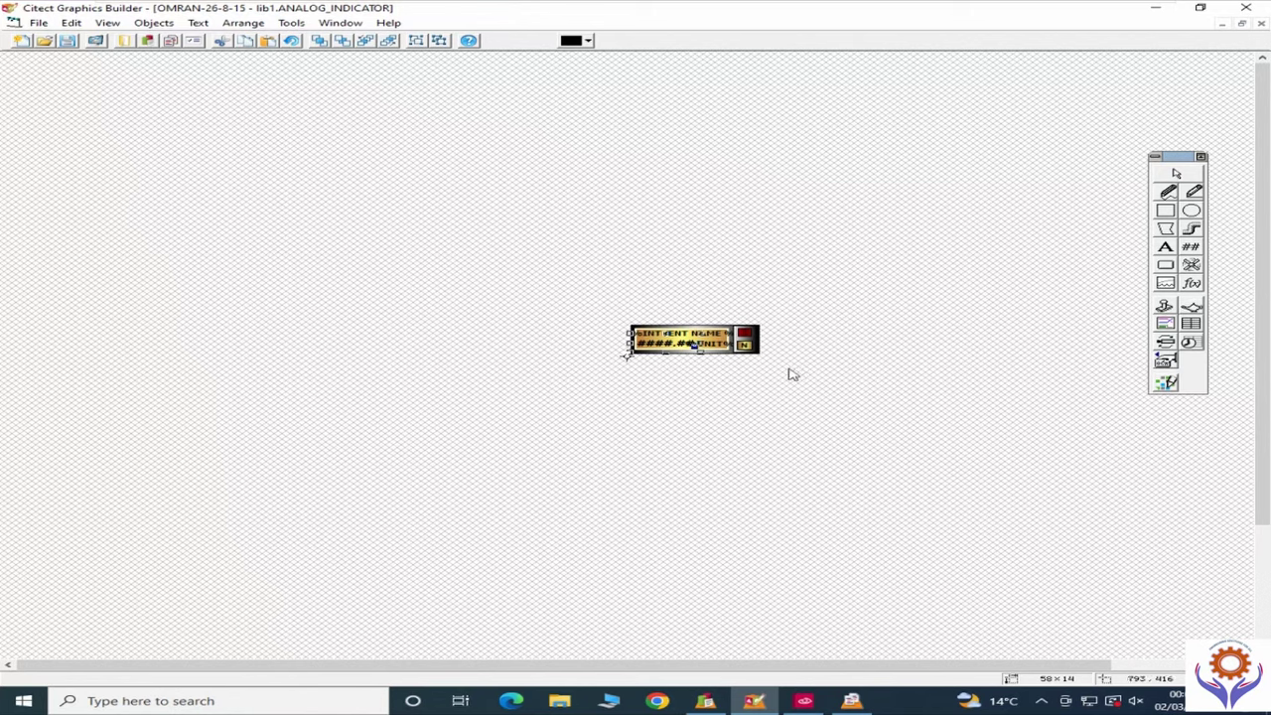
double_click(661, 336)
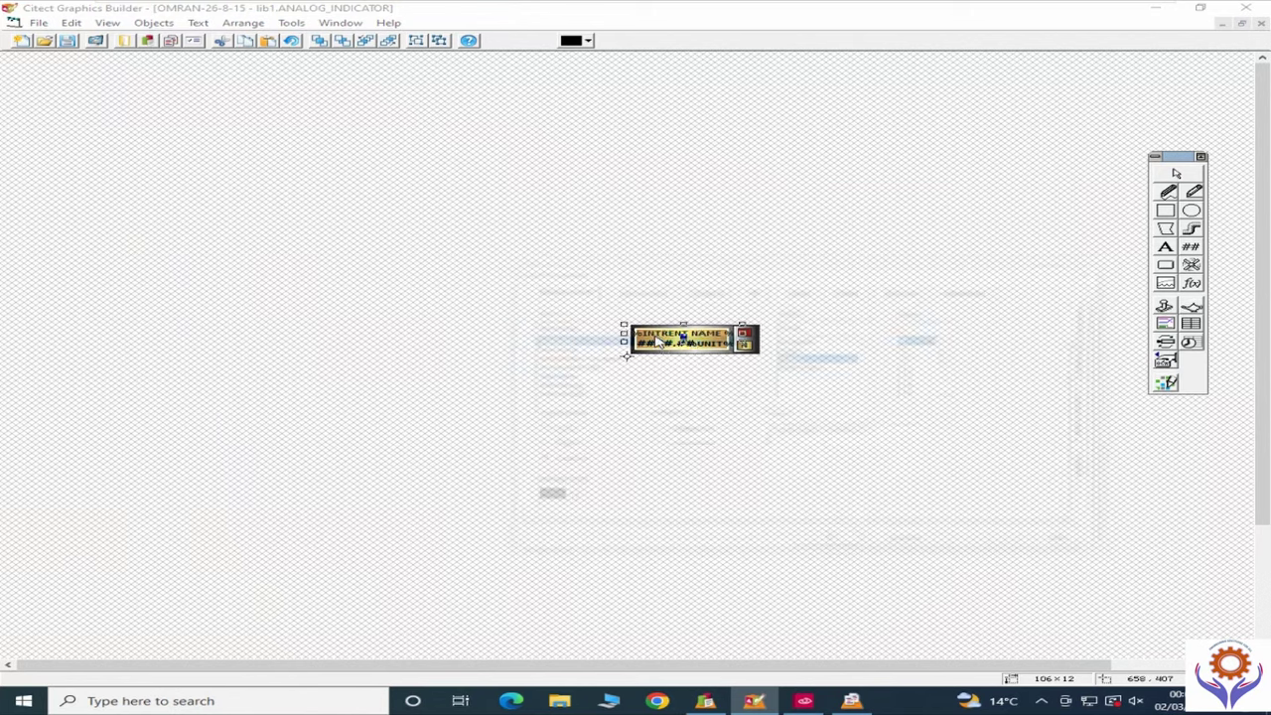
left_click(908, 544)
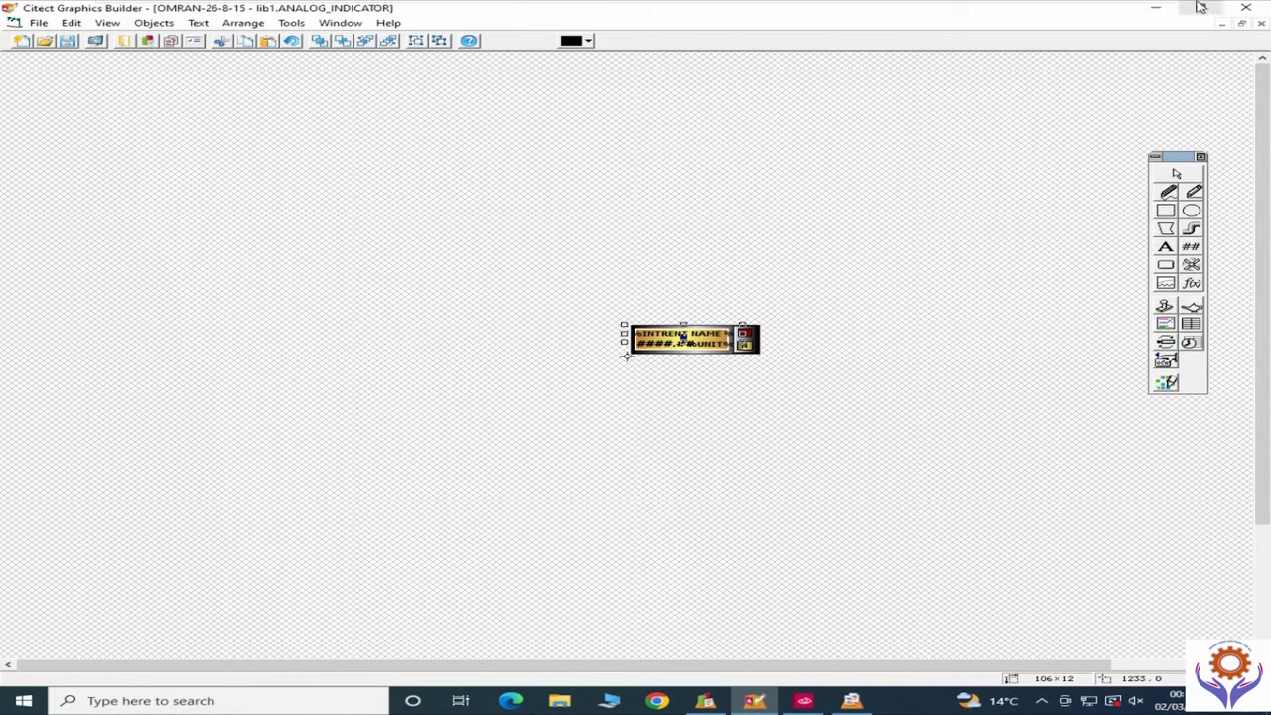
Step: Return to Citect Explorer and browse the lib1 genies, including ANALOG_DISPLAY, ANALOG_INDICATOR, MOTOR1, MOTOR2 and MOTOR3
left_click(1157, 9)
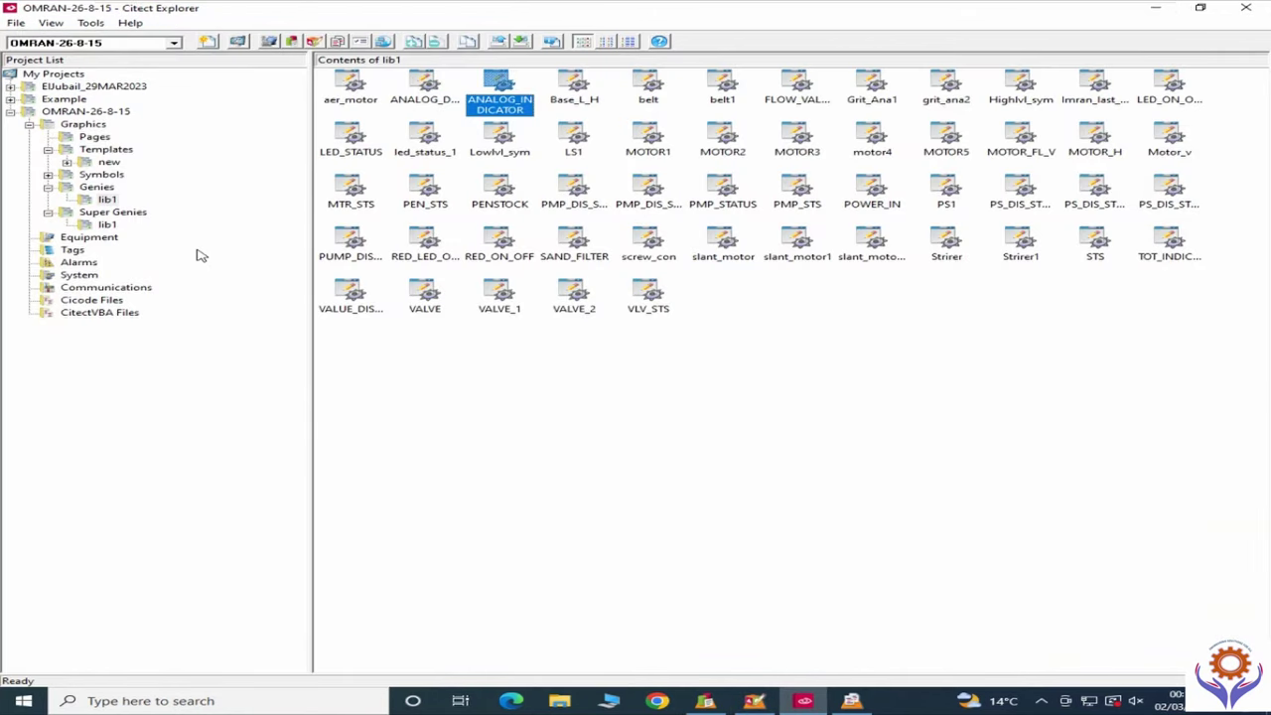
left_click(103, 200)
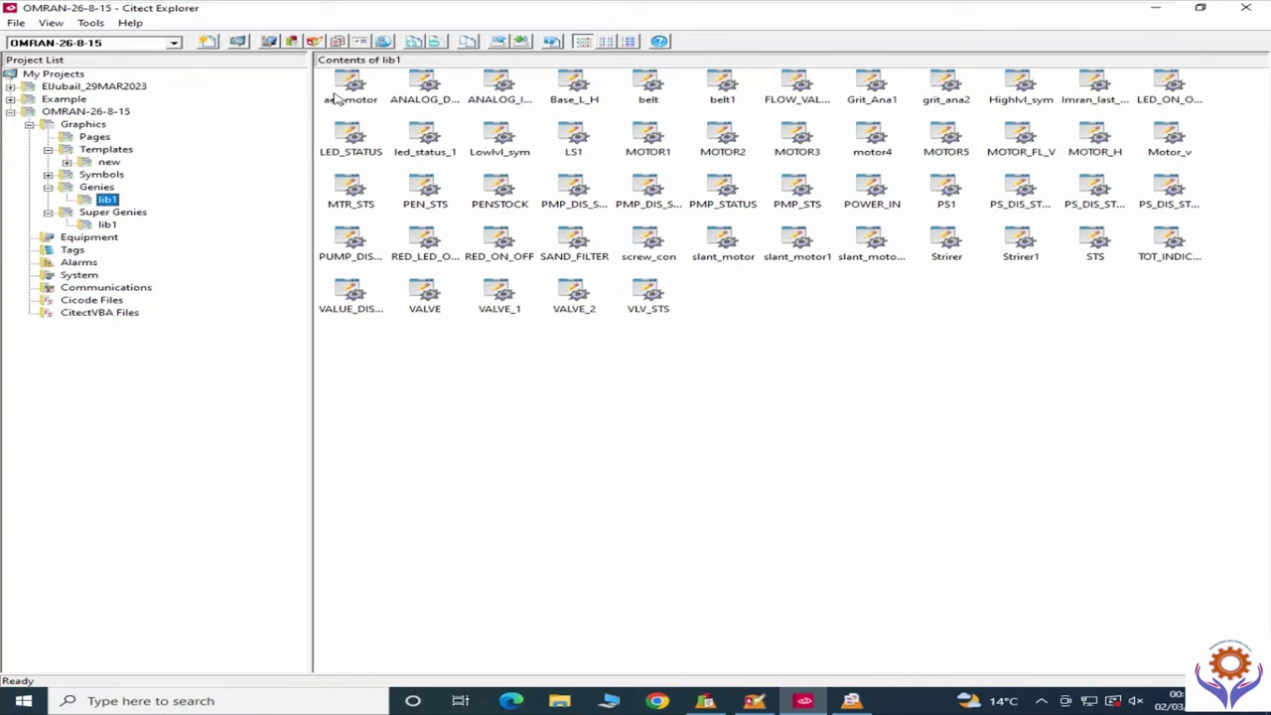
left_click(421, 103)
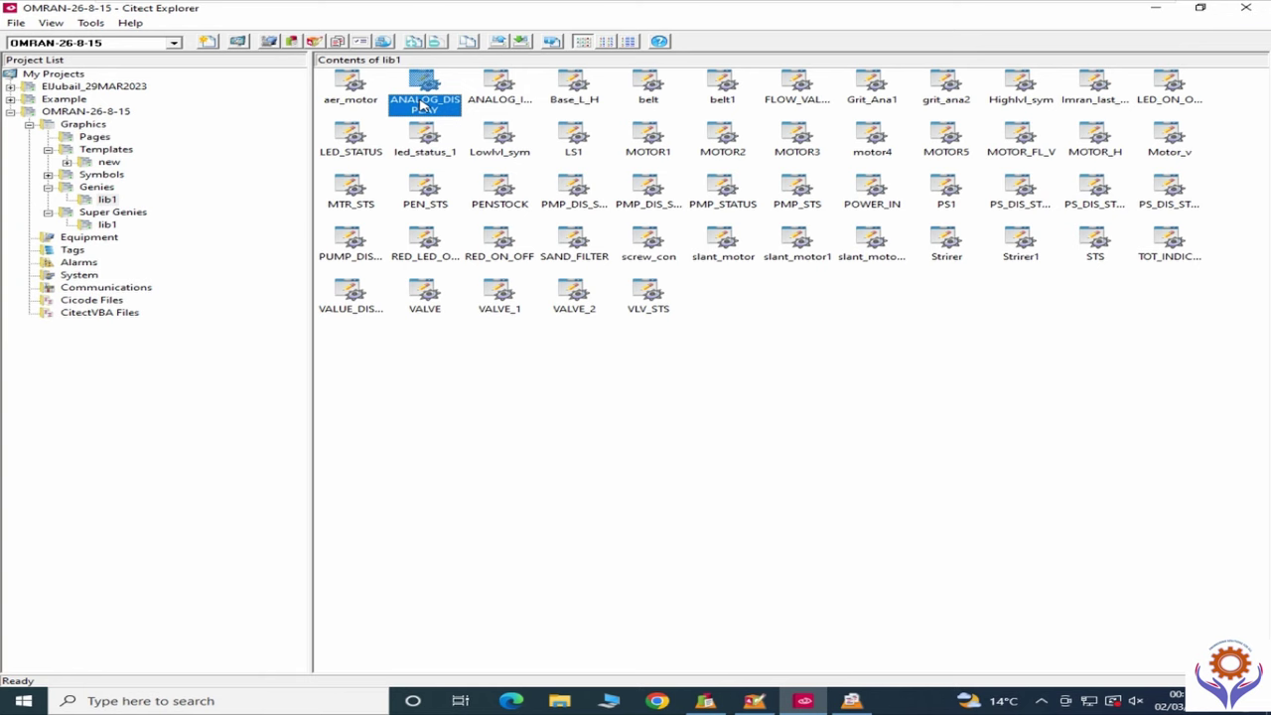
left_click(514, 105)
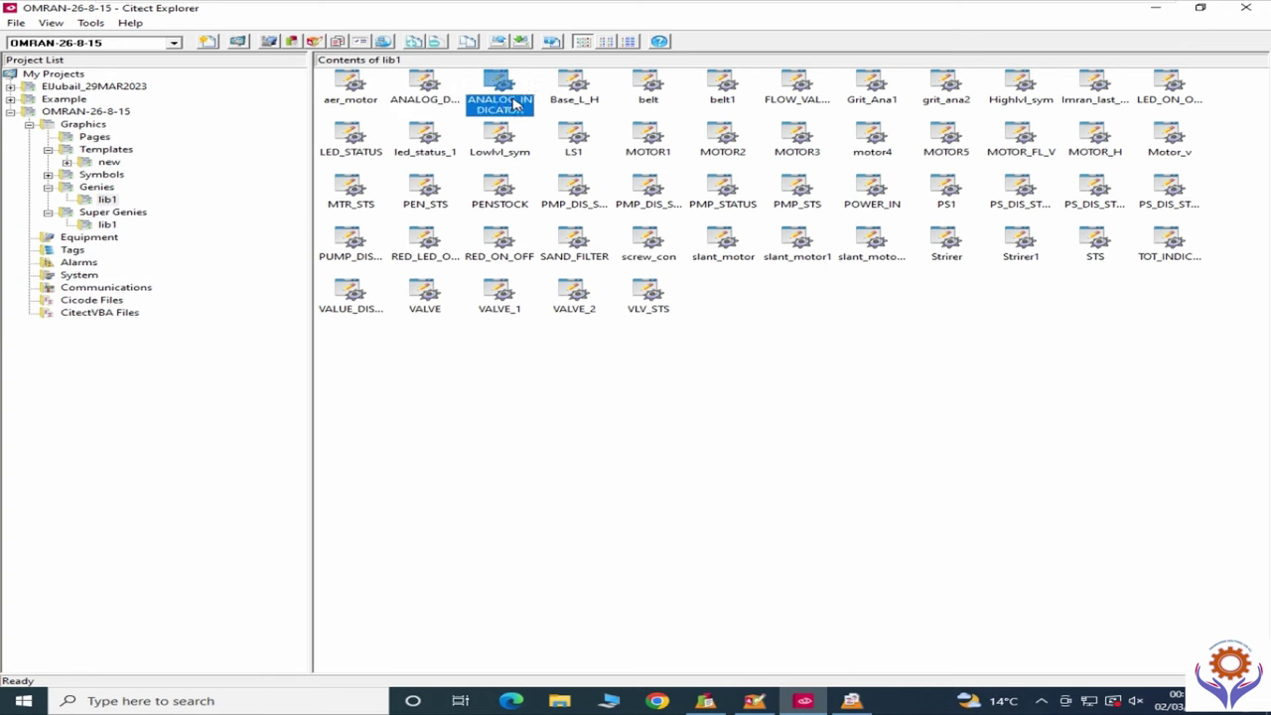
left_click(660, 153)
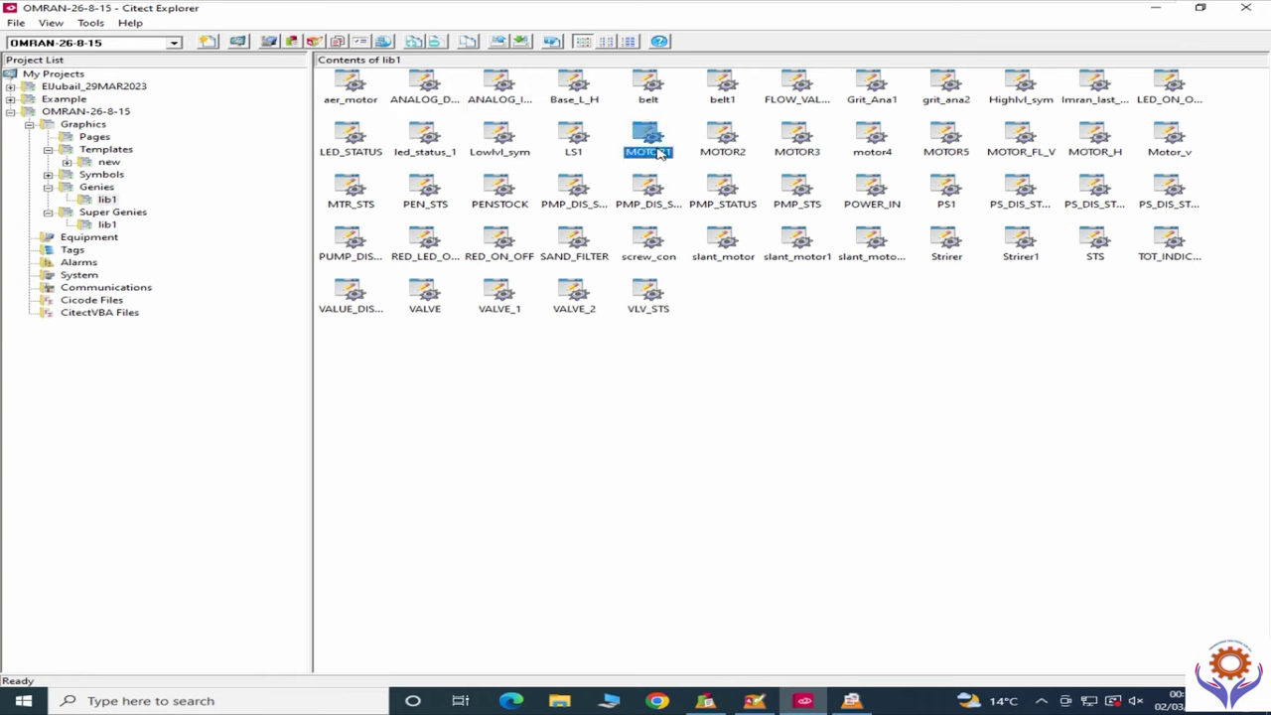
left_click(731, 149)
left_click(781, 149)
Step: View the MOTOR5 and MOTOR1 genies in Graphics Builder, returning to Citect Explorer after each
double_click(941, 158)
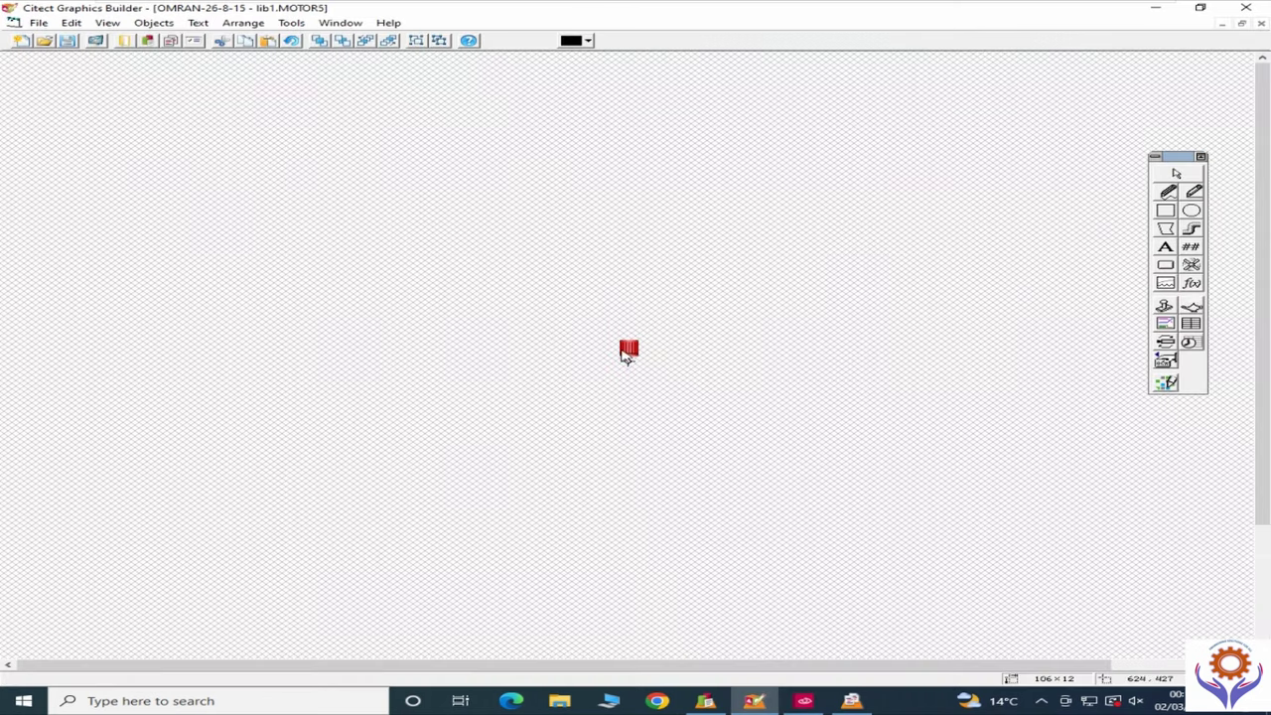
left_click(1155, 8)
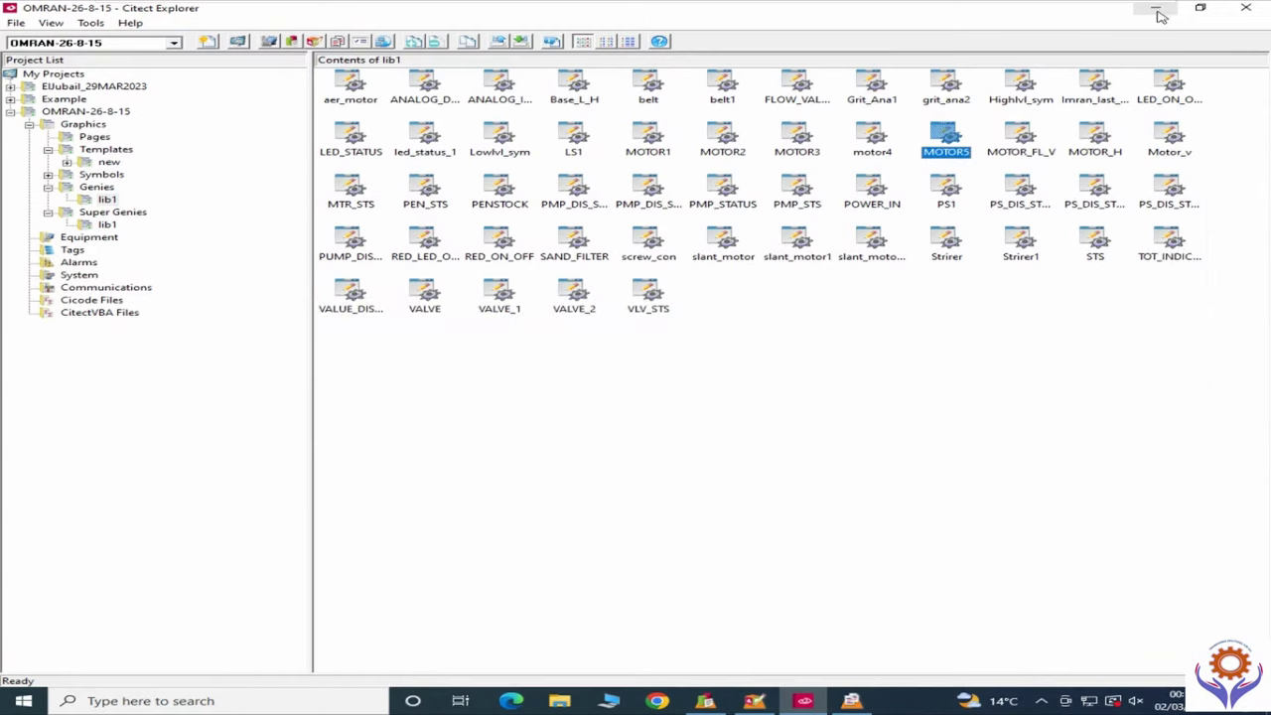
left_click(1030, 149)
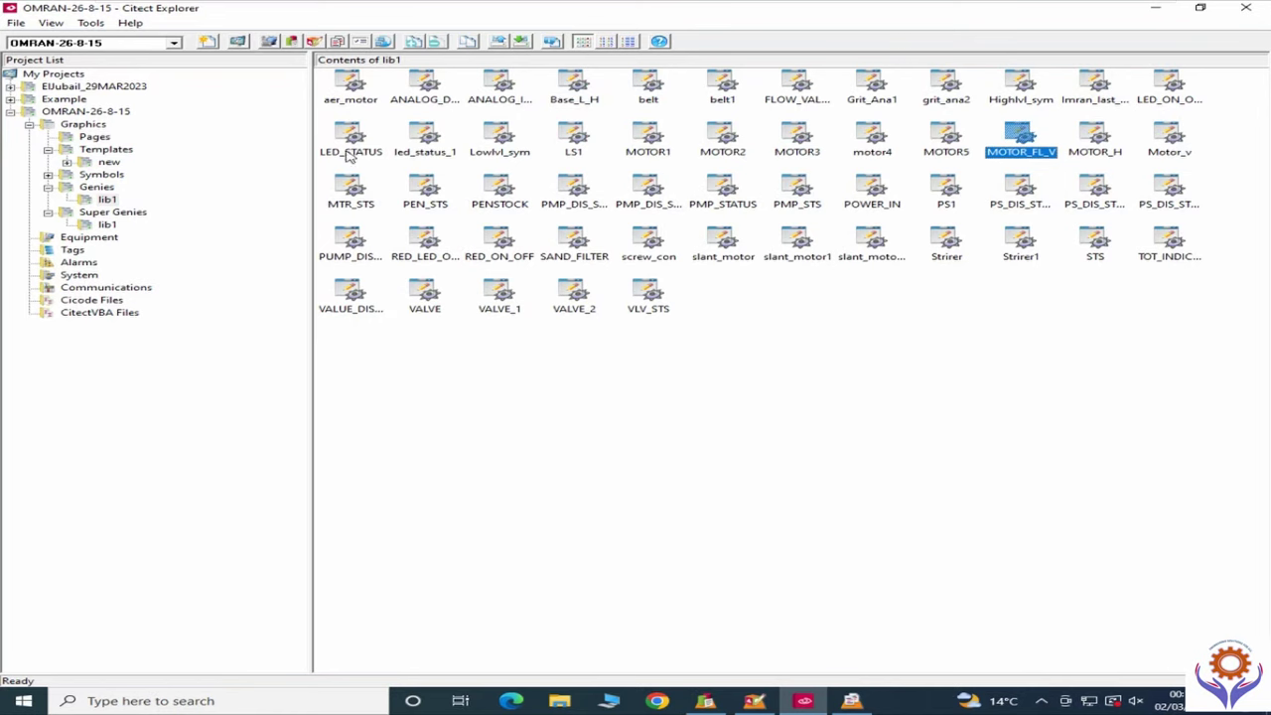
double_click(661, 151)
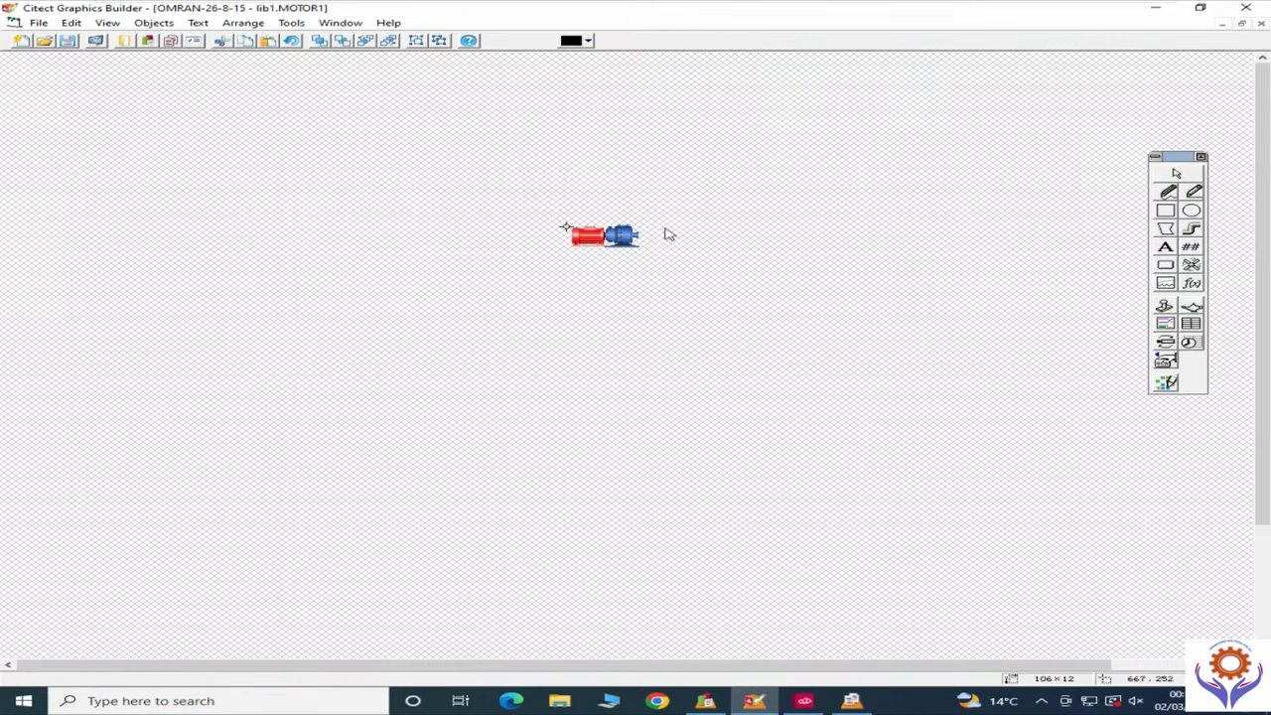
left_click(1155, 7)
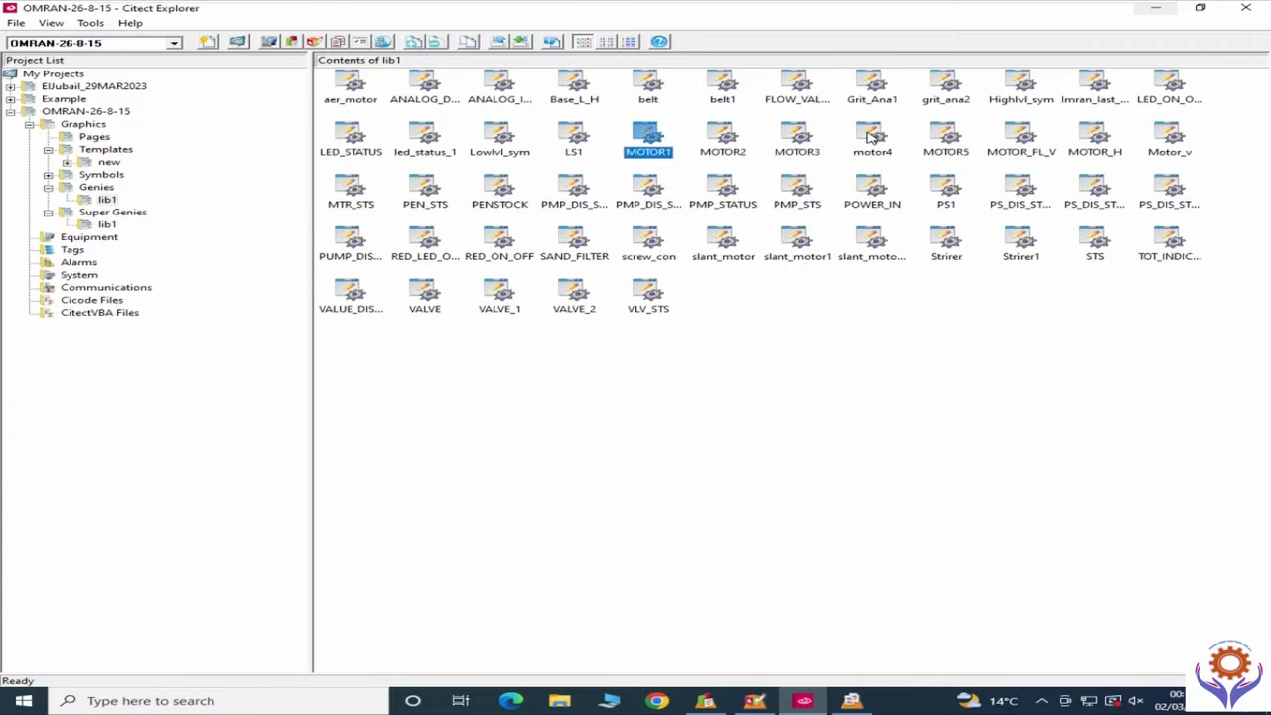
Step: Open the MOTOR3 genie and examine the touch input command in its motor symbol set's properties
double_click(790, 137)
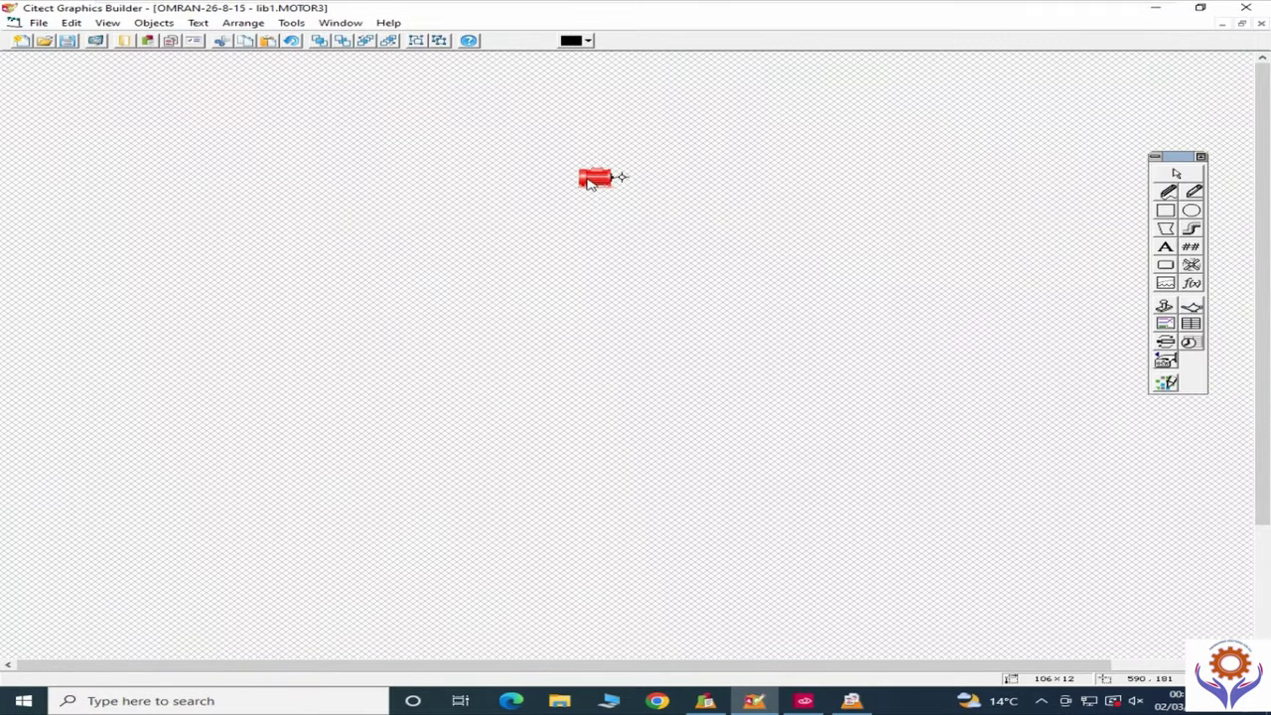
double_click(590, 181)
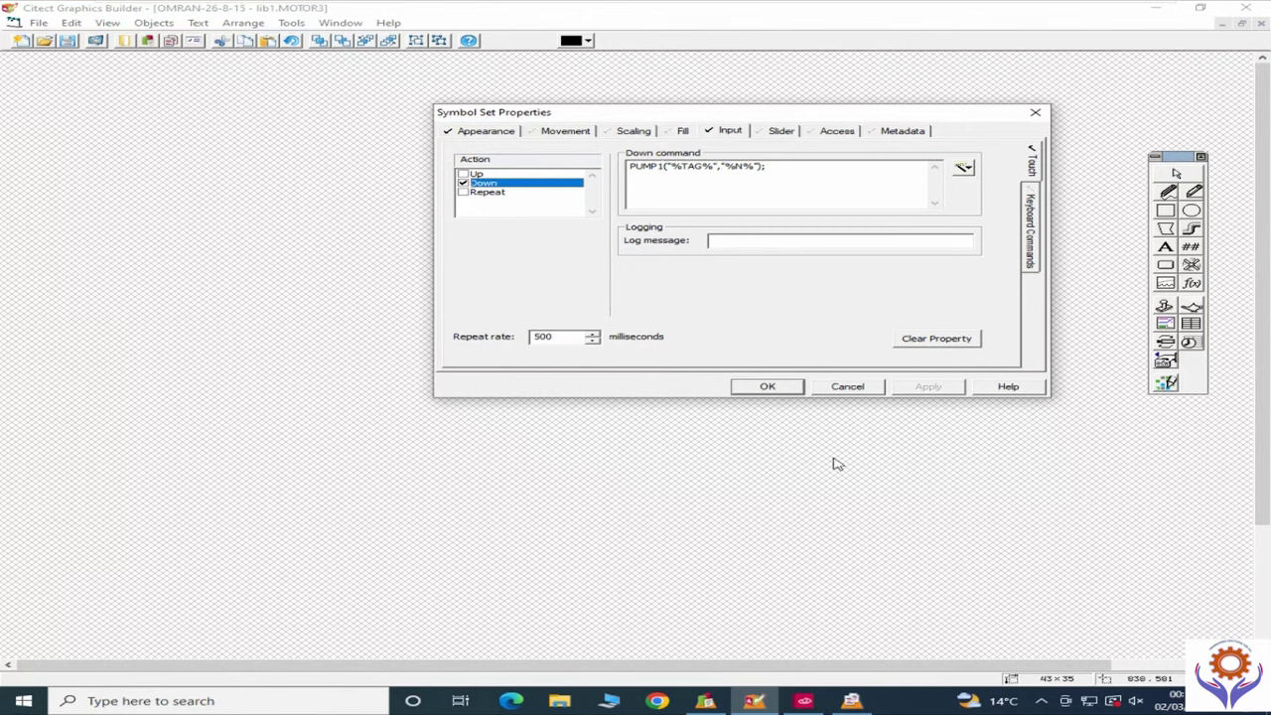
left_click(847, 386)
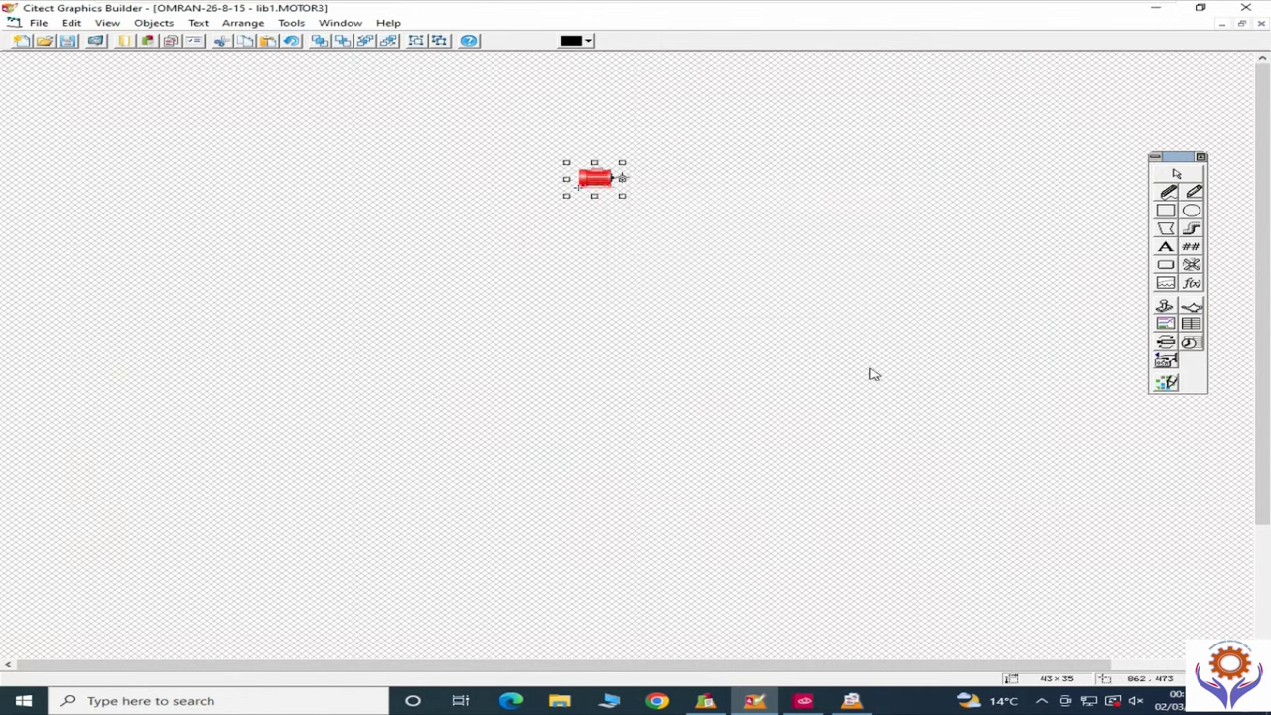
double_click(586, 179)
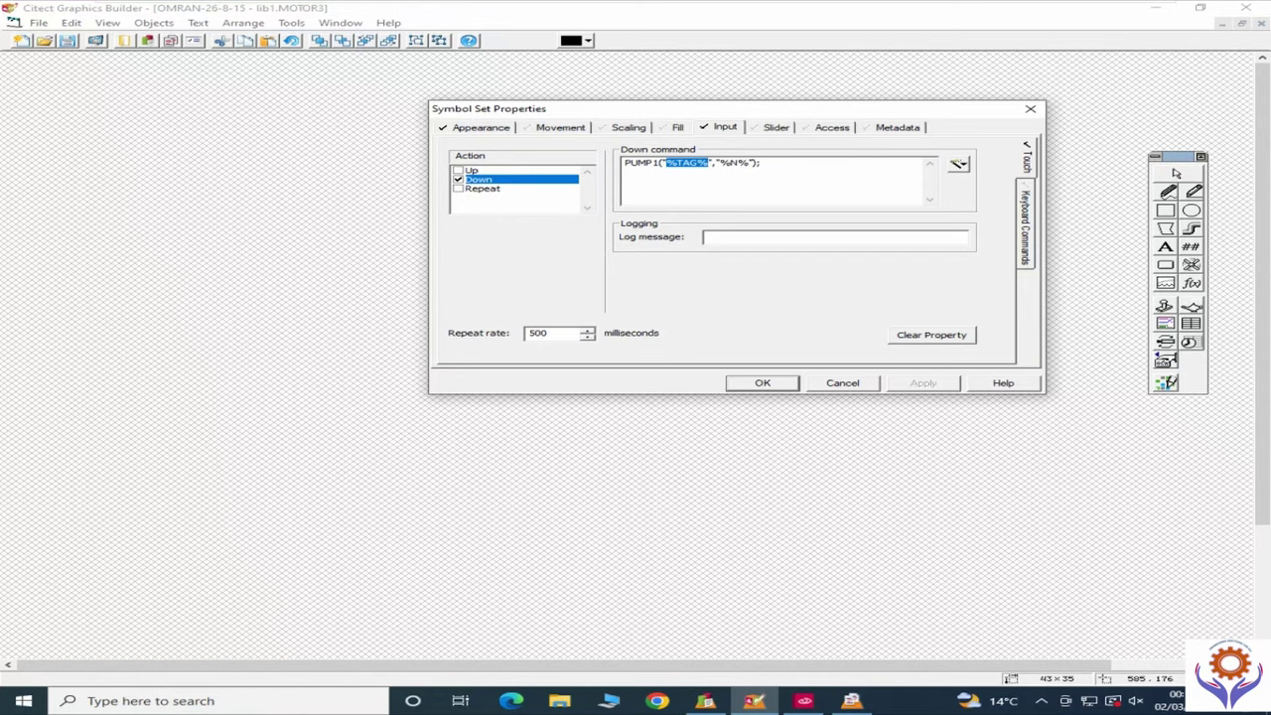
Step: Examine the function name and the %TAG% and %N% arguments of the Down command on MOTOR3's motor symbol set
left_click(698, 162)
left_click_drag(624, 163, 639, 163)
left_click(843, 383)
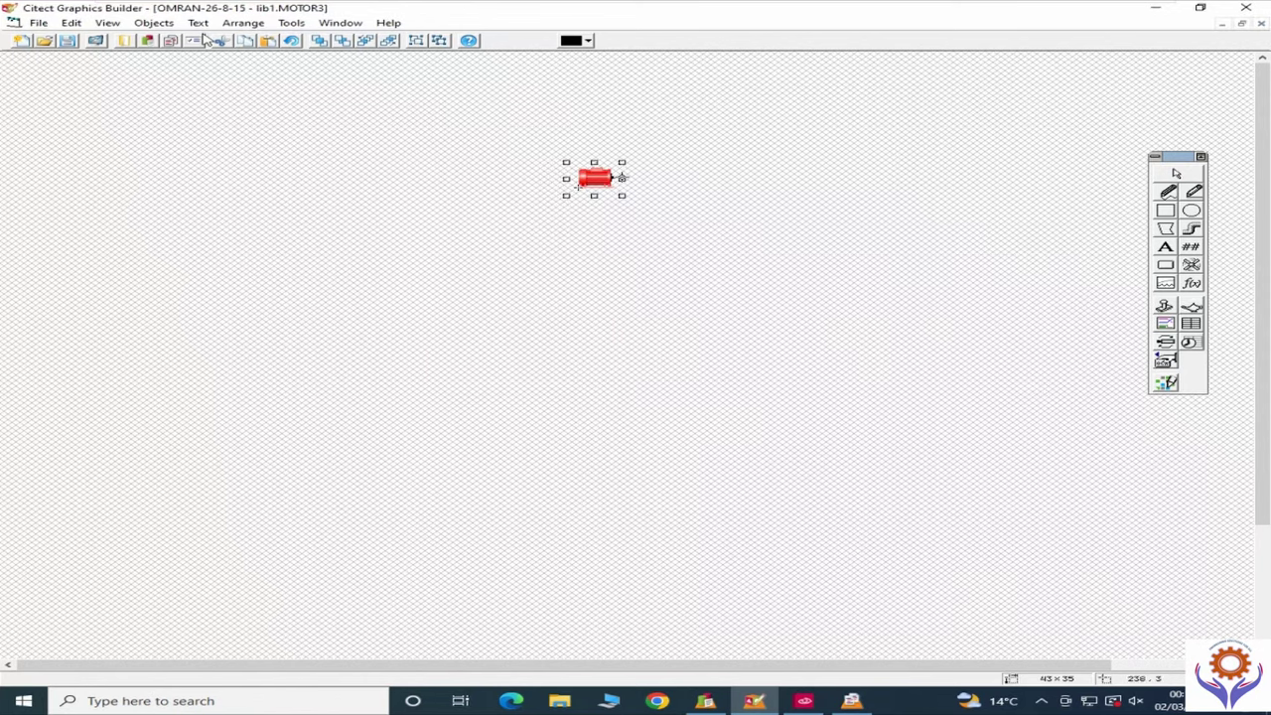
double_click(604, 180)
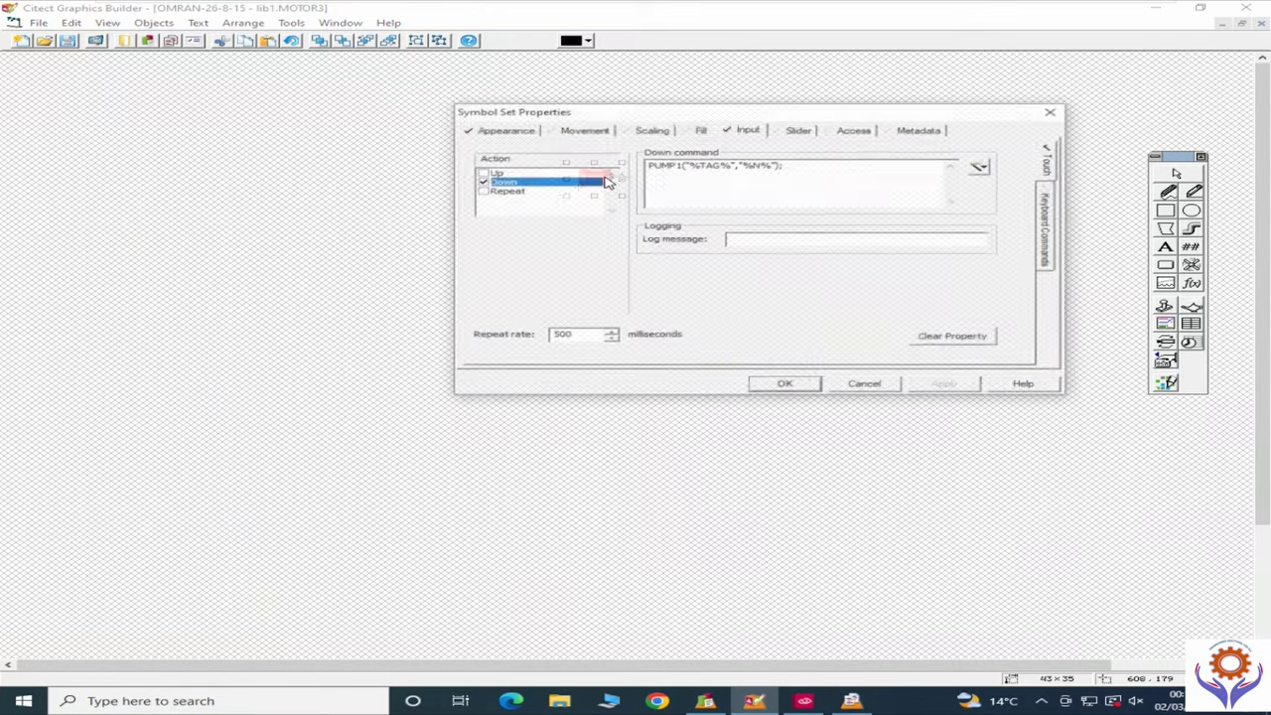
left_click_drag(680, 165, 776, 165)
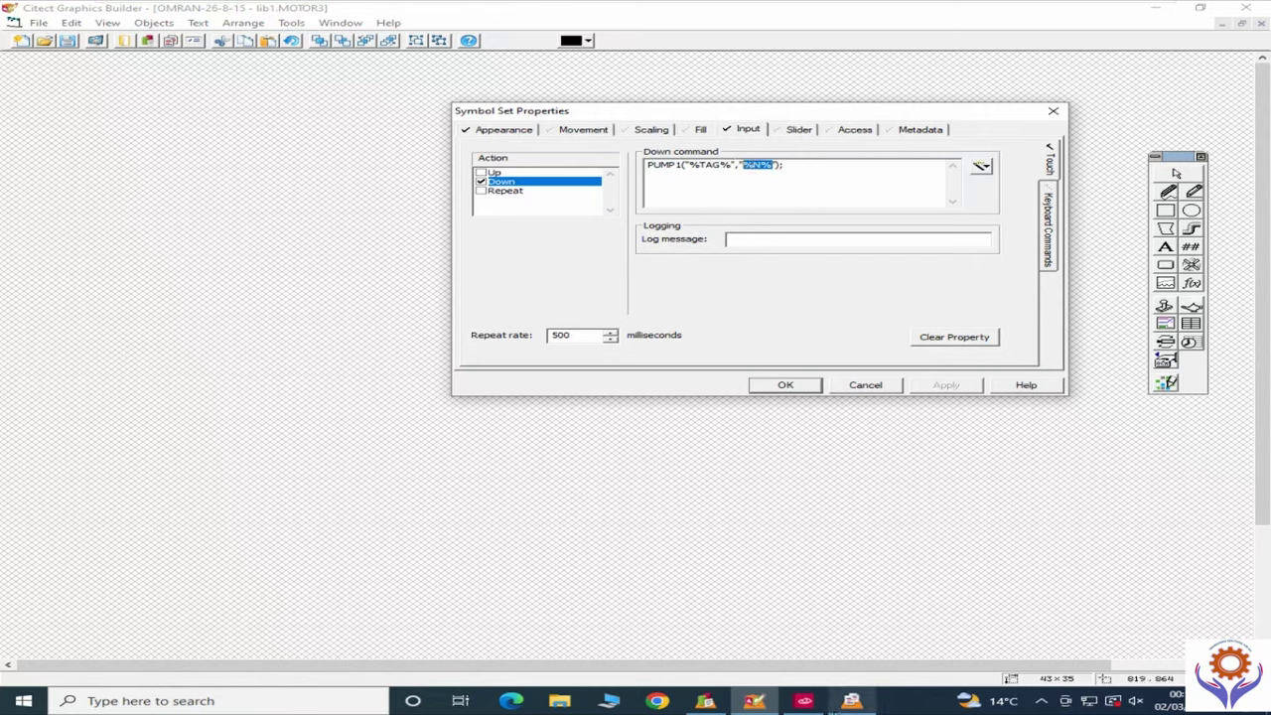
Step: Open the AERATION AND SCREW PUMPS page and view the genie parameters of Aeration Tank 4's analog indicator, cancelling without changes
left_click(799, 701)
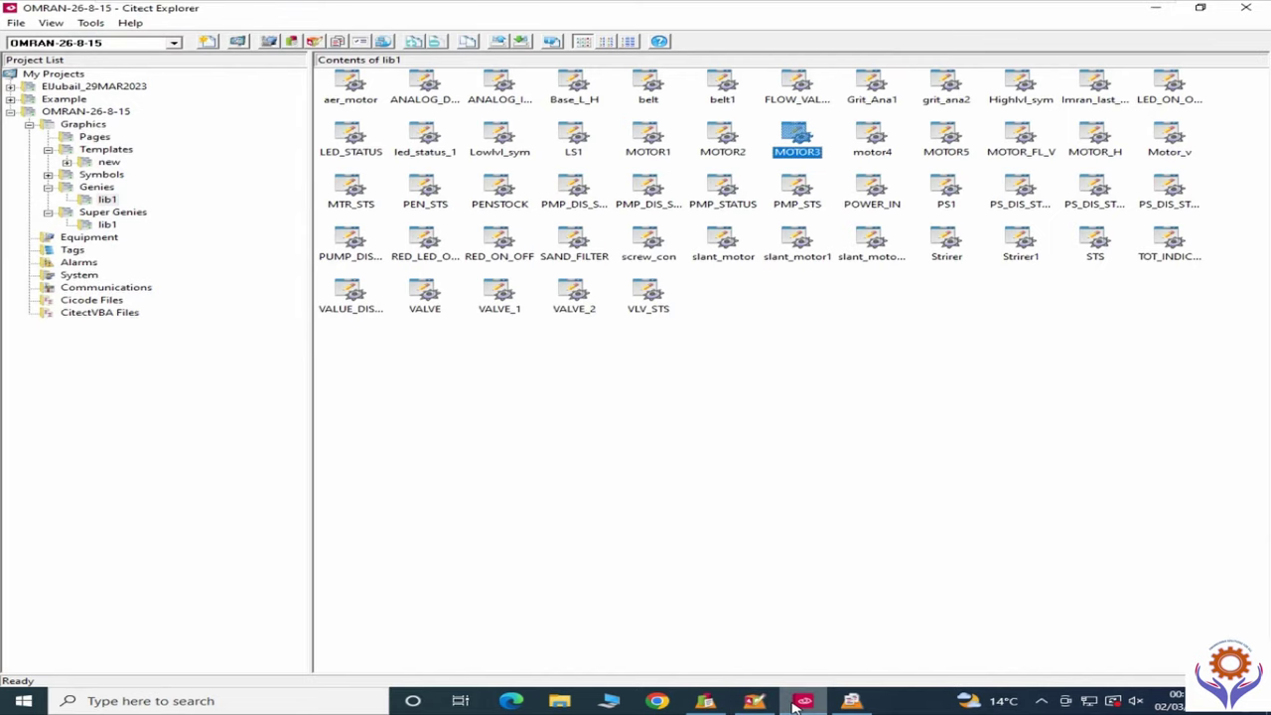
left_click(717, 703)
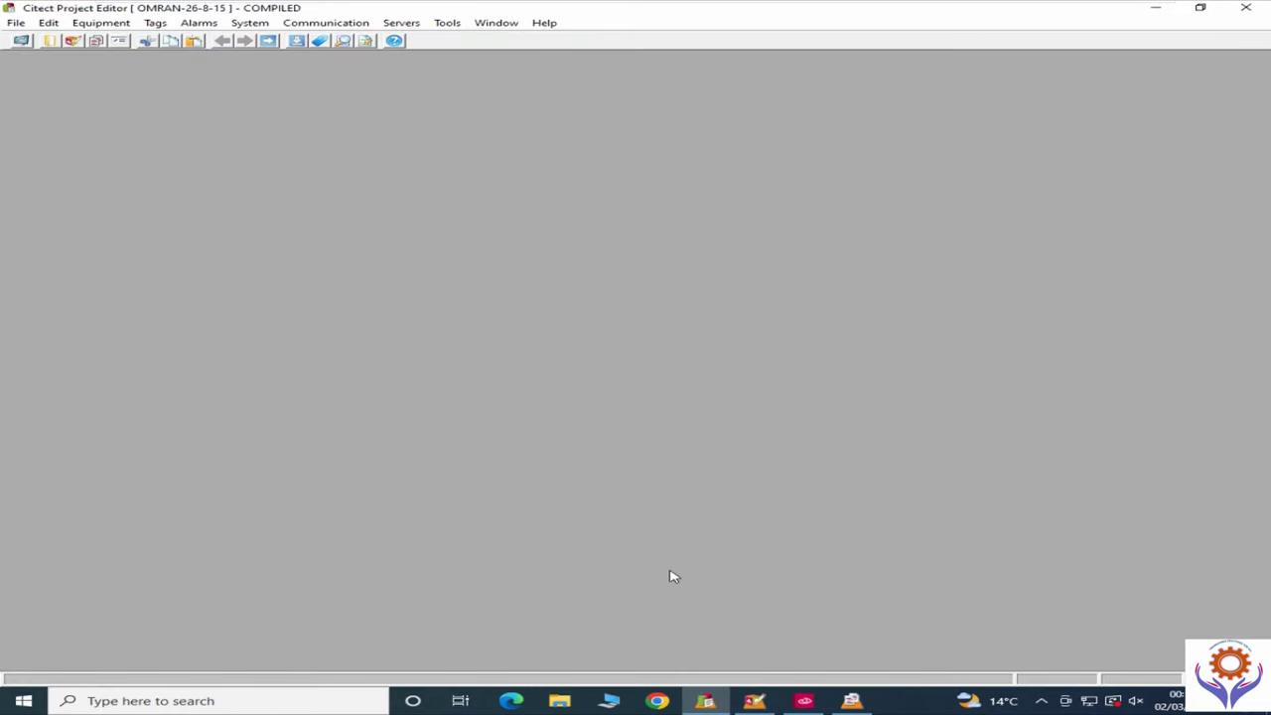
left_click(800, 703)
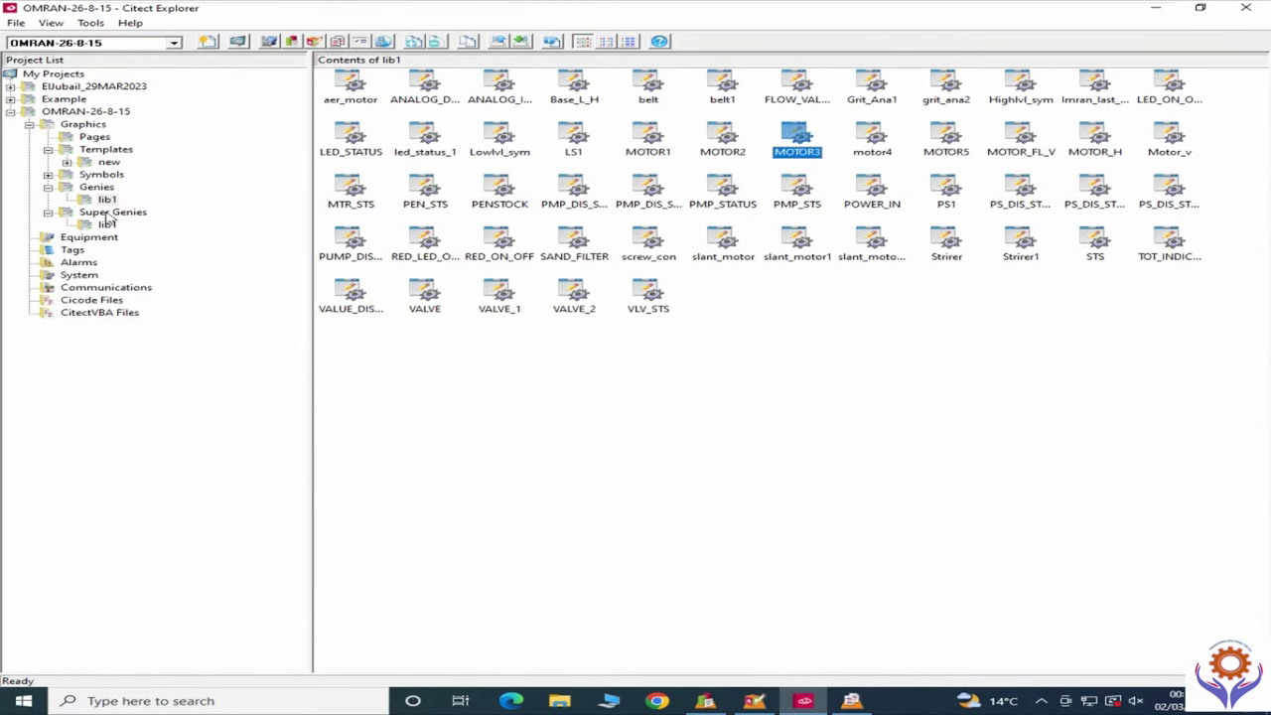
left_click(87, 138)
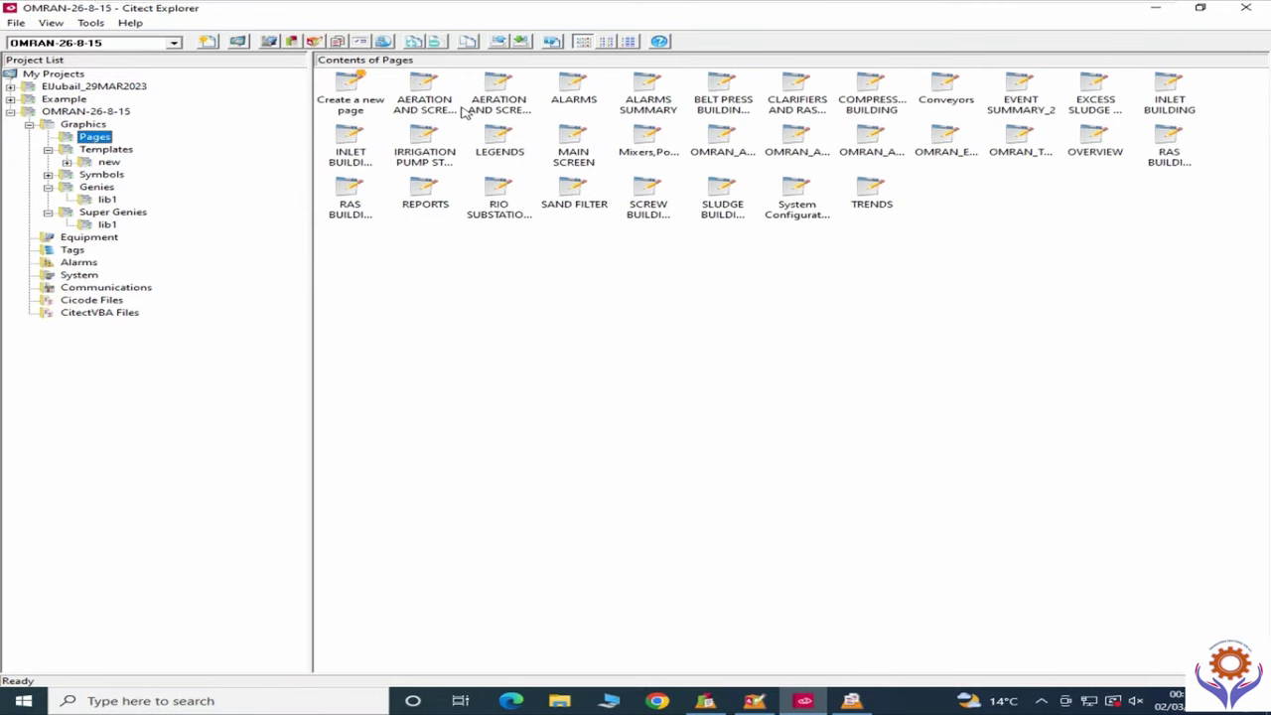
left_click(441, 92)
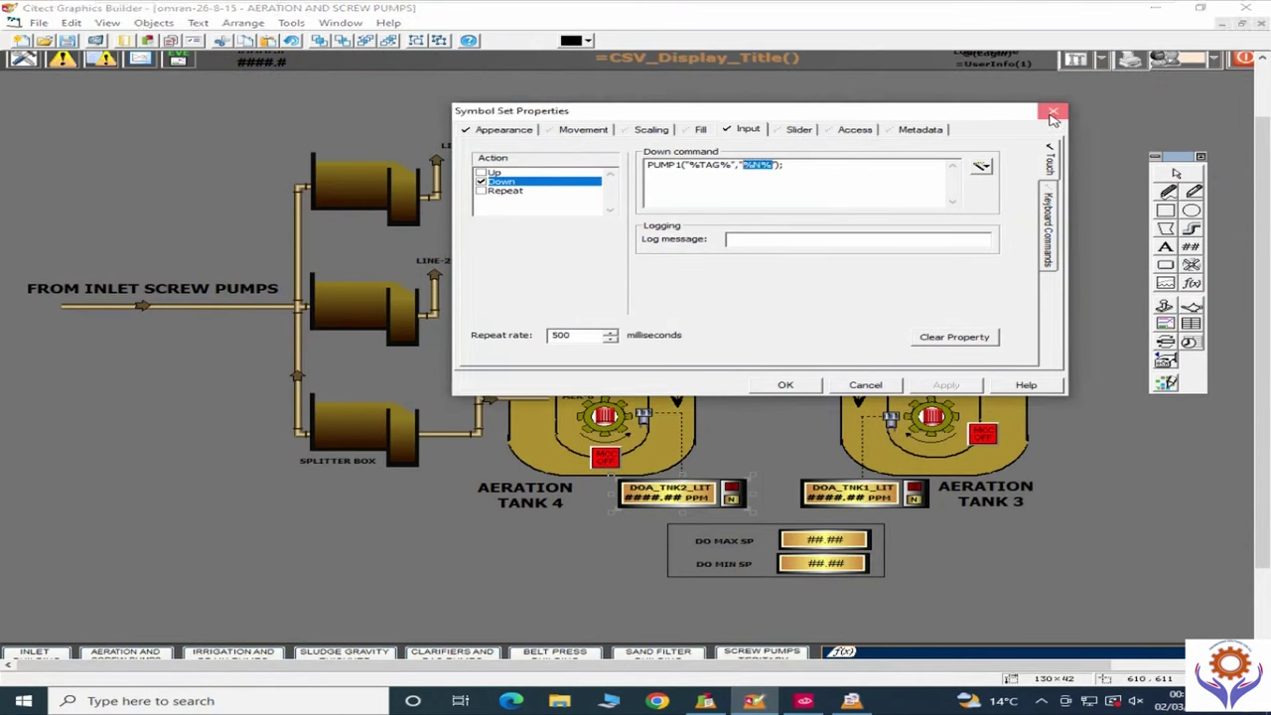
left_click(1053, 110)
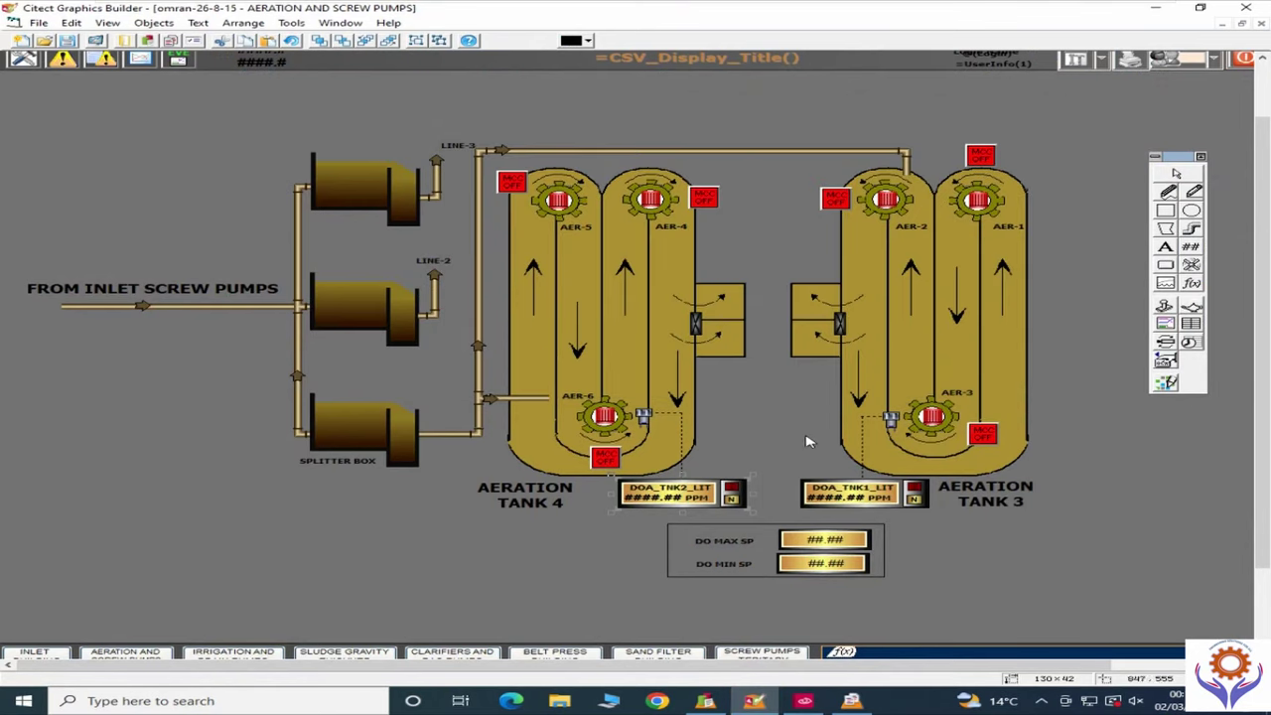
double_click(651, 492)
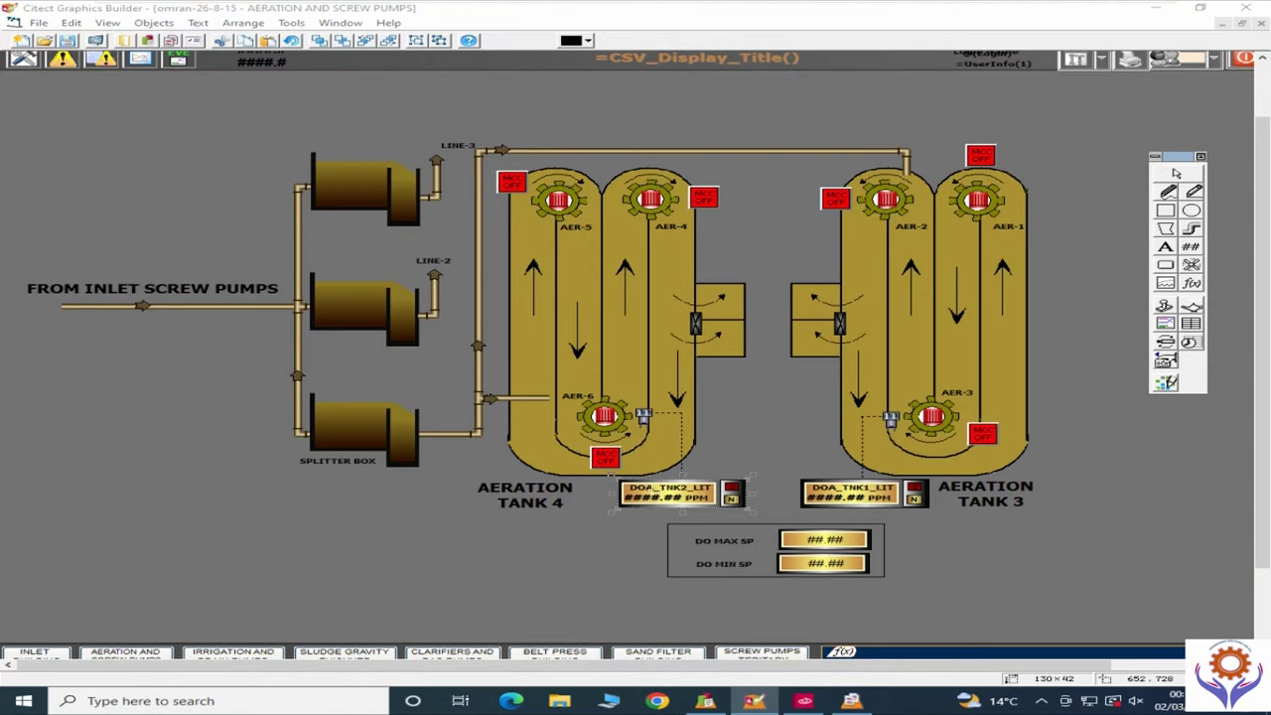
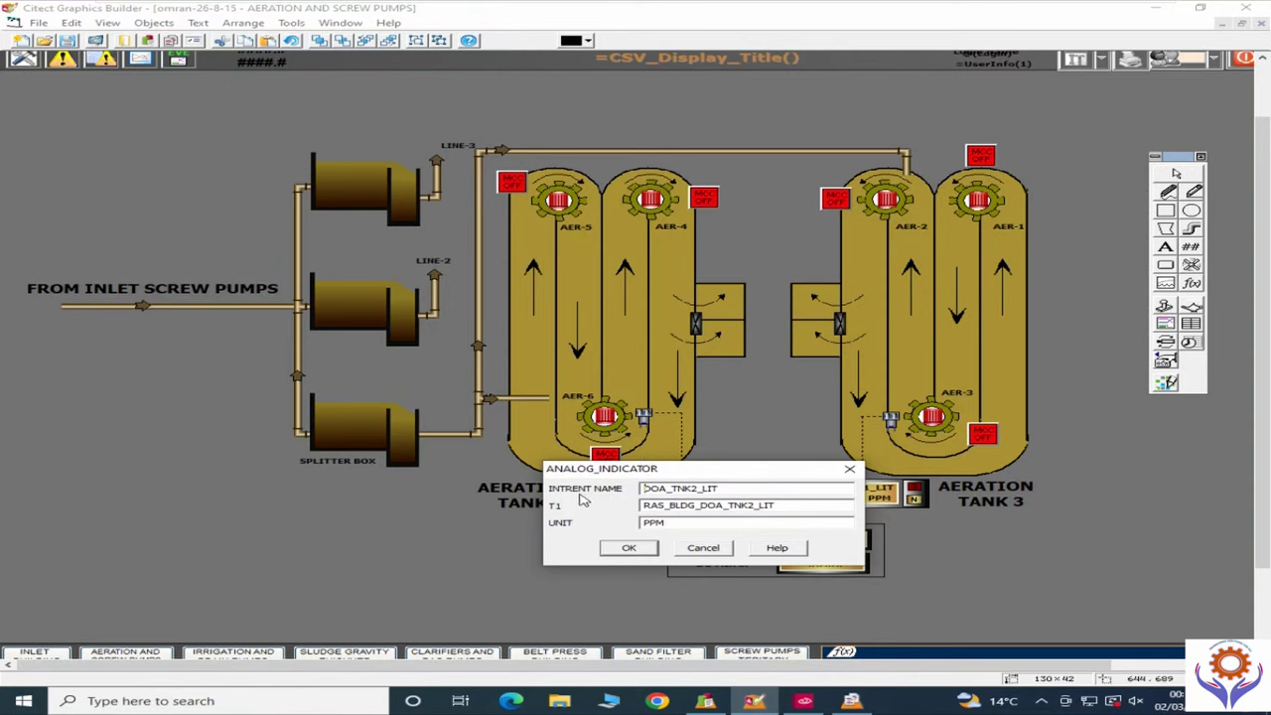
left_click(715, 551)
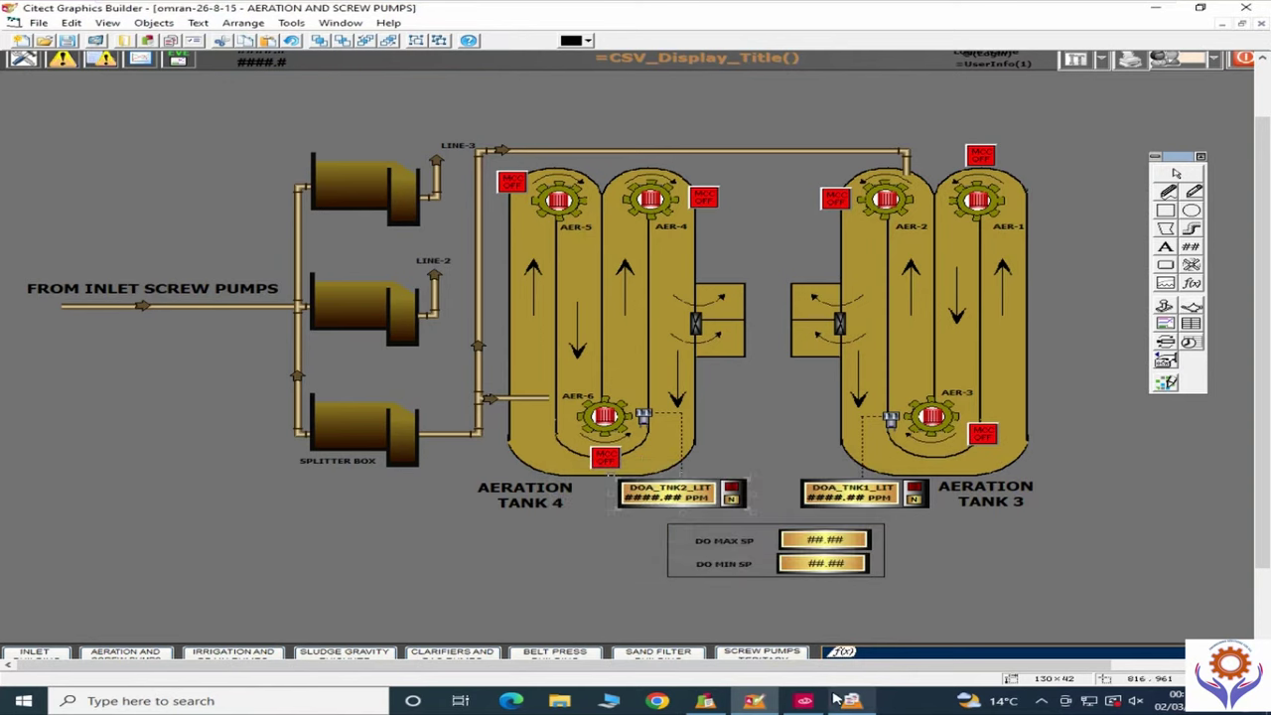
Step: Open the ANALOG_INDICATOR genie from the lib1 genies library in Citect Explorer and examine its instrument name text
left_click(762, 701)
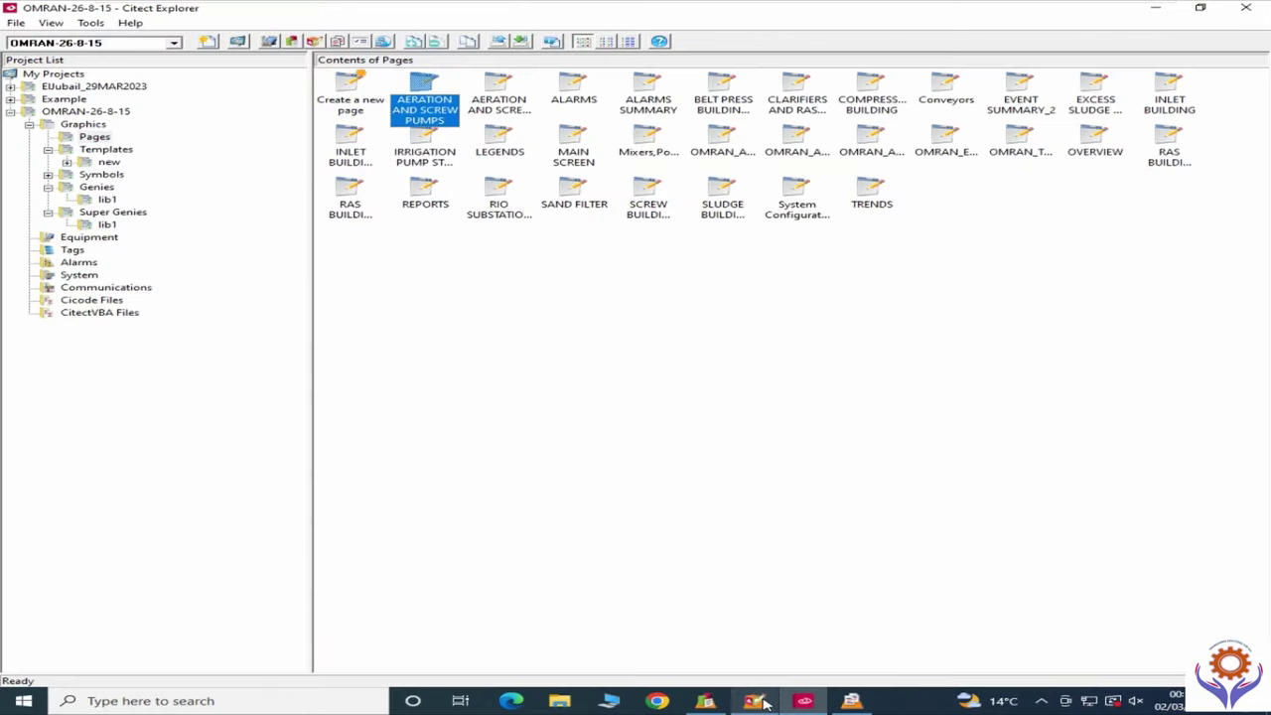
left_click(106, 200)
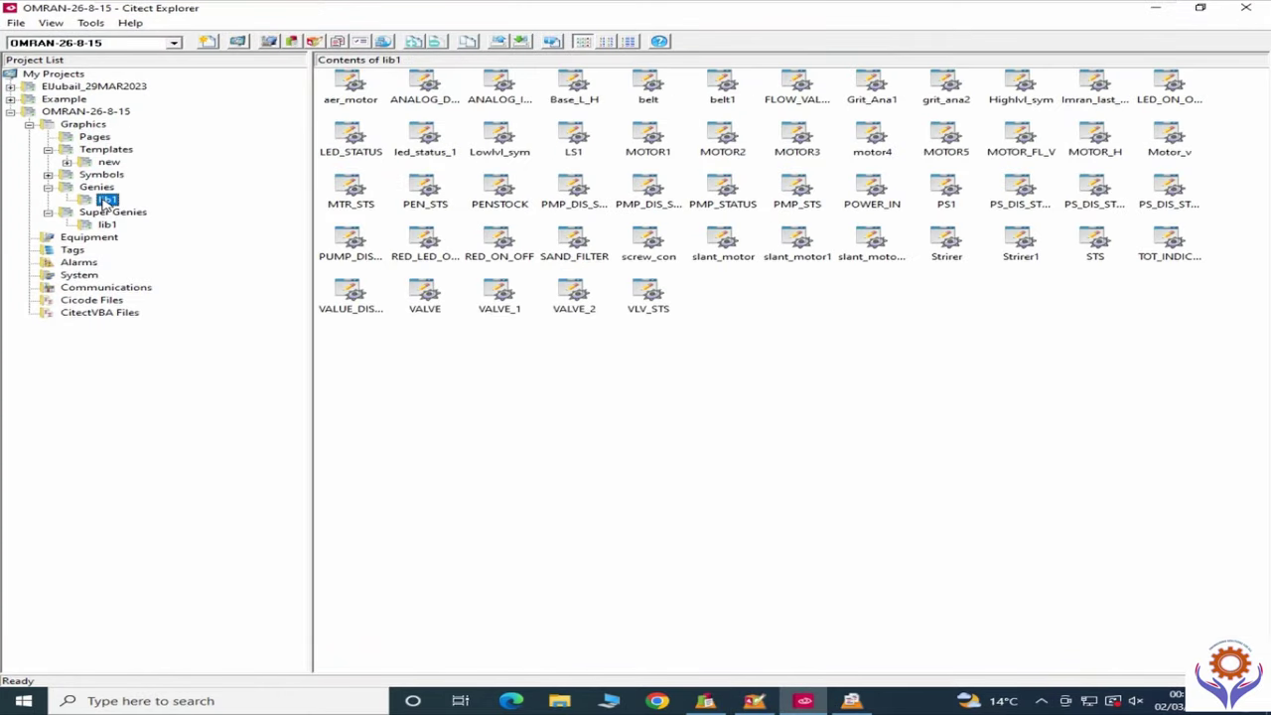
double_click(500, 87)
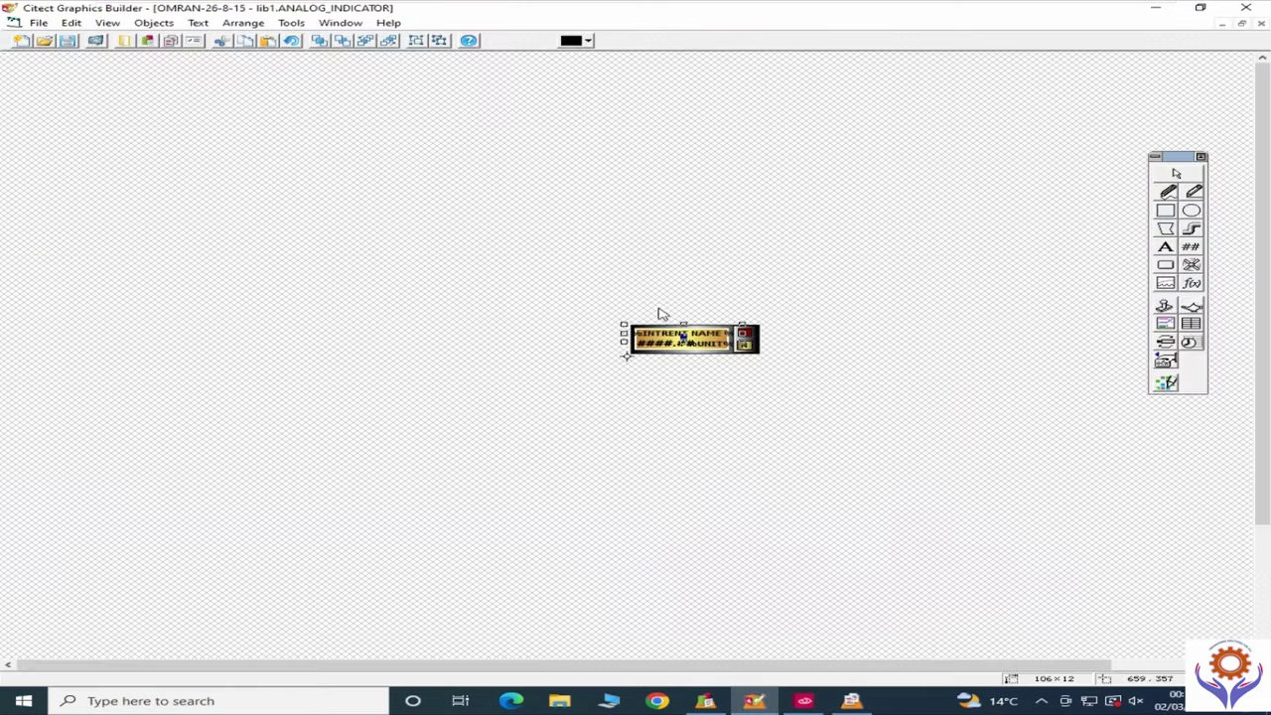
double_click(660, 336)
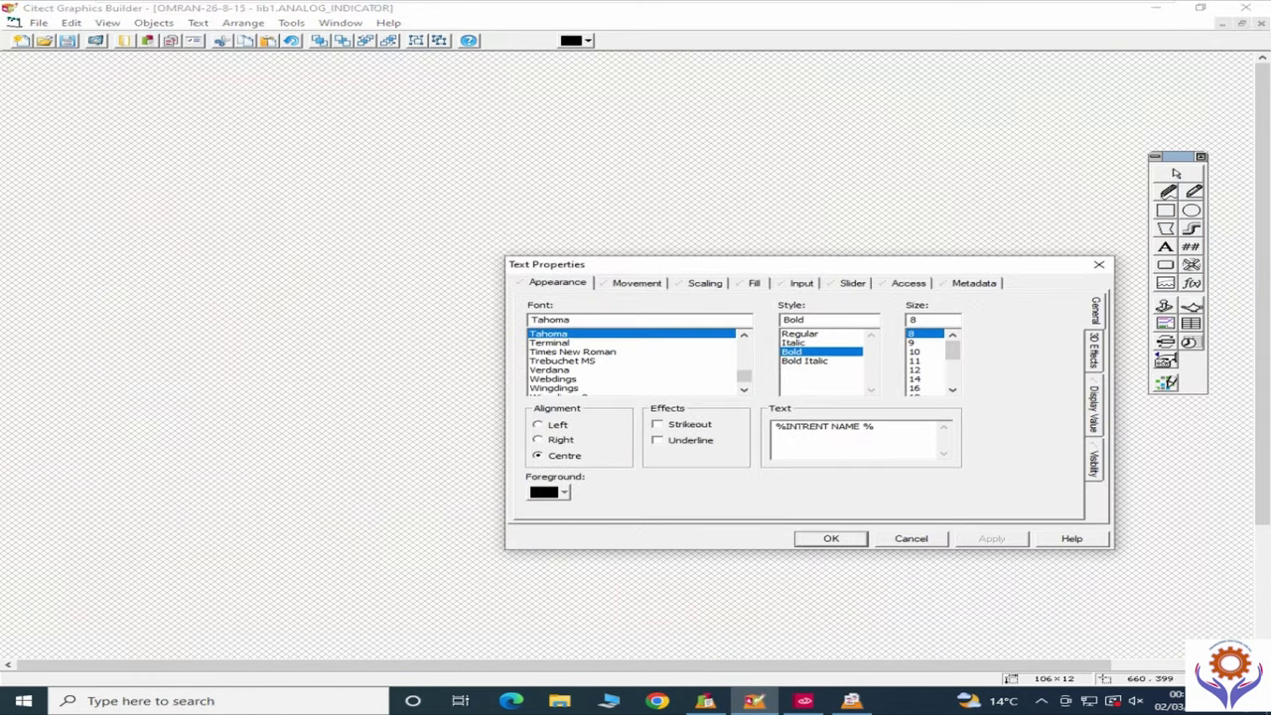
left_click_drag(776, 426, 860, 426)
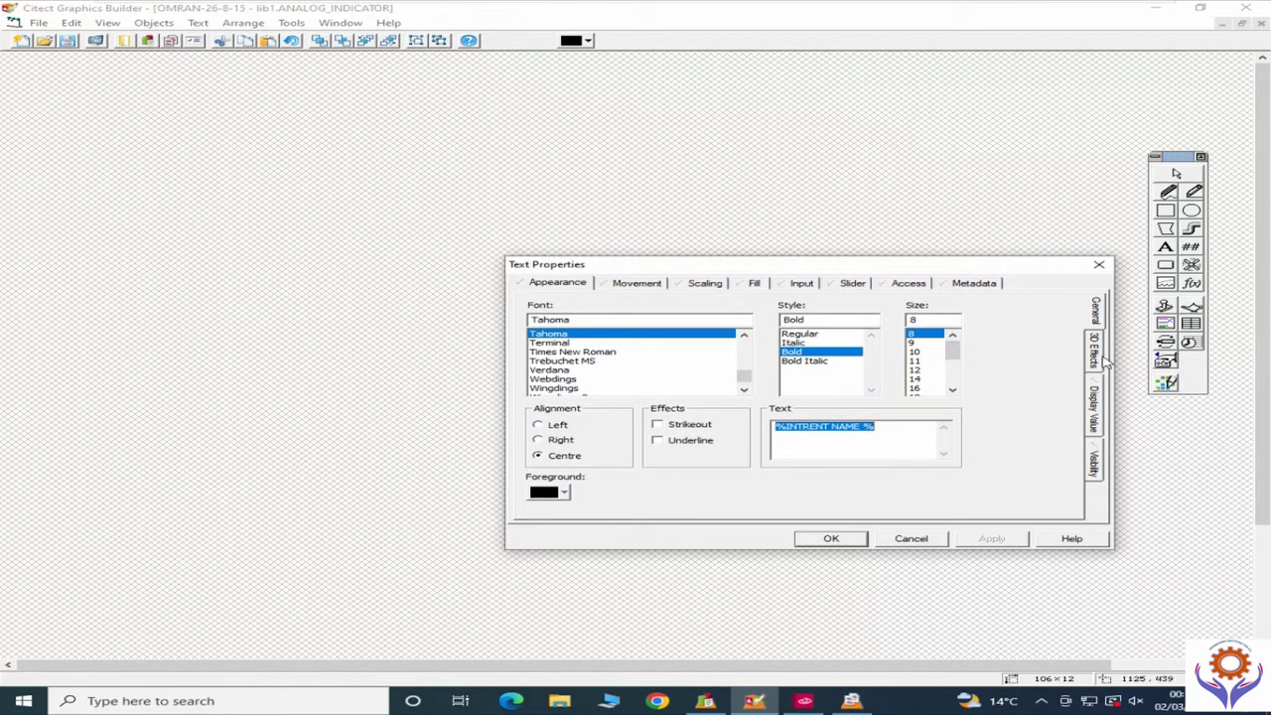
Step: Review the instrument name text's movement, scaling, fill, input, slider, access and metadata properties, cancelling without changes
left_click(641, 287)
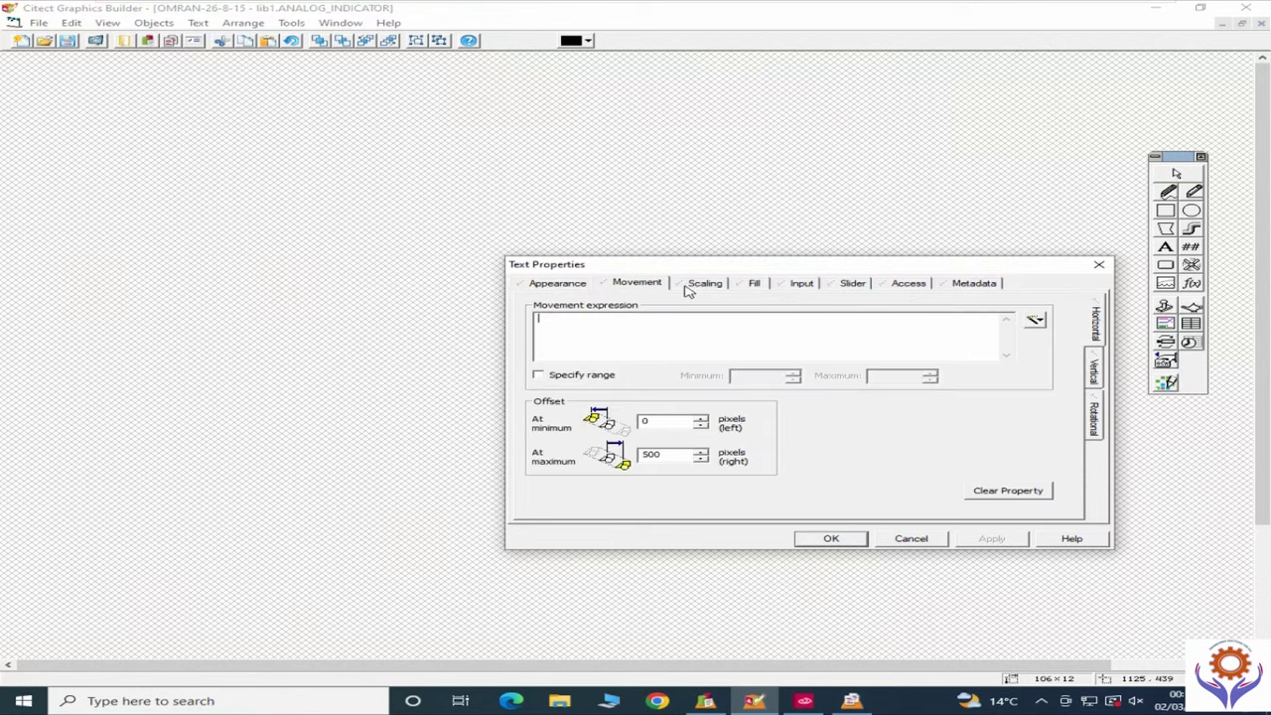
left_click(697, 287)
left_click(755, 287)
left_click(804, 287)
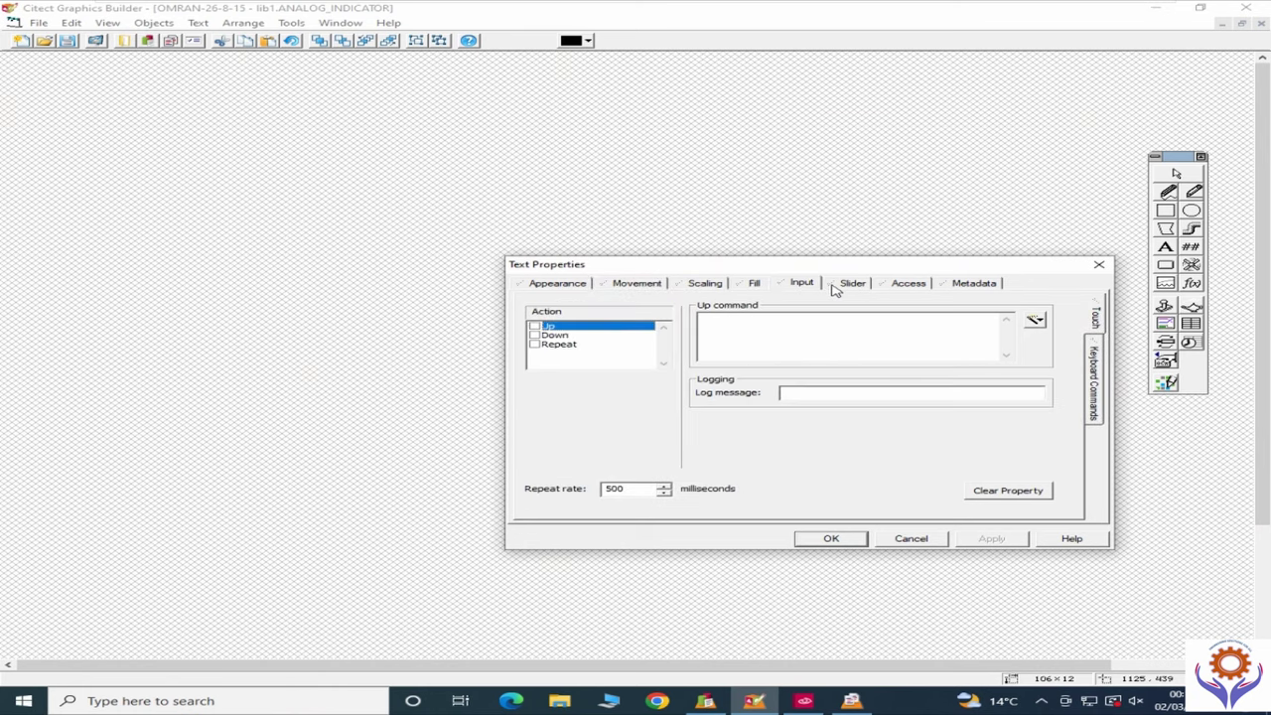
left_click(854, 286)
left_click(908, 286)
left_click(988, 285)
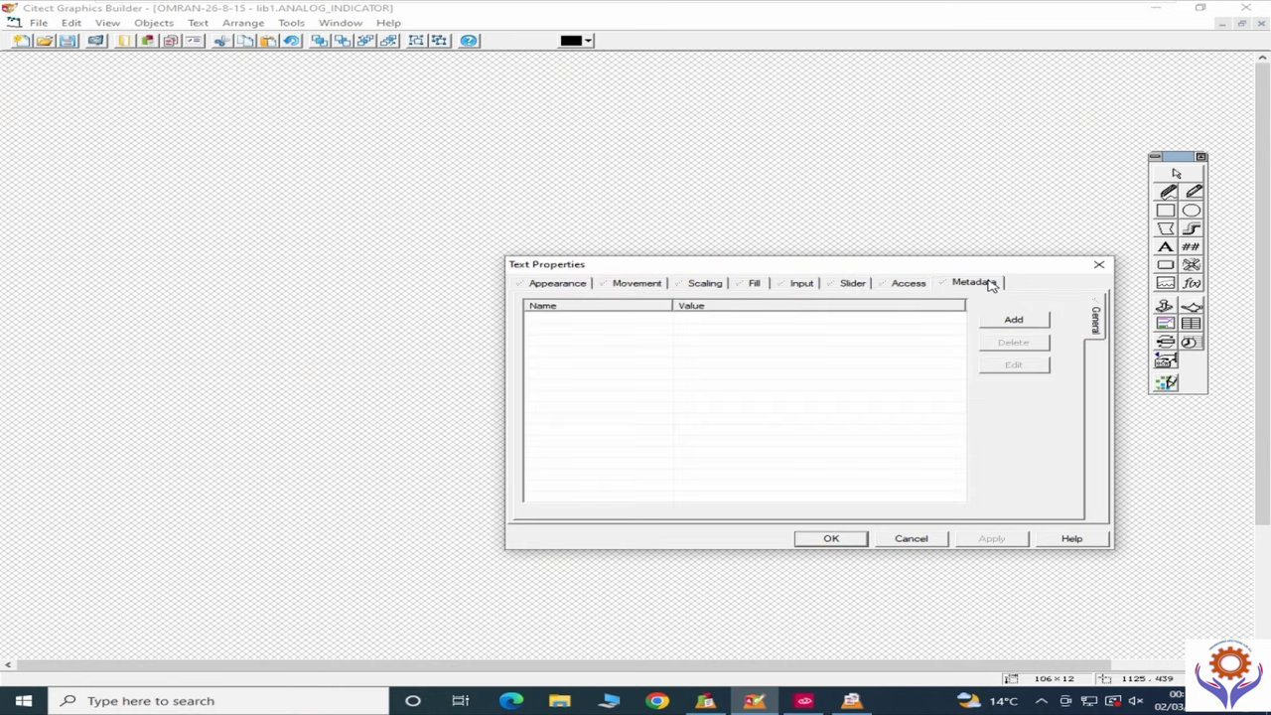
left_click(917, 540)
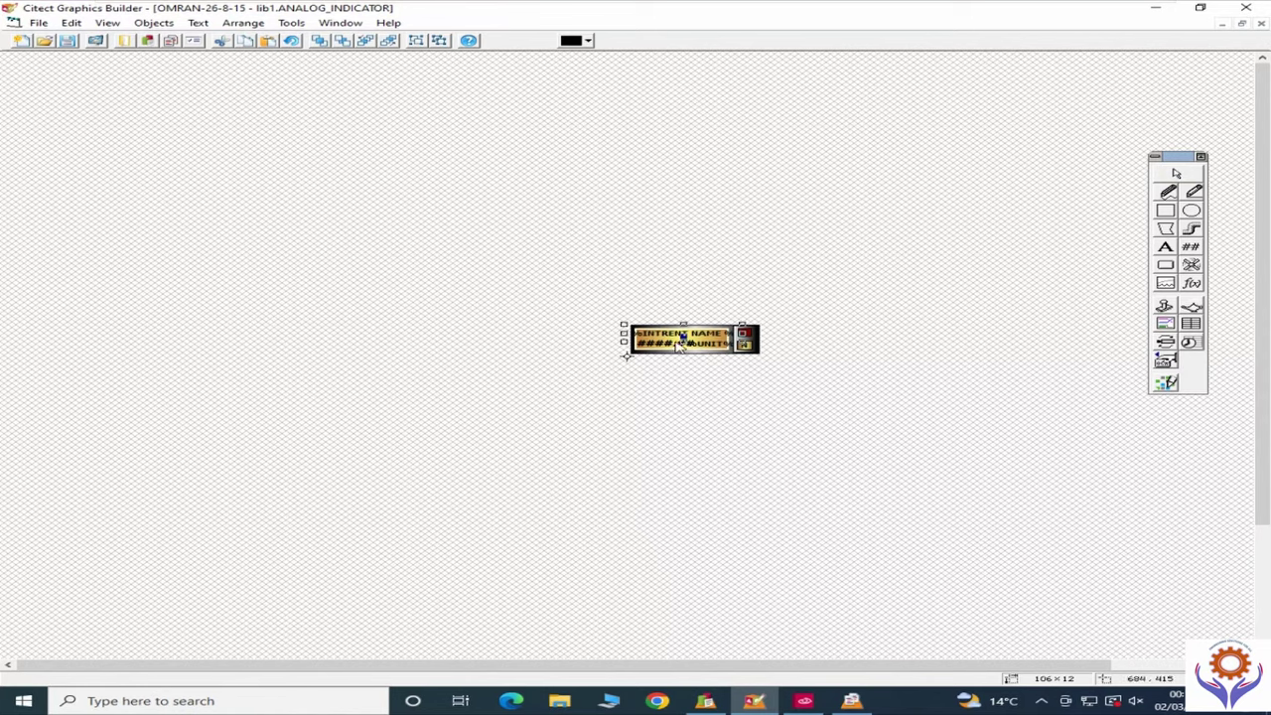
Step: Inspect the properties of the genie's numeric value, unit text and instrument name text, cancelling each without changes
double_click(667, 346)
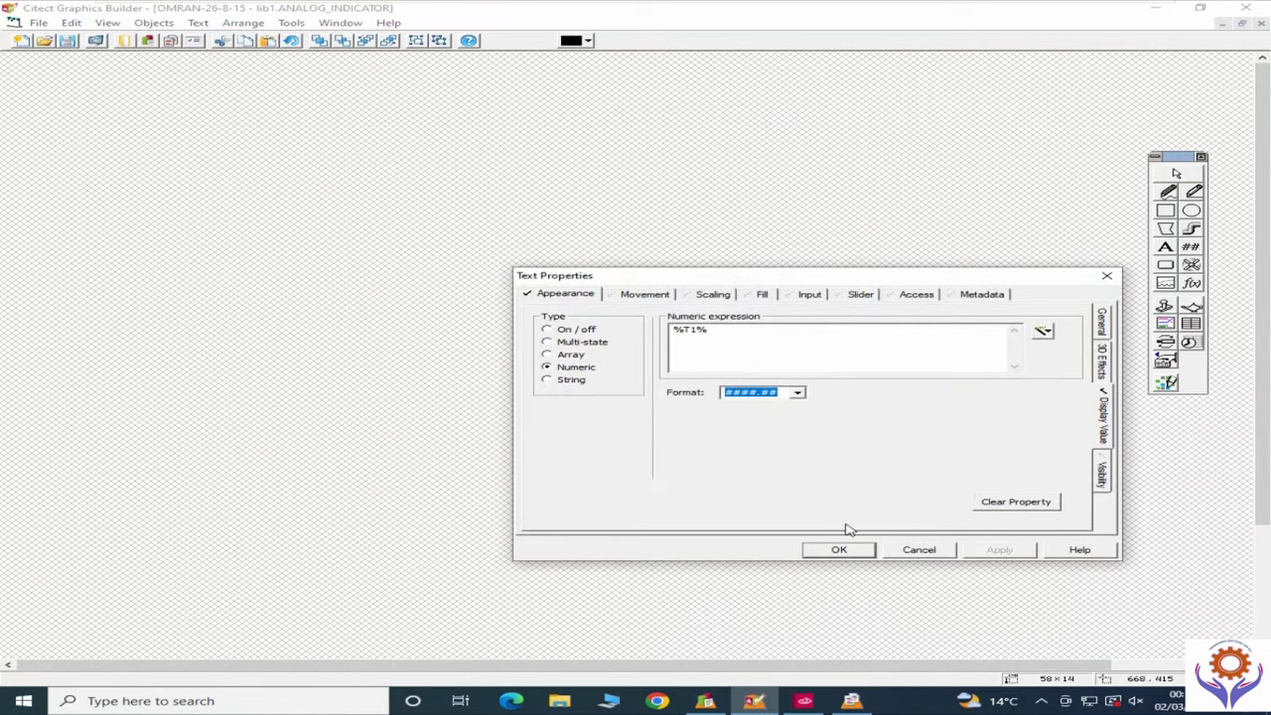
left_click(916, 552)
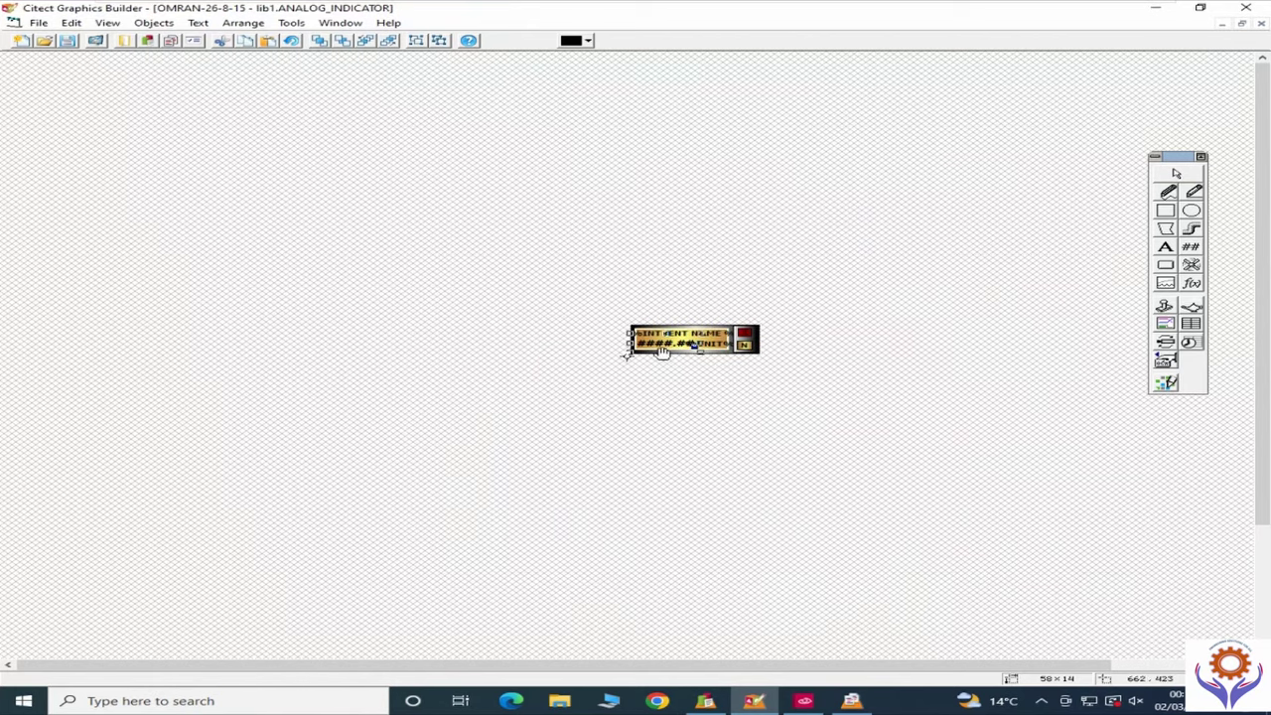
double_click(719, 344)
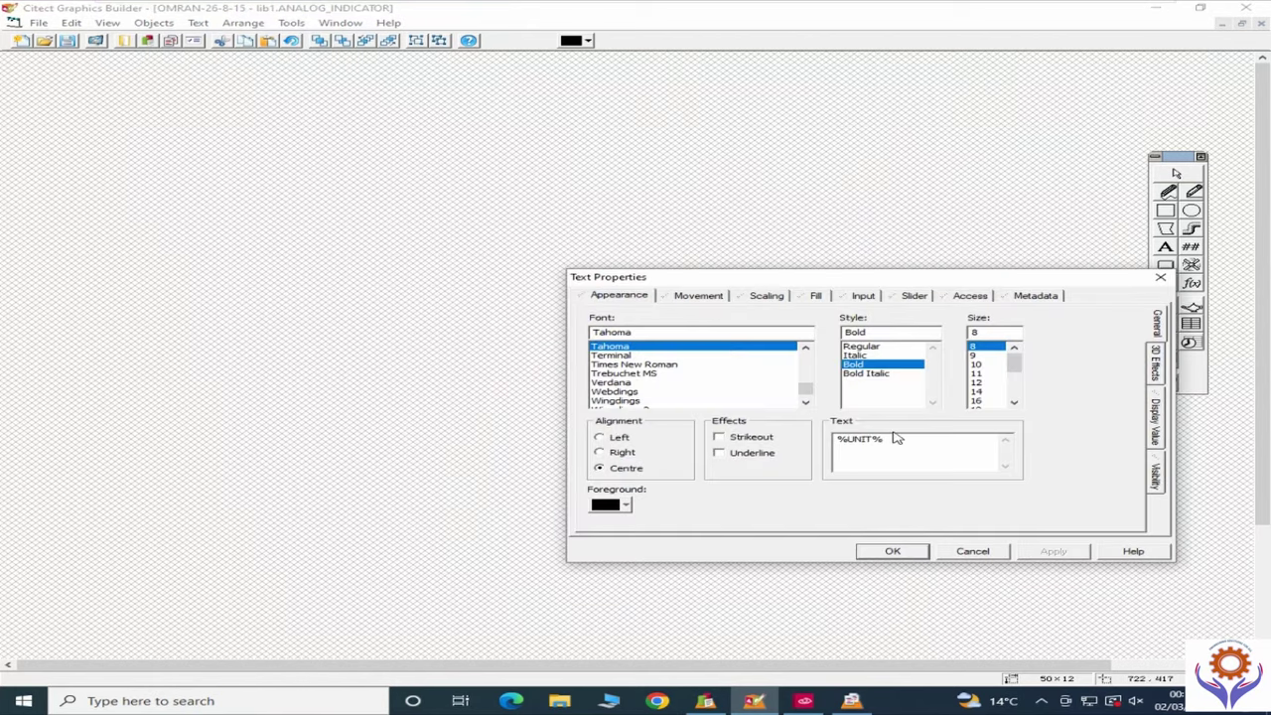
left_click_drag(836, 439, 885, 439)
left_click(968, 552)
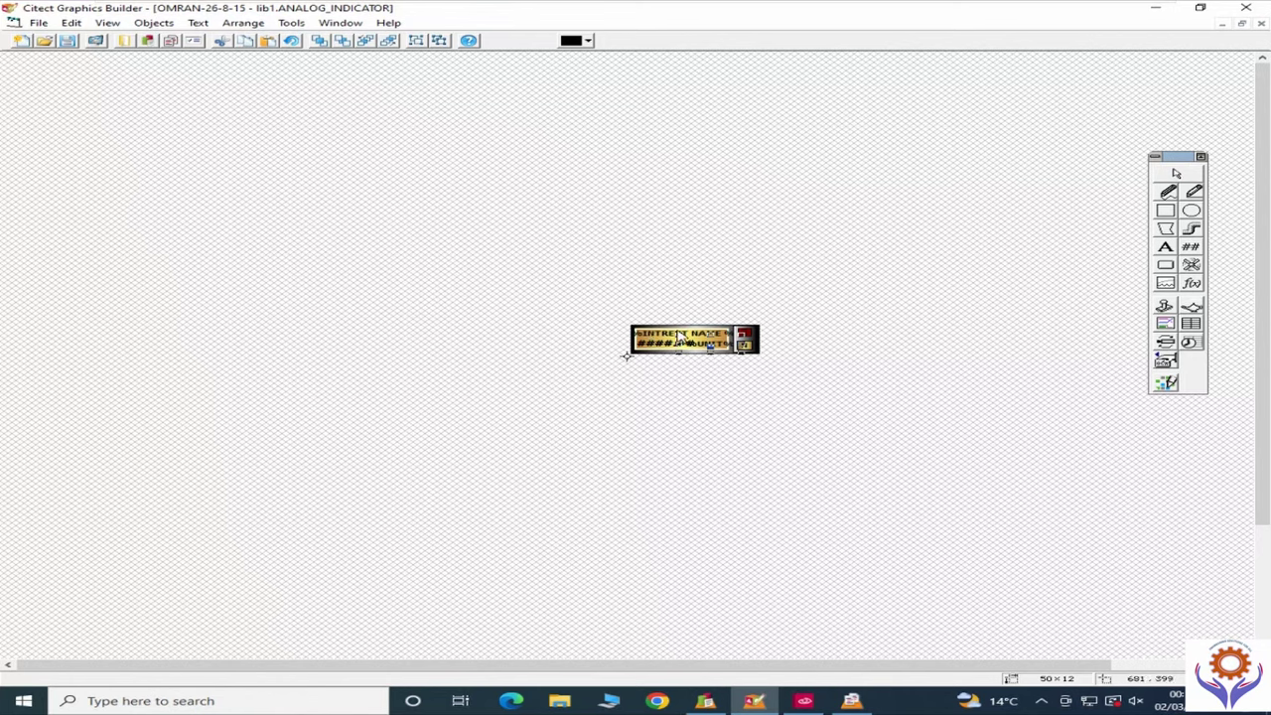
double_click(670, 337)
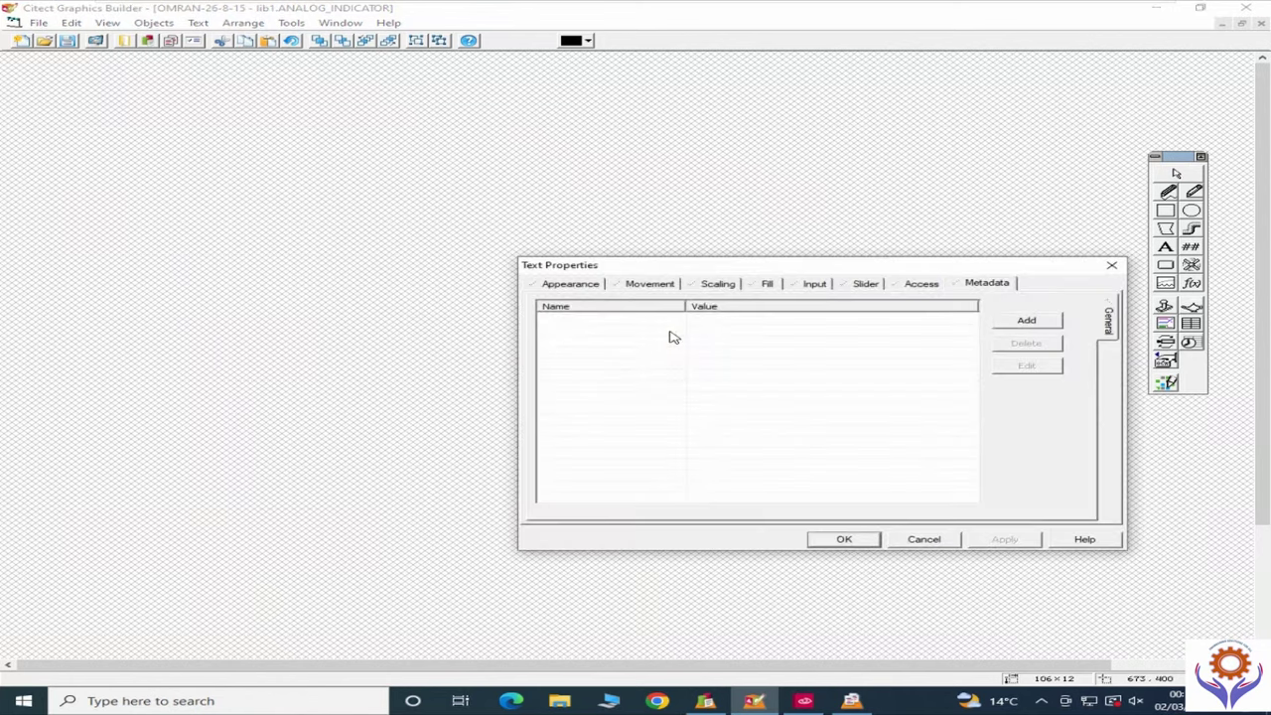
left_click(925, 539)
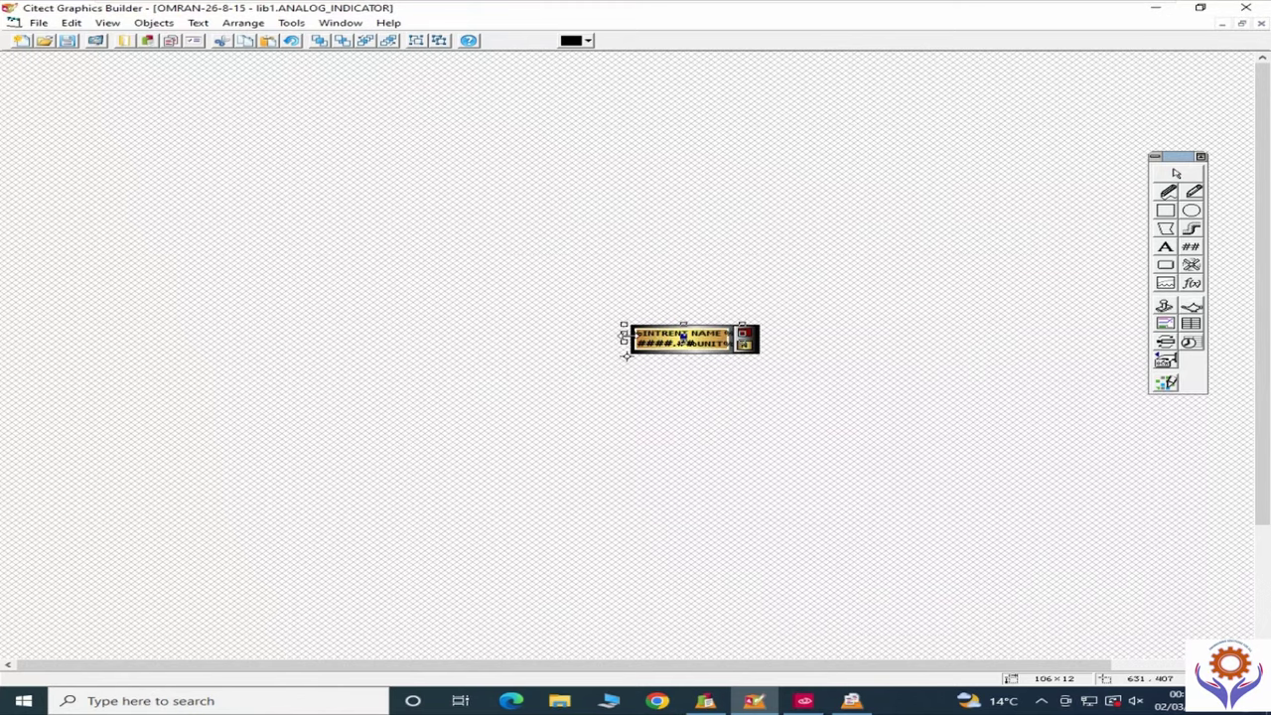
Step: Return to Citect Explorer and reopen the AERATION AND SCREW PUMPS page in Graphics Builder
mouse_move(812, 703)
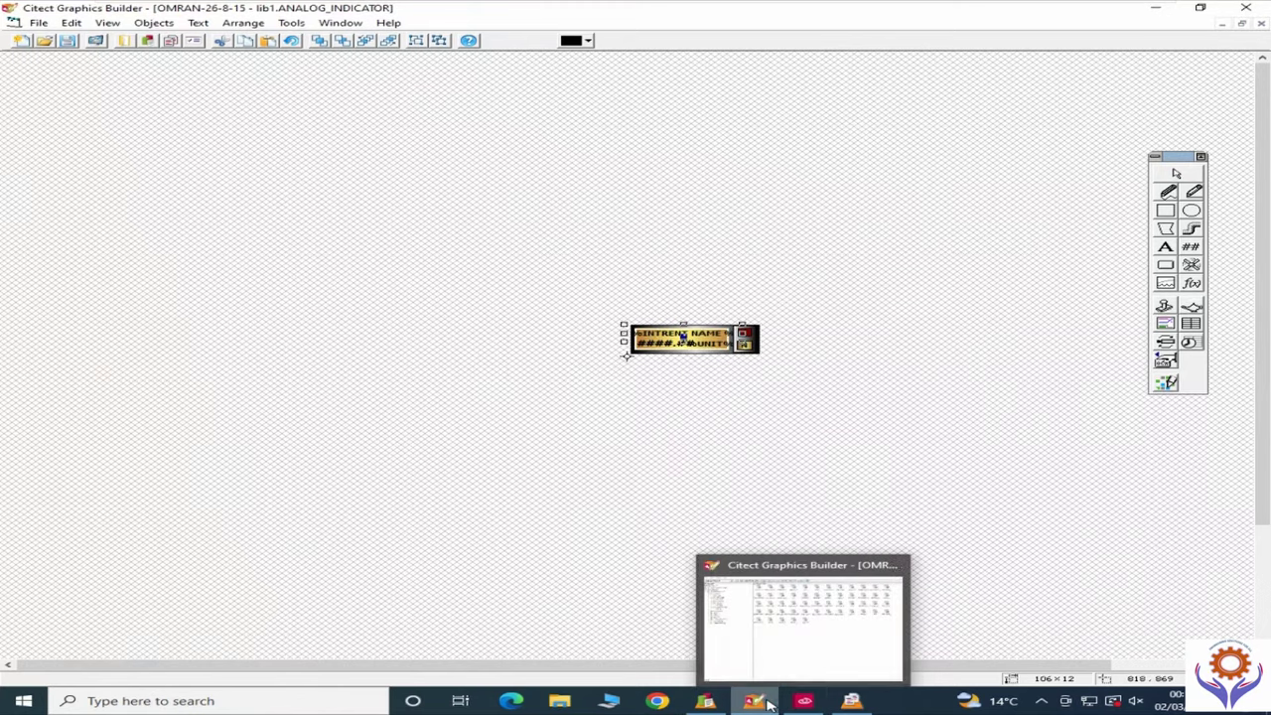
left_click(804, 703)
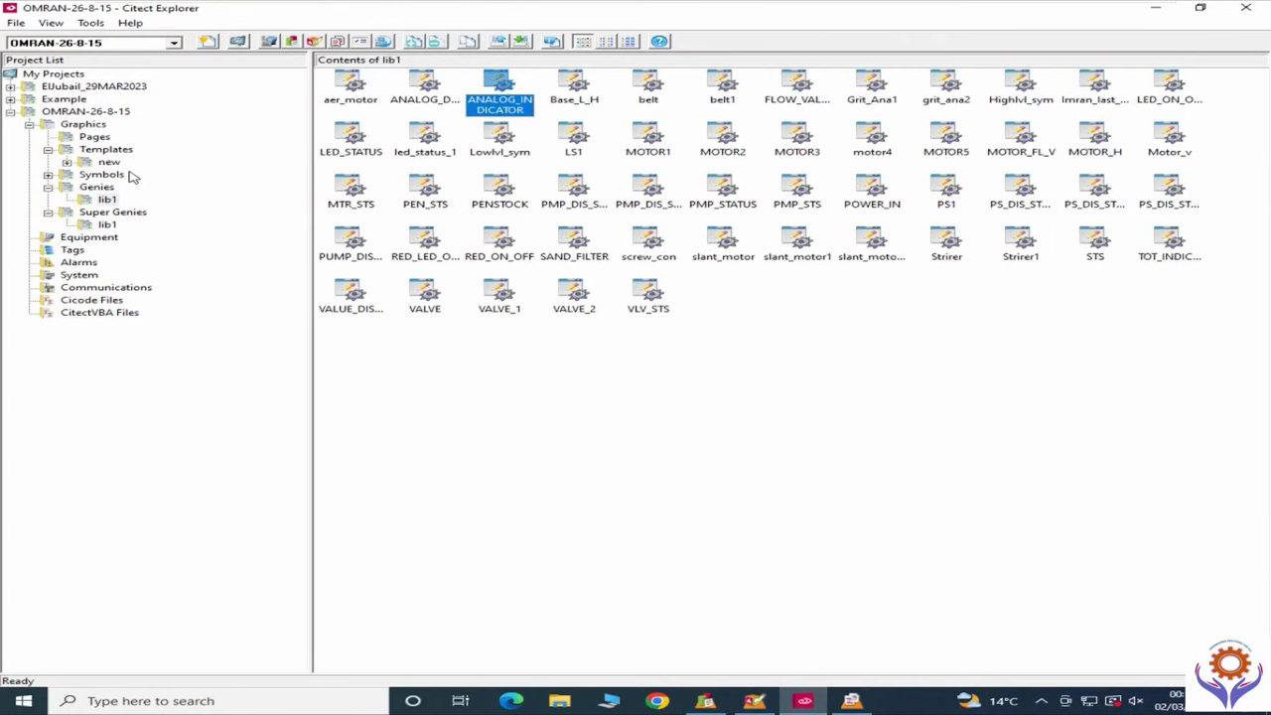
left_click(90, 138)
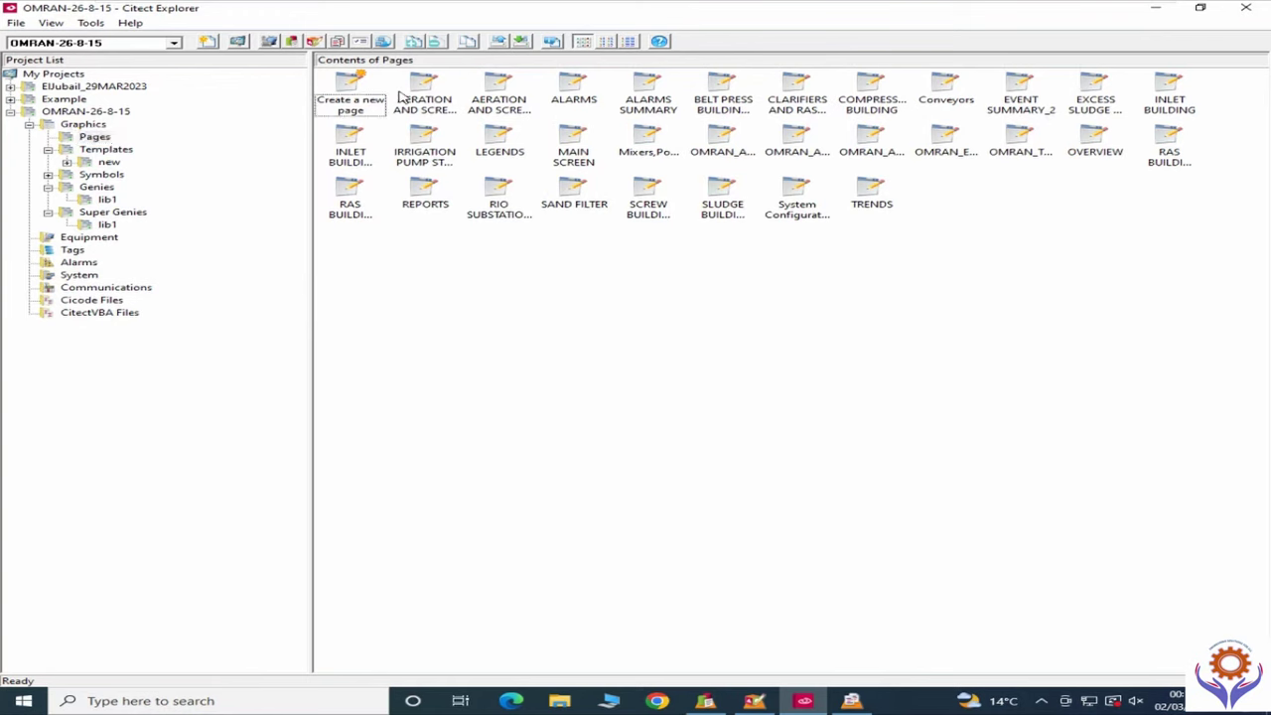
left_click(350, 103)
left_click(424, 102)
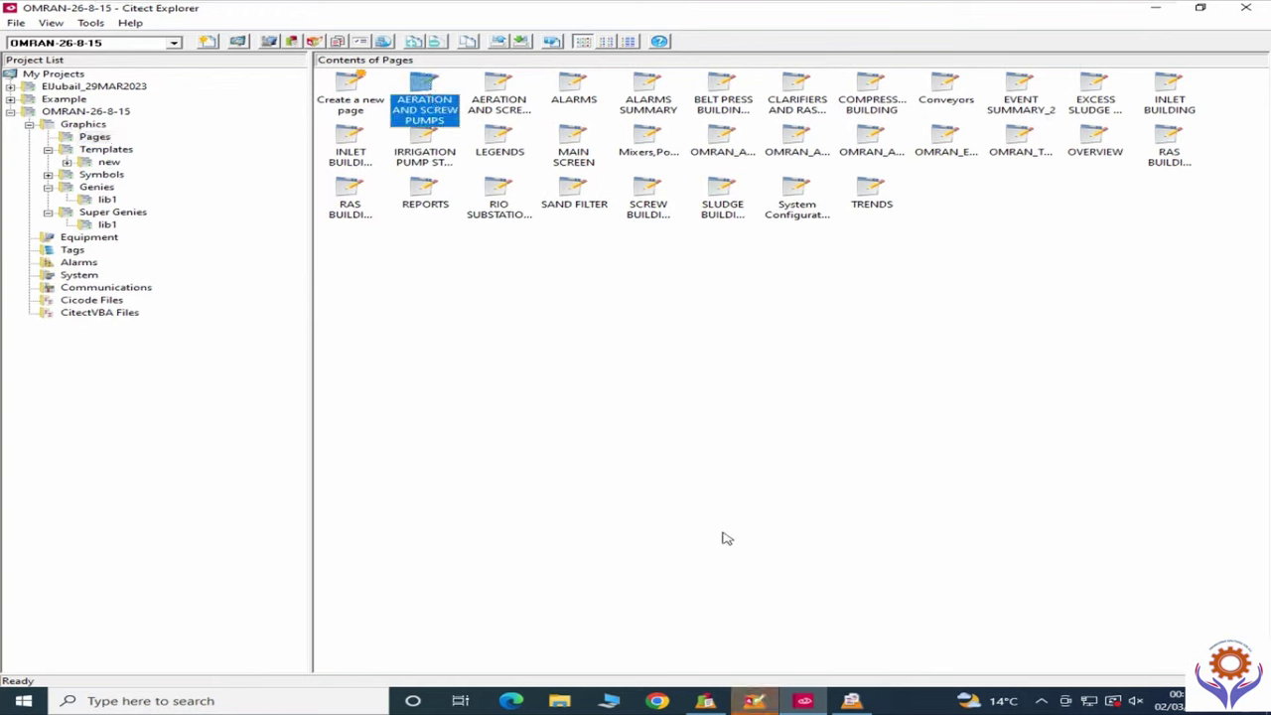
left_click(755, 701)
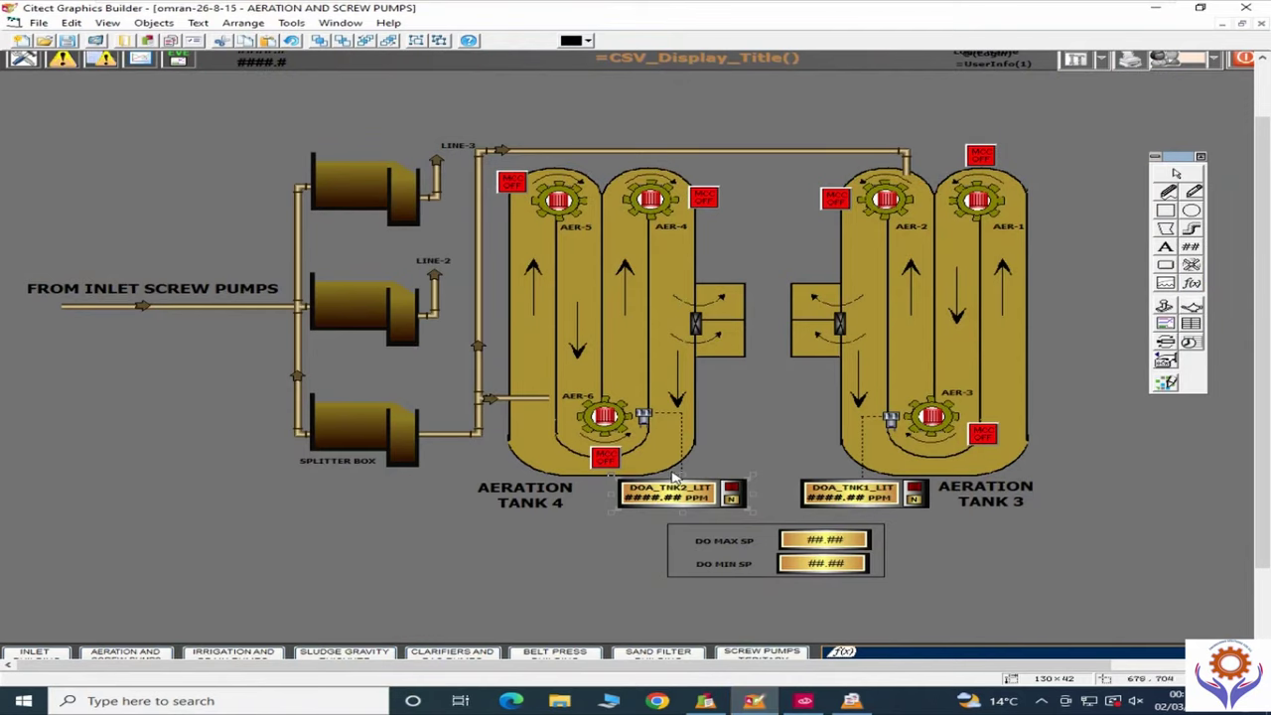
Step: Examine the INTRENT NAME, T1 and UNIT parameters of Aeration Tank 4's DOA_TNK2_LIT indicator, cancelling without changes
double_click(676, 483)
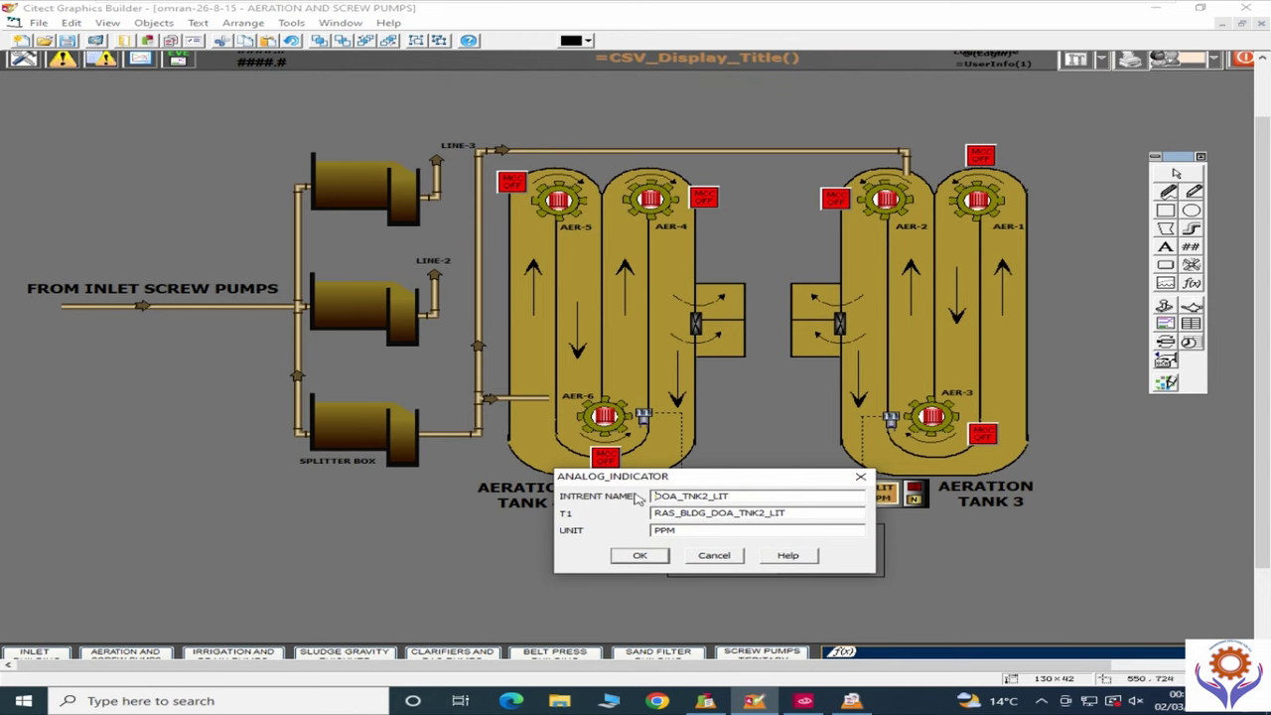
left_click_drag(659, 495, 730, 495)
key("Tab")
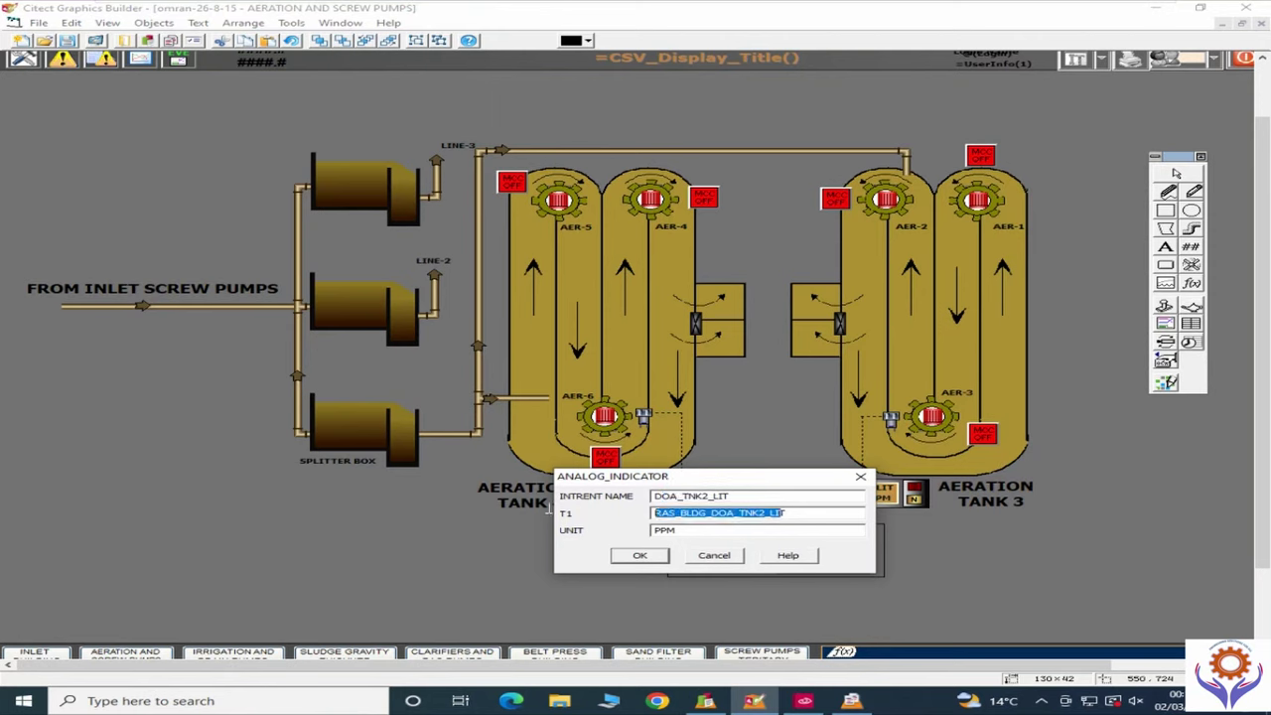
left_click(715, 558)
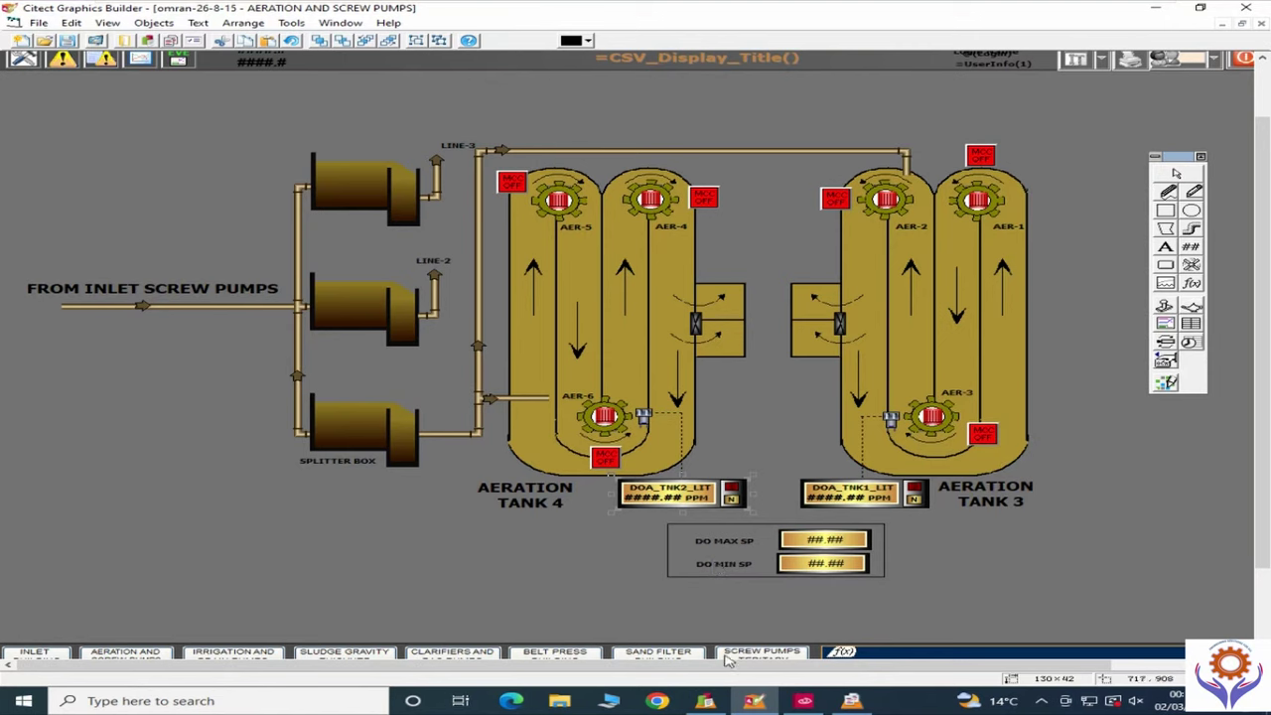
Step: Start a new page from Citect Explorer and browse the version2, top, standard and bottom template styles, cancelling without creating it
left_click(756, 701)
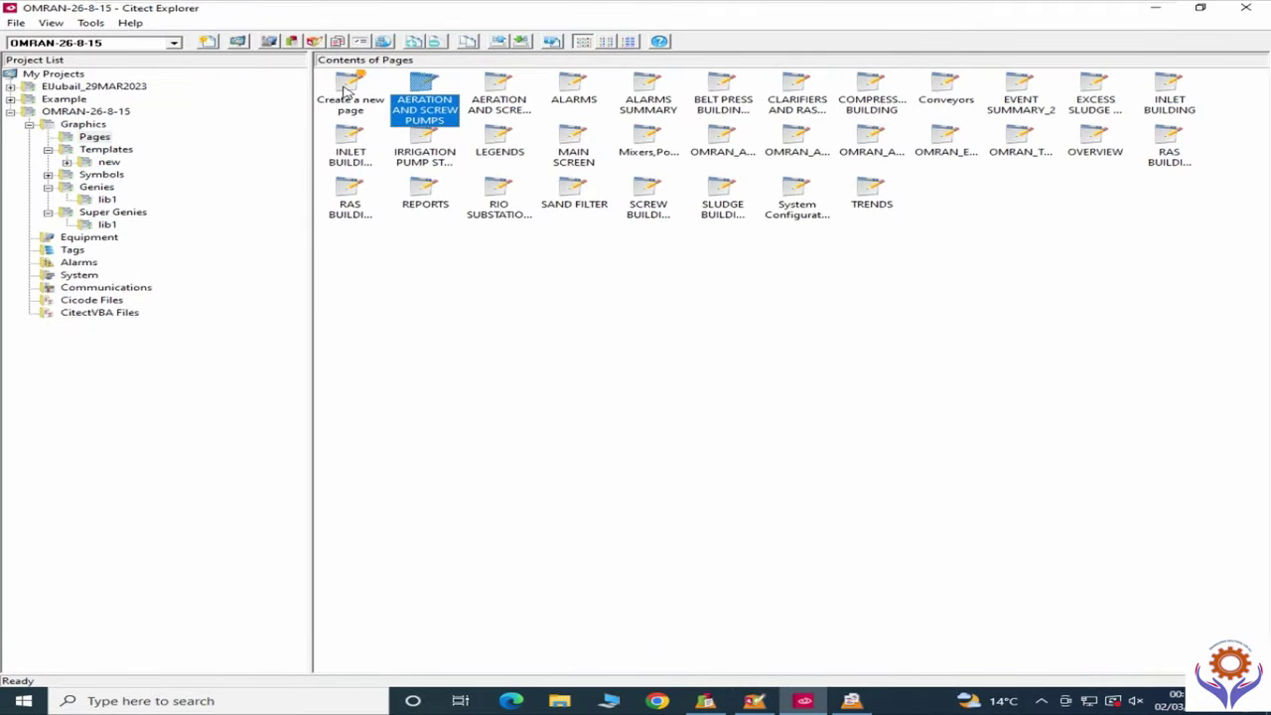
double_click(349, 91)
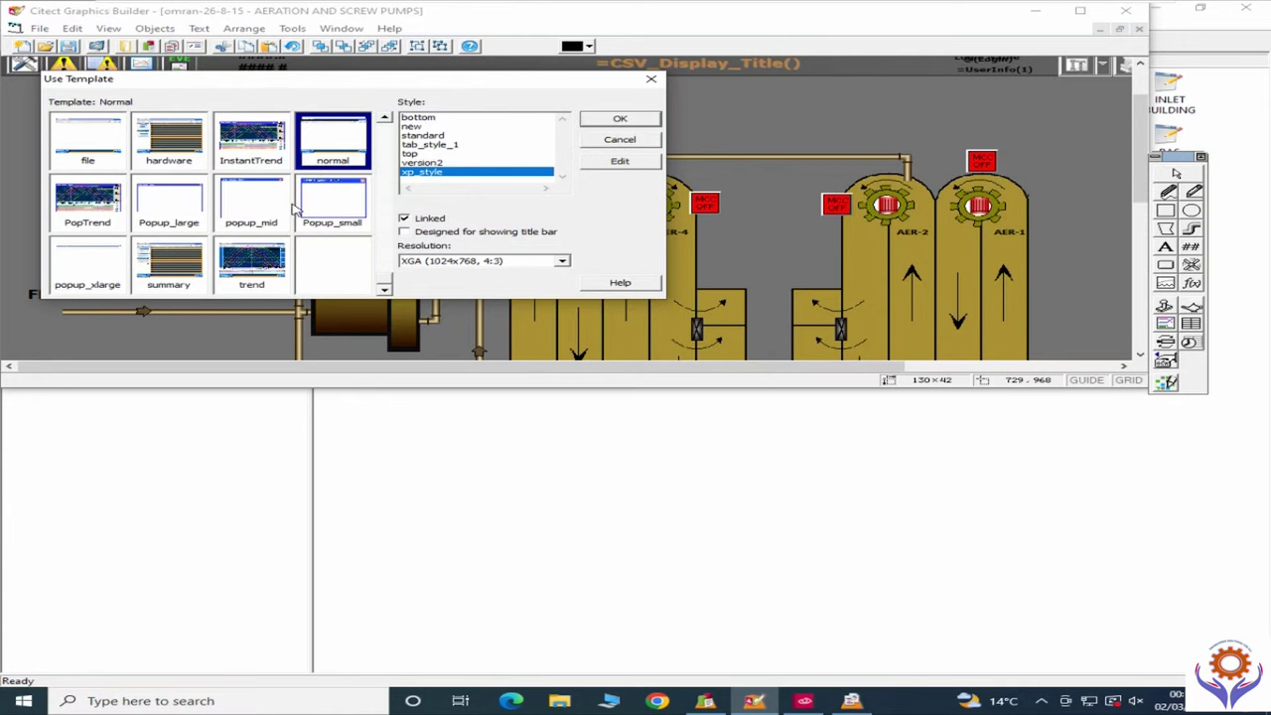
left_click(435, 163)
left_click(412, 153)
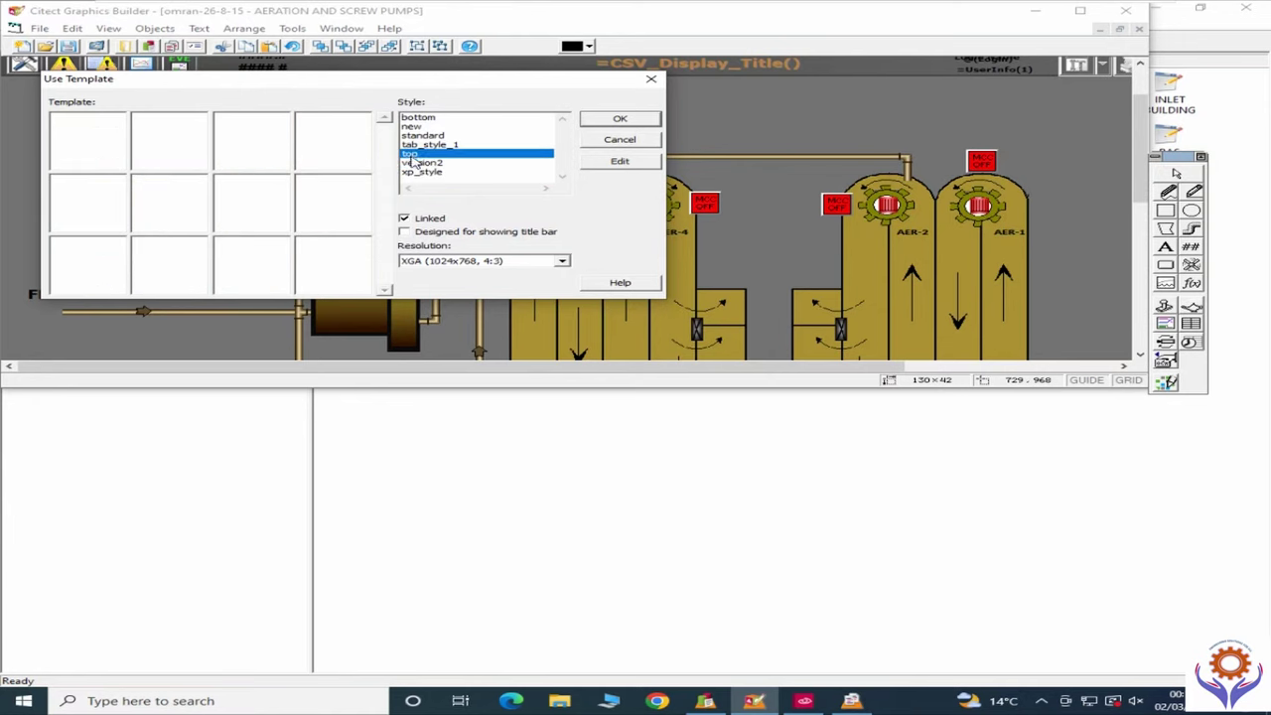
left_click(417, 135)
left_click(415, 118)
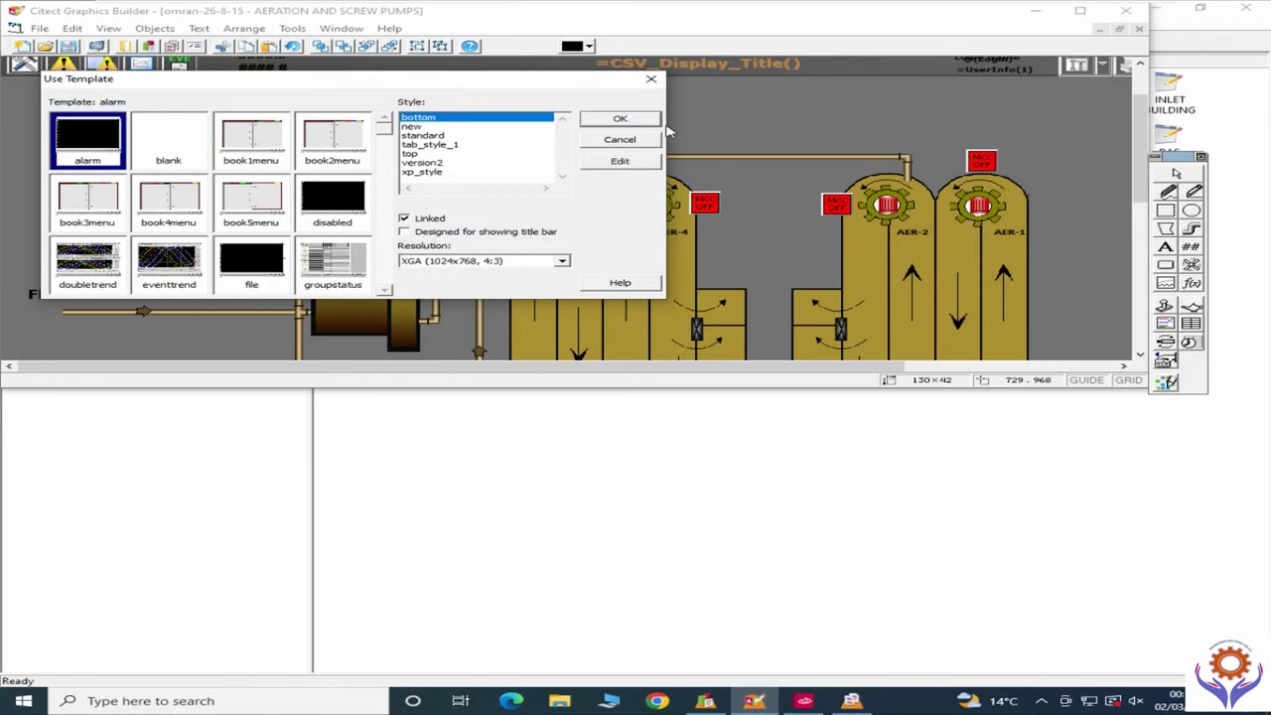
left_click(619, 140)
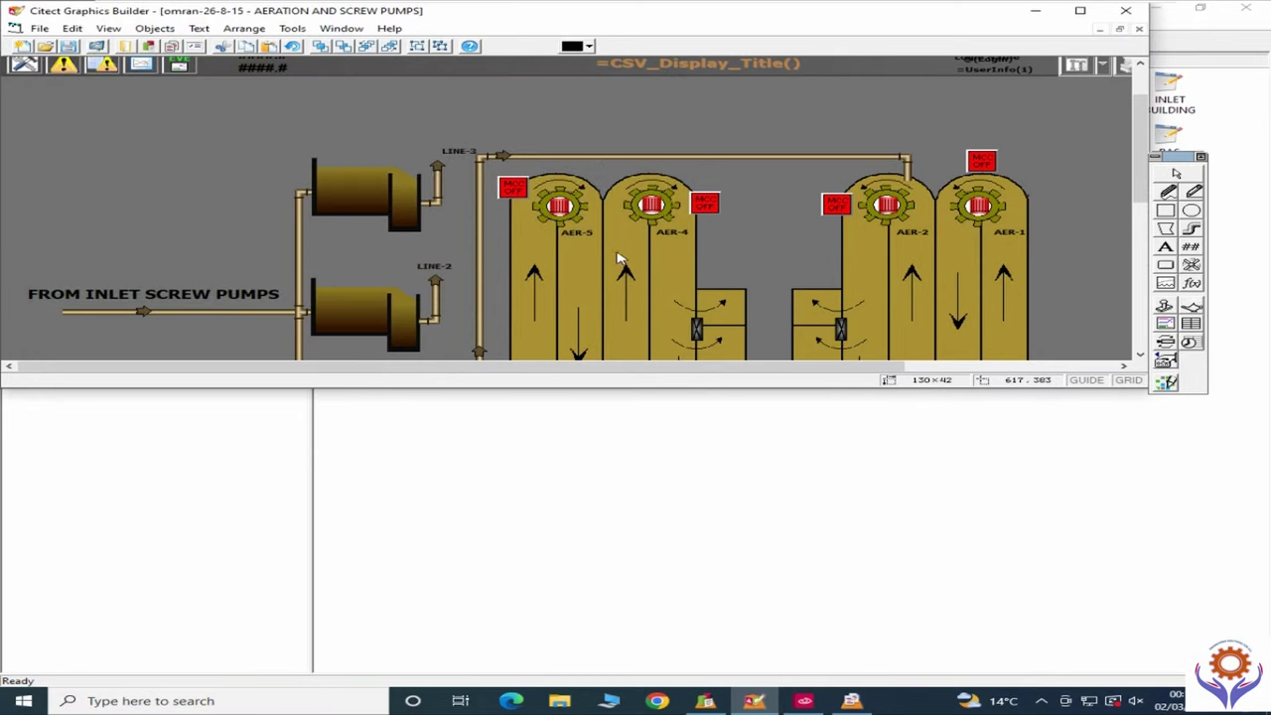
left_click(1081, 14)
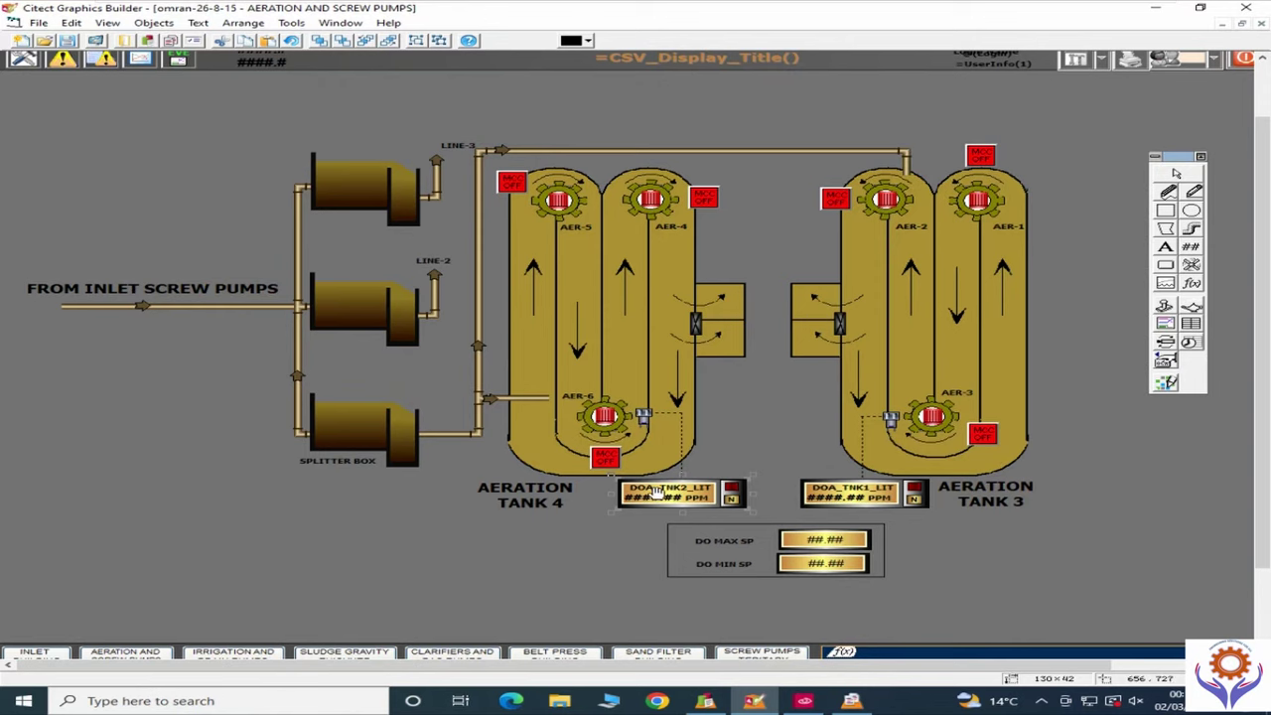
left_click(852, 701)
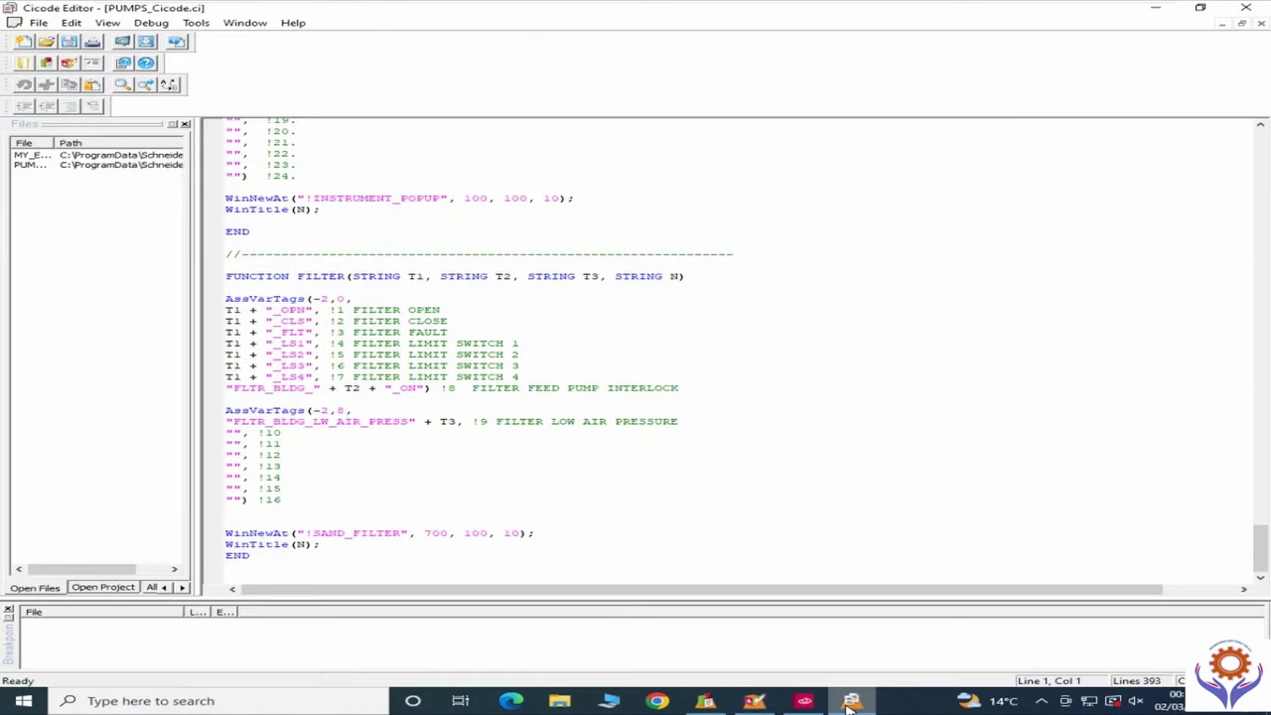
left_click(804, 701)
left_click(755, 701)
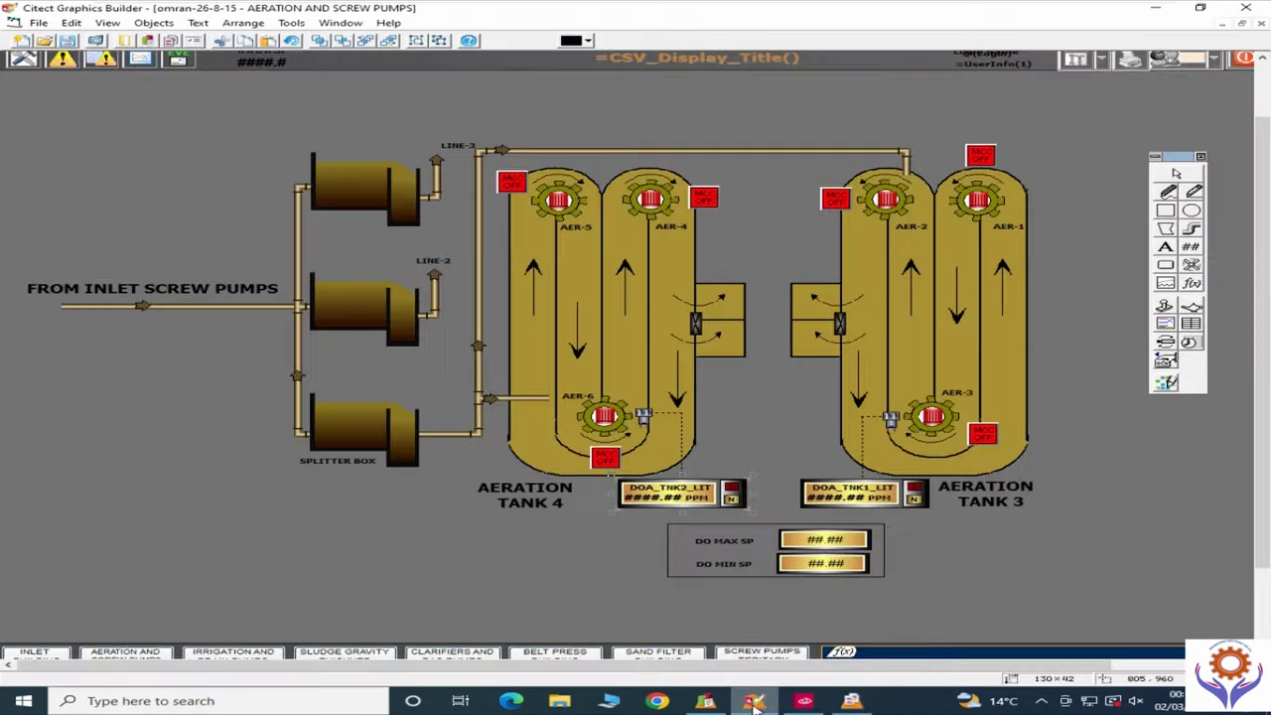
Step: Open the MOTOR1 genie from the project's lib1 genie library and inspect its motor symbol's conditions and state symbols, cancelling without changes
left_click(802, 701)
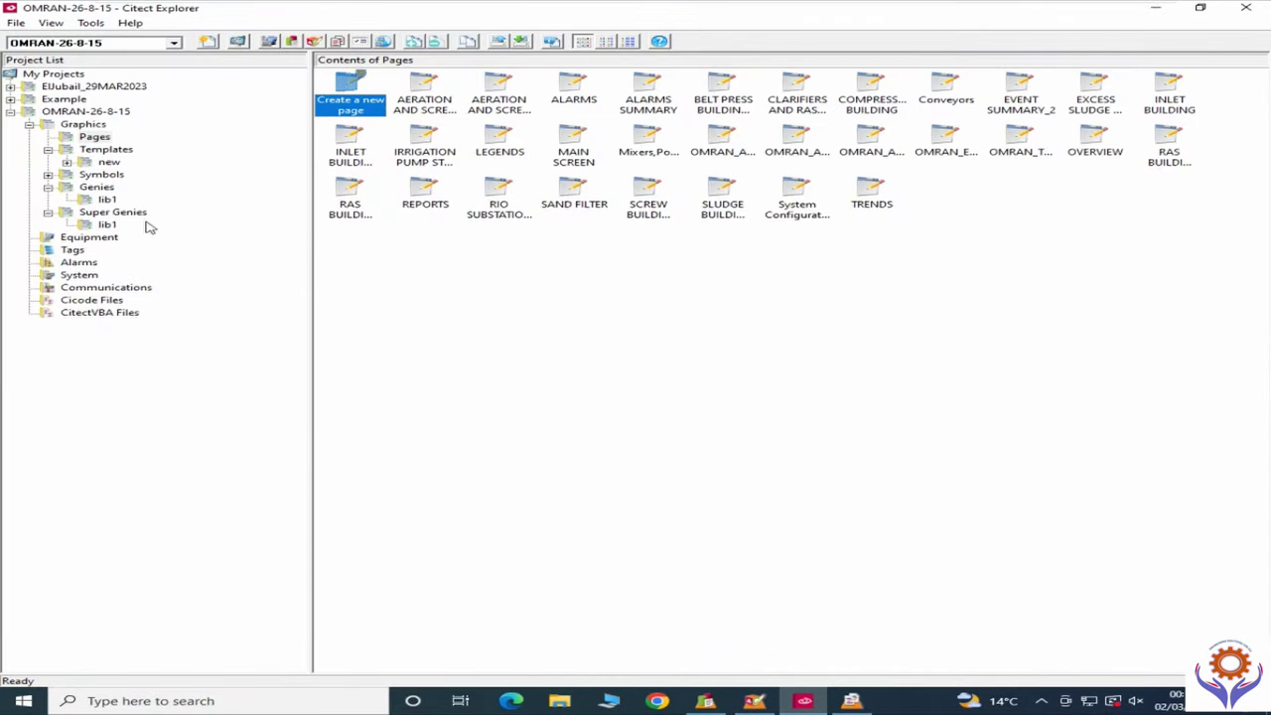
left_click(106, 200)
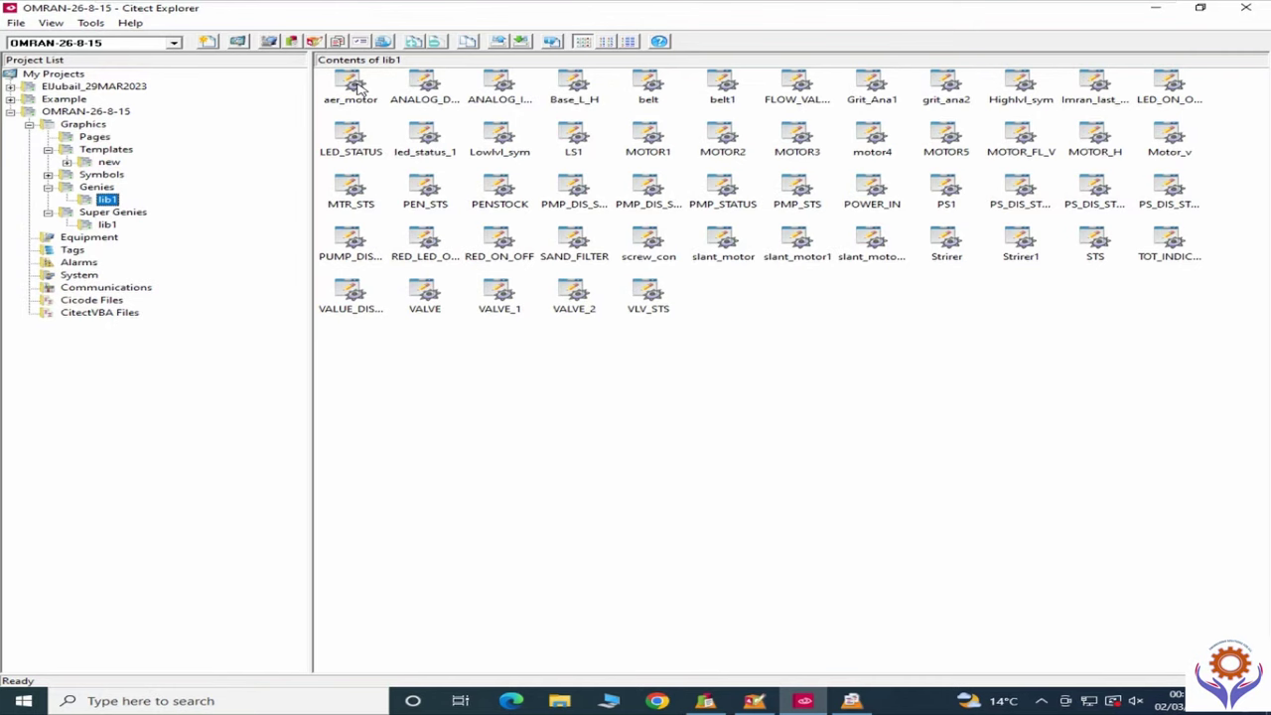
double_click(655, 149)
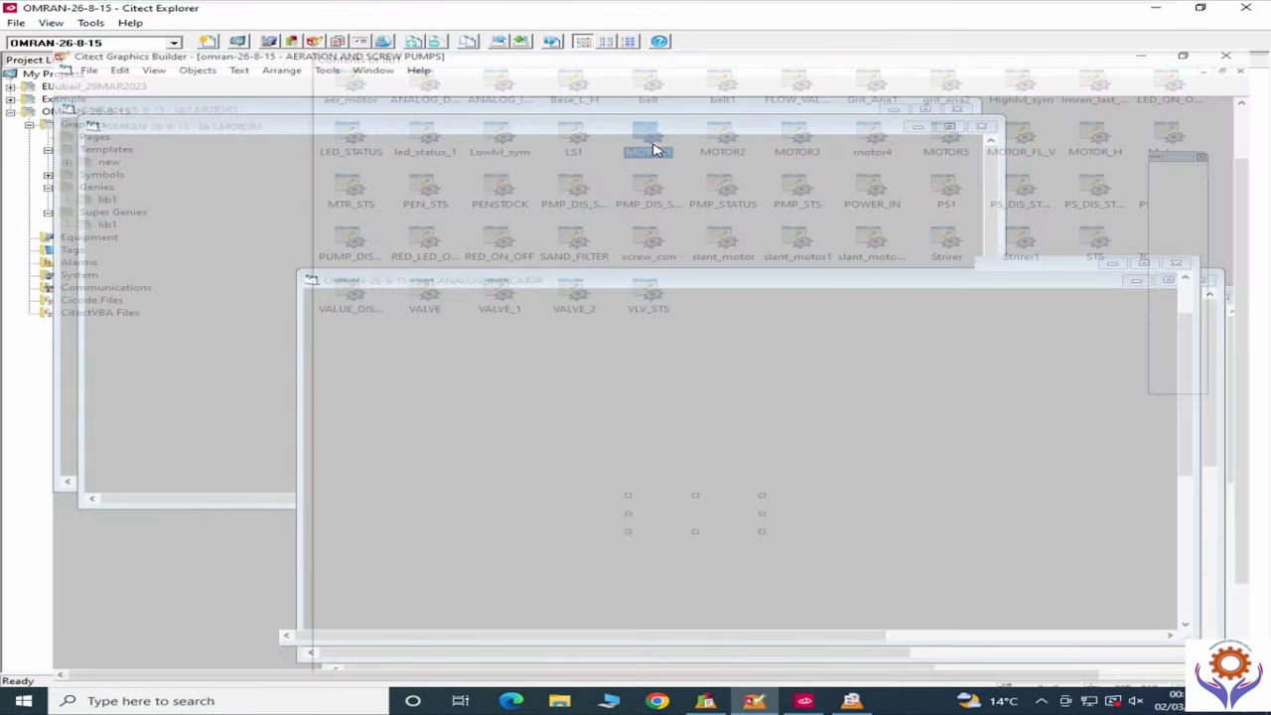
double_click(583, 242)
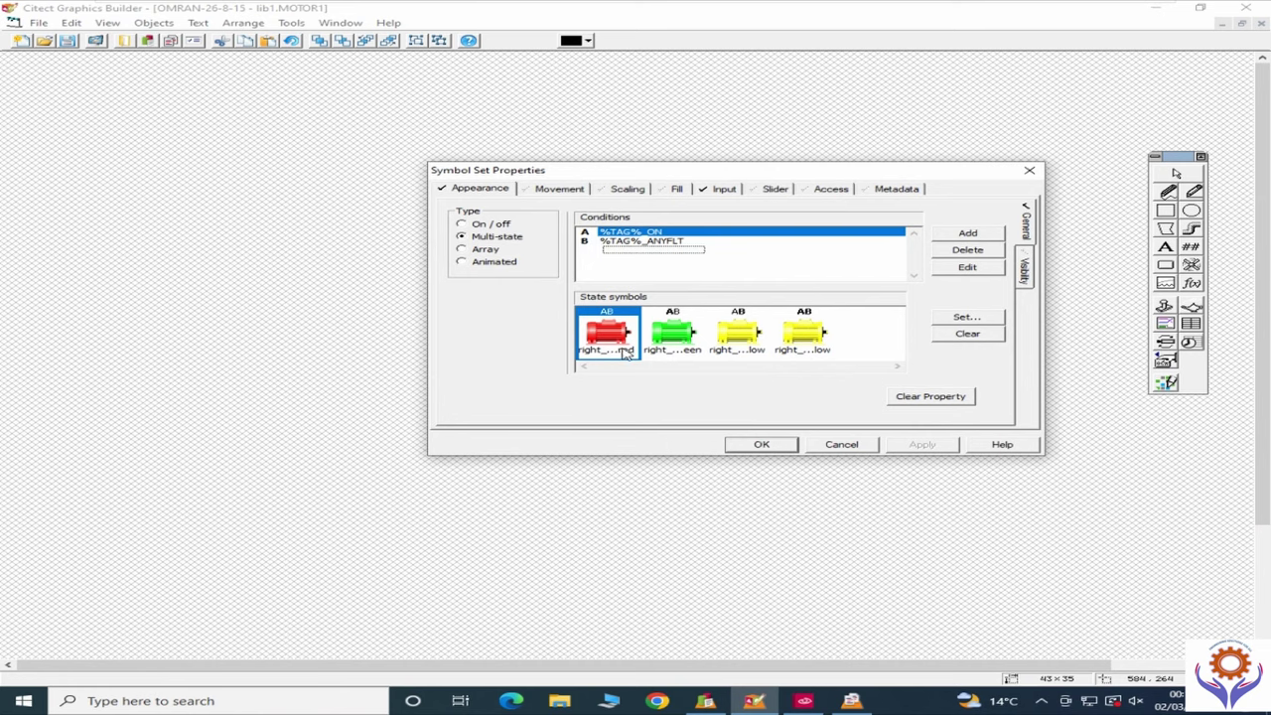
left_click(840, 443)
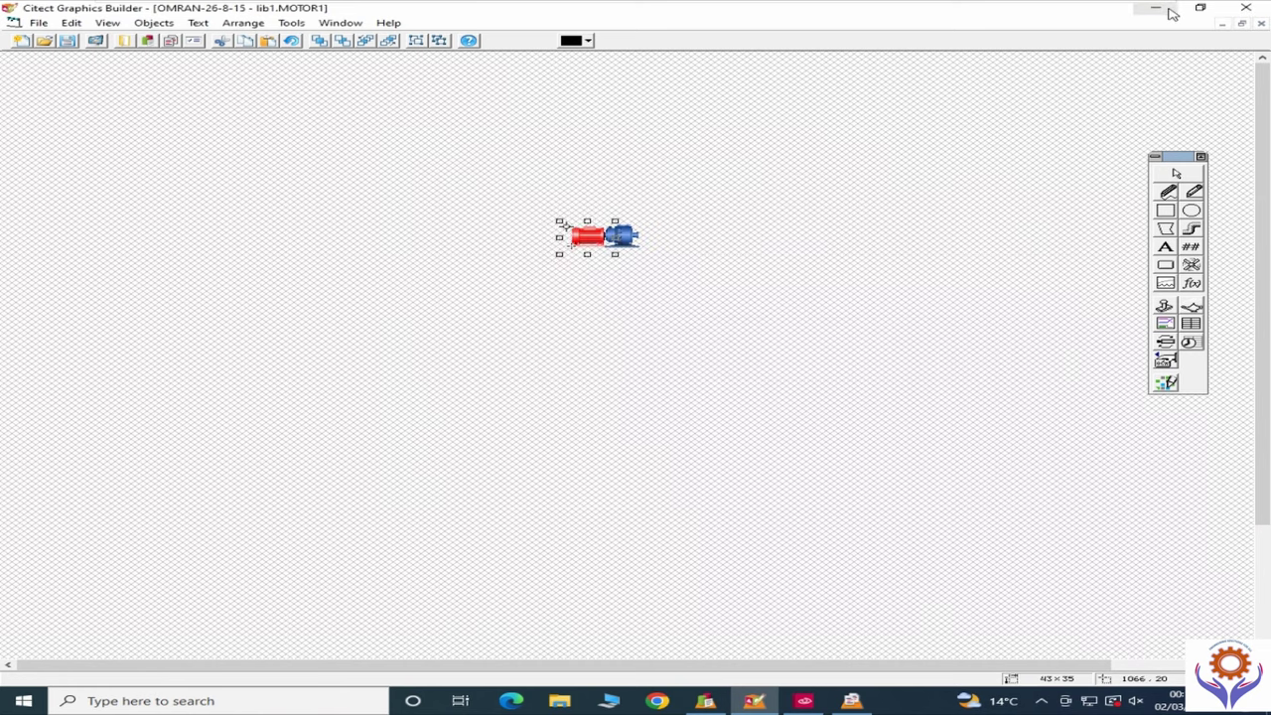
Step: Open the ANALOG_INDICATOR genie and save a copy in lib1 as ANALOG_INDICATOR1
left_click(1158, 10)
double_click(499, 86)
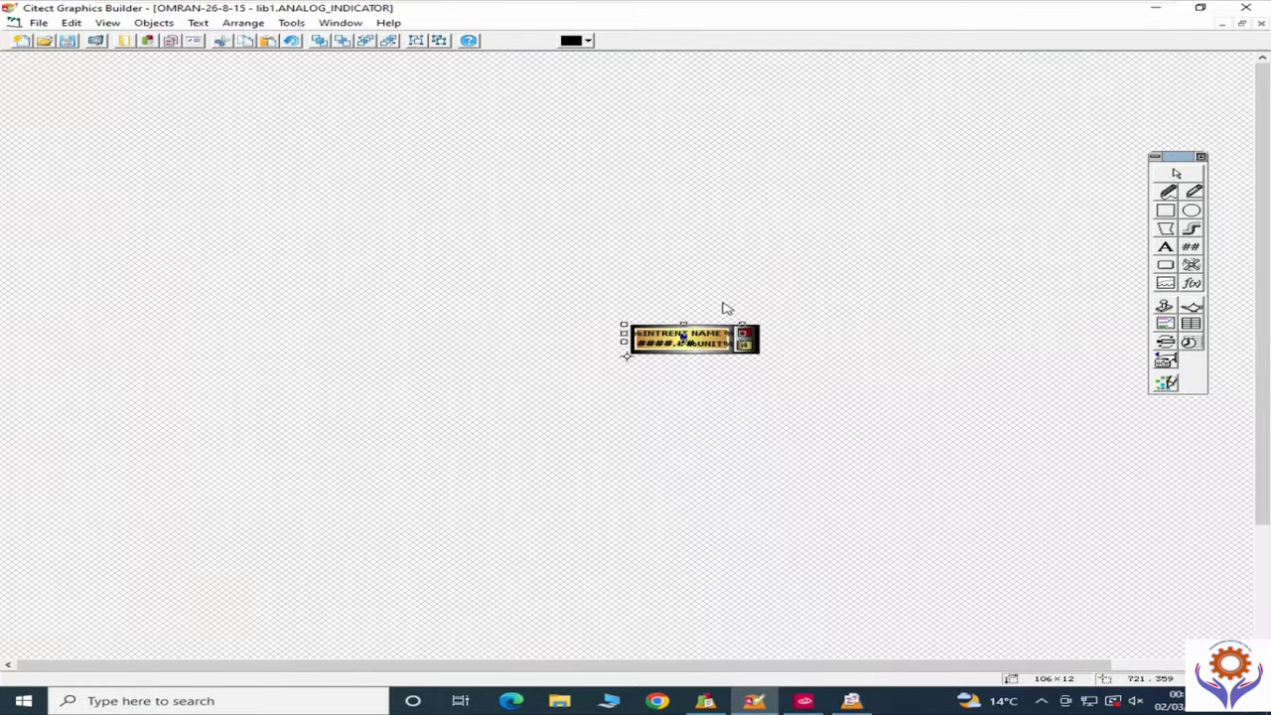
left_click(666, 344)
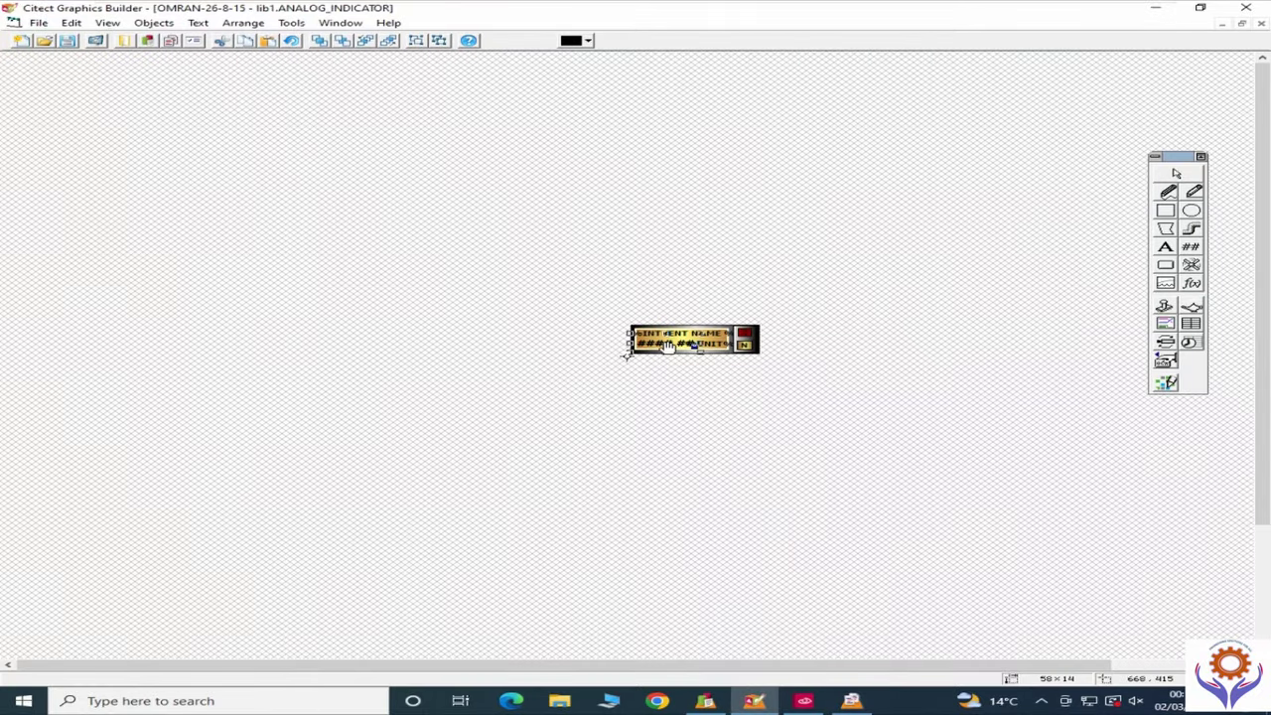
left_click(37, 22)
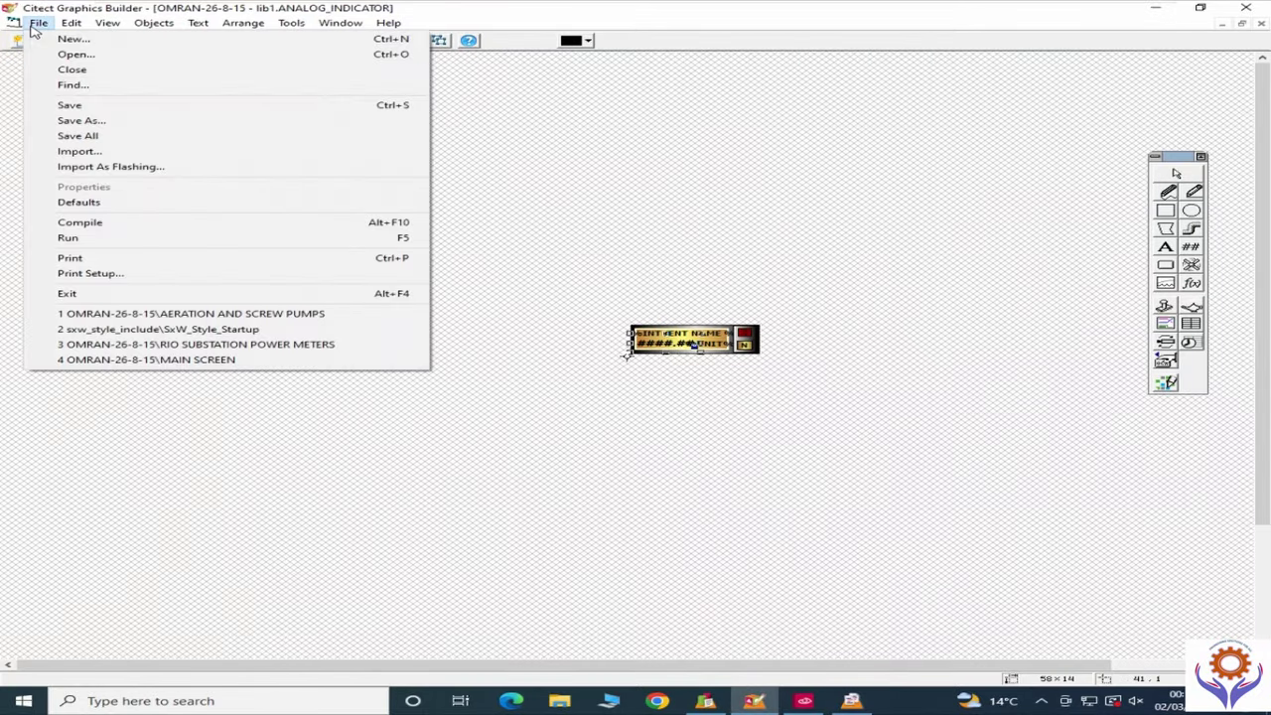
left_click(96, 122)
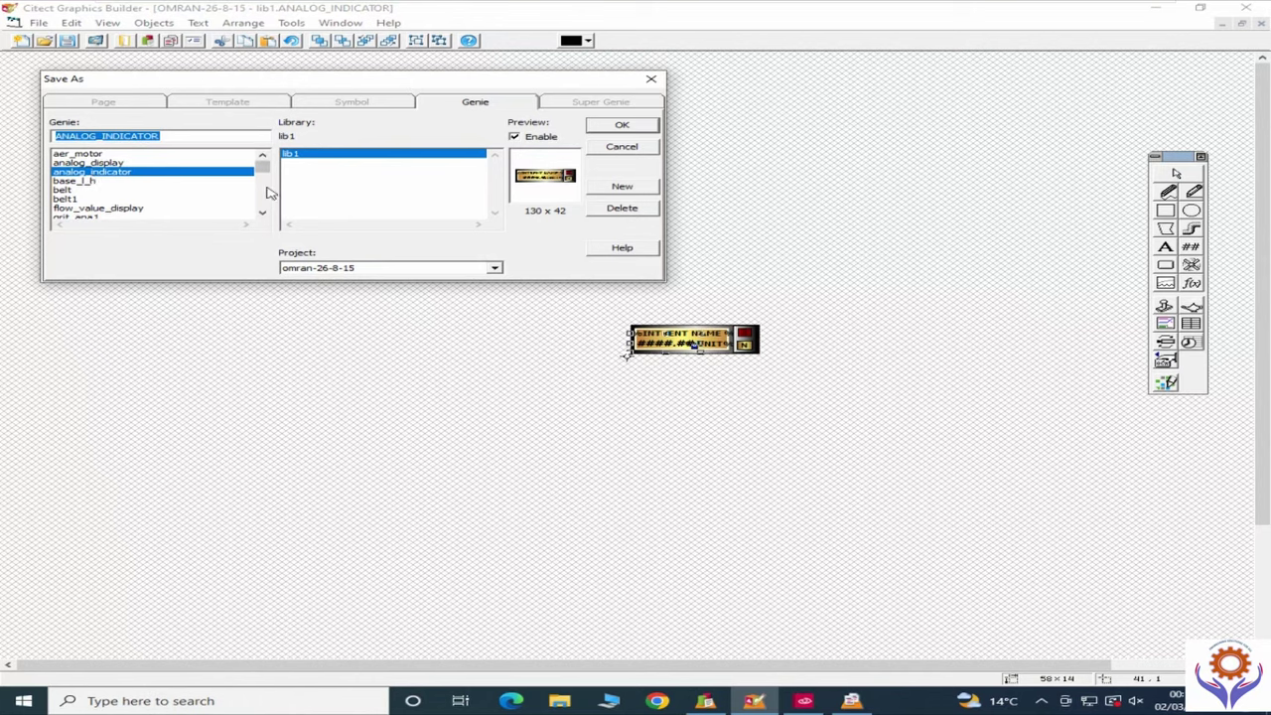
key("End")
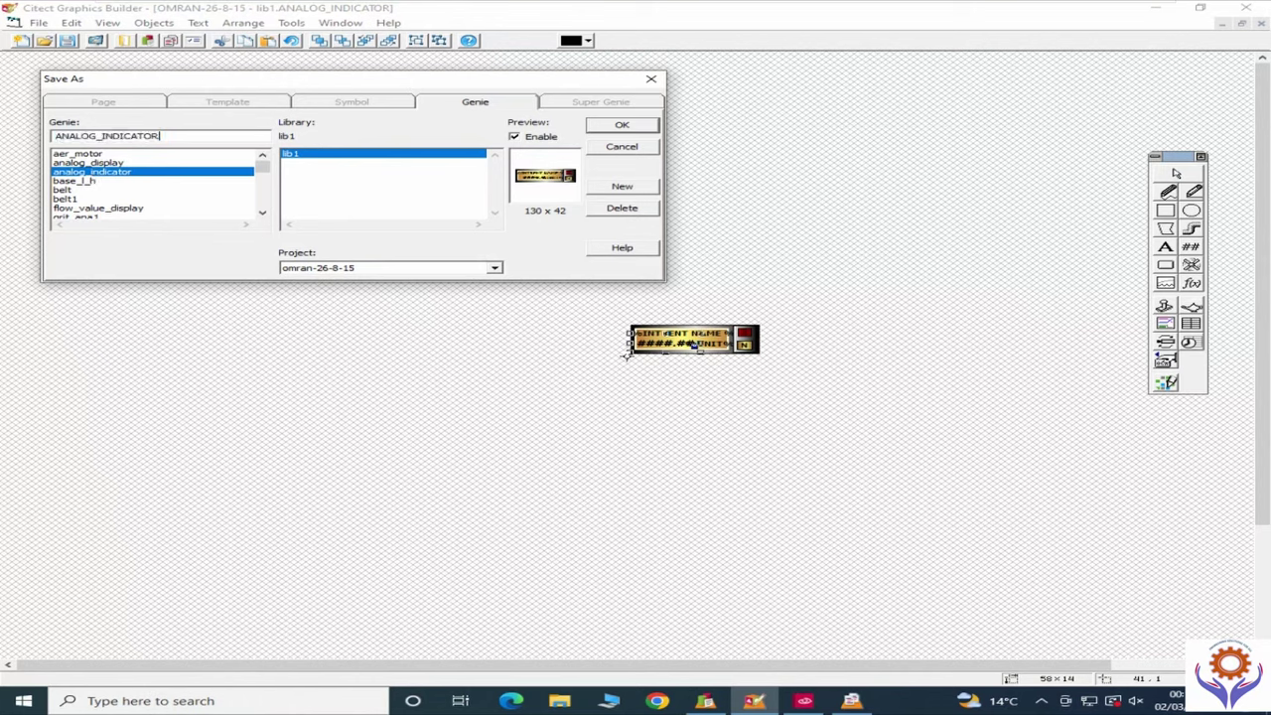
type("1")
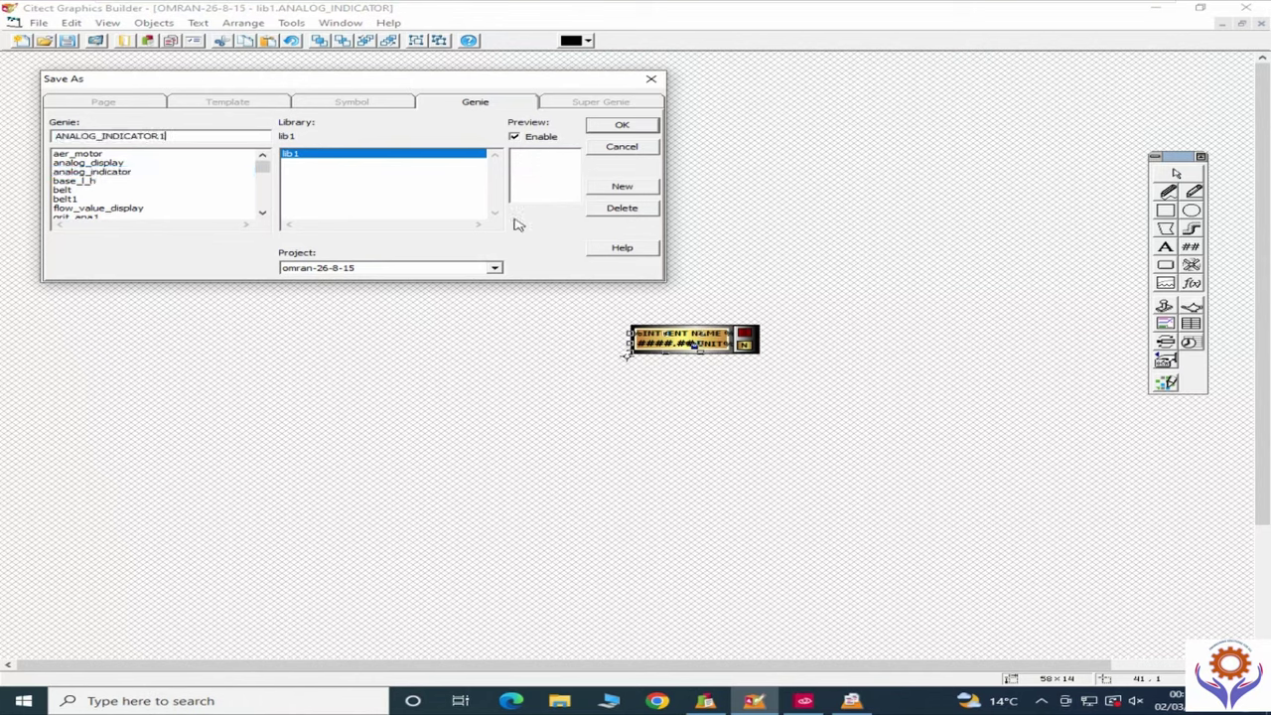
left_click(621, 125)
Step: Delete the 1 from the %T1% numeric expression of the new genie's value display
double_click(670, 341)
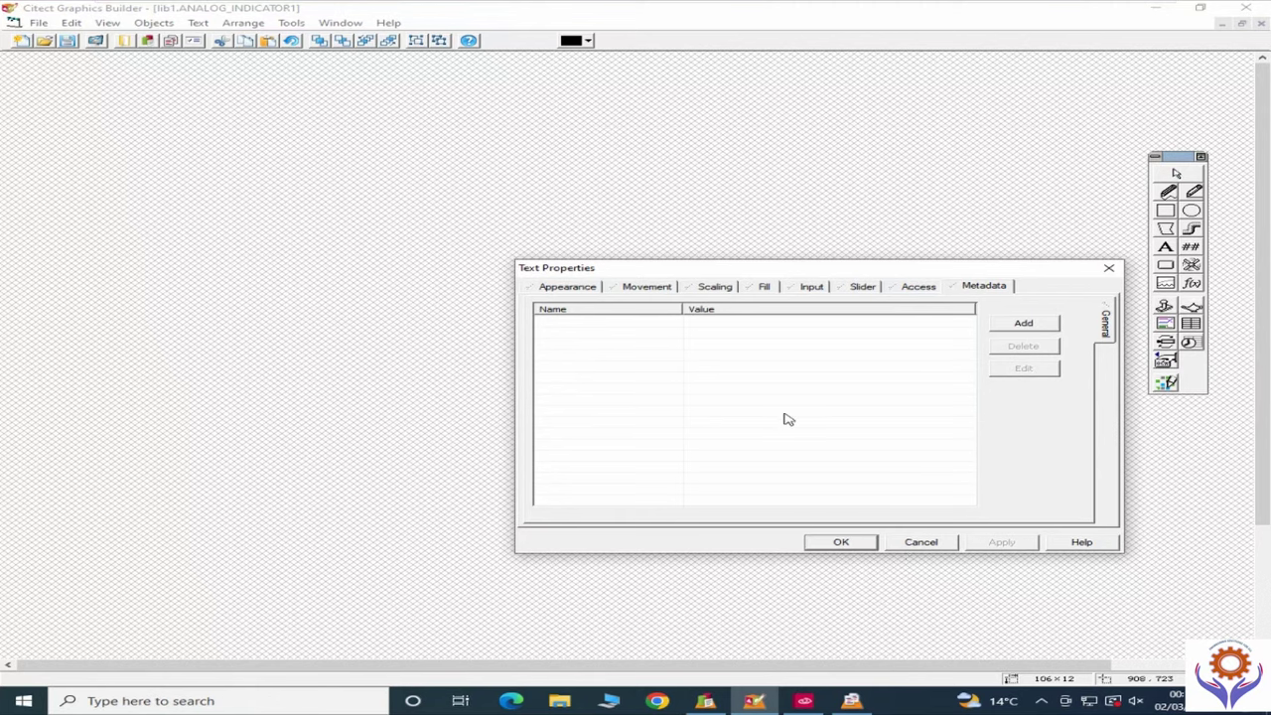
left_click(918, 543)
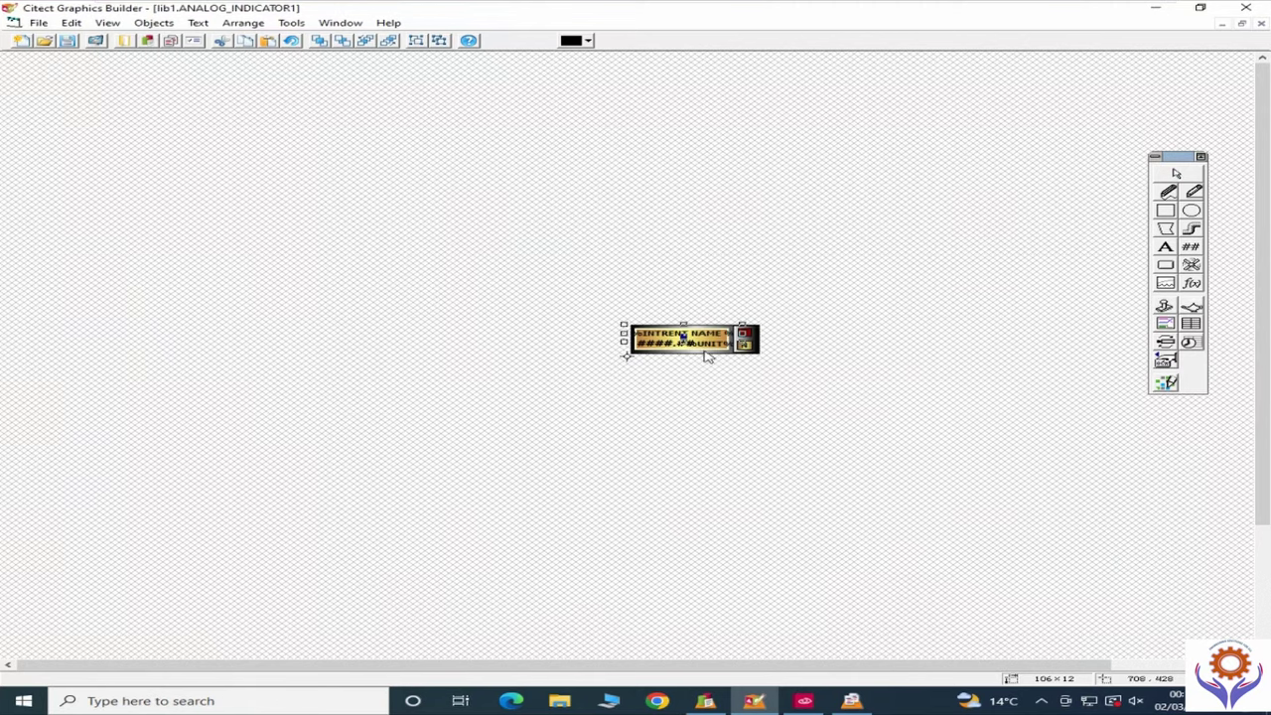
double_click(656, 347)
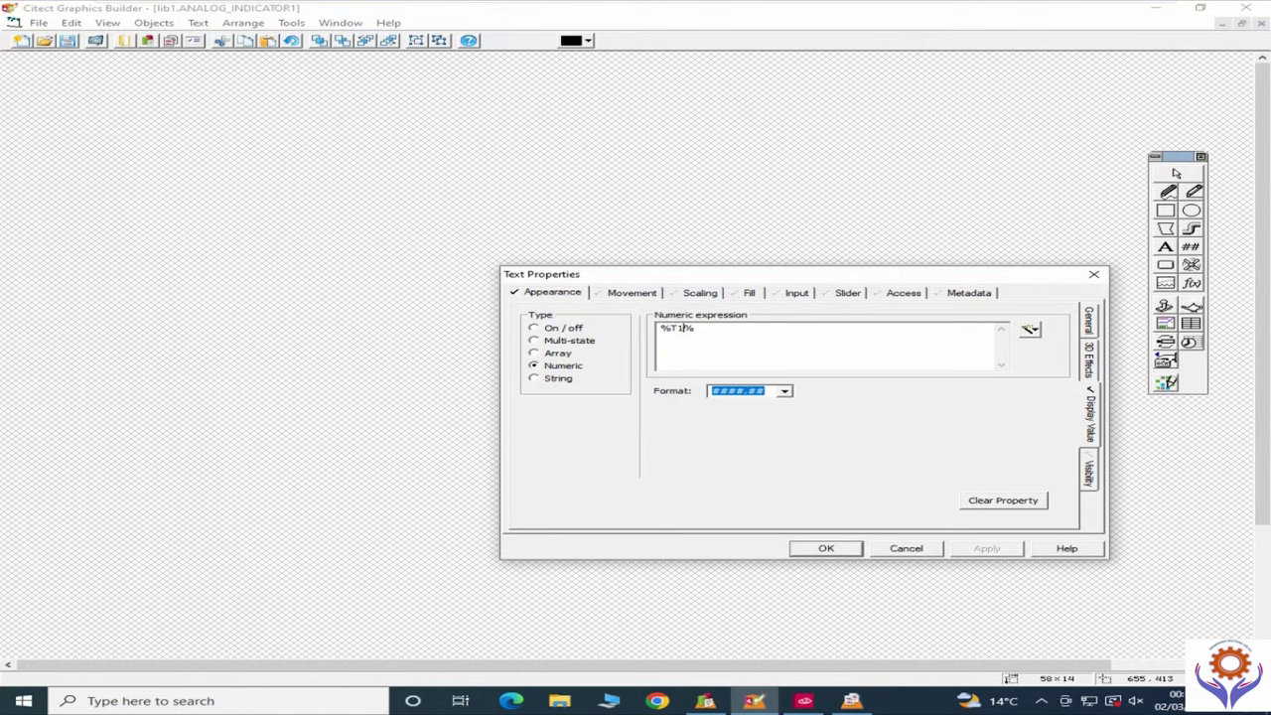
key("BackSpace")
left_click(826, 548)
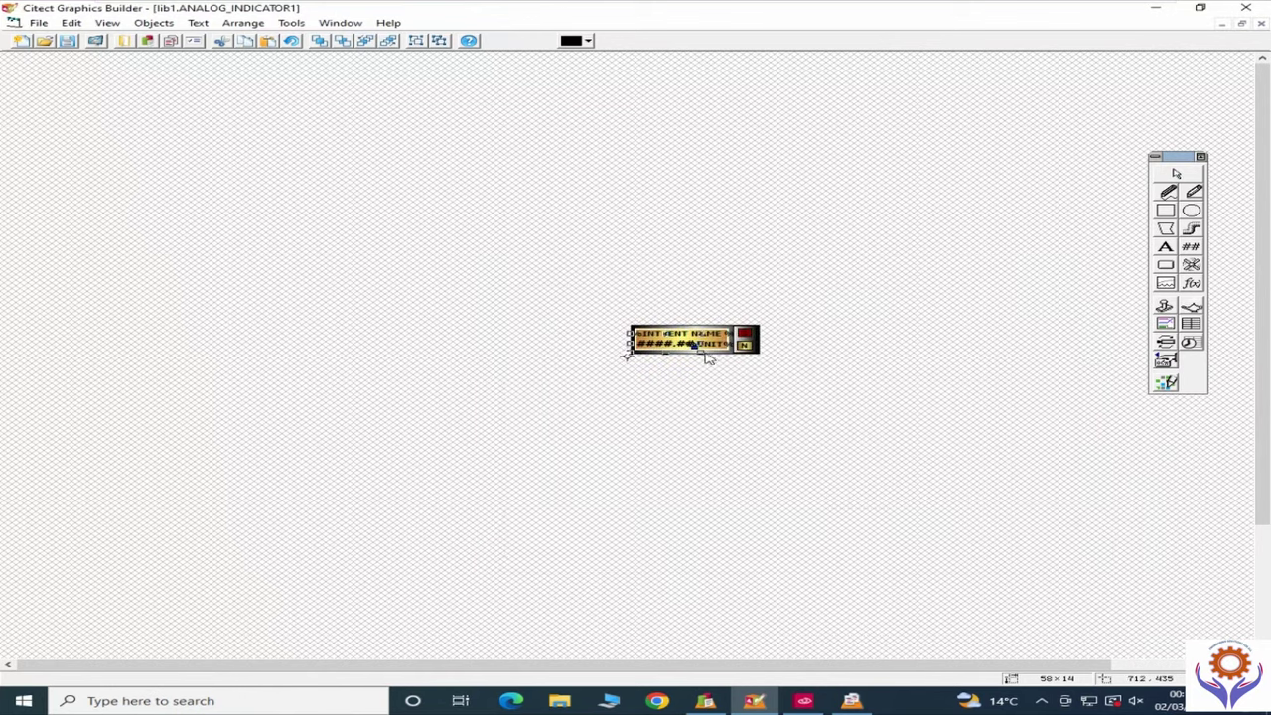
Step: Replace INTRENT with TEST in the genie's instrument name text and save the genie
double_click(661, 335)
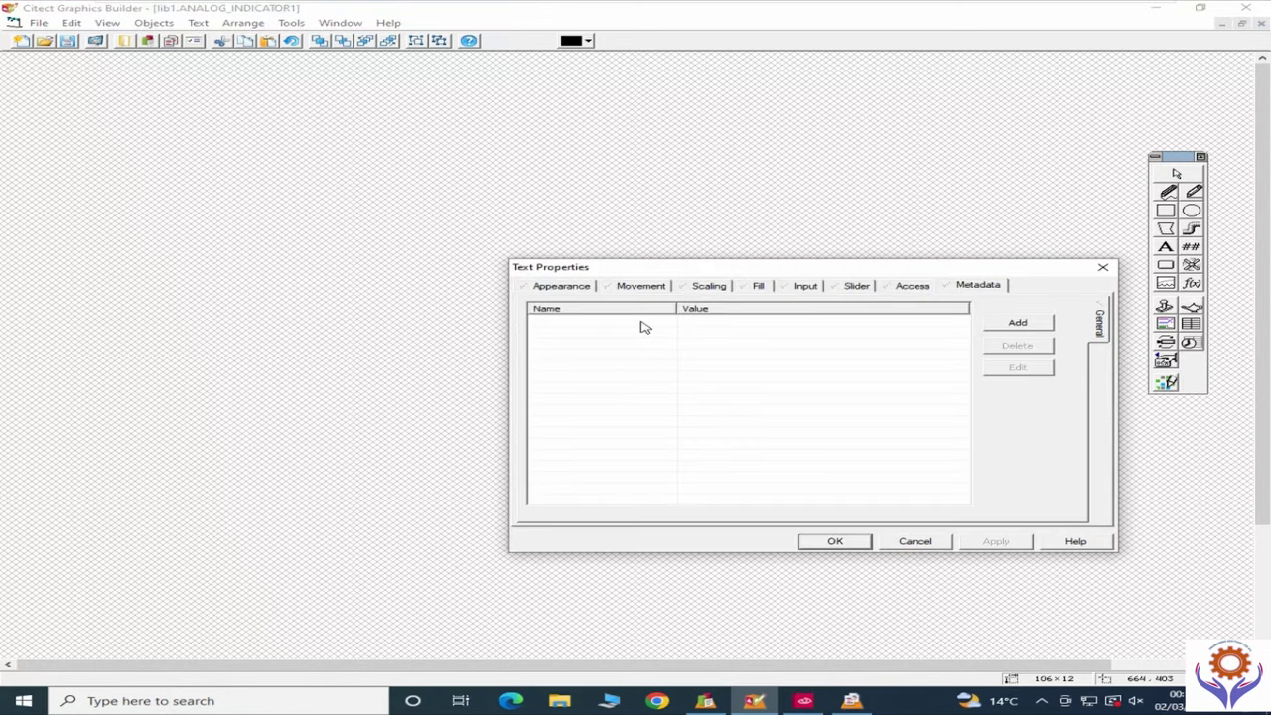
left_click(562, 287)
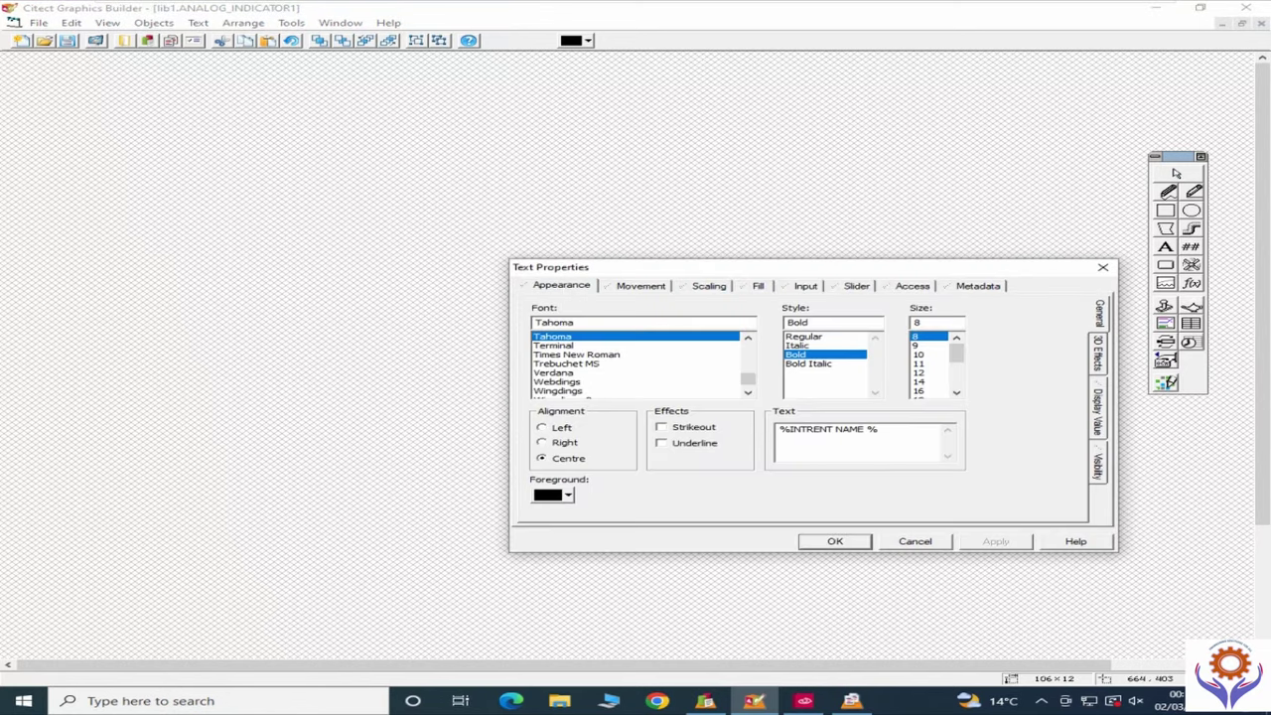
left_click_drag(836, 429, 801, 429)
type("TEST")
left_click(1006, 546)
left_click(856, 541)
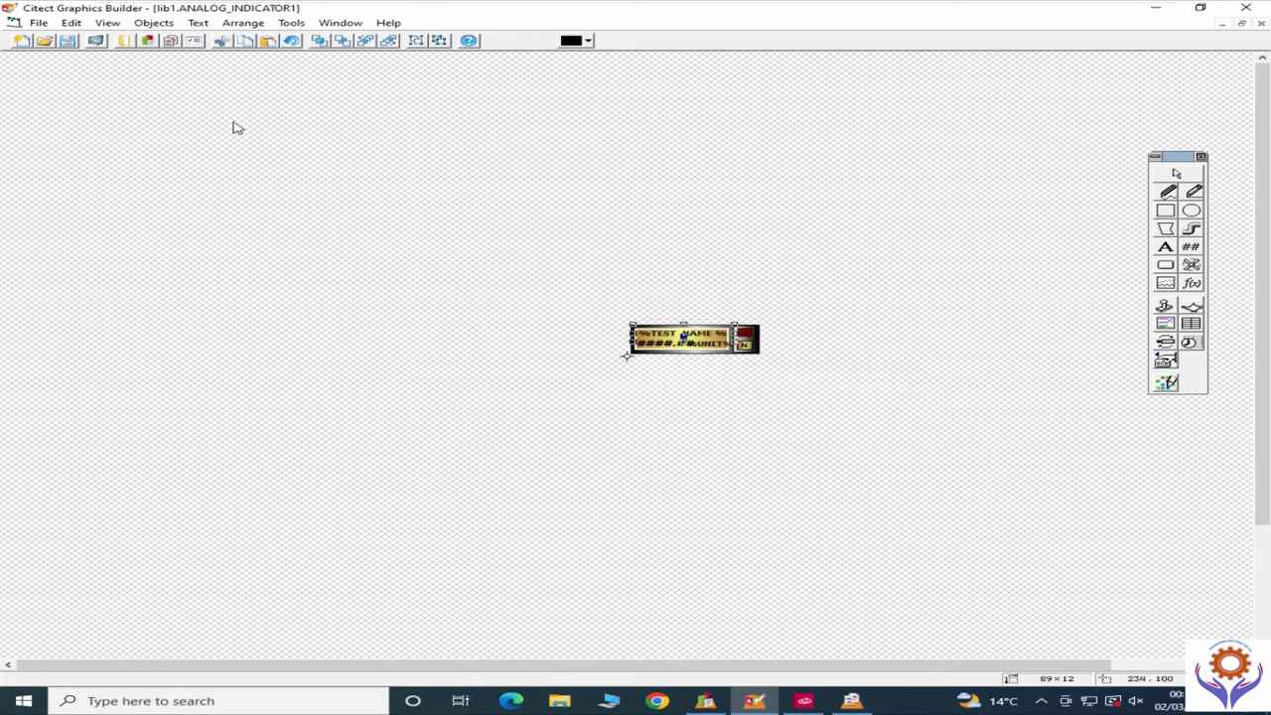
left_click(38, 22)
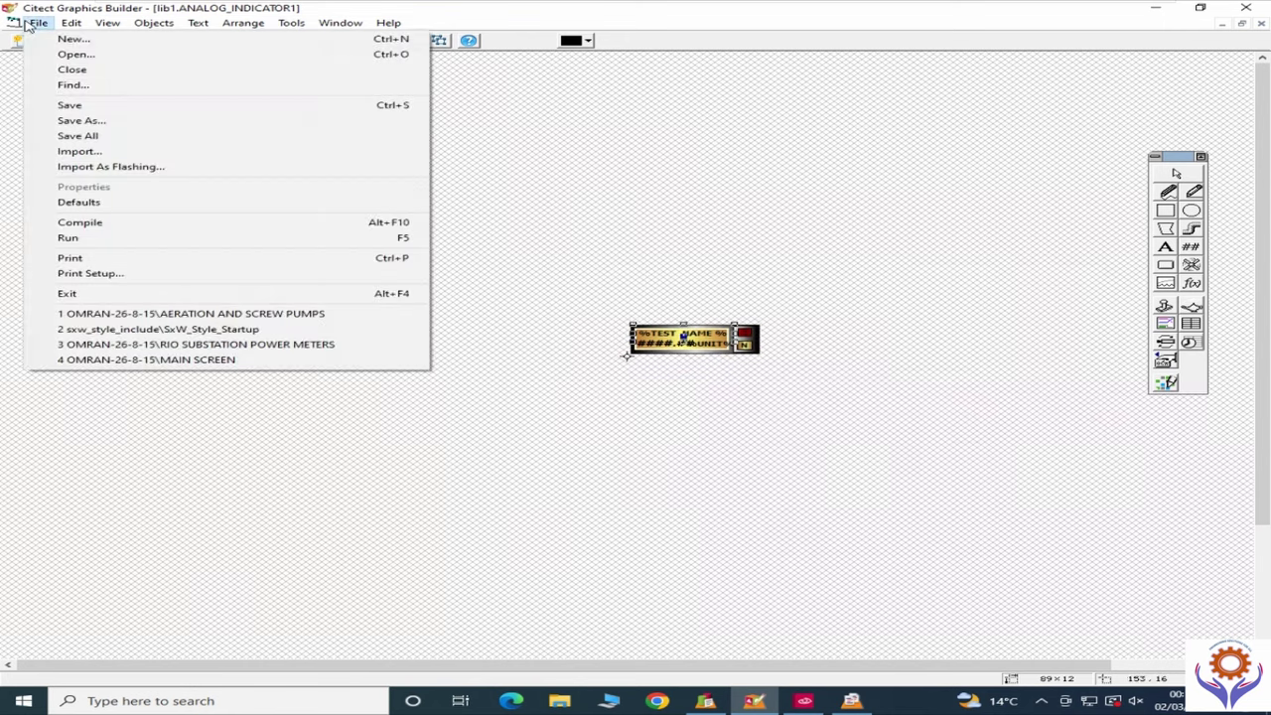
left_click(72, 106)
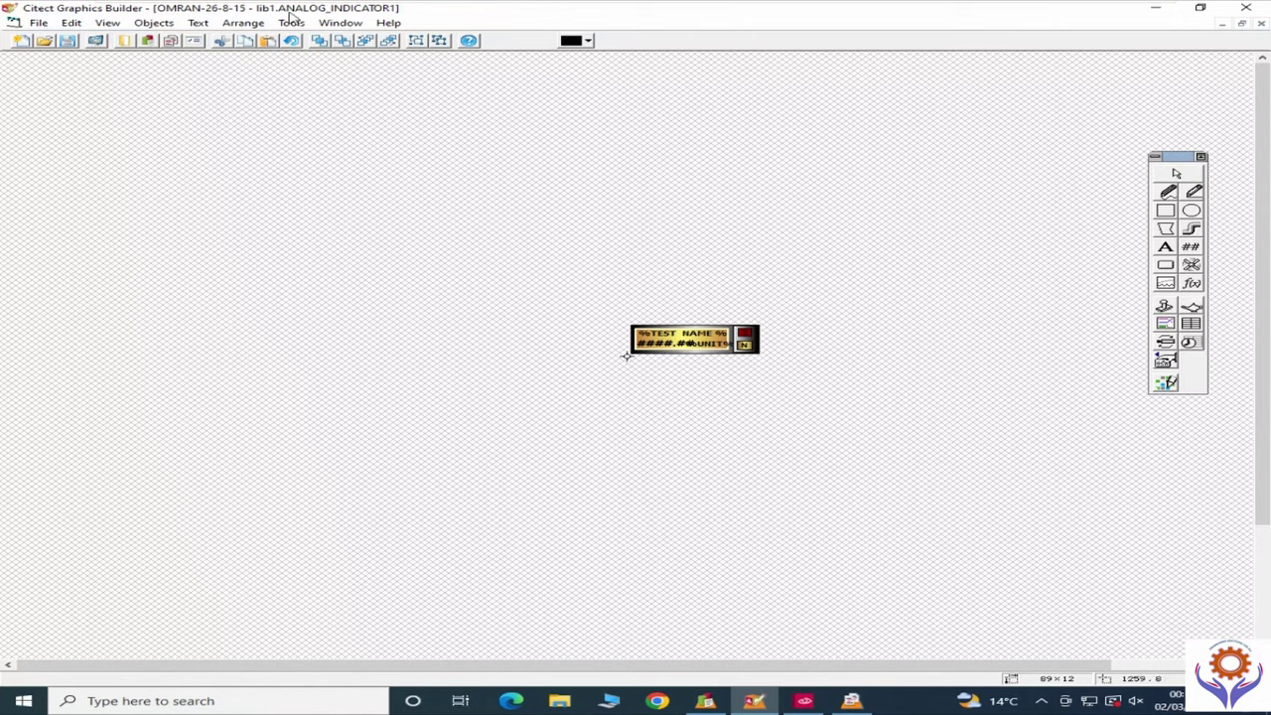
Step: Switch back to Citect Explorer and open the AERATION AND SCREW PUMPS page from the project's pages
left_click(1244, 10)
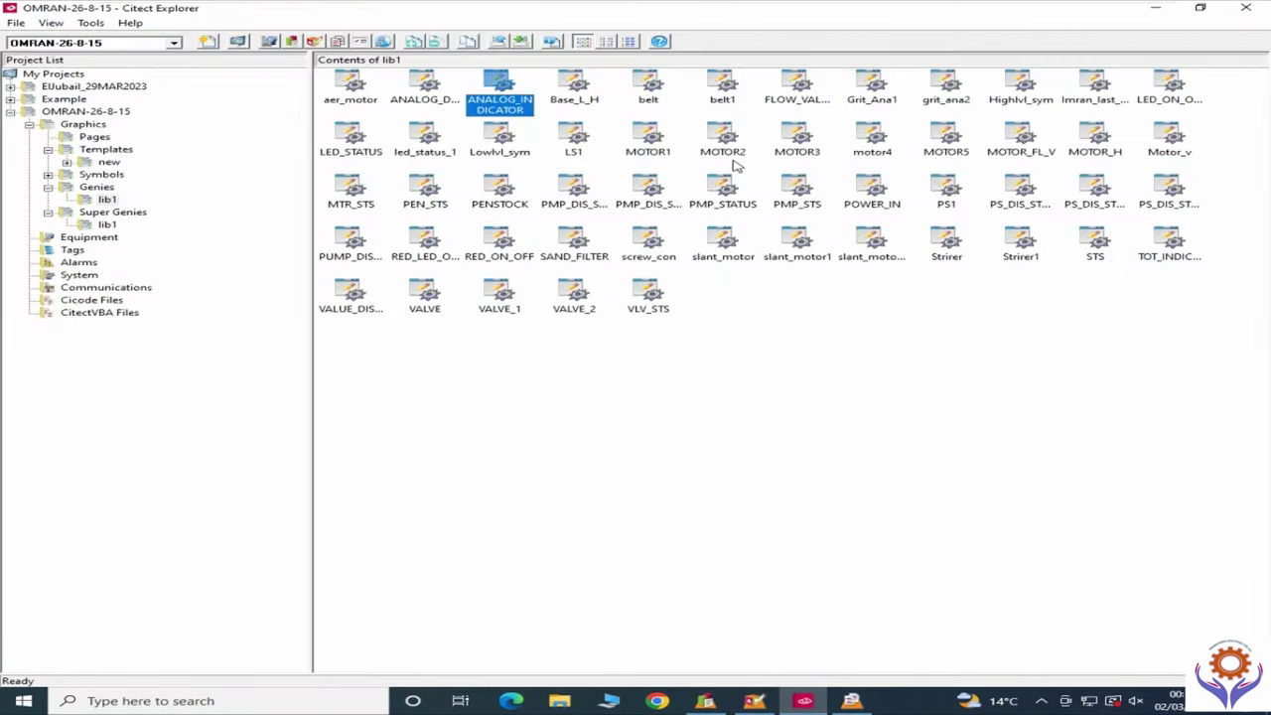
left_click(756, 702)
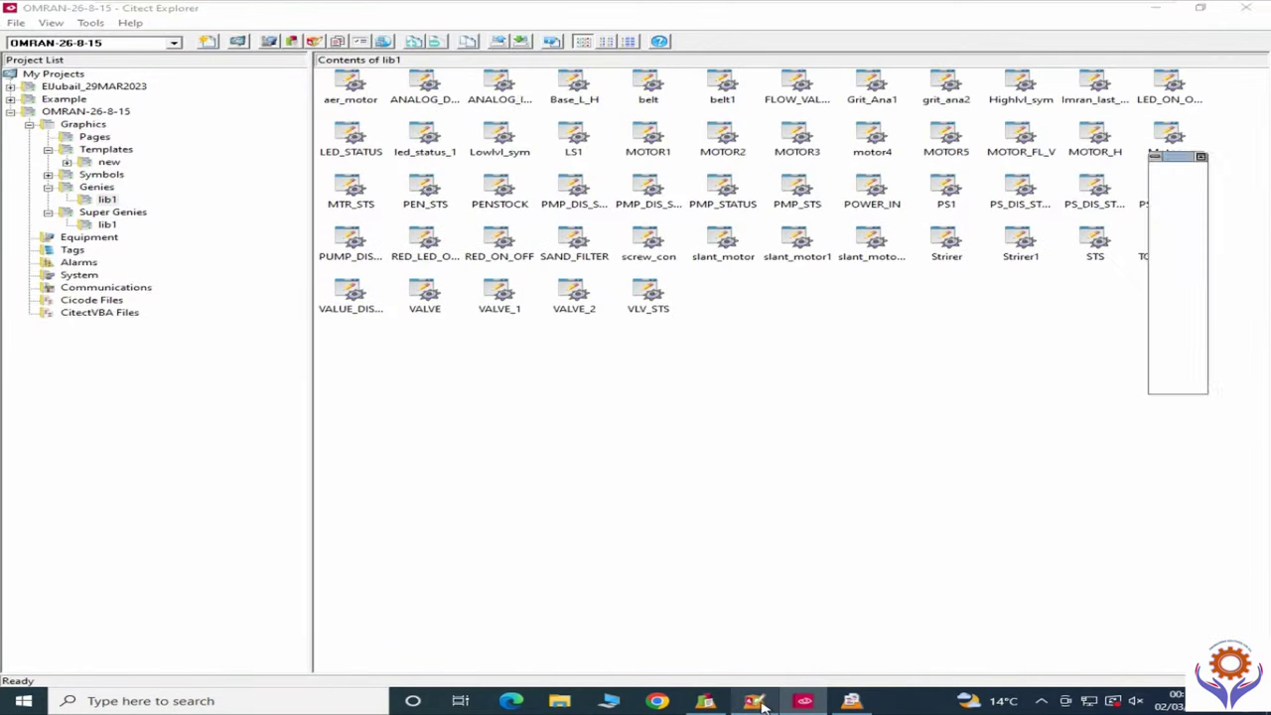
left_click(804, 702)
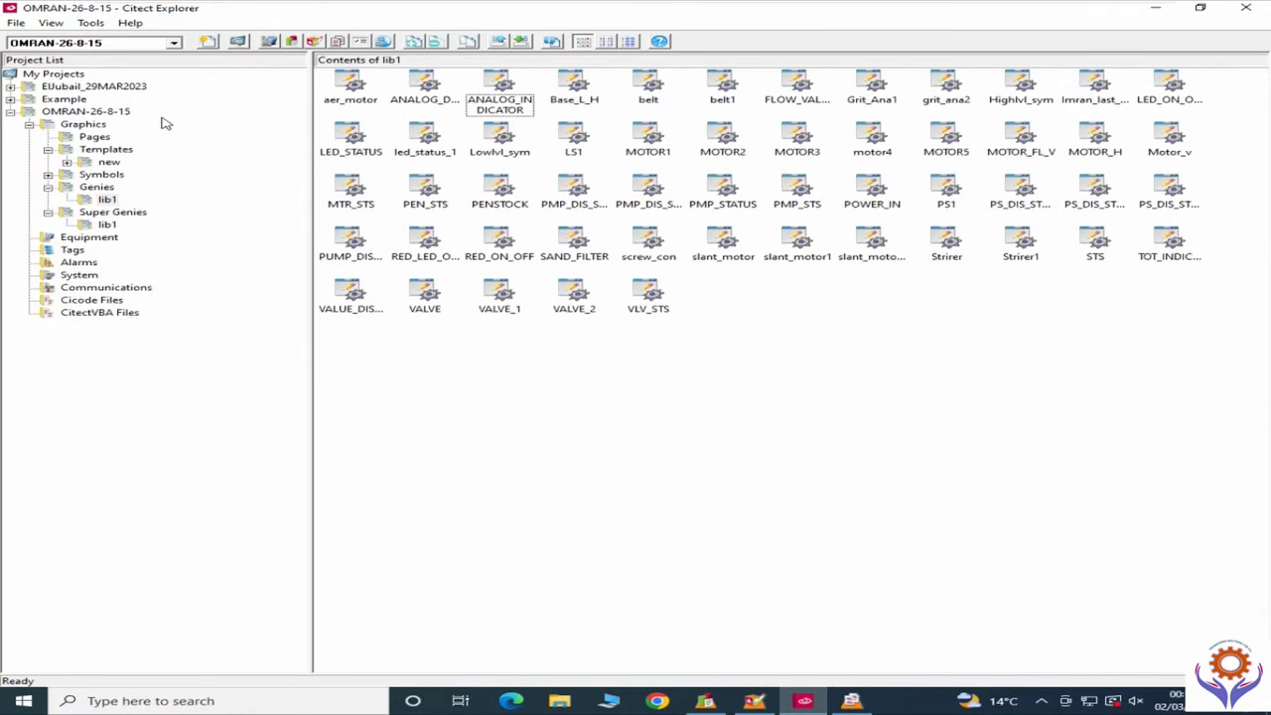
left_click(94, 137)
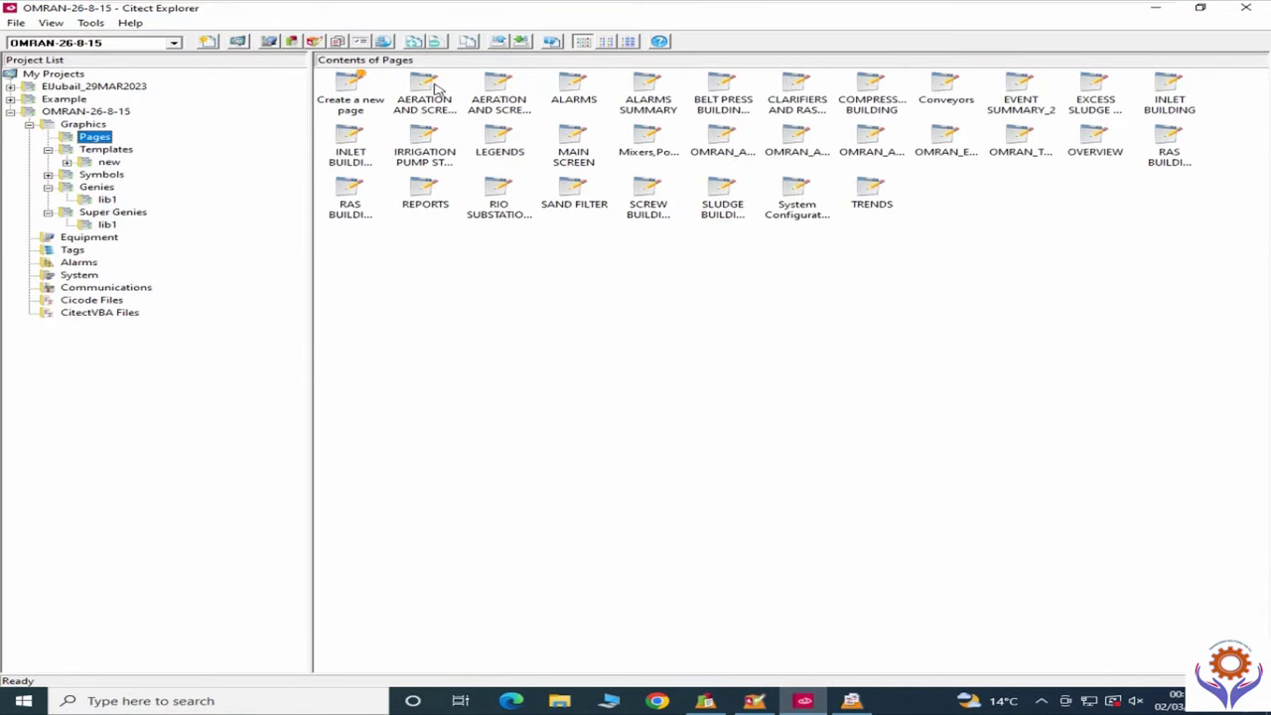
left_click(436, 89)
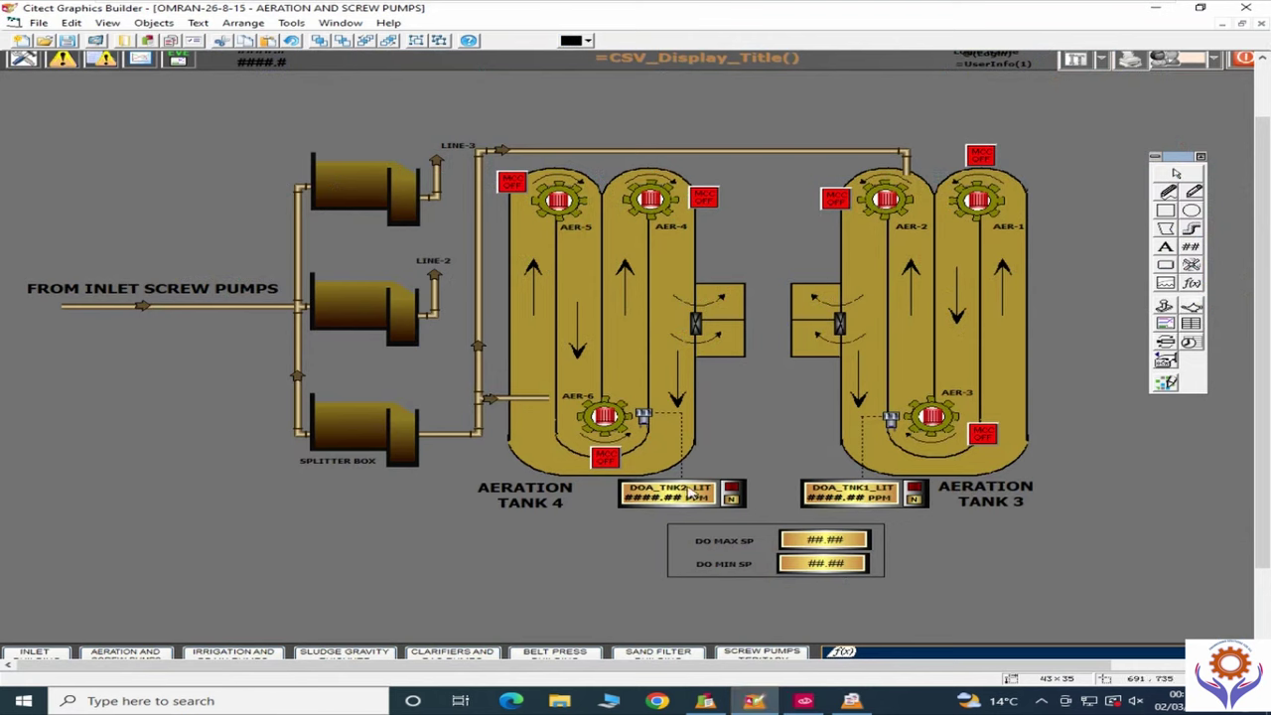
left_click(688, 494)
left_click(37, 24)
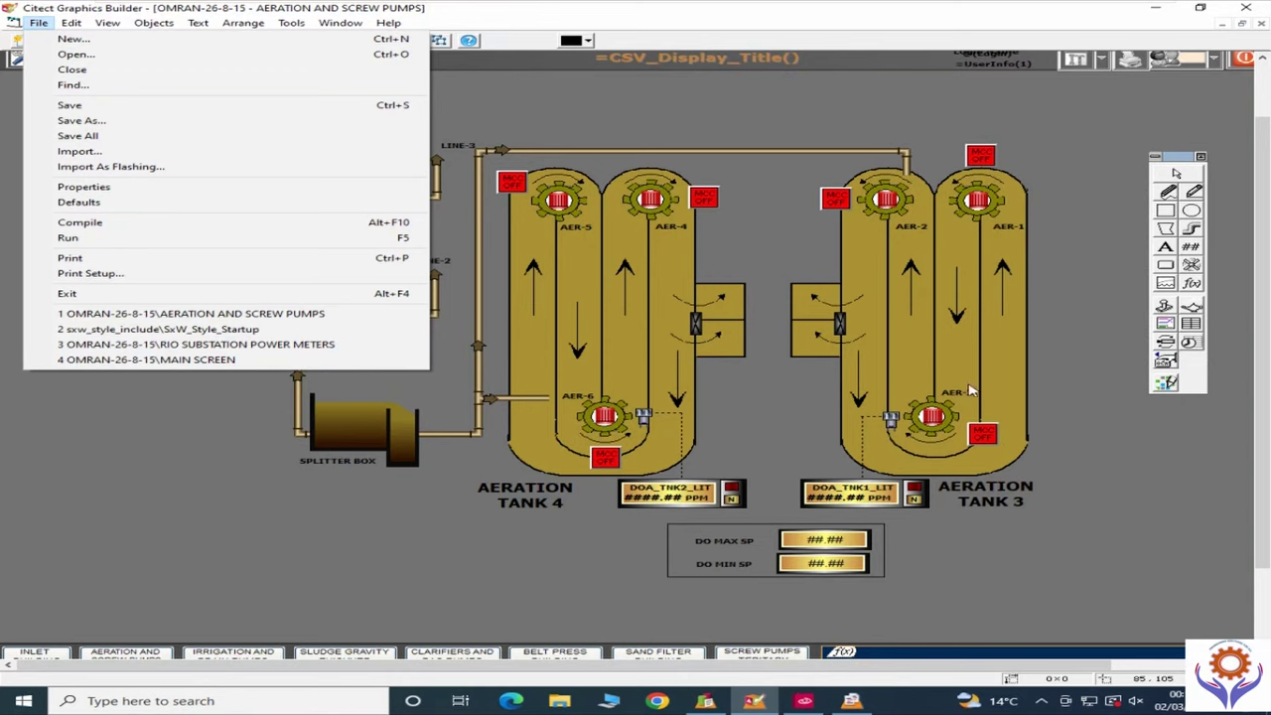
left_click(1134, 418)
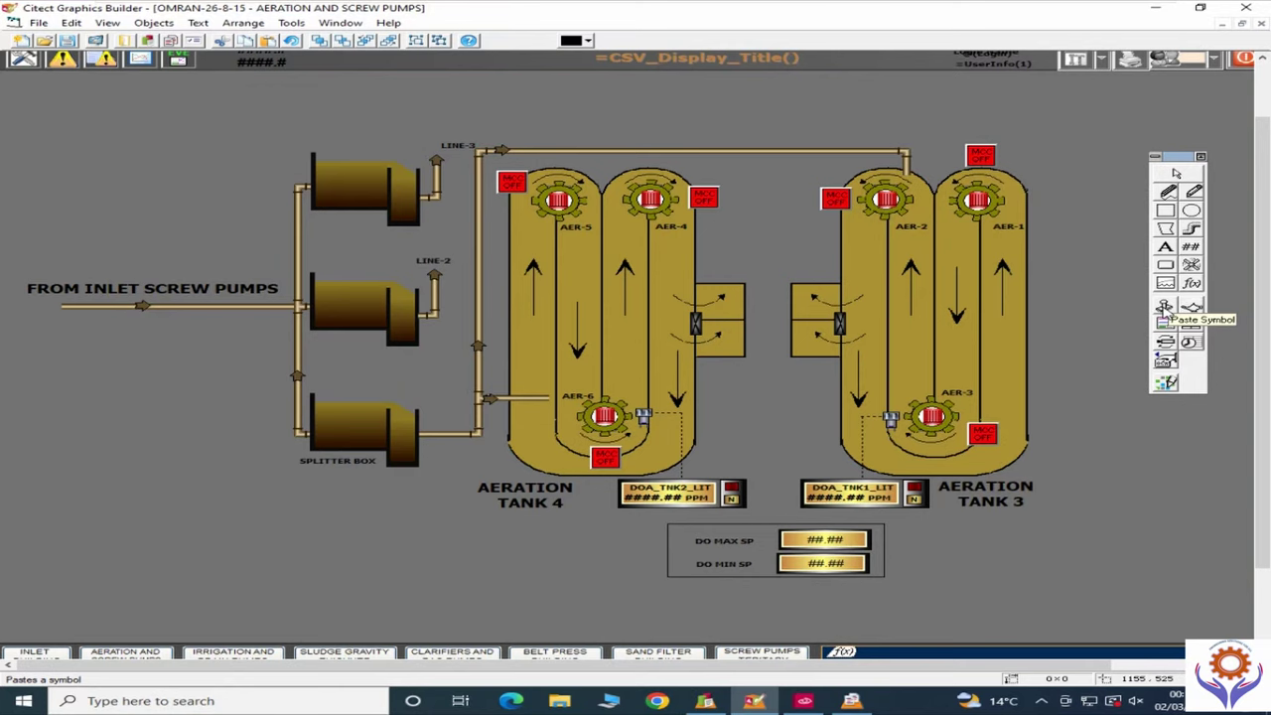
Step: Browse the genie libraries available for pasting onto the page, including tab_alarms, training, trends and xp_controls
left_click(1191, 307)
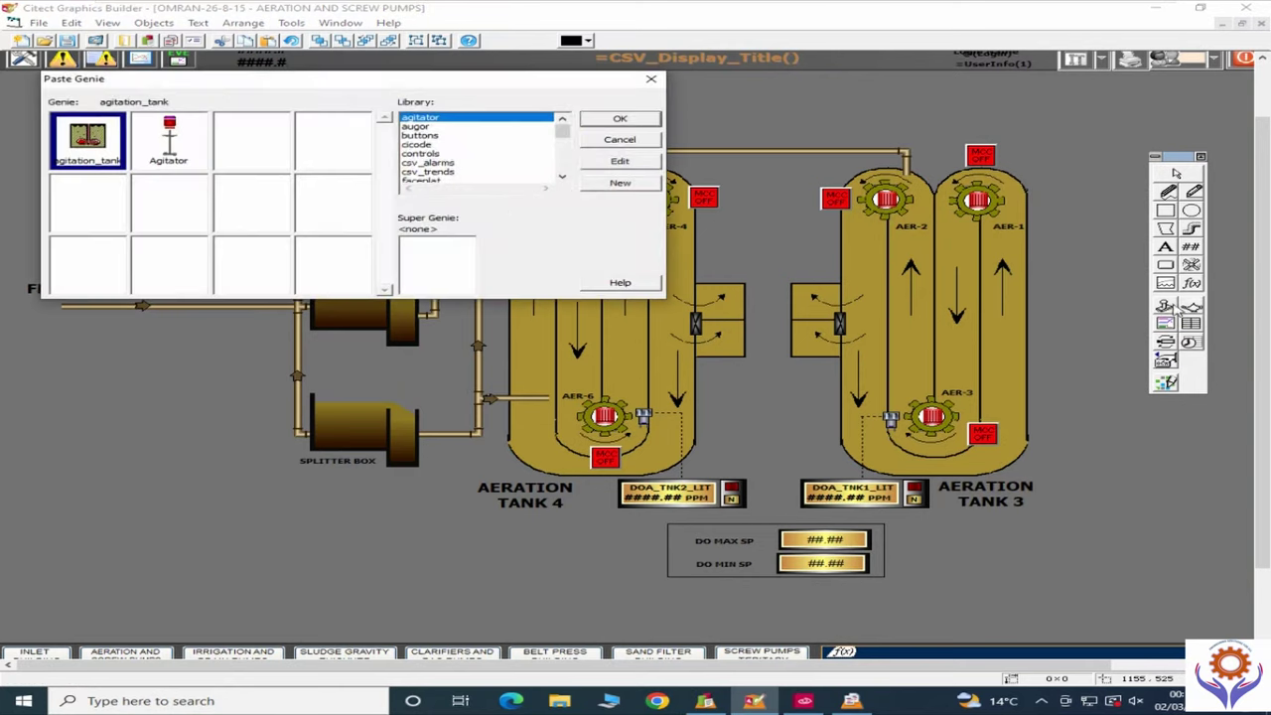
left_click_drag(557, 136, 562, 170)
left_click(434, 128)
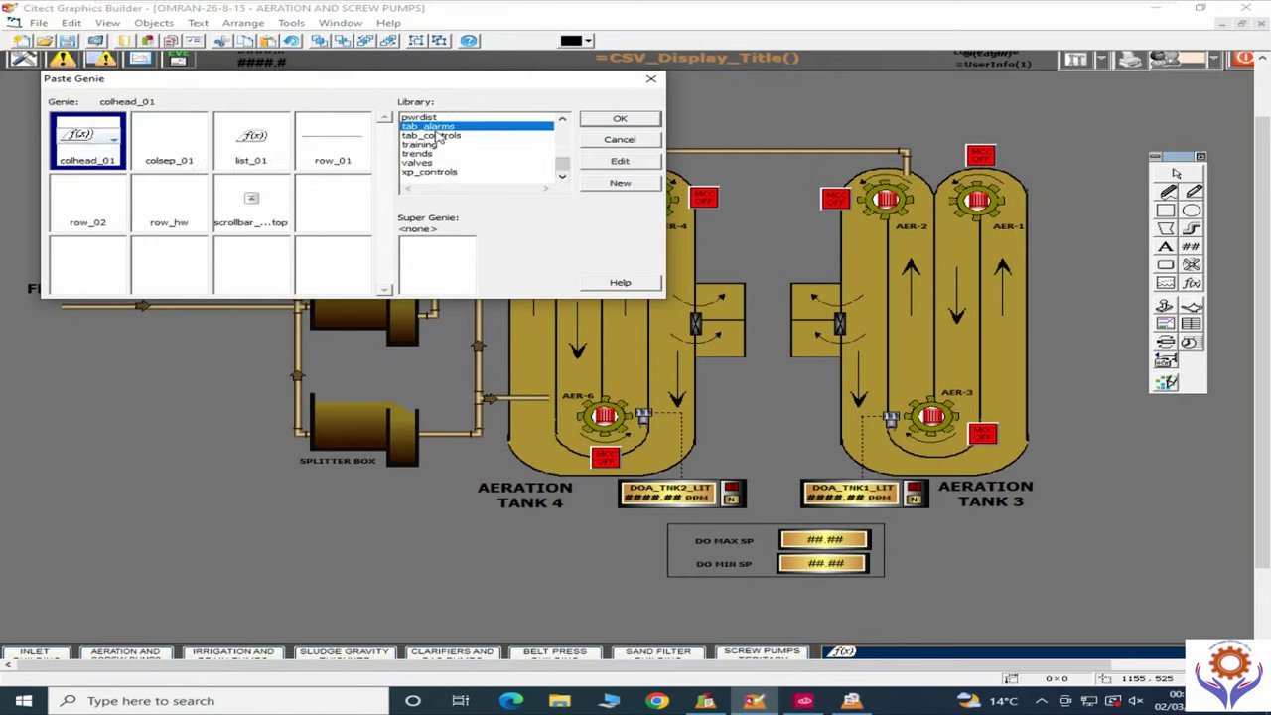
left_click(422, 162)
left_click(433, 135)
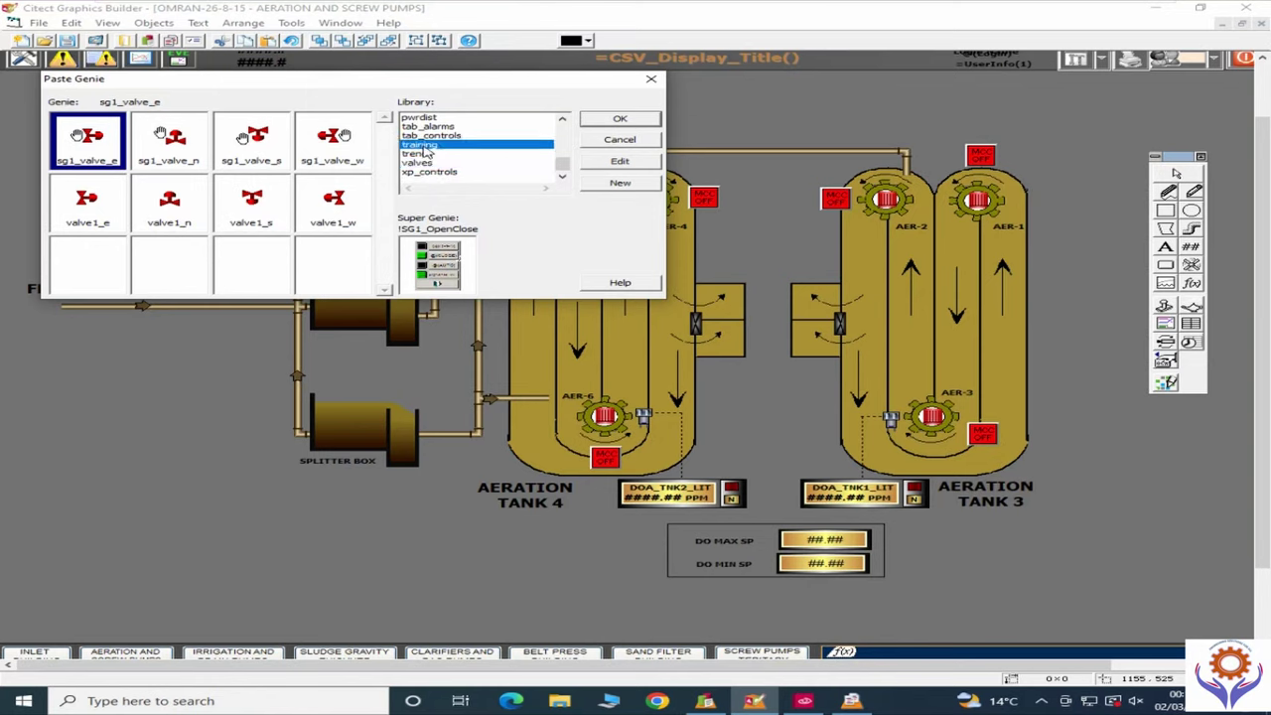
left_click(433, 126)
left_click(434, 145)
left_click(434, 153)
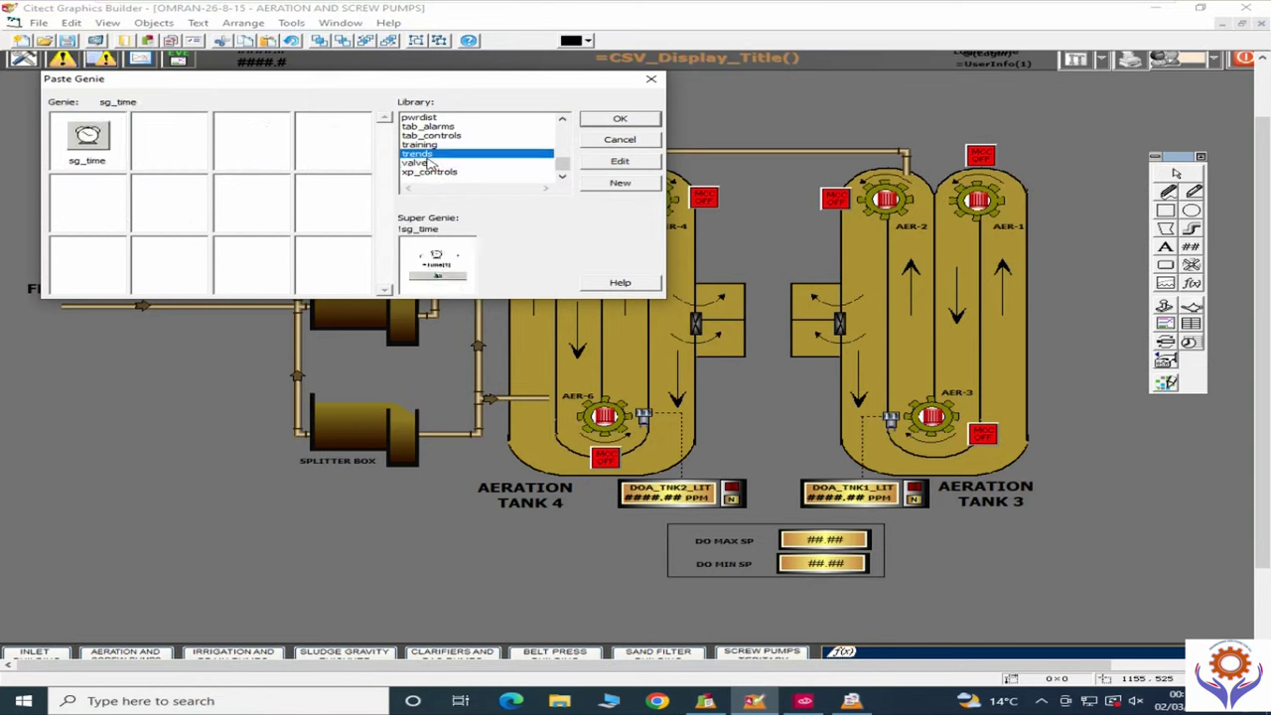
left_click(428, 172)
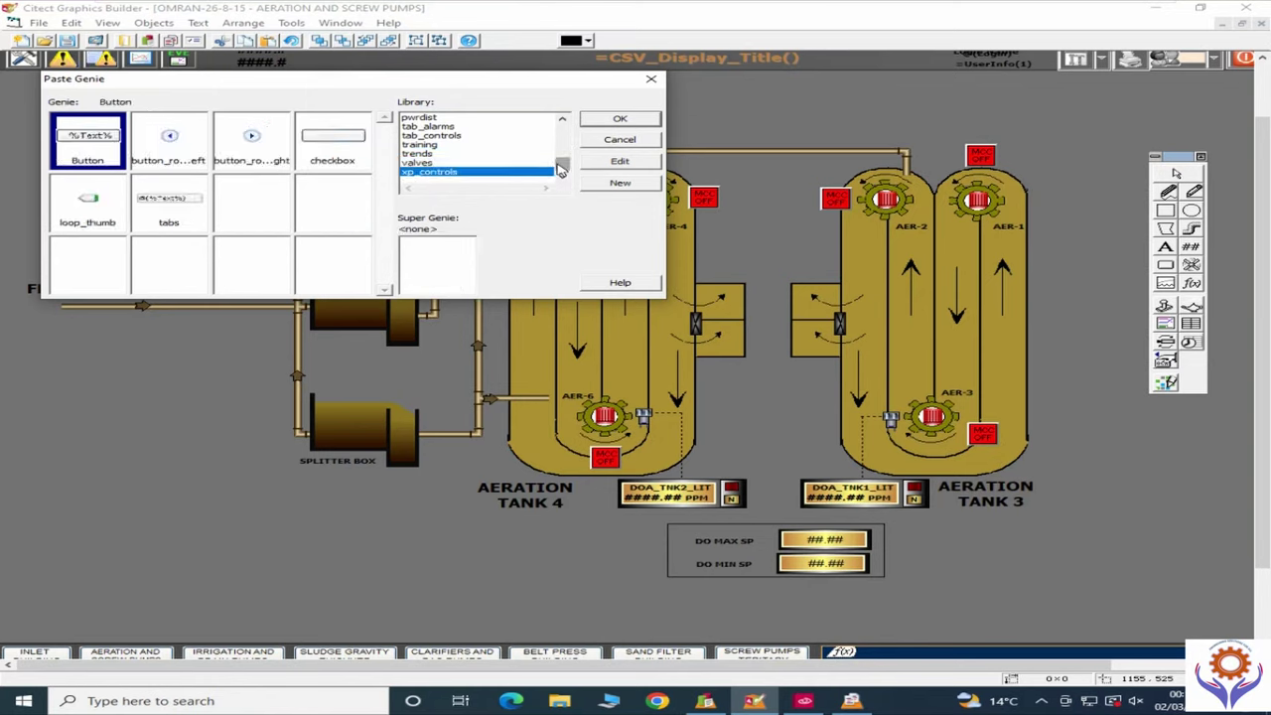
mouse_move(563, 172)
left_mouse_down()
mouse_move(563, 117)
mouse_move(563, 167)
left_mouse_up()
left_click(620, 185)
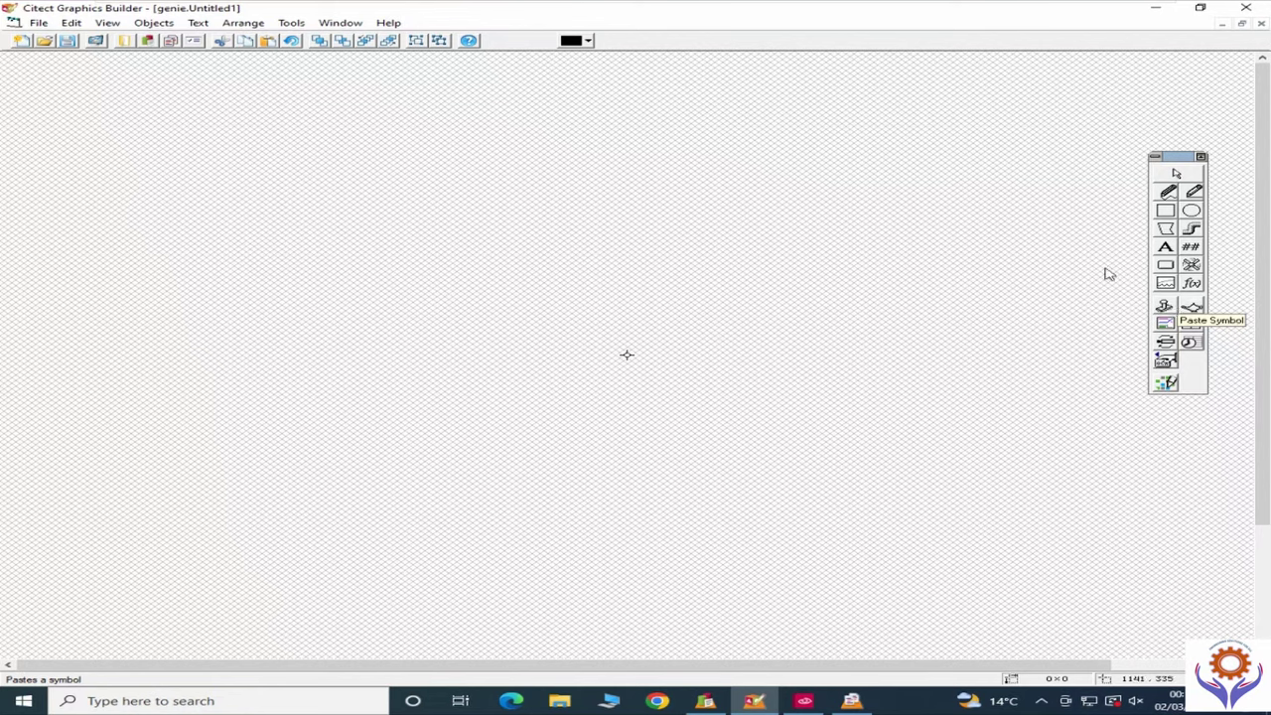
left_click(1192, 308)
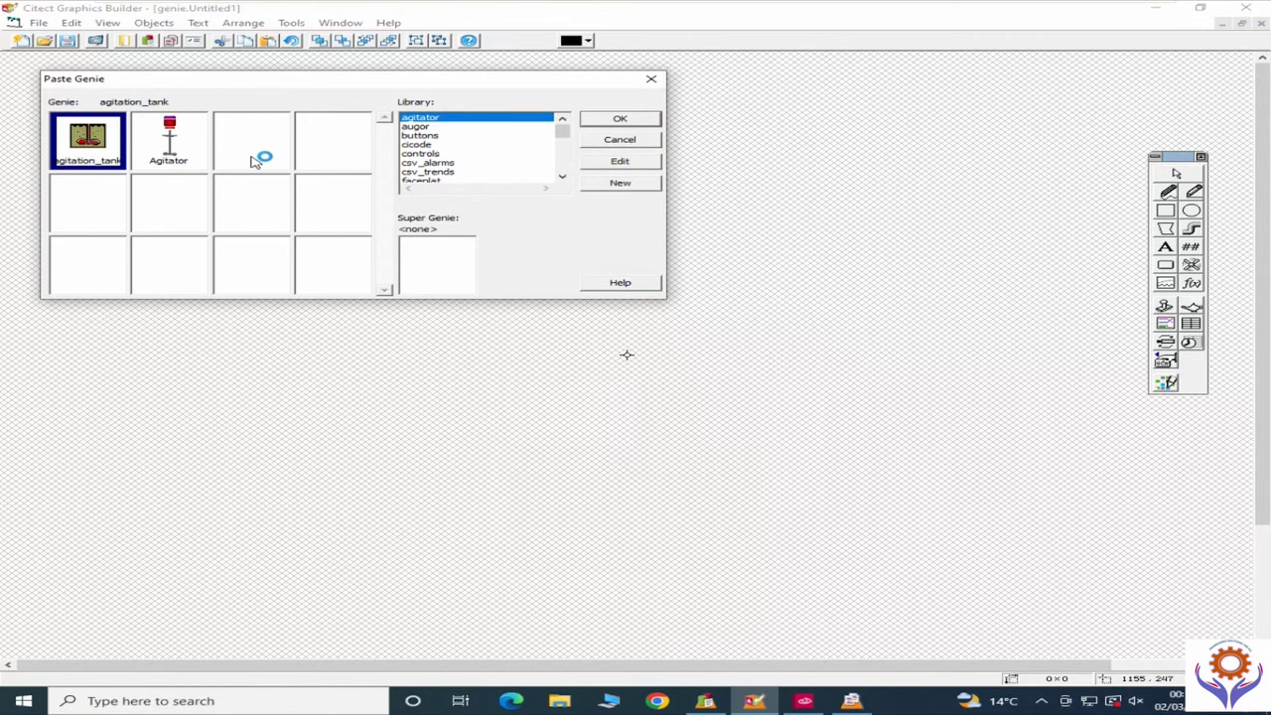
left_click(626, 140)
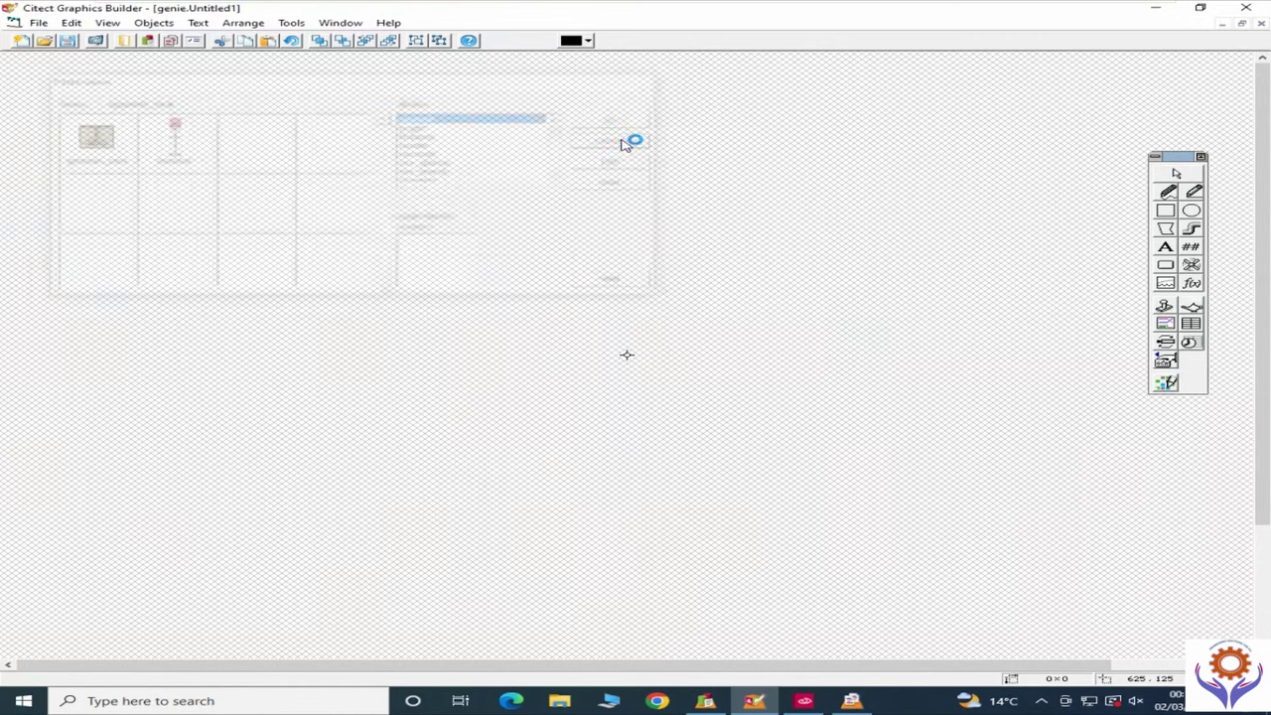
left_click(1261, 23)
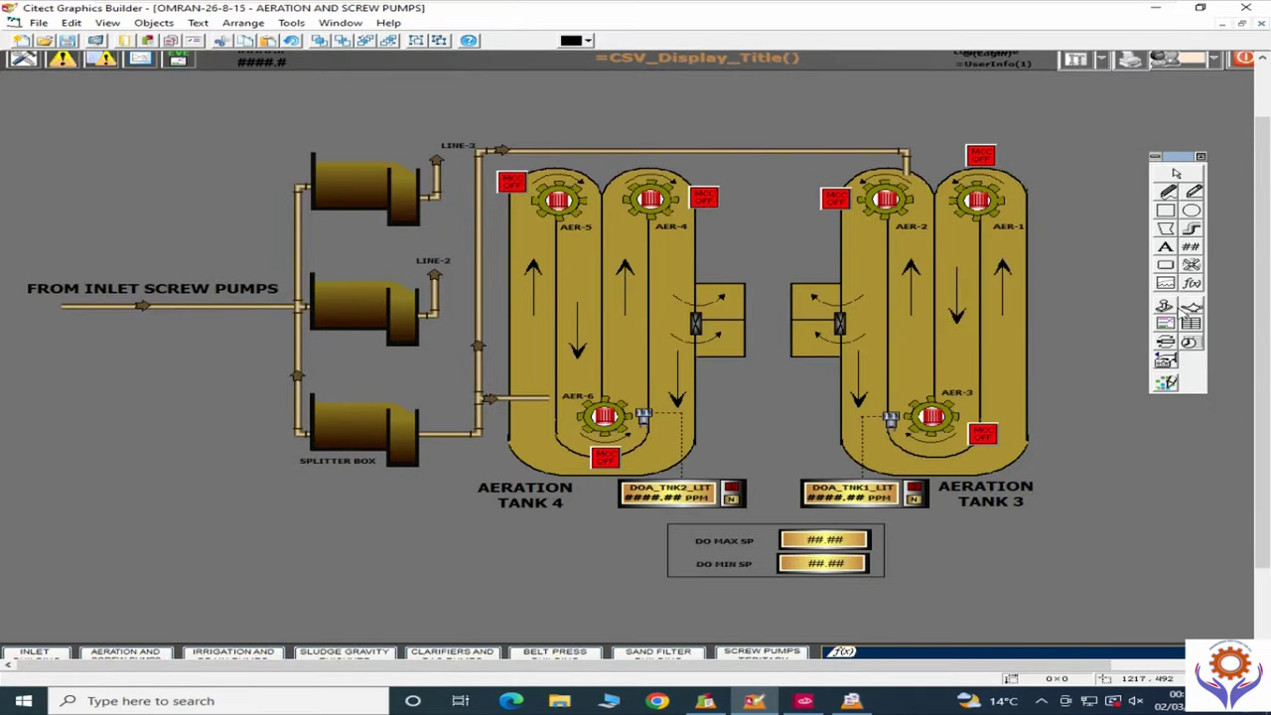
Step: Browse the symbol libraries available for pasting onto the page, including the symbols in the pumps library
left_click(1164, 307)
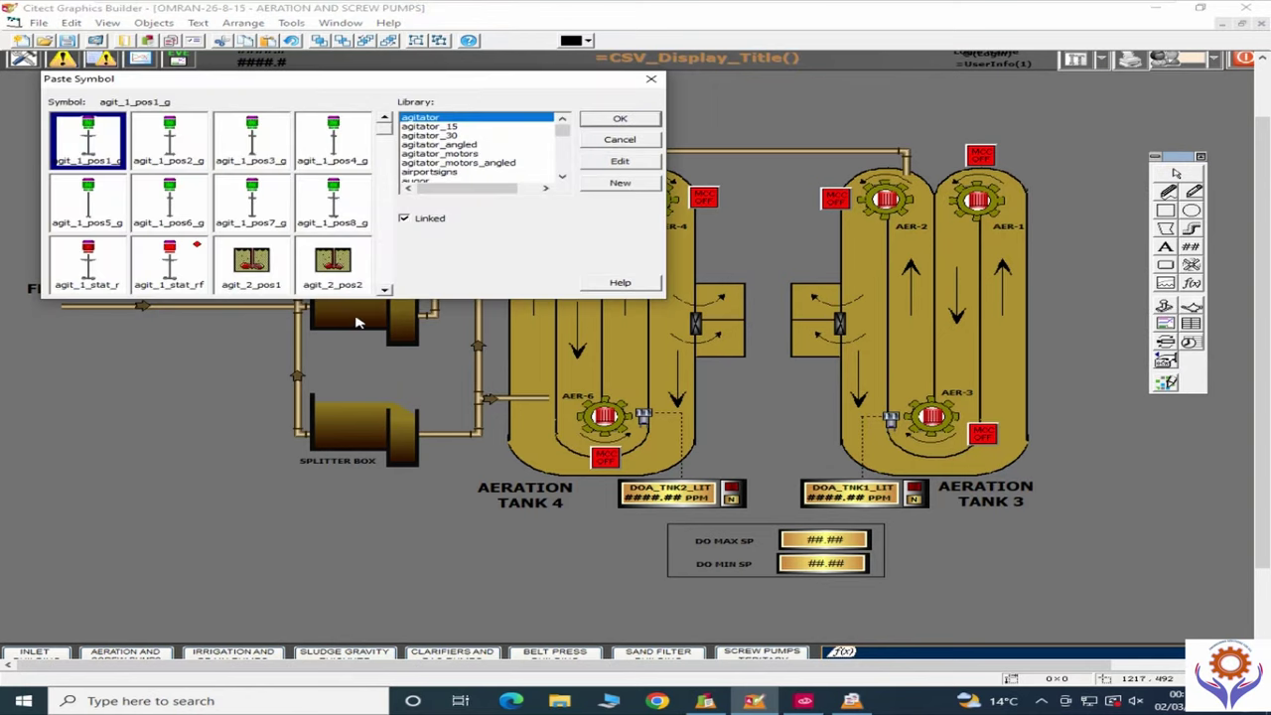
scroll(559, 144, "down", 1)
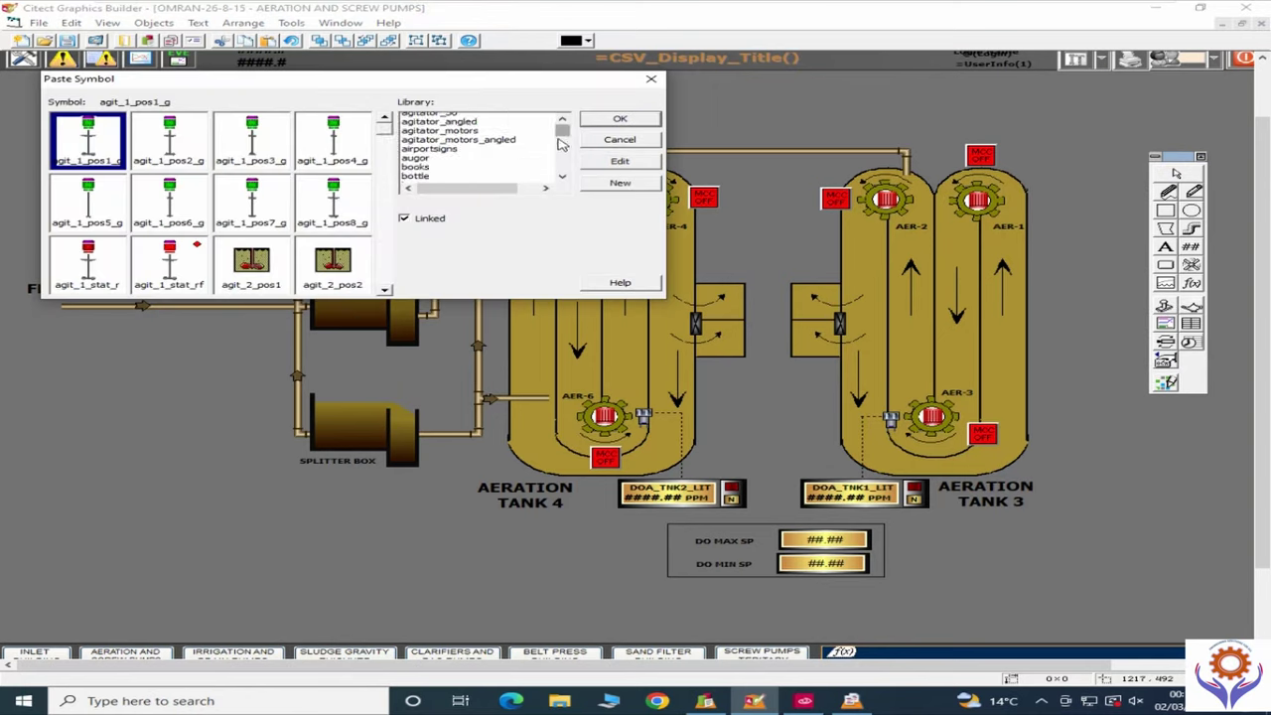
left_click_drag(559, 144, 561, 159)
left_click(415, 146)
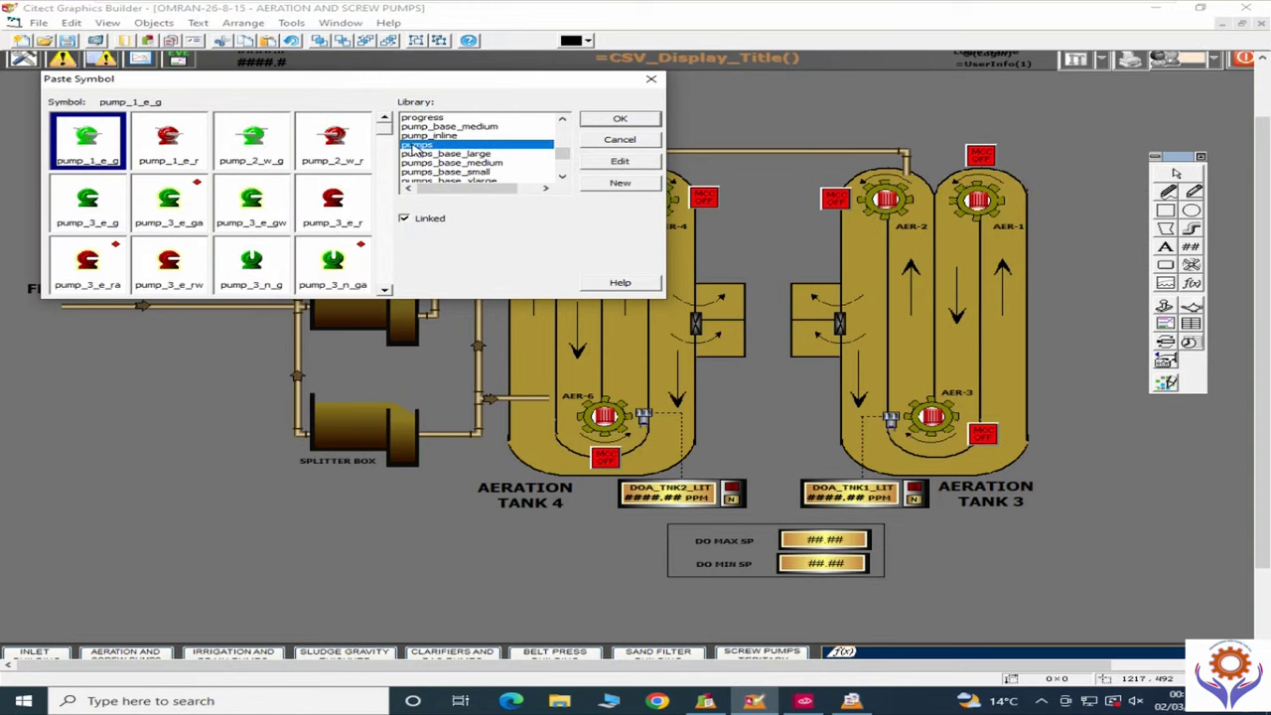
left_click_drag(564, 155, 569, 139)
left_click(620, 139)
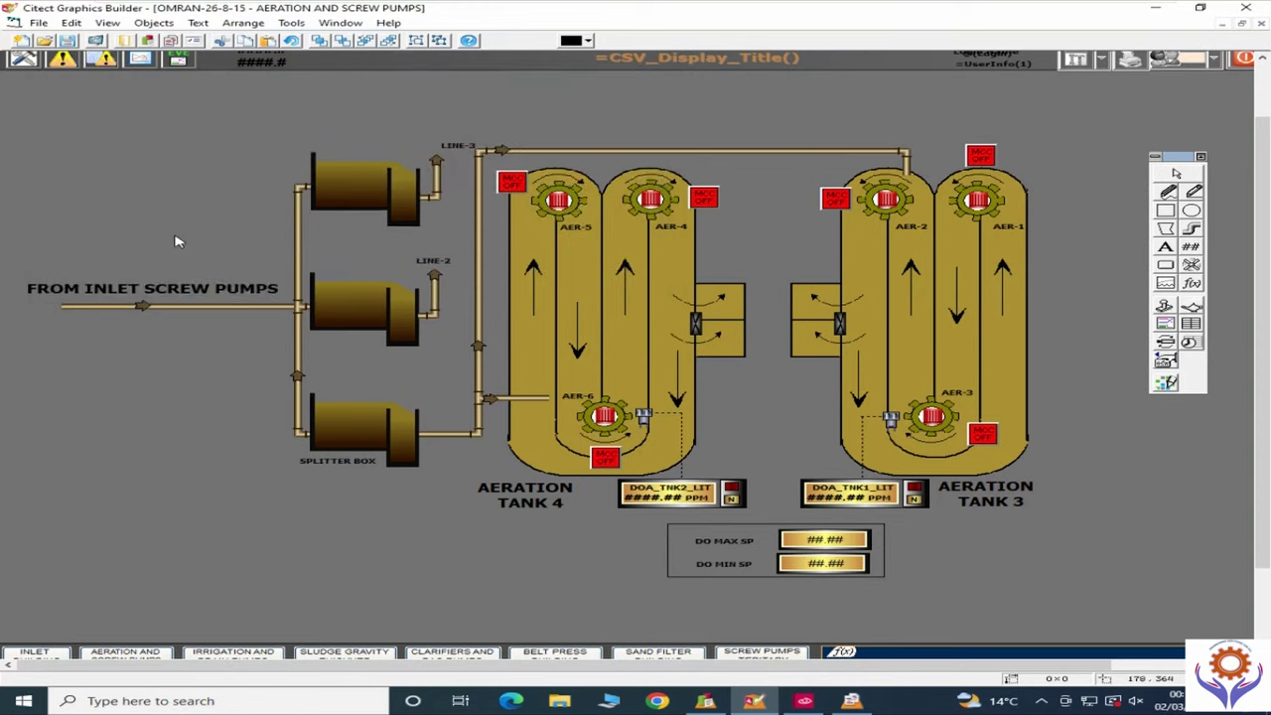
Step: View the genie parameters of the DOA_TNK2_LIT indicator below Aeration Tank 4 and leave them as they are
right_click(116, 156)
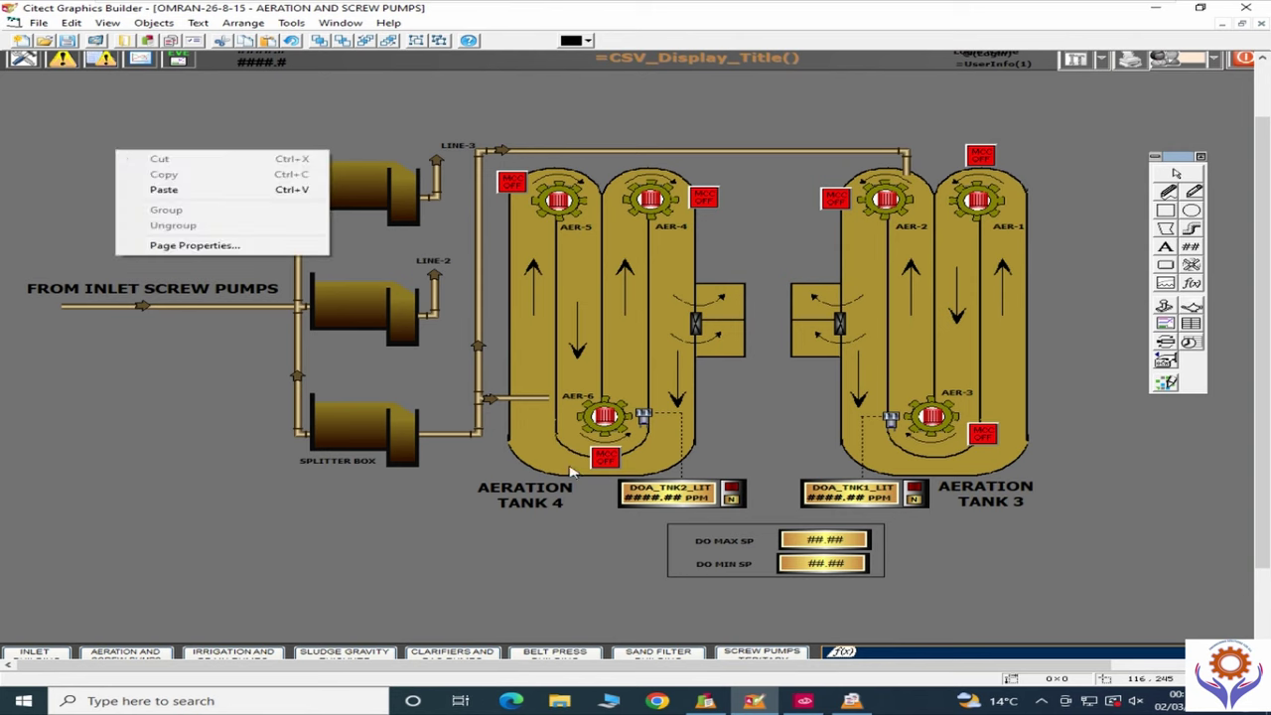
double_click(664, 504)
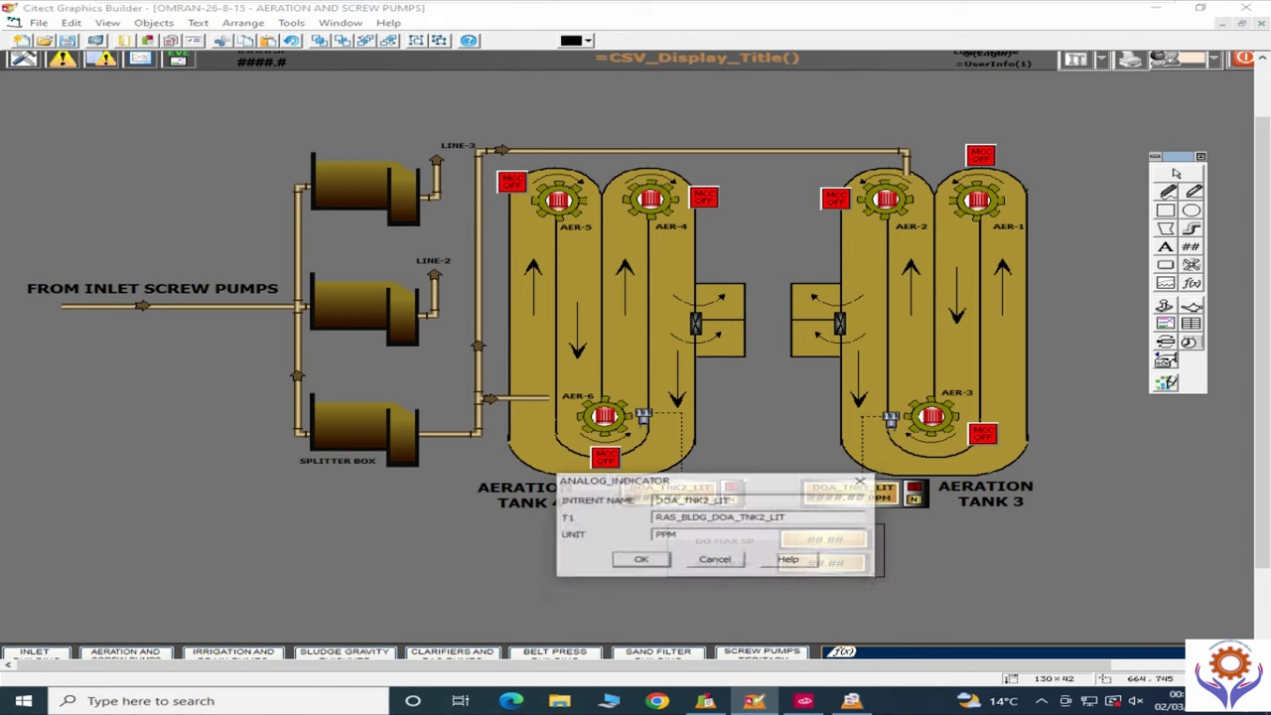
left_click(716, 561)
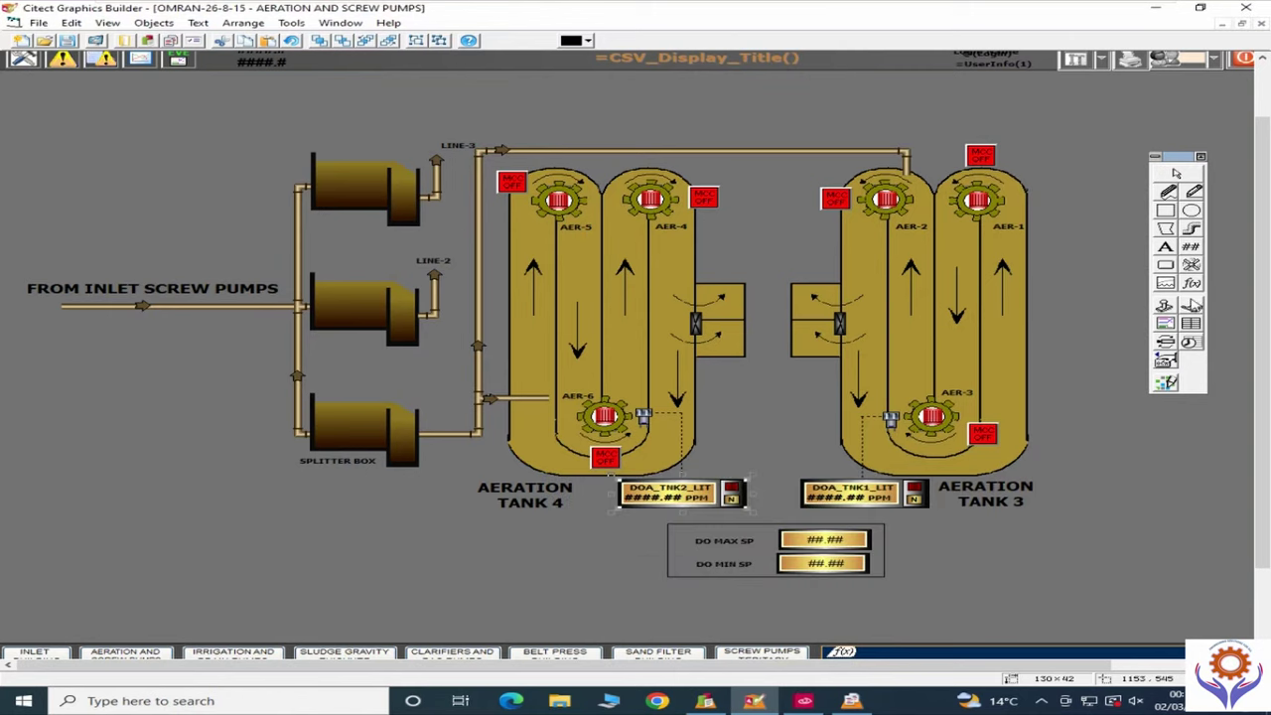
Step: Place a Cicode object without a command on the empty page area beside Aeration Tank 3
left_click(1192, 285)
left_click(1088, 360)
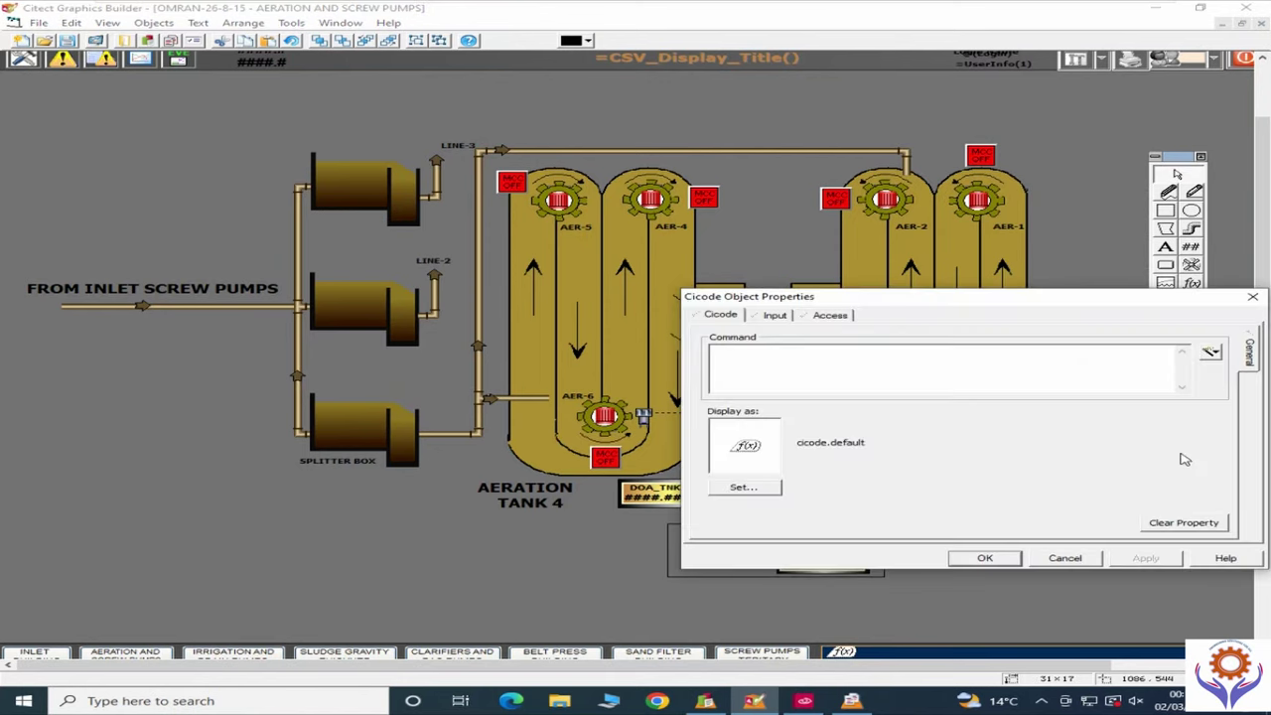
left_click(1252, 296)
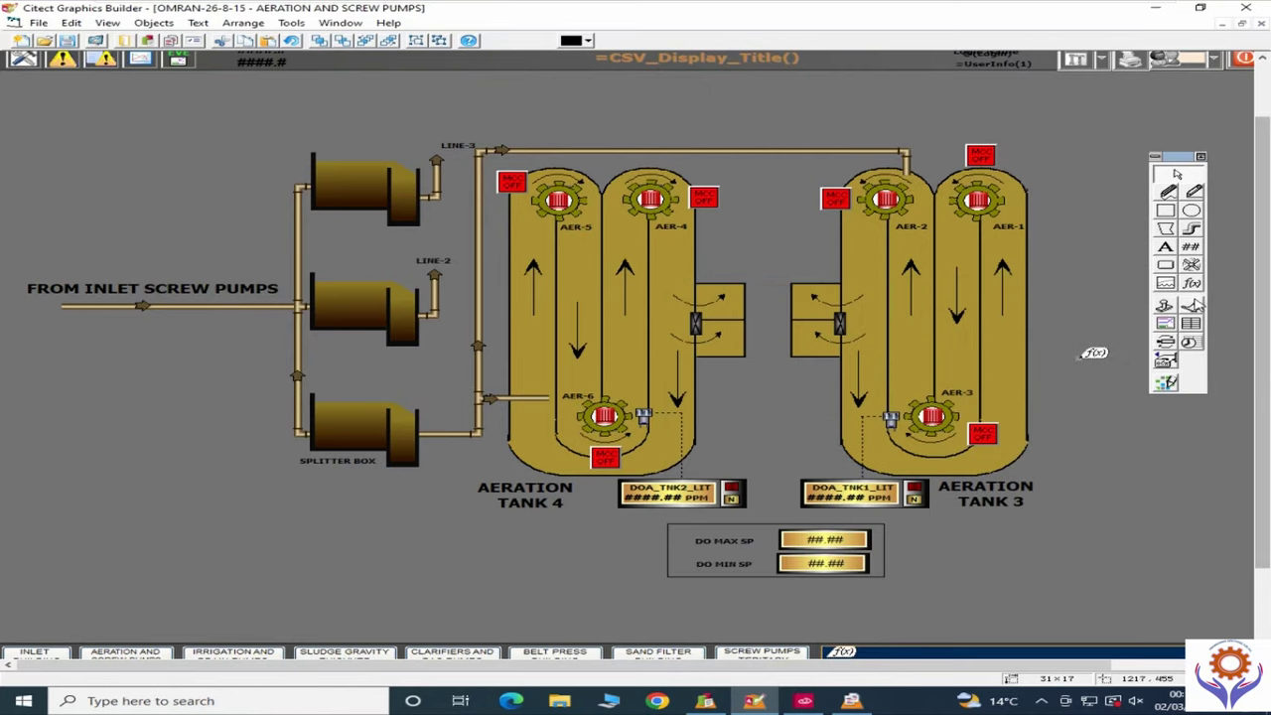
Step: Check the genie paste dialog and look through the importable files in the Bin folder without importing any
left_click(1192, 308)
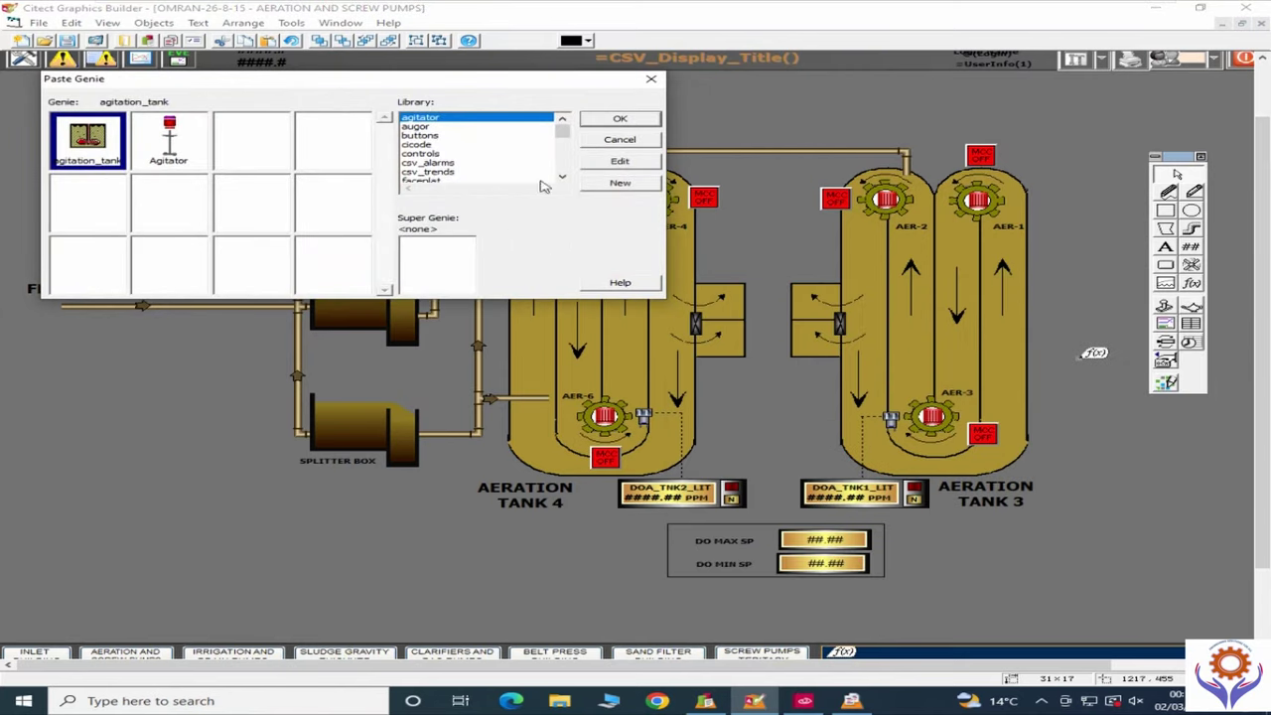
left_click(620, 140)
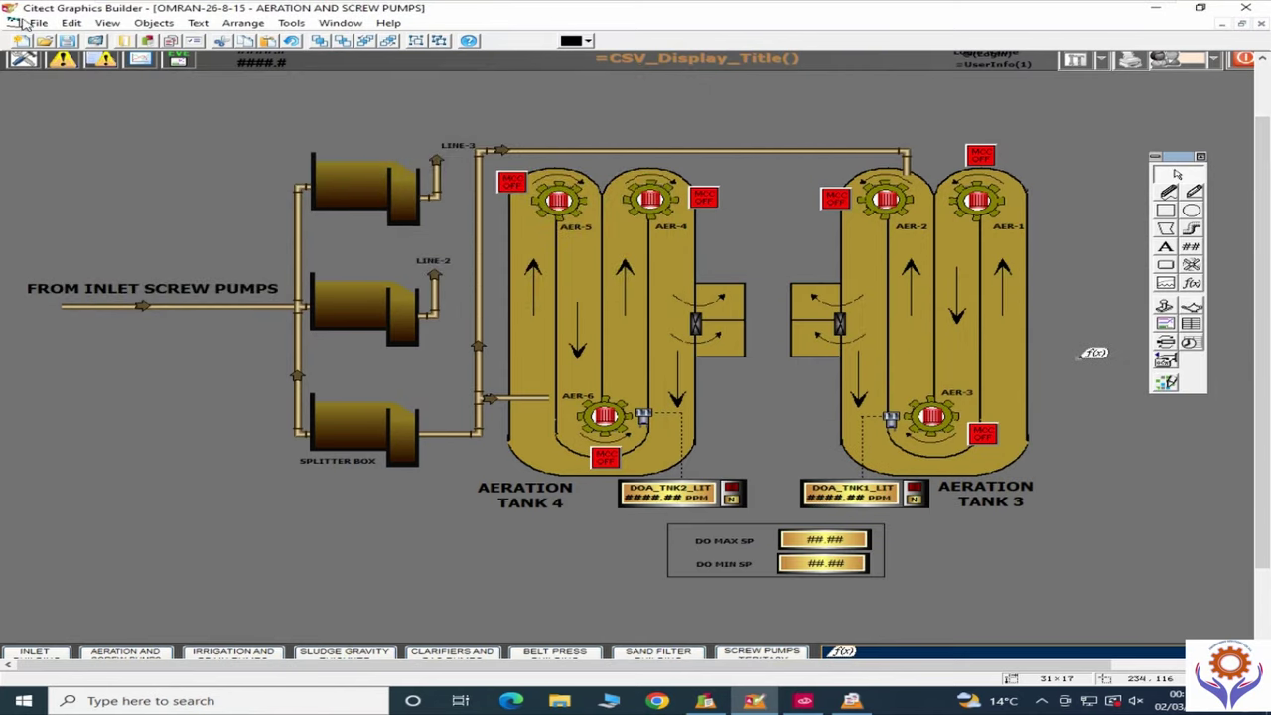
left_click(36, 22)
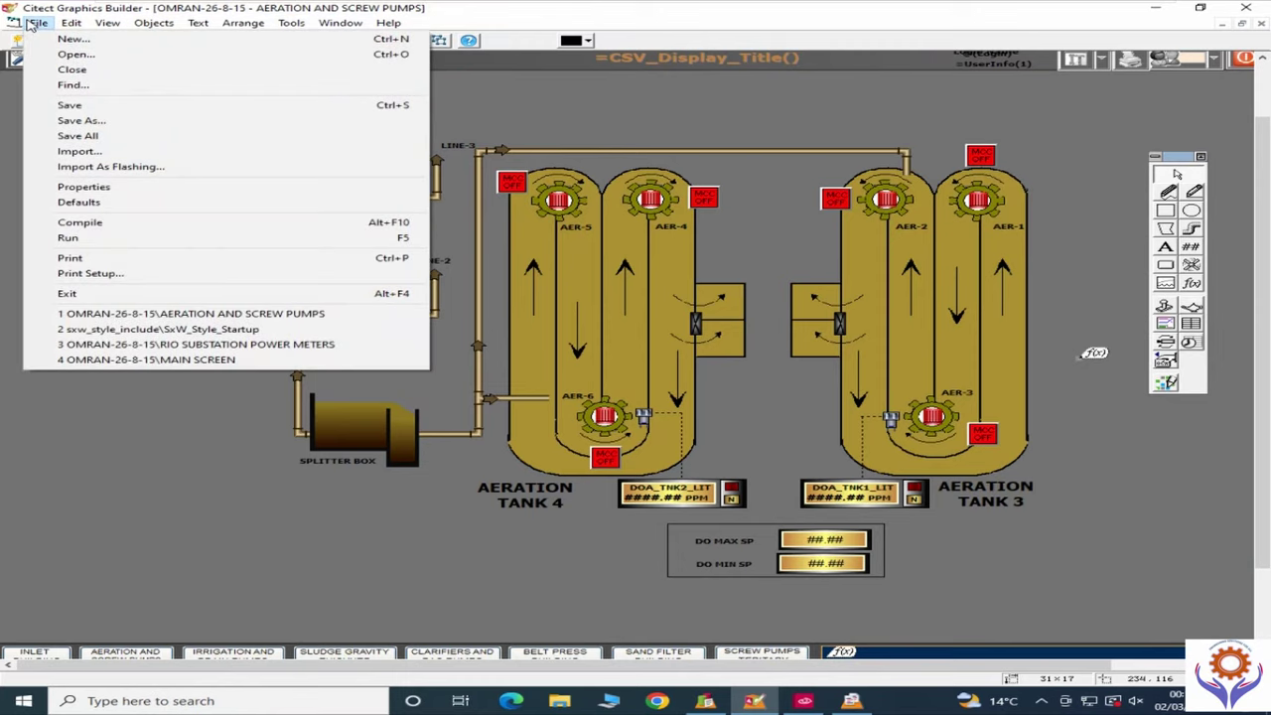
left_click(96, 154)
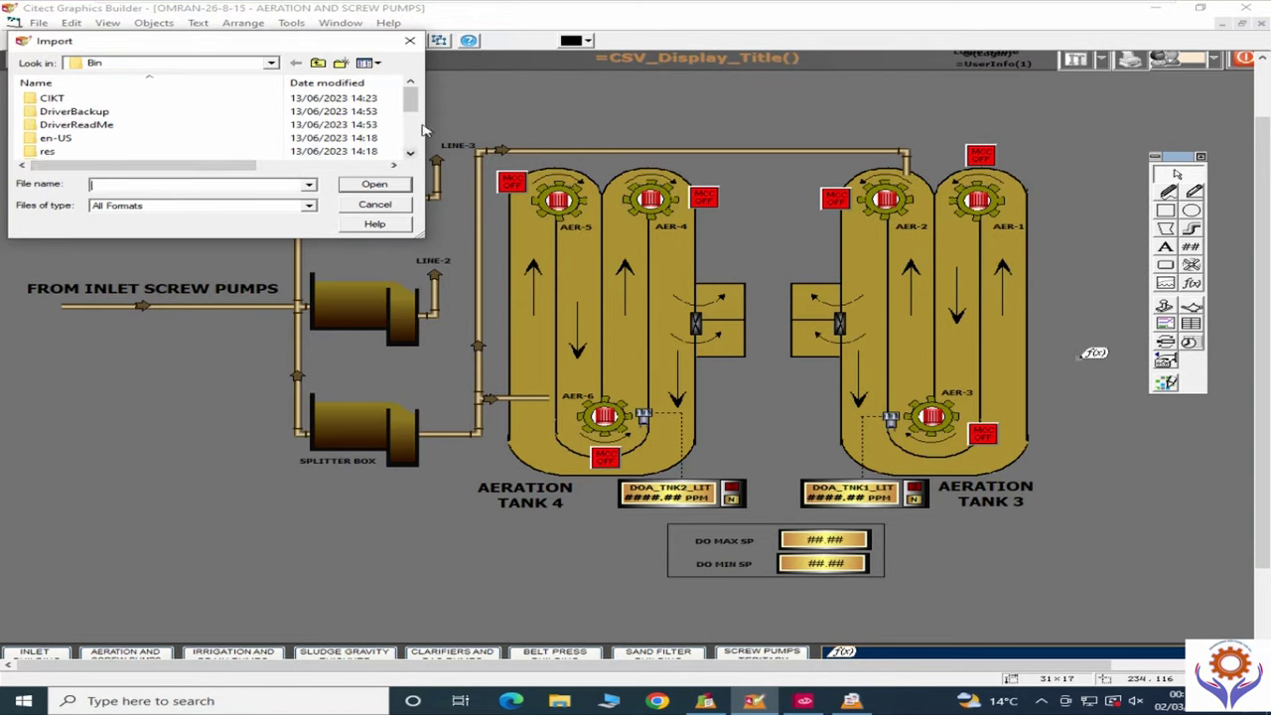
left_click_drag(413, 101, 415, 149)
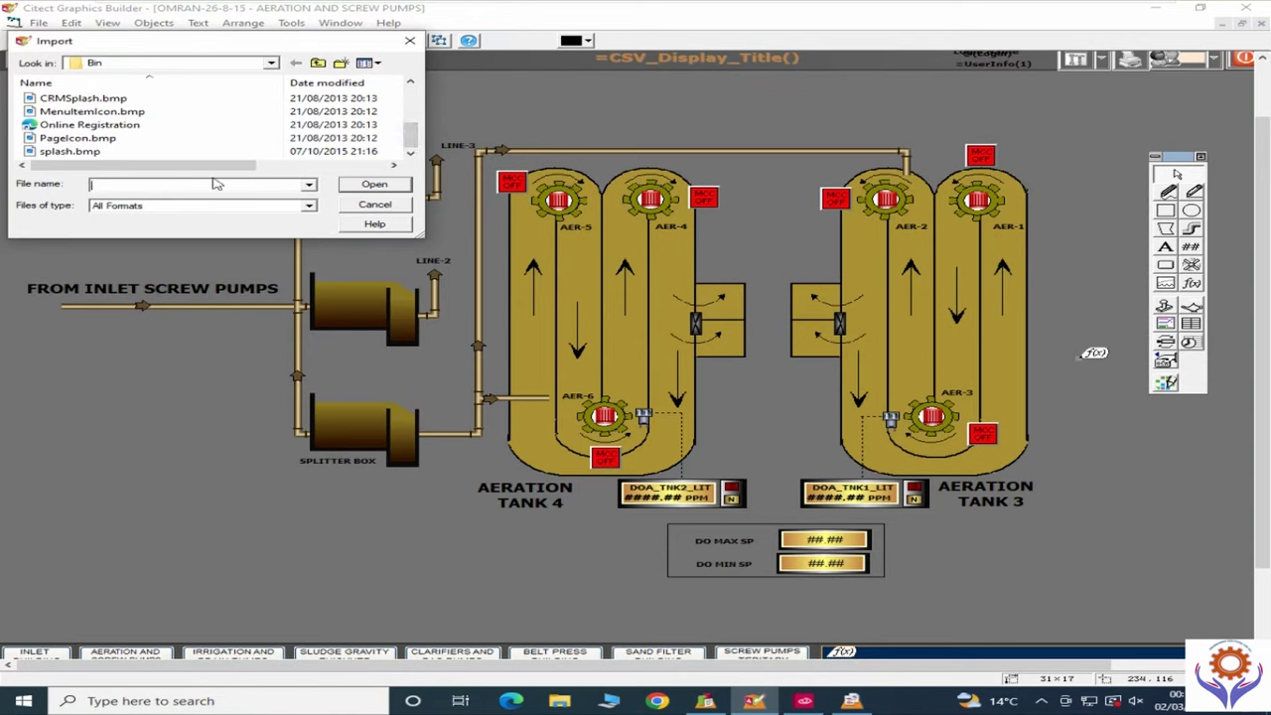
left_click(375, 204)
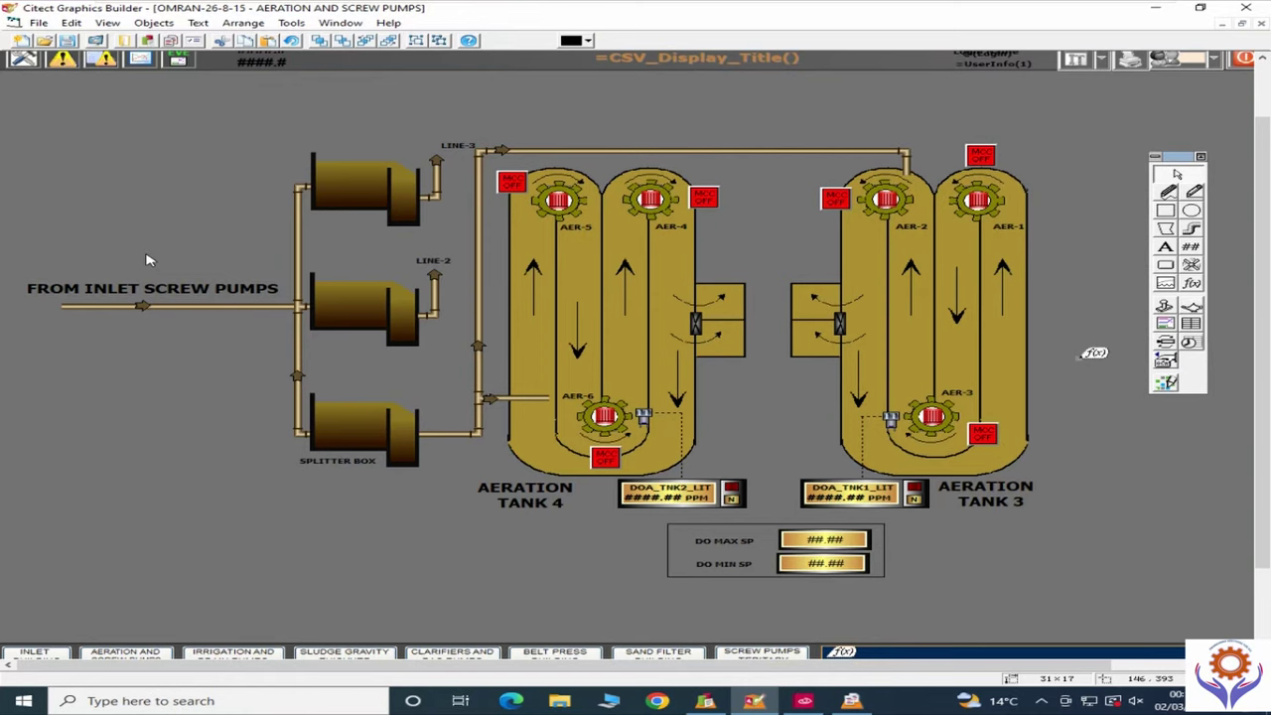
Step: Review the list of drawable object types and check which genie the DOA_TNK2_LIT indicator is based on
left_click(155, 25)
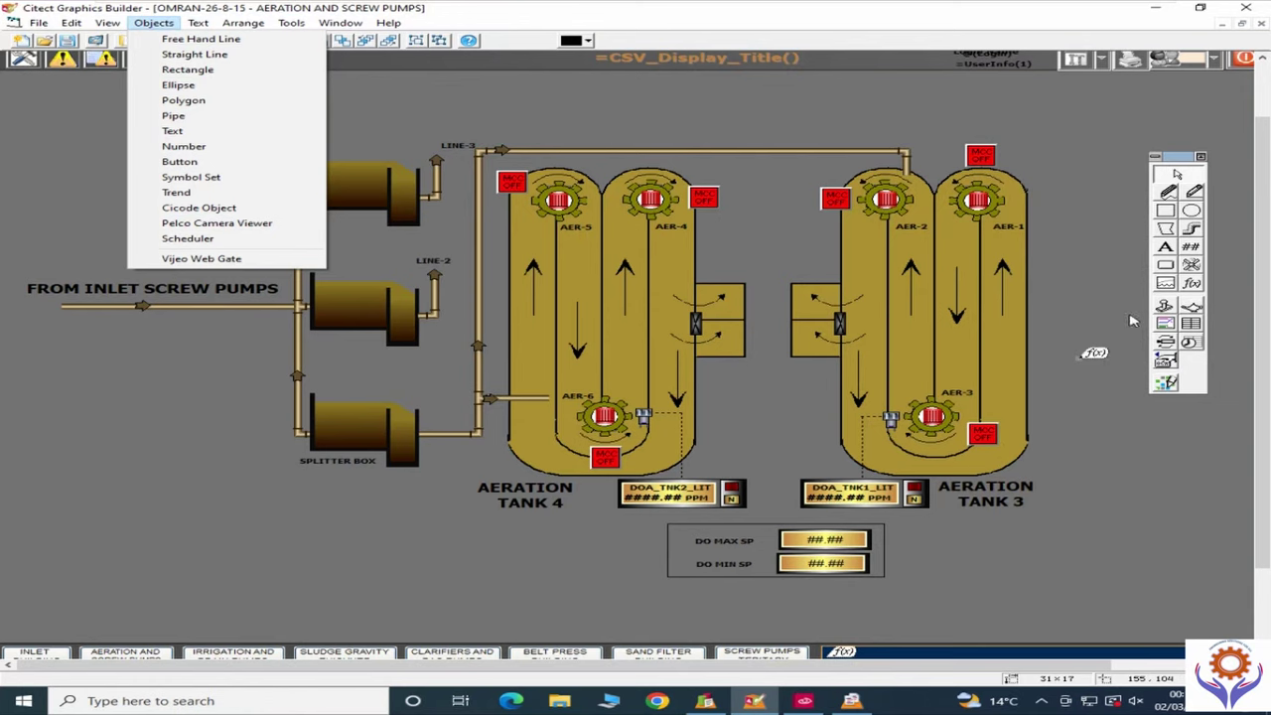
key("Escape")
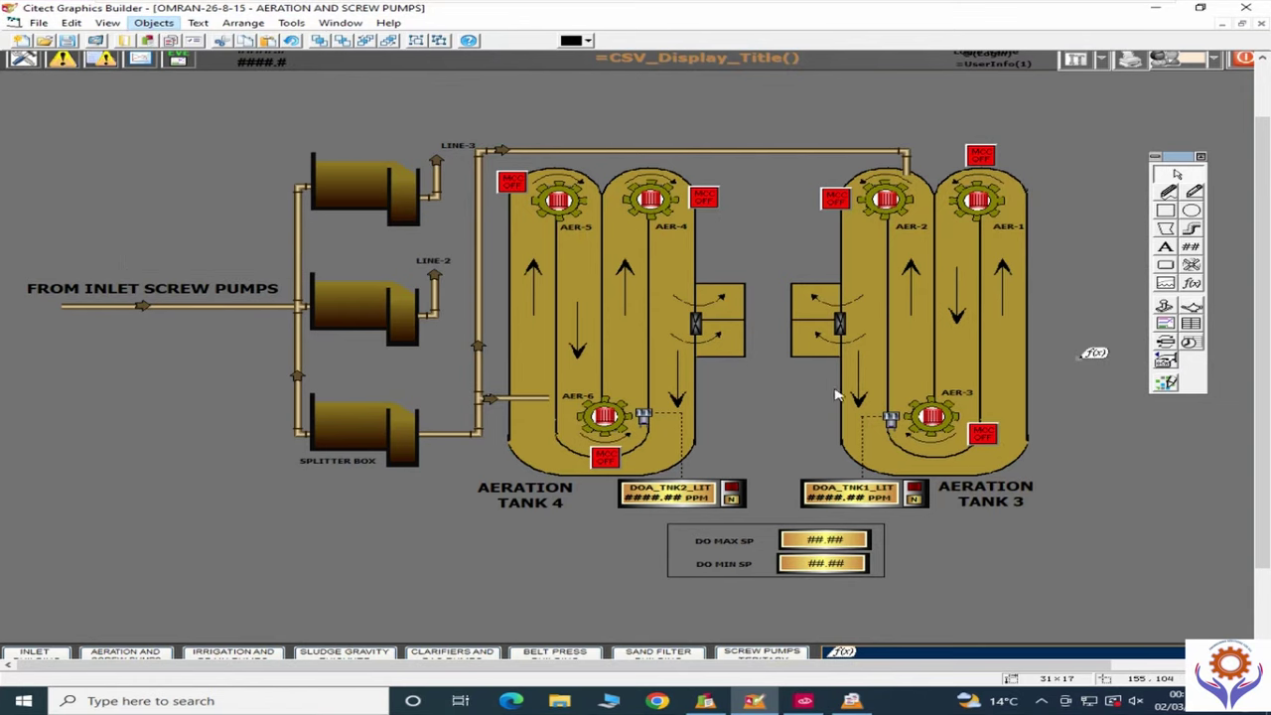
left_click(230, 372)
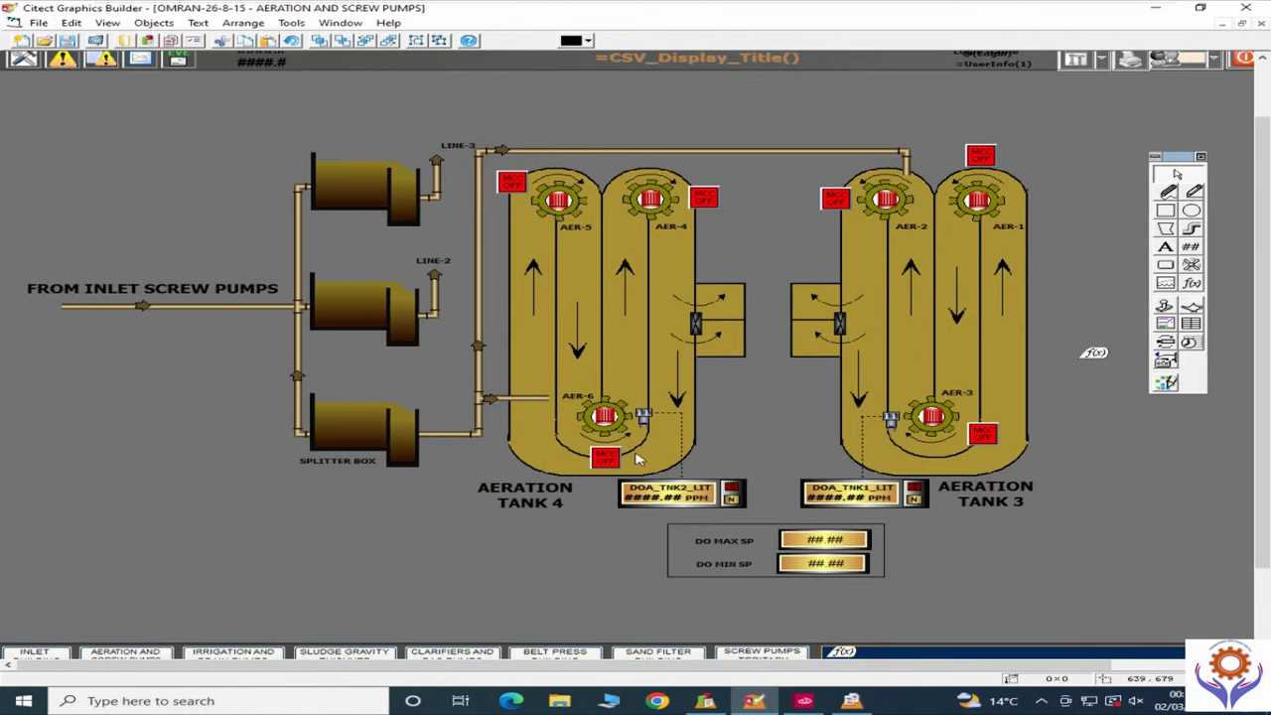
double_click(659, 498)
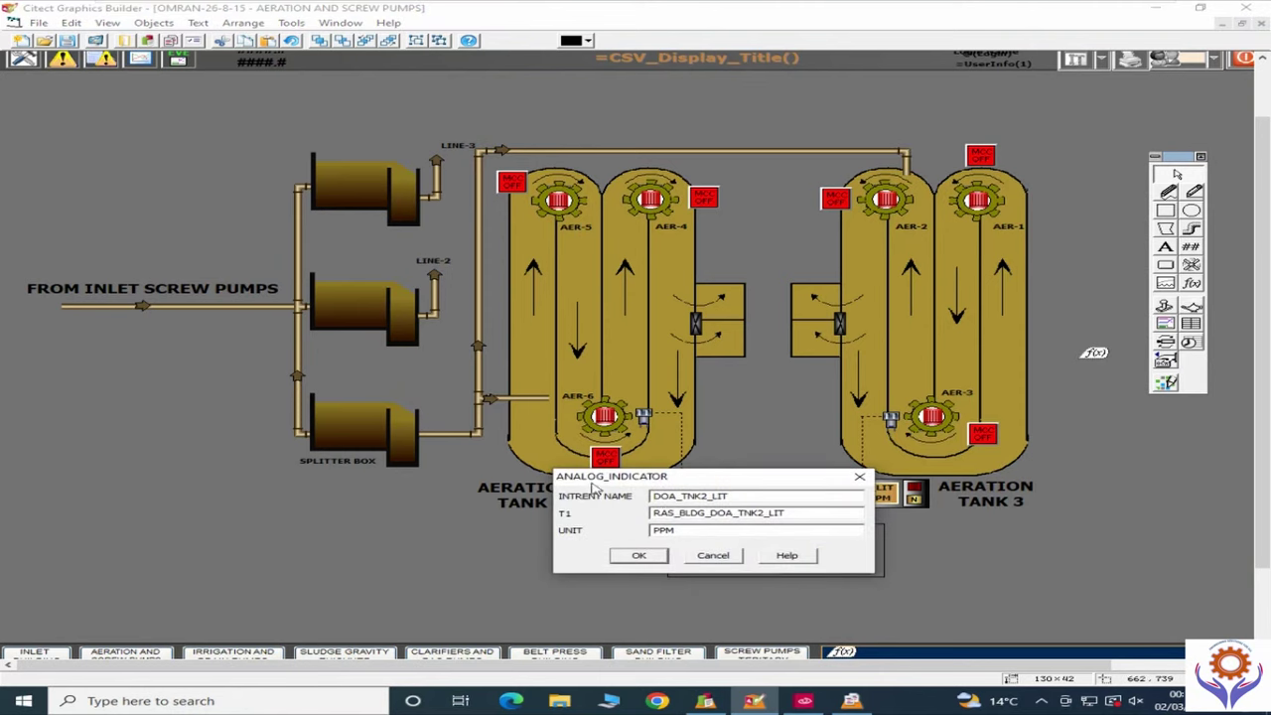
left_click(720, 562)
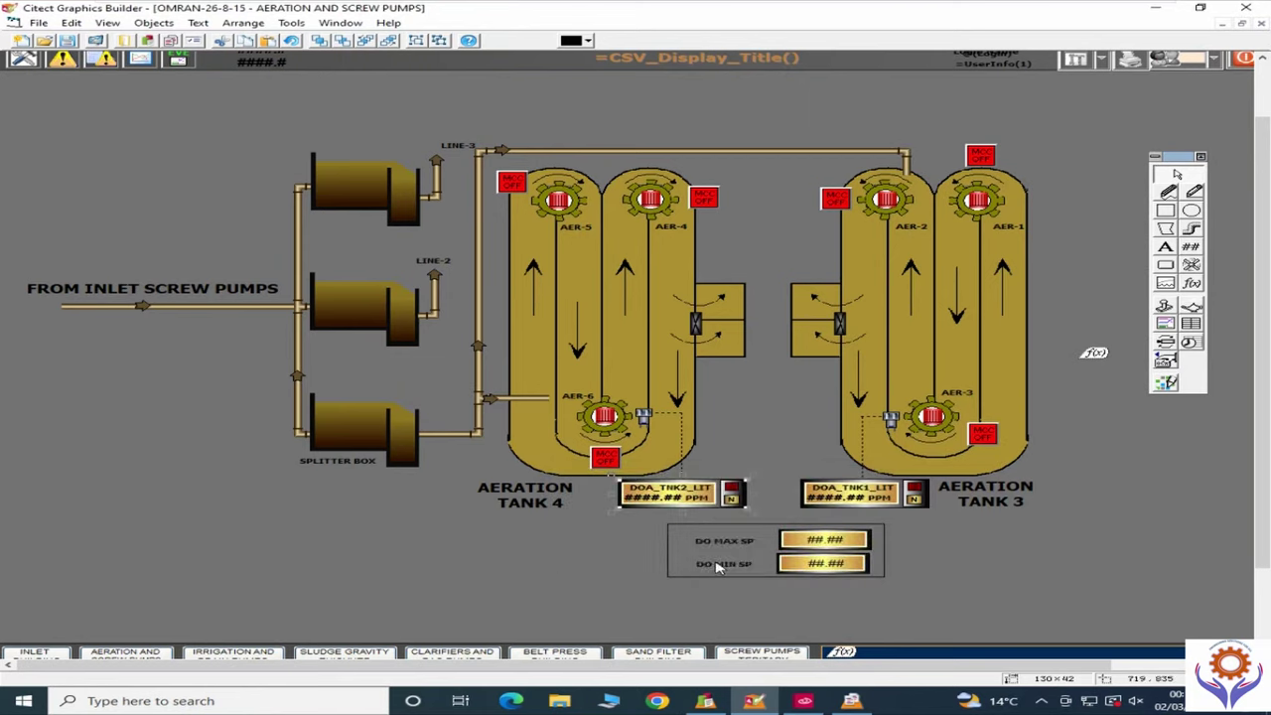
Step: Open the analog_indicator1 genie from lib1 of the omran-26-8-15 project for viewing and close it again
left_click(38, 21)
left_click(88, 60)
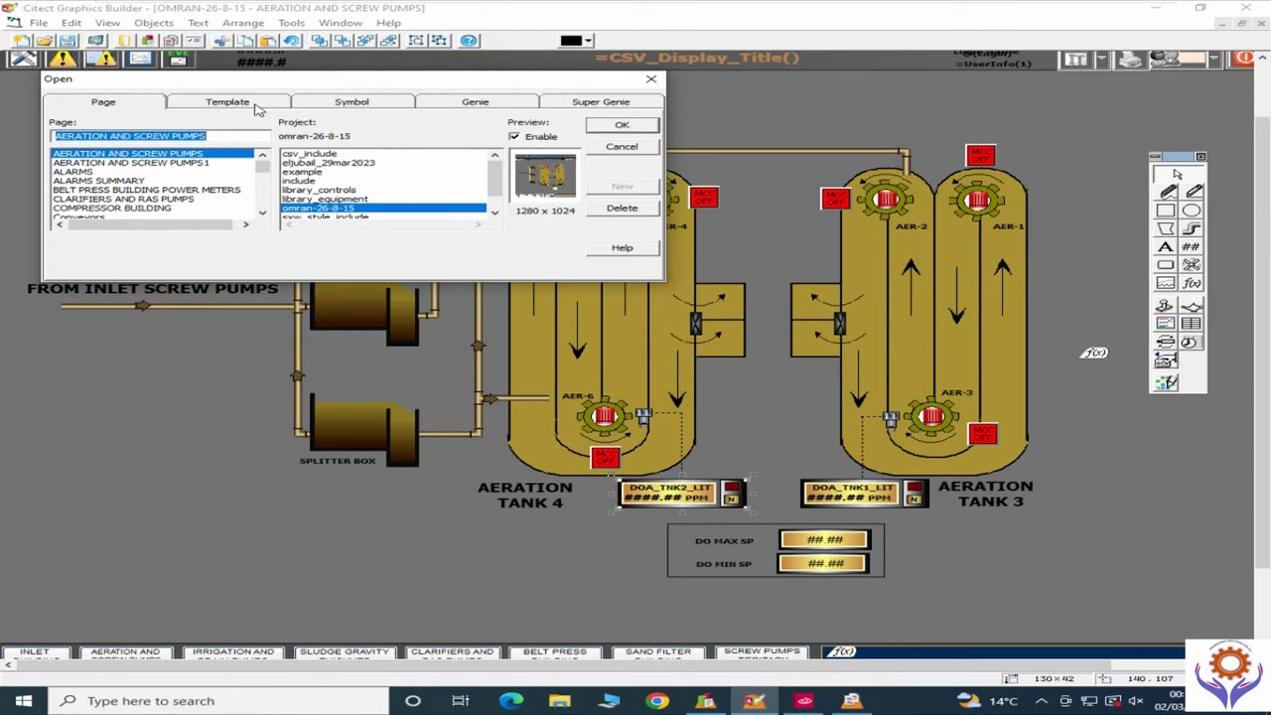
left_click(347, 101)
left_click(457, 103)
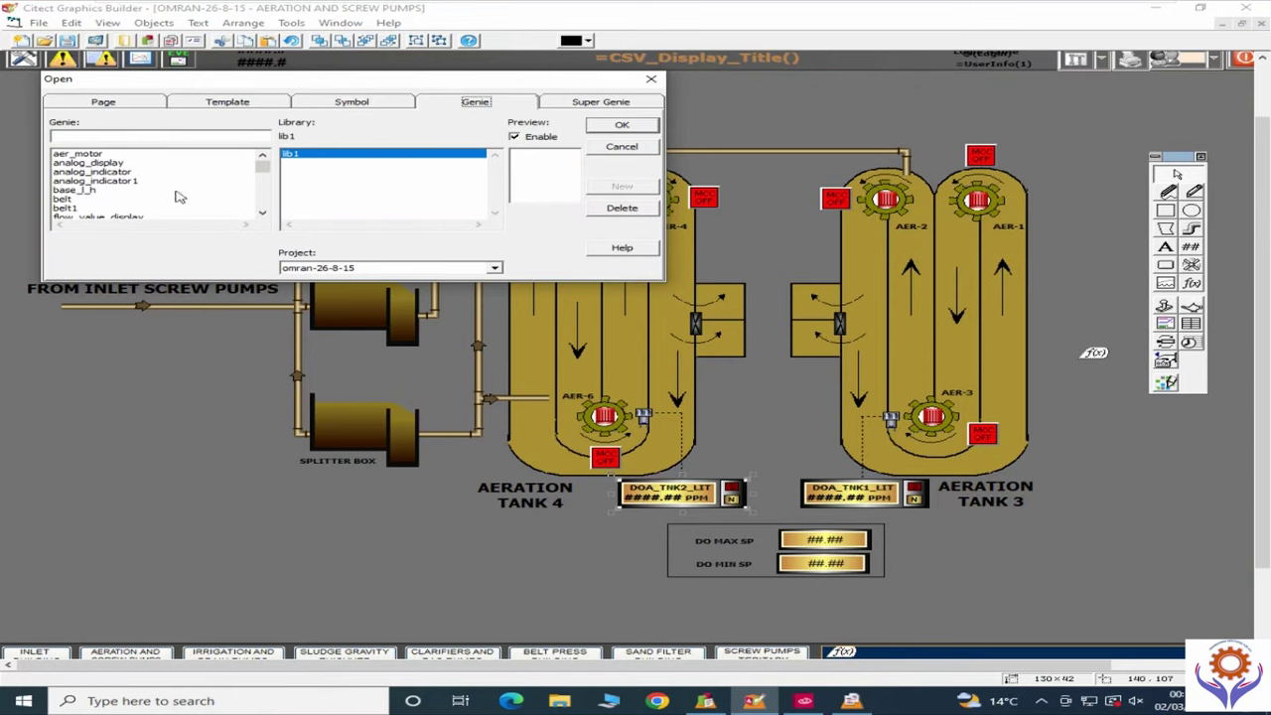
left_click(91, 182)
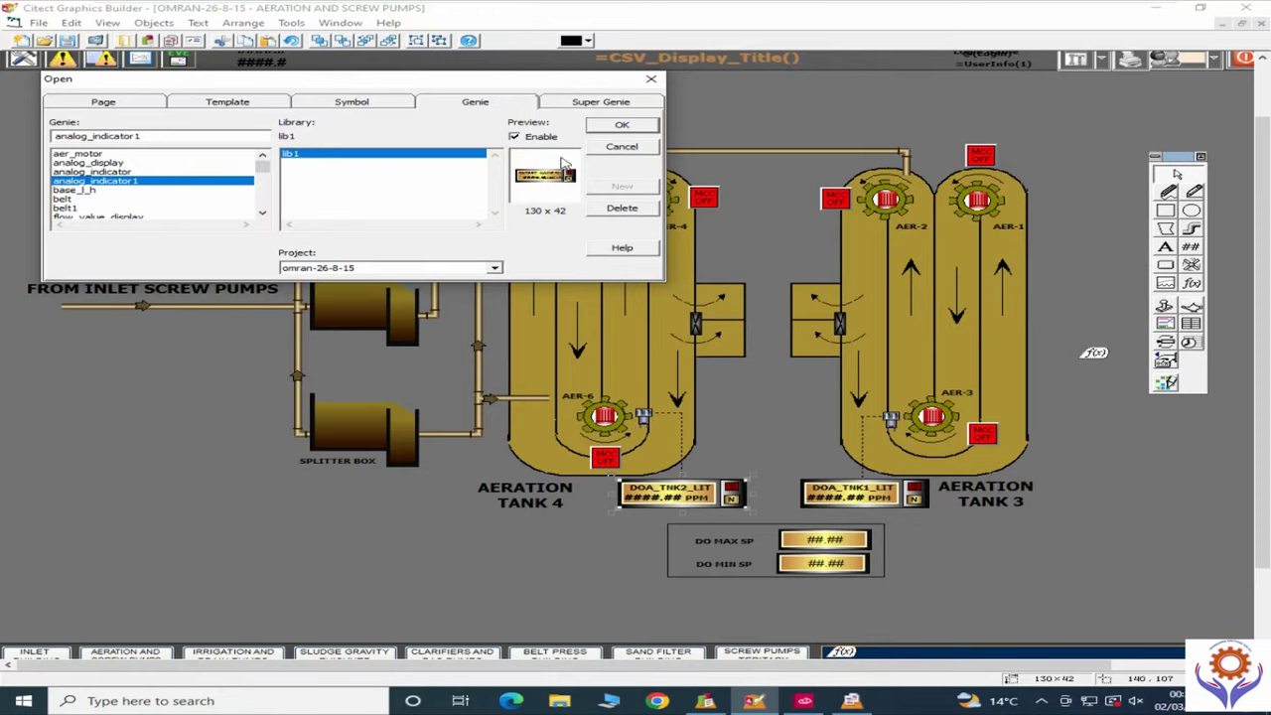
left_click(638, 125)
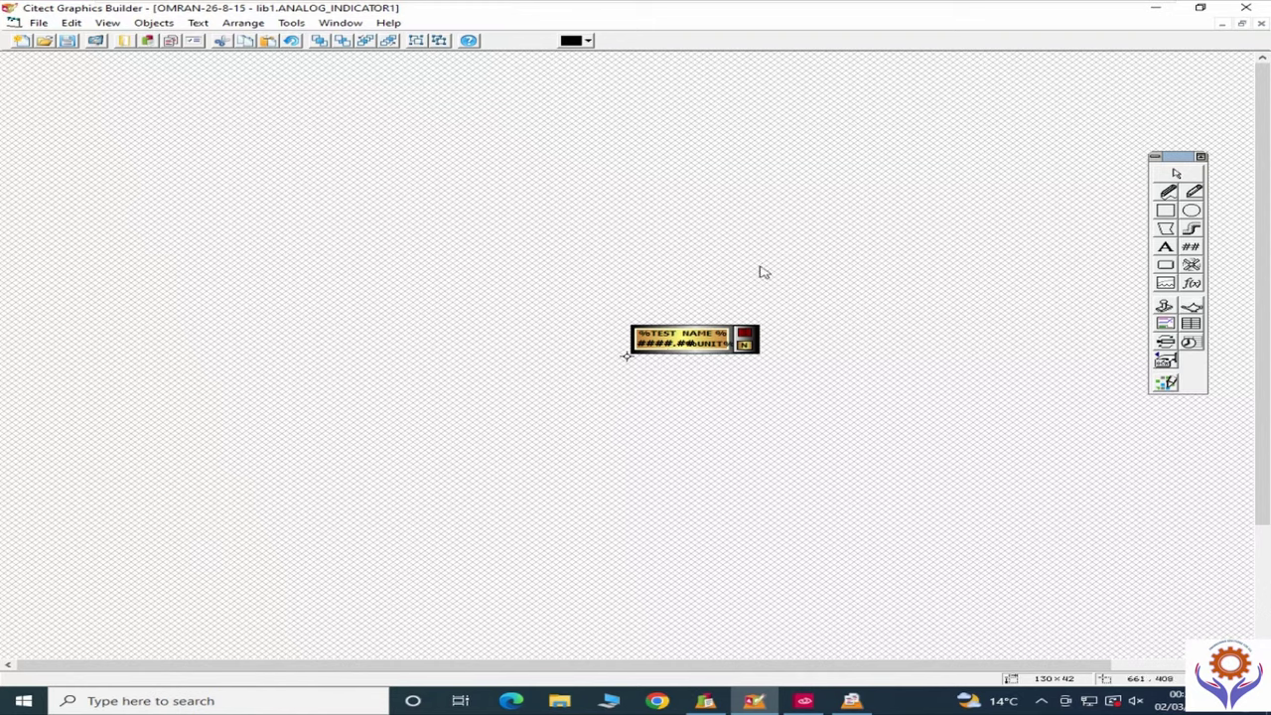
left_click(1261, 23)
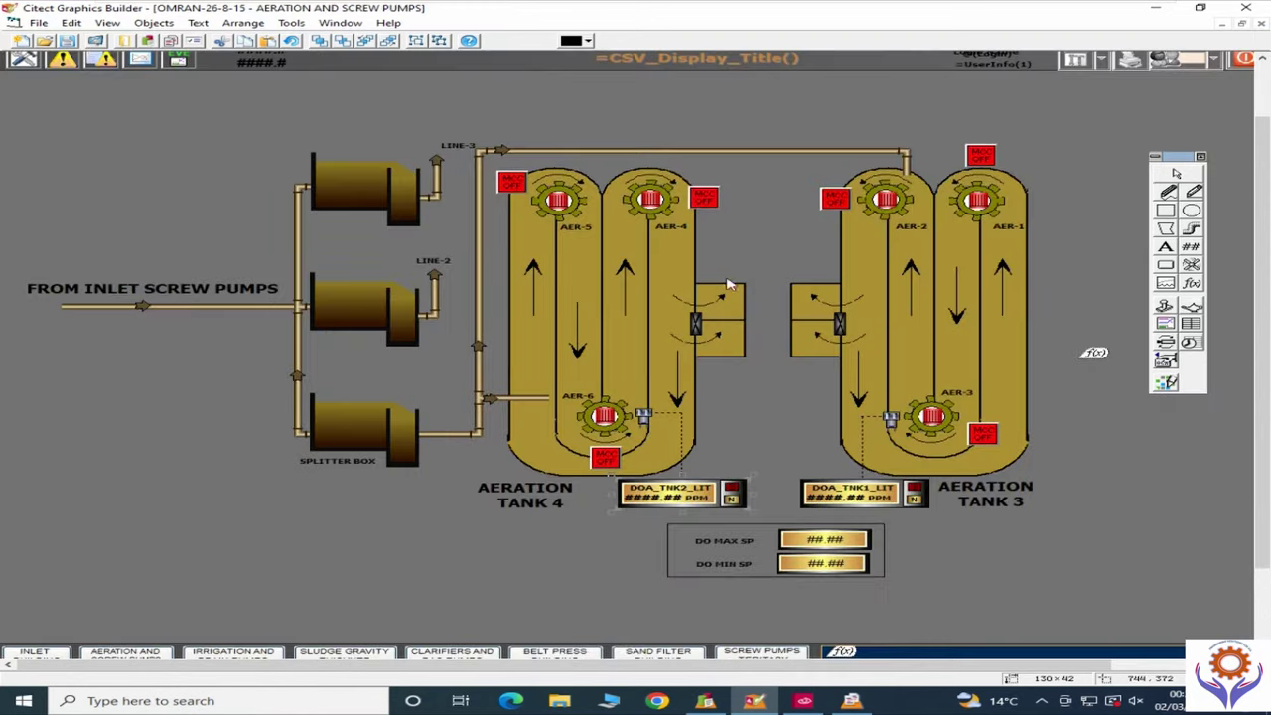
Step: Open the properties of the DOA_TNK2_LIT indicator on the aeration page
right_click(683, 495)
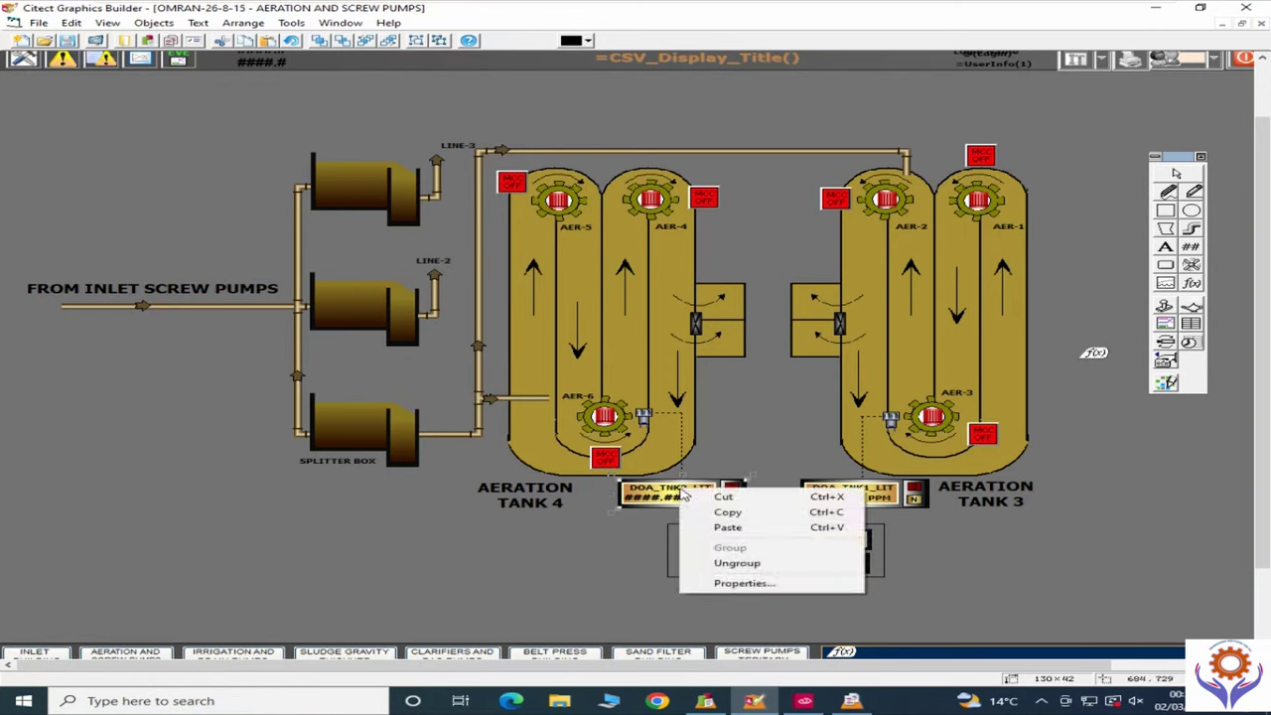
left_click(759, 584)
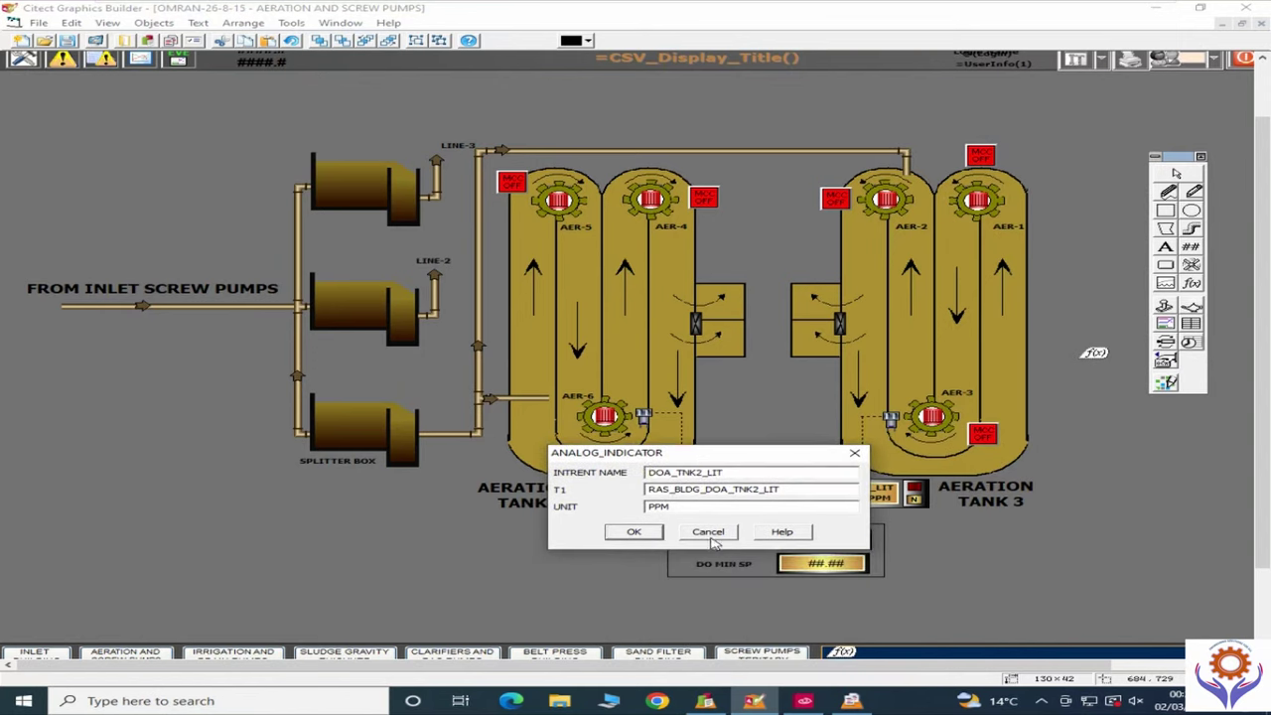
Step: Close the DOA_TNK2_LIT indicator's properties unchanged and view the saved genies of library lib1 in the Open dialog
left_click(712, 536)
left_click(348, 512)
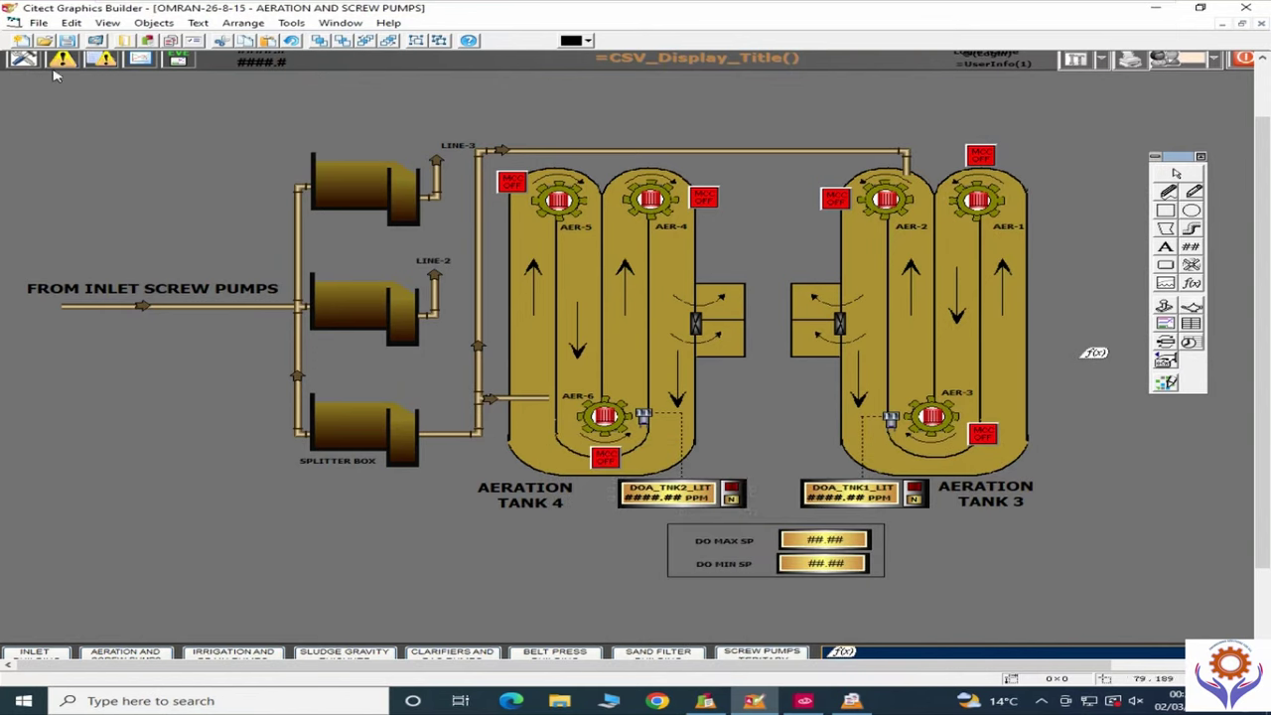
left_click(38, 22)
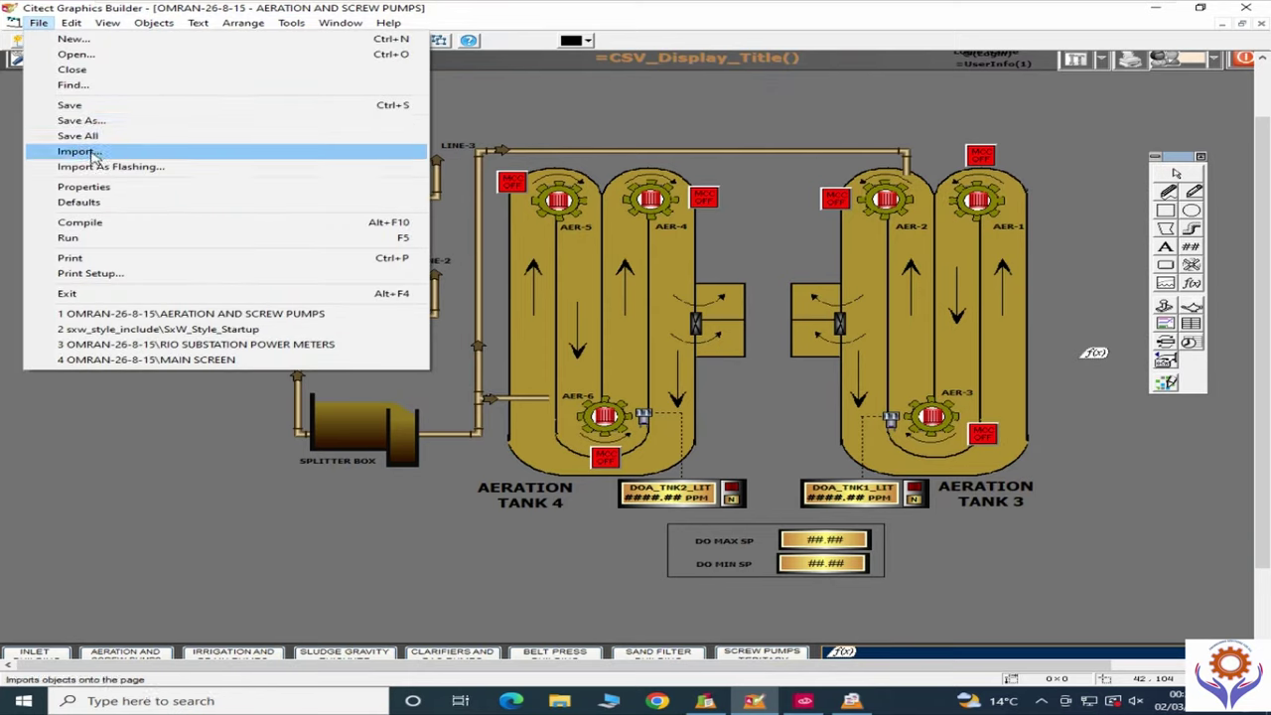
left_click(87, 56)
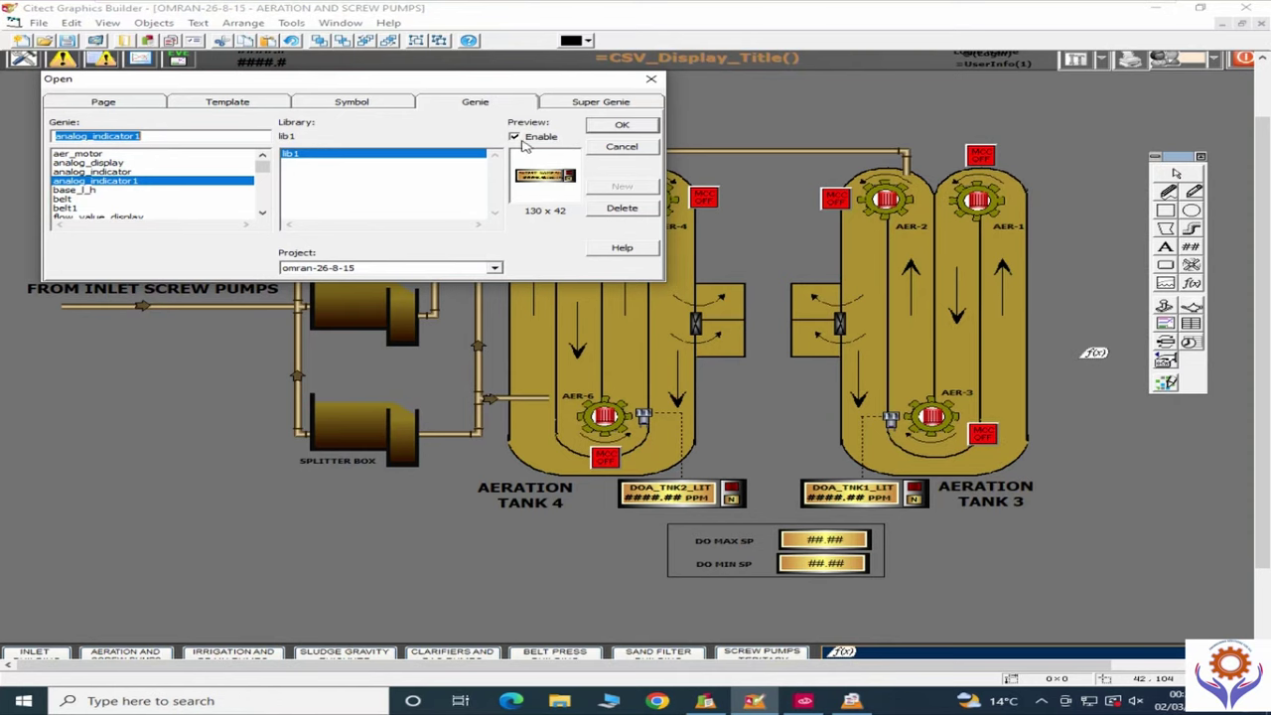
left_click(624, 148)
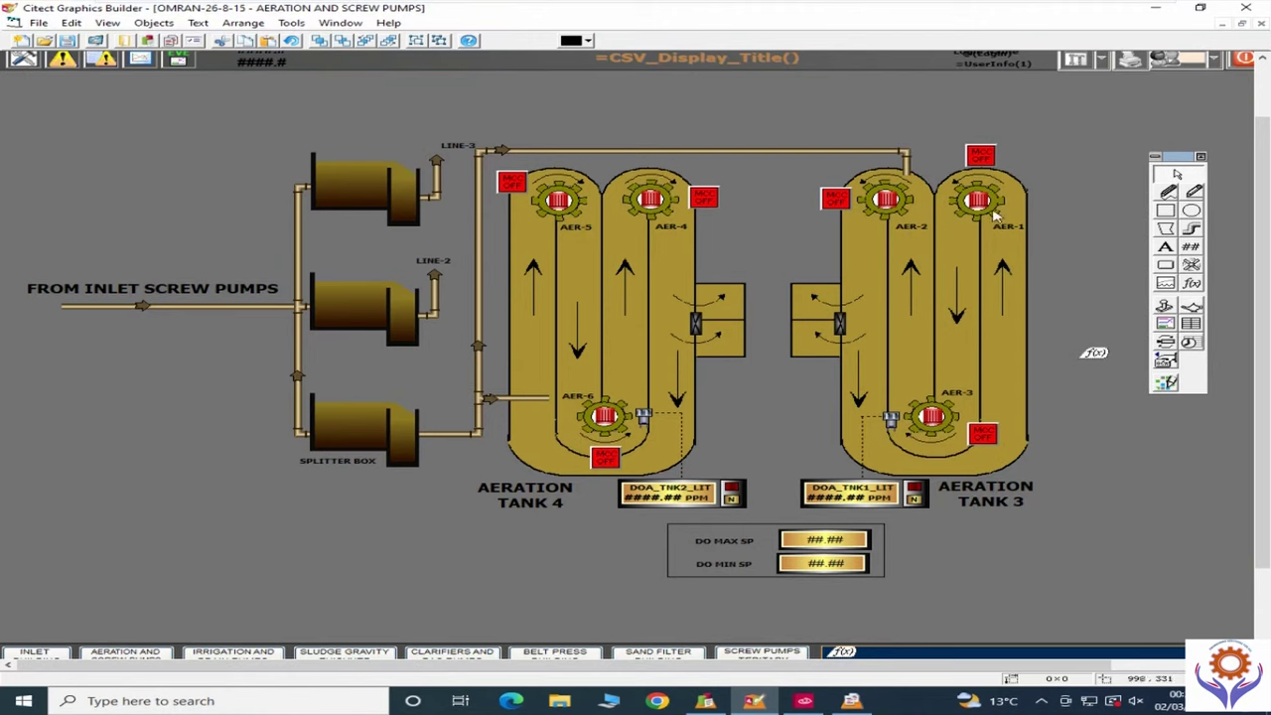
Step: Browse the genie libraries available for pasting, including keyentry, training and tab_alarms
left_click(1197, 307)
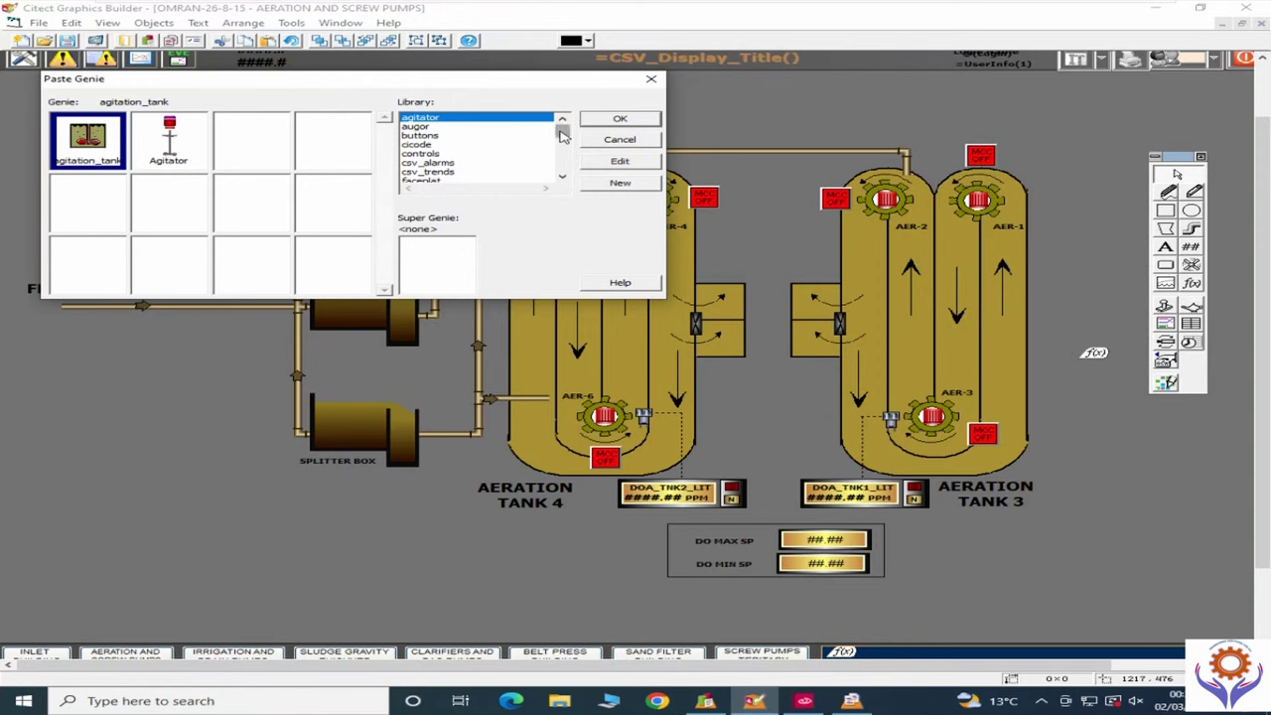
left_click_drag(562, 136, 562, 147)
left_click(422, 126)
left_click(422, 136)
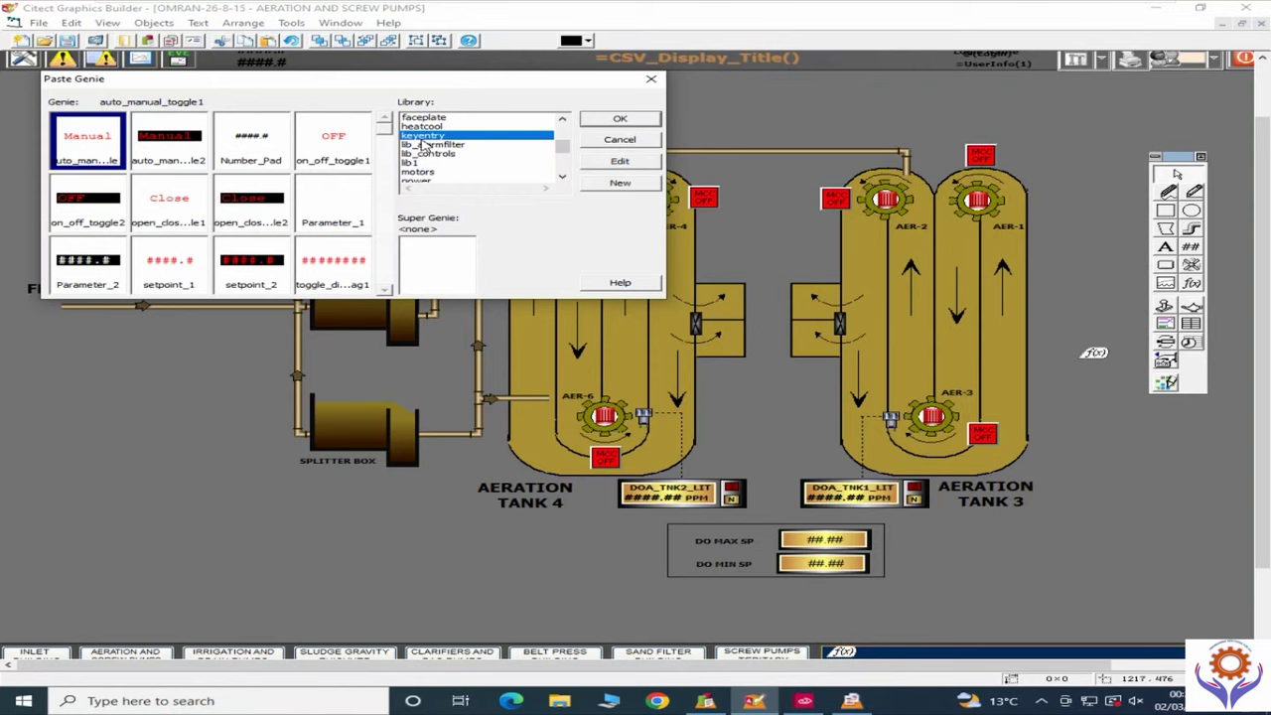
left_click_drag(562, 147, 562, 164)
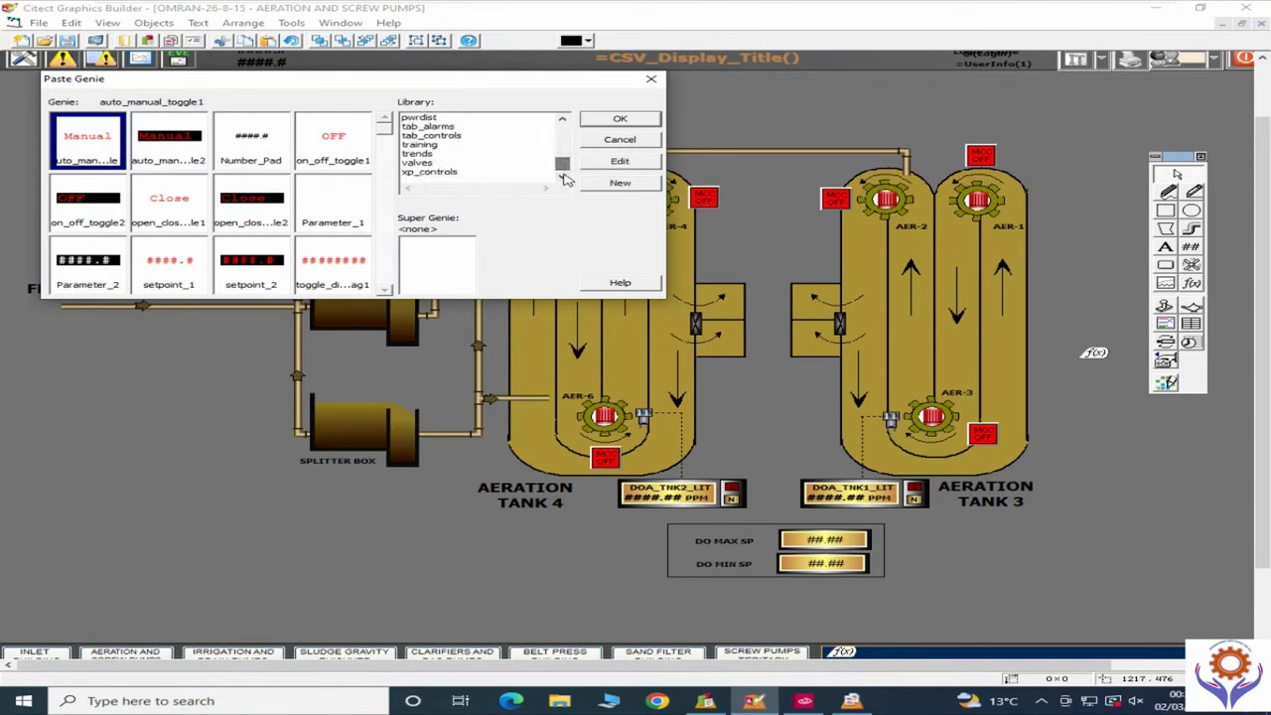
left_click(427, 171)
left_click(427, 163)
left_click(427, 145)
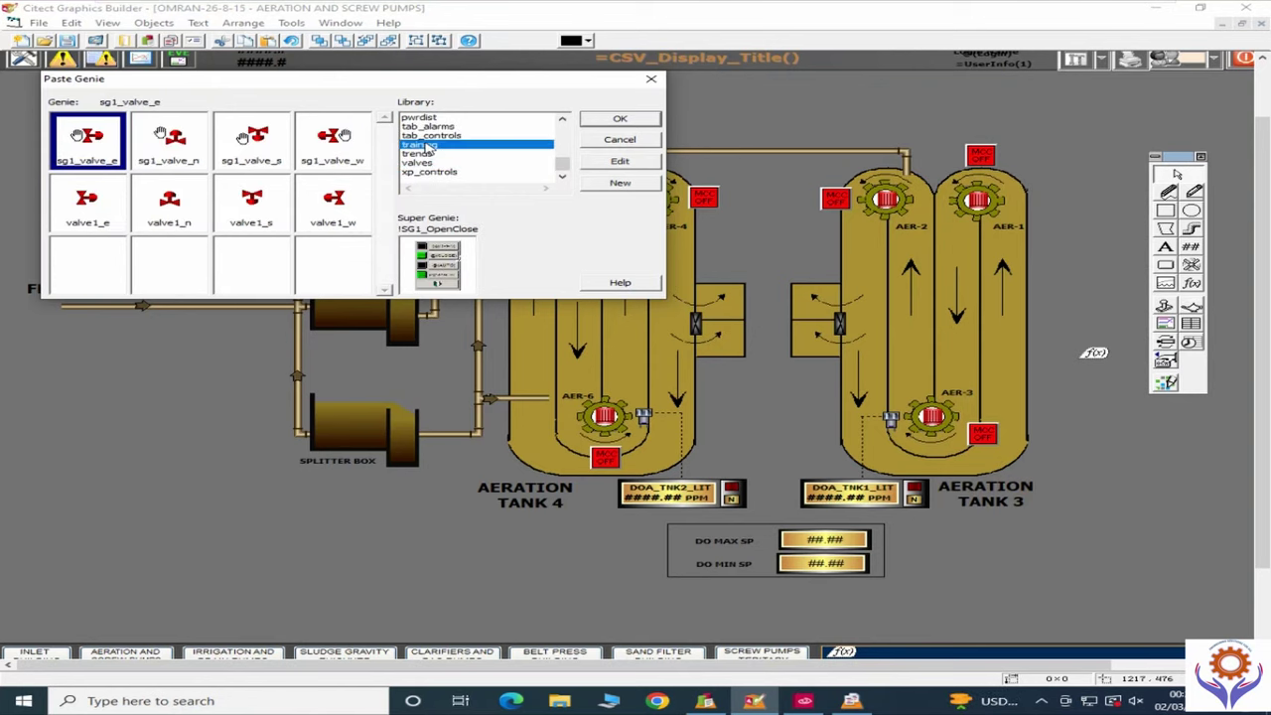
left_click(427, 127)
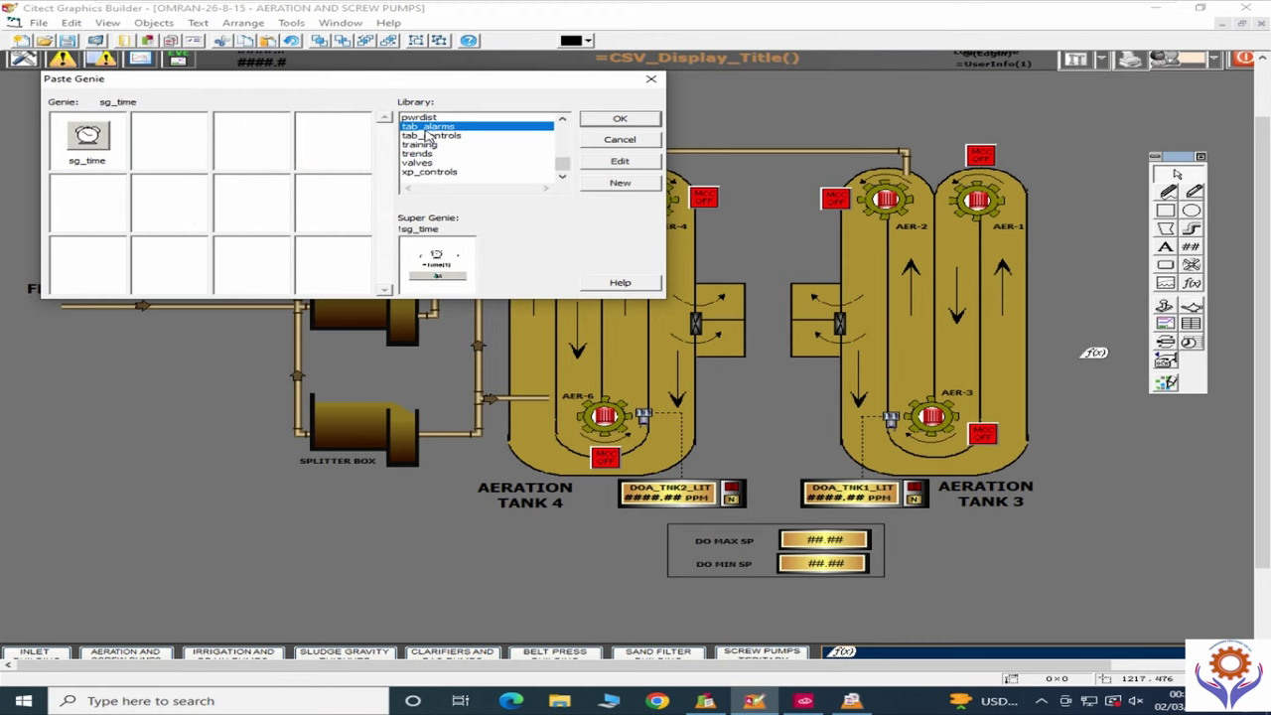
left_click(562, 124)
left_click(562, 124)
left_click(562, 124)
left_click(562, 124)
left_click(562, 124)
left_click(562, 124)
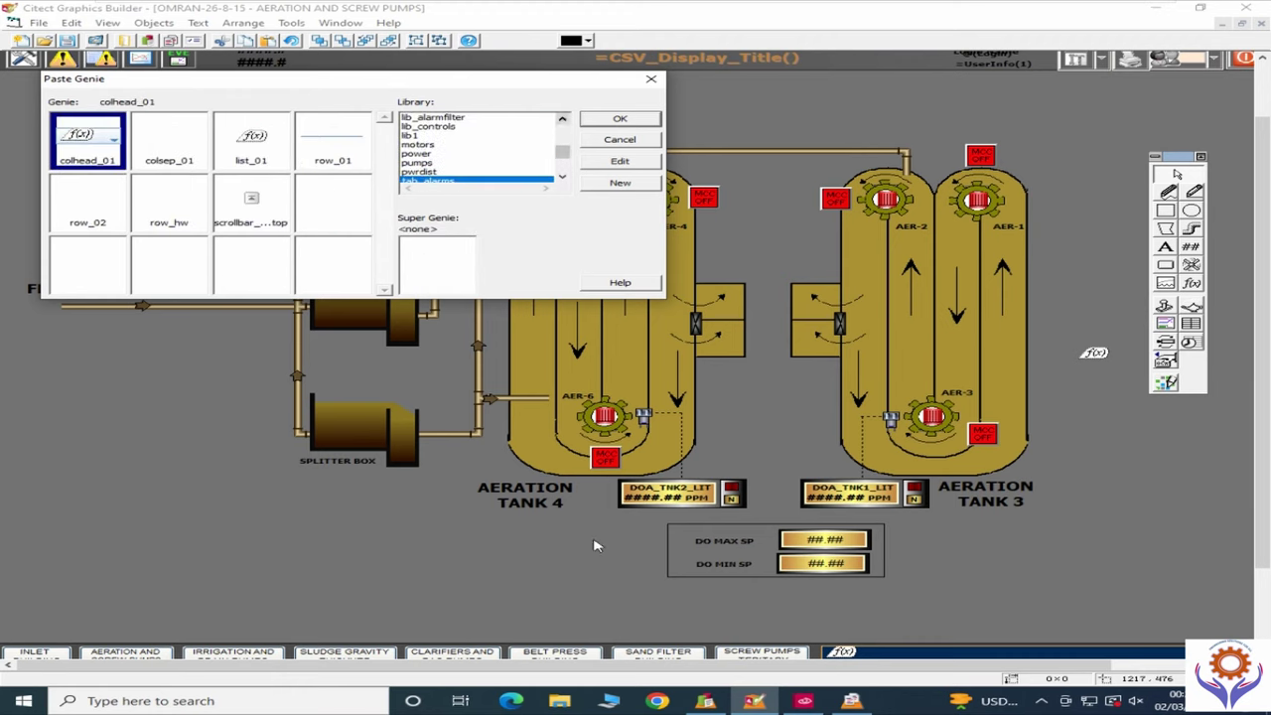
left_click(803, 700)
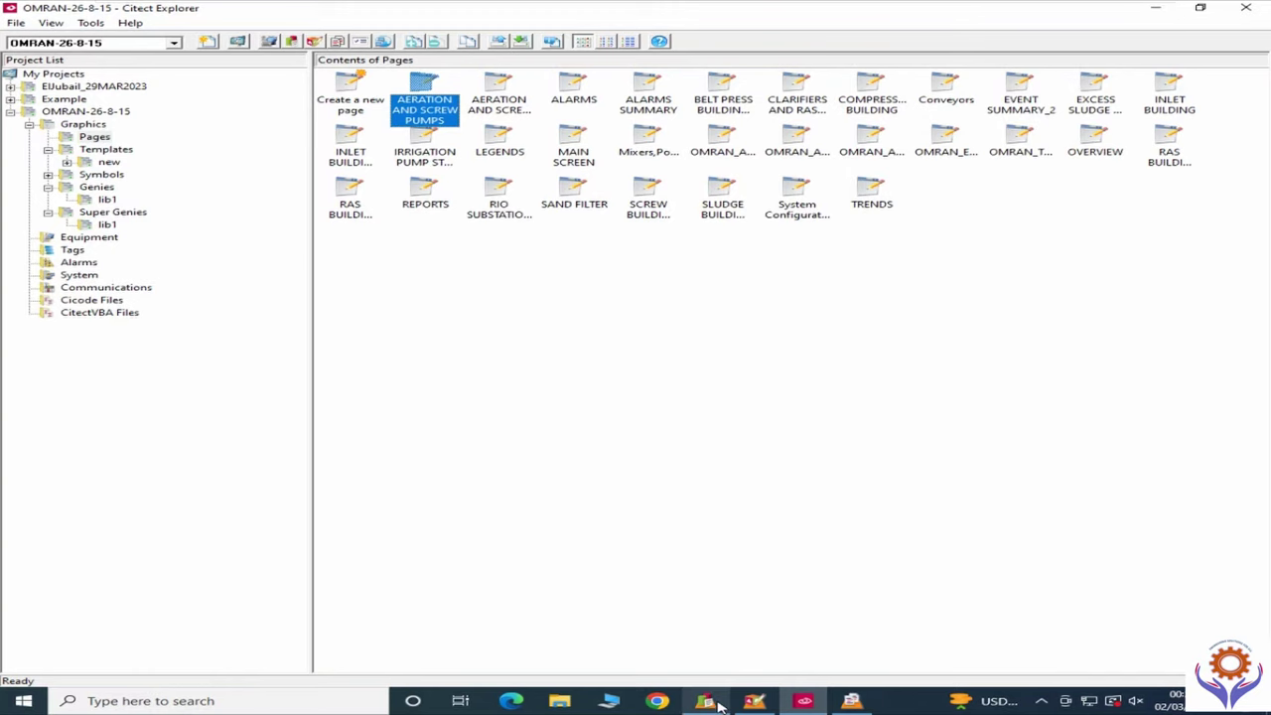
left_click(753, 702)
left_click(754, 702)
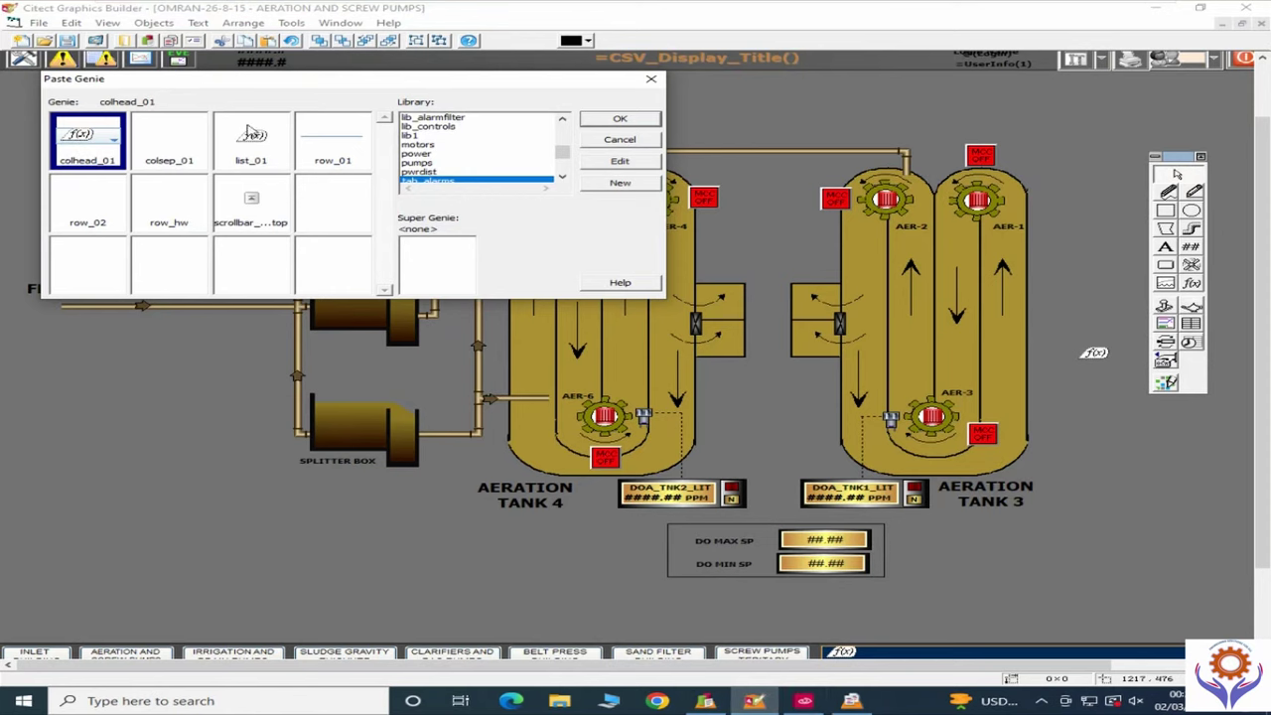
Step: Paste the ANALOG_INDICATOR1 genie from lib1 with test name TEST 1, T23 ANALOG and unit PPM, placing it beside the splitter box
left_click(411, 136)
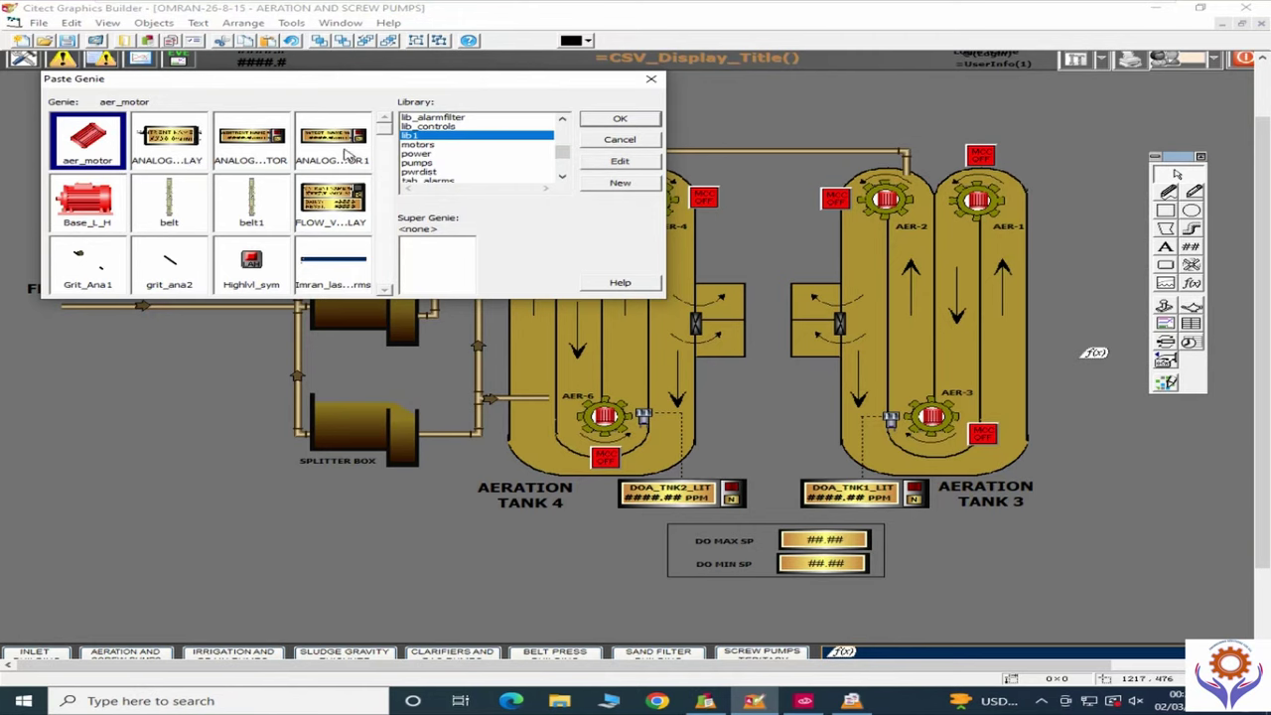
double_click(347, 156)
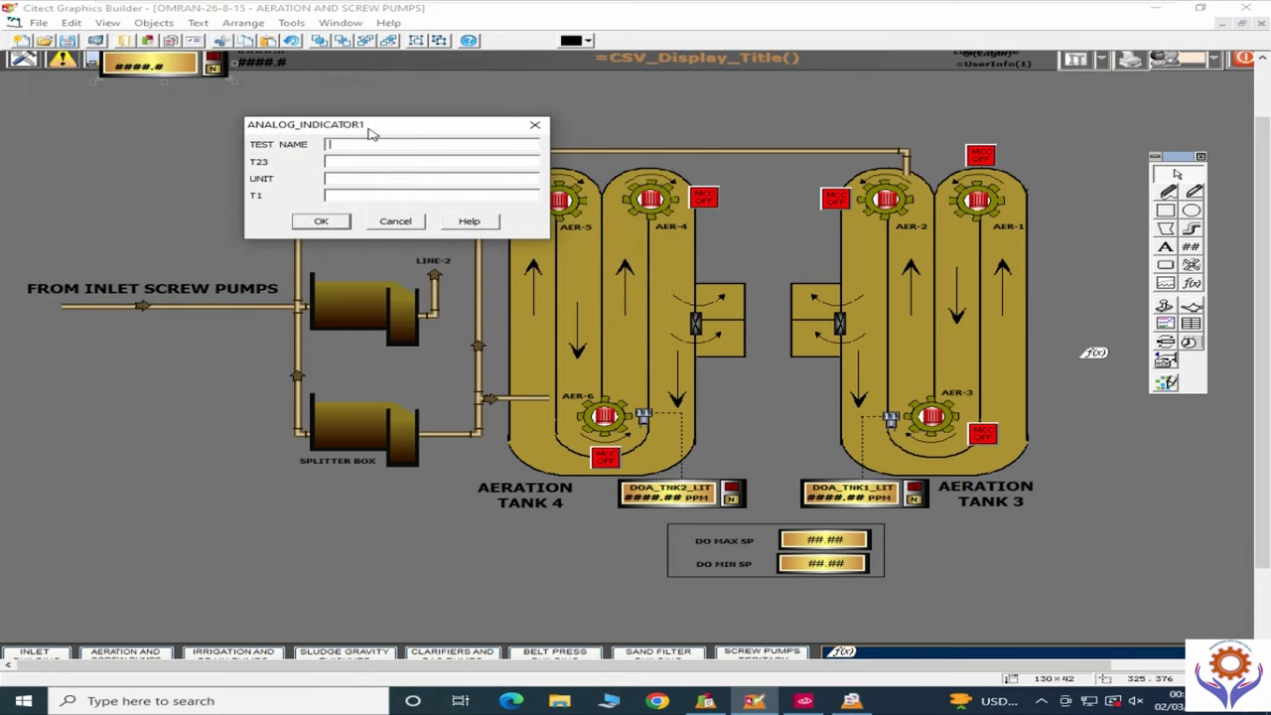
left_click_drag(372, 130, 344, 225)
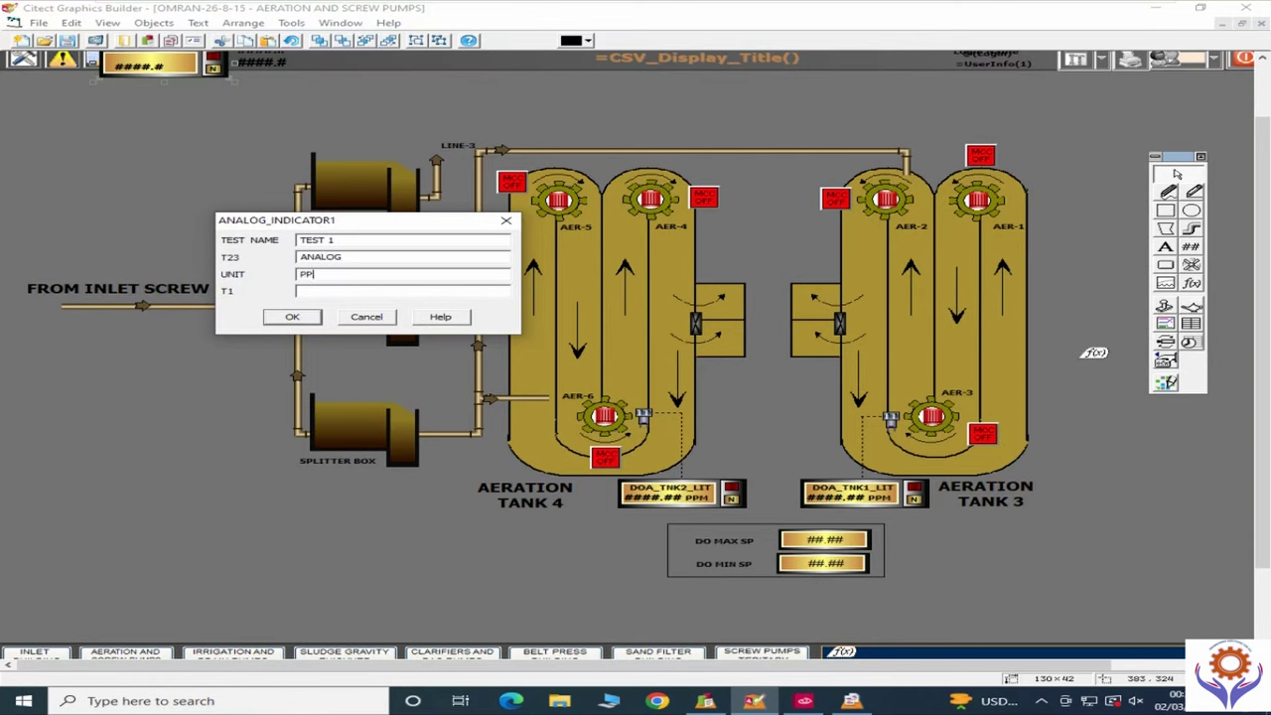
left_click(315, 317)
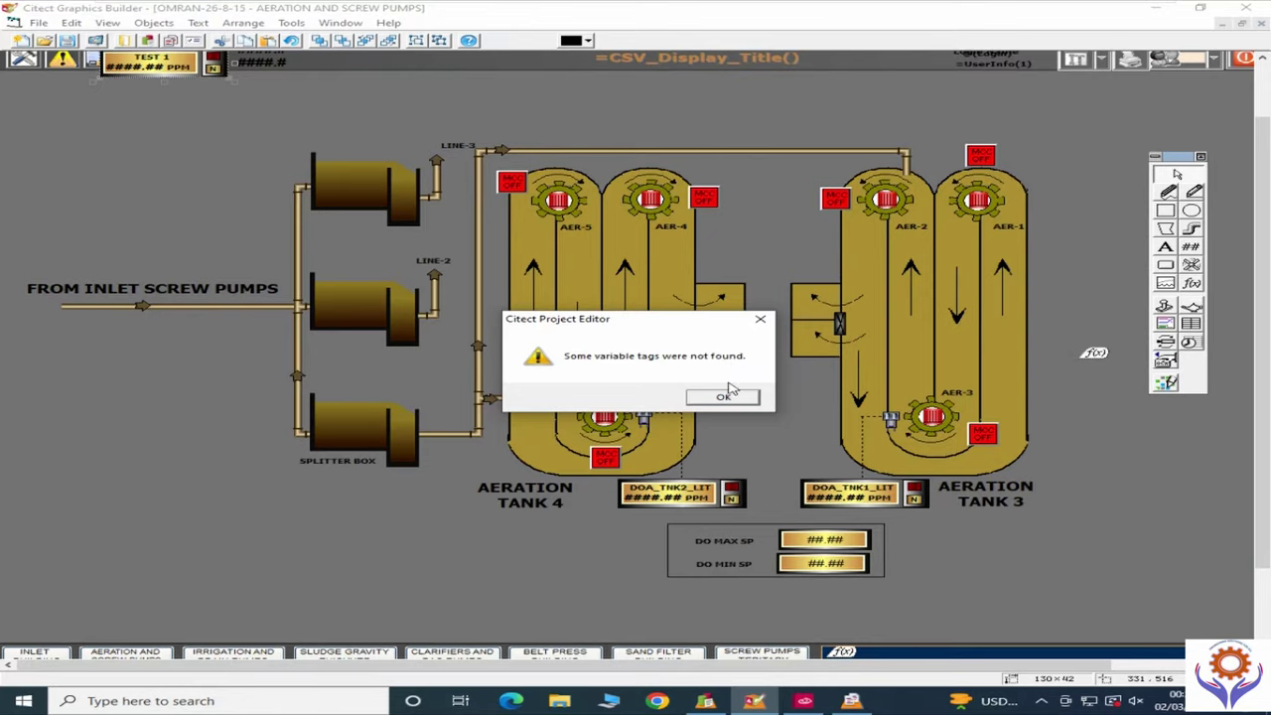
left_click(725, 397)
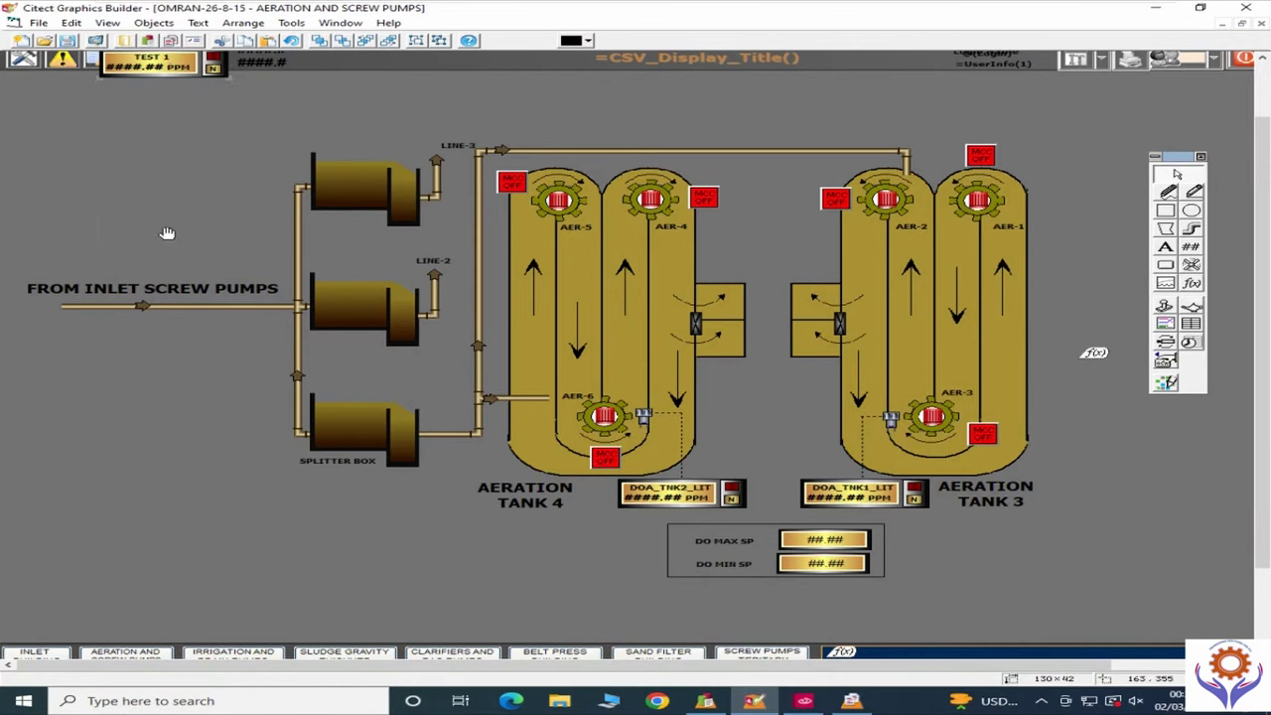
left_click_drag(166, 233, 169, 400)
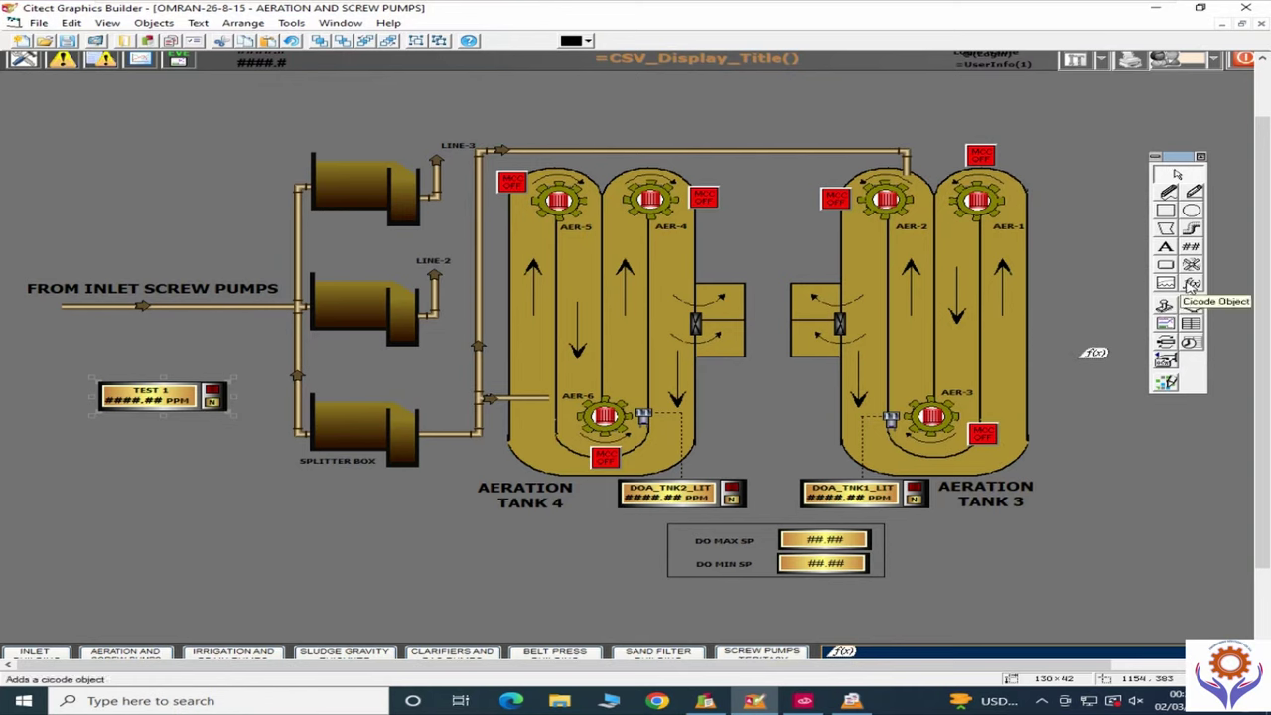
Step: Create a new genie and draw a button of about 253 × 180 on it with the default text Button
left_click(1191, 284)
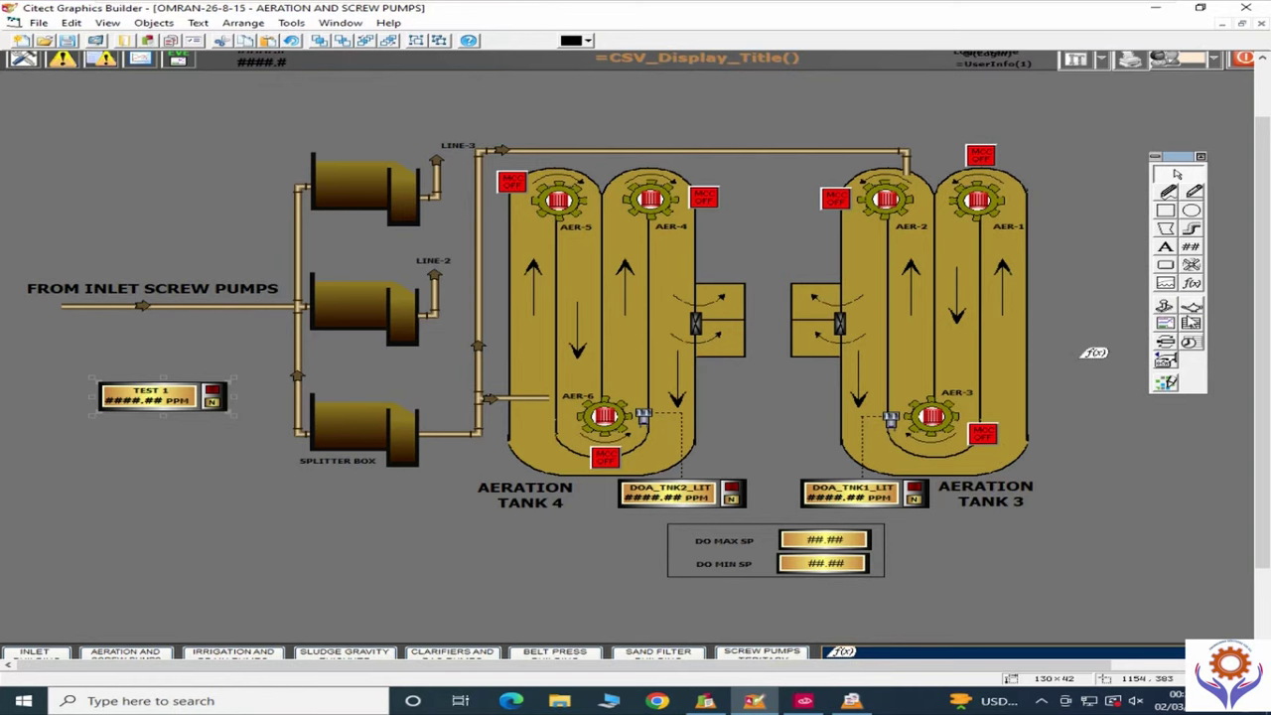
left_click(1192, 307)
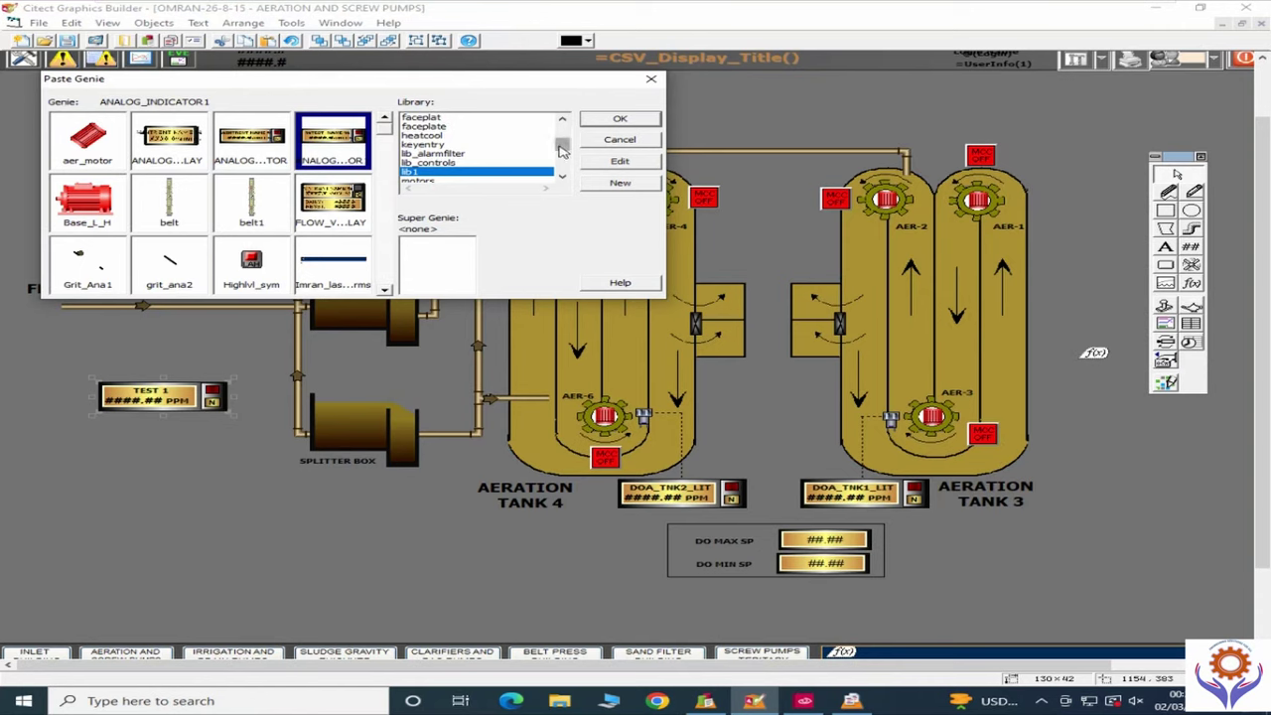
left_click(615, 187)
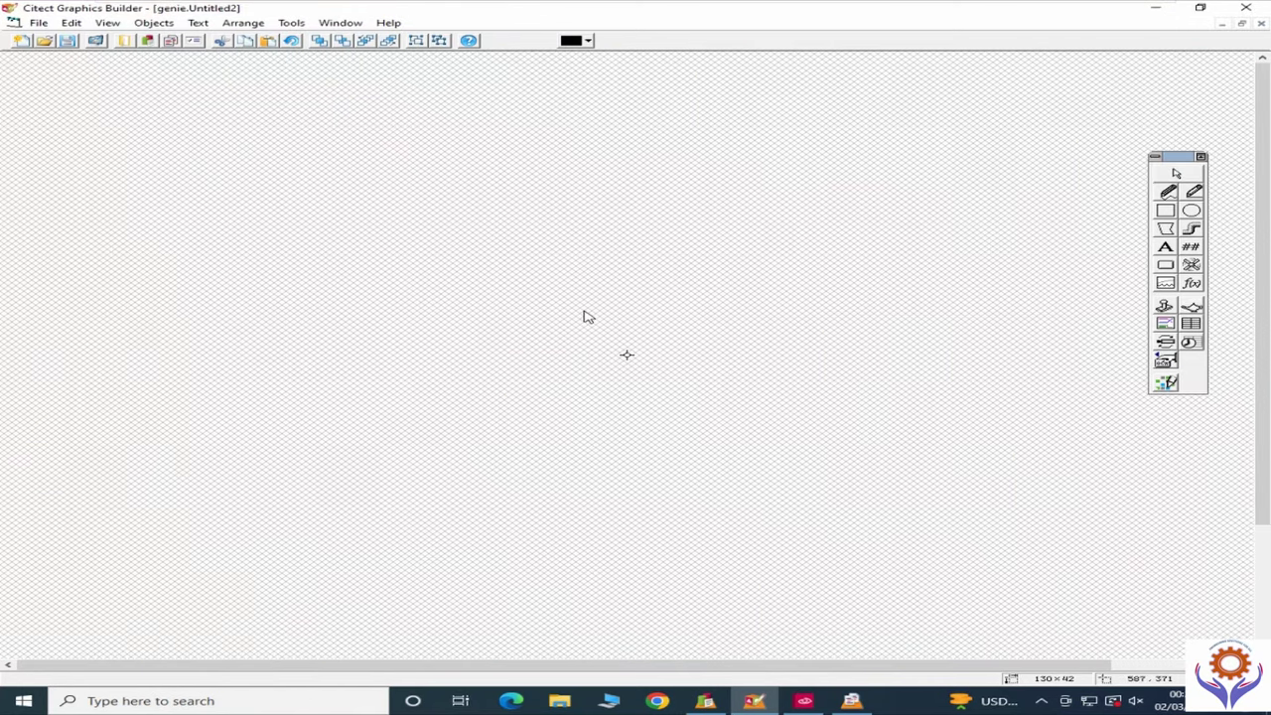
left_click_drag(584, 316, 719, 385)
left_click(1166, 264)
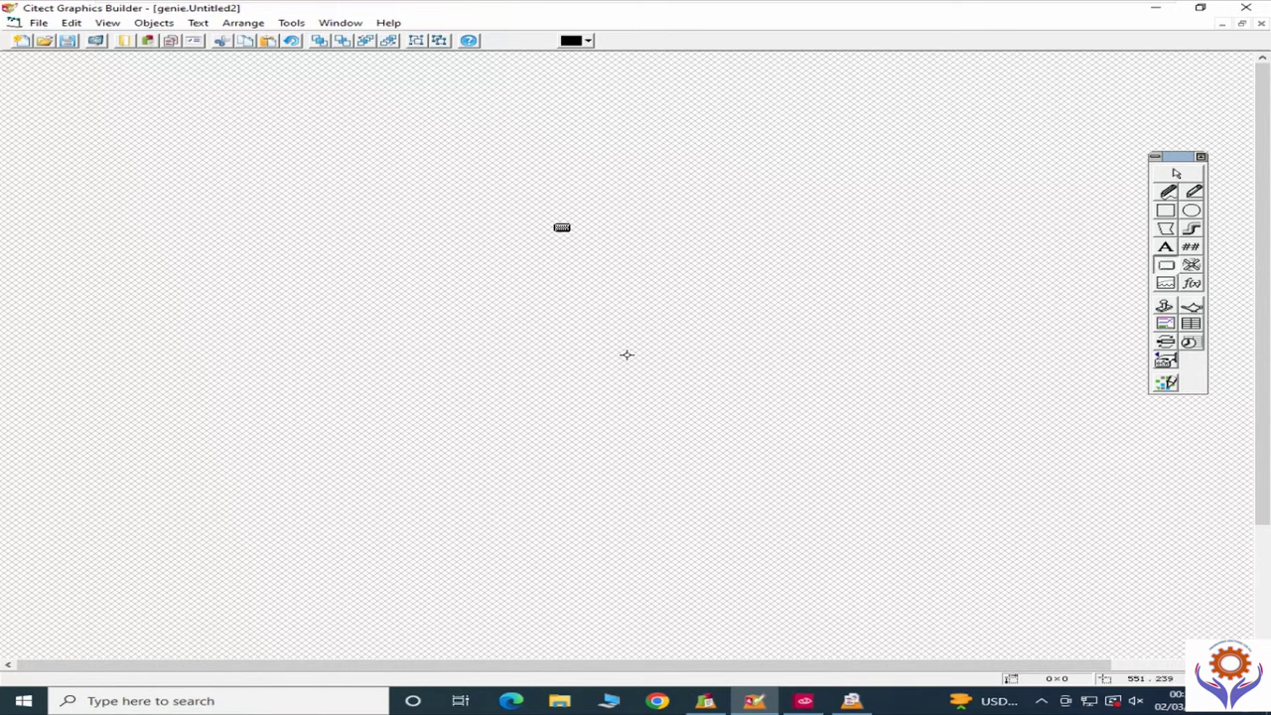
left_click_drag(537, 207, 796, 339)
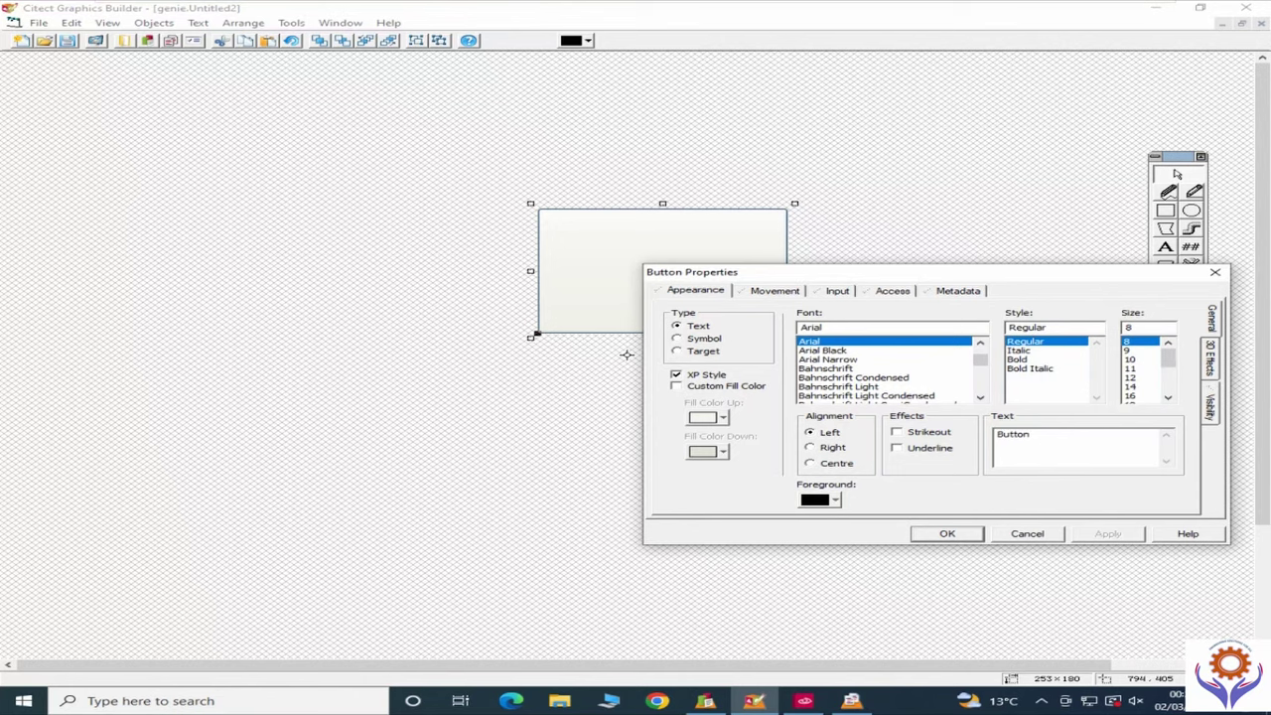
double_click(1012, 434)
left_click(947, 528)
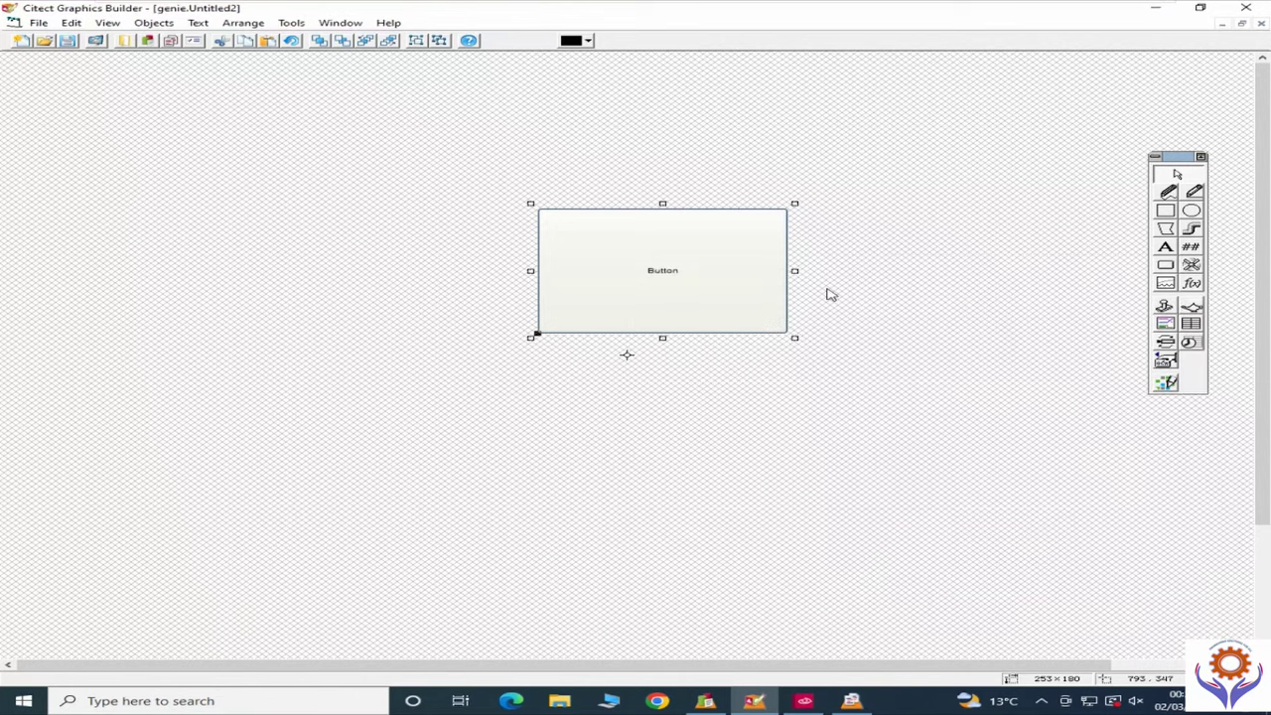
Step: Save the new genie as BUTTON1 in library lib1 and close it
left_click(66, 42)
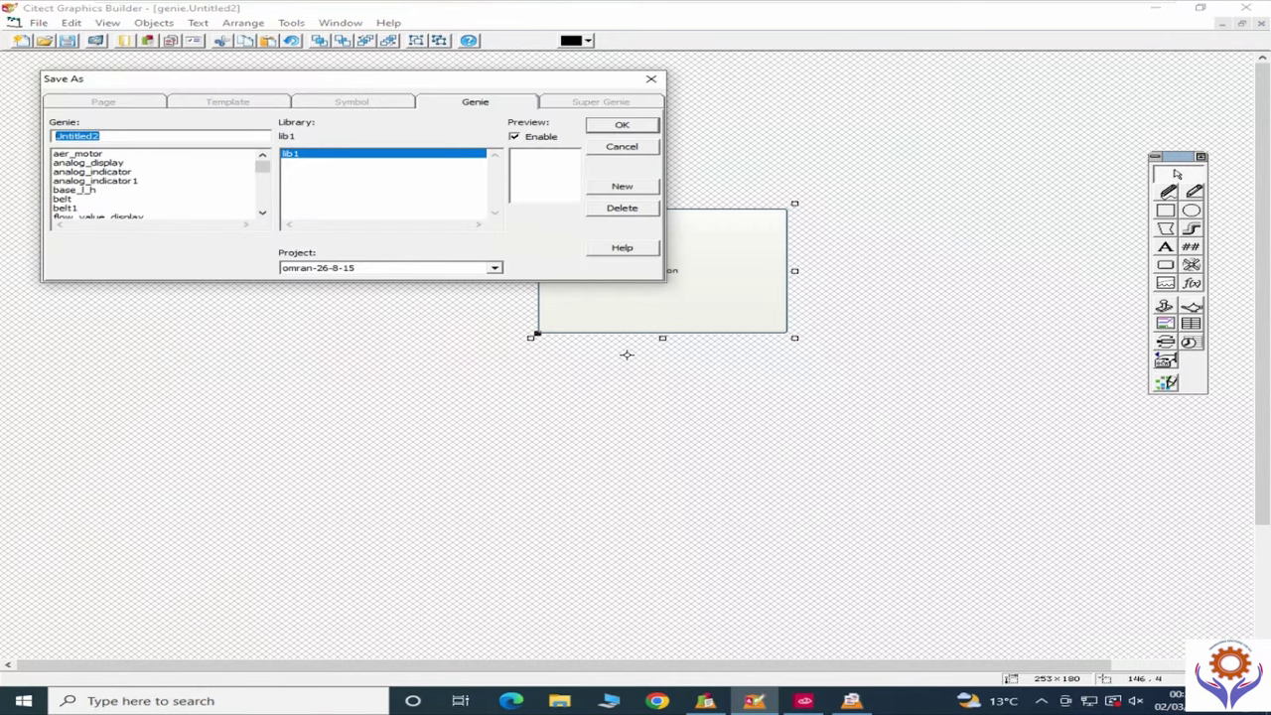
type("BUTTON1")
left_click(622, 126)
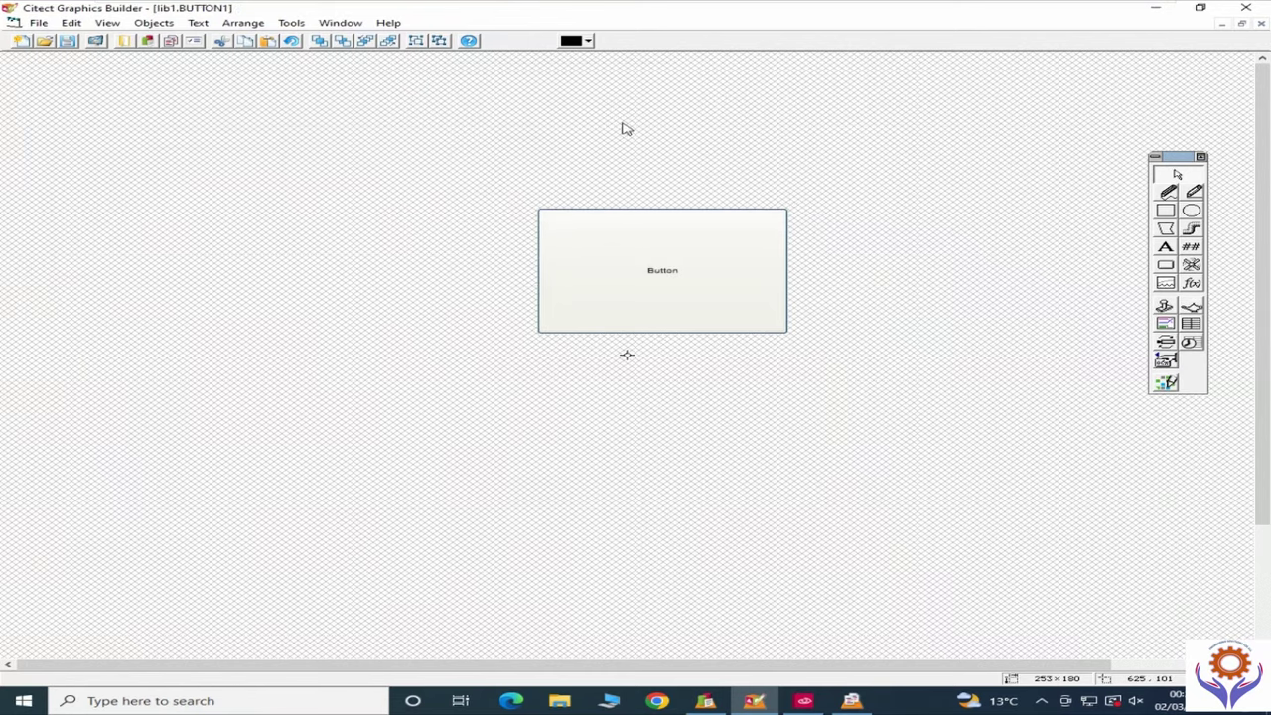
left_click(1261, 23)
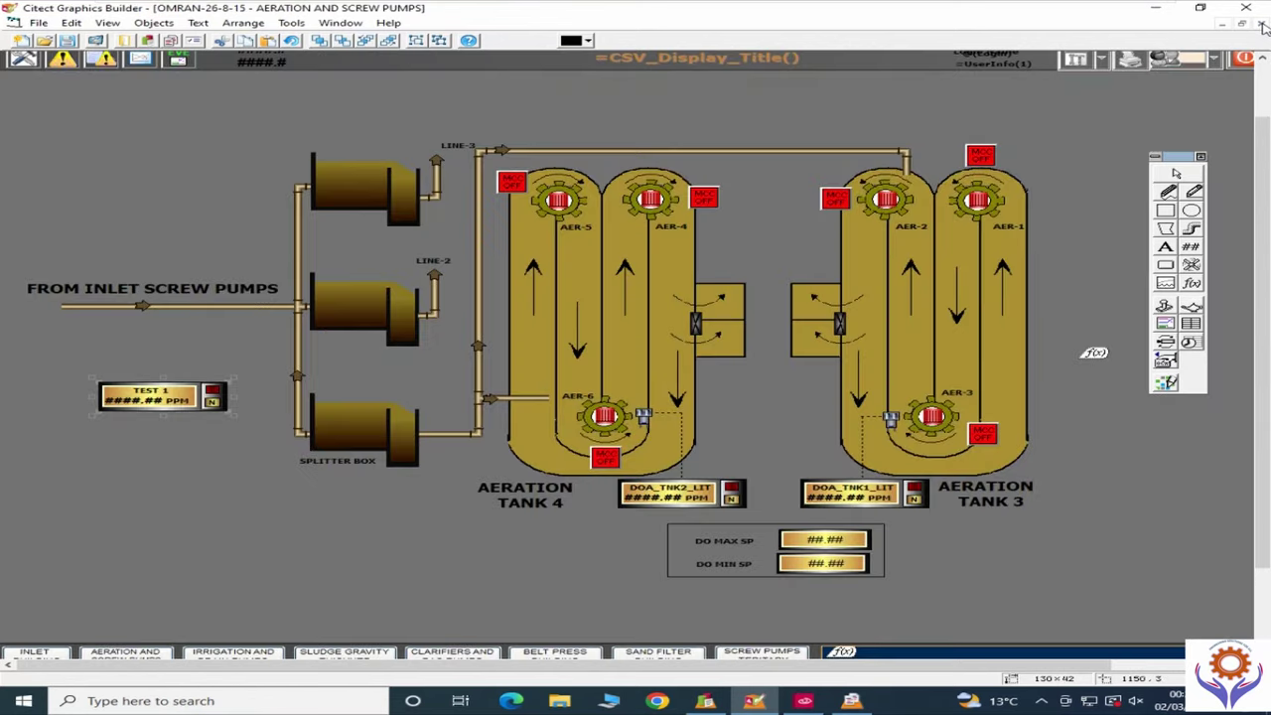
Step: Try out the BUTTON1 genie from lib1 below the TEST 1 indicator, shrunk to about 87 × 72, and delete it
left_click(1193, 305)
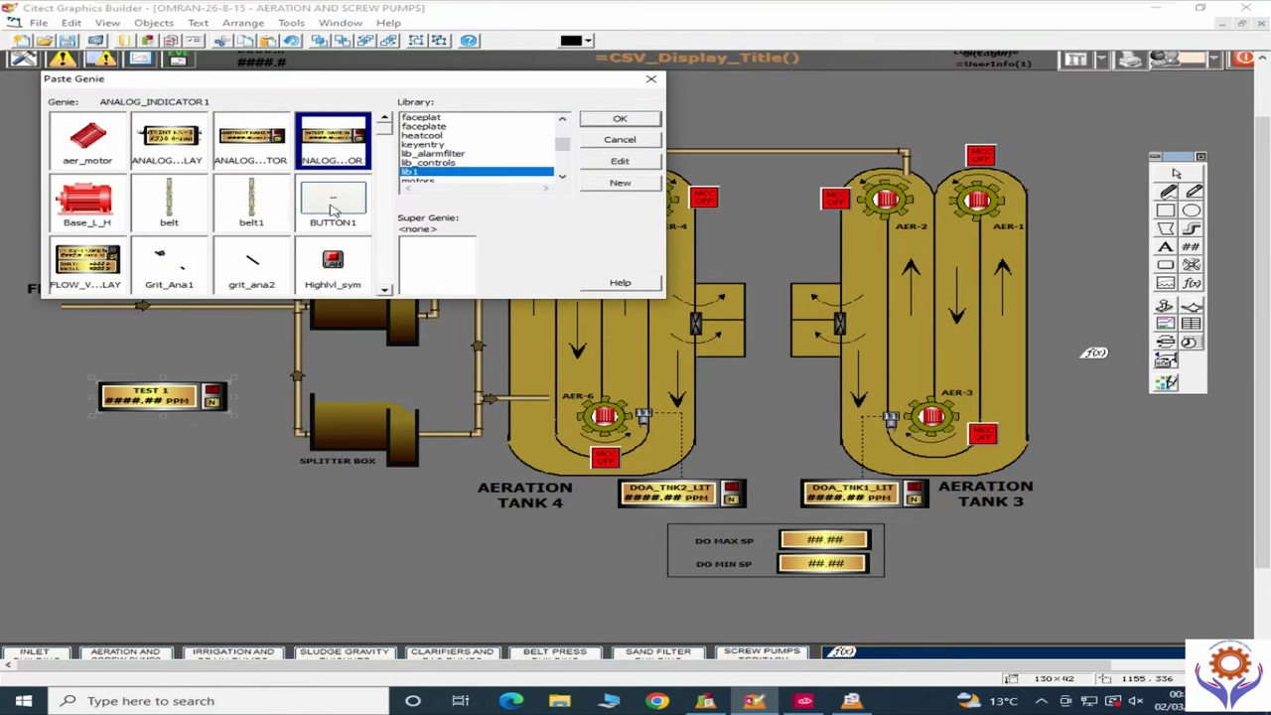
double_click(333, 205)
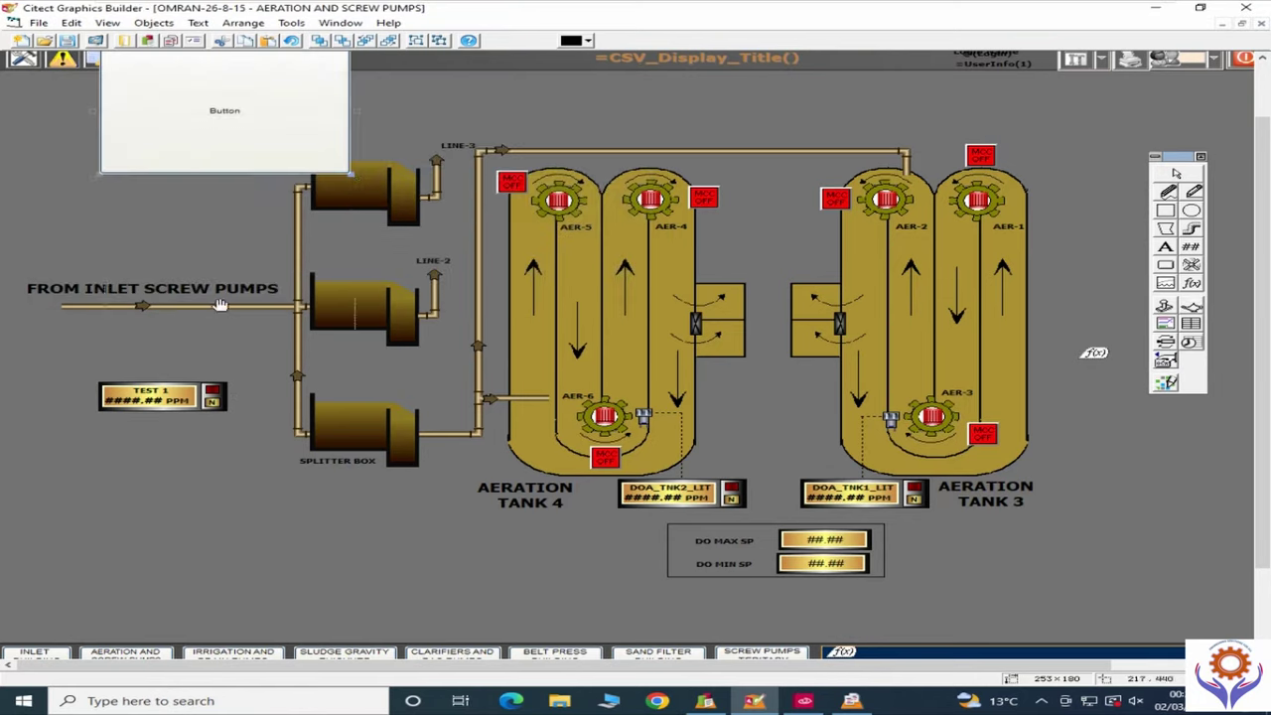
left_click(194, 524)
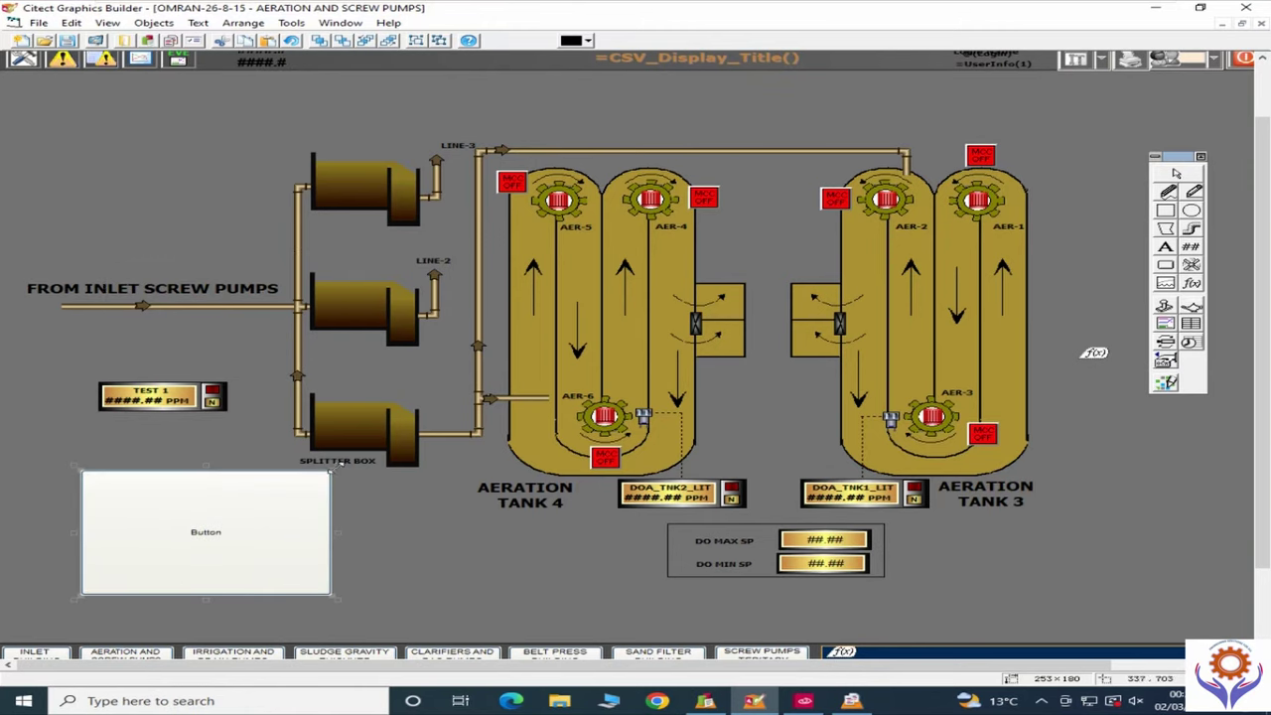
left_click_drag(332, 466, 170, 465)
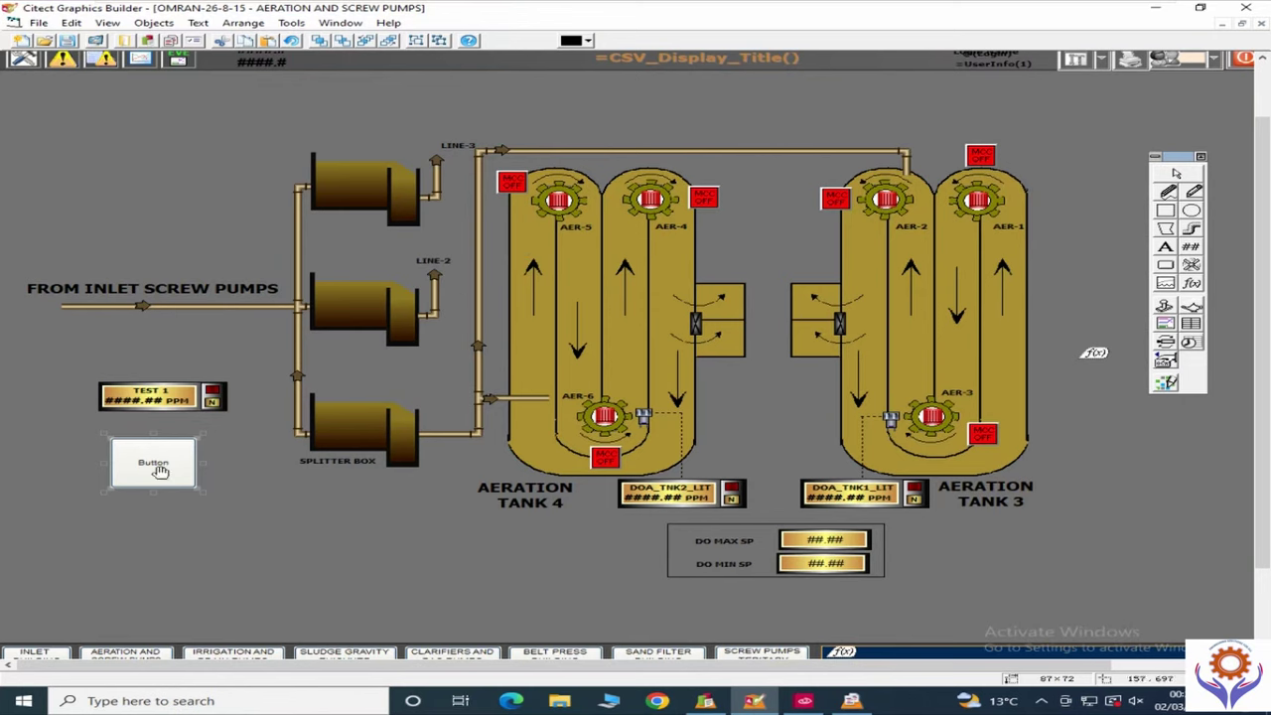
key("Delete")
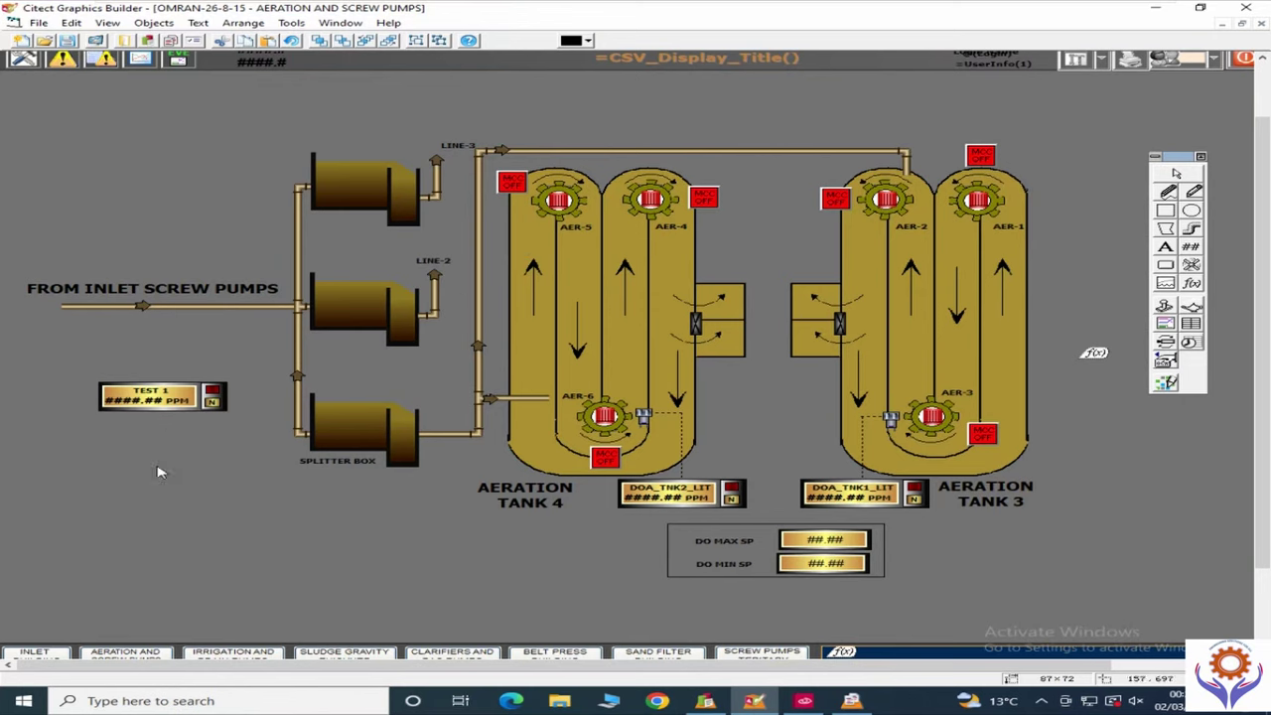
Step: Switch to Citect Explorer and view the project's Super Genies folder and its lib1 library
left_click(1156, 10)
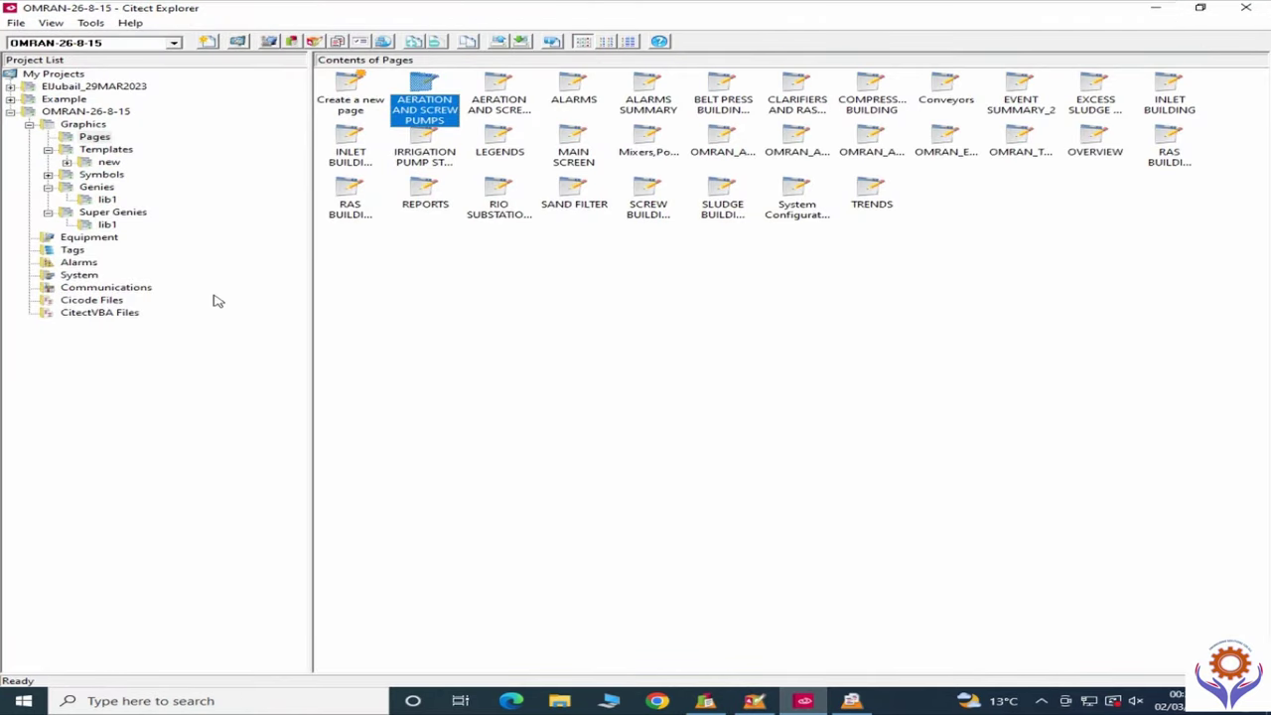
left_click(108, 224)
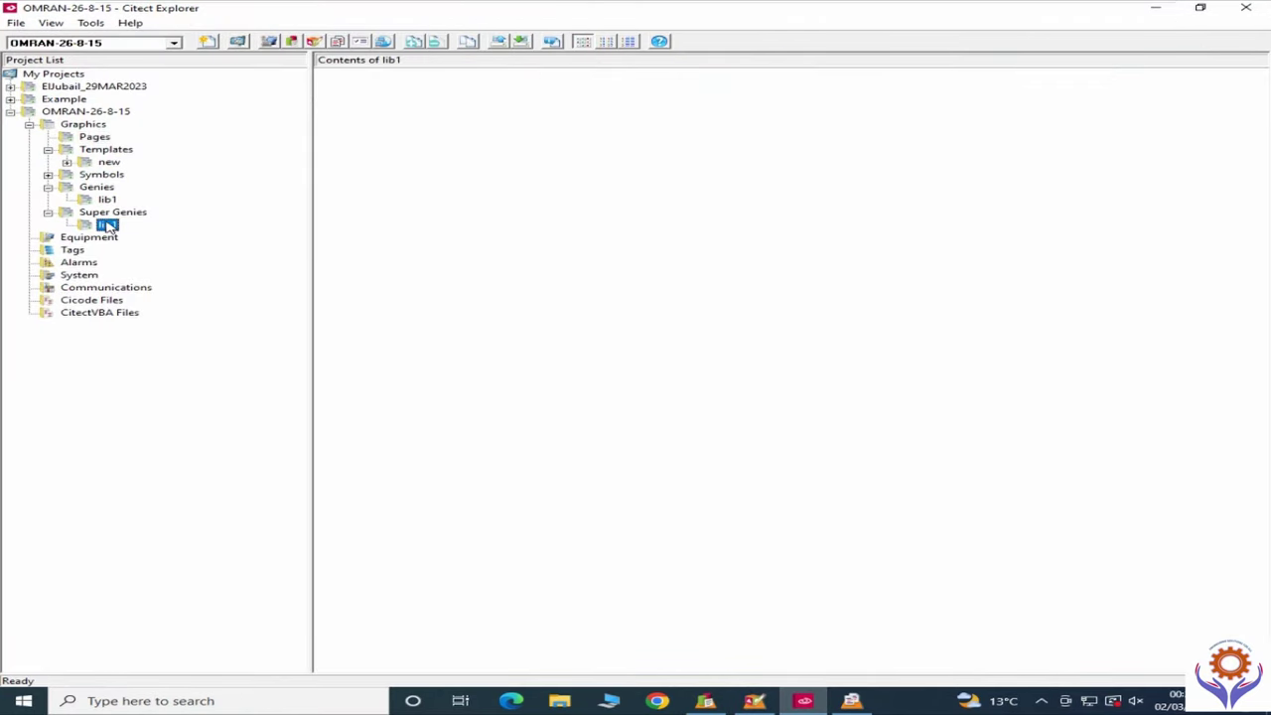
left_click(104, 215)
left_click(109, 224)
left_click(103, 214)
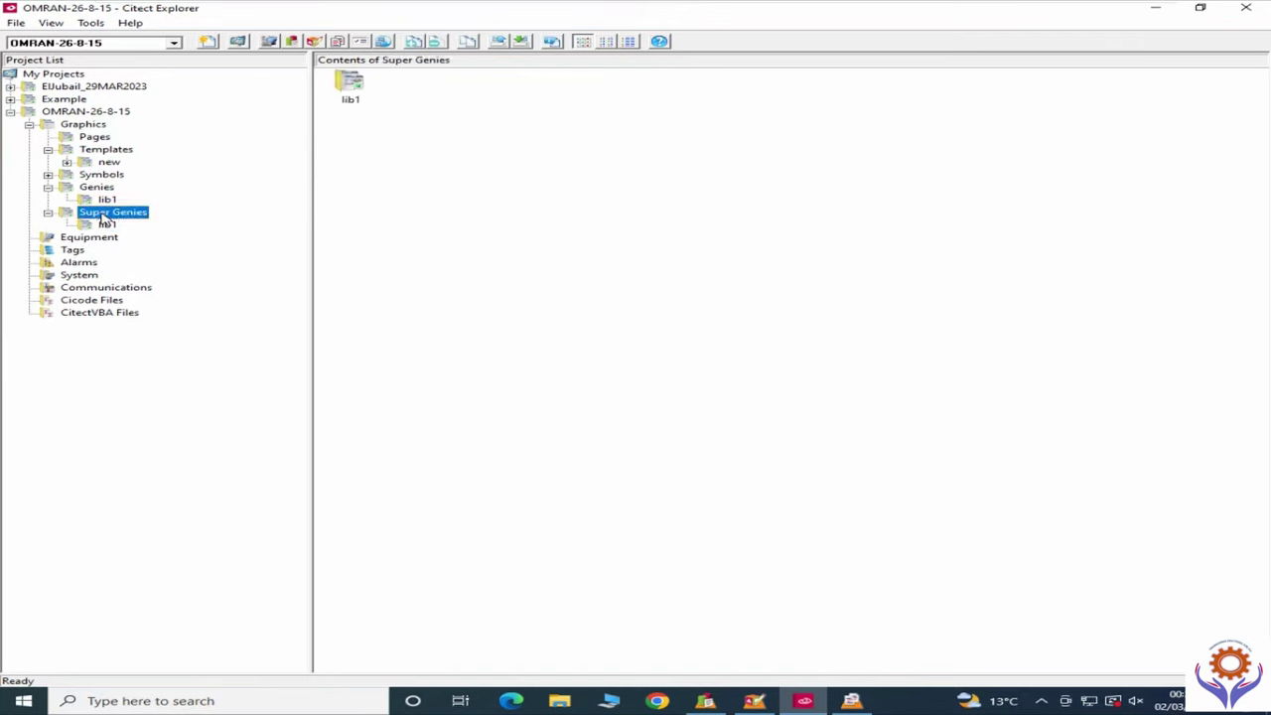
Step: View the contents of the Super Genies library lib1 and check the PUMPS_Cicode.ci file in Cicode Editor
double_click(352, 88)
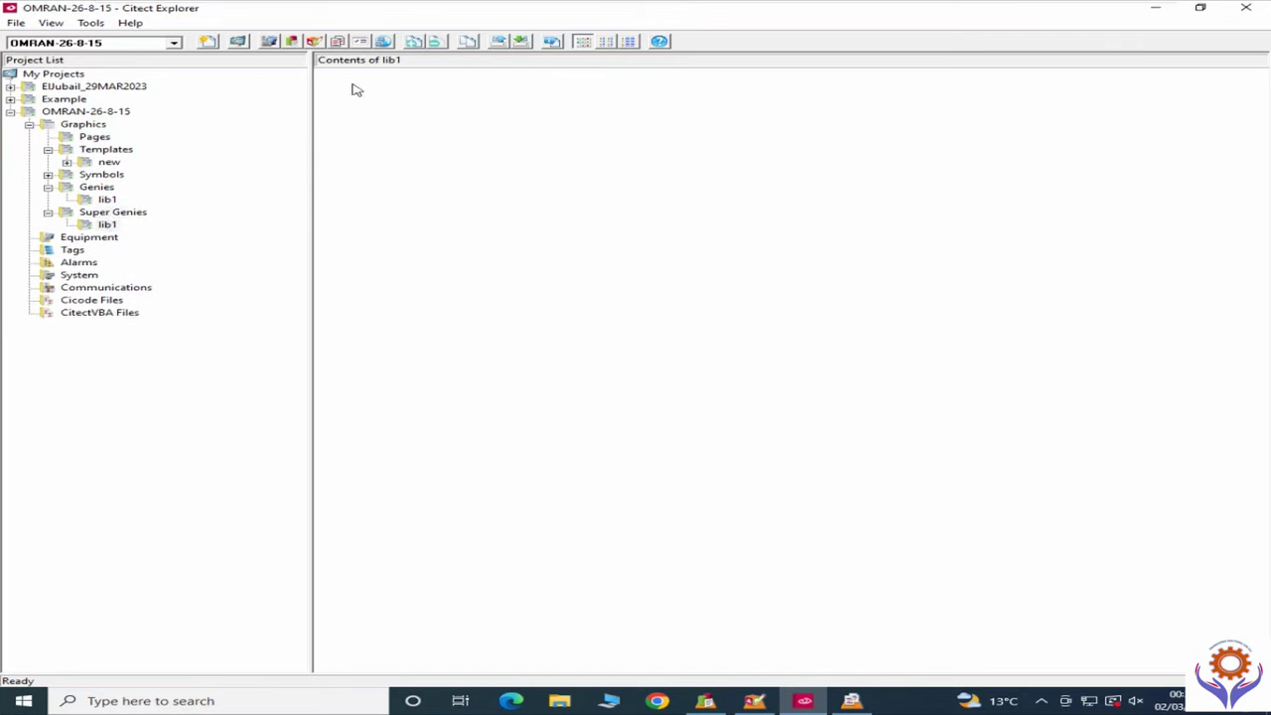
left_click(109, 227)
left_click(854, 701)
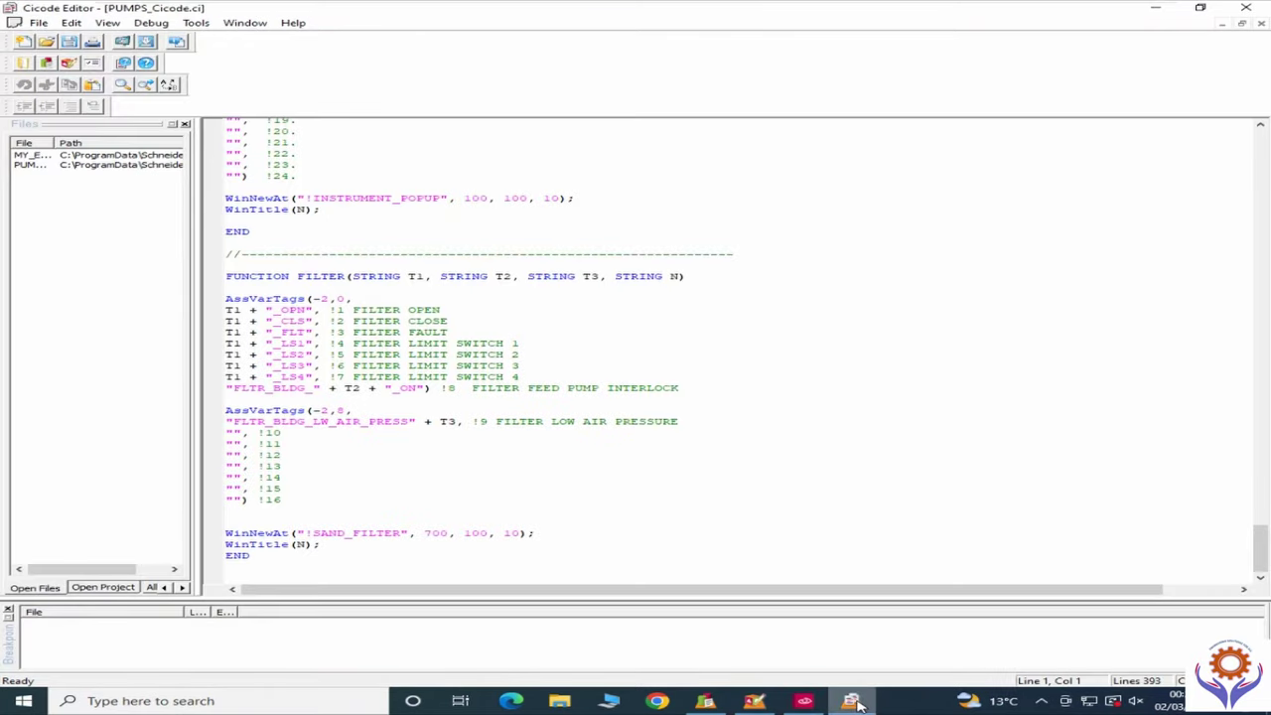
left_click(804, 701)
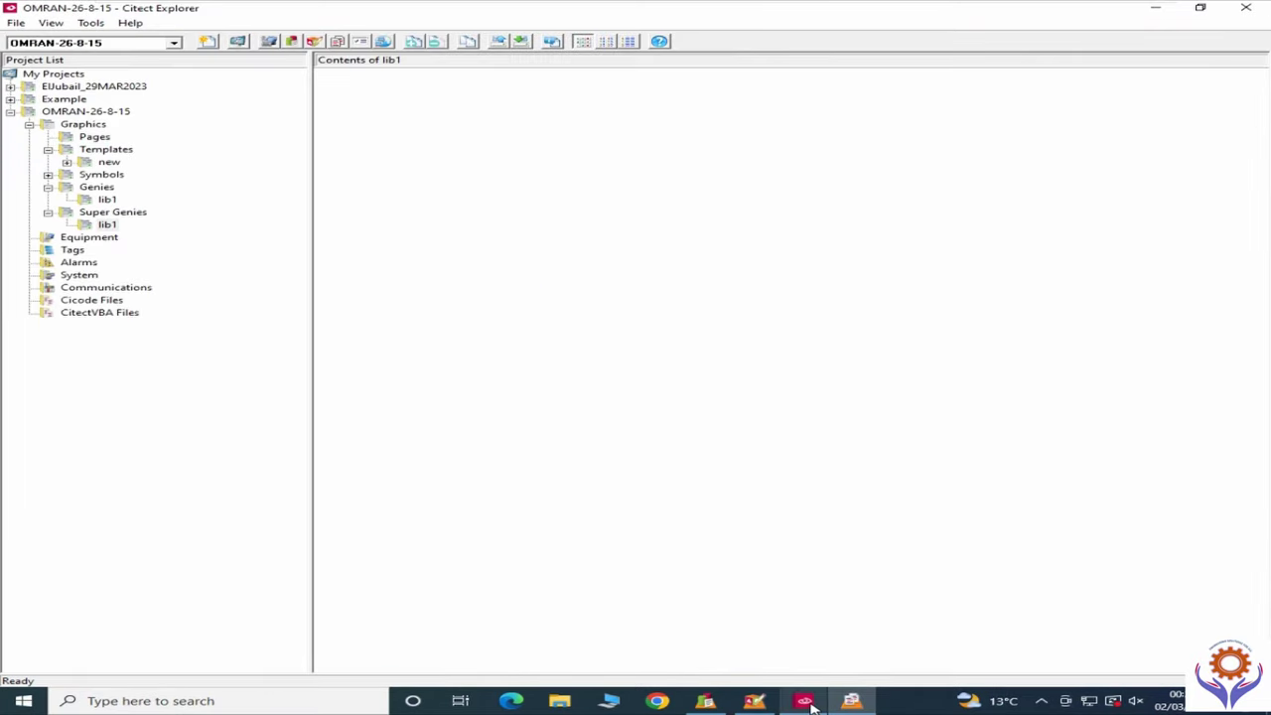
Step: Switch to Citect Graphics Builder and browse the super genie libraries of the library_controls and omran-26-8-15 projects without opening any
left_click(755, 701)
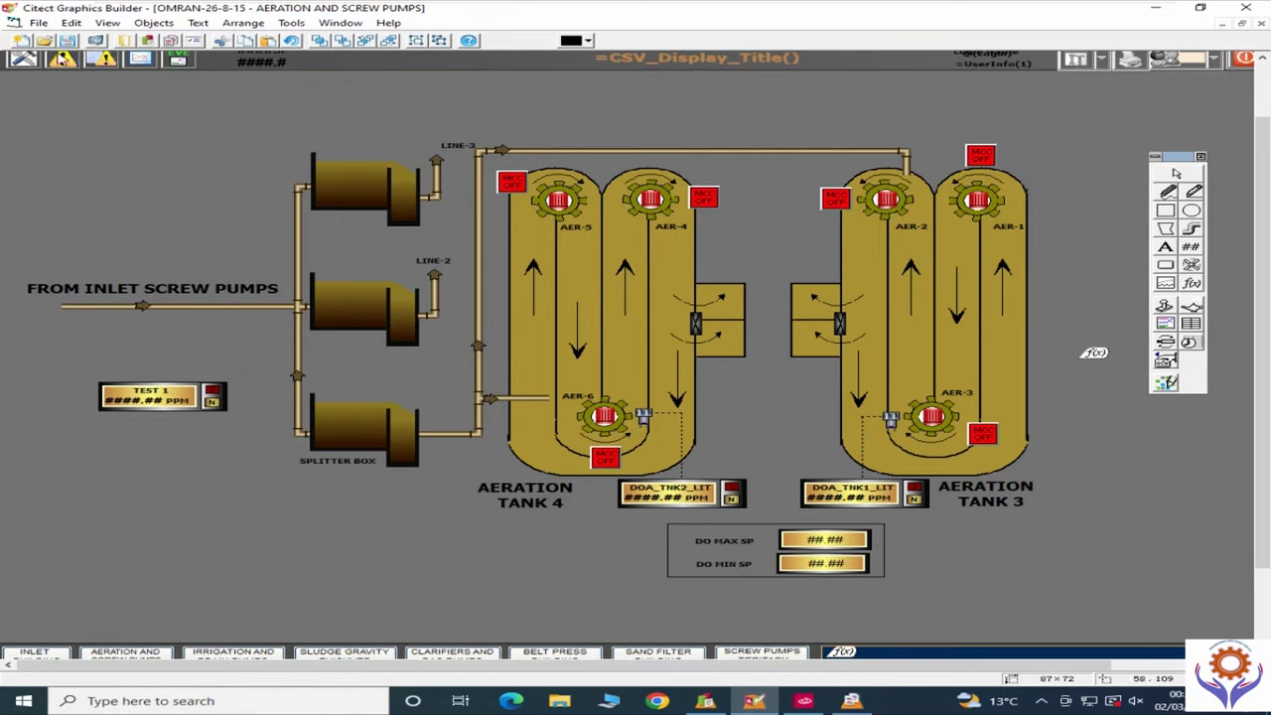
left_click(38, 22)
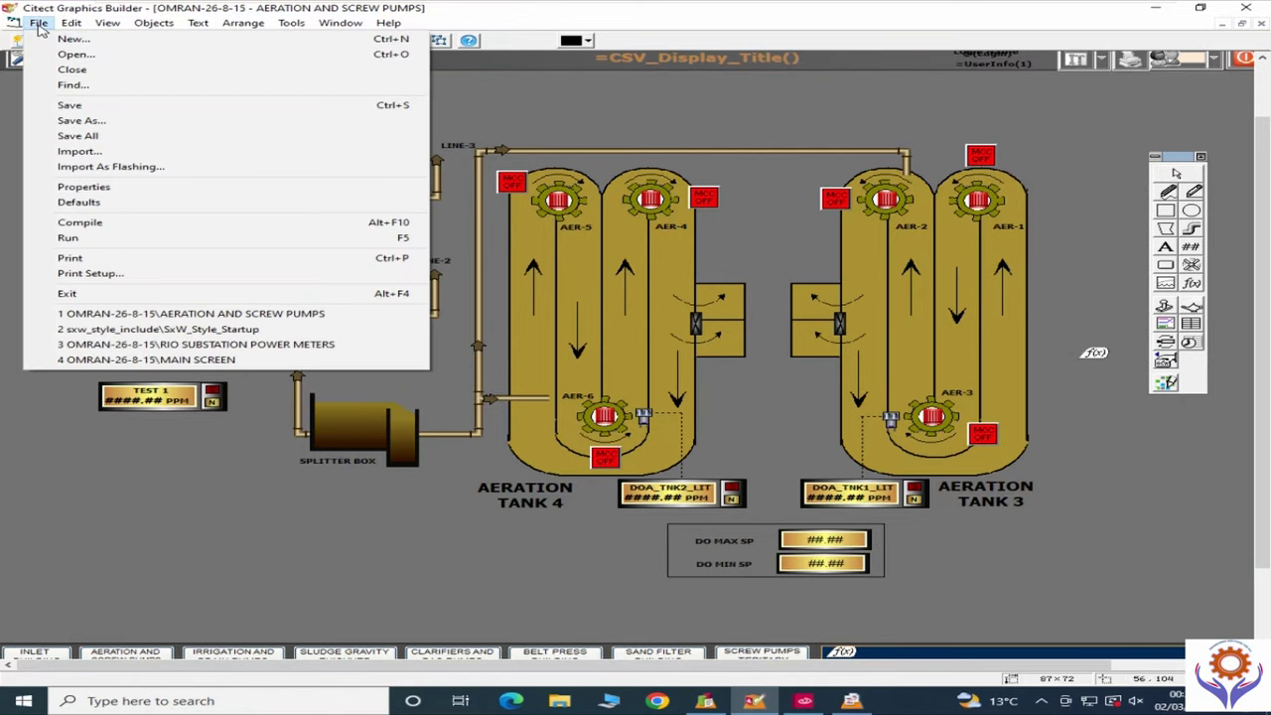
left_click(88, 57)
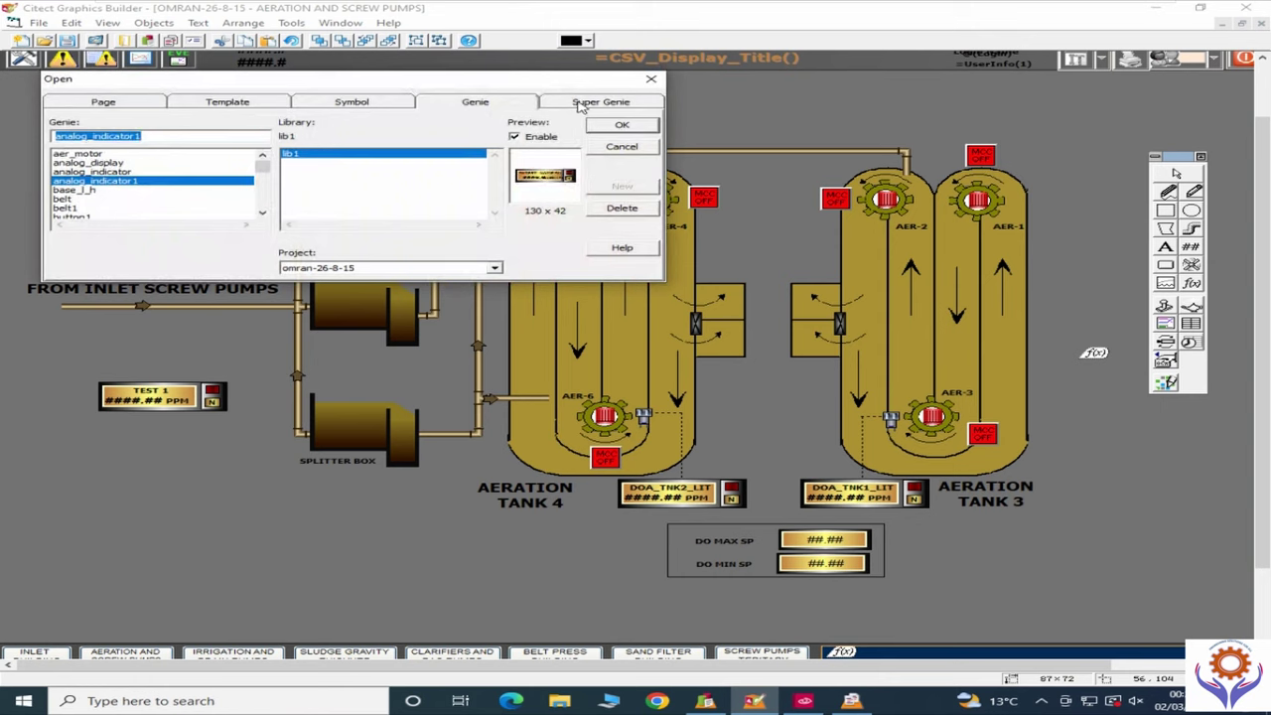
left_click(582, 103)
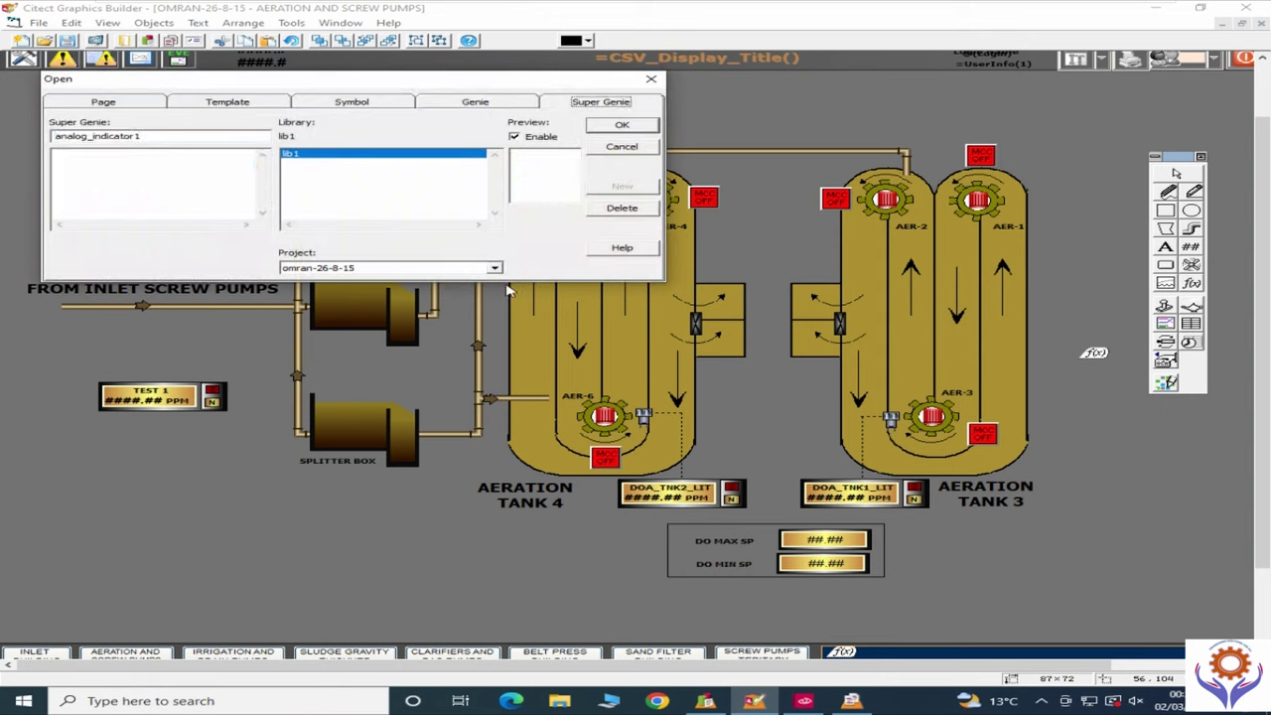
left_click(494, 267)
left_click(353, 293)
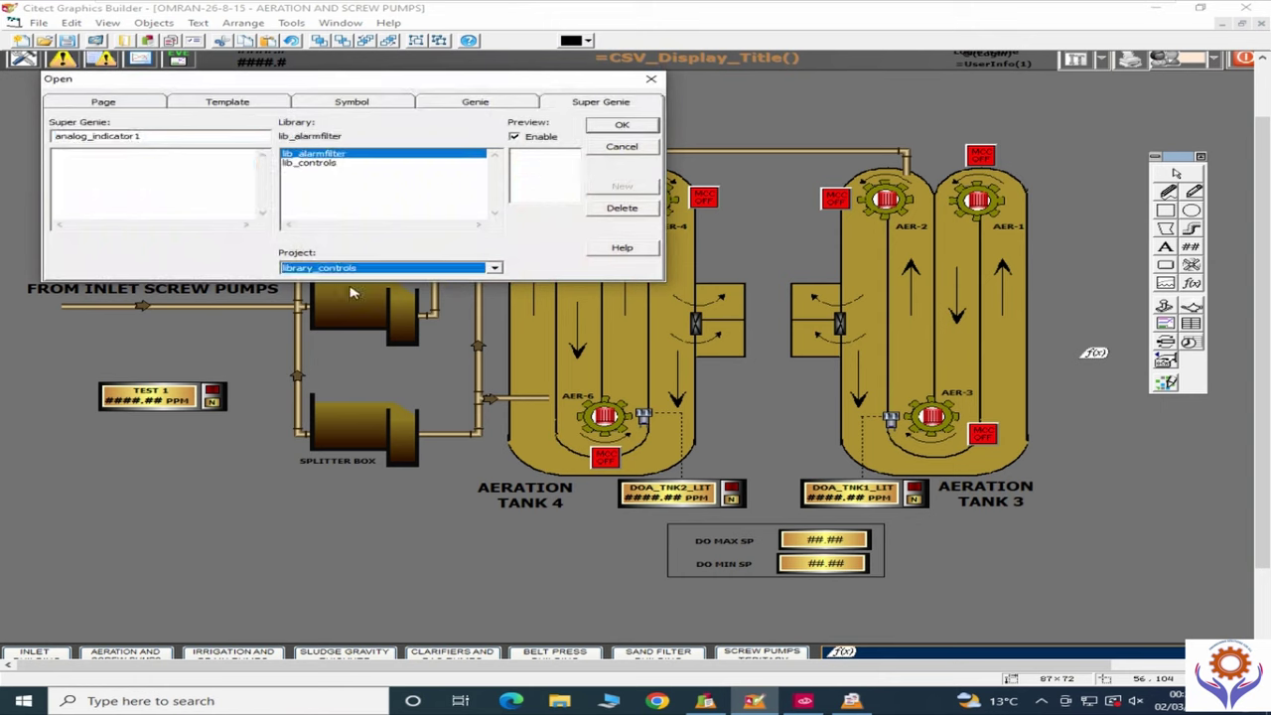
left_click(301, 167)
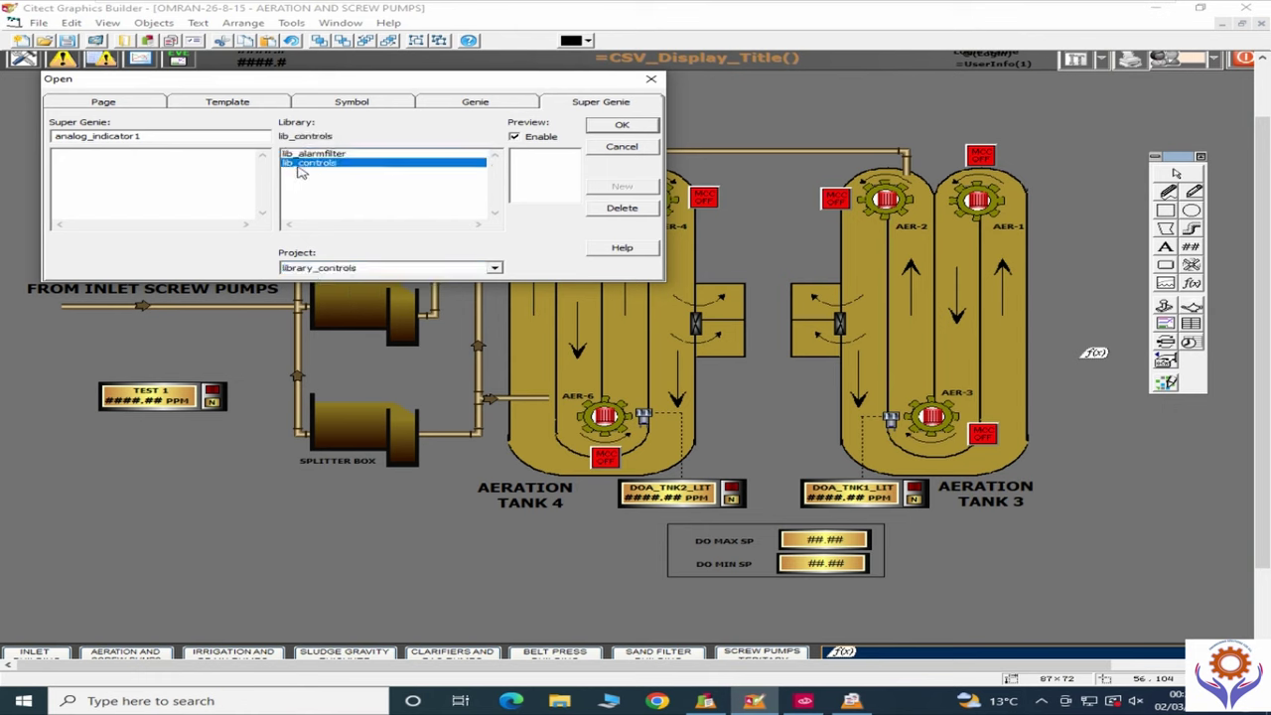
left_click(494, 267)
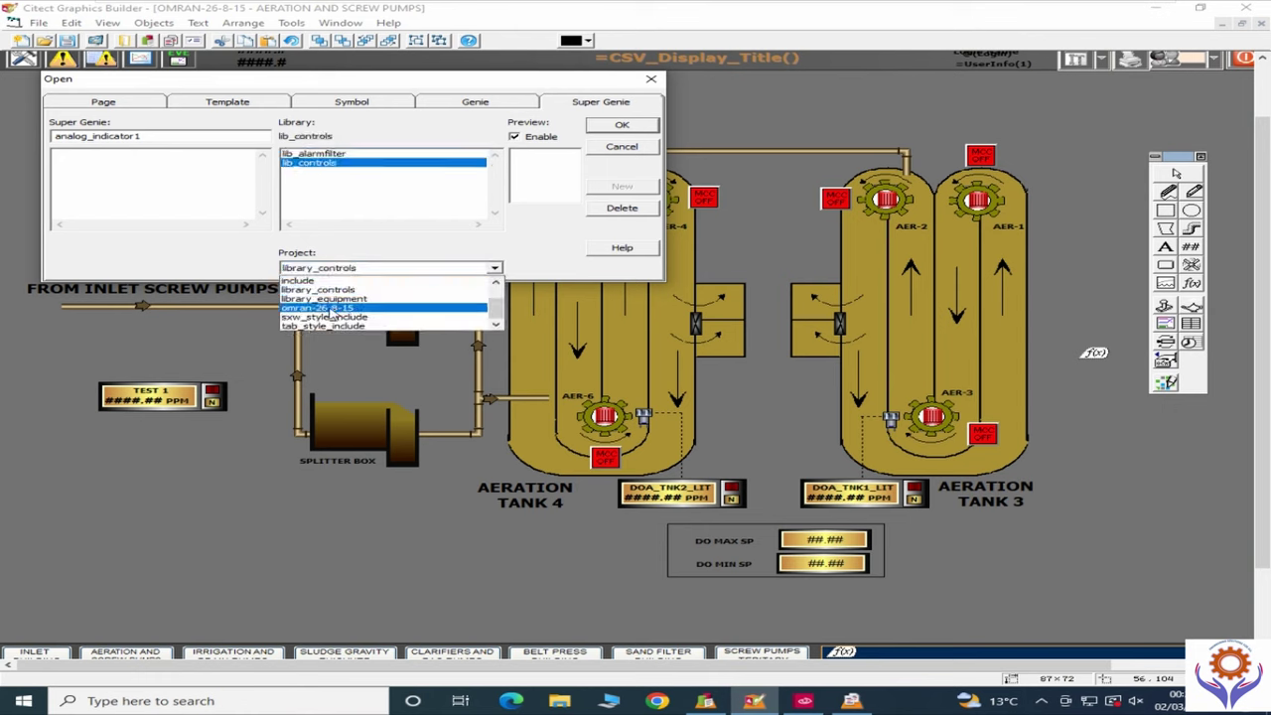
left_click(332, 310)
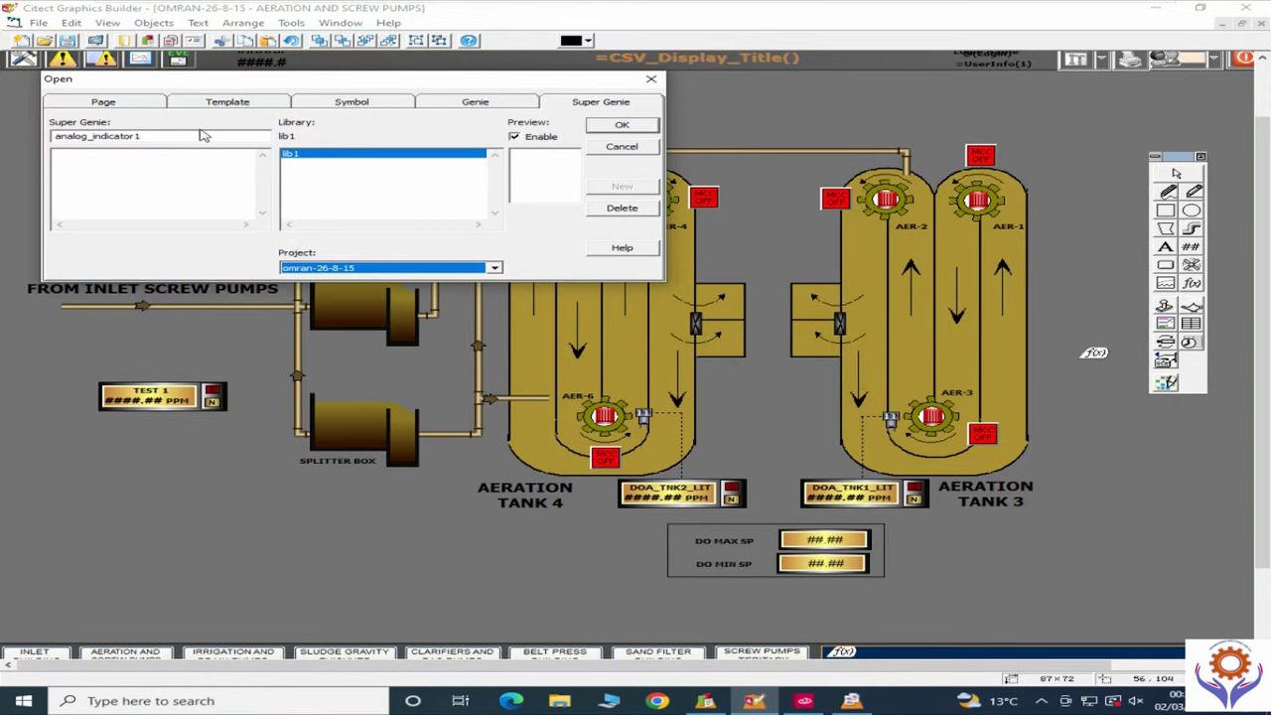
left_click(634, 154)
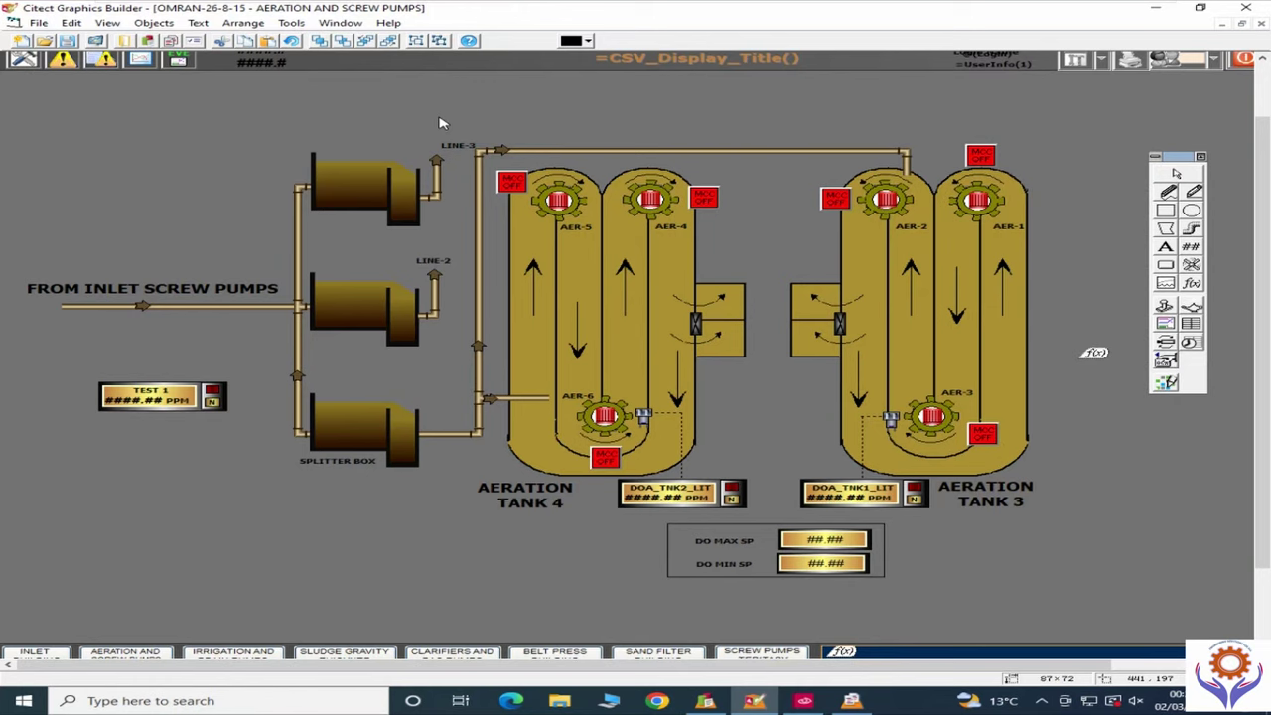
Step: View the tag and name settings of the AER-6 motor genie in Aeration Tank 4 and close them without changes
mouse_move(99, 8)
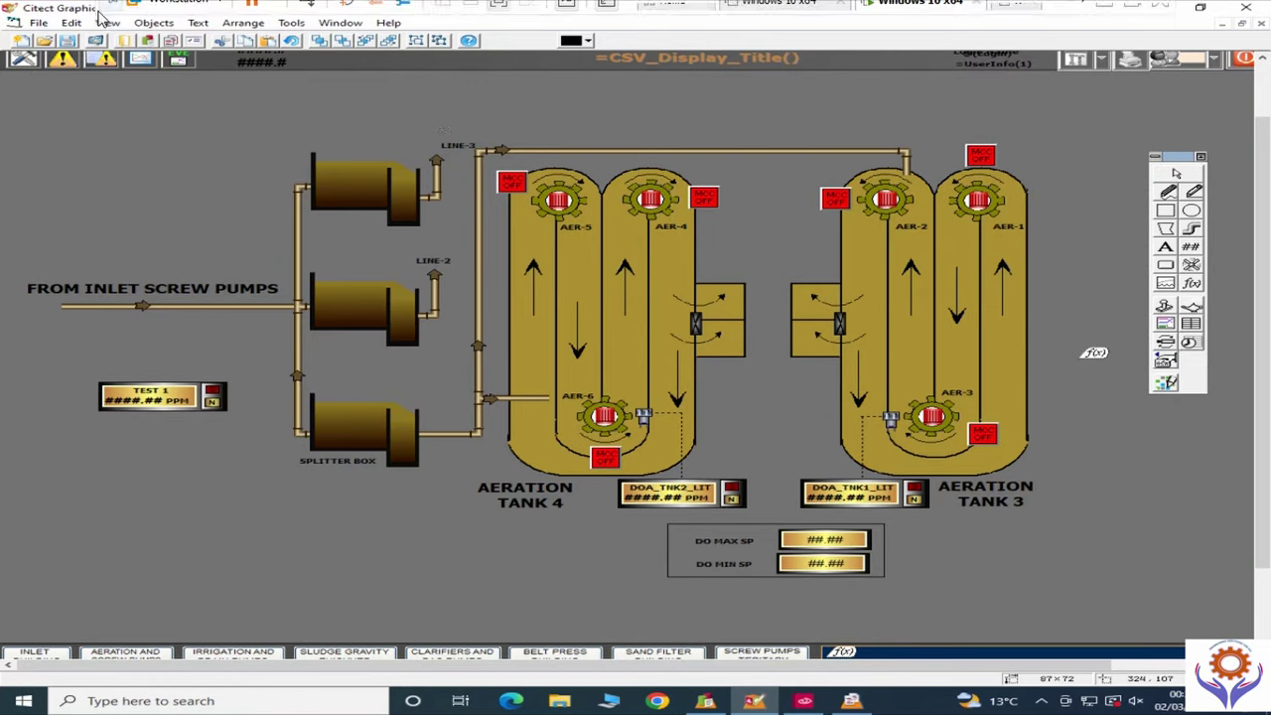
left_click(41, 24)
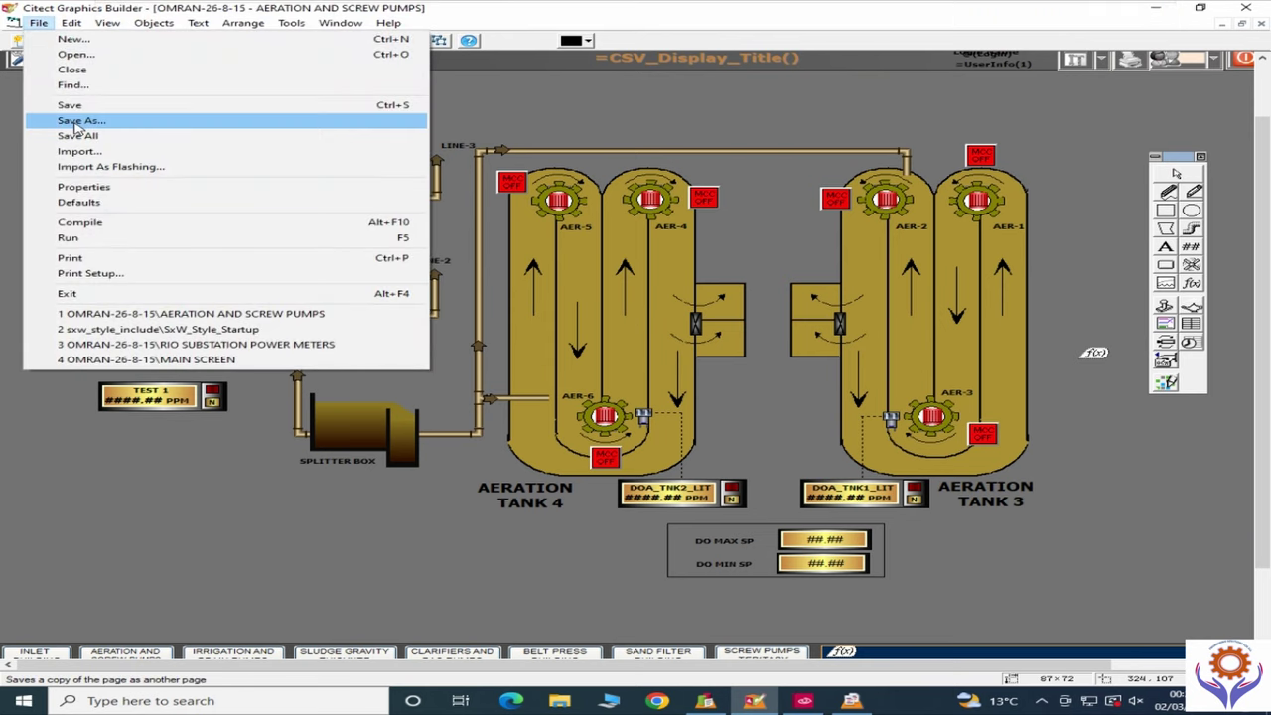
left_click(791, 255)
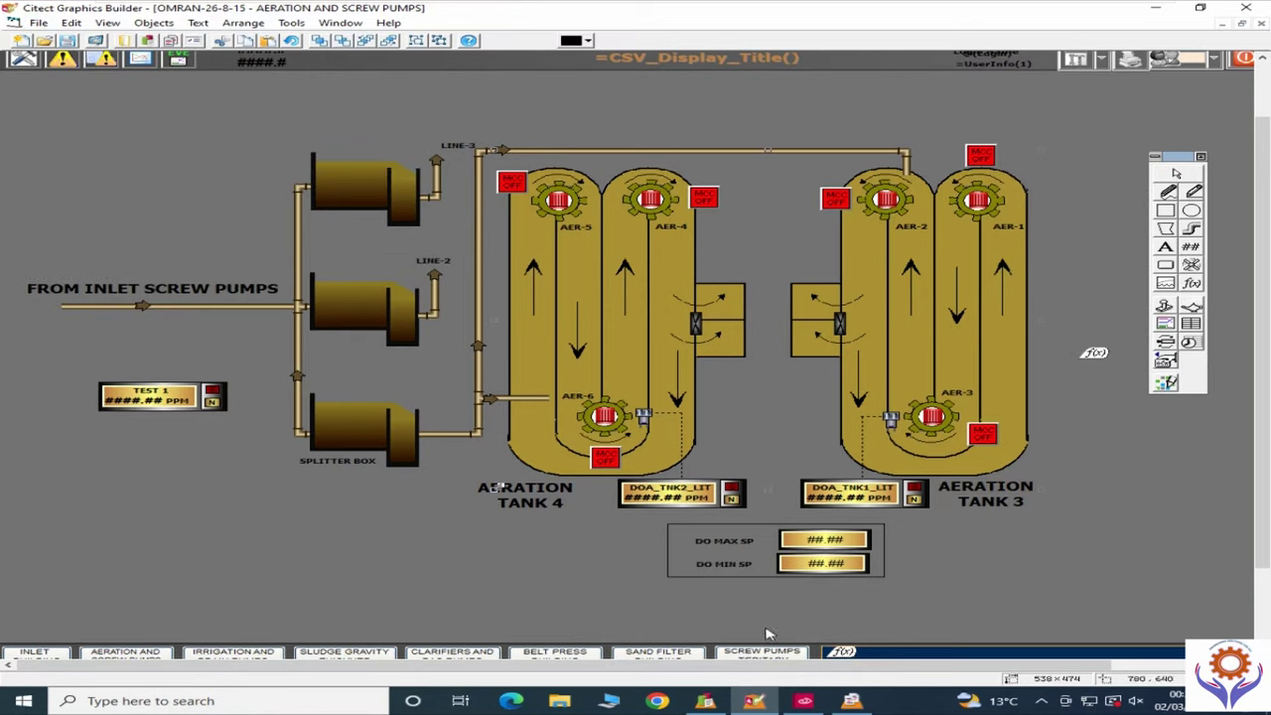
double_click(605, 416)
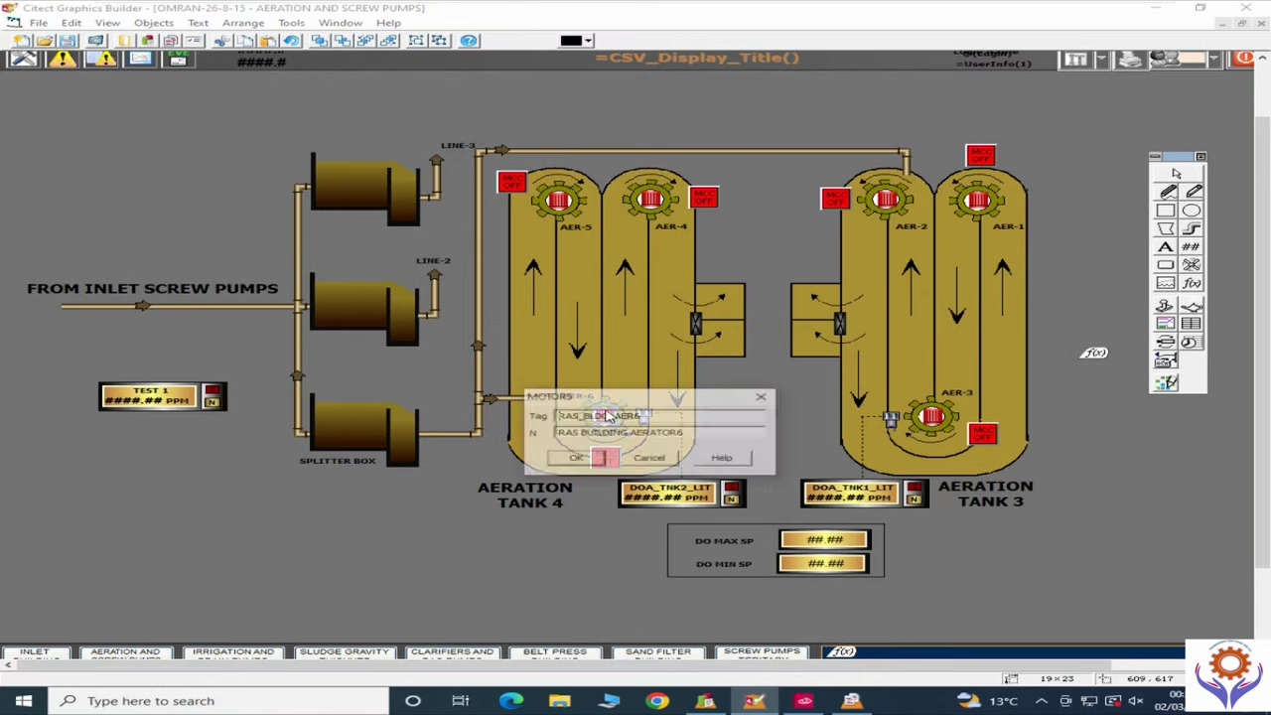
left_click(649, 458)
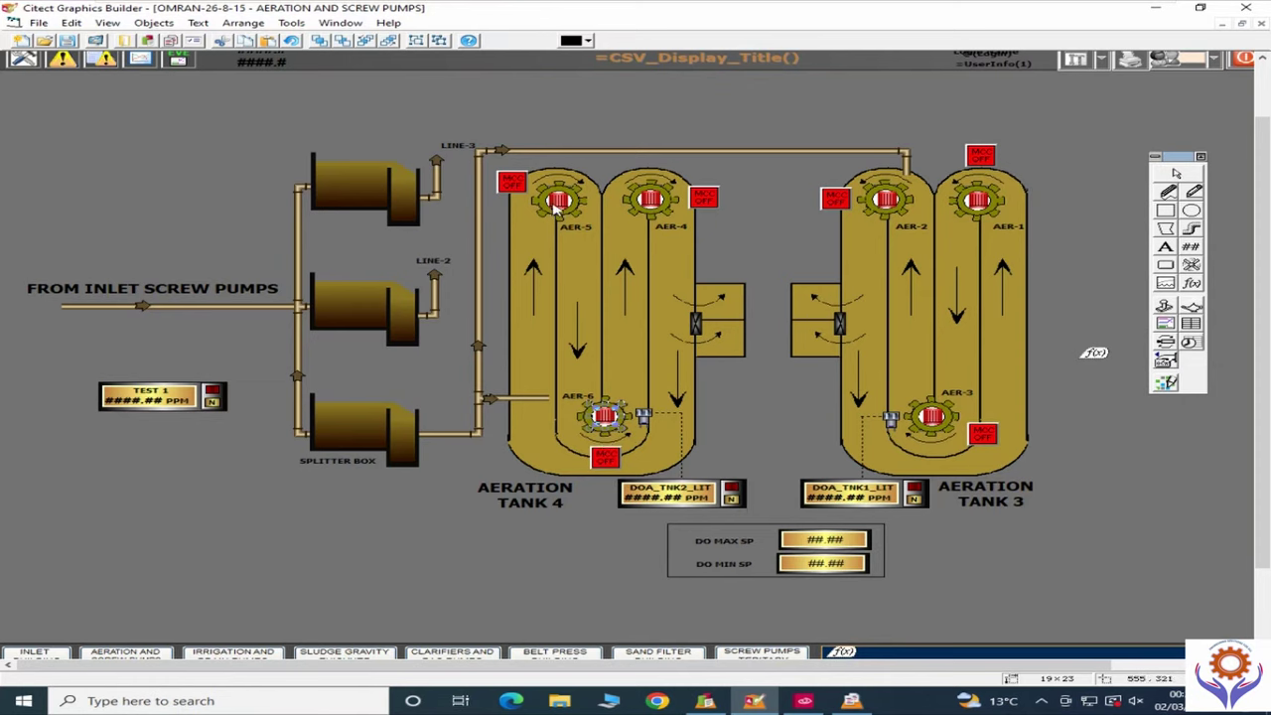
Step: Review which pages, templates, symbols, genies and super genies of omran-26-8-15 can be opened, without opening any
left_click(39, 27)
left_click(75, 54)
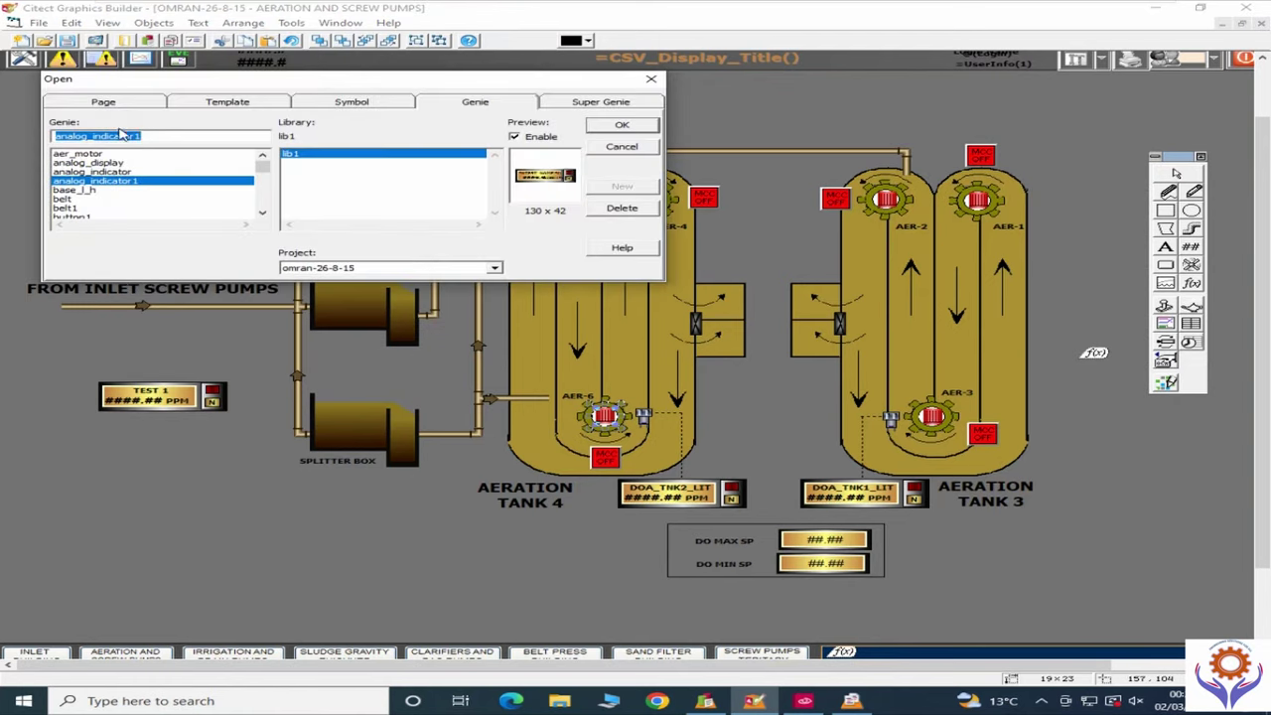
left_click(242, 107)
left_click(109, 106)
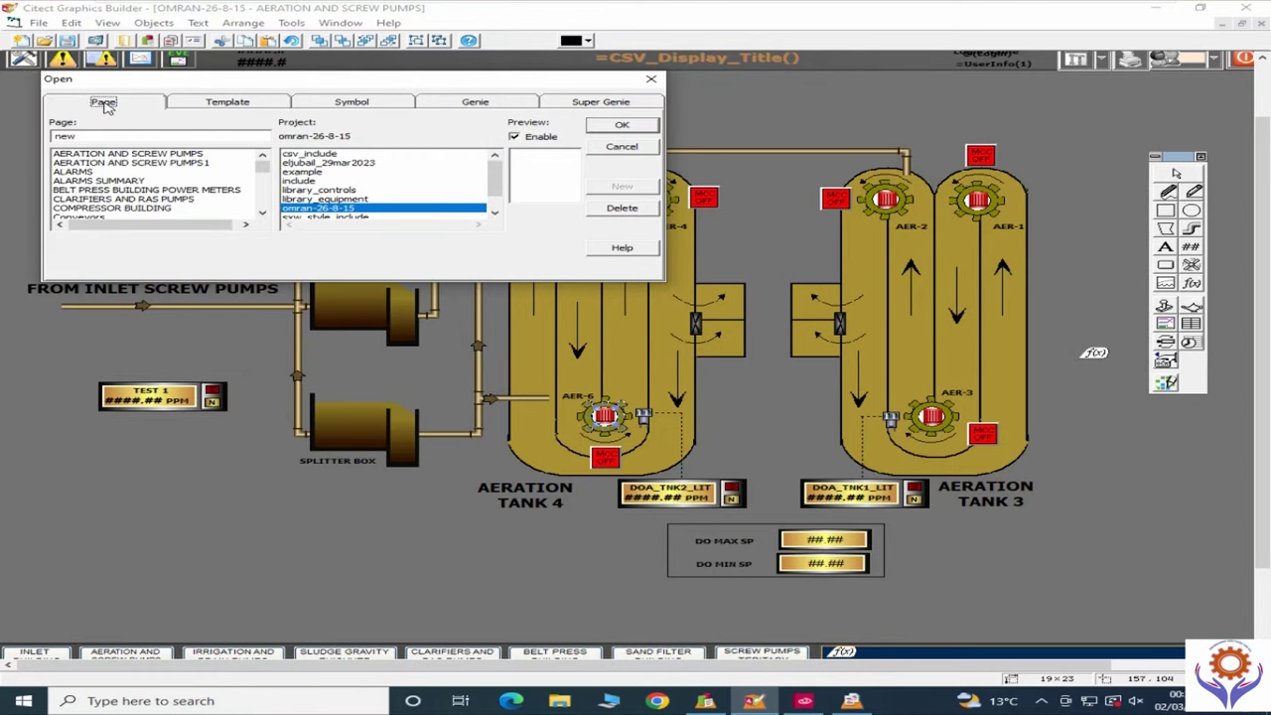
left_click(230, 105)
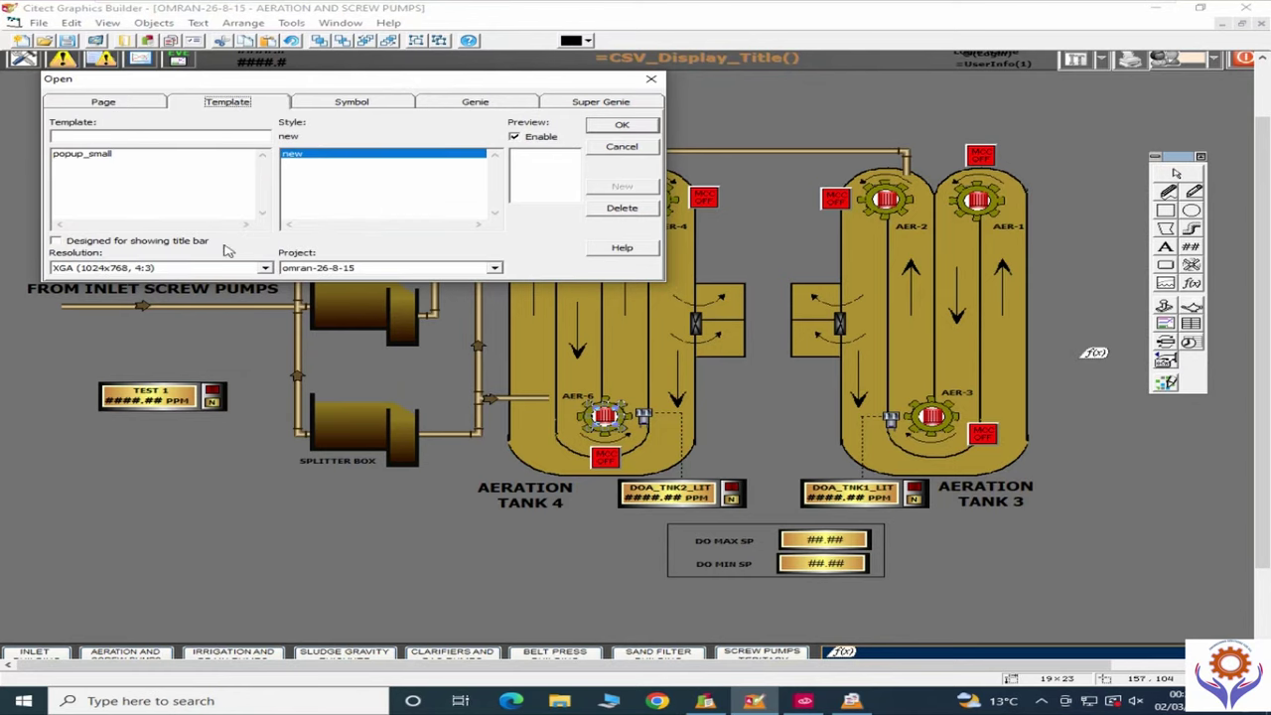
left_click(357, 102)
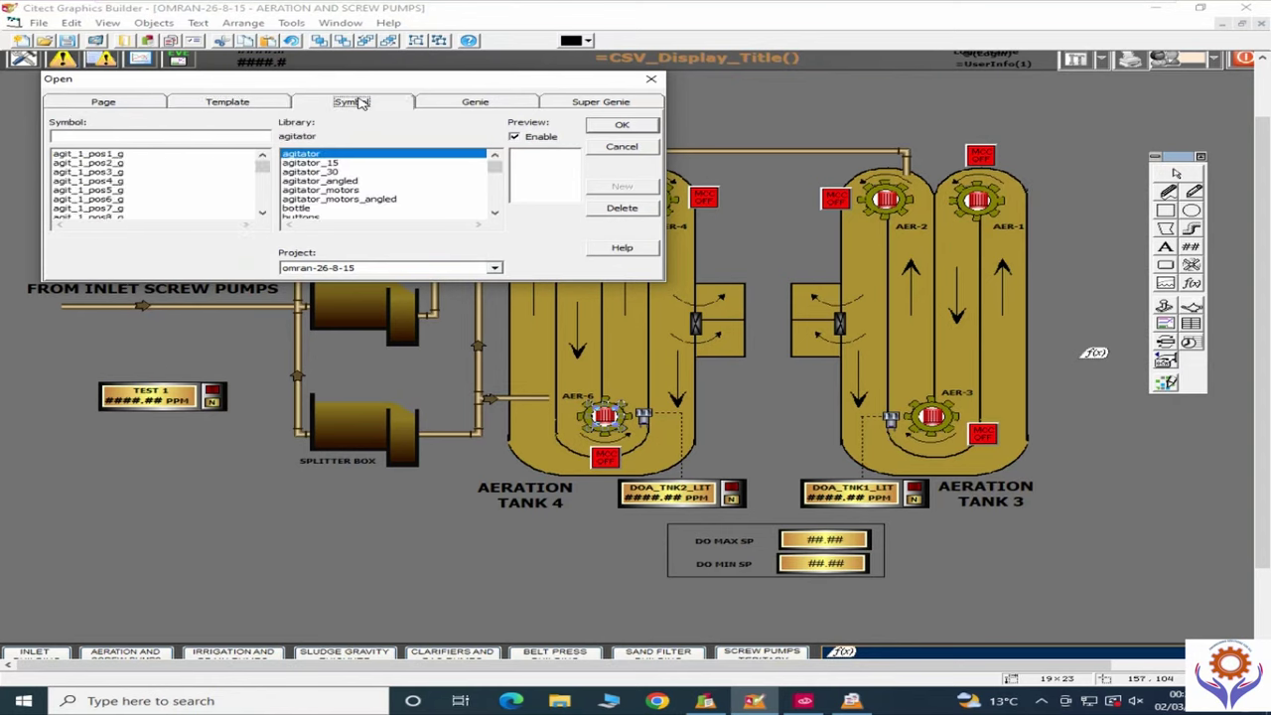
left_click(462, 109)
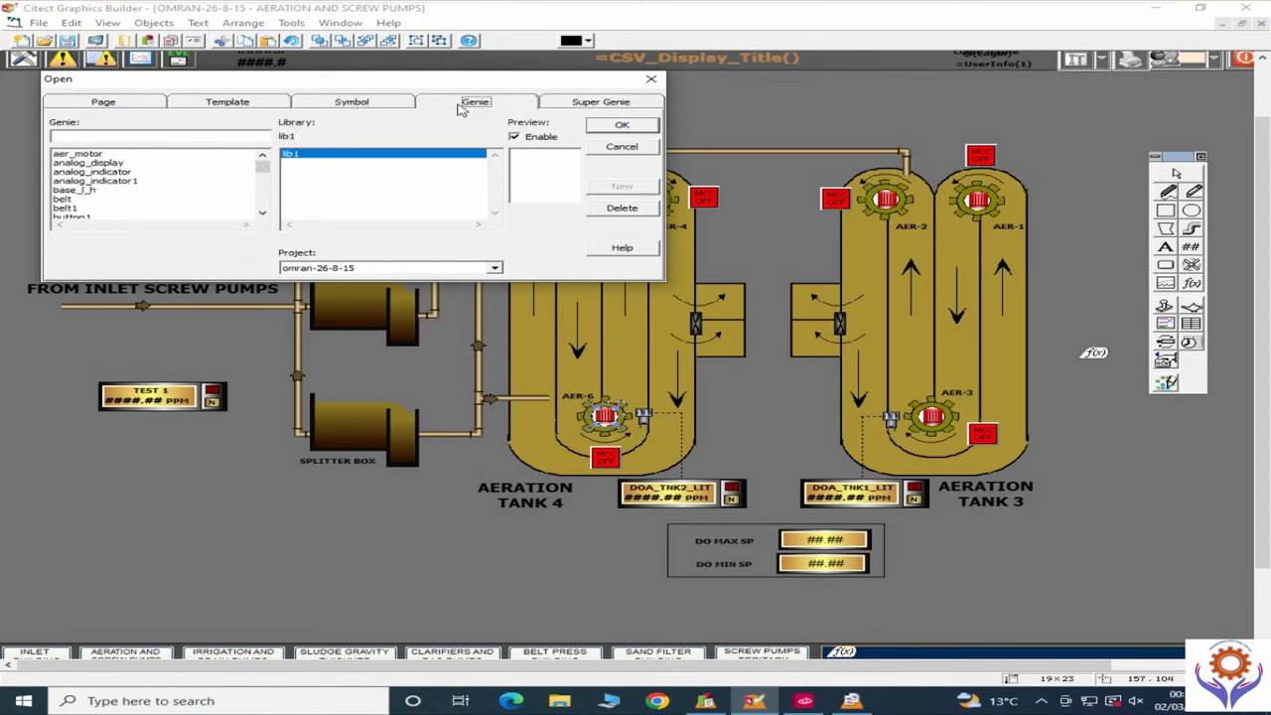
left_click(600, 105)
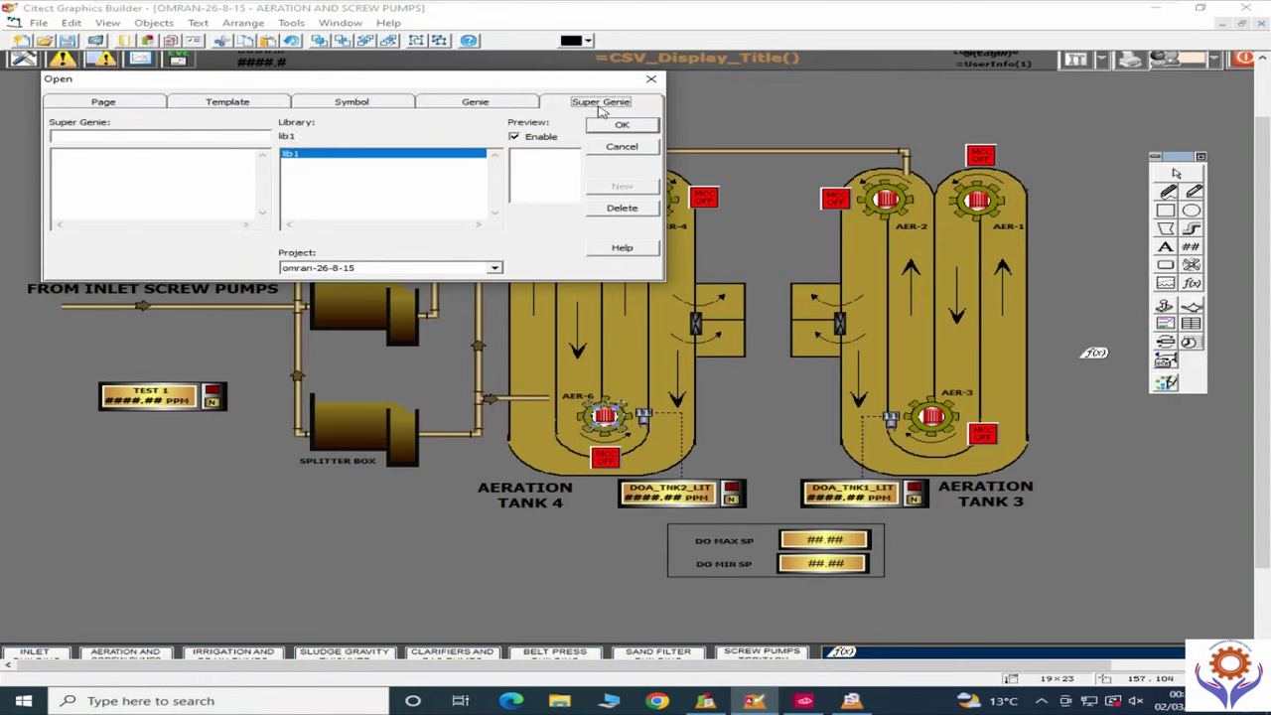
left_click(641, 148)
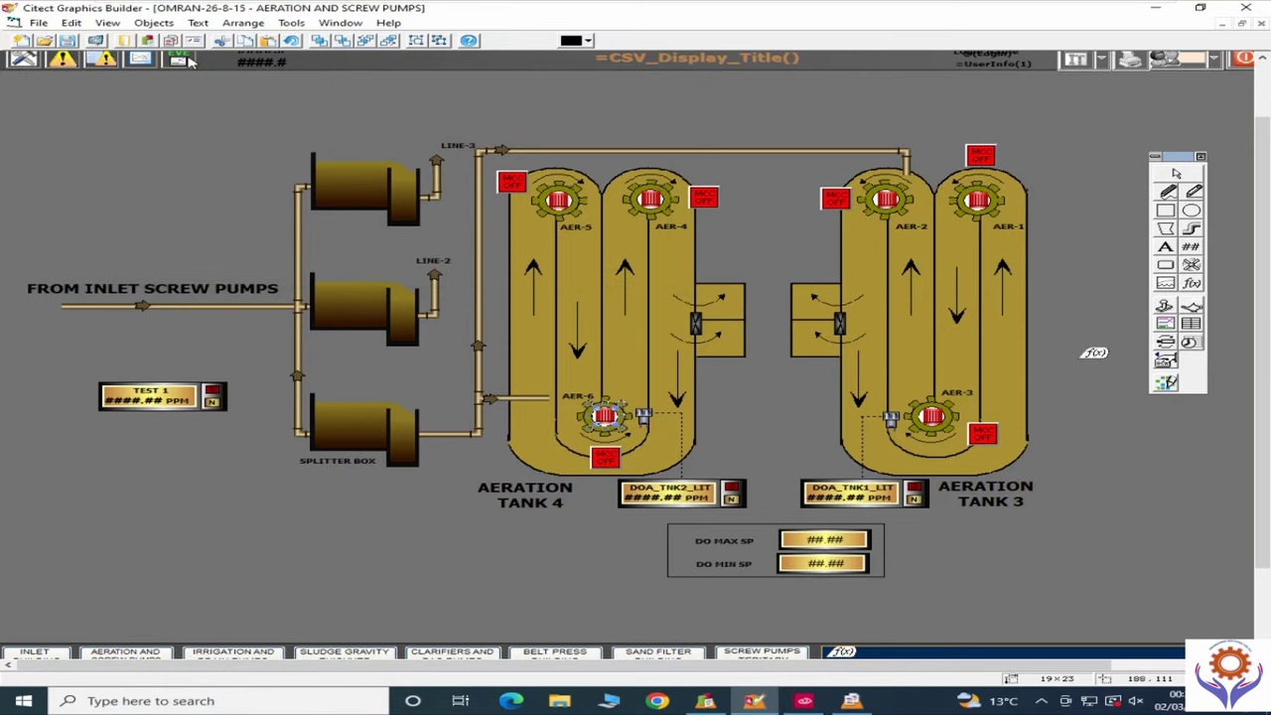
Step: Find the !VAL1 popup page in project OMRAN-26-8-15, open it to view its valve controls, and close it
left_click(40, 27)
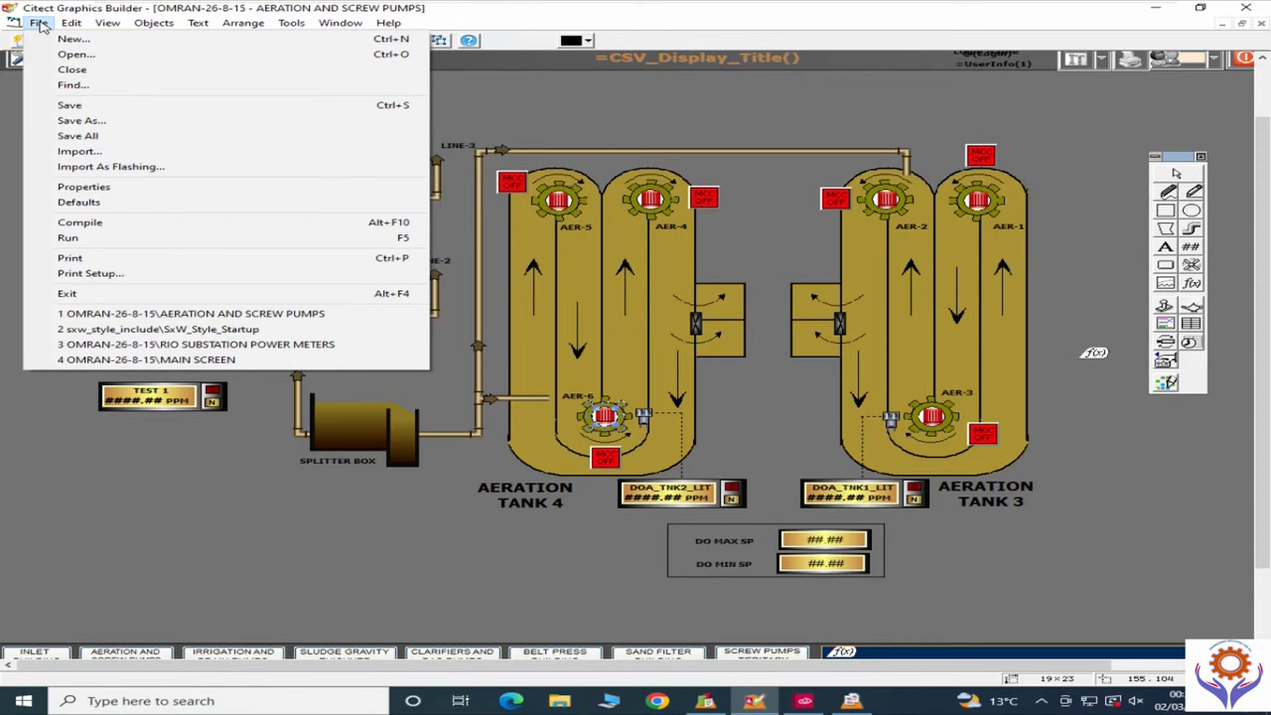
left_click(84, 87)
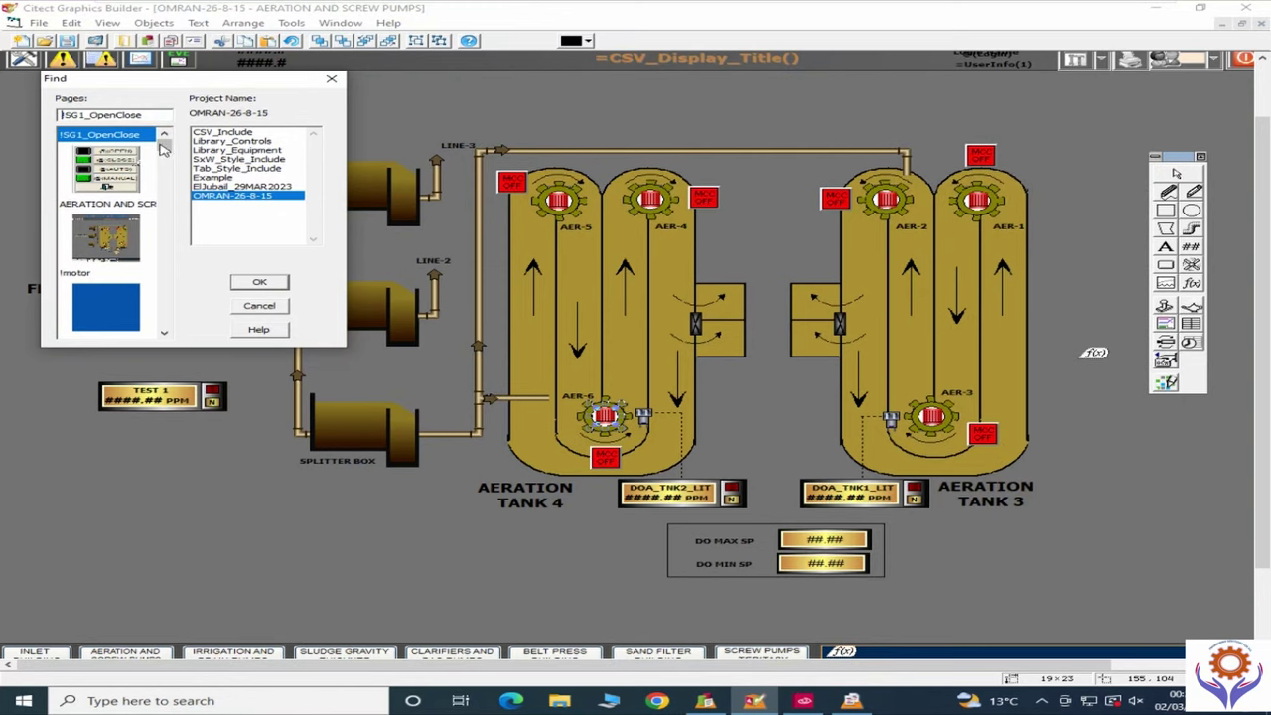
left_click_drag(164, 149, 164, 174)
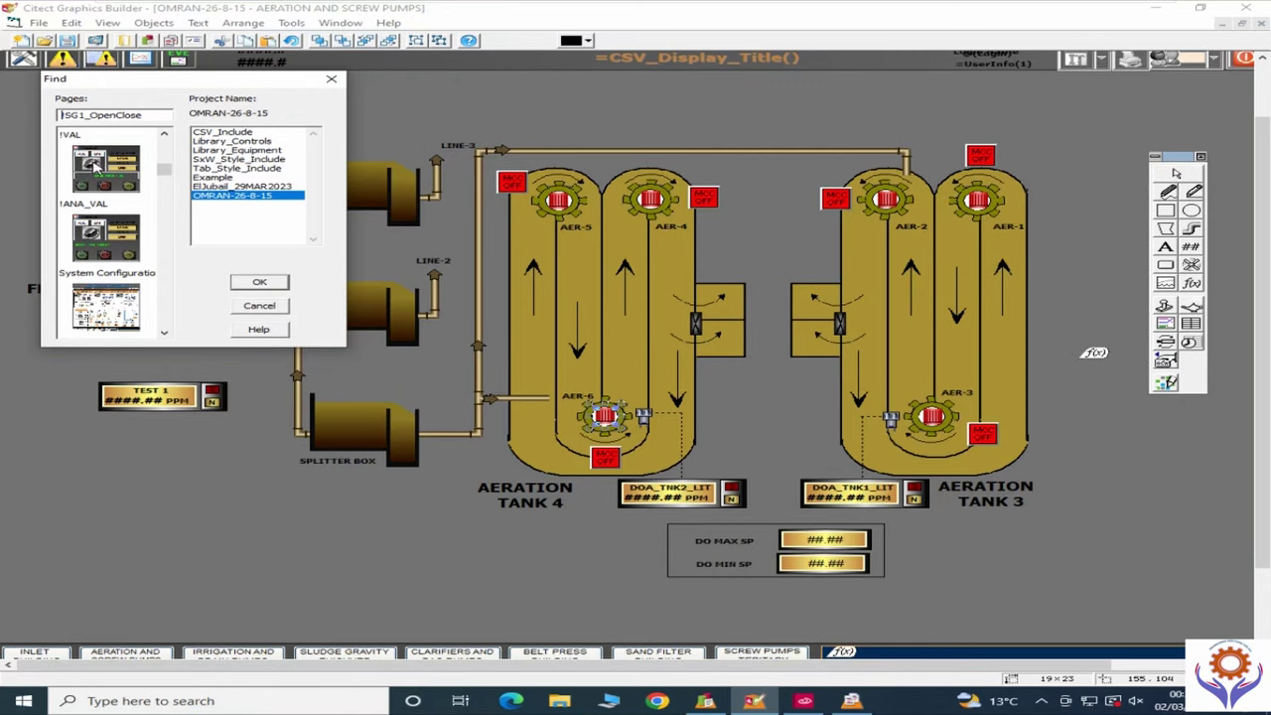
double_click(99, 171)
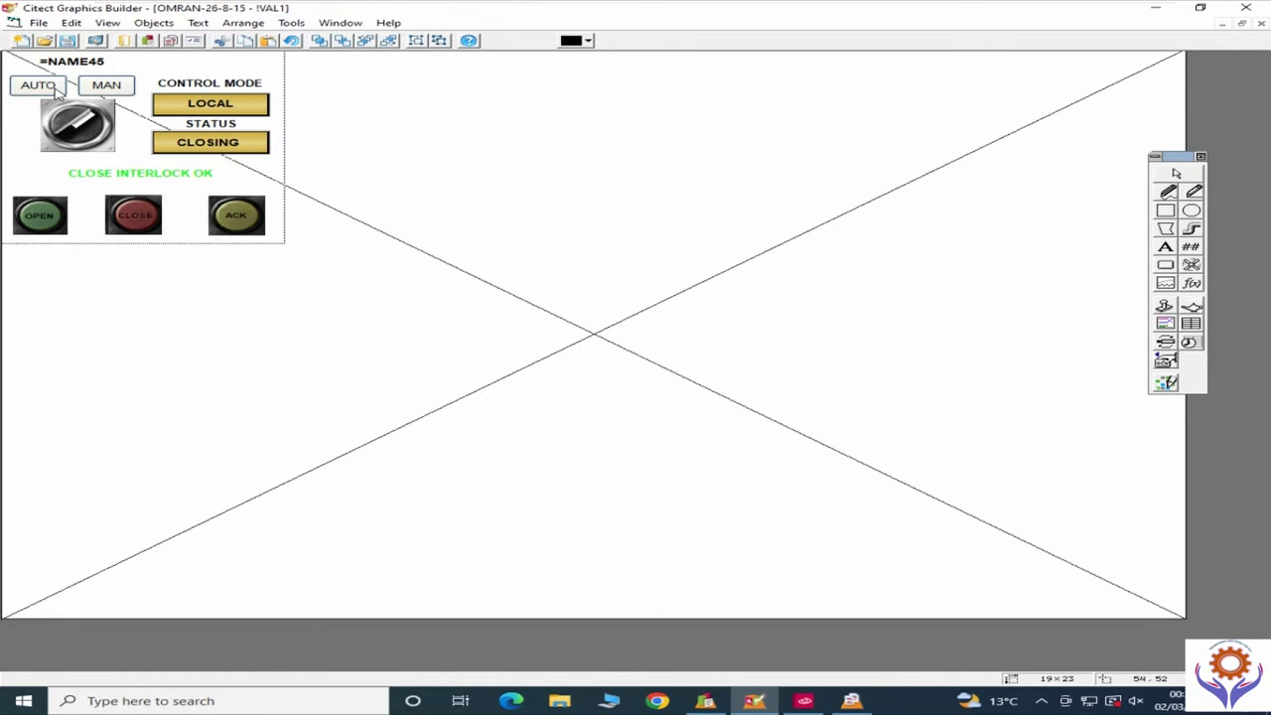
left_click(37, 23)
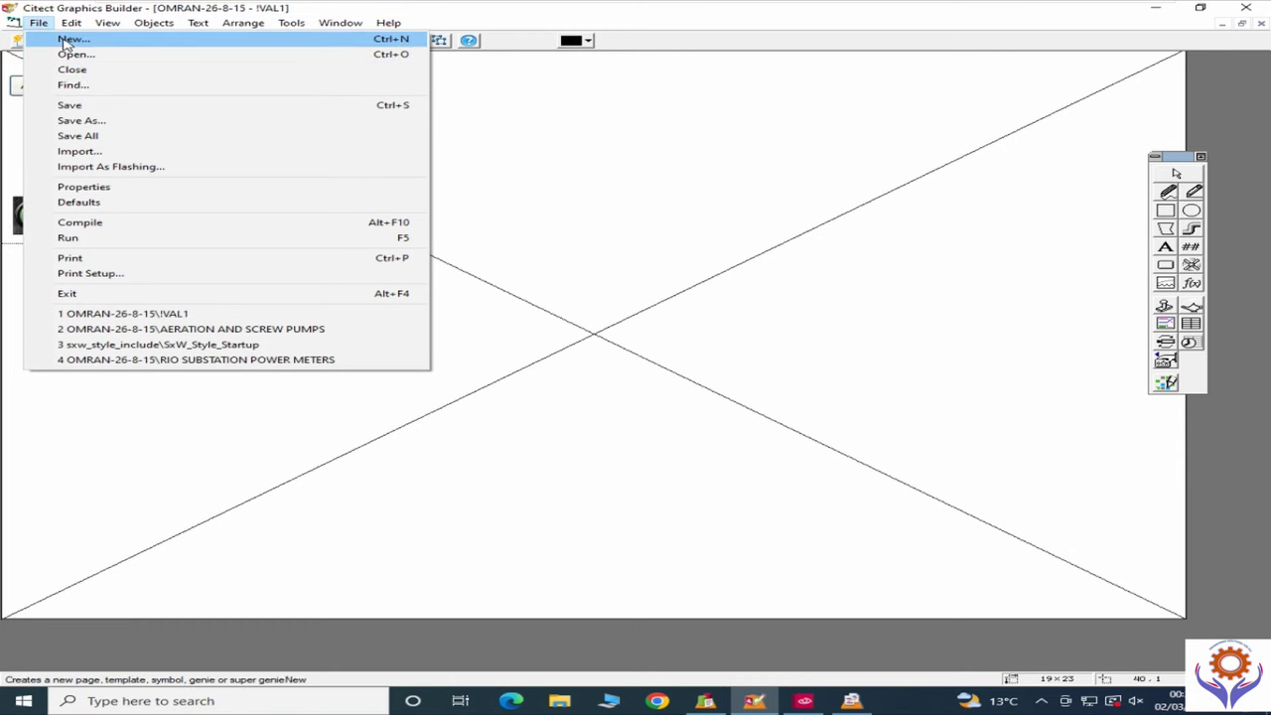
left_click(74, 70)
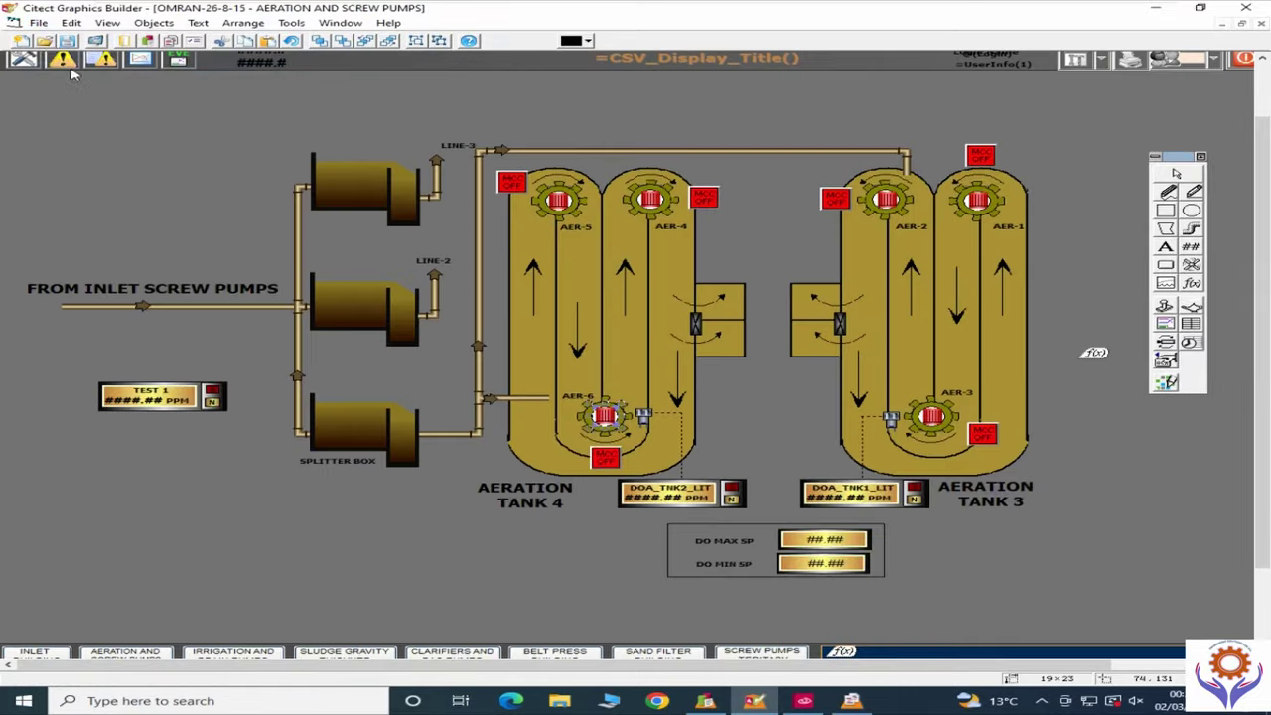
Step: Find and open the !PUMP_POPUP_3 page of OMRAN-26-8-15 and select its AUTO, OFF and MAN control group
left_click(38, 23)
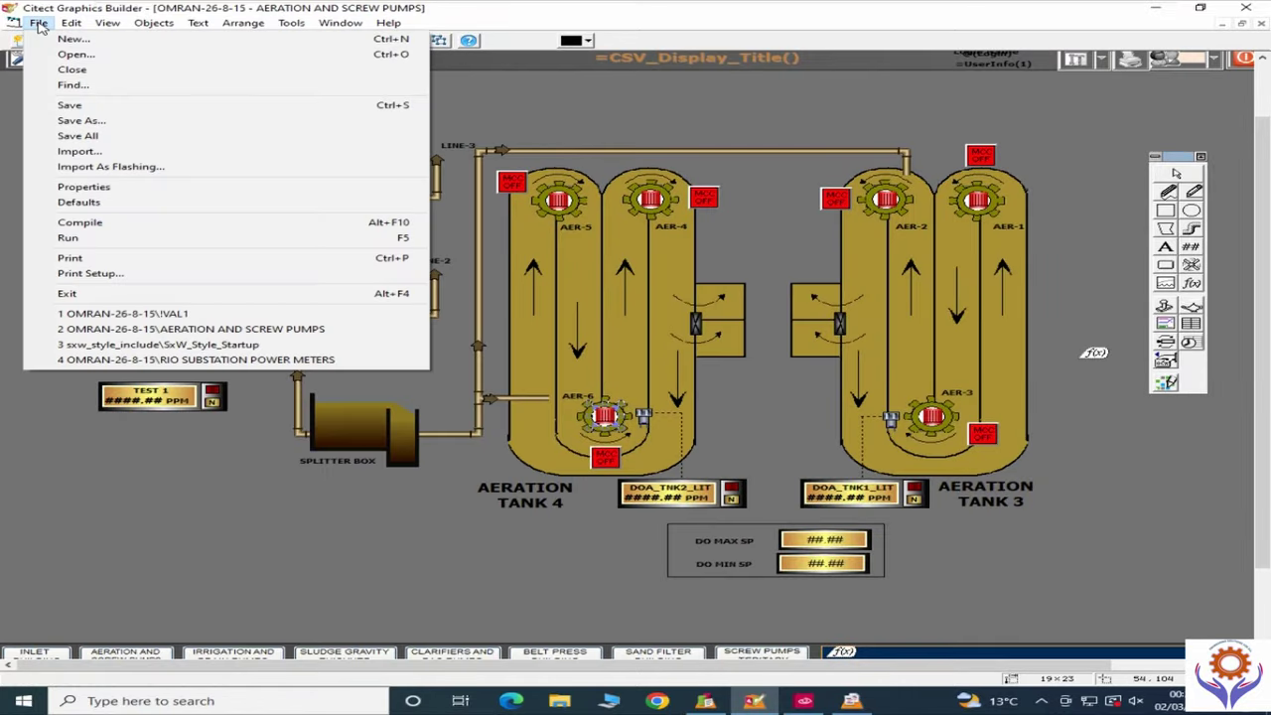
left_click(68, 88)
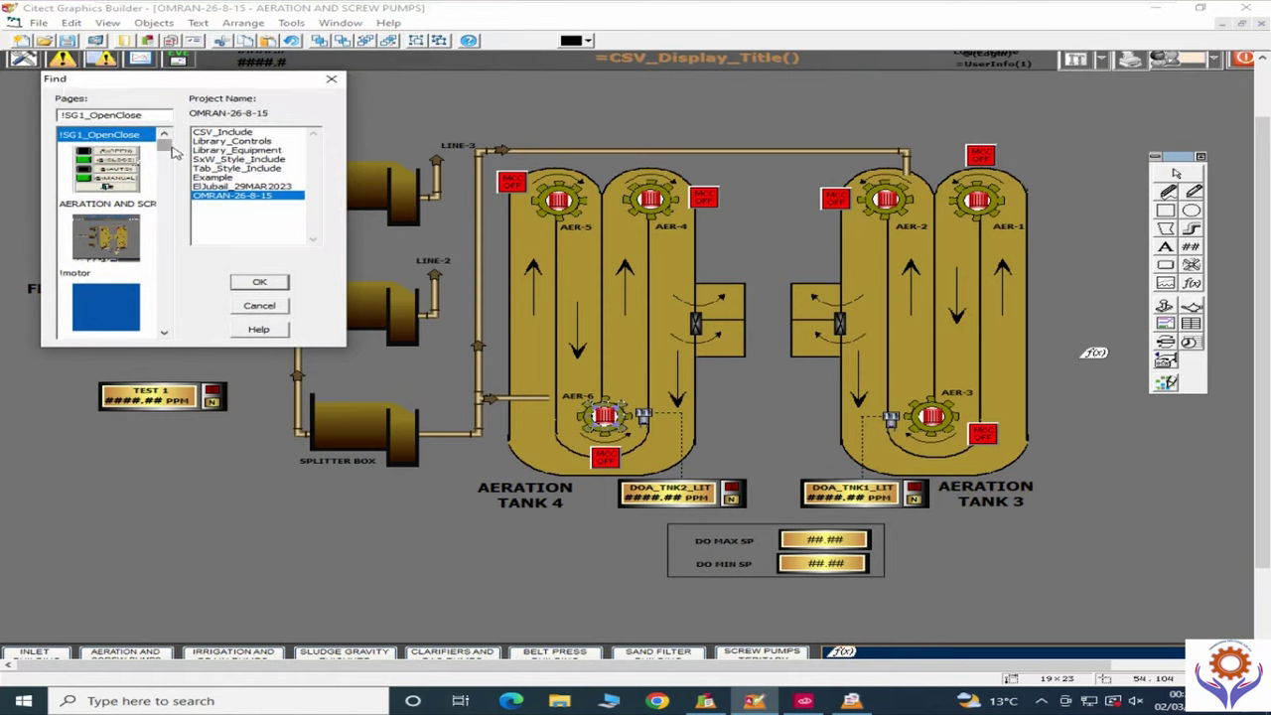
left_click_drag(165, 149, 162, 234)
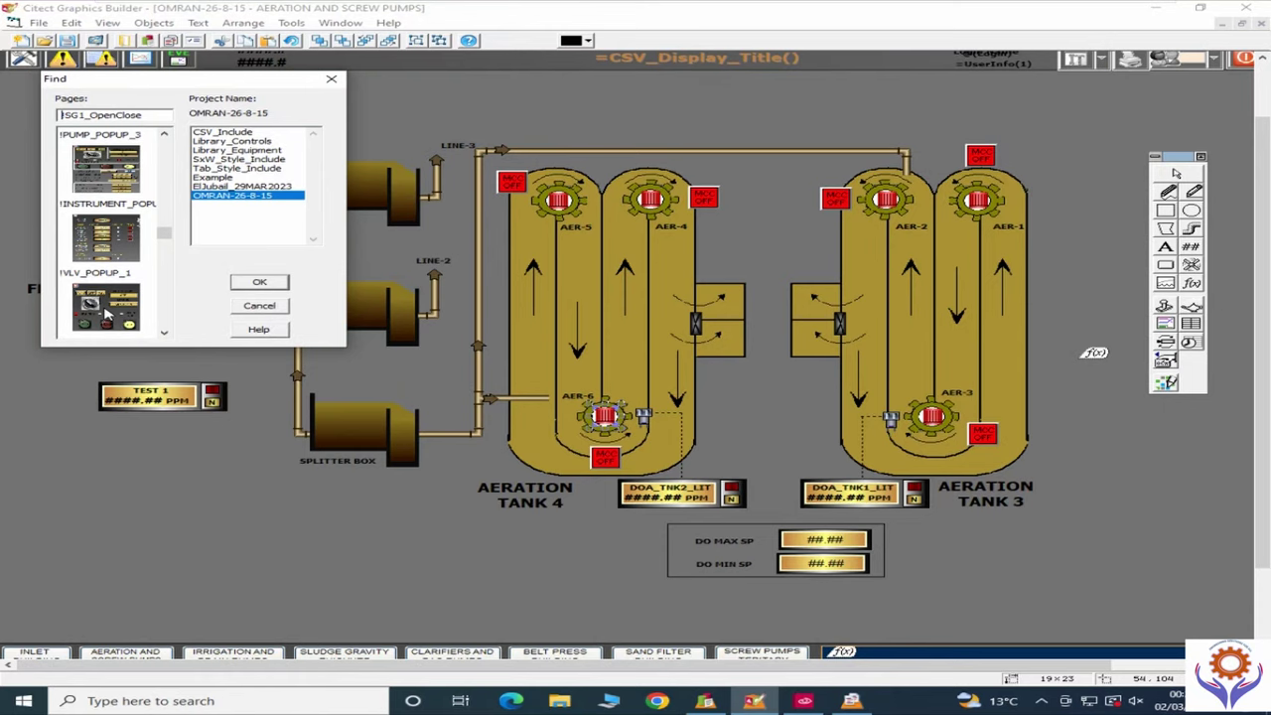
double_click(122, 176)
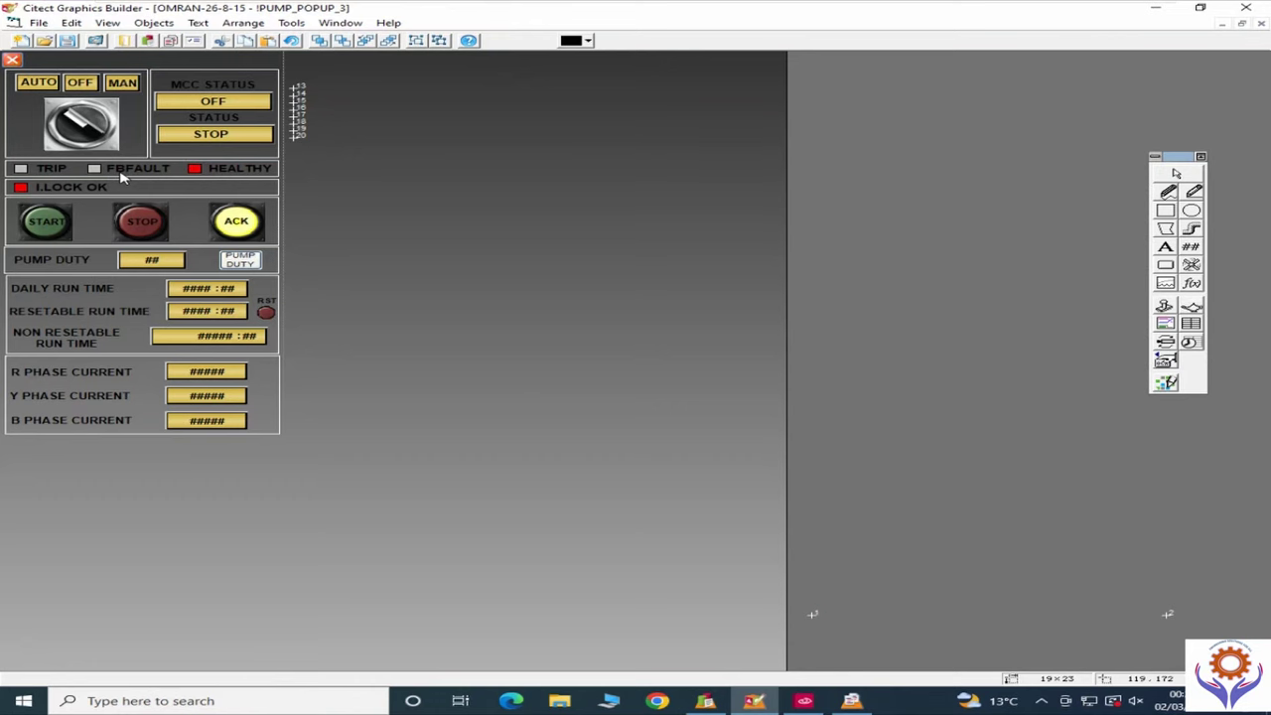
left_click(60, 83)
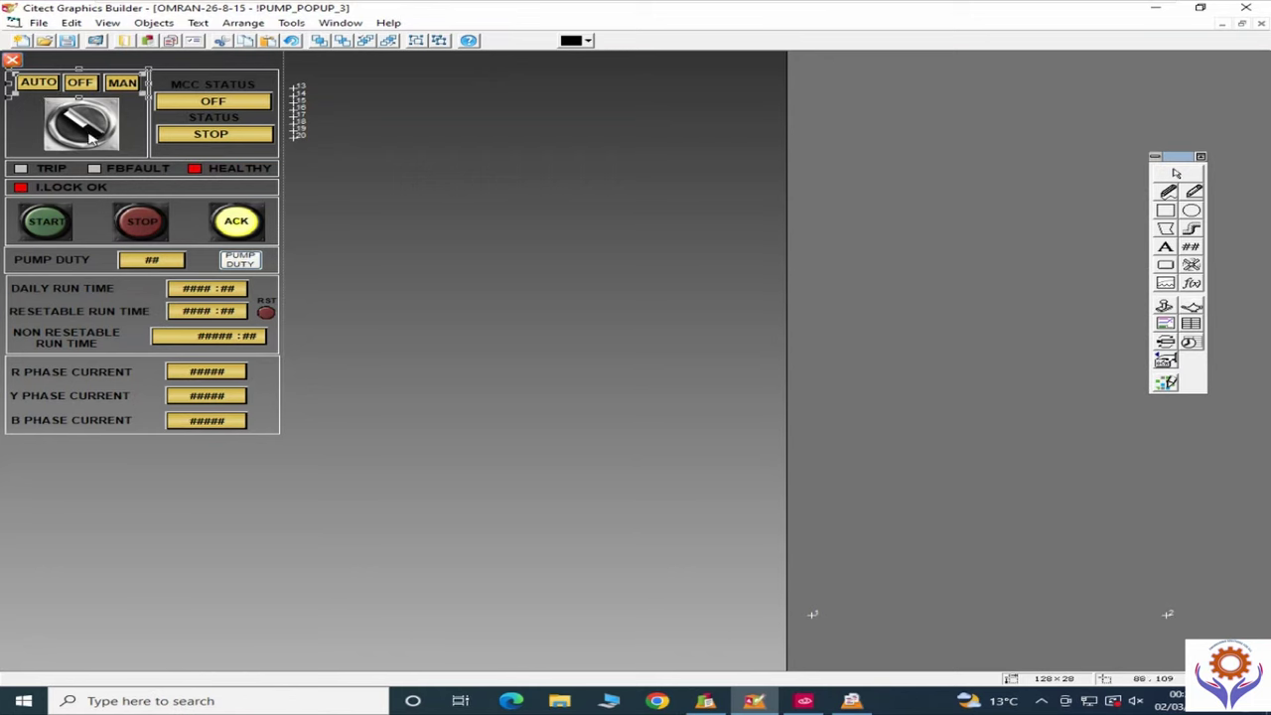
Step: View the group properties of the START button on the pump popup page and close them without changes
left_click(32, 231)
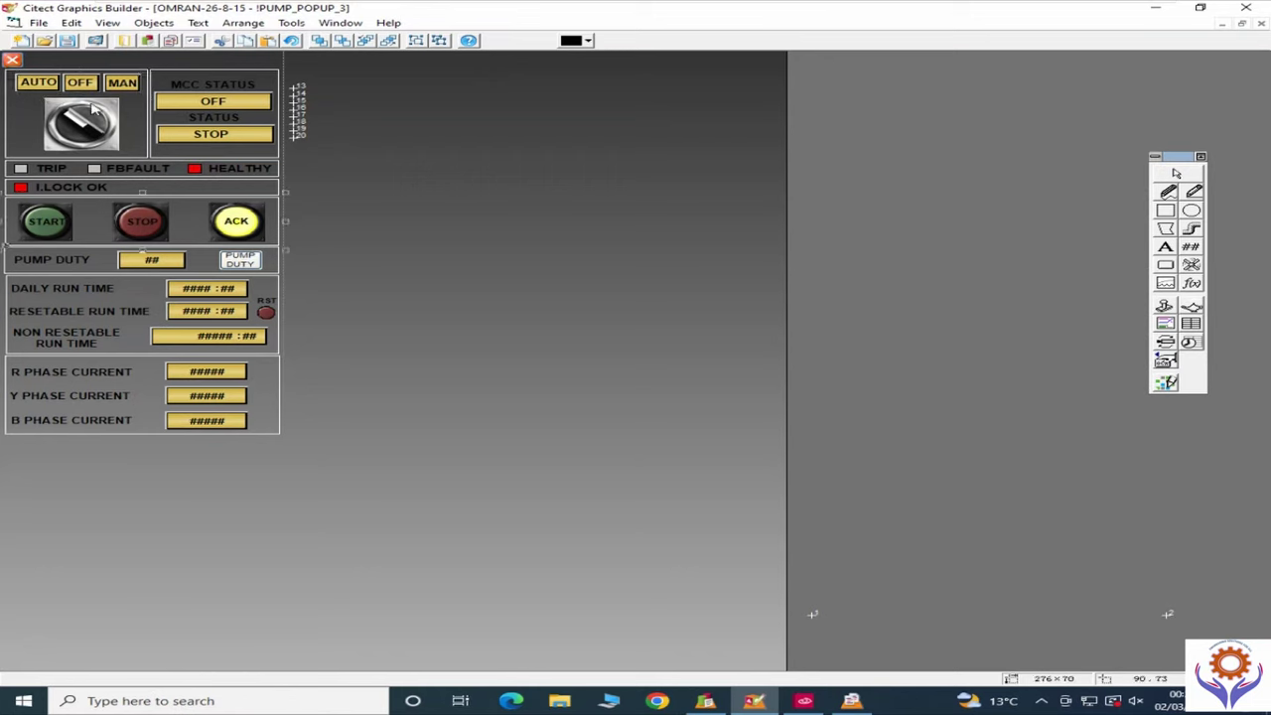
left_click(38, 22)
left_click(496, 277)
double_click(47, 216)
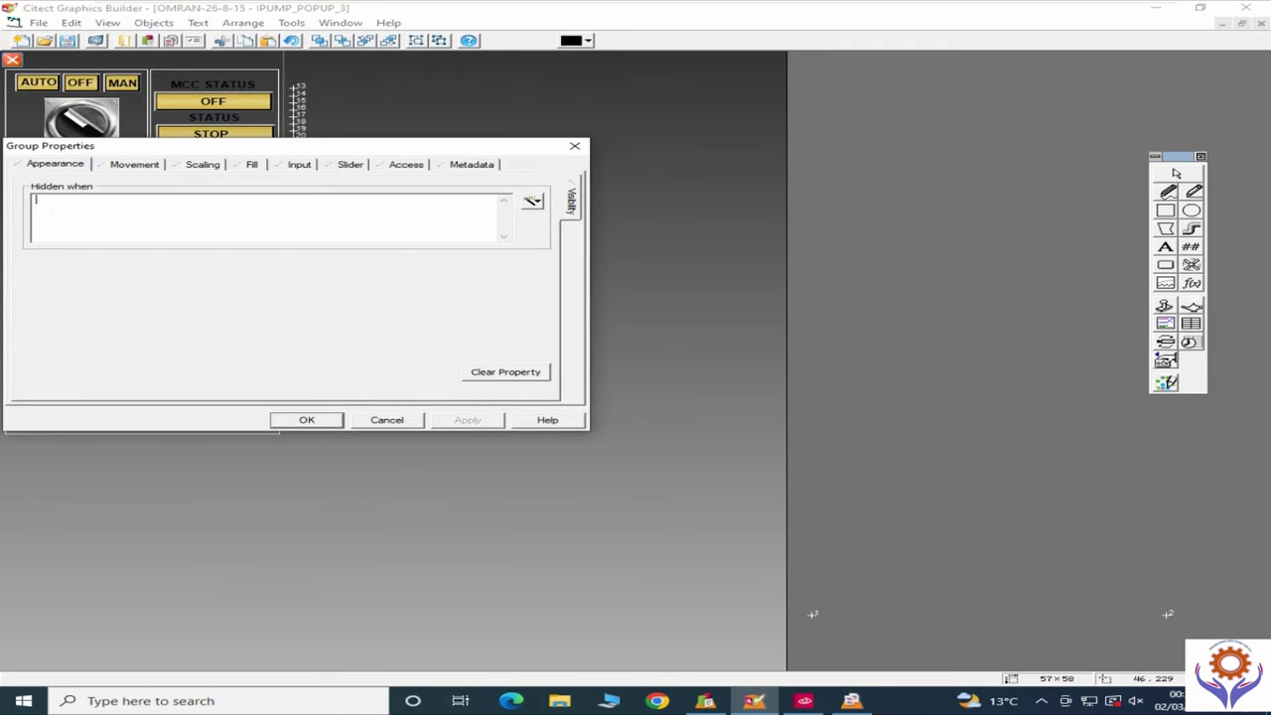
left_click(361, 423)
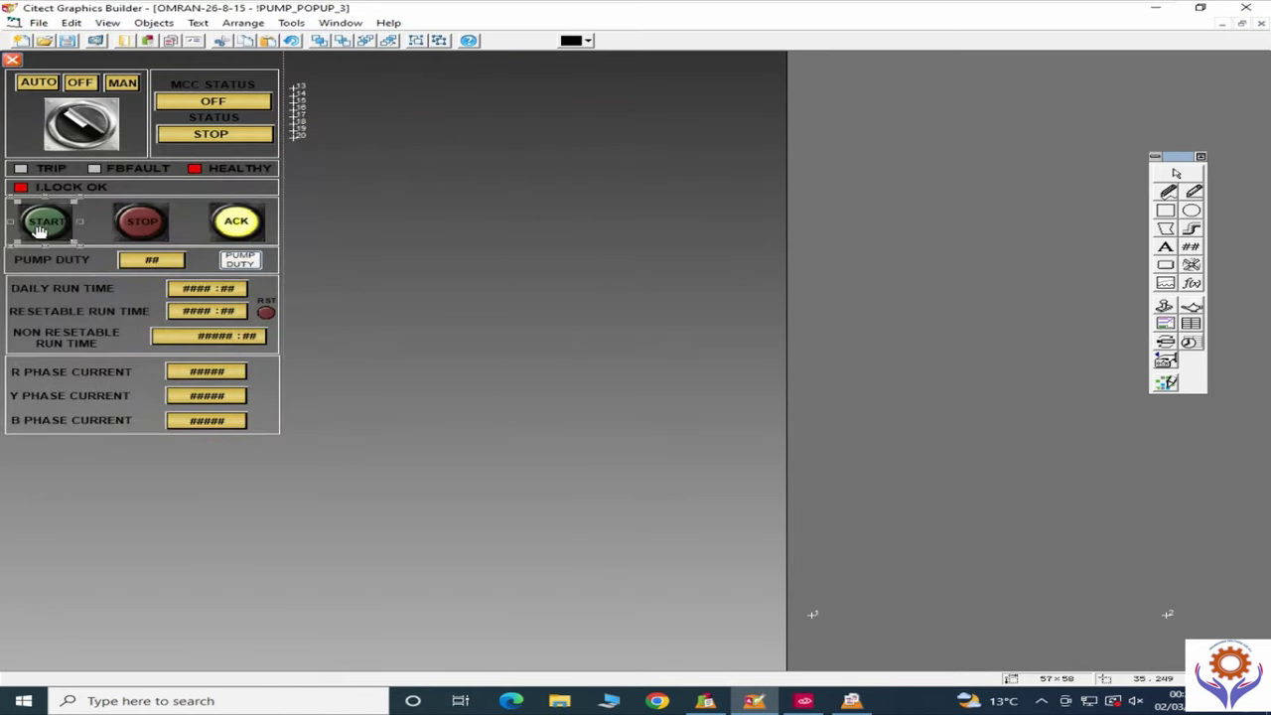
Step: Move the START button onto the STOP button and inspect the state texts of the MCC STATUS value without changing them
left_click_drag(39, 233, 134, 220)
double_click(219, 105)
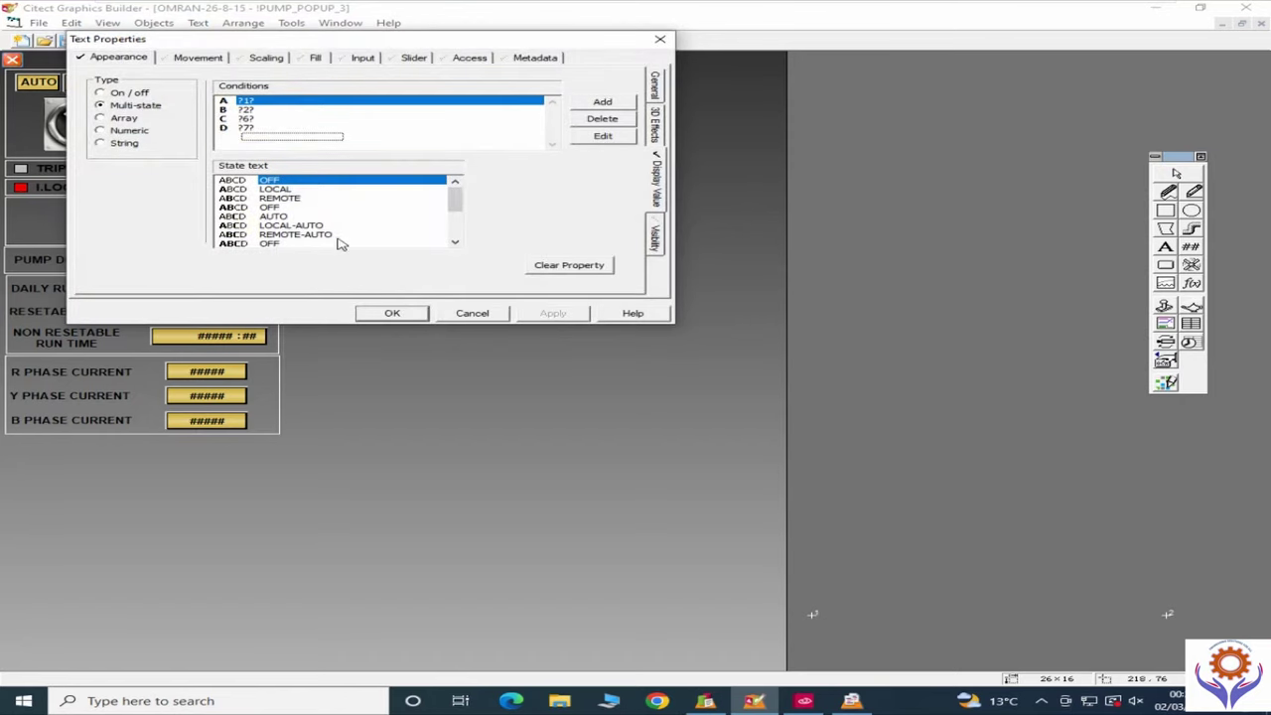
left_click(278, 190)
left_click(278, 198)
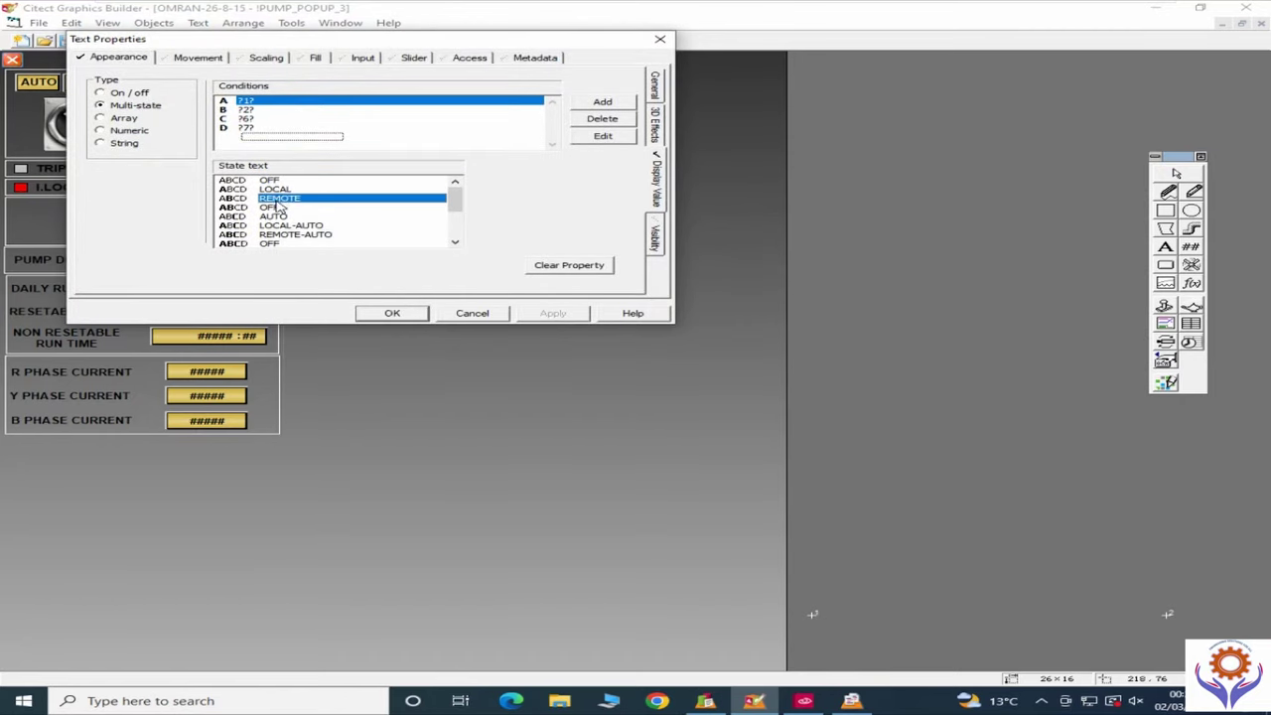
left_click(279, 216)
left_click(474, 313)
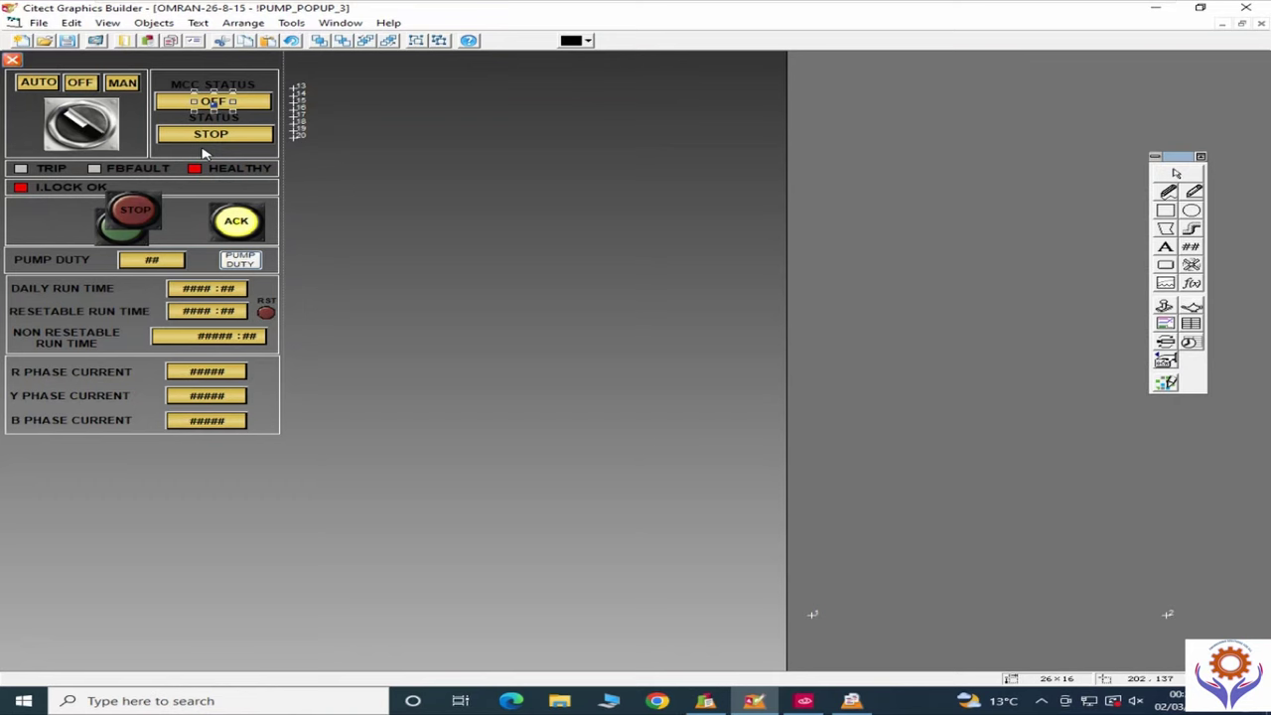
Step: Move the STOP button to the START button's original place and view its group properties without changing them
left_click_drag(139, 215, 47, 226)
left_click(129, 226)
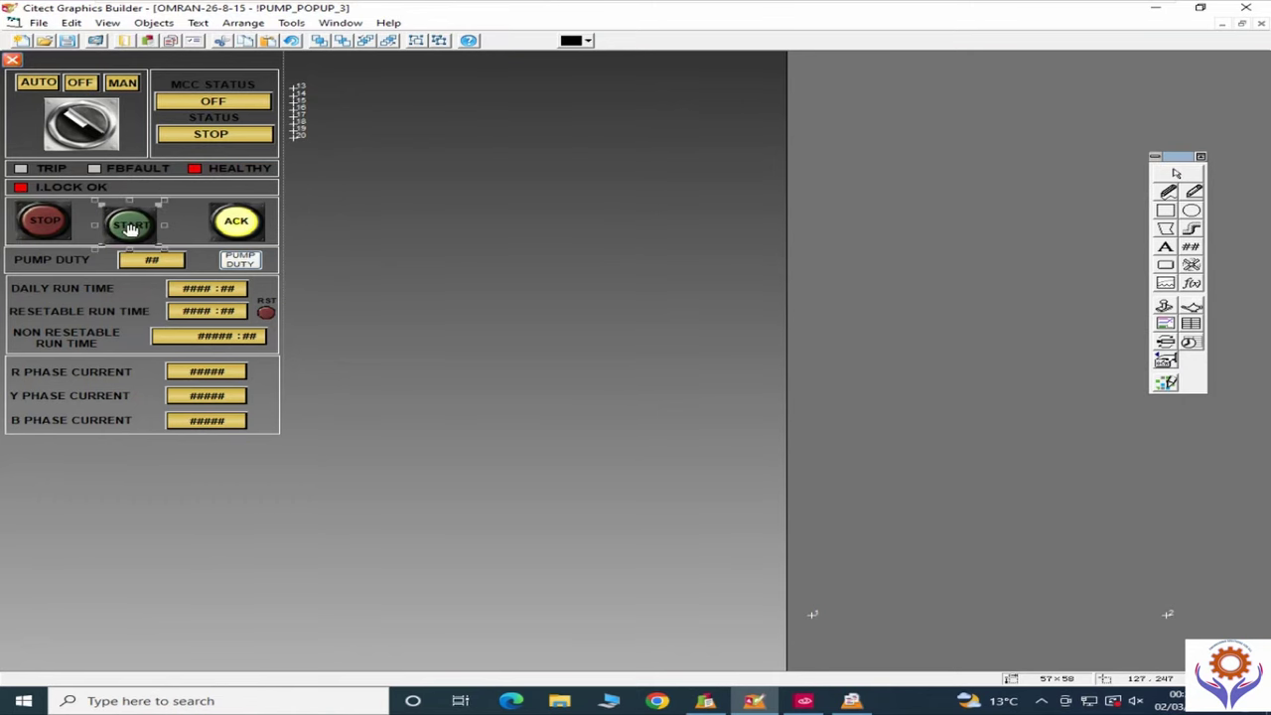
double_click(129, 227)
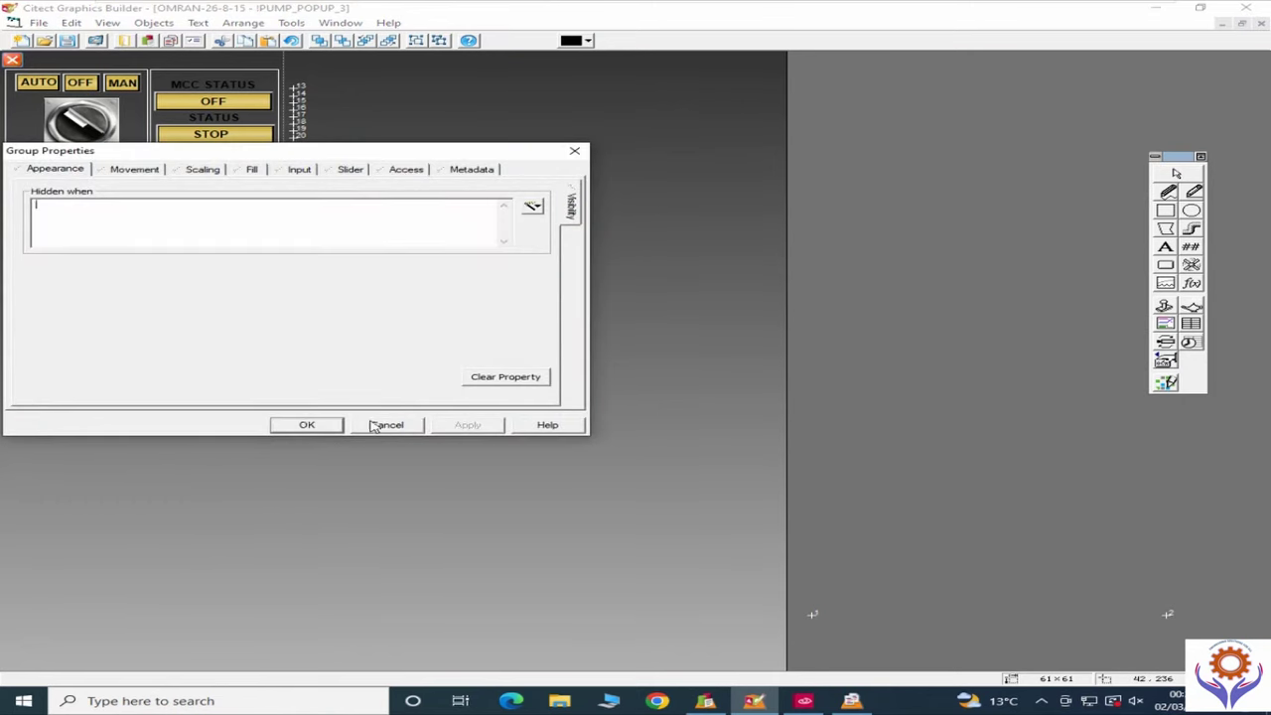
left_click(385, 425)
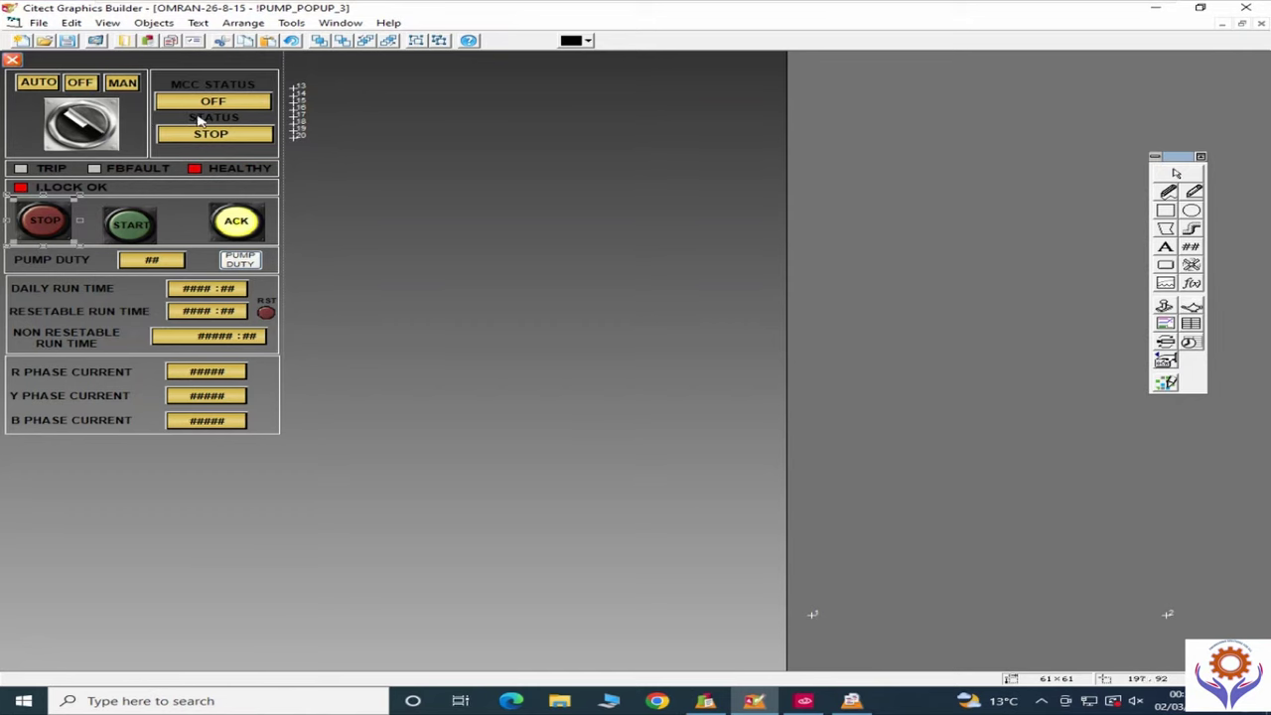
Step: View the properties of the AUTO, OFF and MAN group, and close the !PUMP_POPUP_3 page without saving the changes
double_click(48, 86)
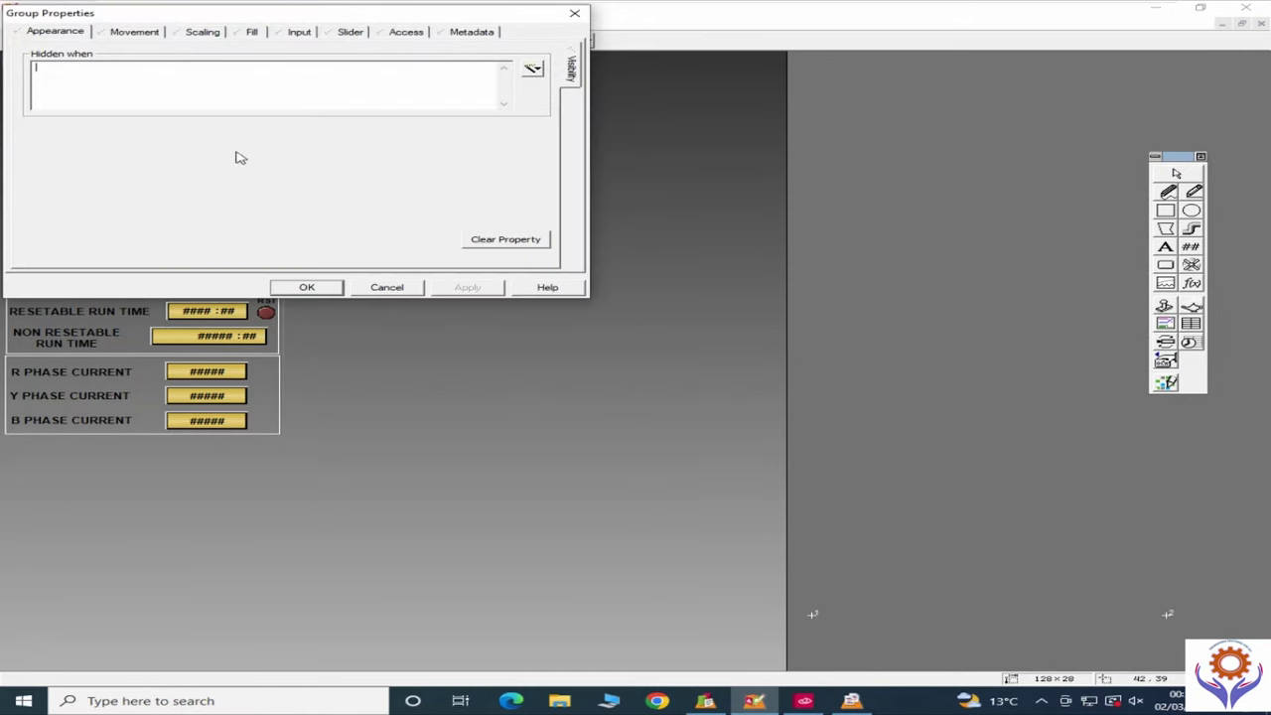
left_click(389, 288)
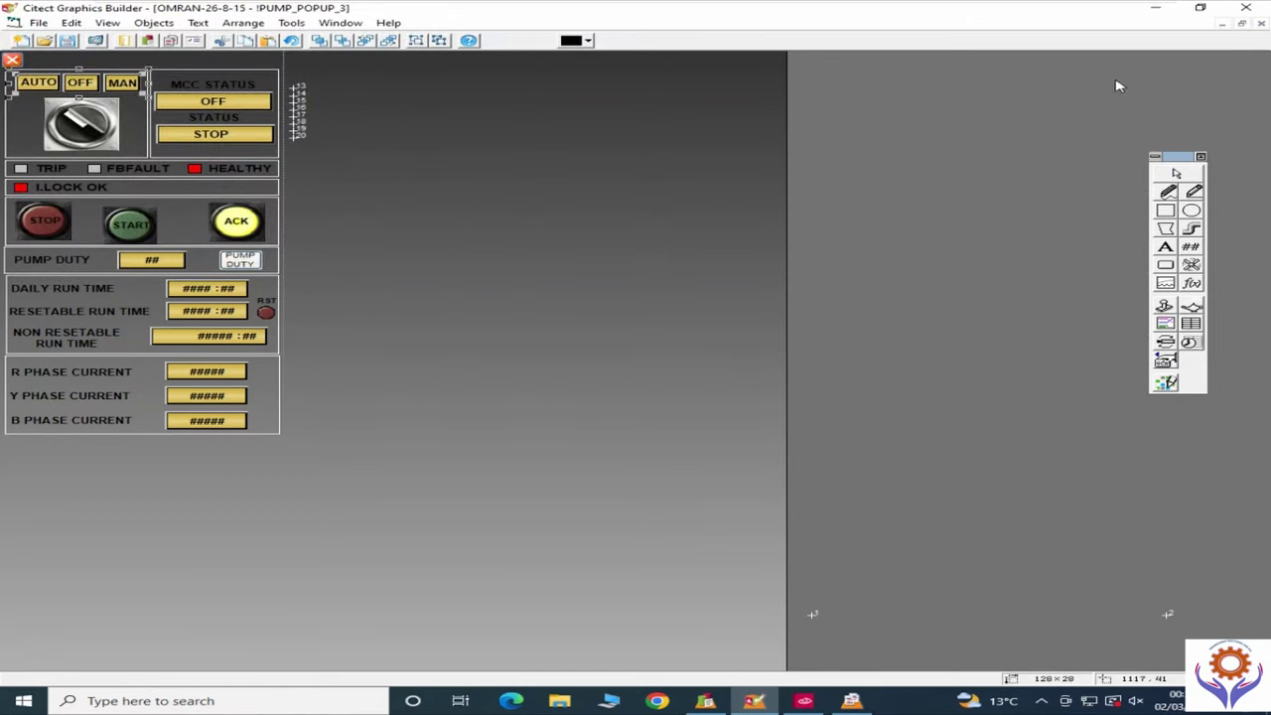
left_click(1262, 22)
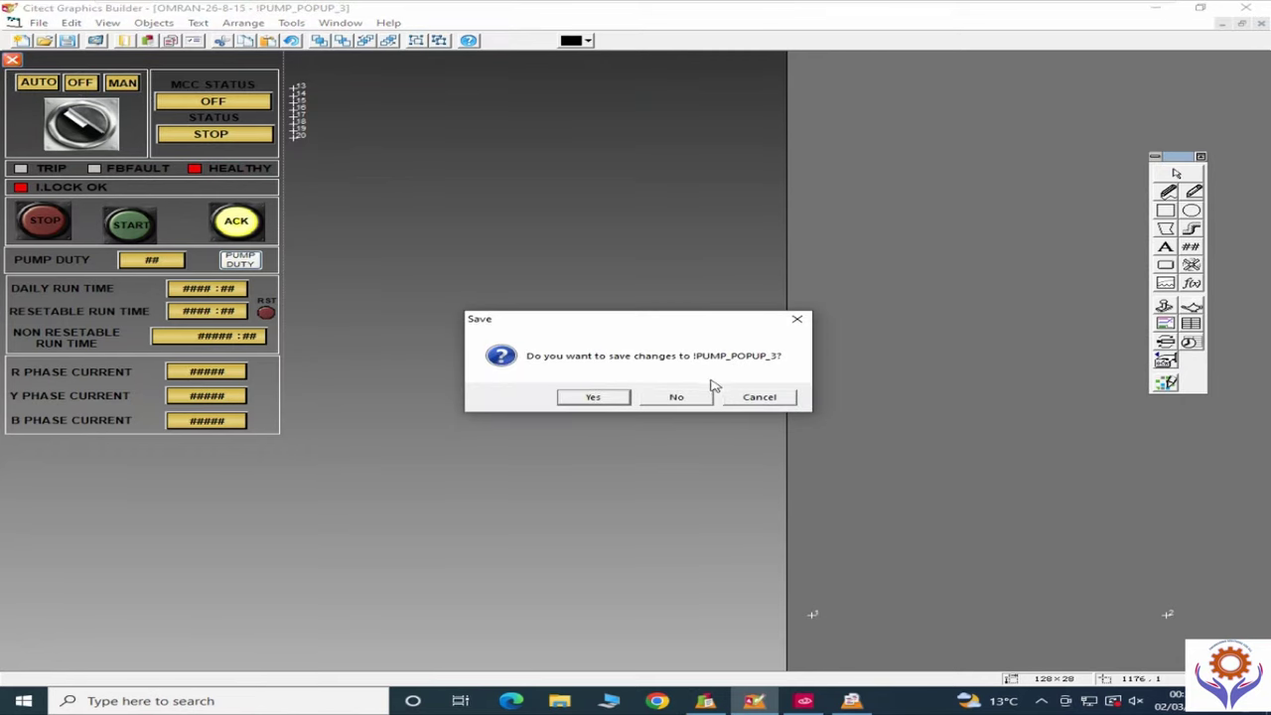
left_click(679, 397)
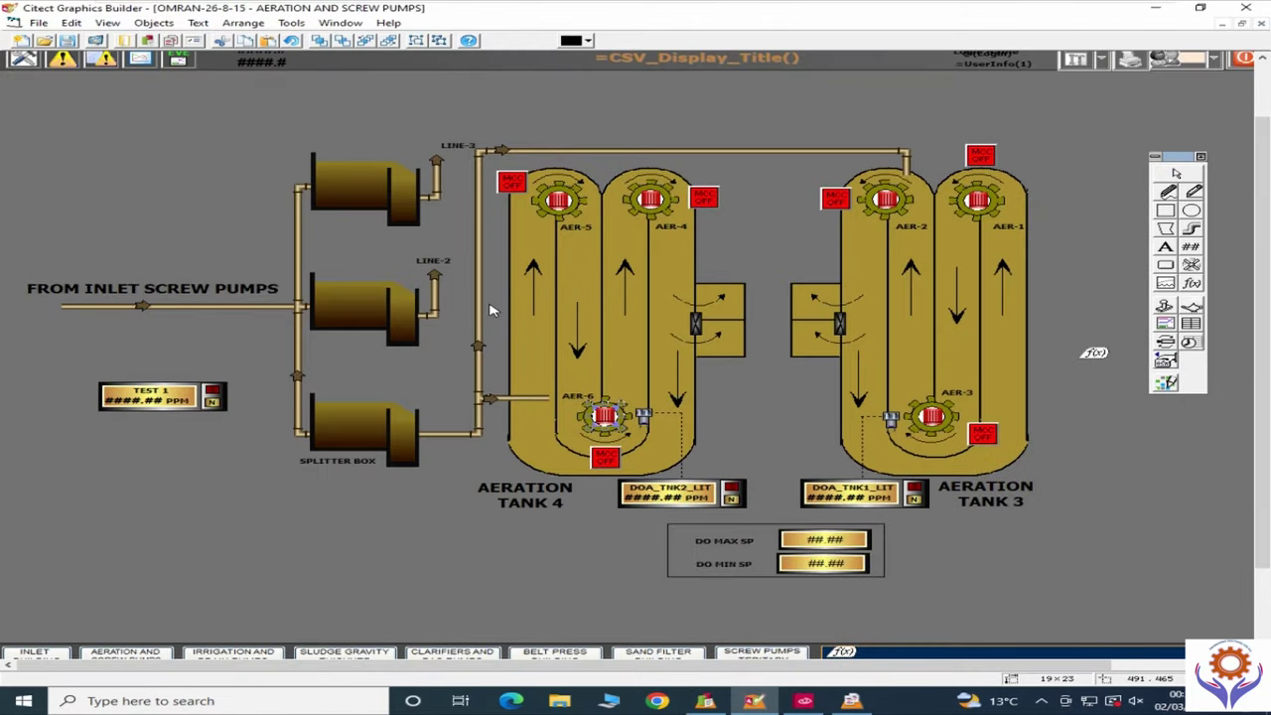
Step: View the Tag and N settings of the AER-6 and AER-5 motor genies in Aeration Tank 4 without changing them
double_click(605, 421)
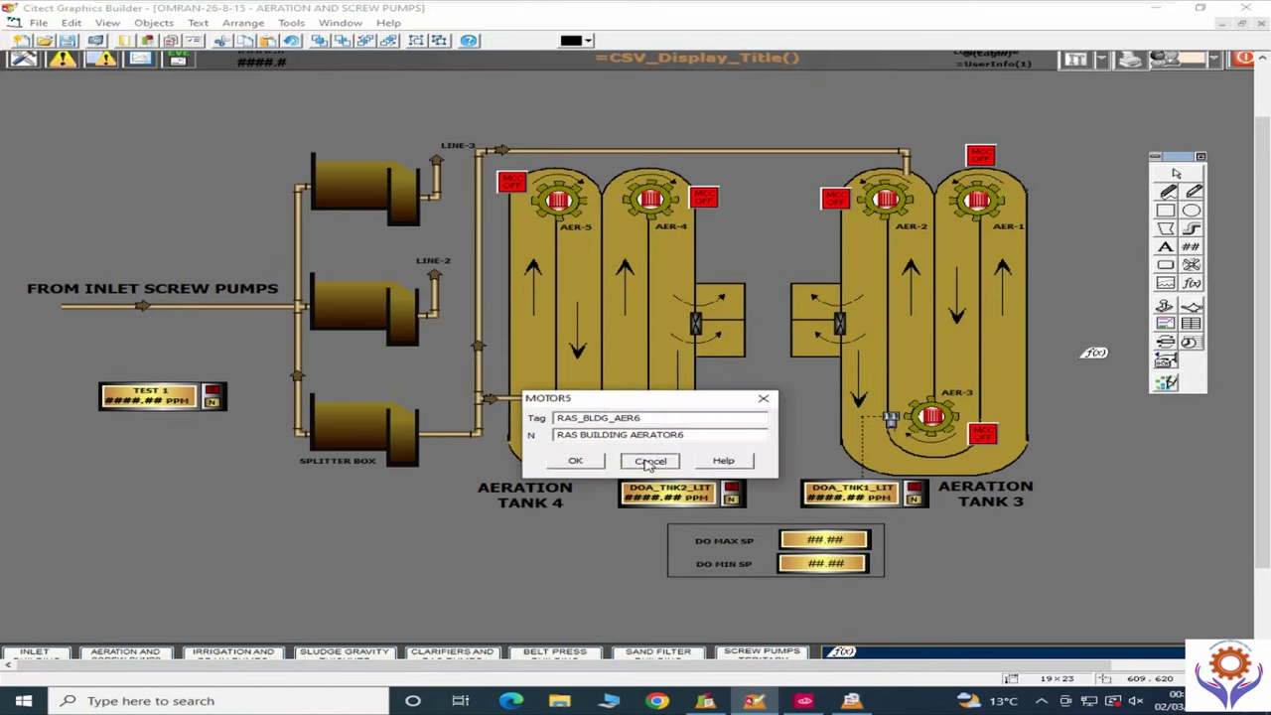
left_click(578, 459)
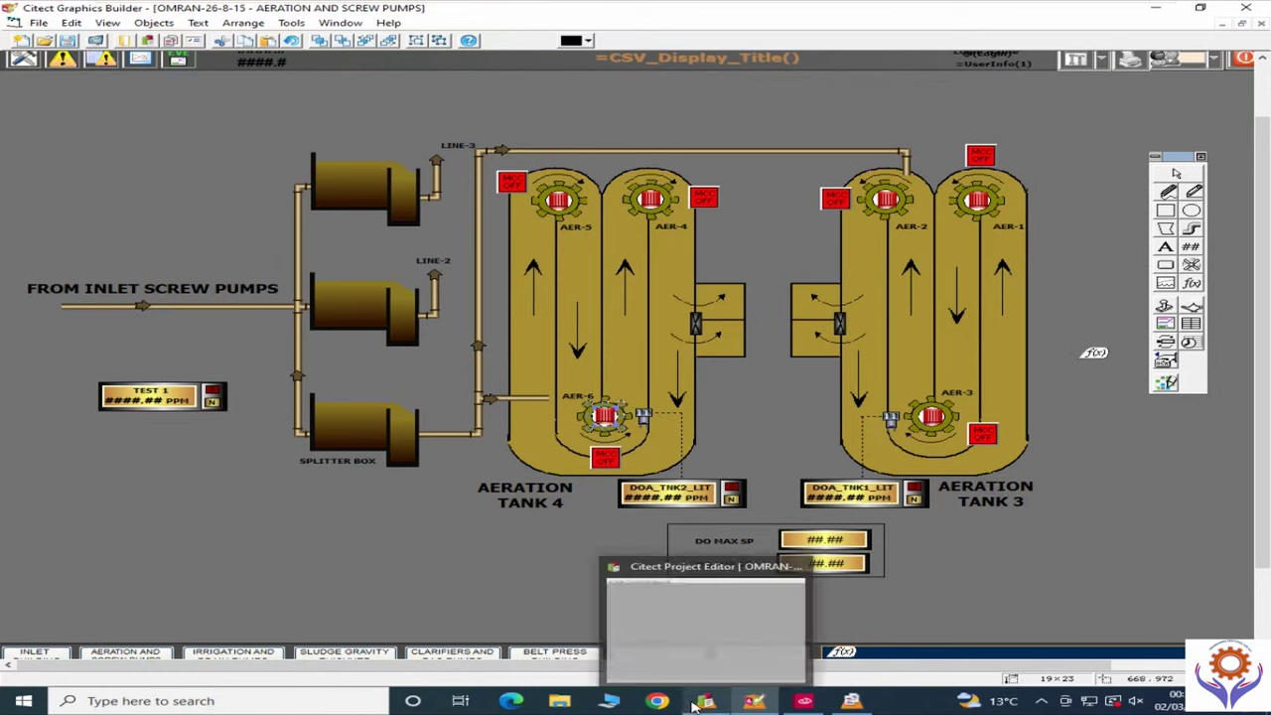
double_click(559, 202)
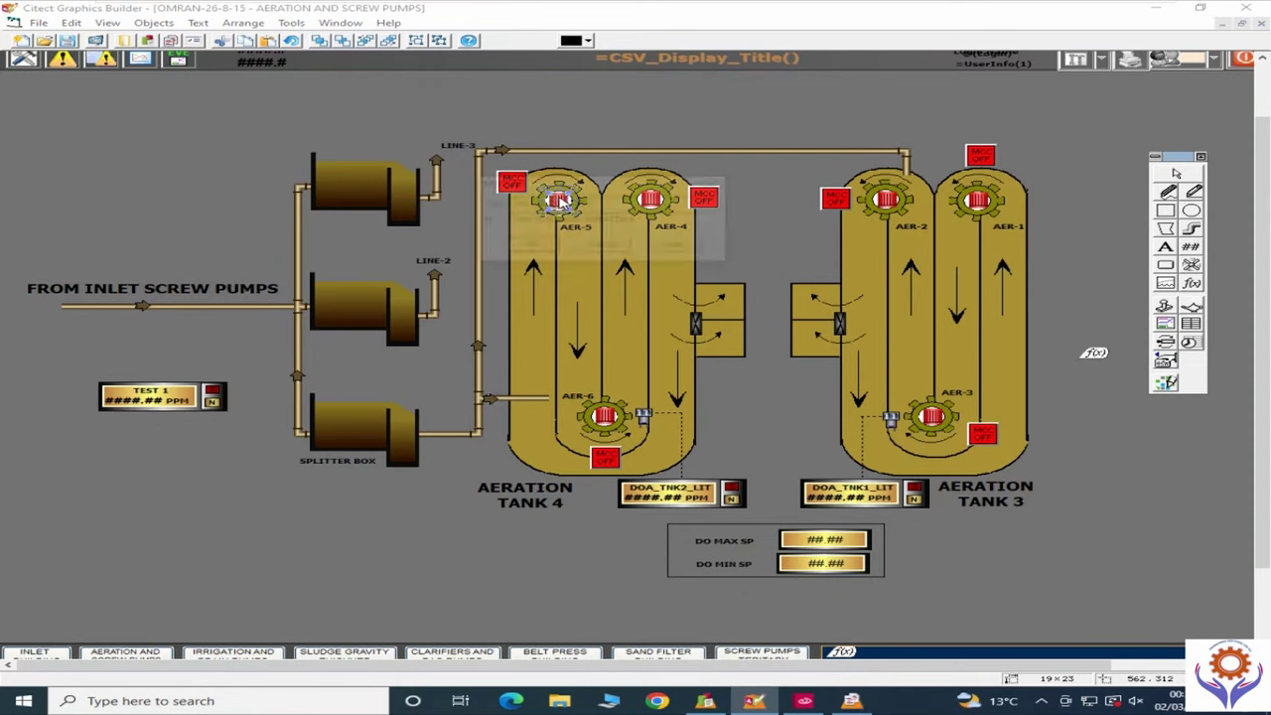
left_click(595, 248)
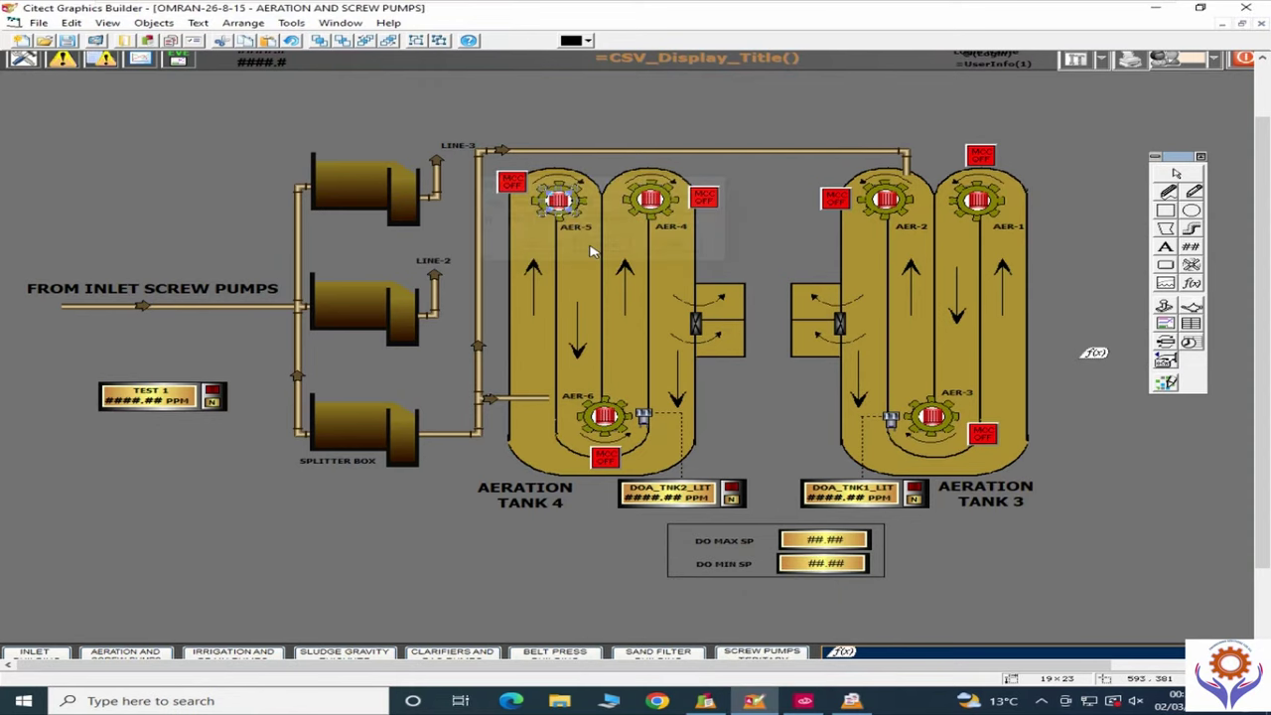
right_click(559, 202)
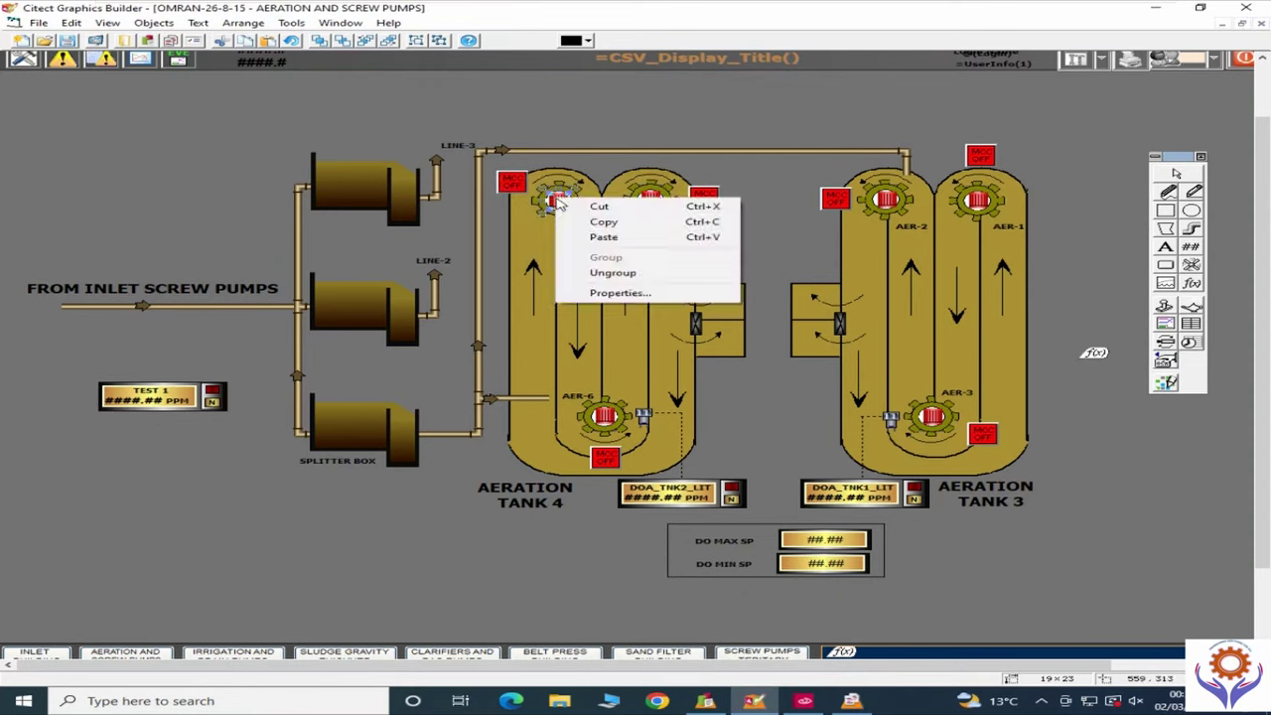
left_click(610, 289)
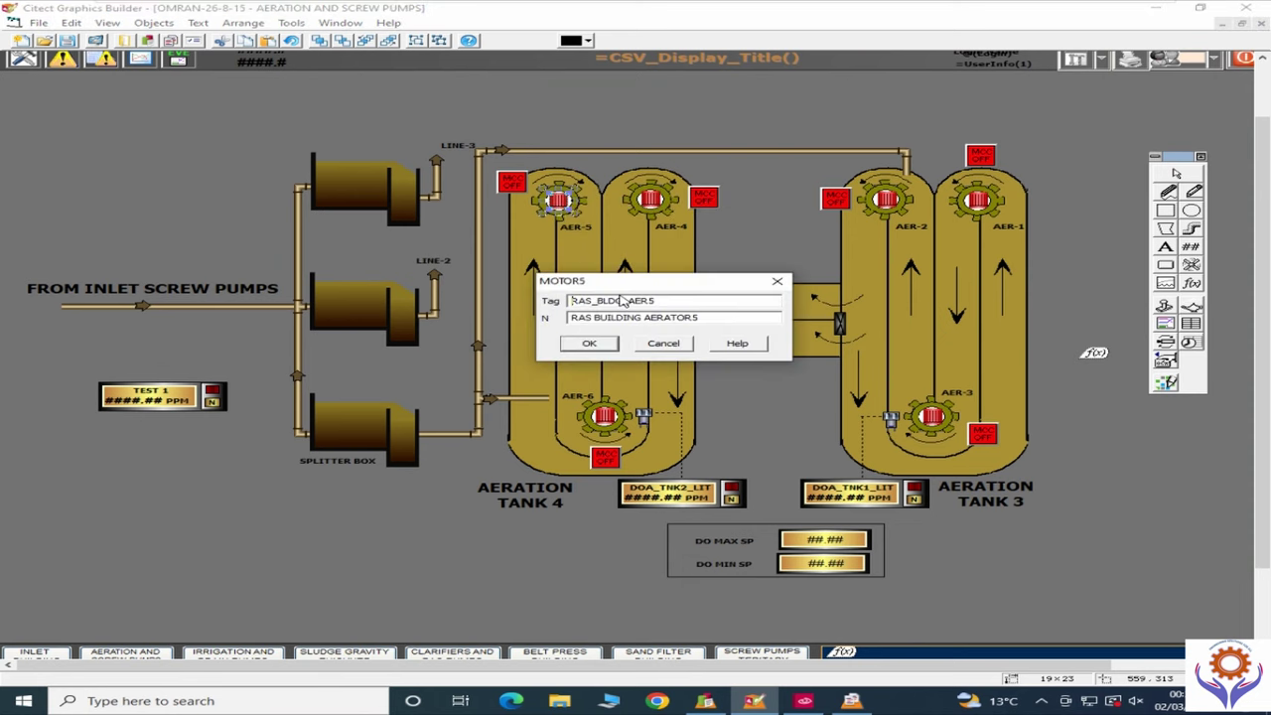
left_click(663, 342)
double_click(561, 205)
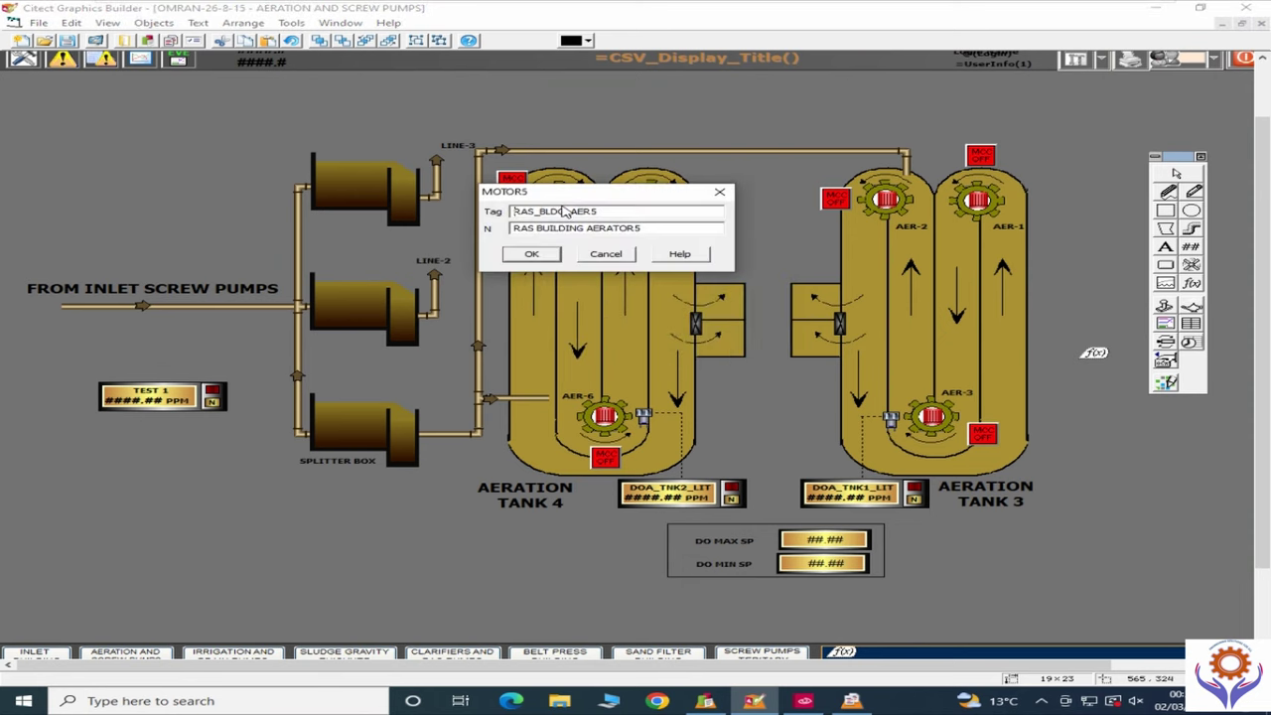
left_click(608, 254)
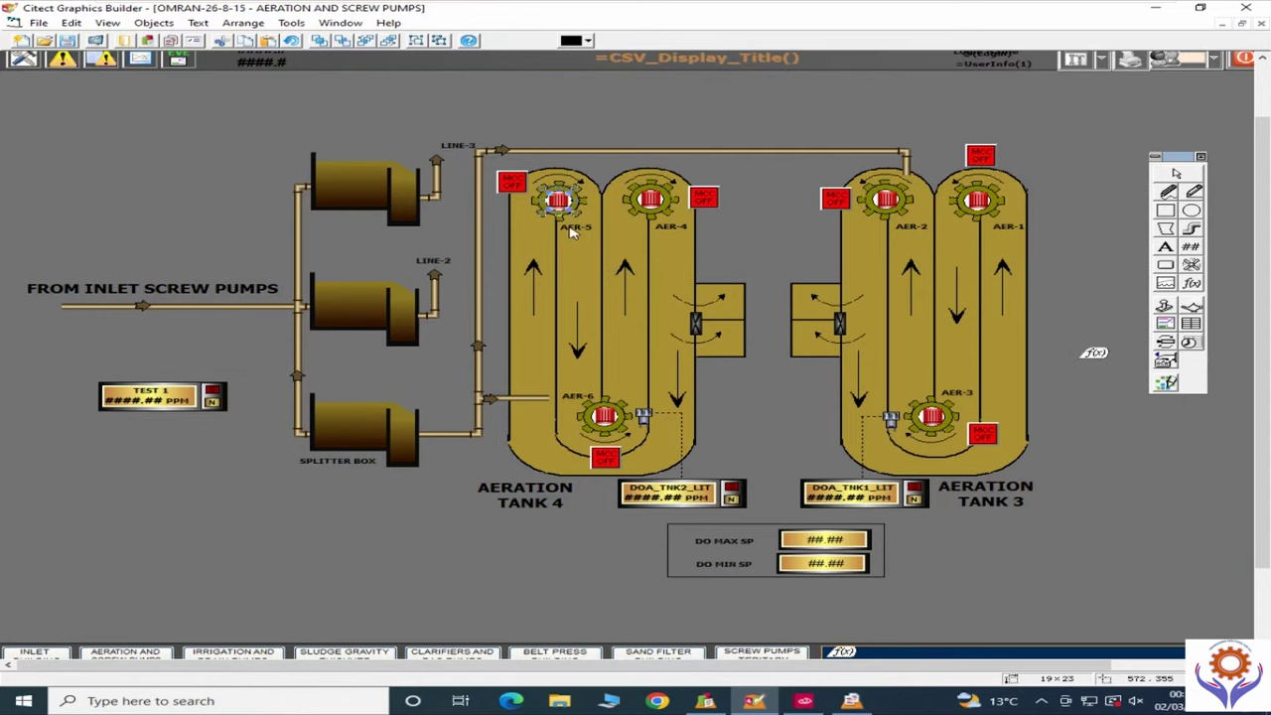
Step: Switch to Citect Explorer and open the MOTOR5 genie from the Genies library lib1 of OMRAN-26-8-15 in Graphics Builder
left_click(804, 701)
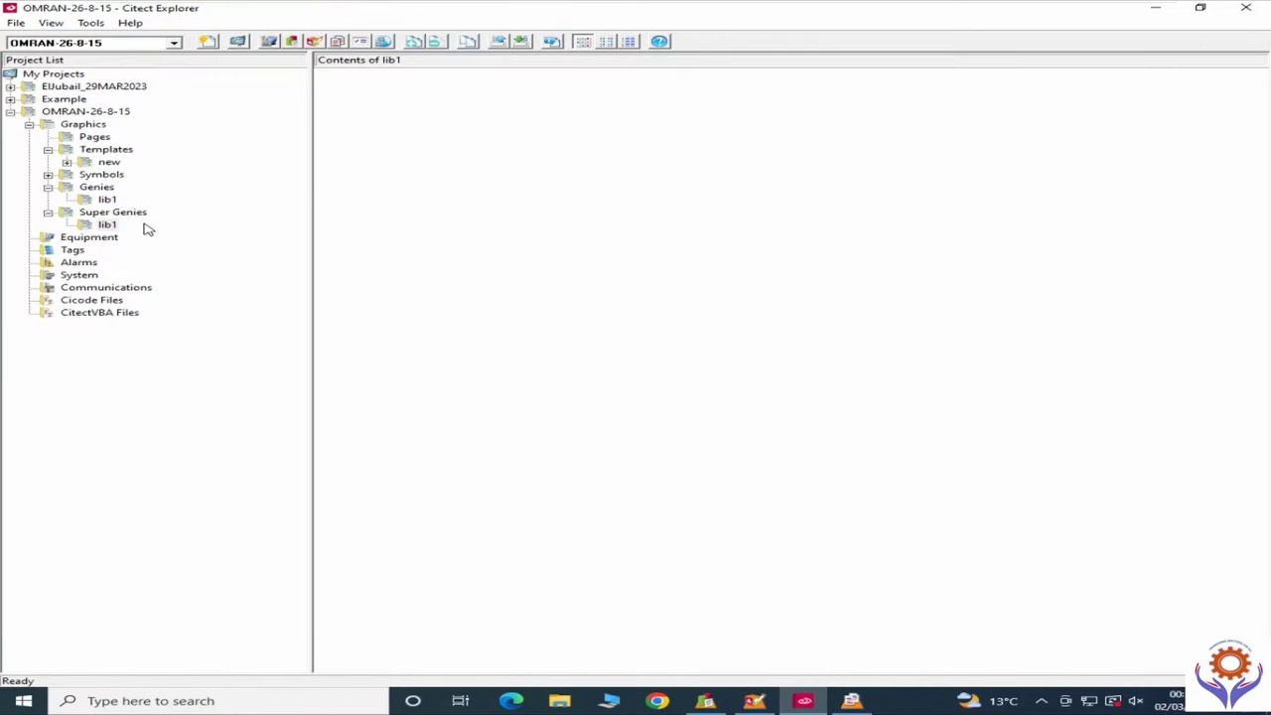
left_click(106, 199)
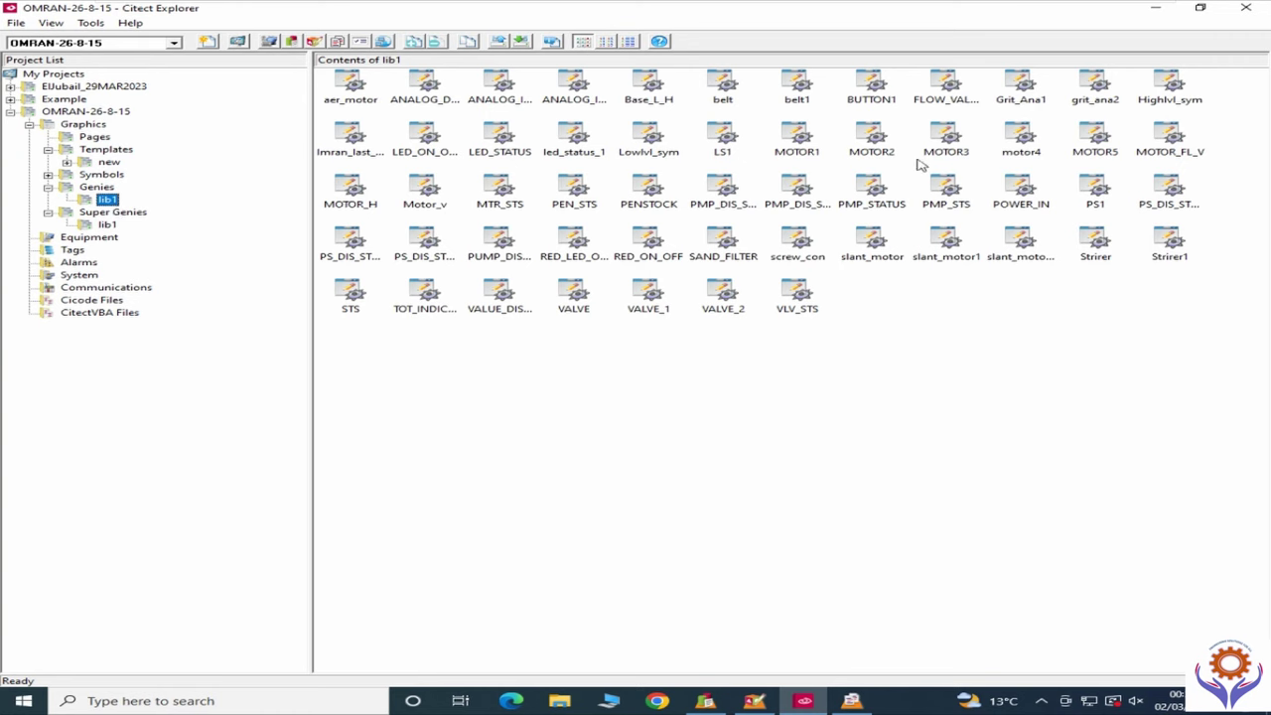
left_click(1092, 139)
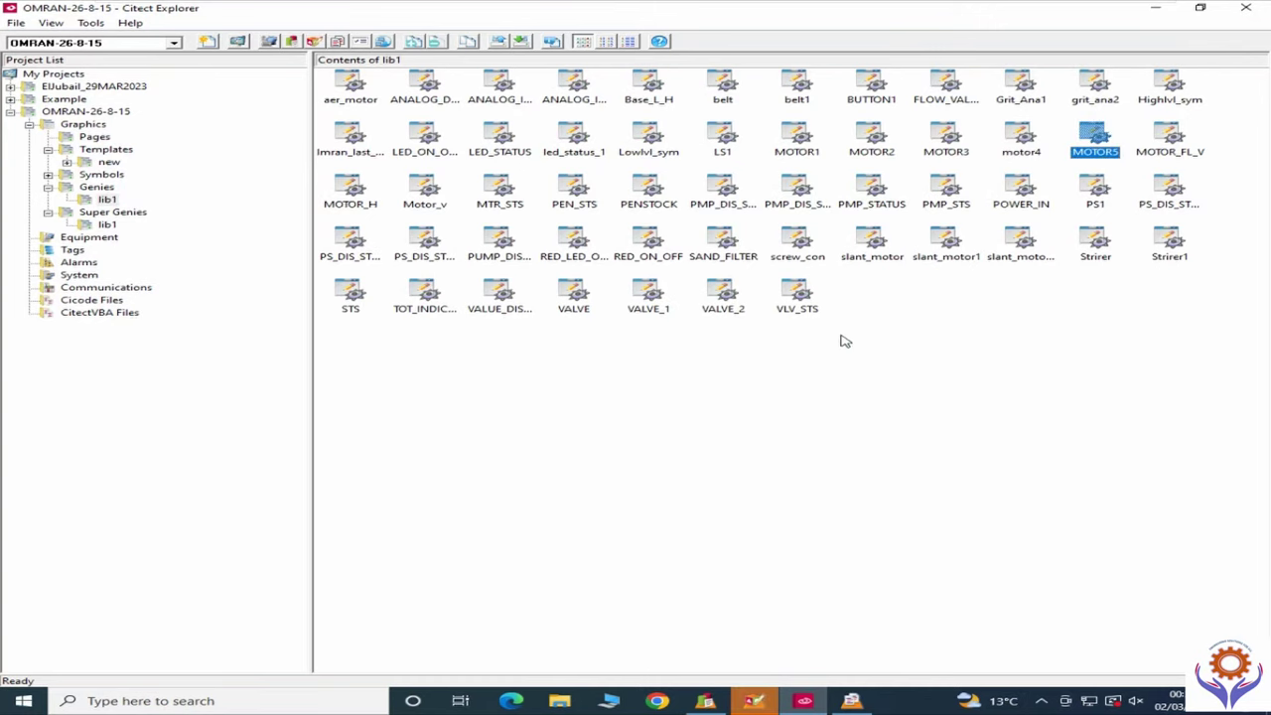
left_click(758, 701)
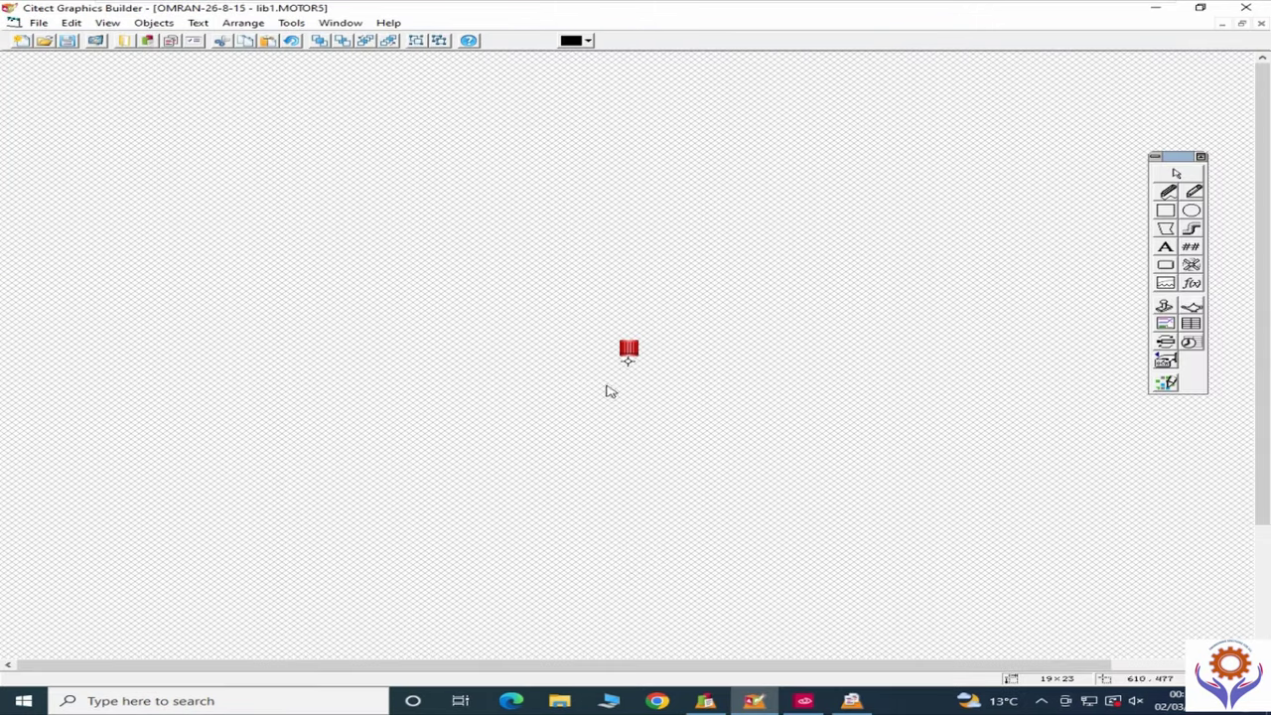
Step: Examine the multi-state conditions of the MOTOR5 symbol set and the state symbol assigned to each combination
double_click(628, 350)
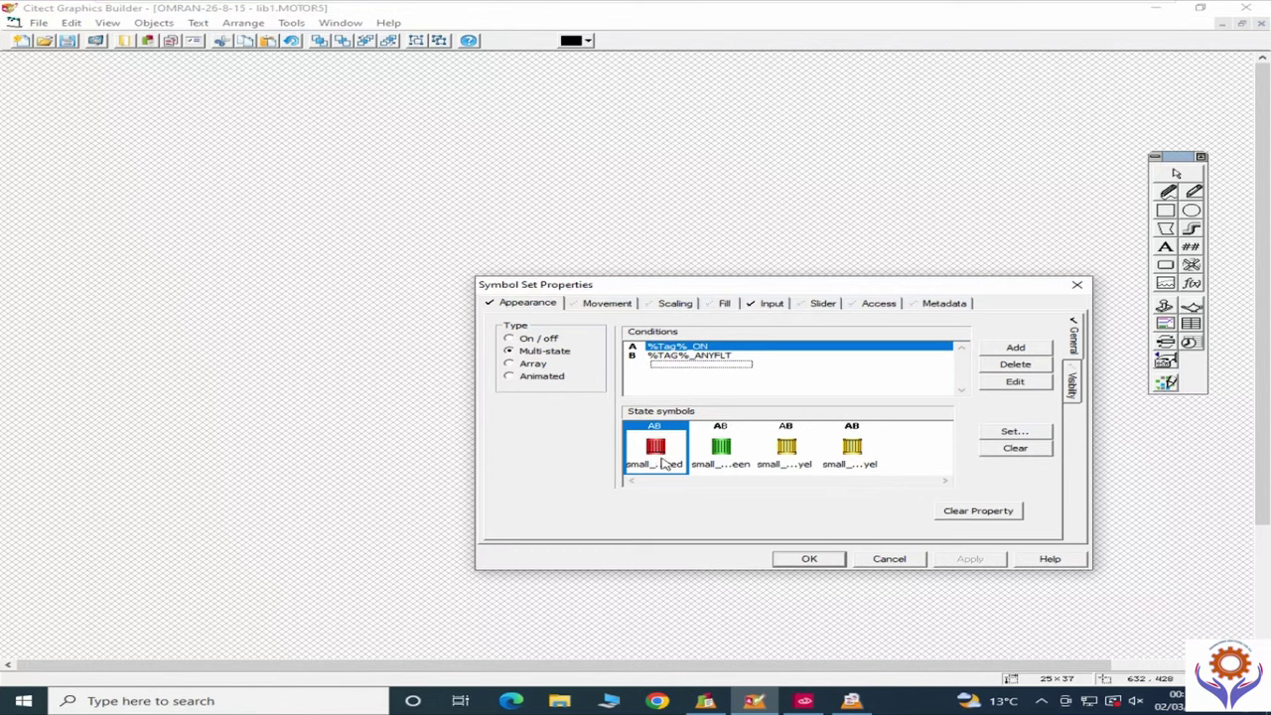
left_click(728, 450)
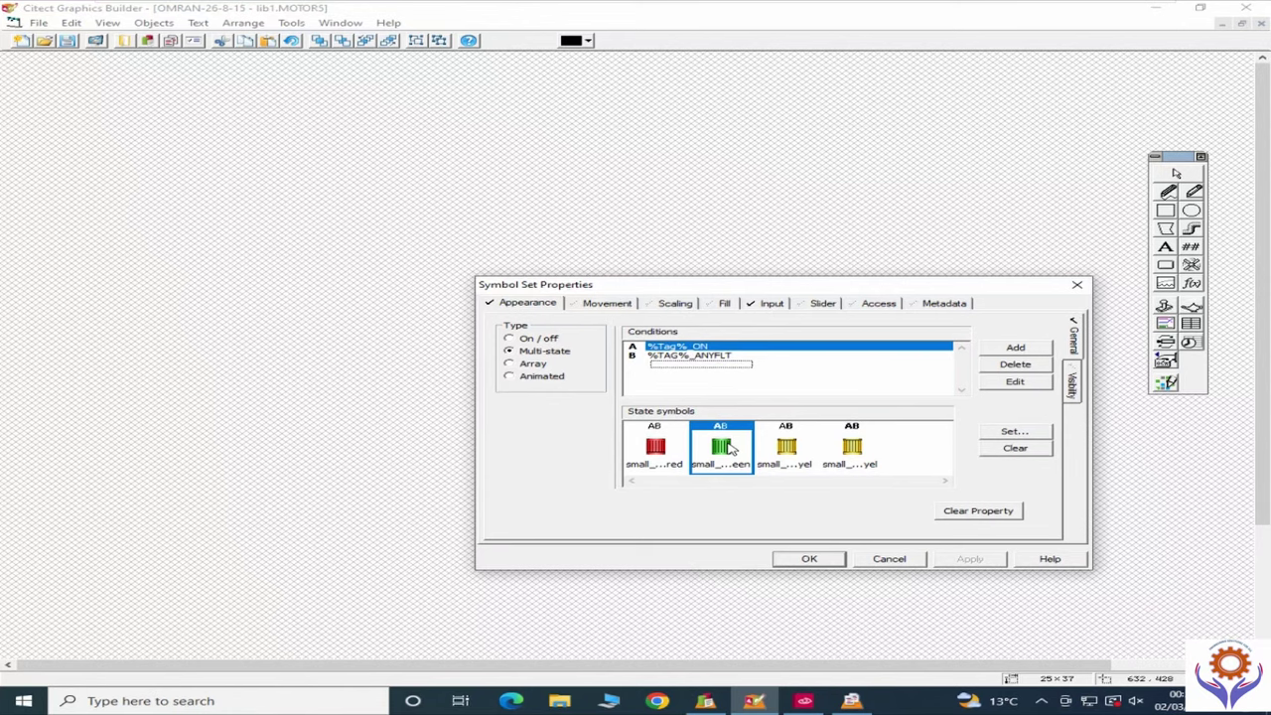
left_click(784, 460)
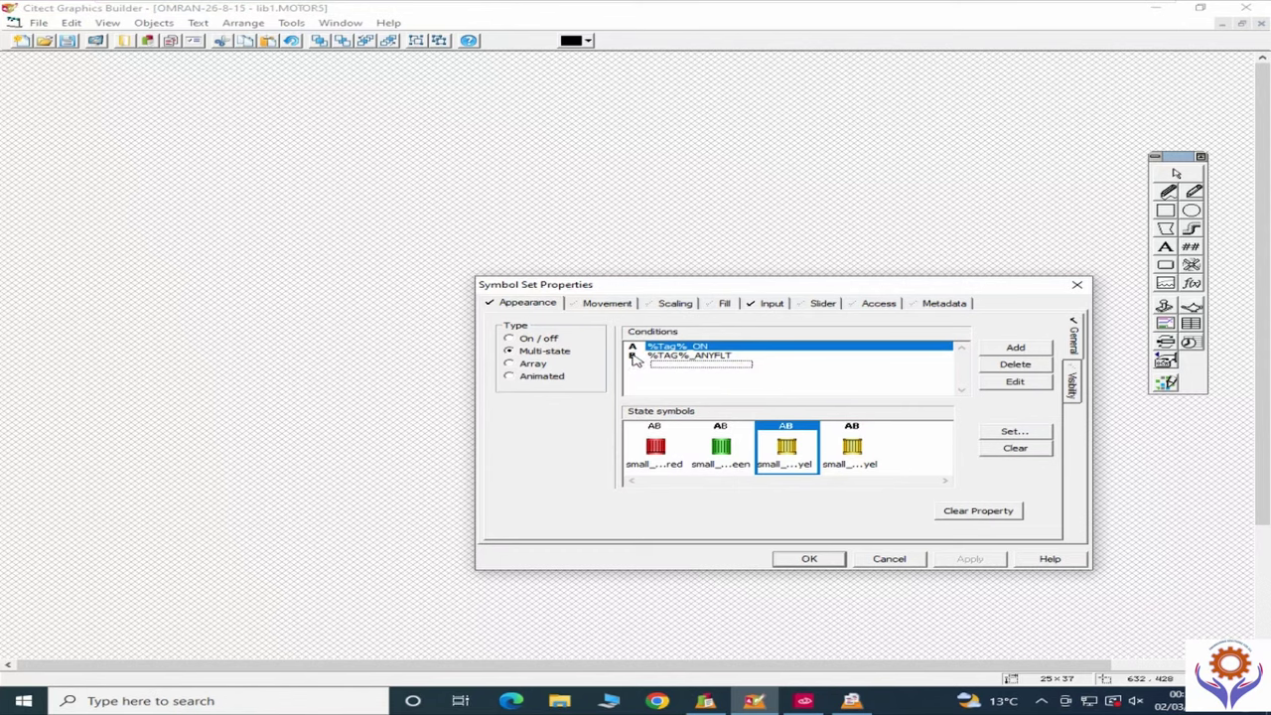
left_click(864, 455)
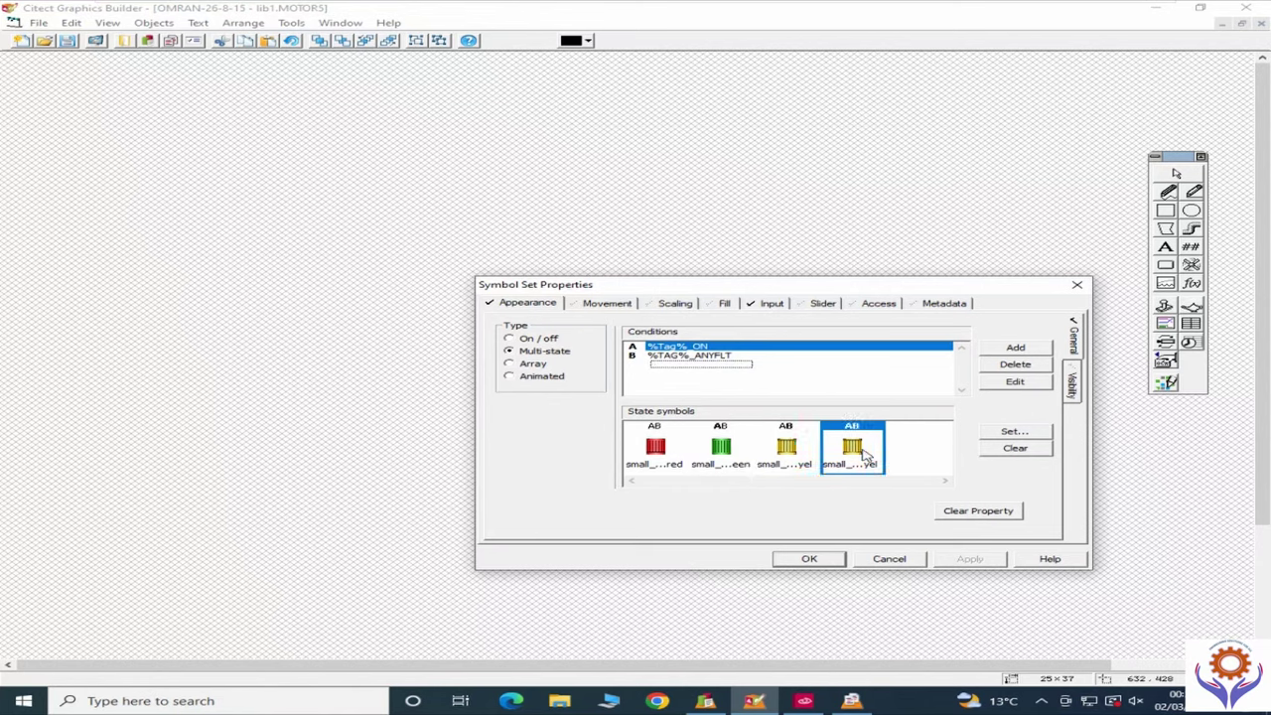
left_click(670, 346)
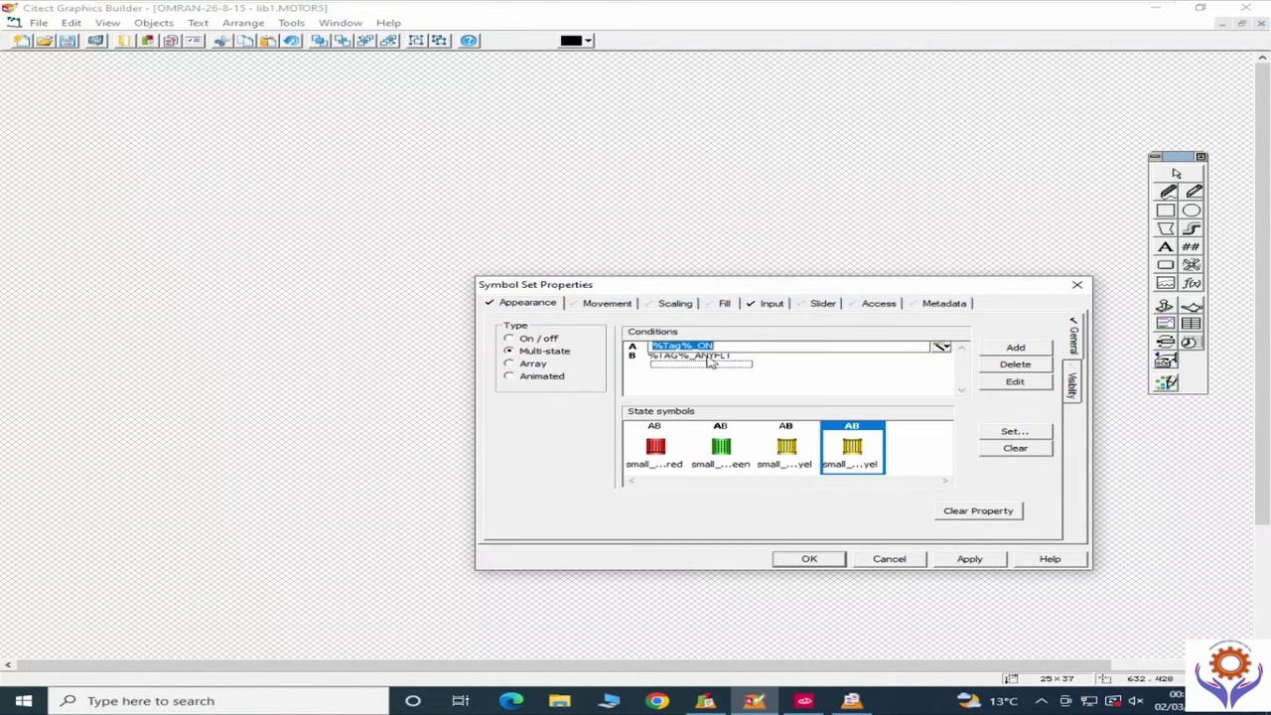
left_click(697, 388)
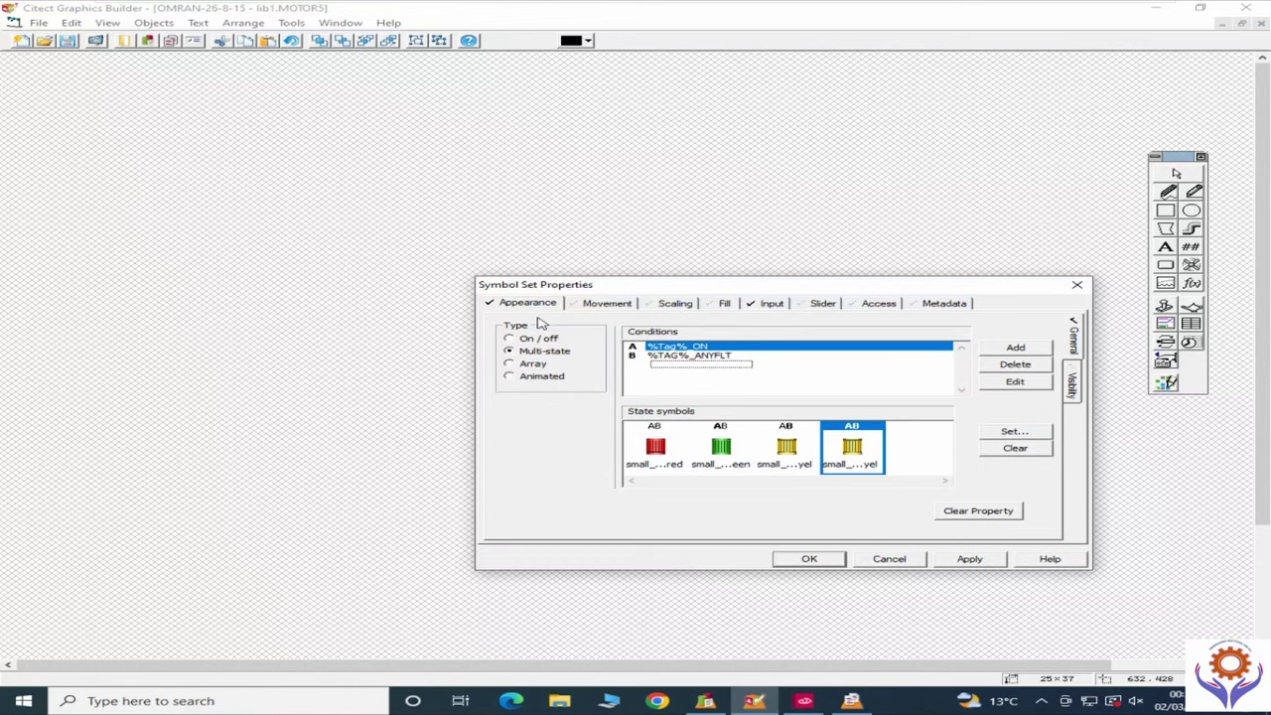
Step: Review the visibility, movement, scaling, fill and input properties of the MOTOR5 symbol set, including its touch Down command
left_click(1072, 384)
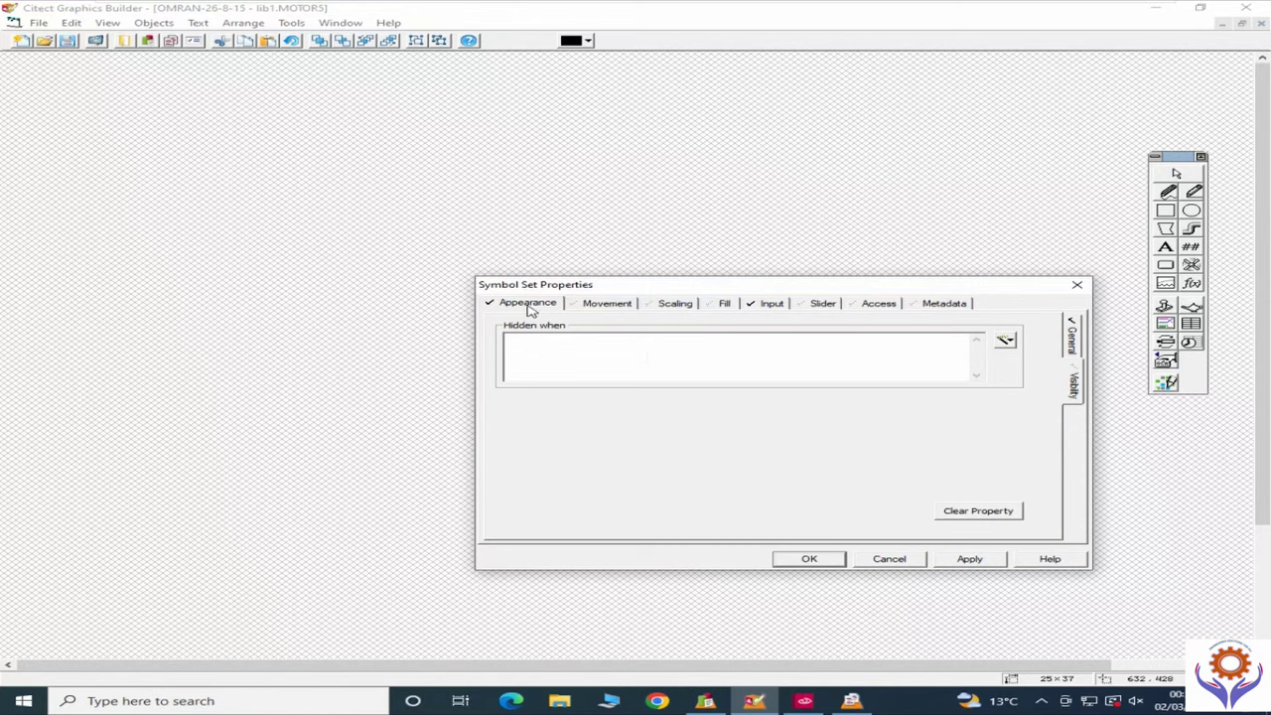
left_click(1076, 344)
left_click(625, 305)
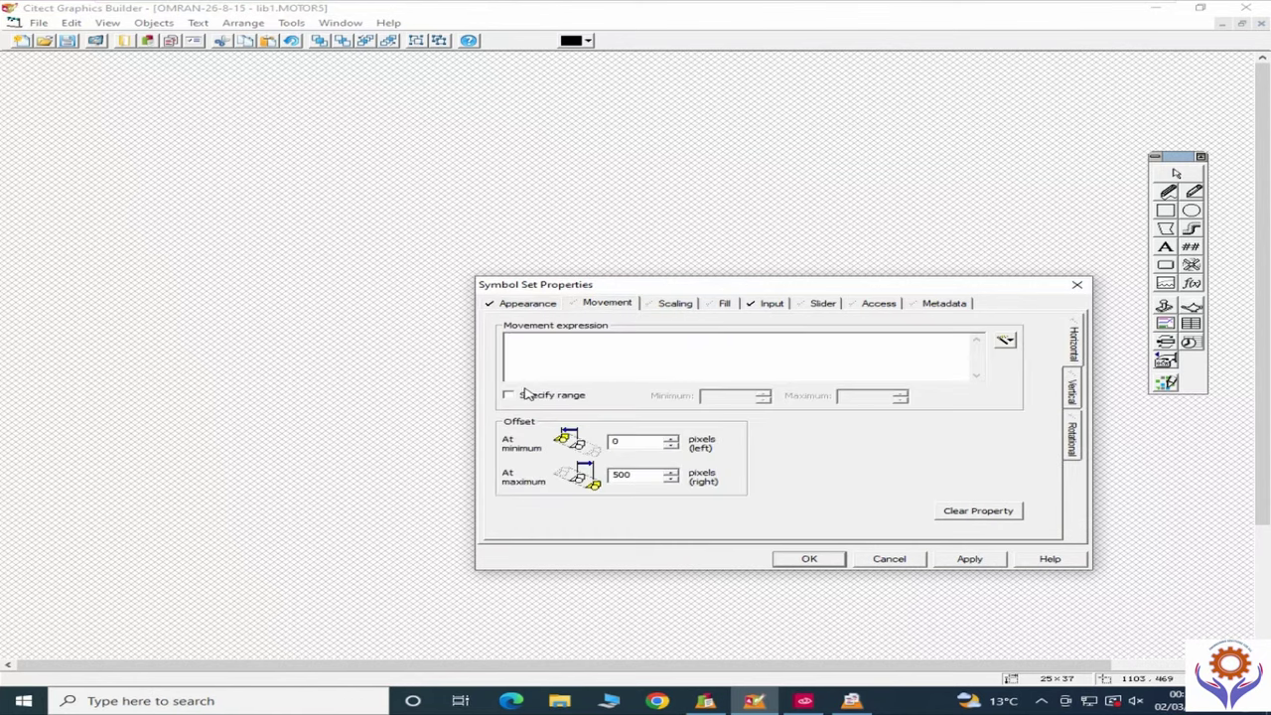
left_click(674, 306)
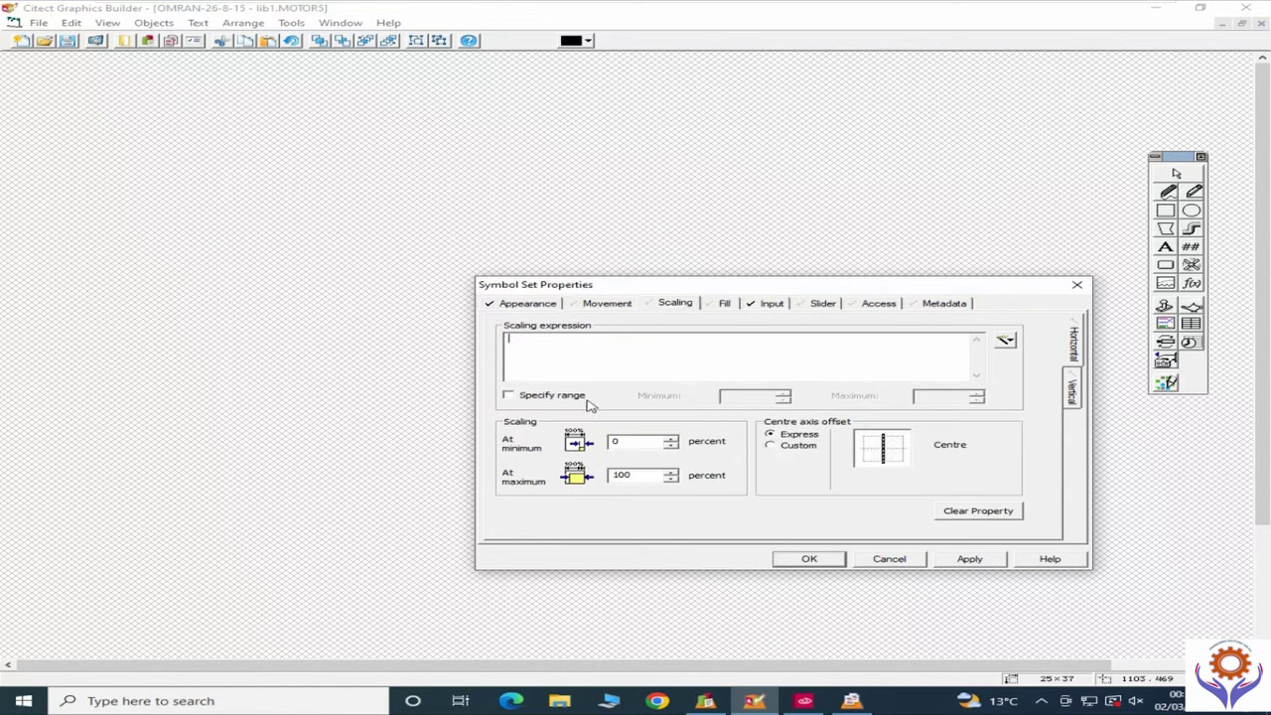
left_click(724, 303)
left_click(757, 306)
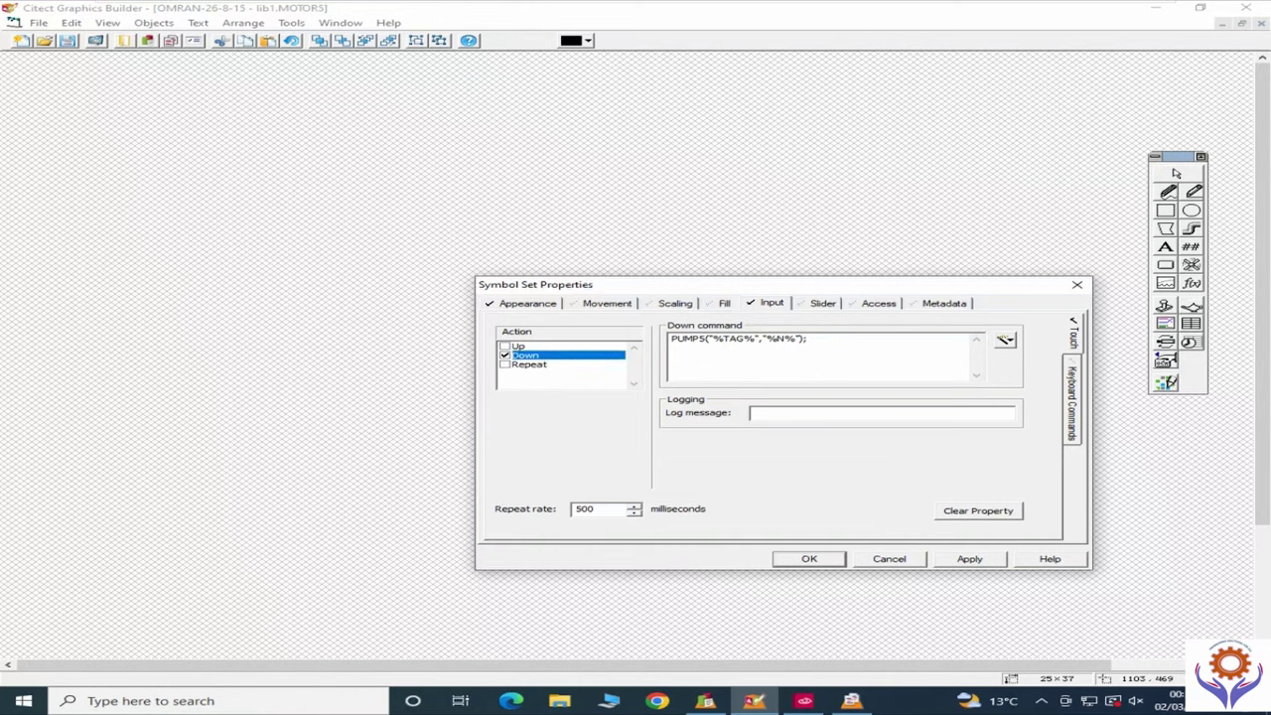
Step: Review the remaining input, slider, access and metadata properties of the MOTOR5 symbol set, cancel without changes and close the genie
left_click(1071, 402)
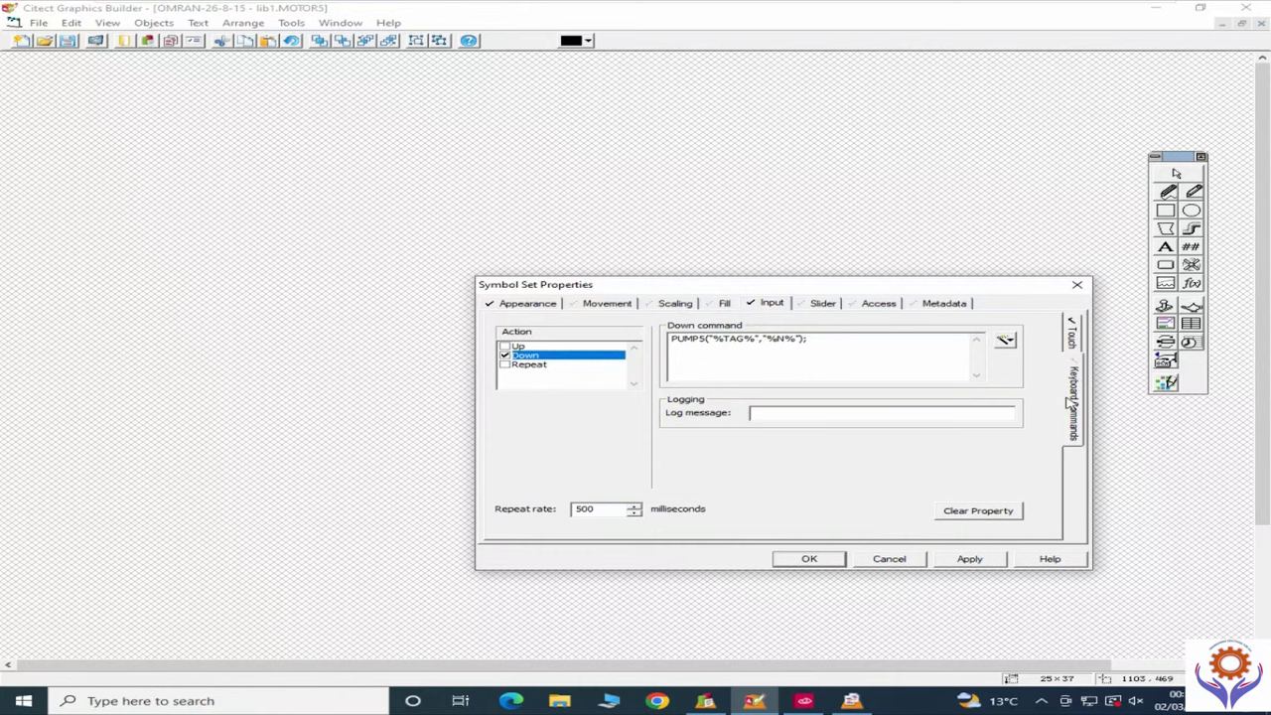
left_click(1070, 343)
left_click(822, 304)
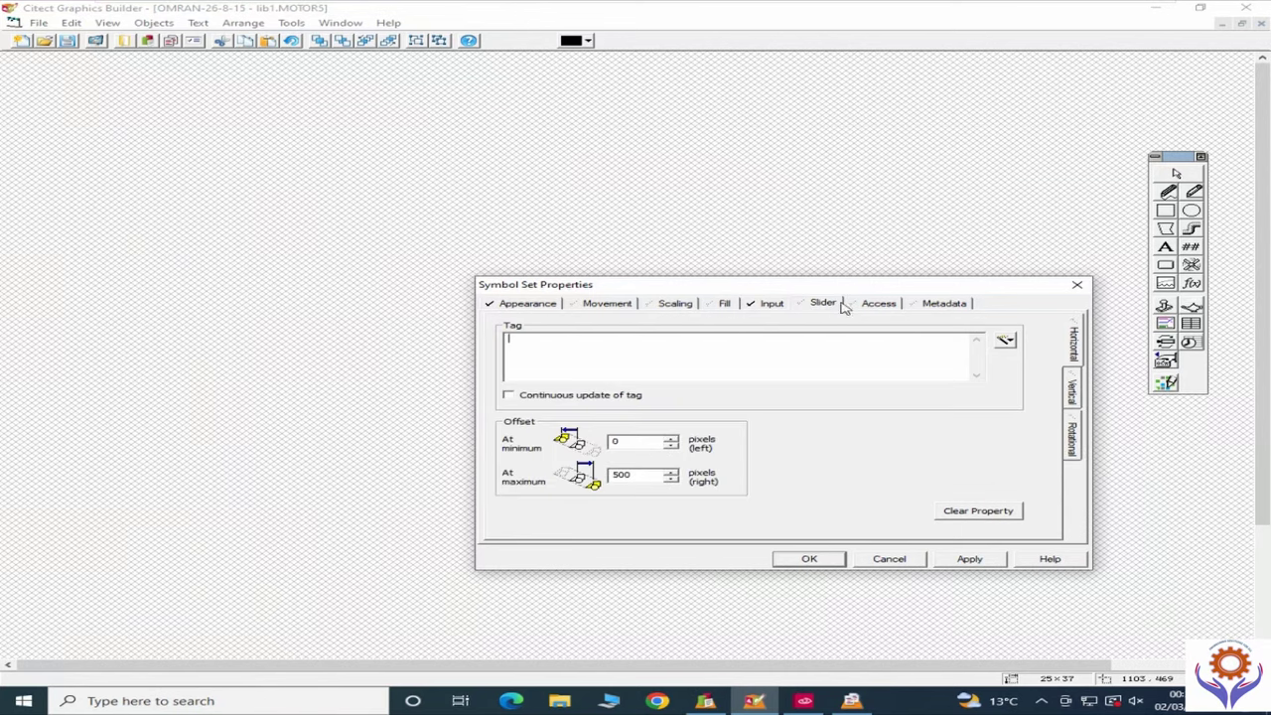
left_click(863, 306)
left_click(941, 303)
left_click(866, 305)
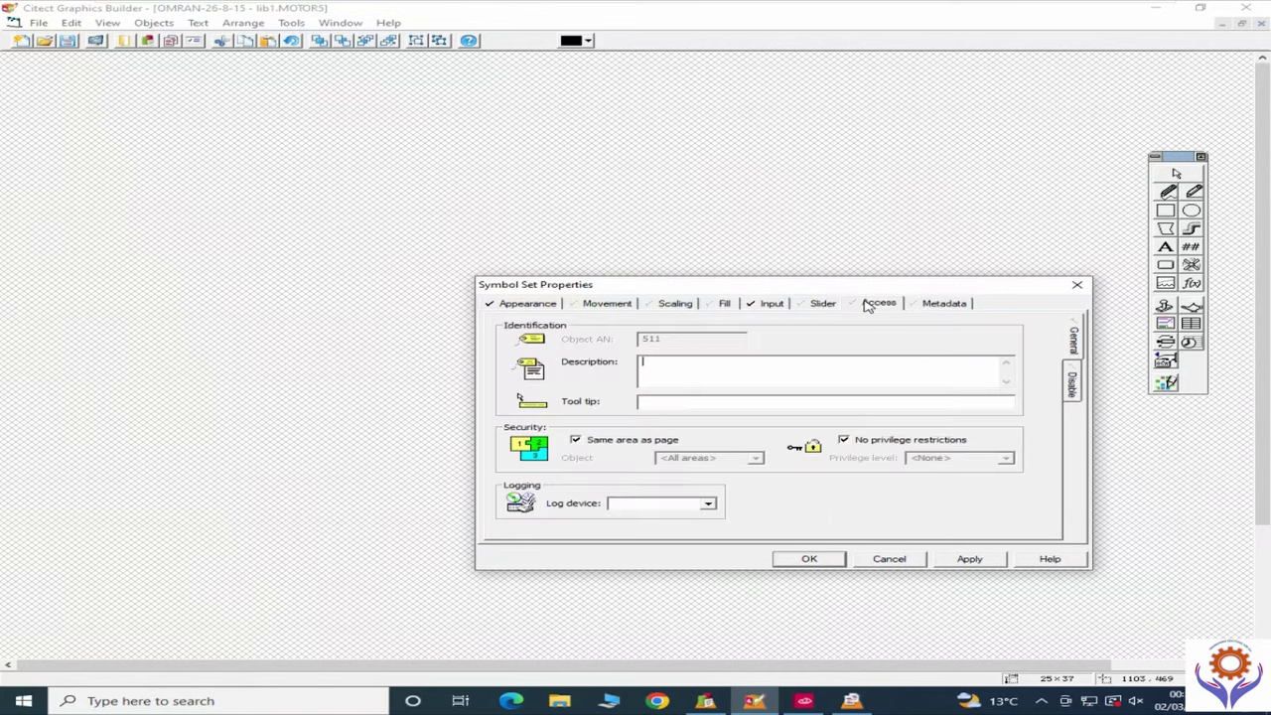
left_click(772, 306)
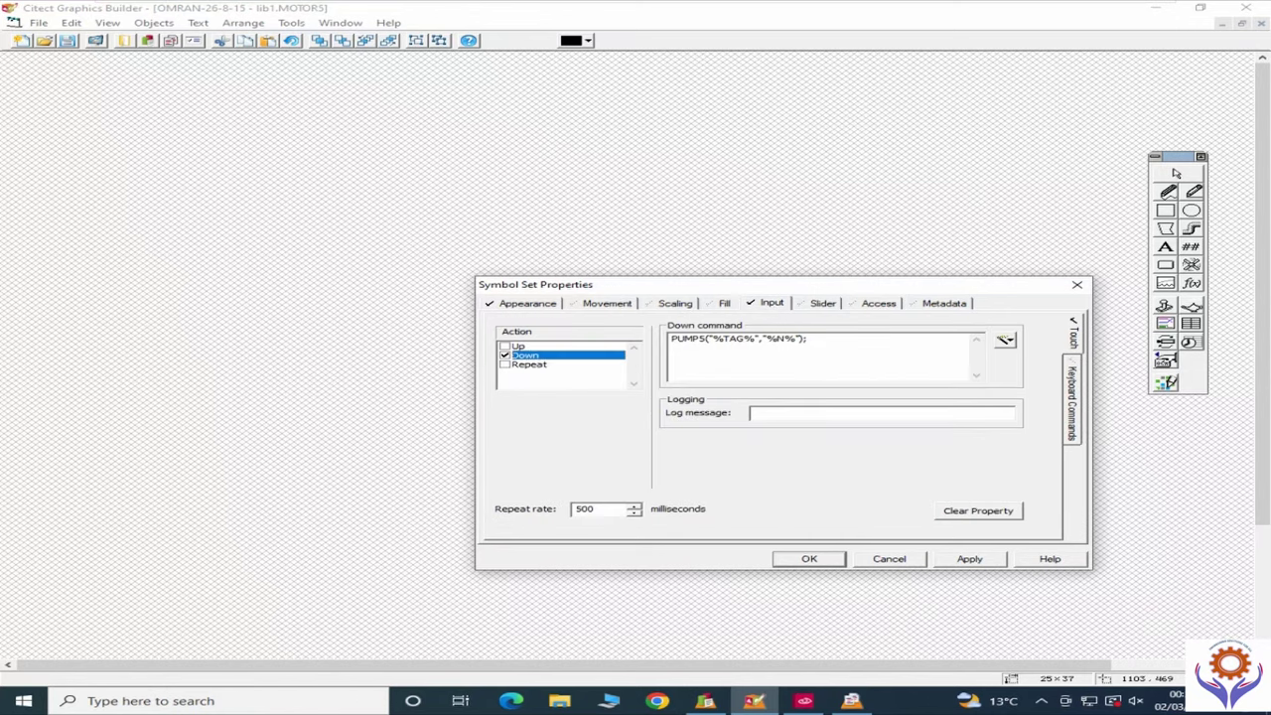
left_click(889, 559)
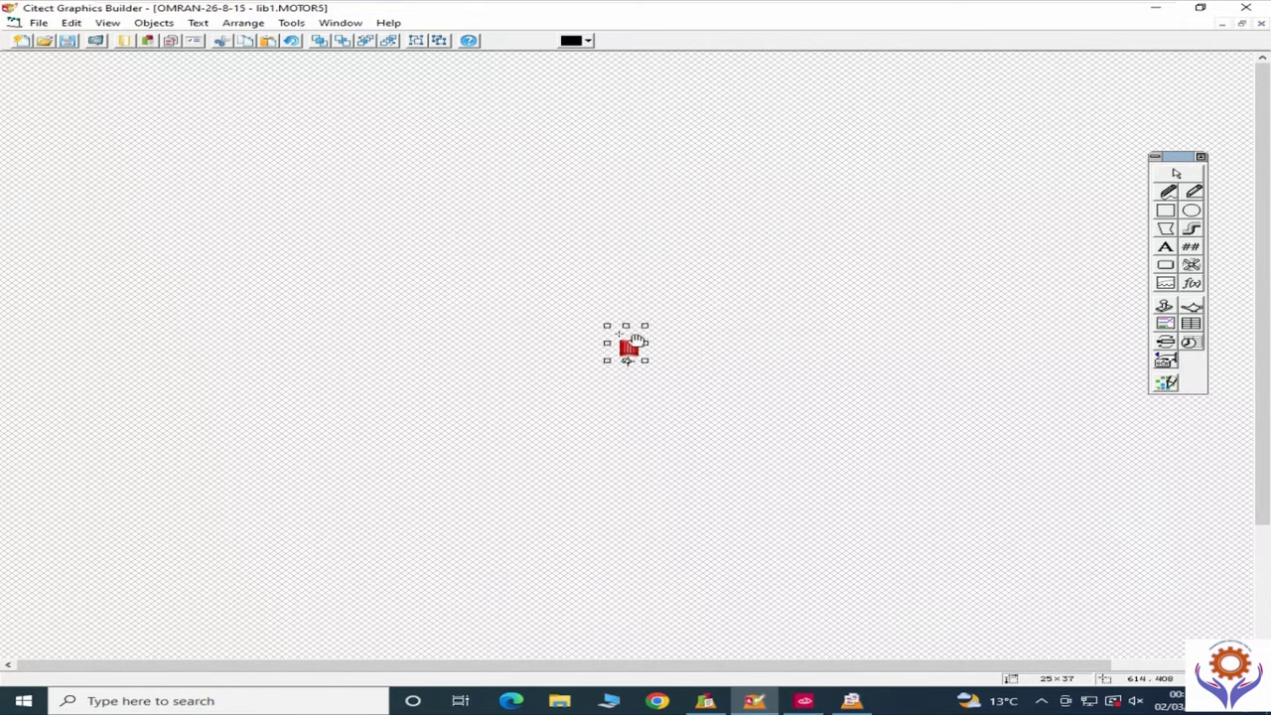
left_click(1259, 24)
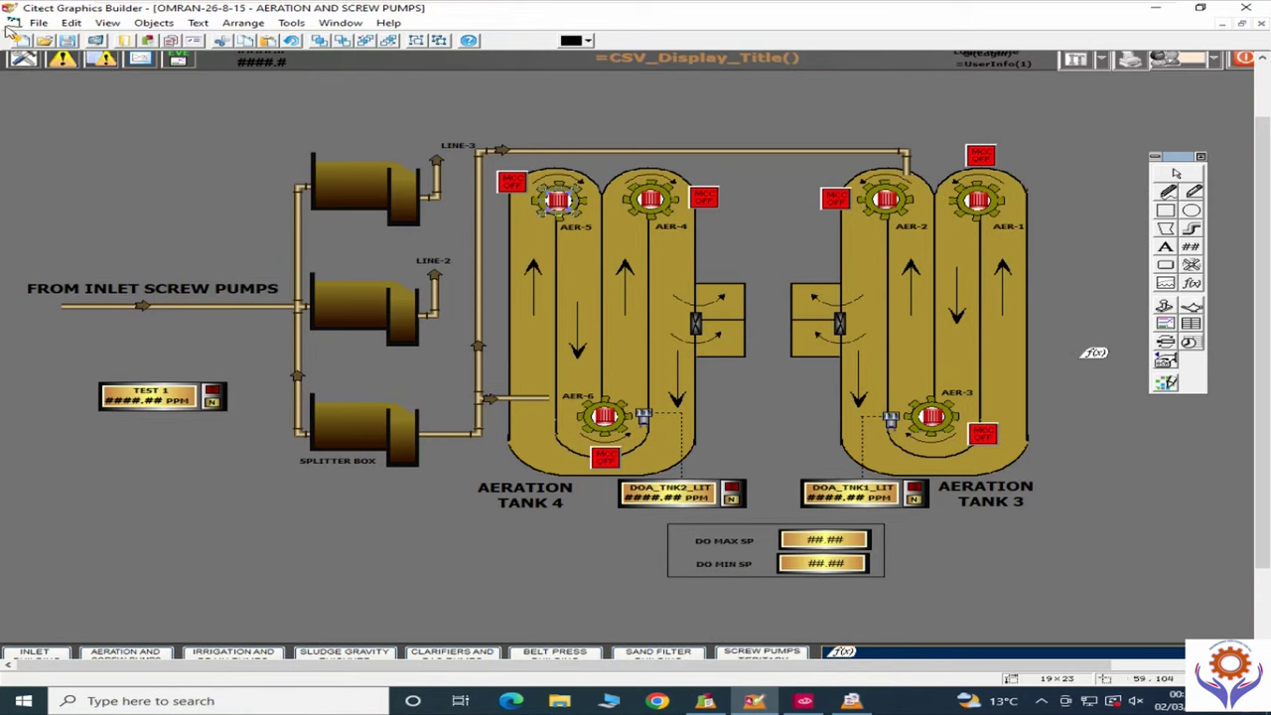
Step: Switch to Citect Explorer and open the CLARIFIERS AND RAS PUMPS page from the Pages of OMRAN-26-8-15 in Graphics Builder
left_click(37, 22)
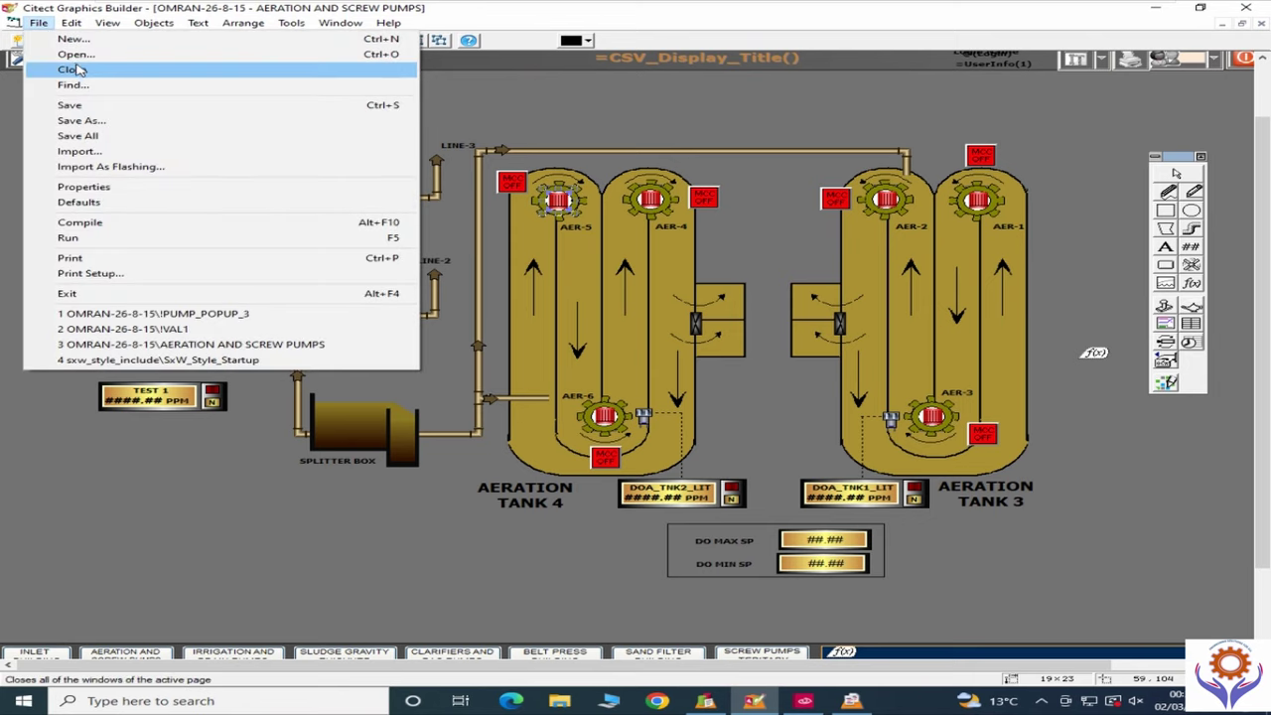
left_click(476, 385)
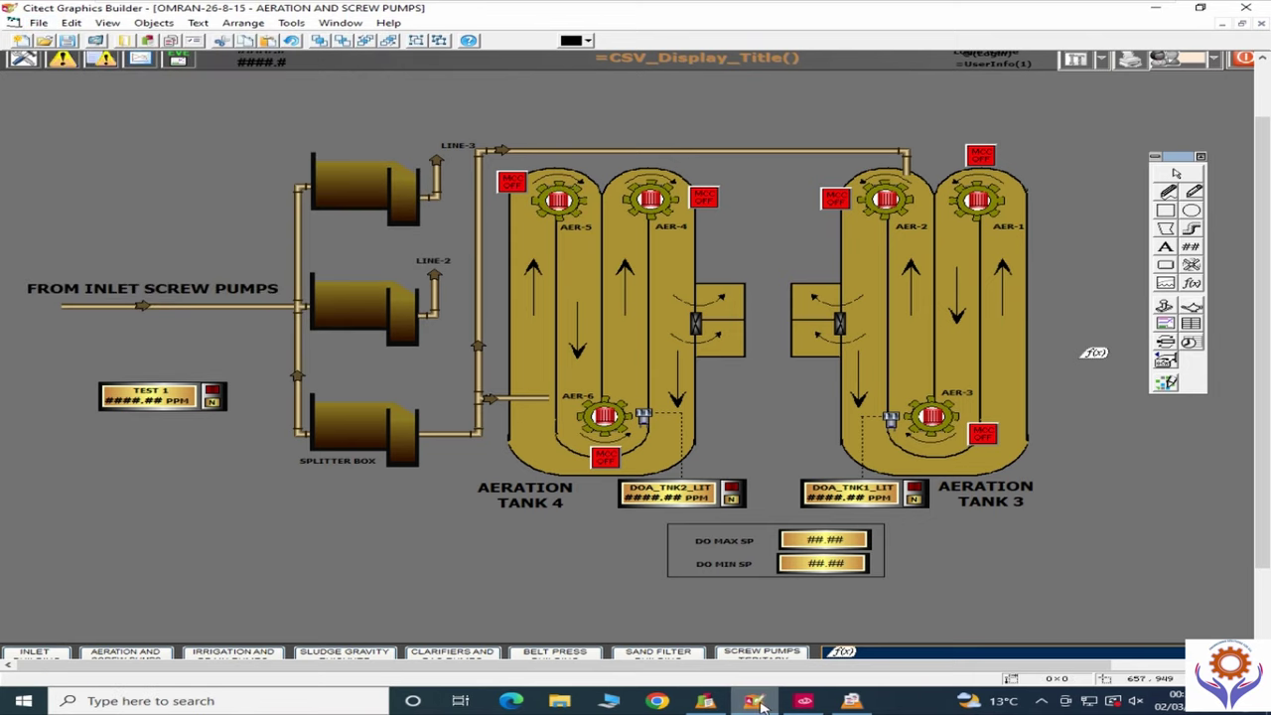
left_click(805, 702)
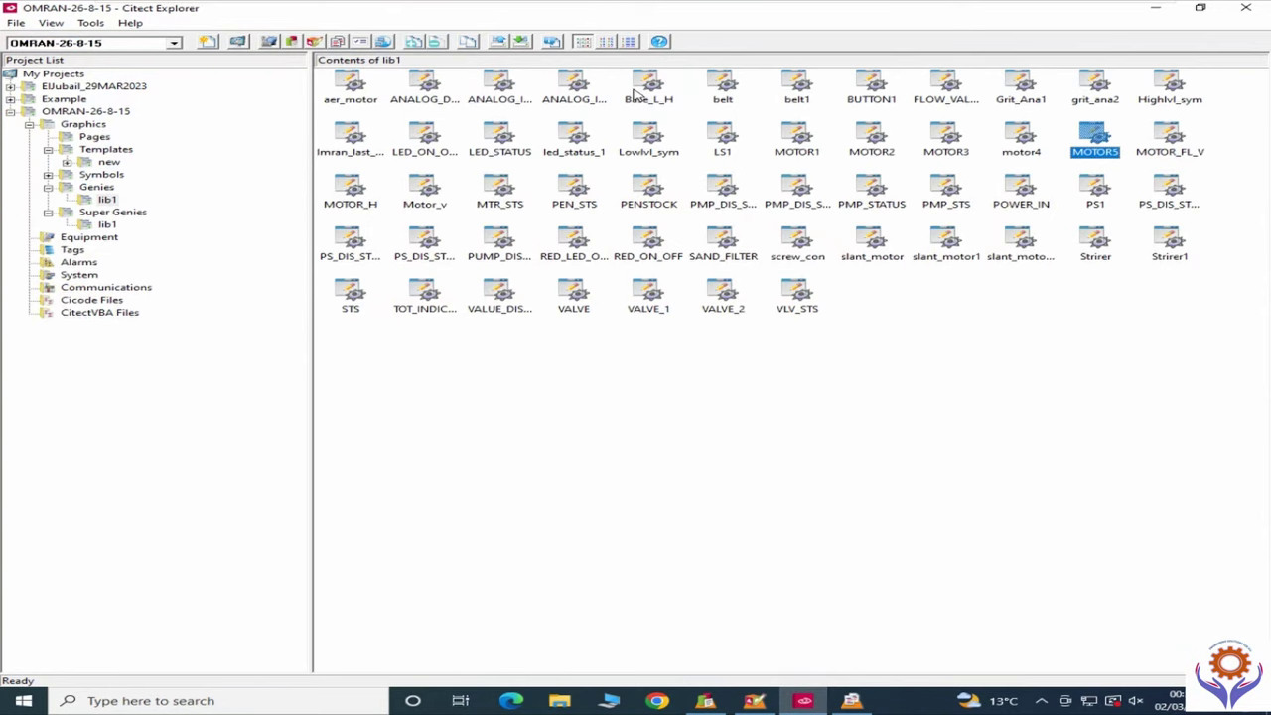
left_click(98, 138)
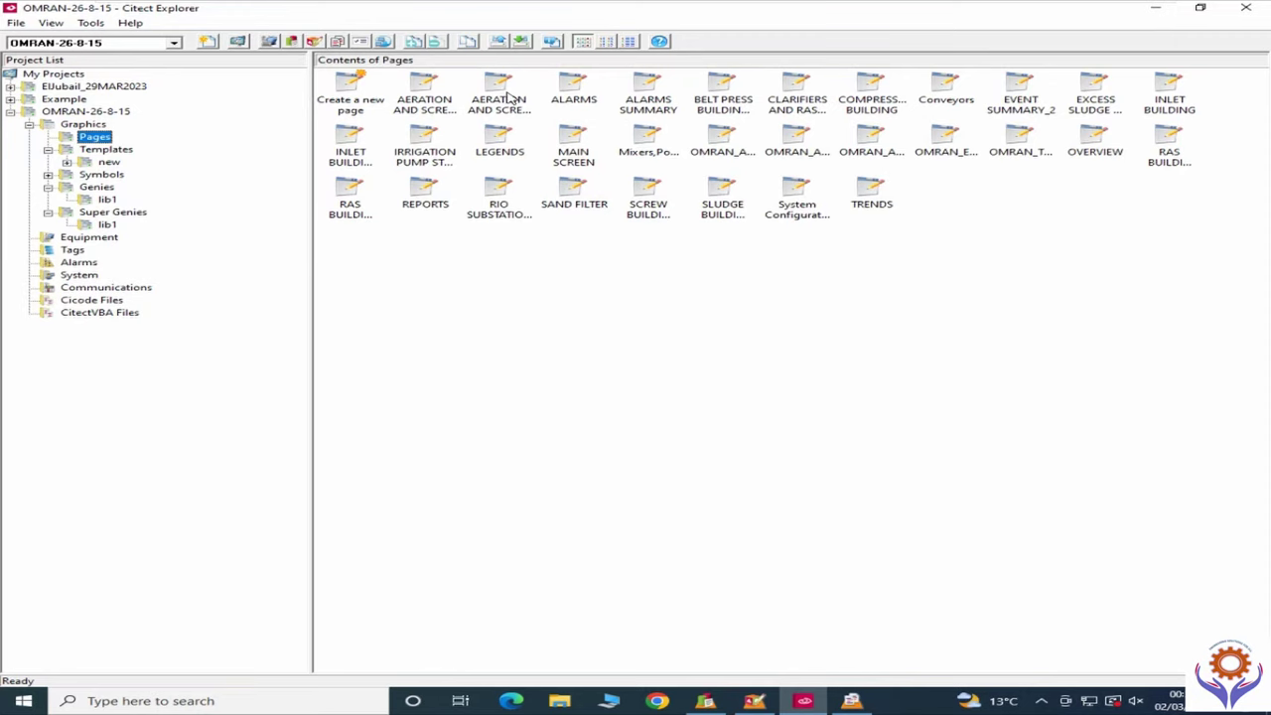
left_click(813, 96)
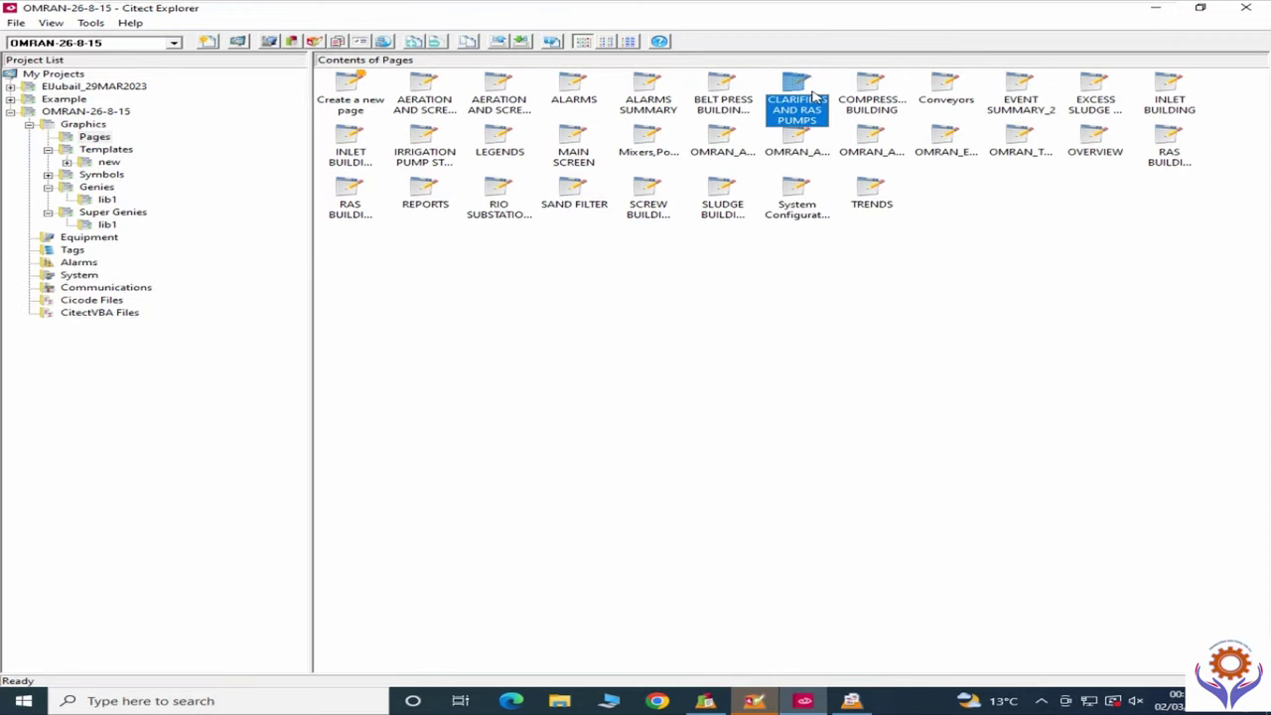
double_click(813, 96)
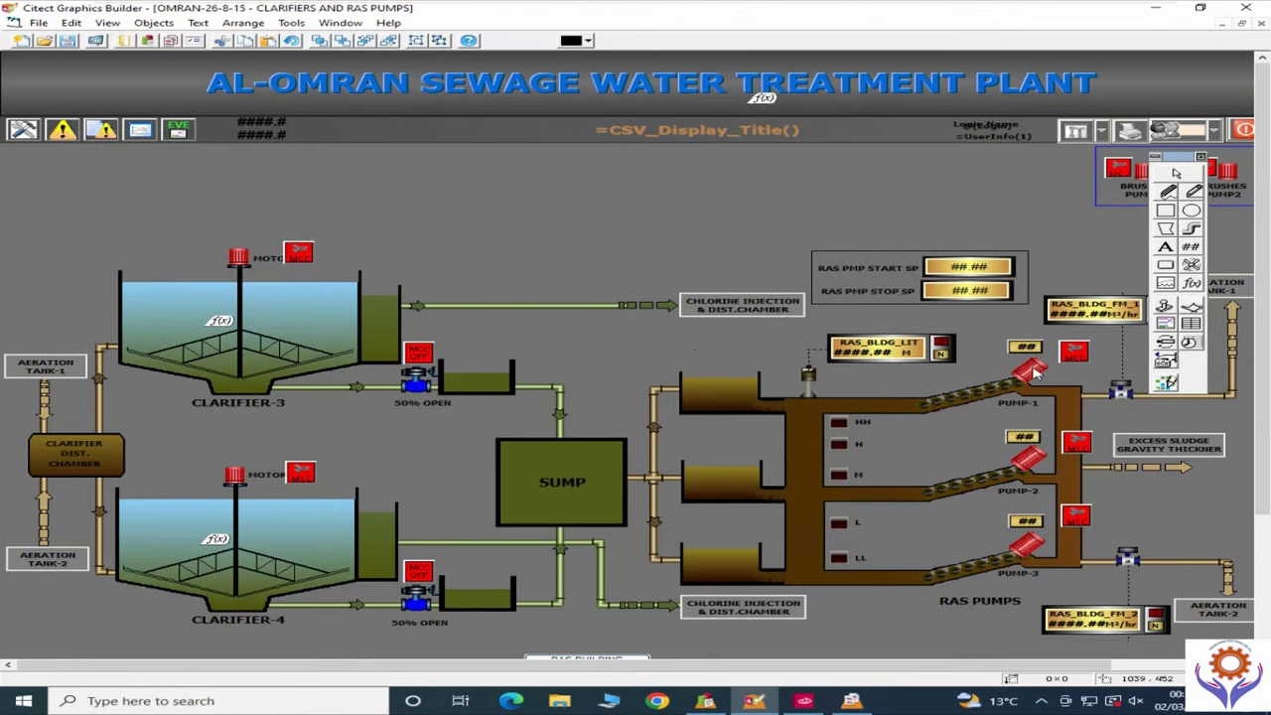
Step: View the settings of the Clarifier-4 valve genie and the RAS PUMP-1 motor genie without changing them
double_click(417, 603)
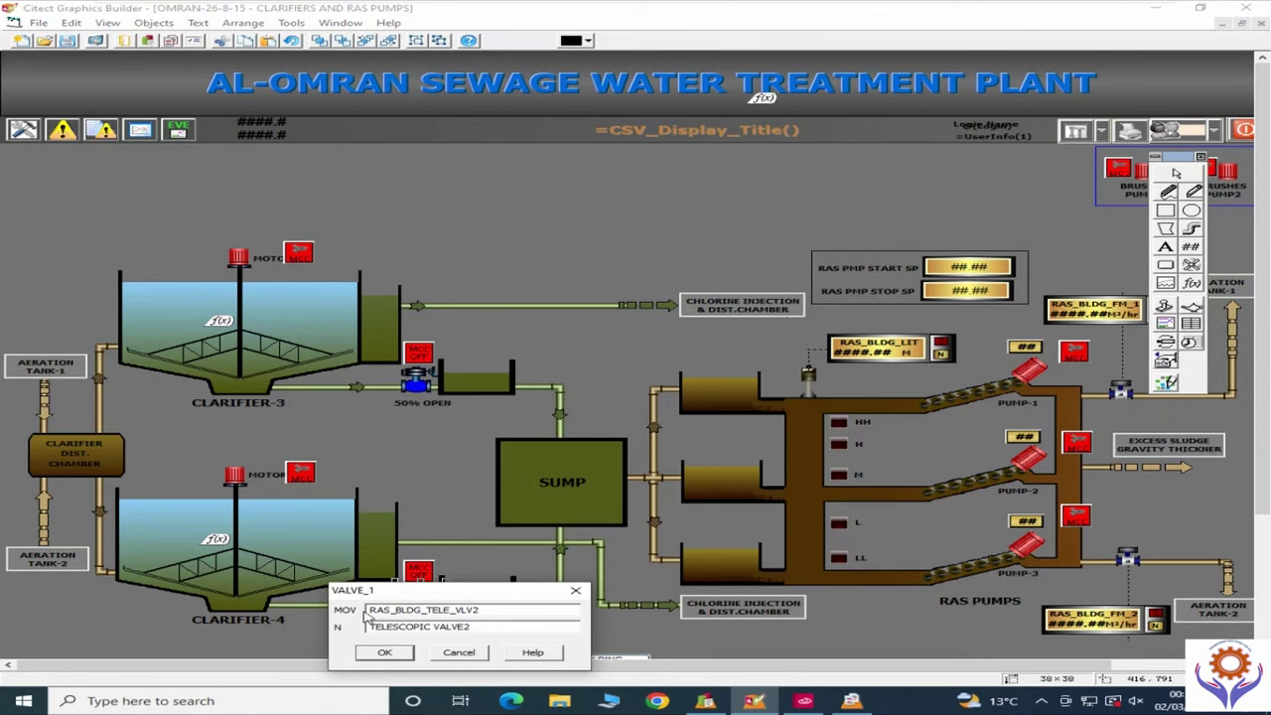
left_click(462, 653)
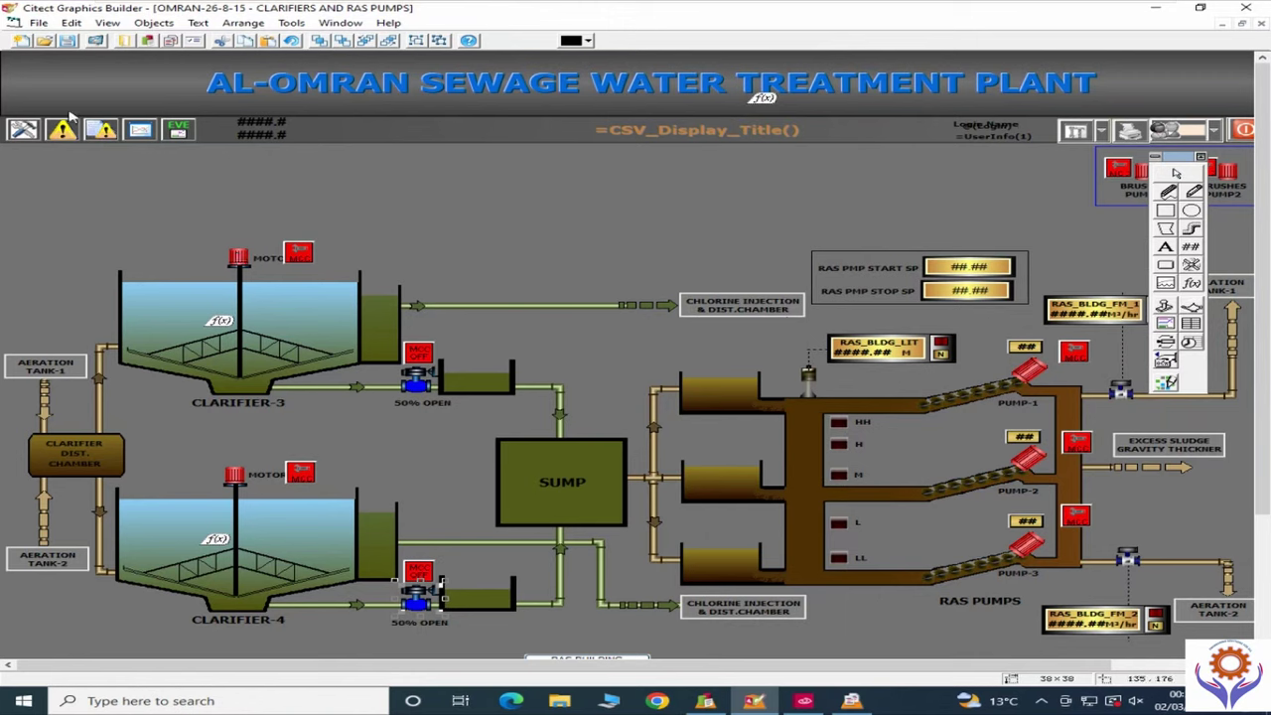
left_click(35, 25)
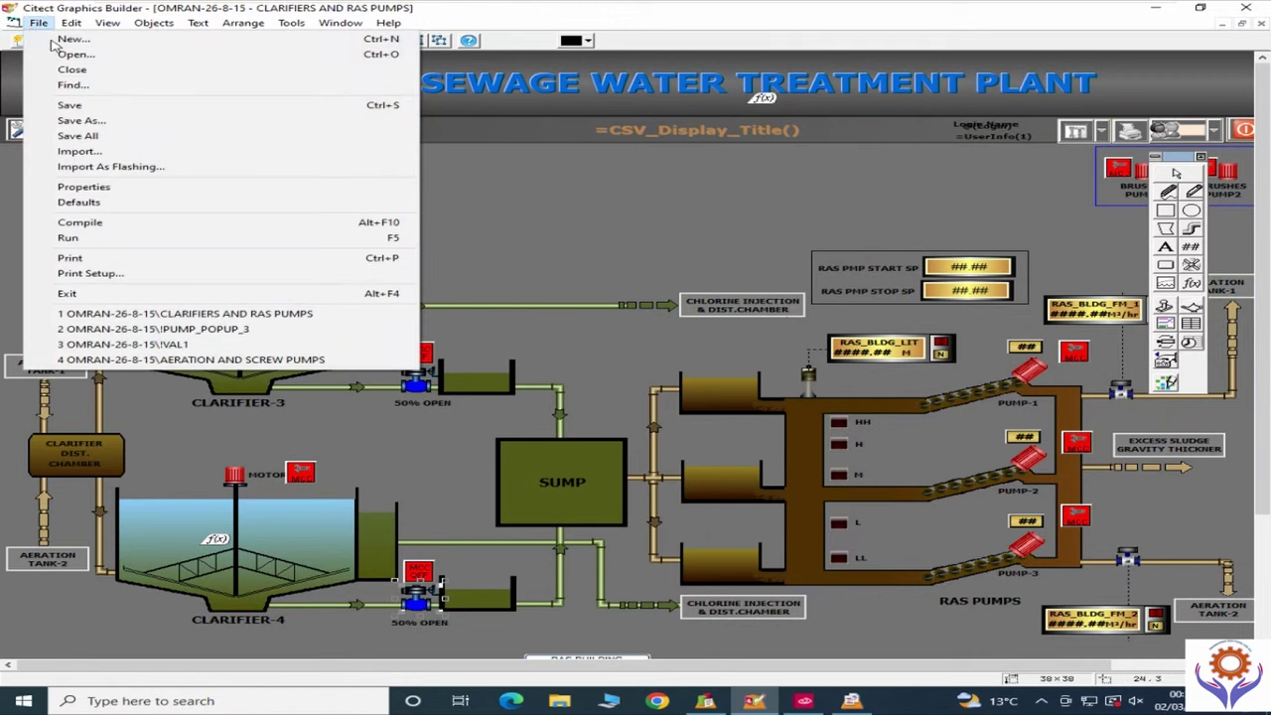
left_click(809, 203)
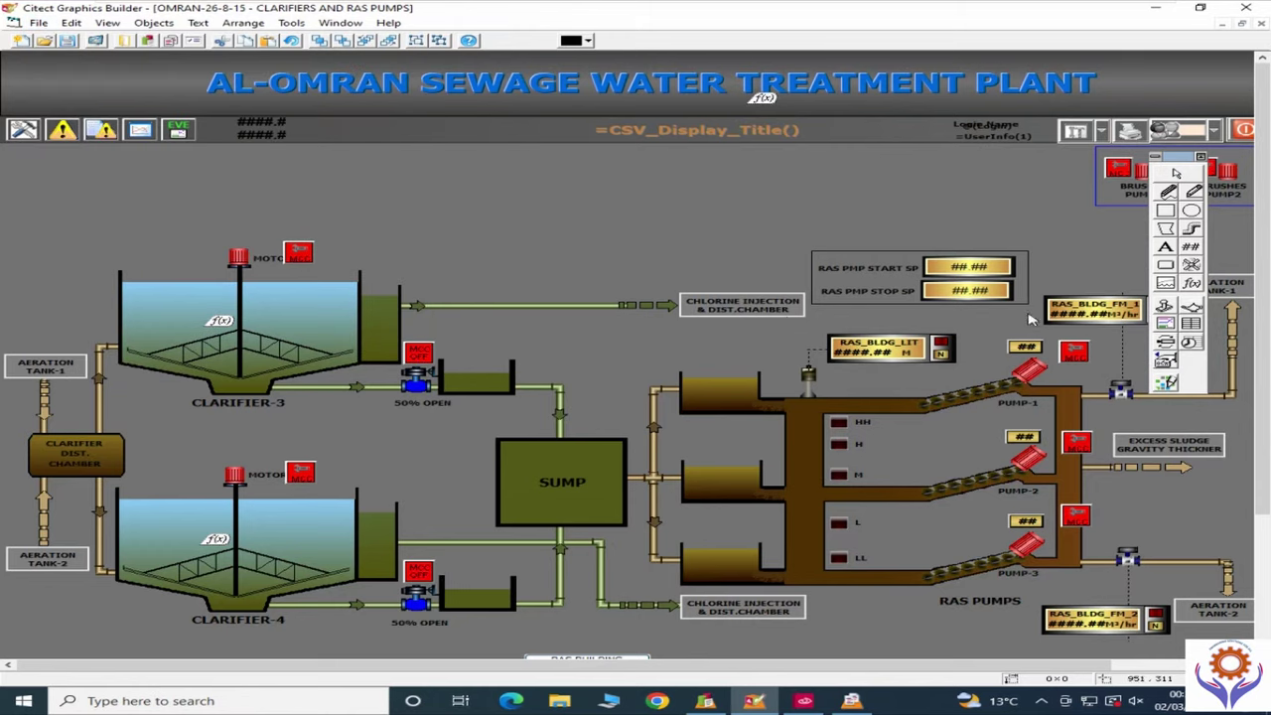
double_click(1043, 376)
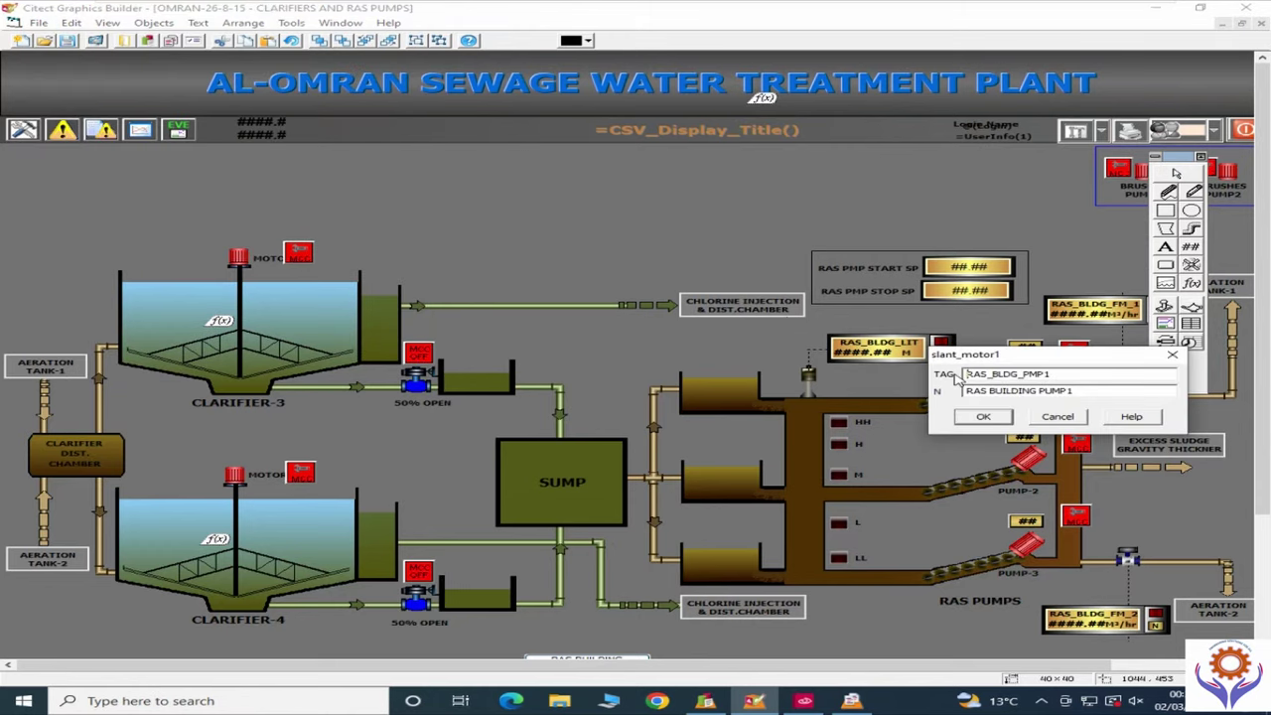
left_click(1056, 419)
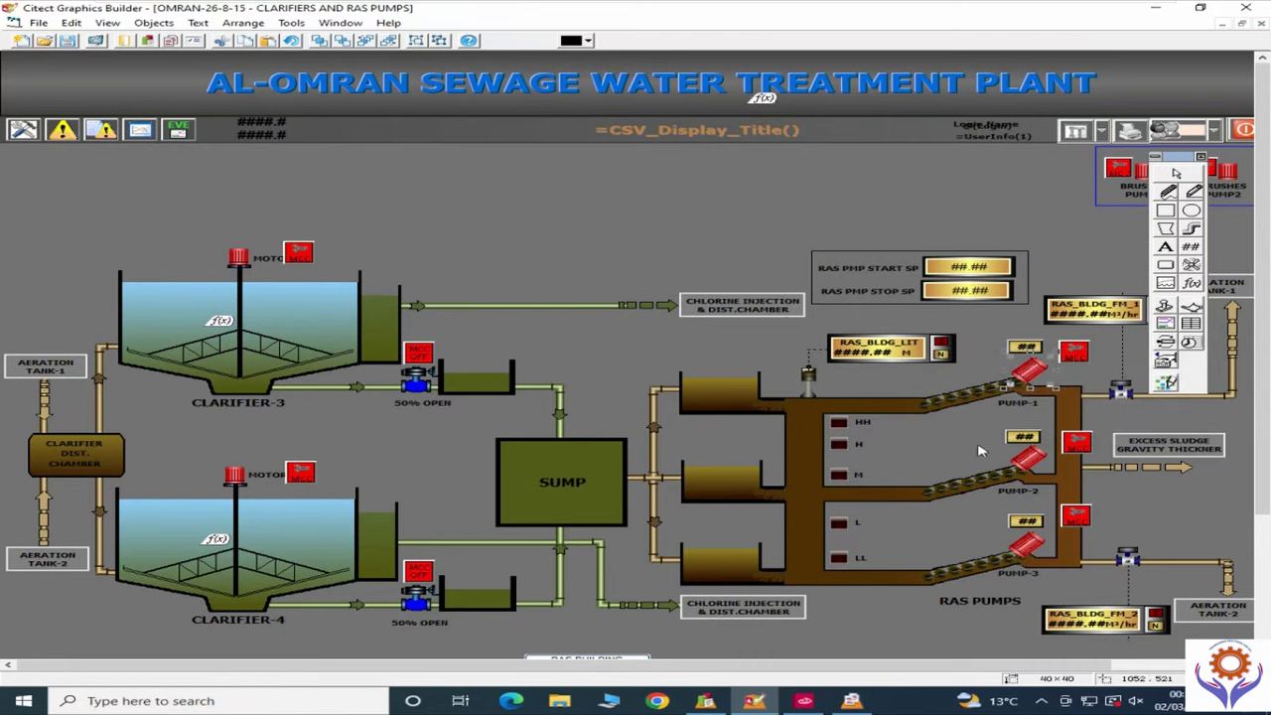
Step: Switch to Citect Explorer and open the MOTOR2 genie from the Genies library lib1 in Graphics Builder
left_click(804, 700)
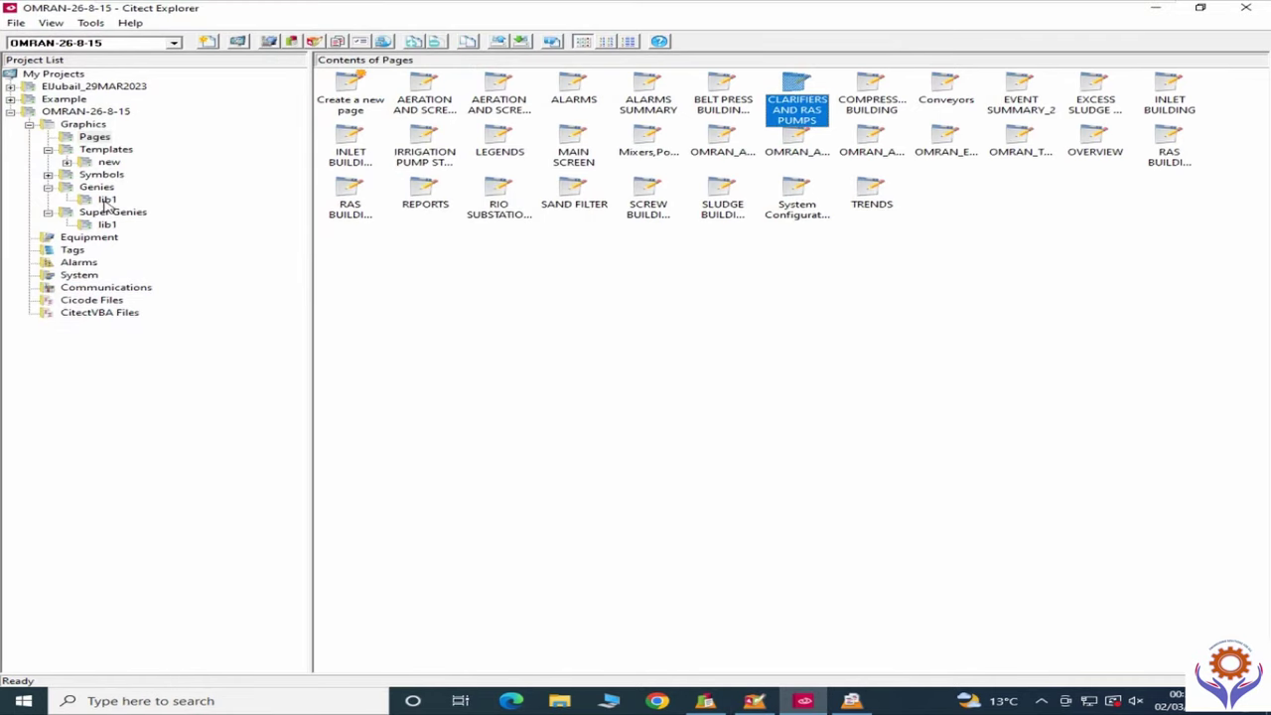
left_click(108, 200)
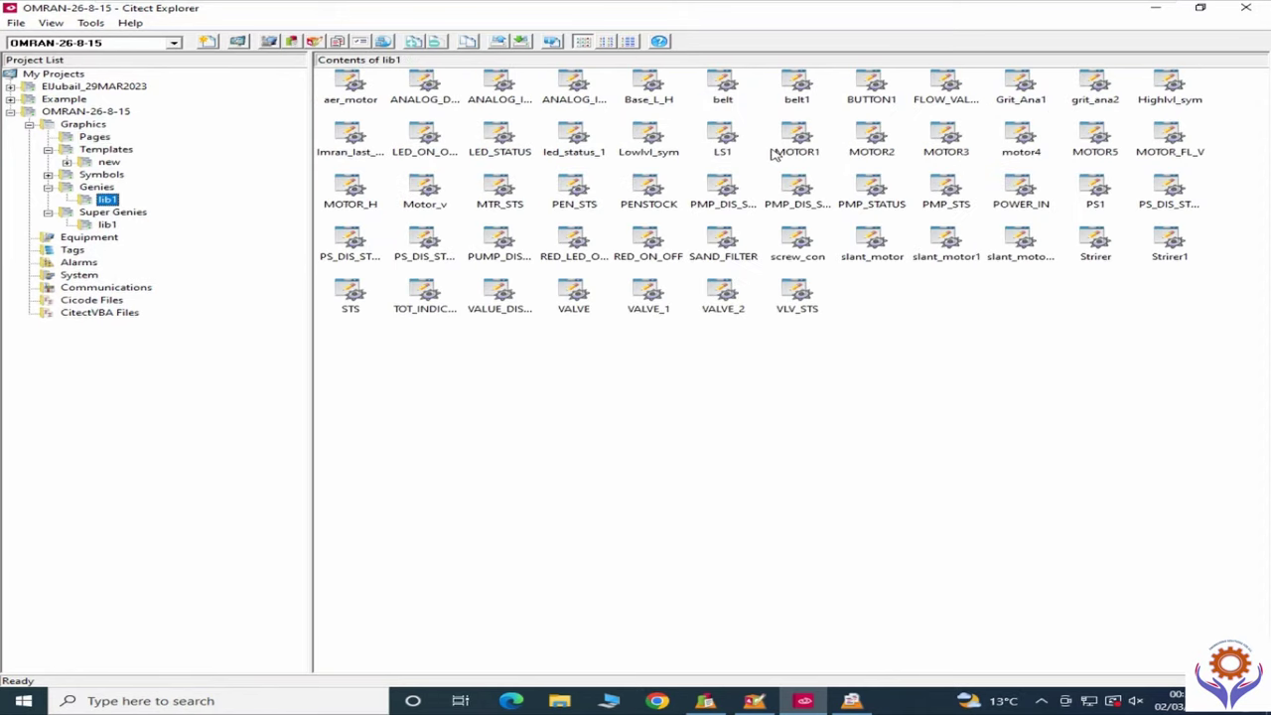
double_click(869, 150)
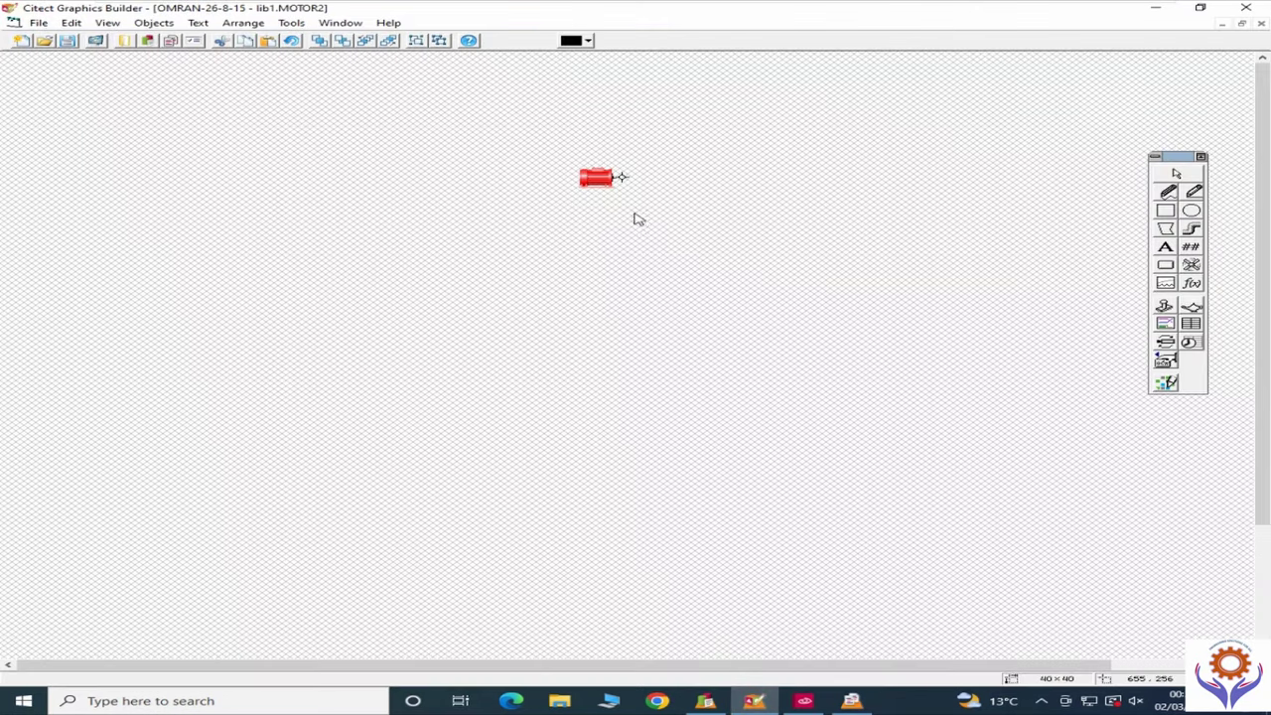
Step: Review the MOTOR2 symbol set's touch Down command, appearance conditions, movement, scaling and fill properties, and cancel without changes
left_click(597, 185)
double_click(599, 188)
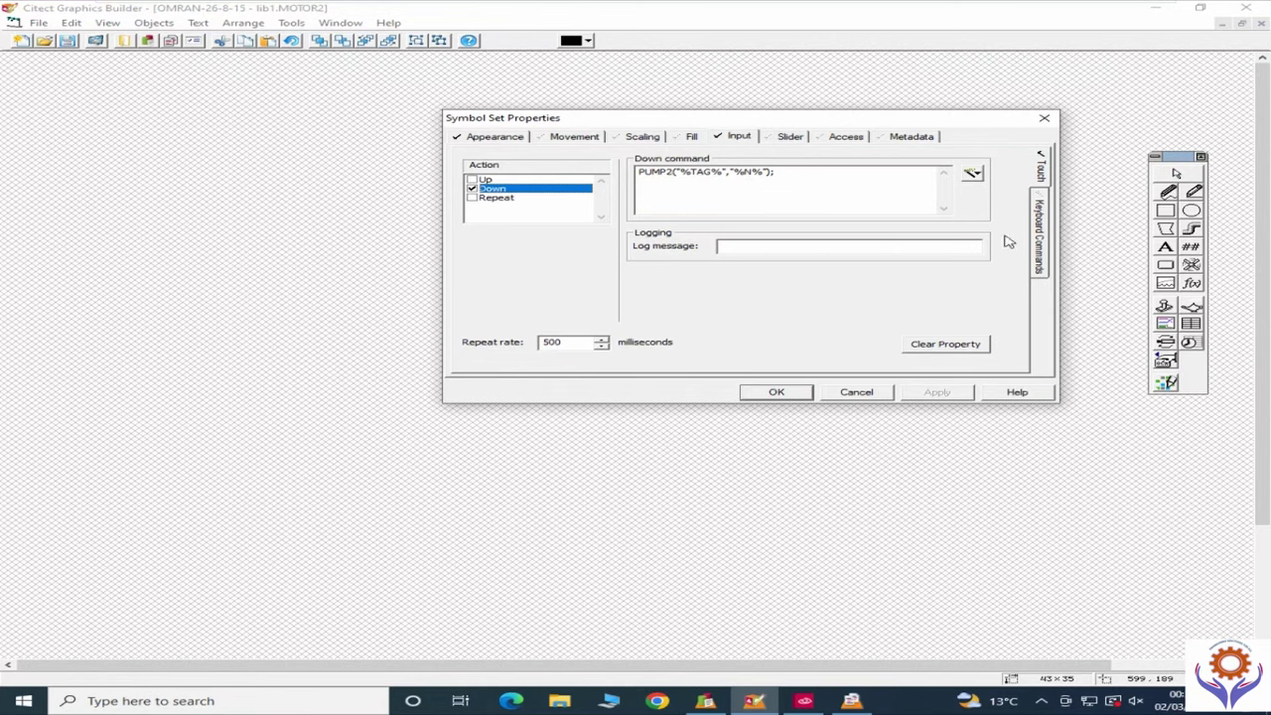
left_click(972, 176)
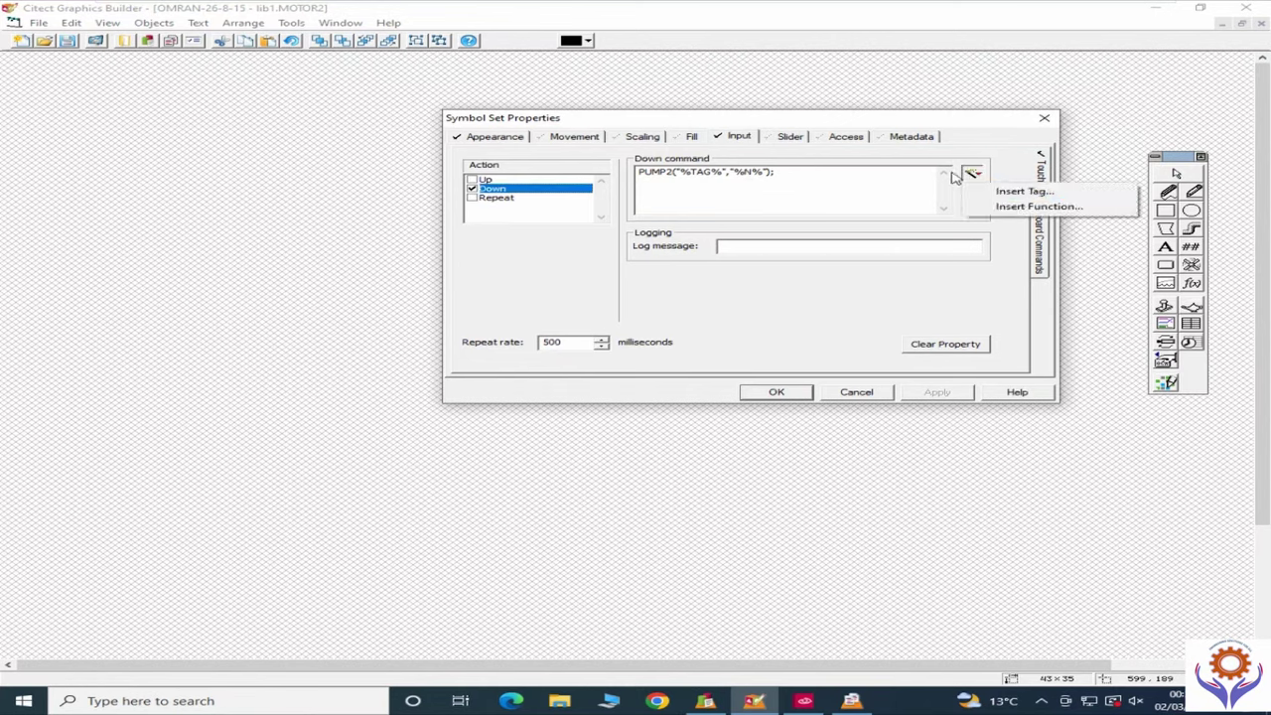
left_click(919, 179)
left_click(494, 138)
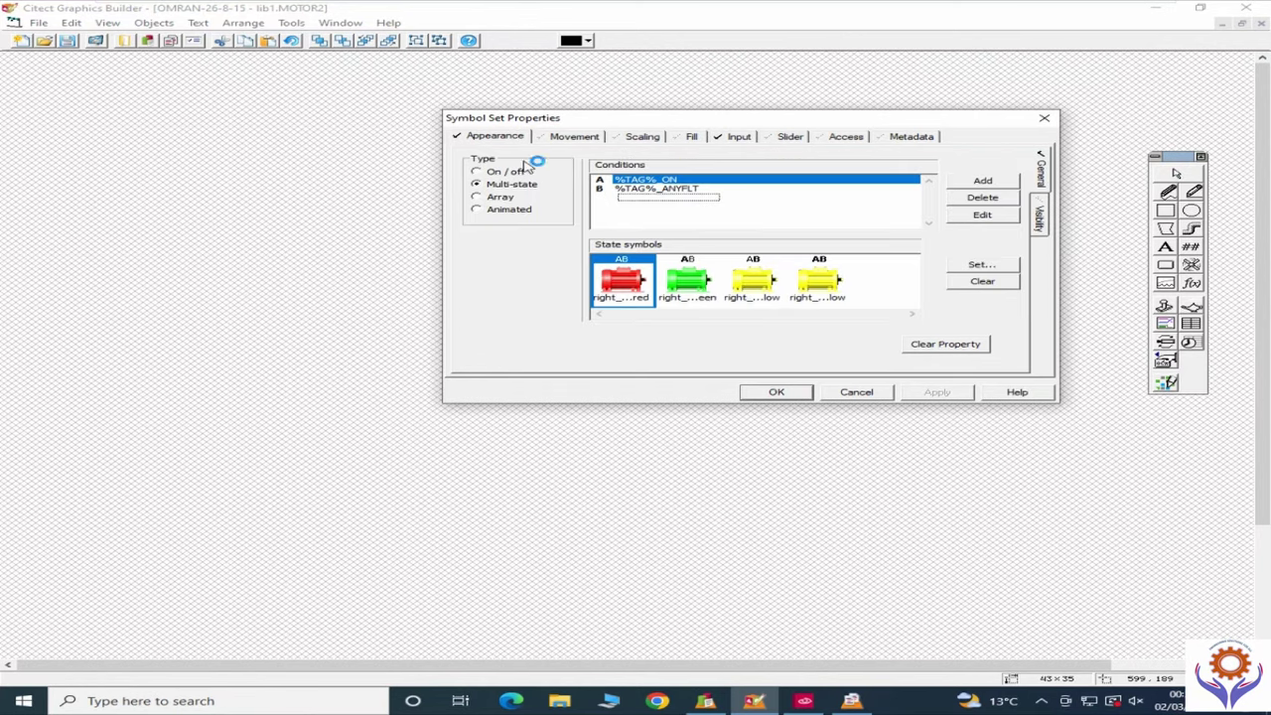
left_click(552, 140)
left_click(651, 138)
left_click(695, 139)
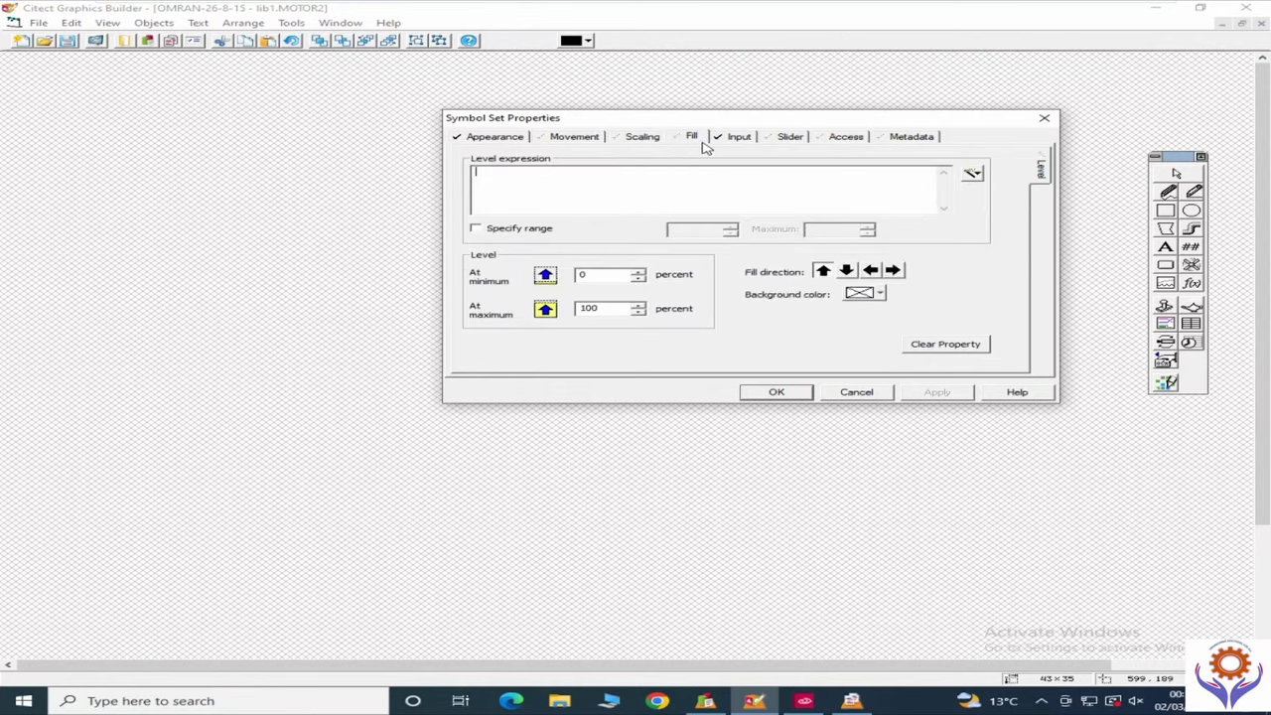
left_click(745, 139)
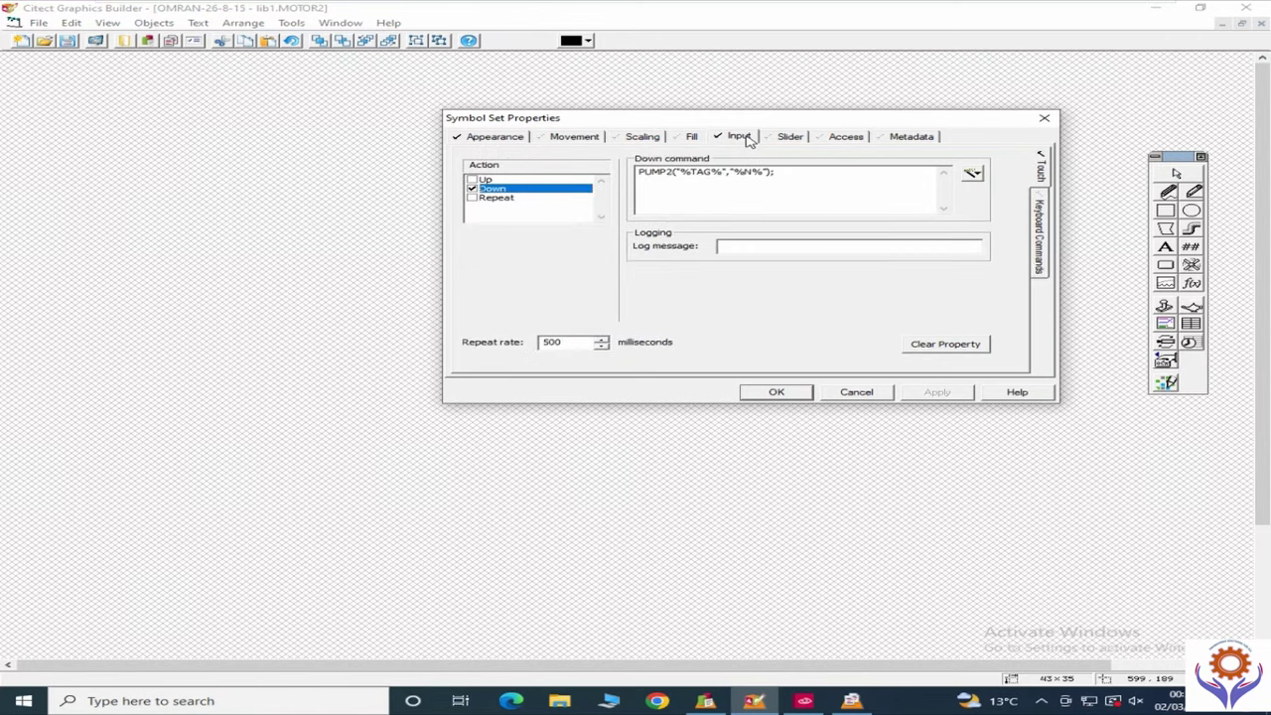
left_click(856, 394)
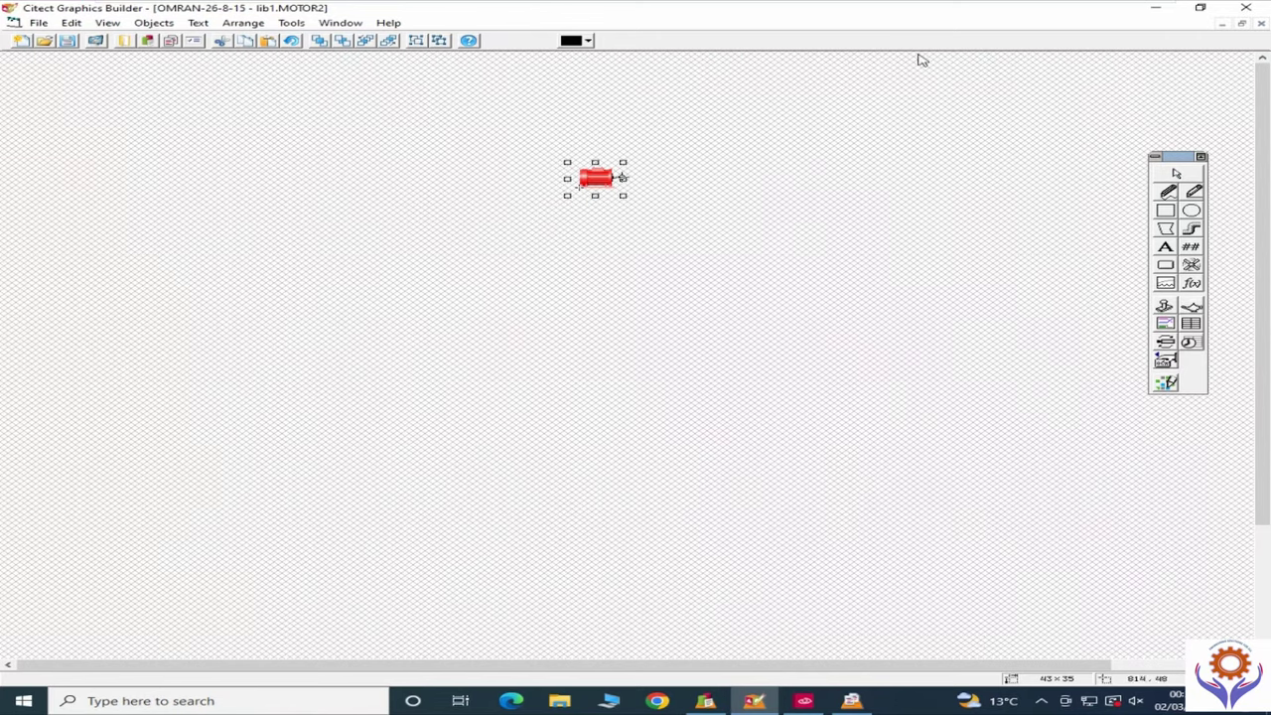
Step: Minimise the MOTOR2 genie window and reposition the CLARIFIERS AND RAS PUMPS page window so it is clear of the drawing toolbox
left_click(1220, 24)
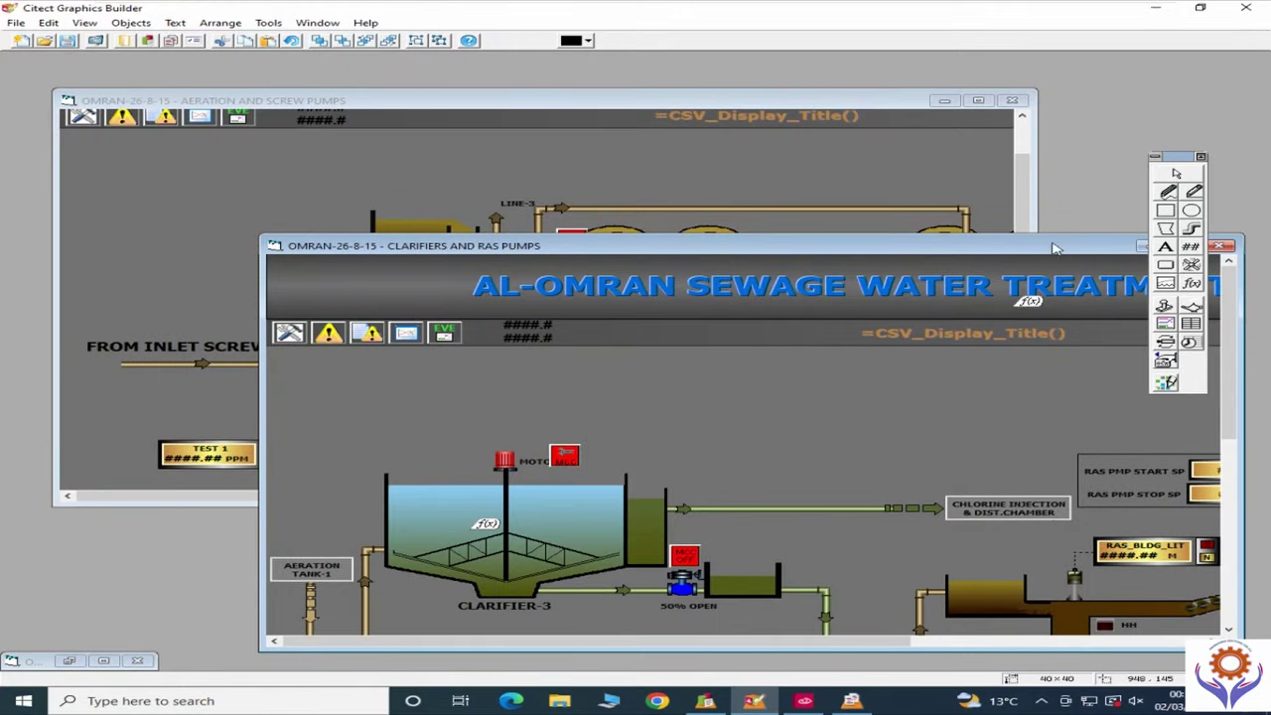
left_click_drag(1082, 253, 907, 218)
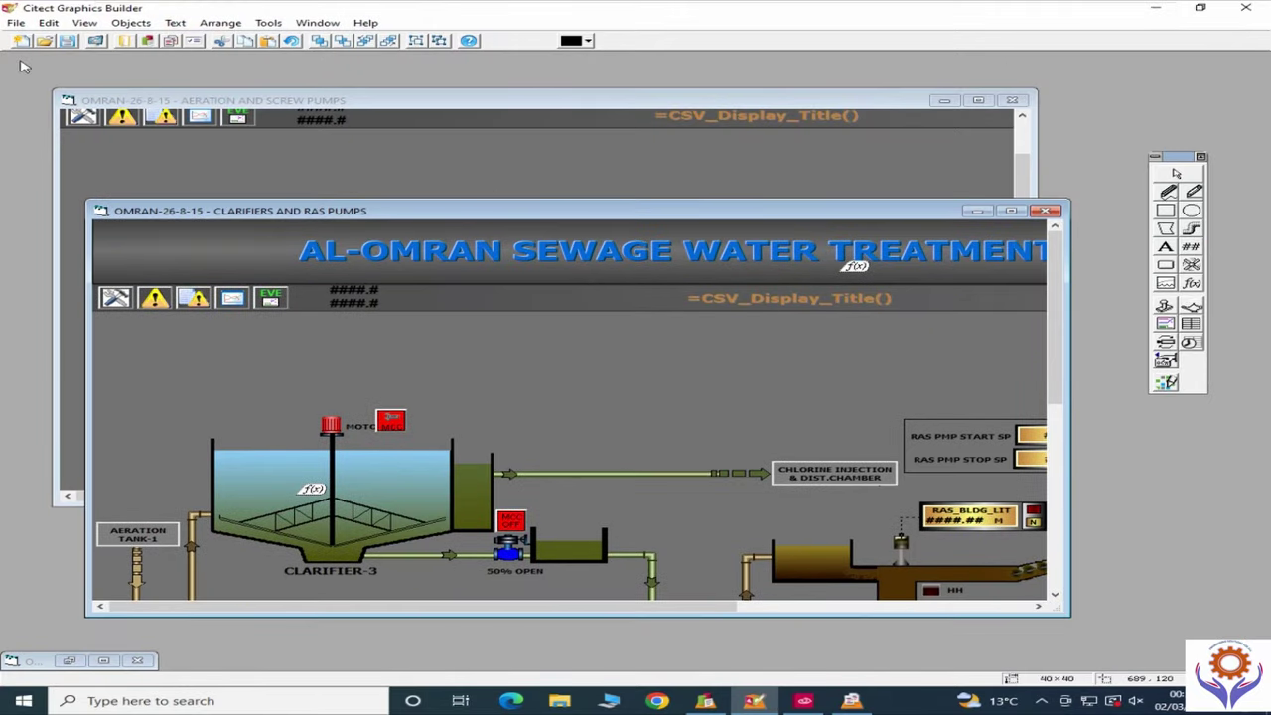
left_click(18, 25)
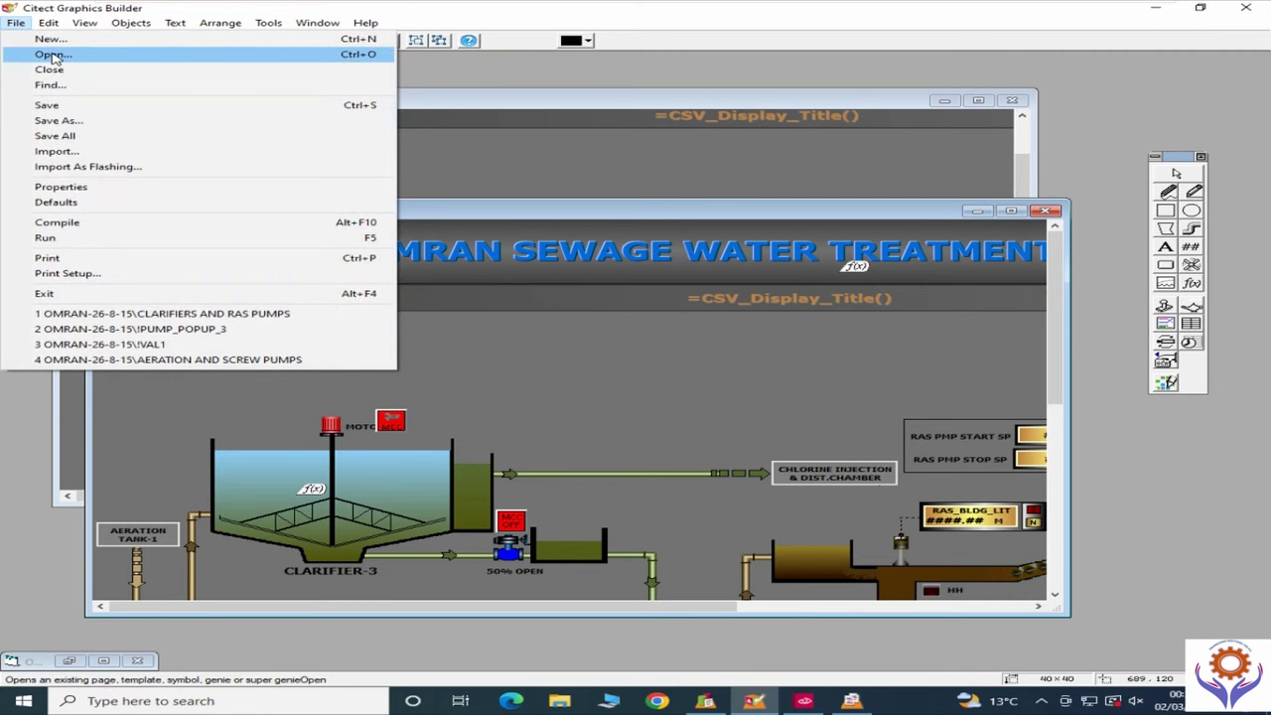
Step: View the TAG and N settings of the Clarifier-3 stirrer genie without changing them and maximise the page window
double_click(328, 437)
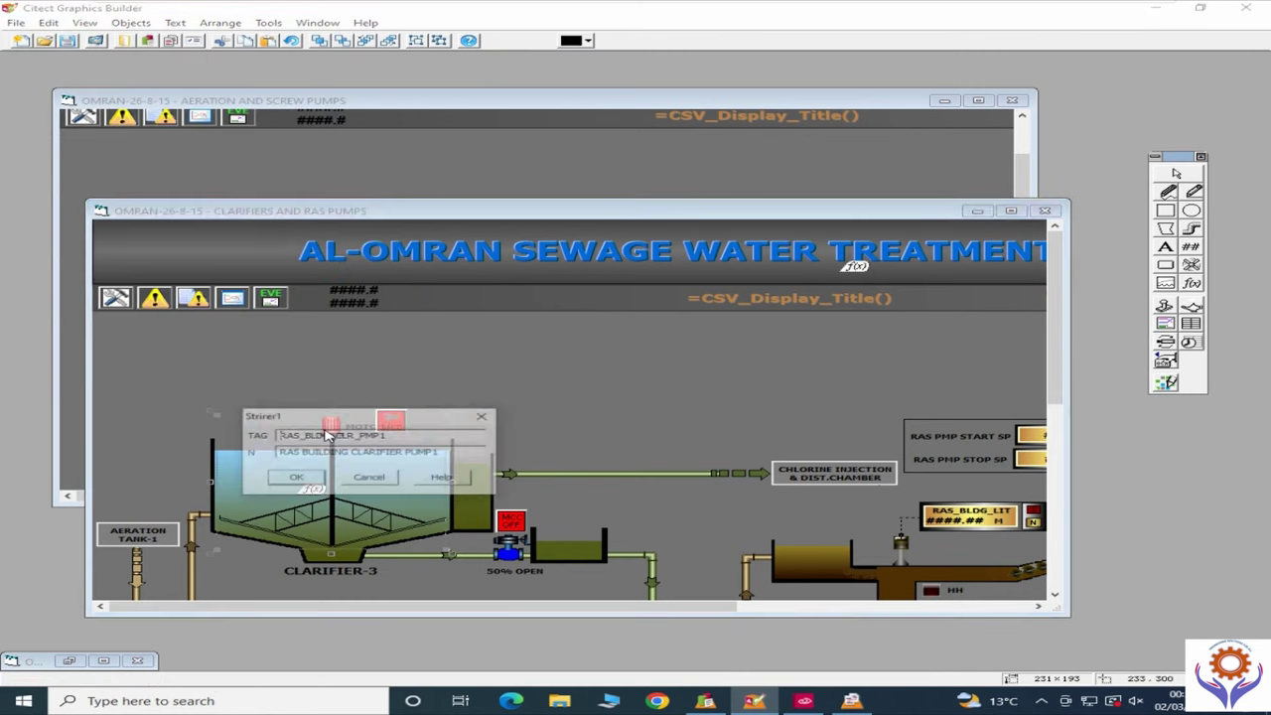
key("Escape")
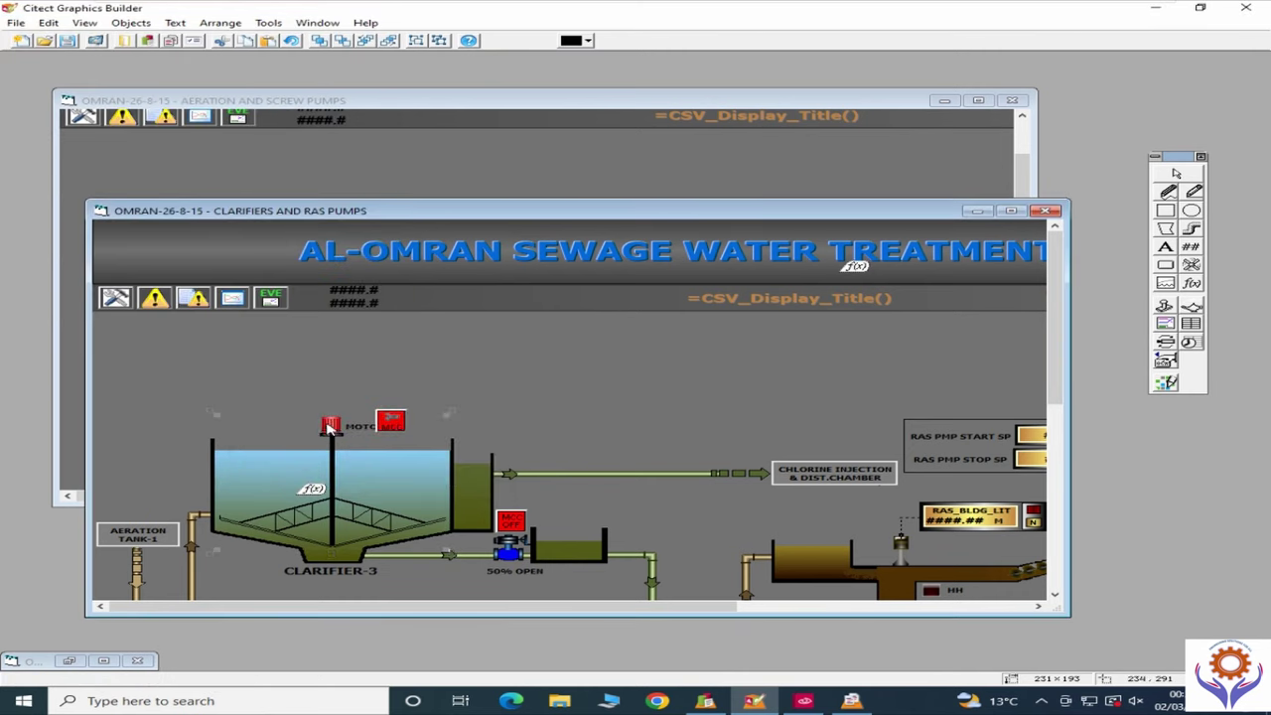
double_click(310, 490)
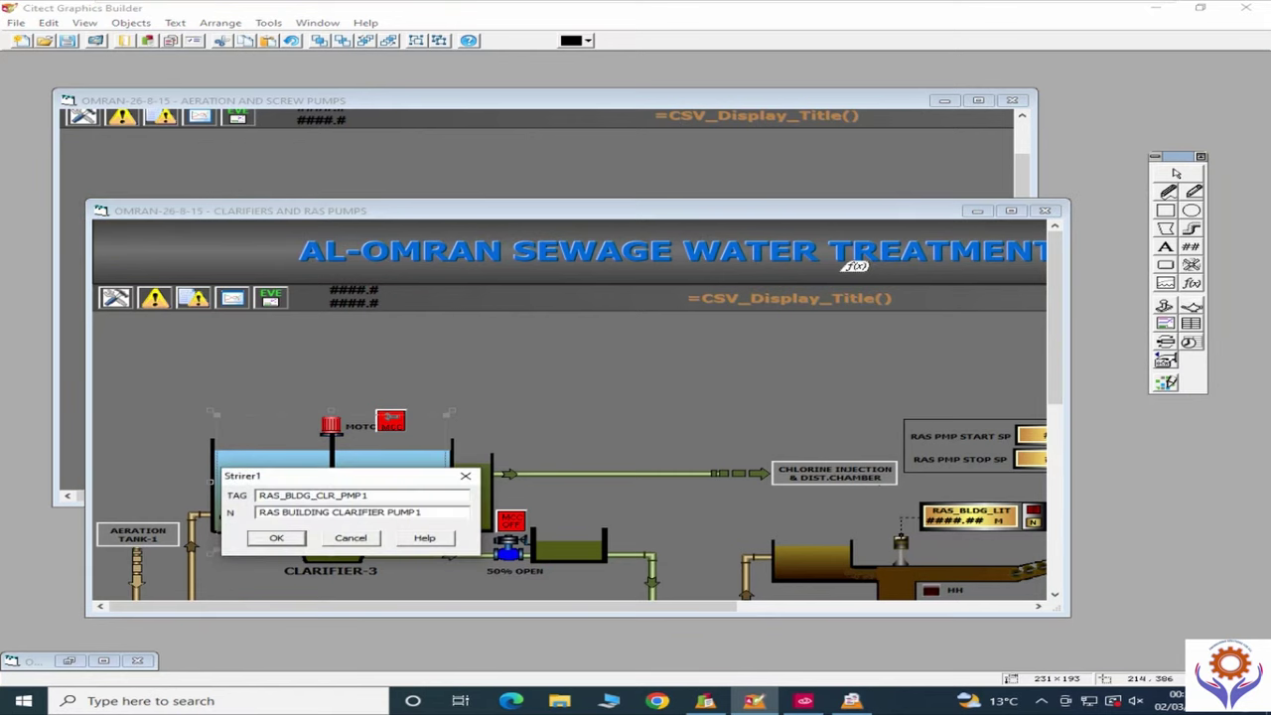
left_click(351, 537)
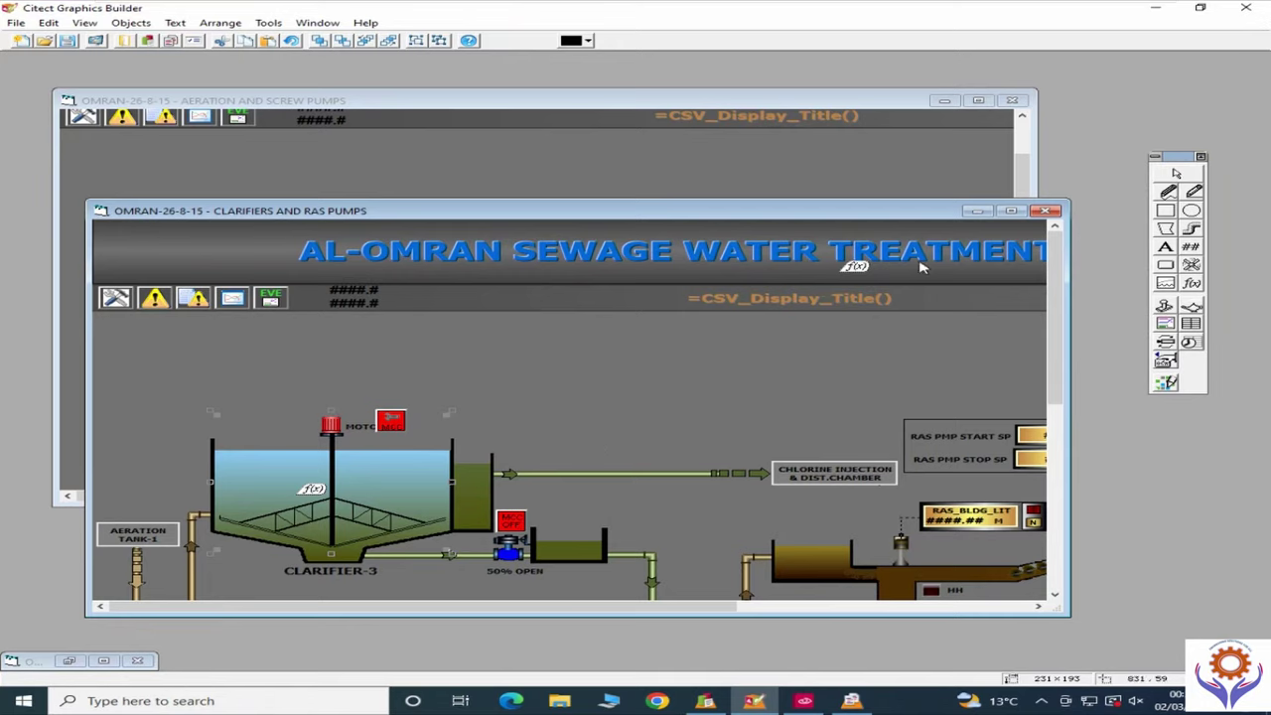
left_click(1011, 211)
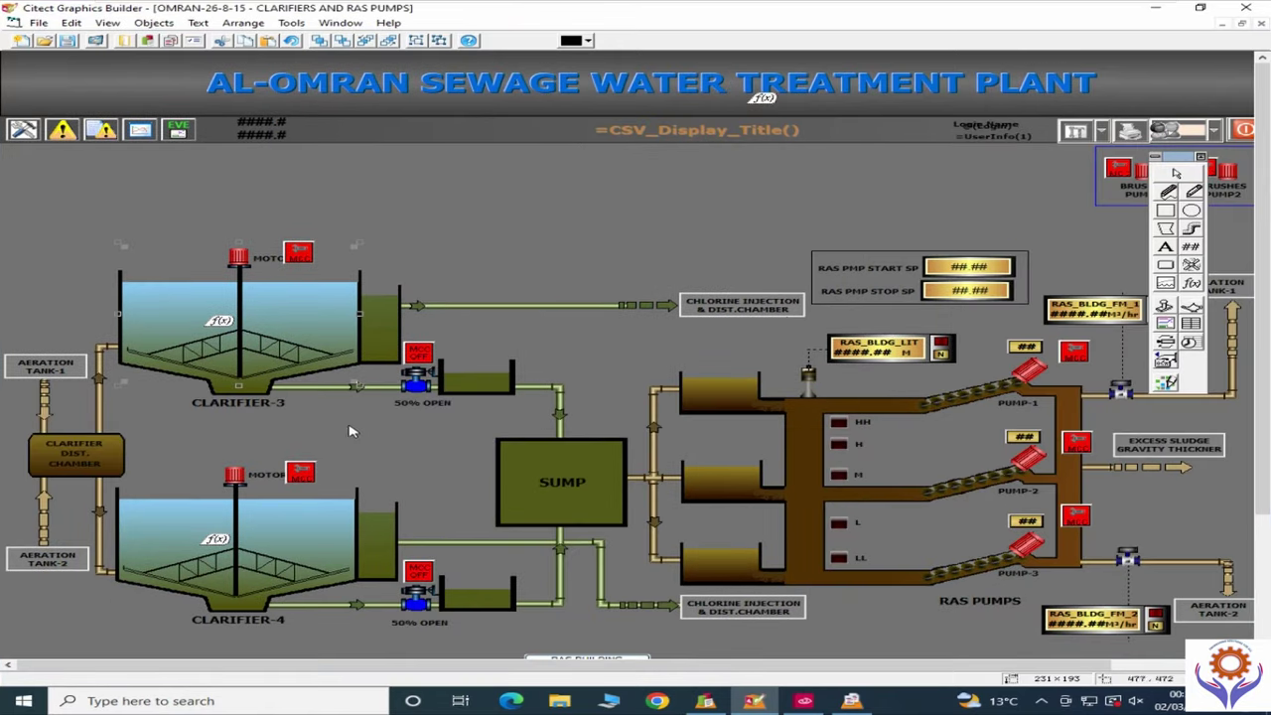
Step: Place a Cicode object without a command in the empty area above the chlorine injection line, dismissing the bitmap and Cicode properties
double_click(225, 322)
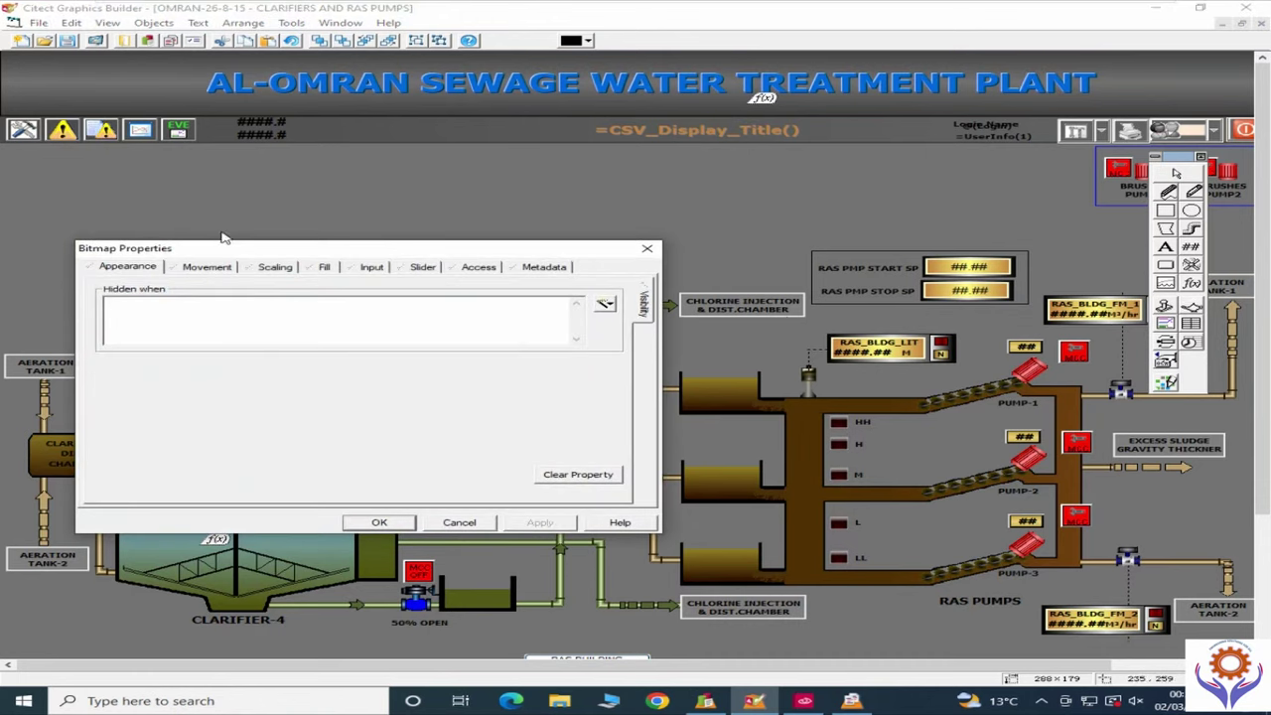
left_click(646, 249)
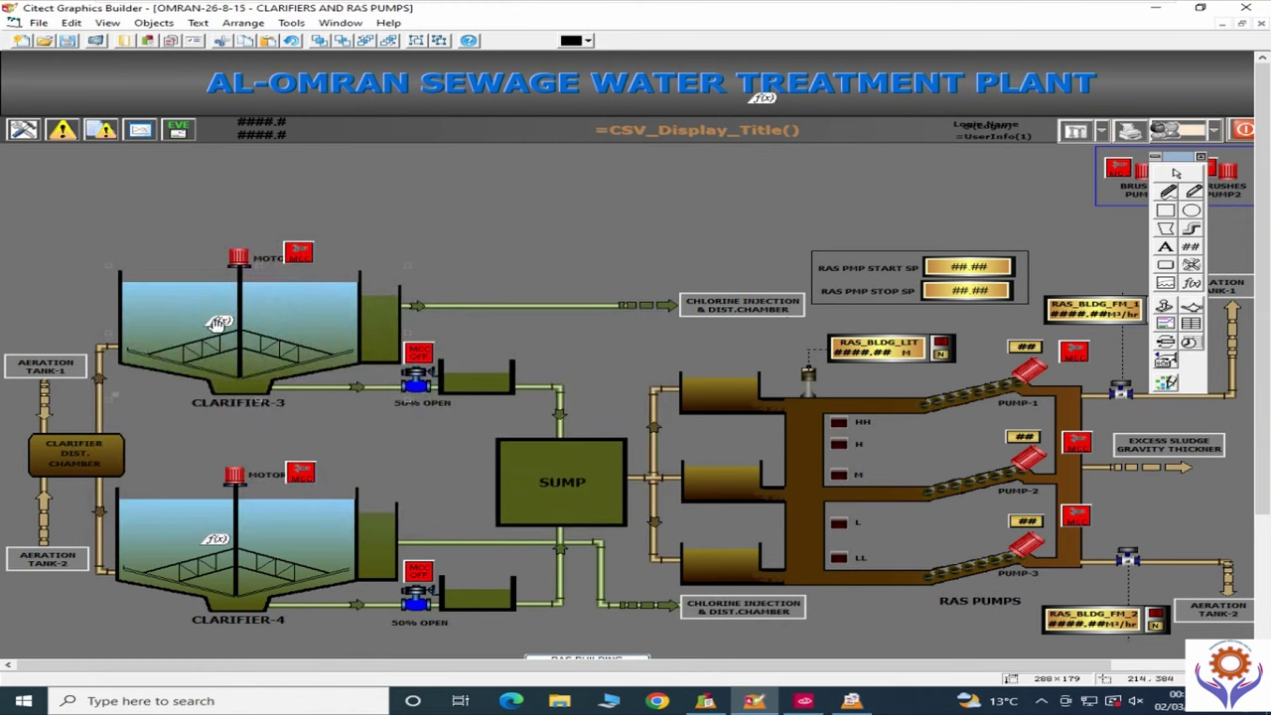
left_click(1192, 285)
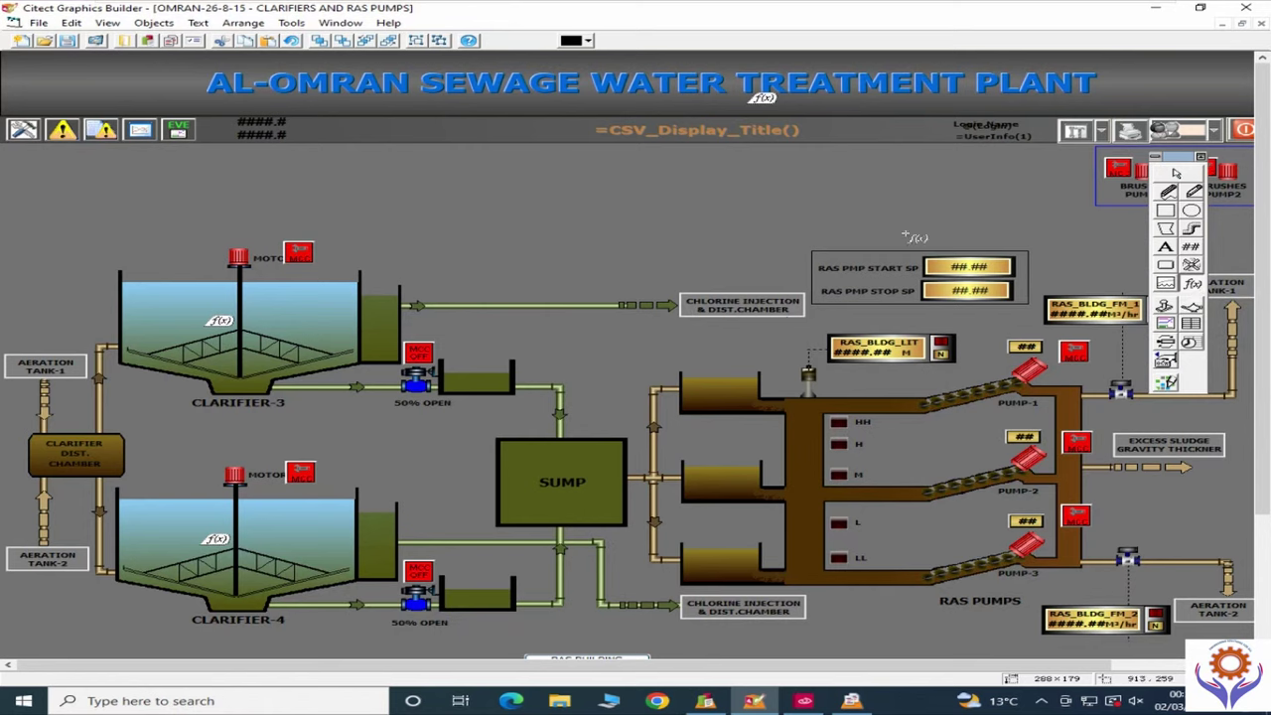
left_click(719, 198)
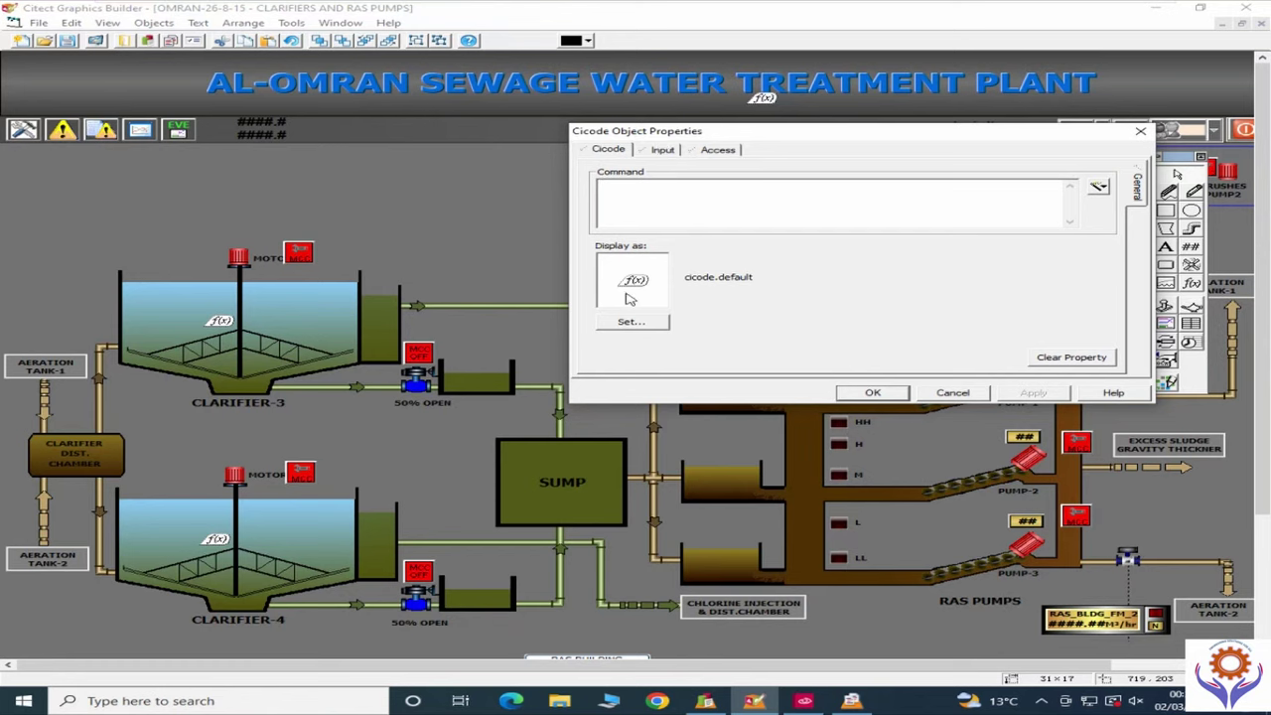
left_click(949, 394)
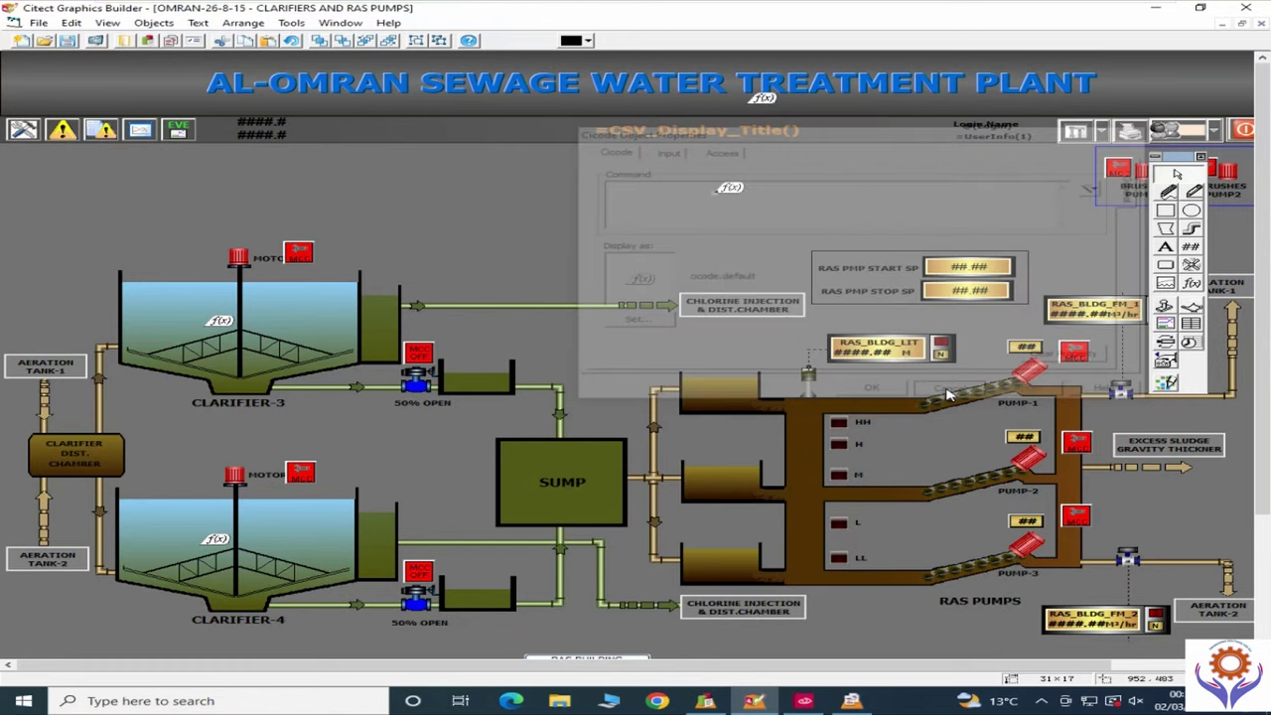
Step: View the Clarifier-3 stirrer genie's TAG and N settings and move the genie out of the tank to just above it
double_click(219, 324)
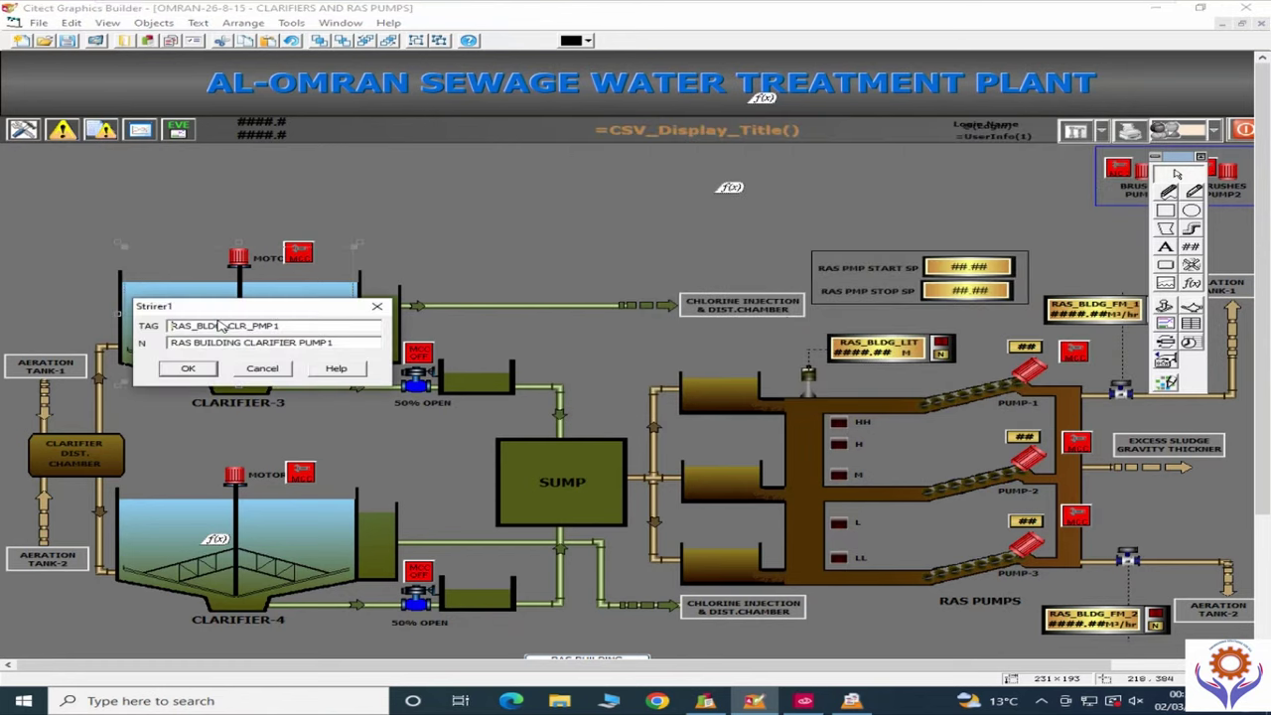
left_click(262, 367)
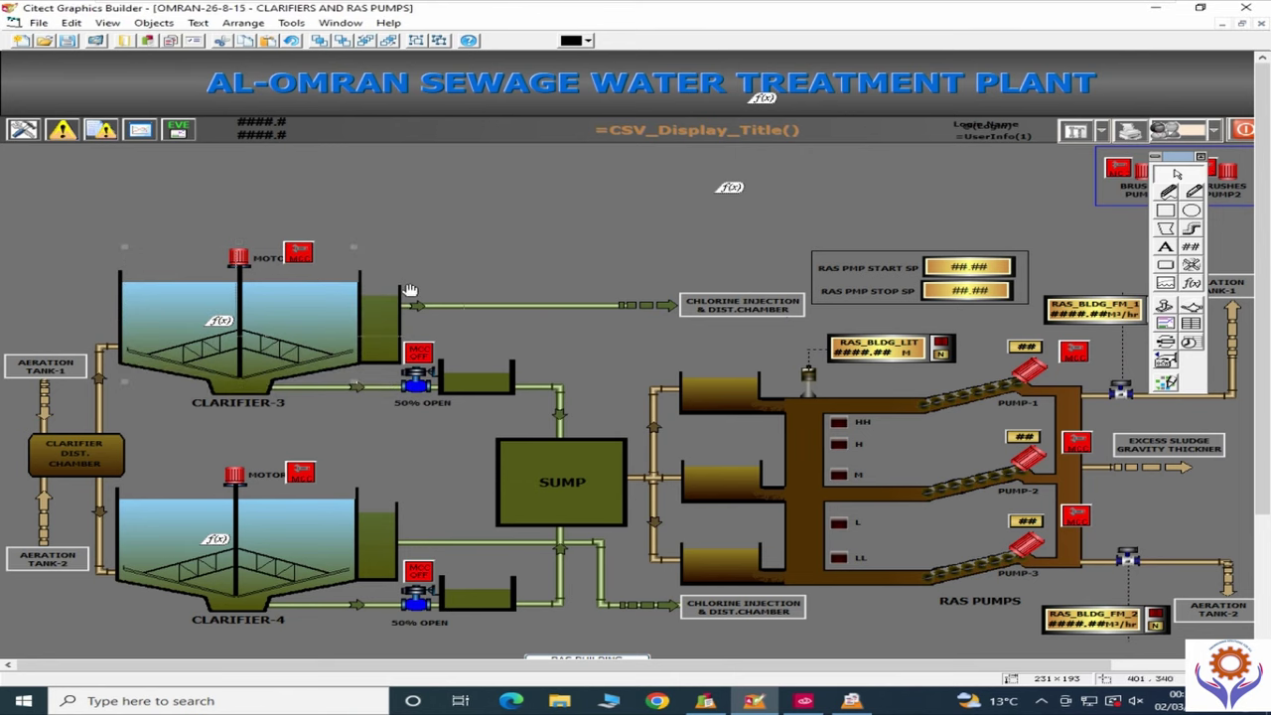
left_click_drag(292, 341, 480, 258)
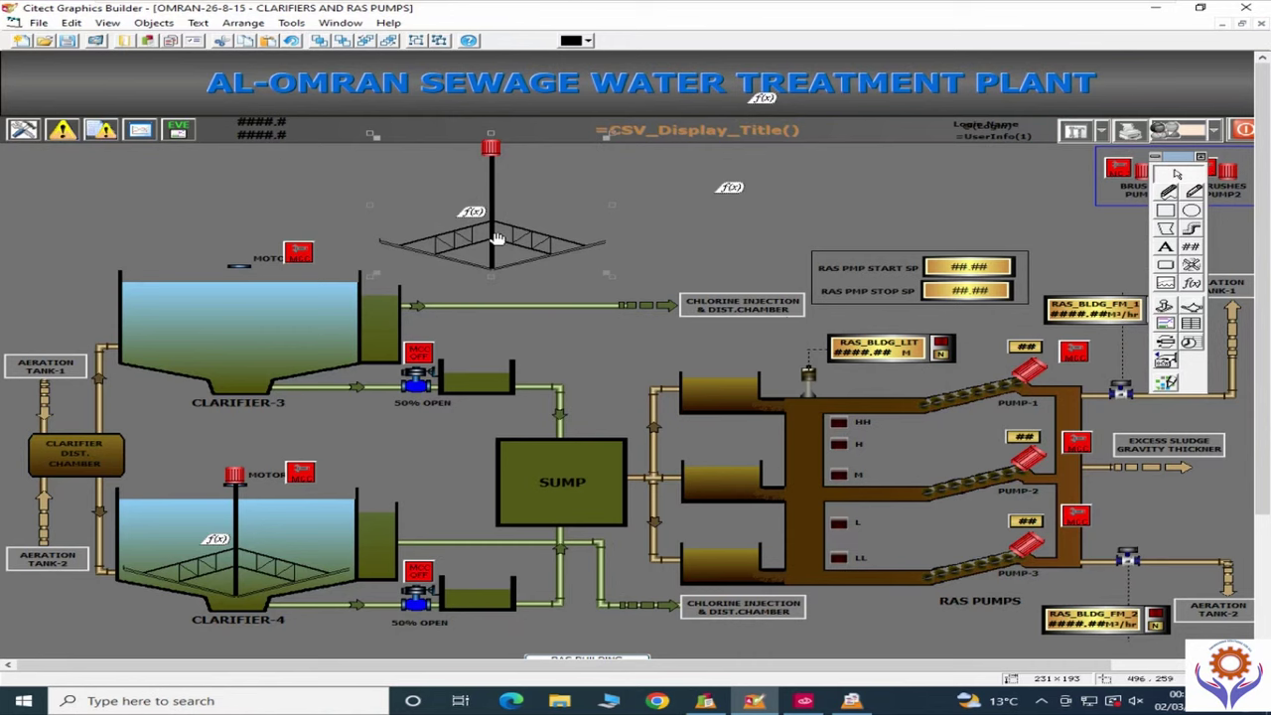
double_click(496, 238)
left_click(537, 281)
left_click_drag(480, 250, 358, 248)
Step: Try to ungroup the moved stirrer genie, reposition it beside the tank and check its TAG and N settings again
right_click(356, 248)
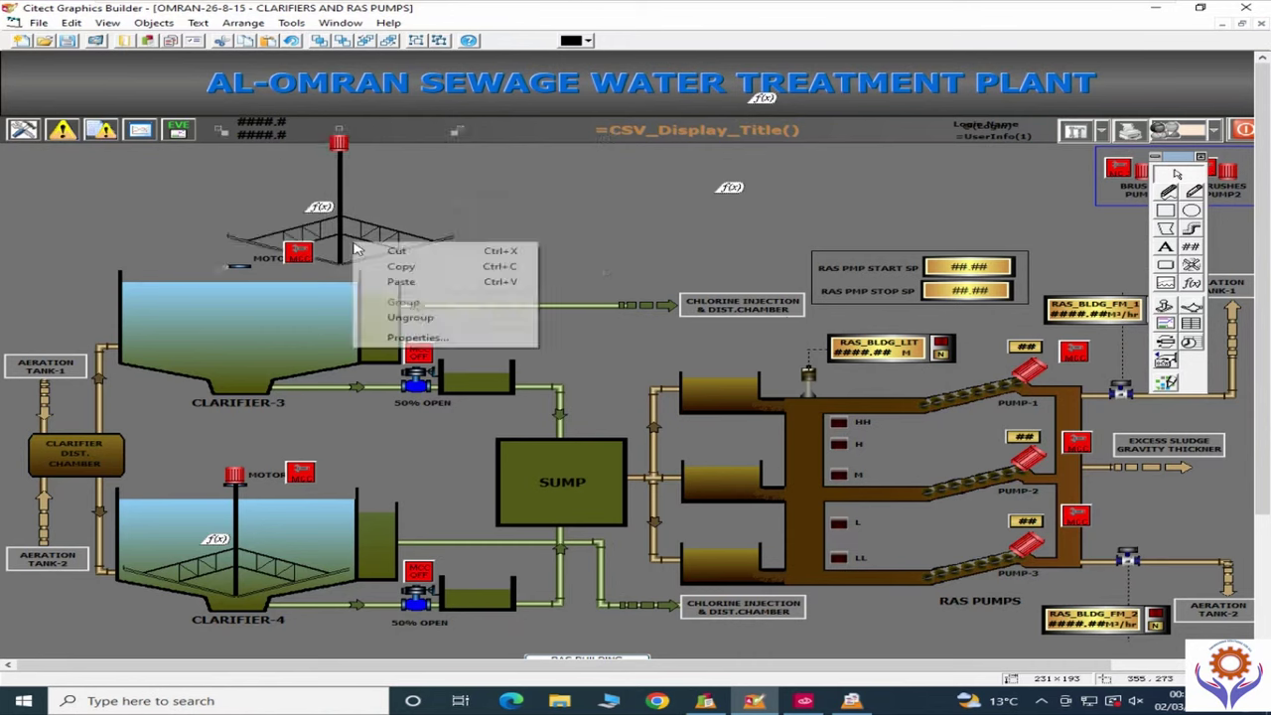
left_click(430, 322)
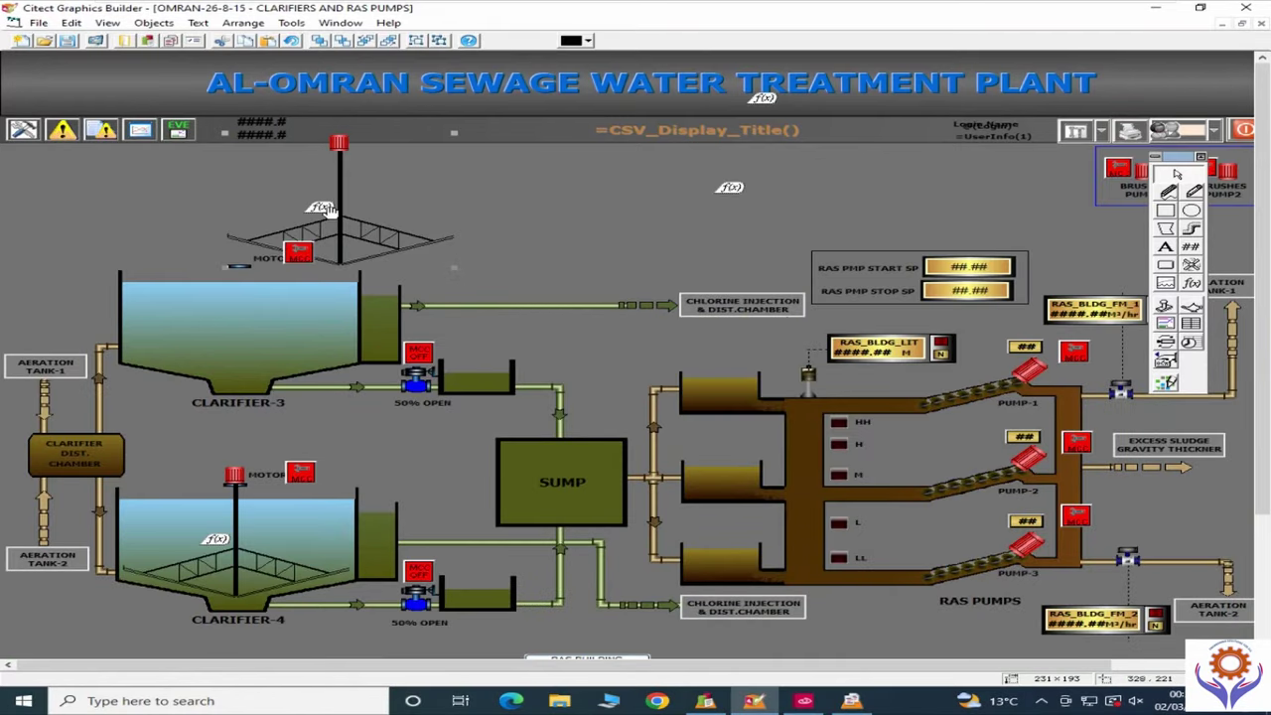
mouse_move(334, 222)
left_mouse_down()
mouse_move(430, 234)
mouse_move(357, 220)
left_mouse_up()
right_click(357, 220)
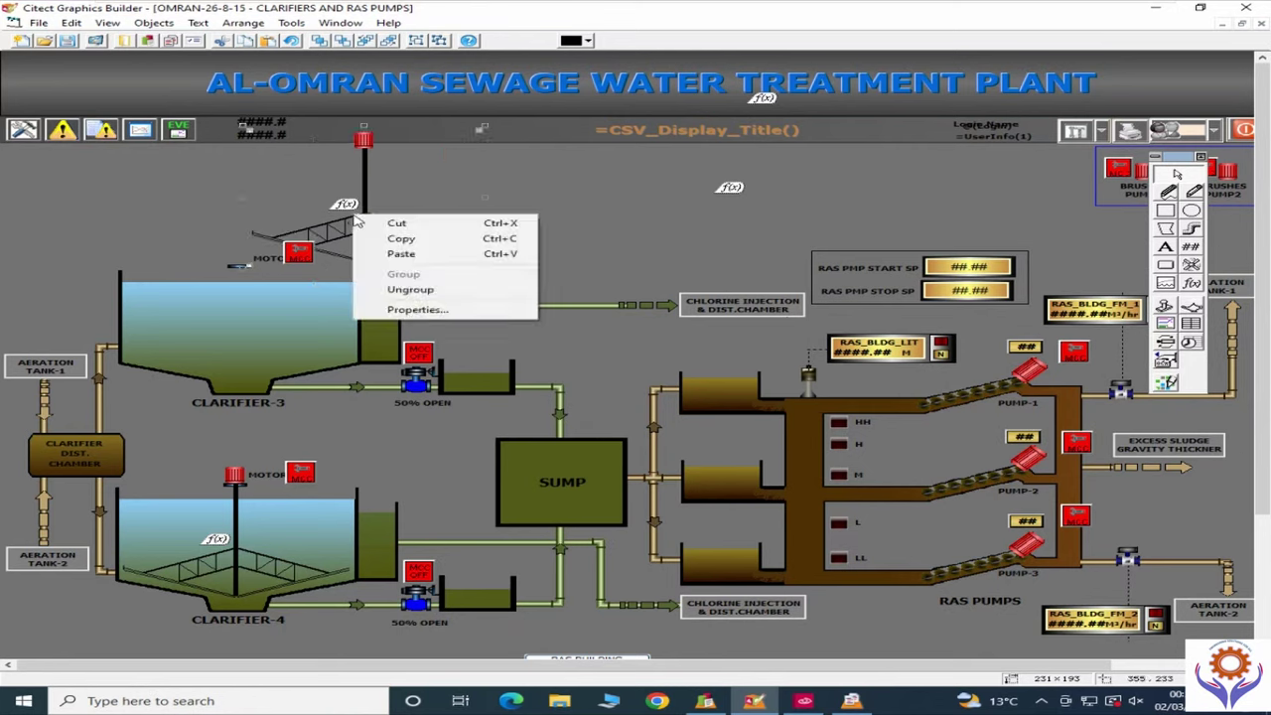
left_click(420, 290)
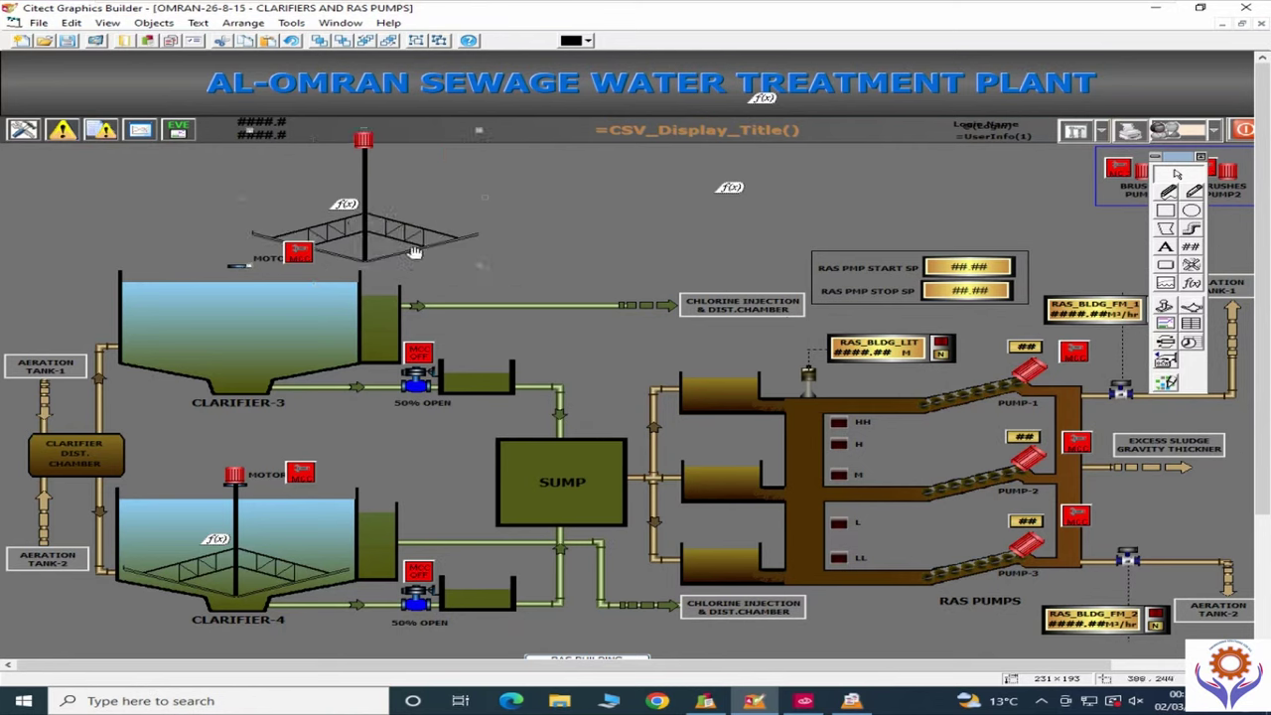
left_click_drag(392, 230, 456, 279)
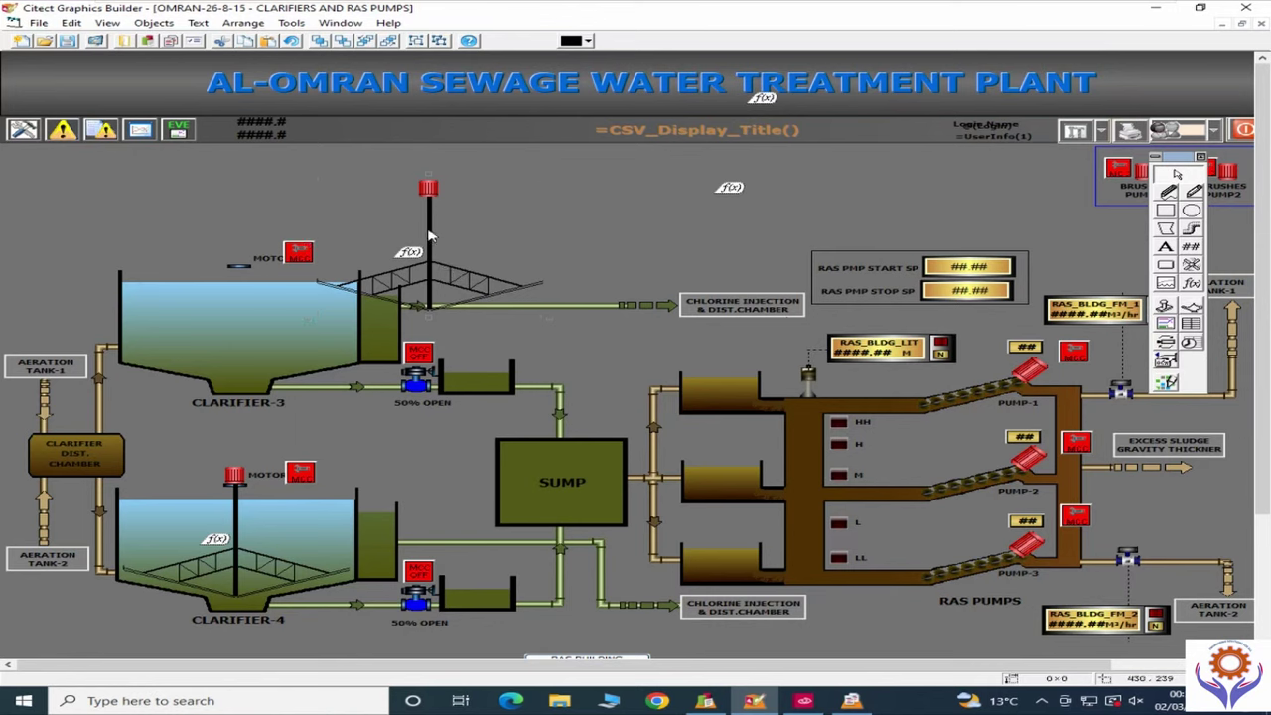
double_click(427, 258)
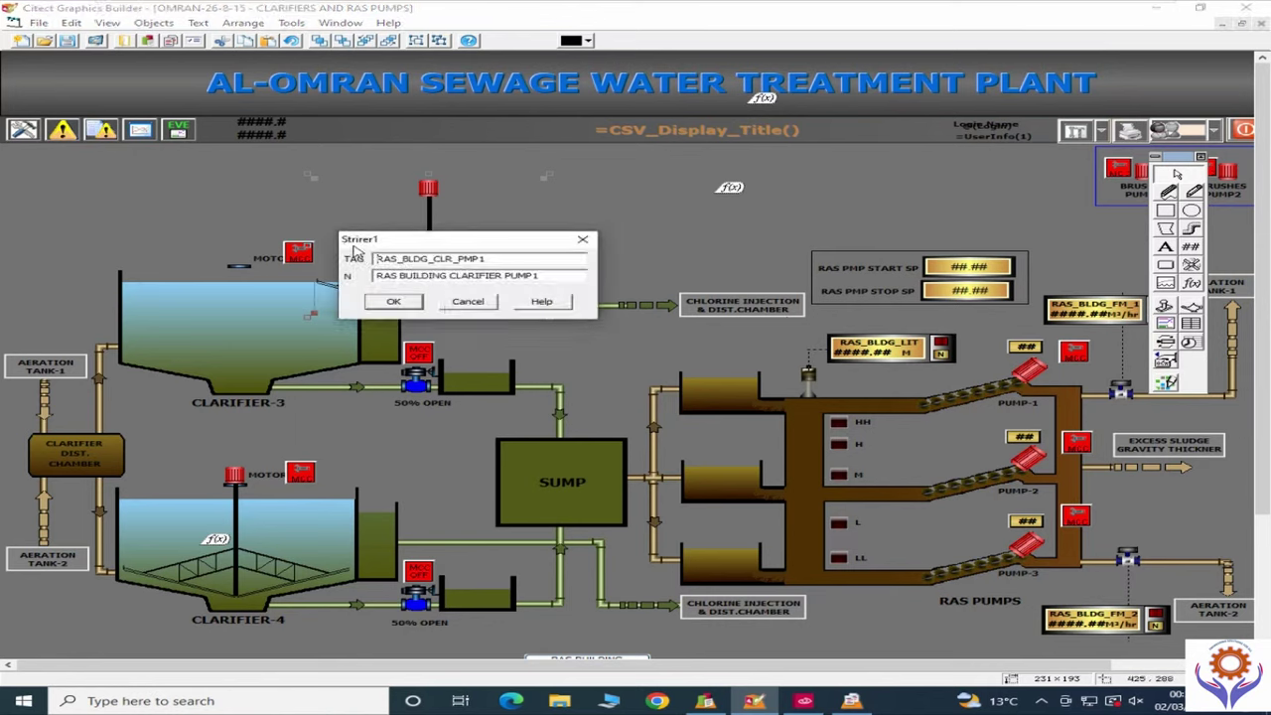
left_click(484, 305)
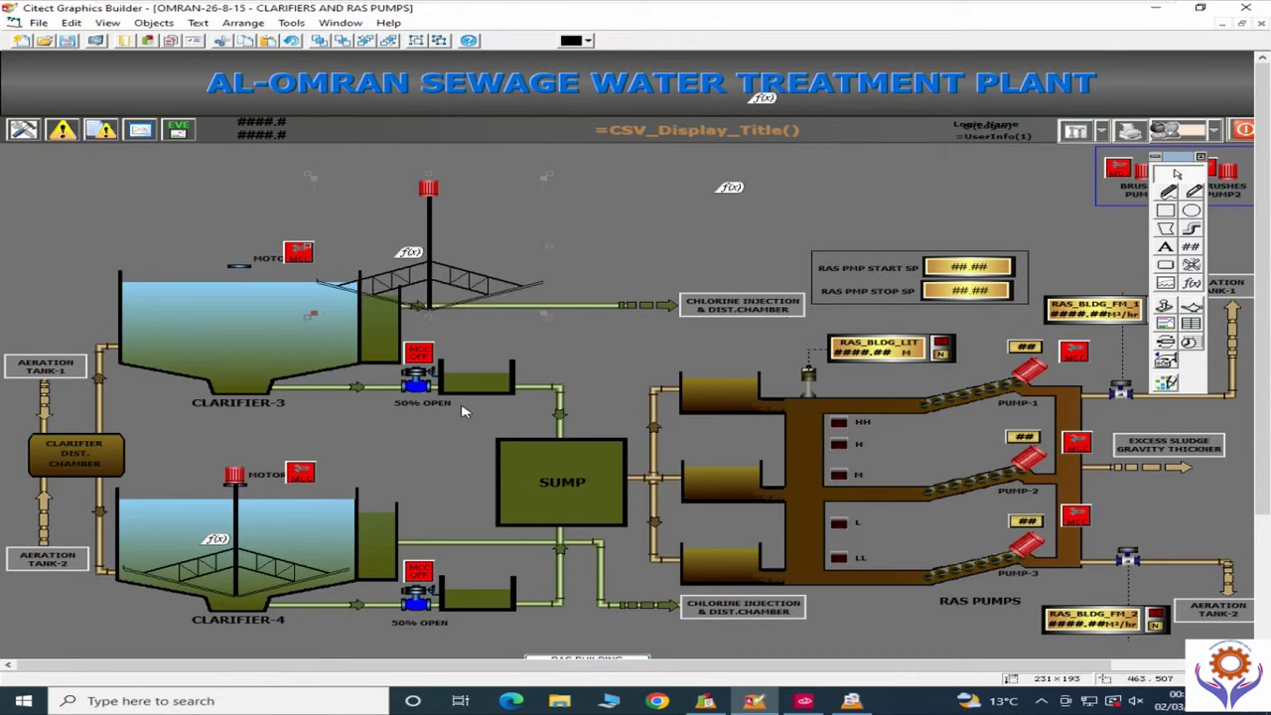
Step: Switch to Citect Explorer and open the Strirer genie from the Genies library lib1
left_click(804, 701)
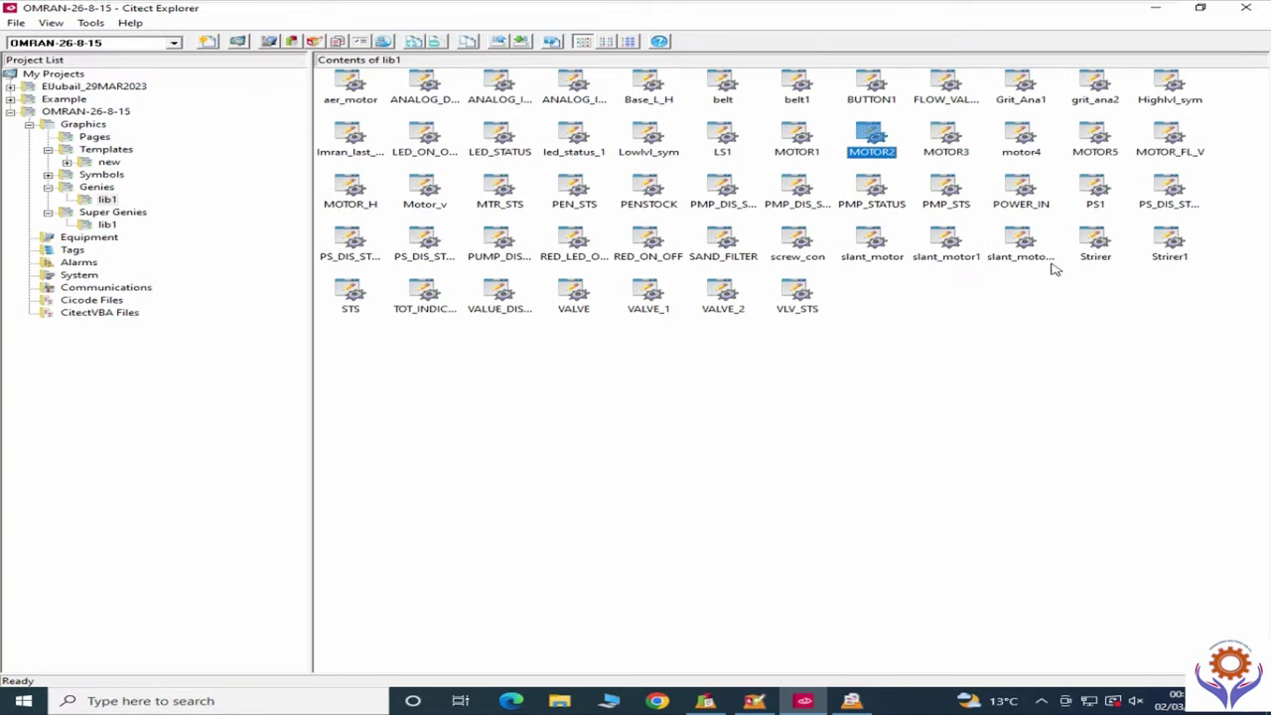
left_click(1096, 251)
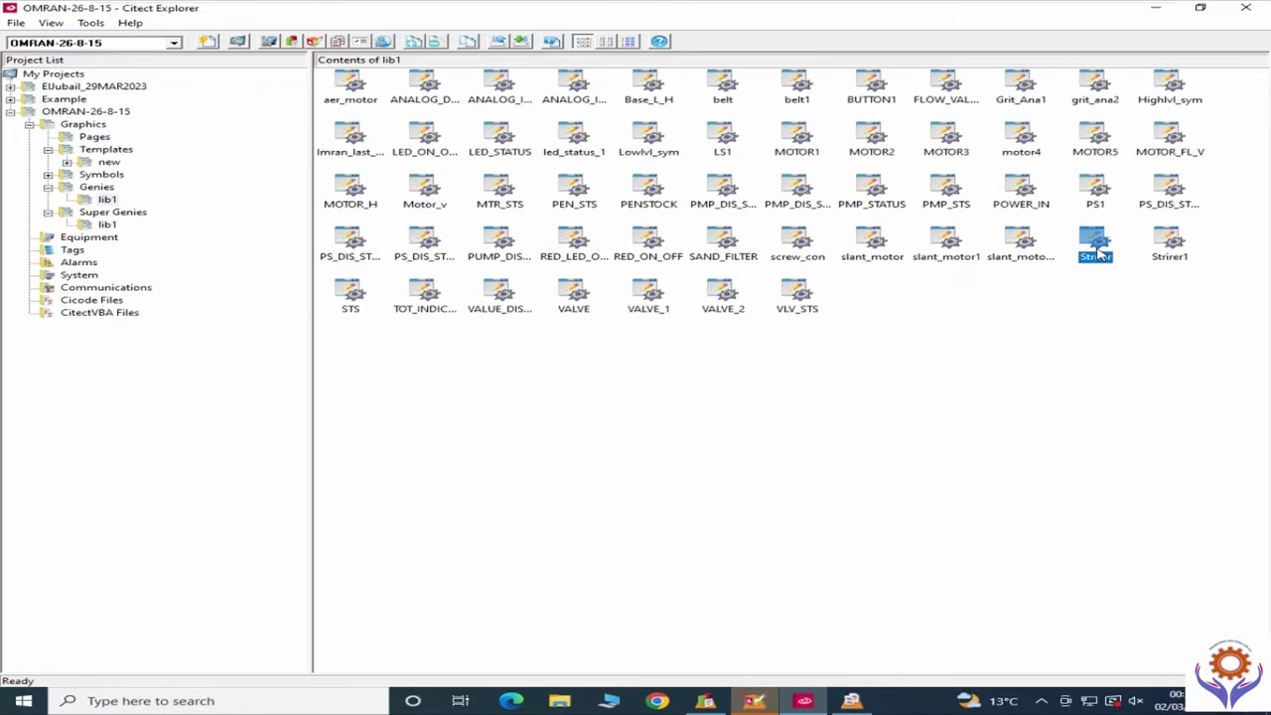
key("Return")
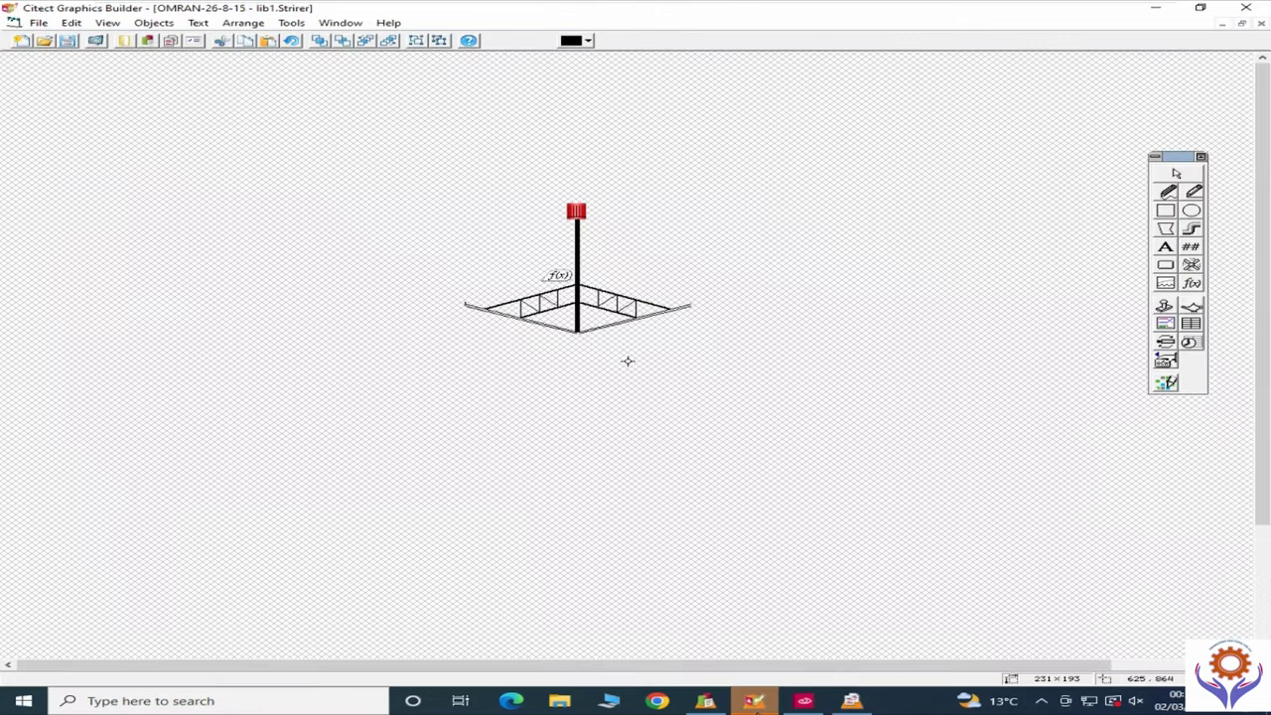
Step: Read through the Strirer genie's Cicode command with the BIGSTRIR and BIGDIR conditions, and close its properties without changes
double_click(562, 279)
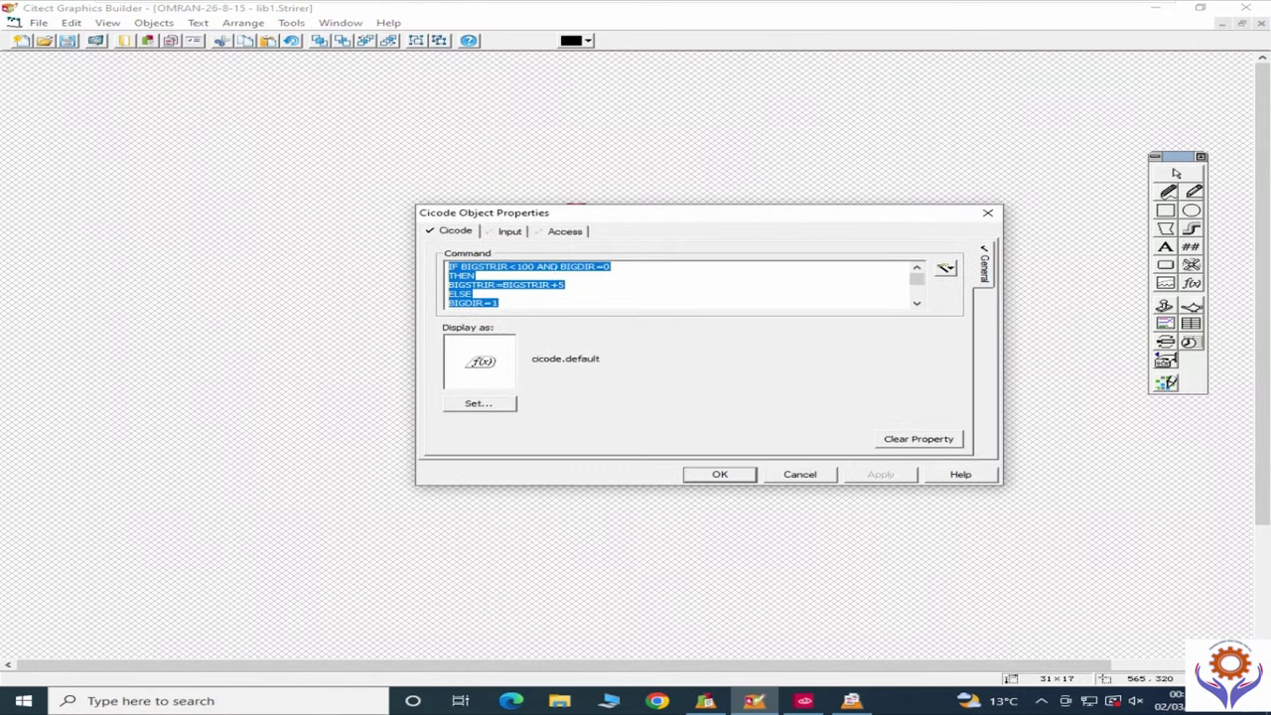
left_click(474, 294)
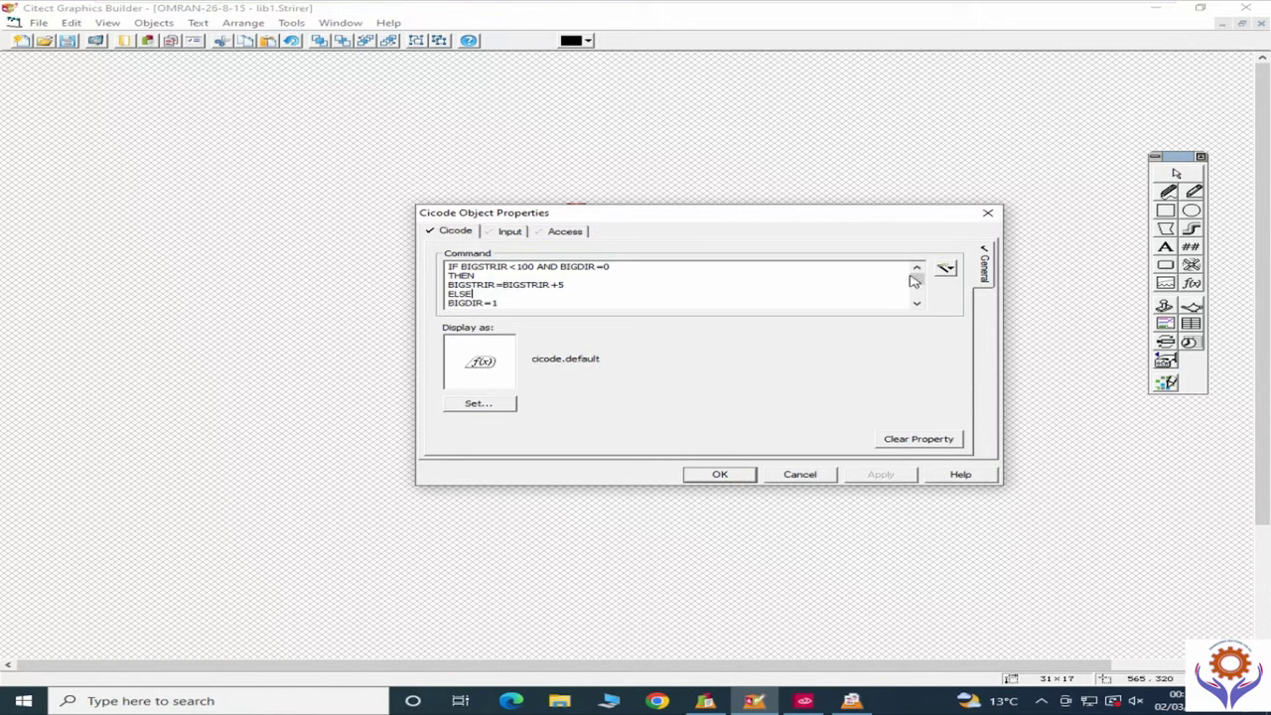
left_click_drag(916, 283, 917, 274)
left_click(516, 294)
left_click_drag(580, 212, 559, 426)
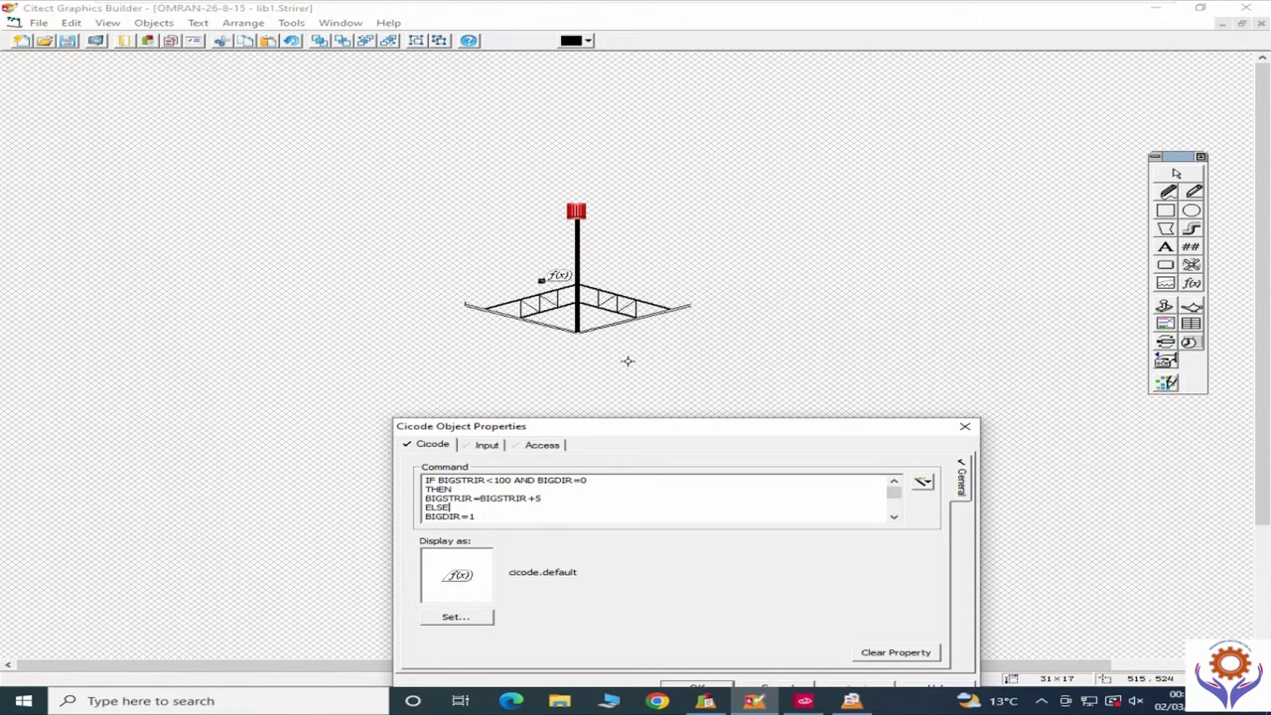
left_click_drag(895, 493, 899, 507)
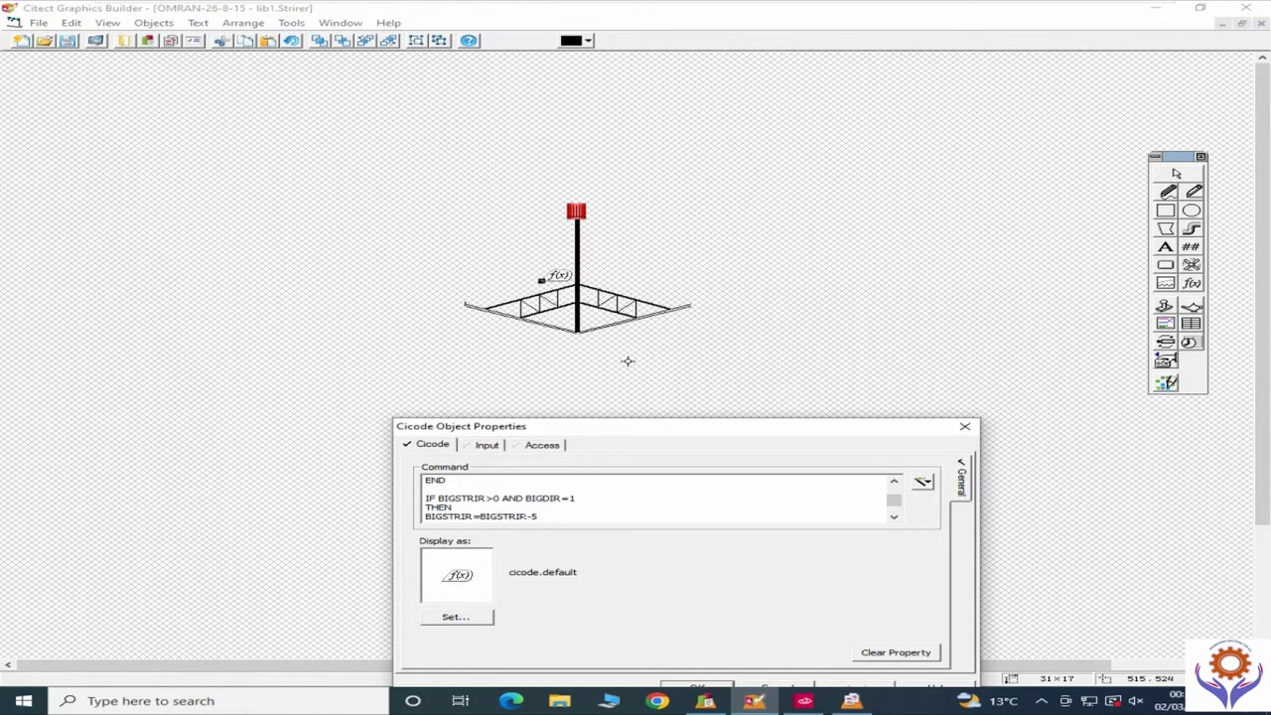
mouse_move(893, 502)
left_mouse_down()
mouse_move(895, 518)
mouse_move(891, 479)
left_mouse_up()
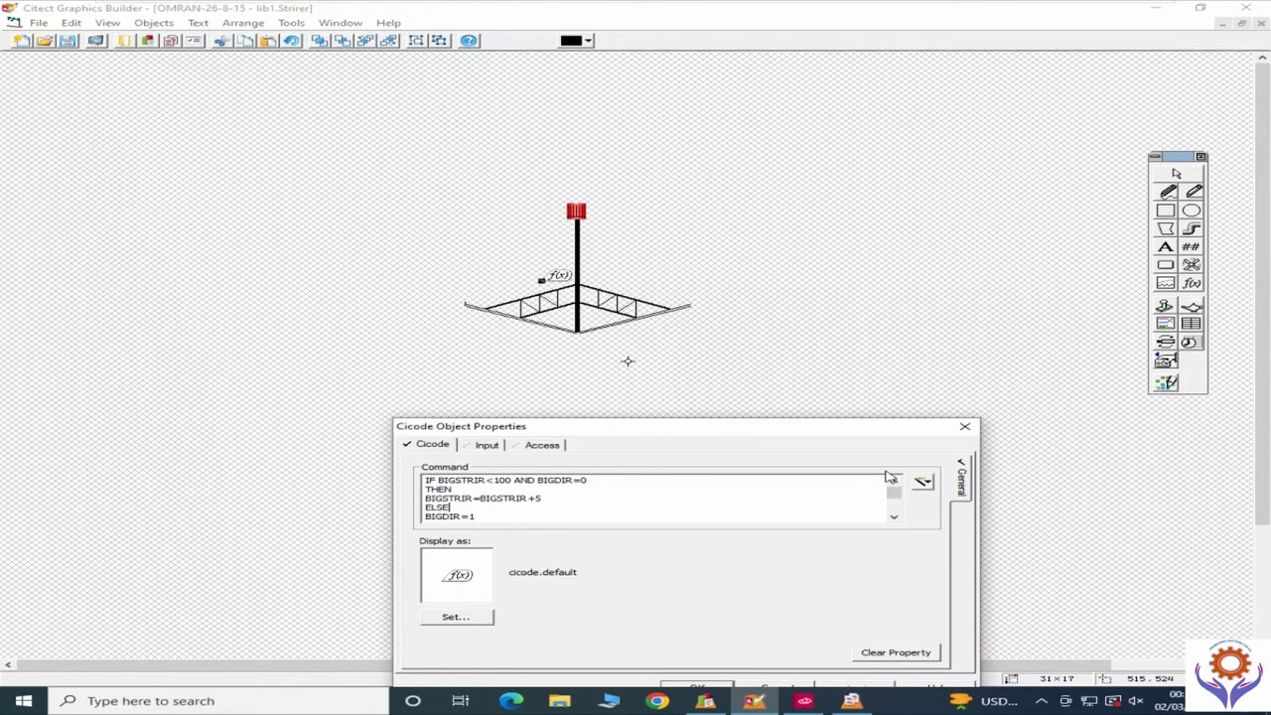
left_click(964, 426)
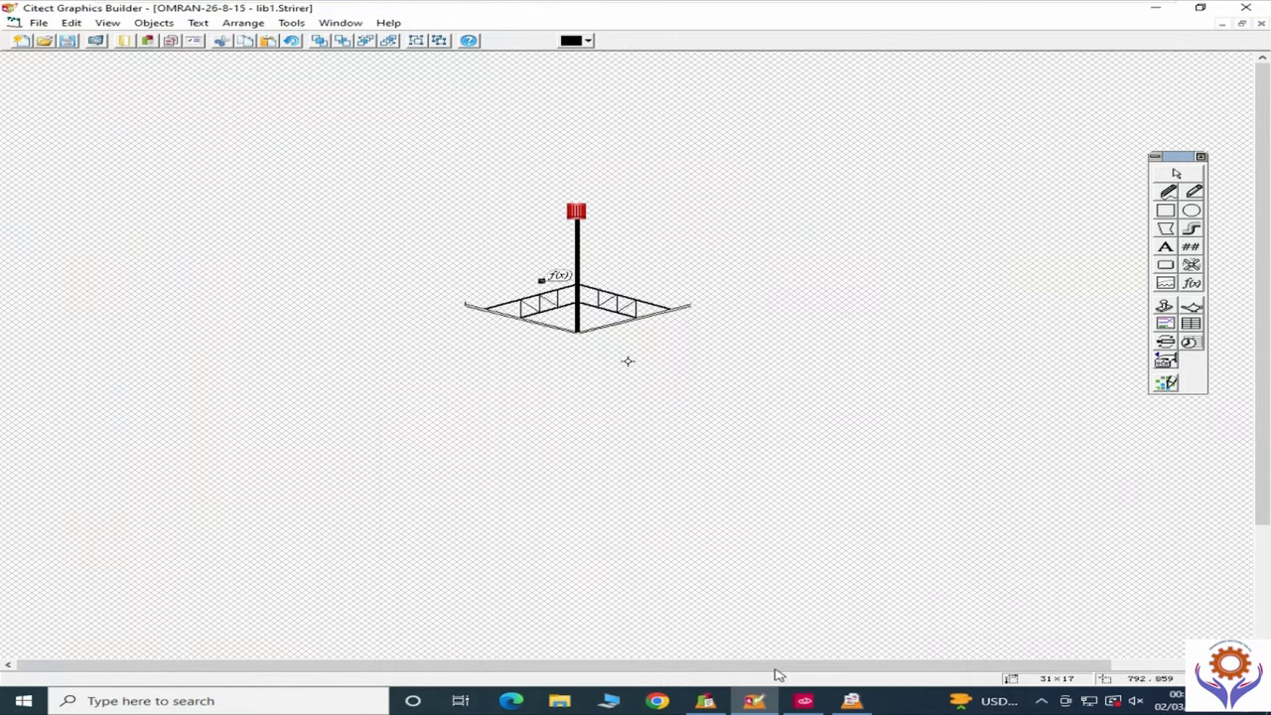
Step: Close the Strirer genie, move the stirrer back into the Clarifier-3 tank and view its TAG and N settings
left_click(1256, 22)
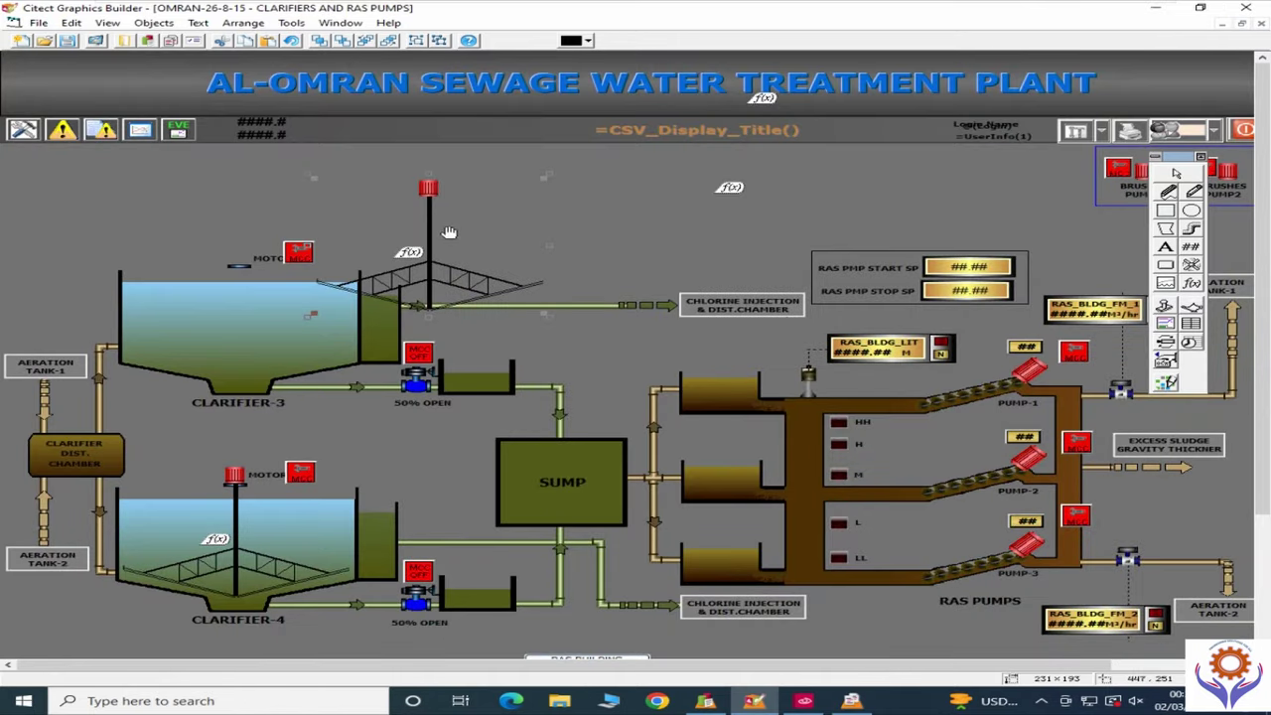
left_click_drag(433, 252, 256, 301)
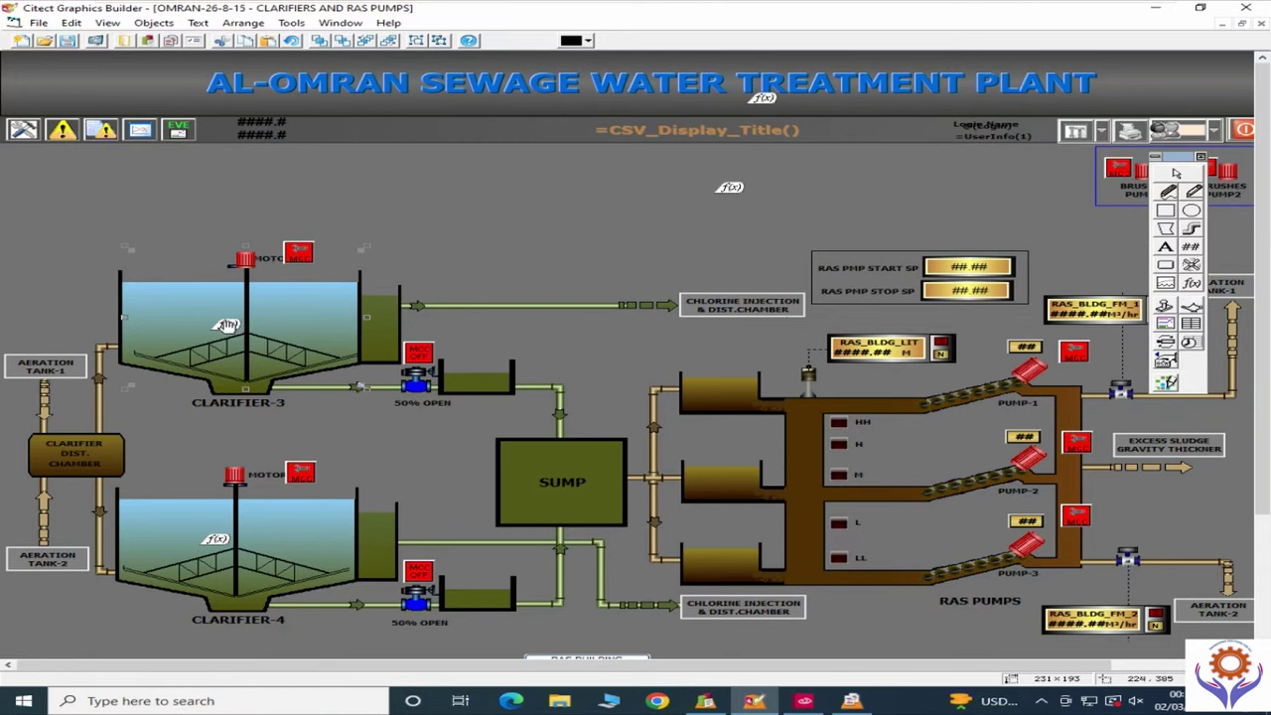
double_click(226, 325)
left_click(261, 374)
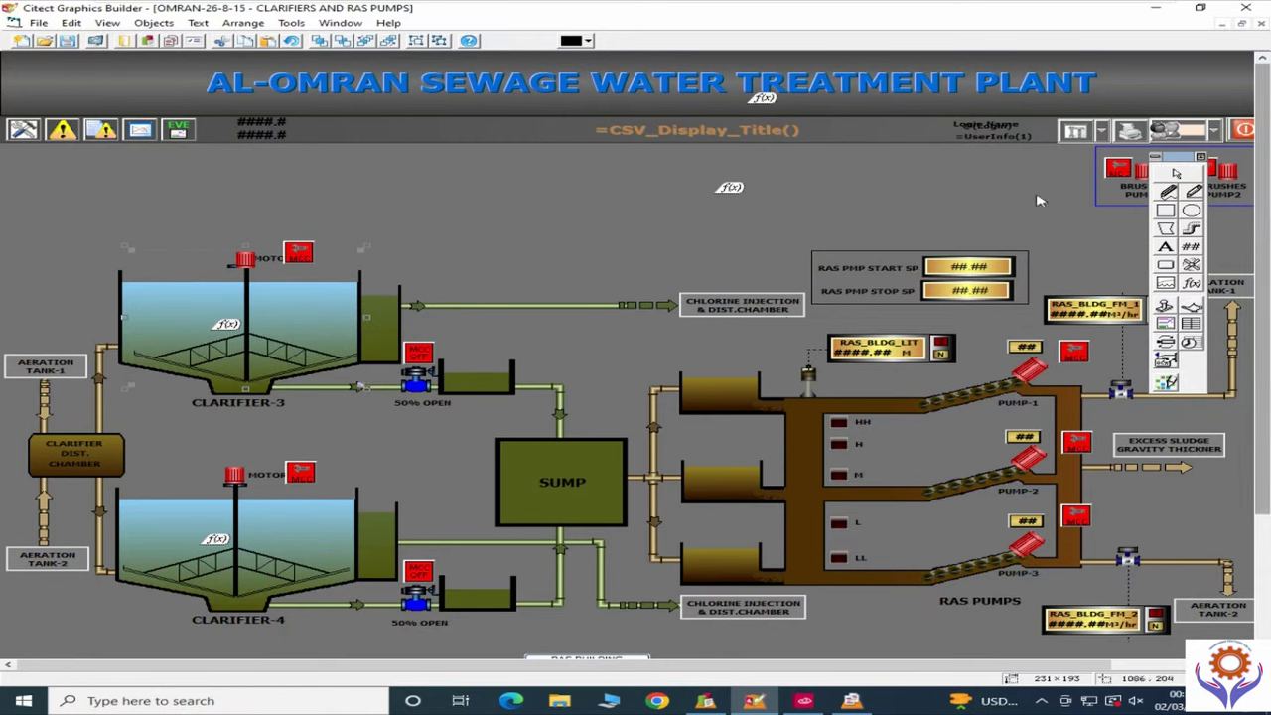
mouse_move(1265, 318)
left_mouse_down()
mouse_move(1265, 390)
mouse_move(1268, 206)
left_mouse_up()
left_click(40, 24)
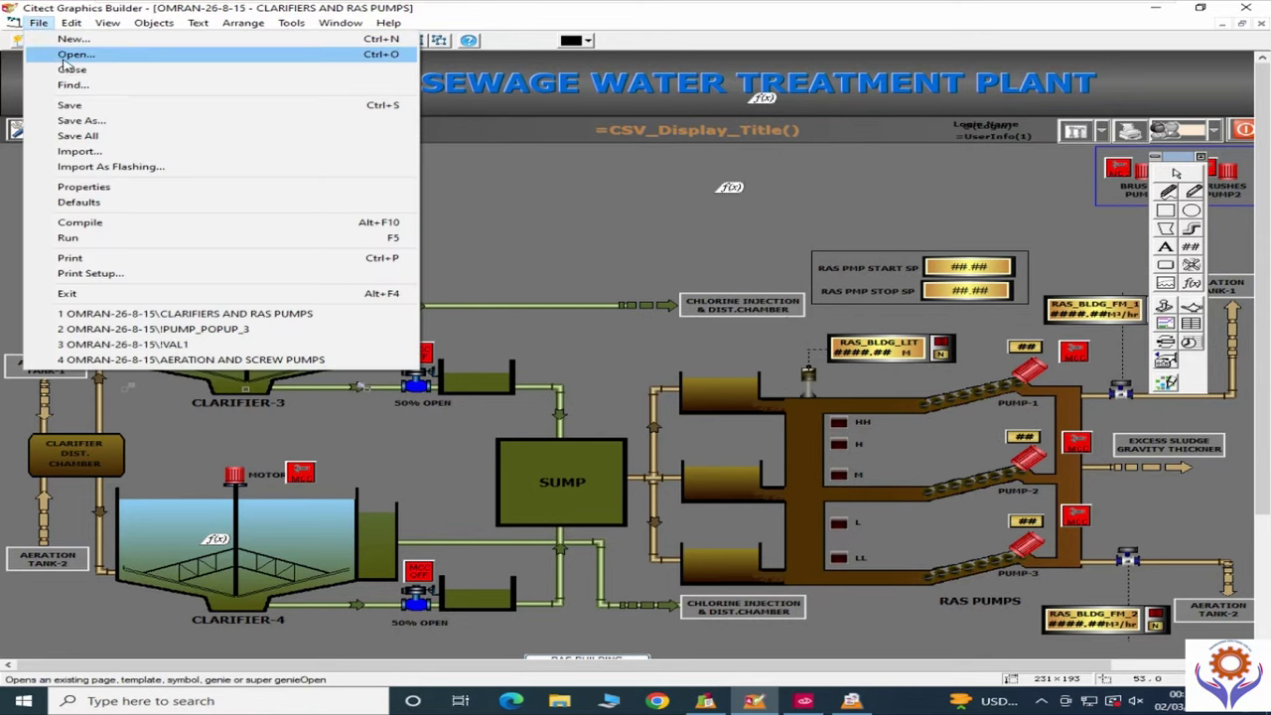
left_click(1032, 377)
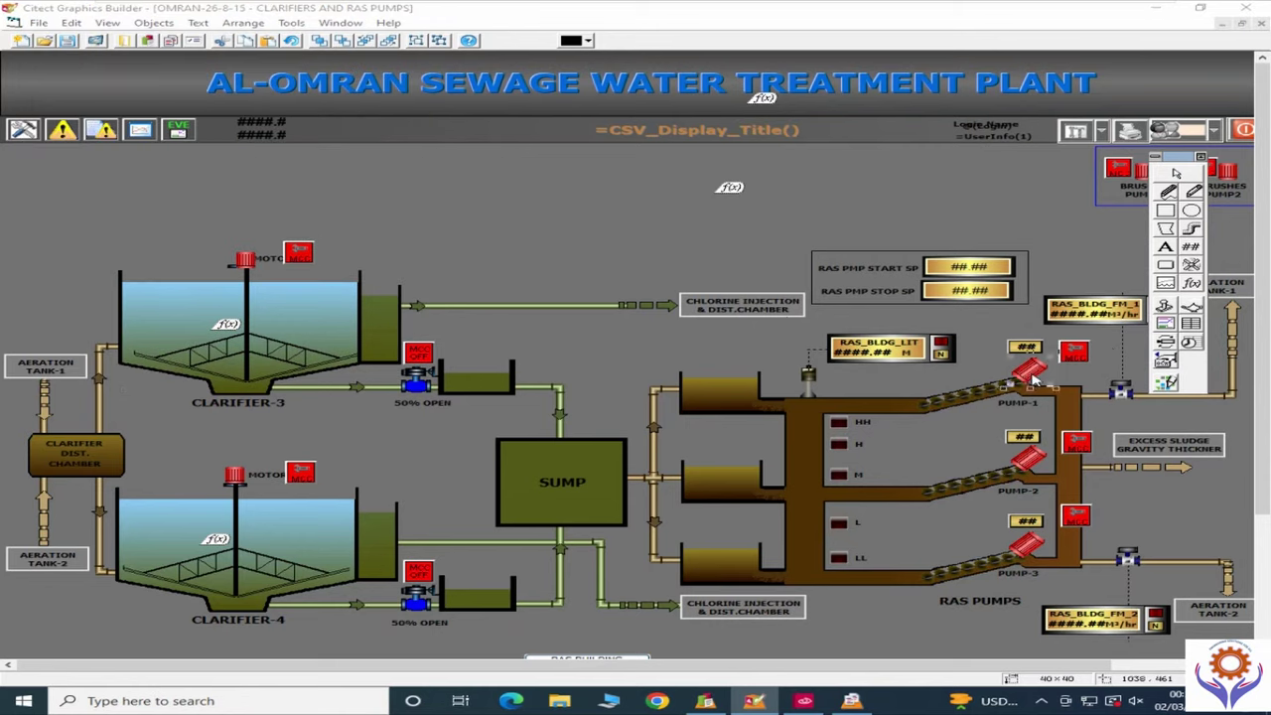
Step: View the TAG and N settings of the PUMP-1 motor genie without changes and try to ungroup it
double_click(1033, 377)
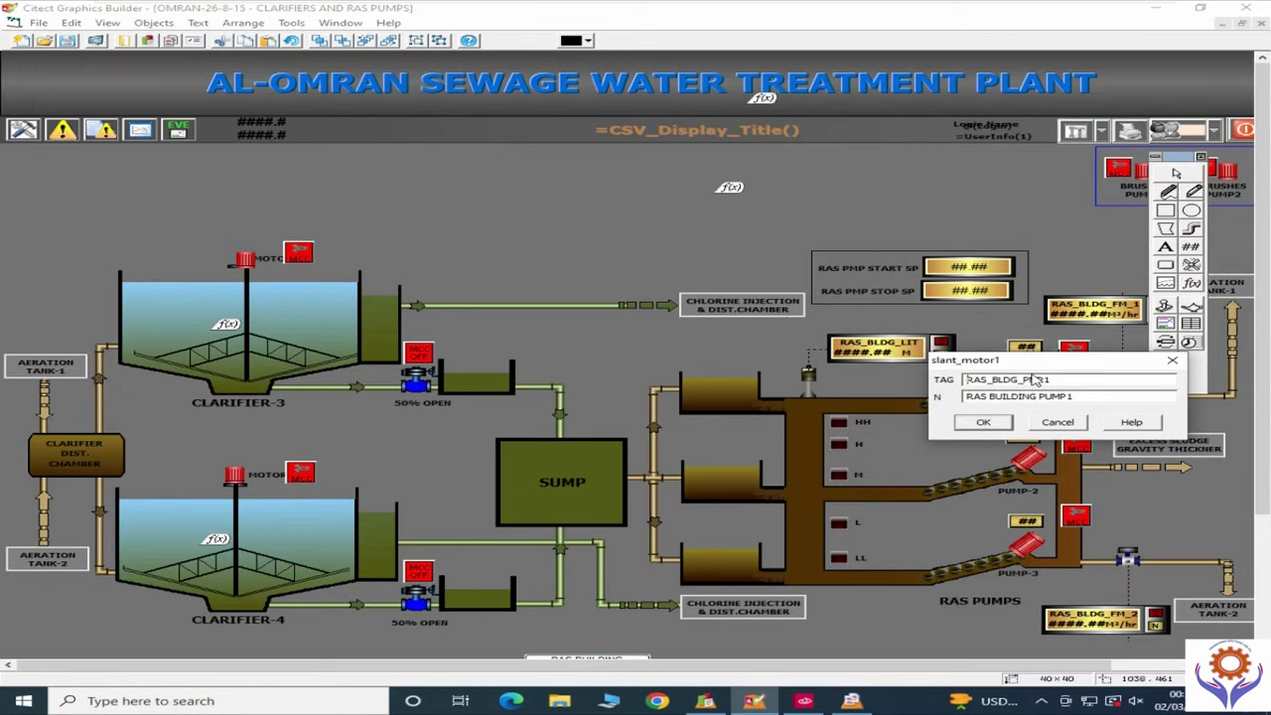
left_click(1058, 422)
right_click(1029, 371)
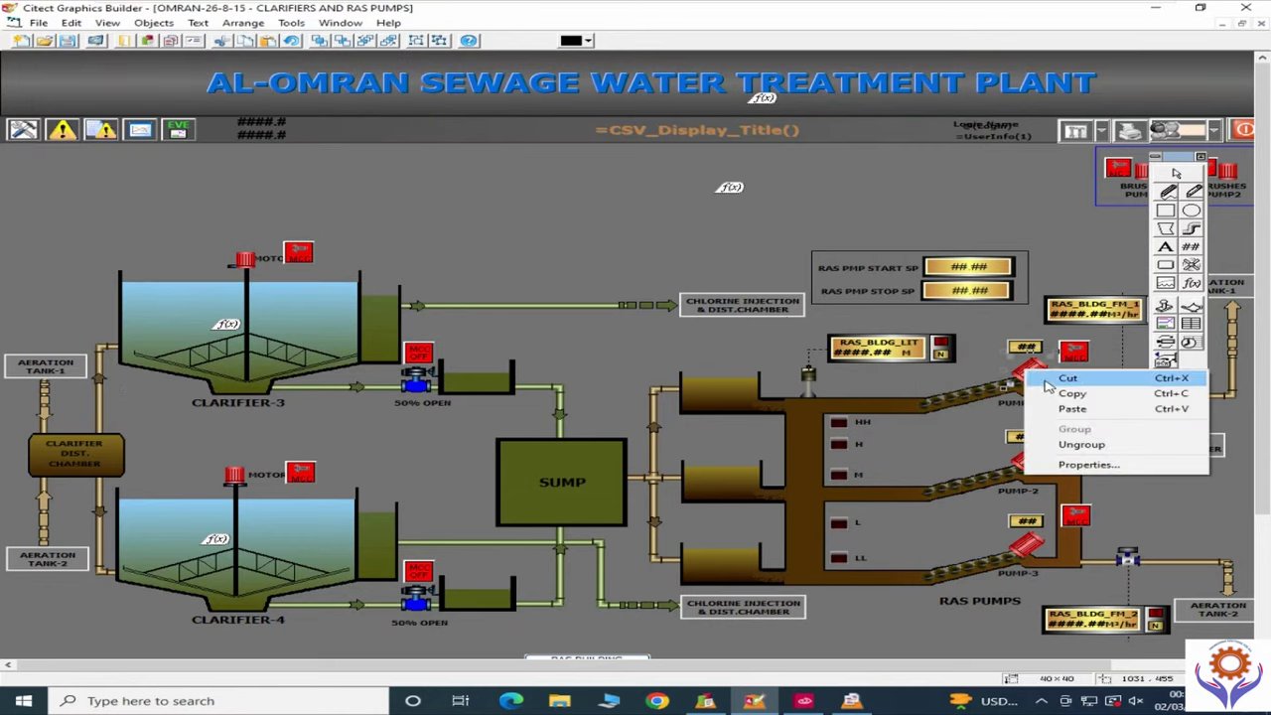
left_click(1074, 444)
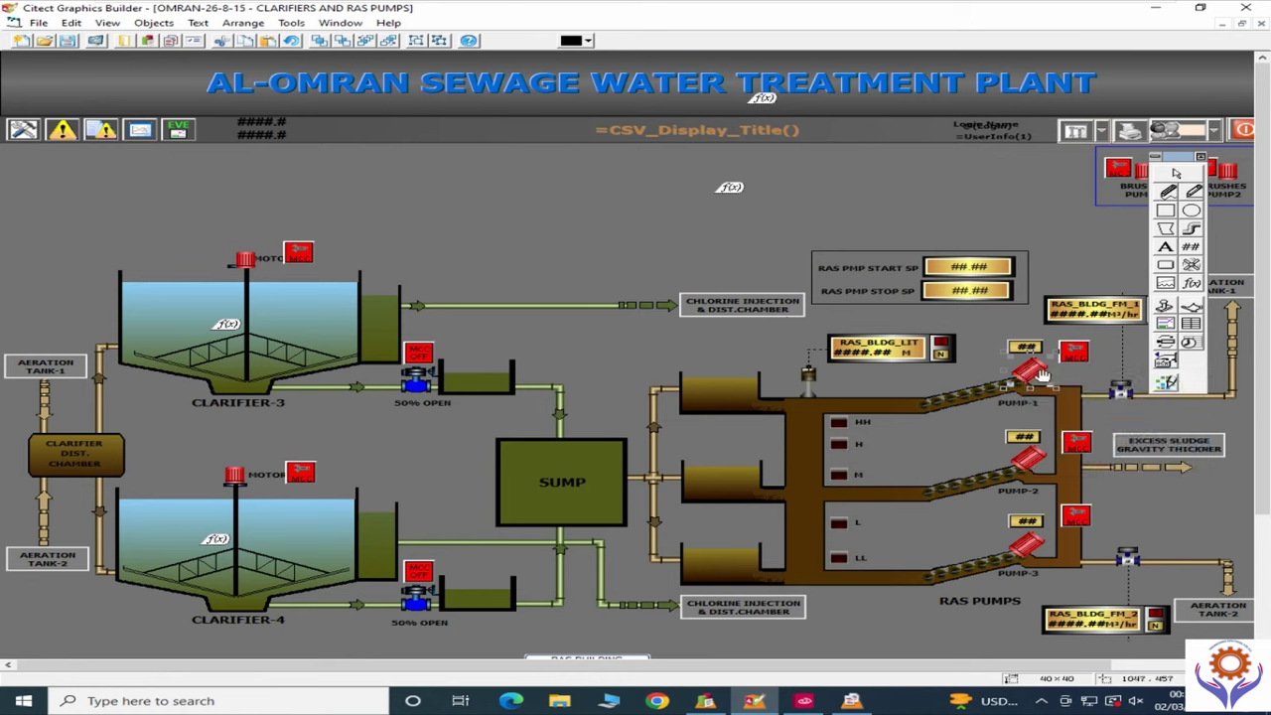
Step: Move the PUMP-1 motor genie to the empty area above the RAS PMP setpoint box and view its TAG and N settings
left_click_drag(1037, 370, 986, 179)
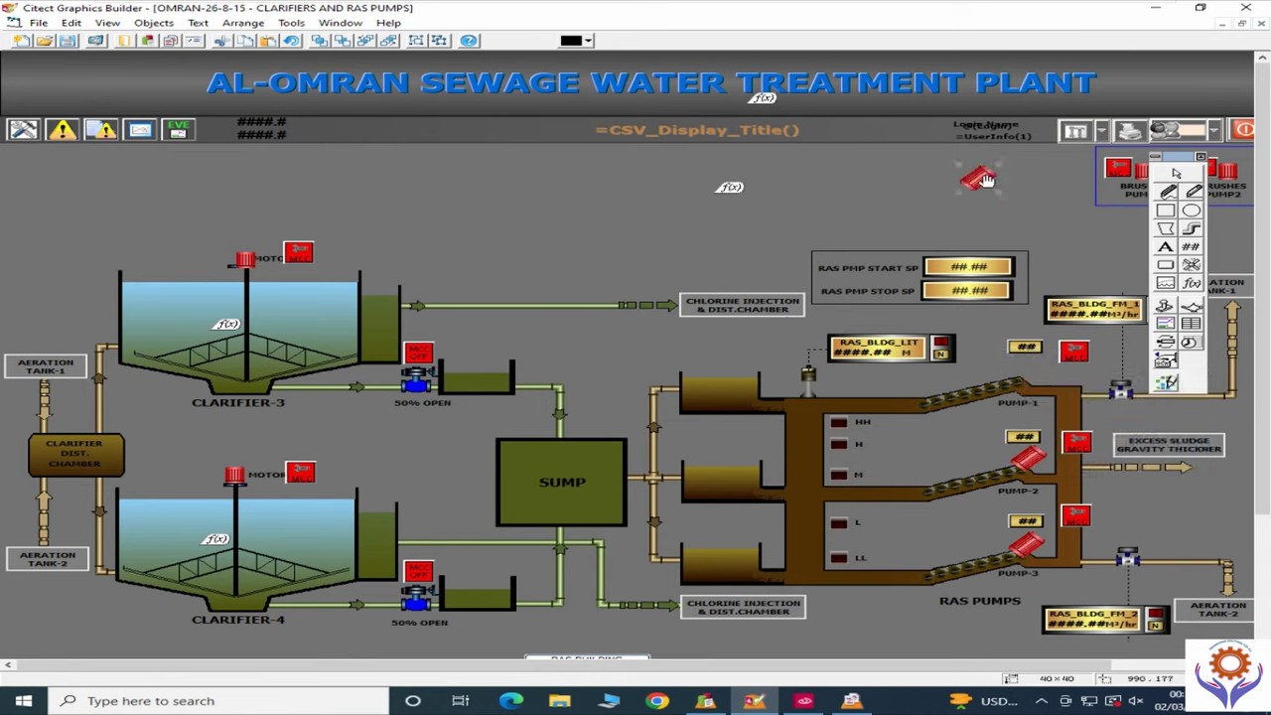
double_click(981, 176)
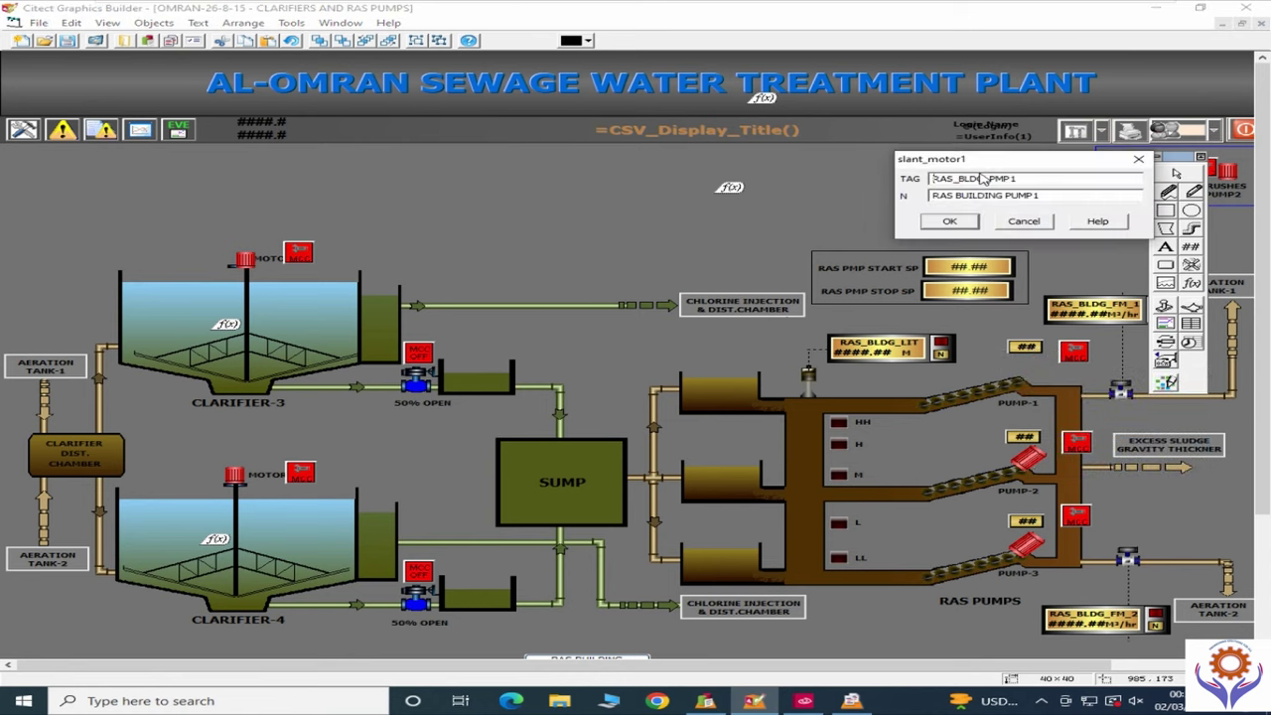
left_click(1024, 220)
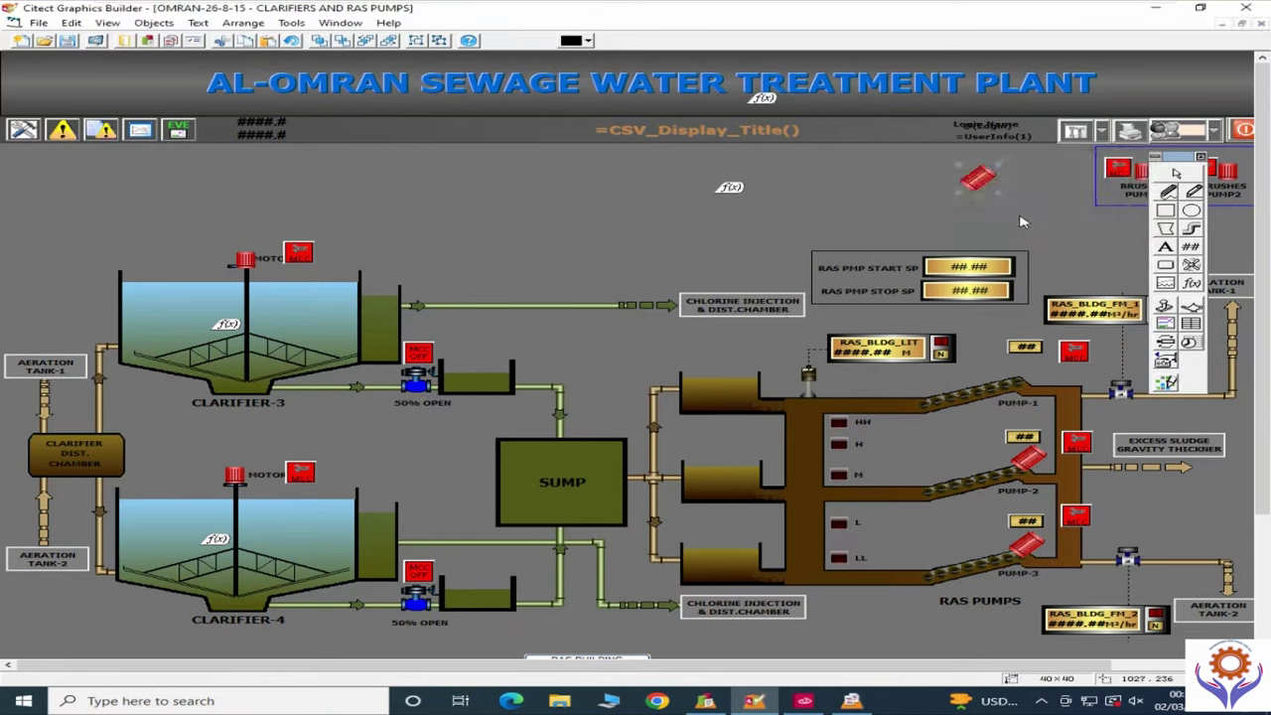
Step: Try to ungroup the relocated PUMP-1 motor genie, and view its TAG and N settings without changes
right_click(978, 178)
left_click(1030, 253)
double_click(981, 183)
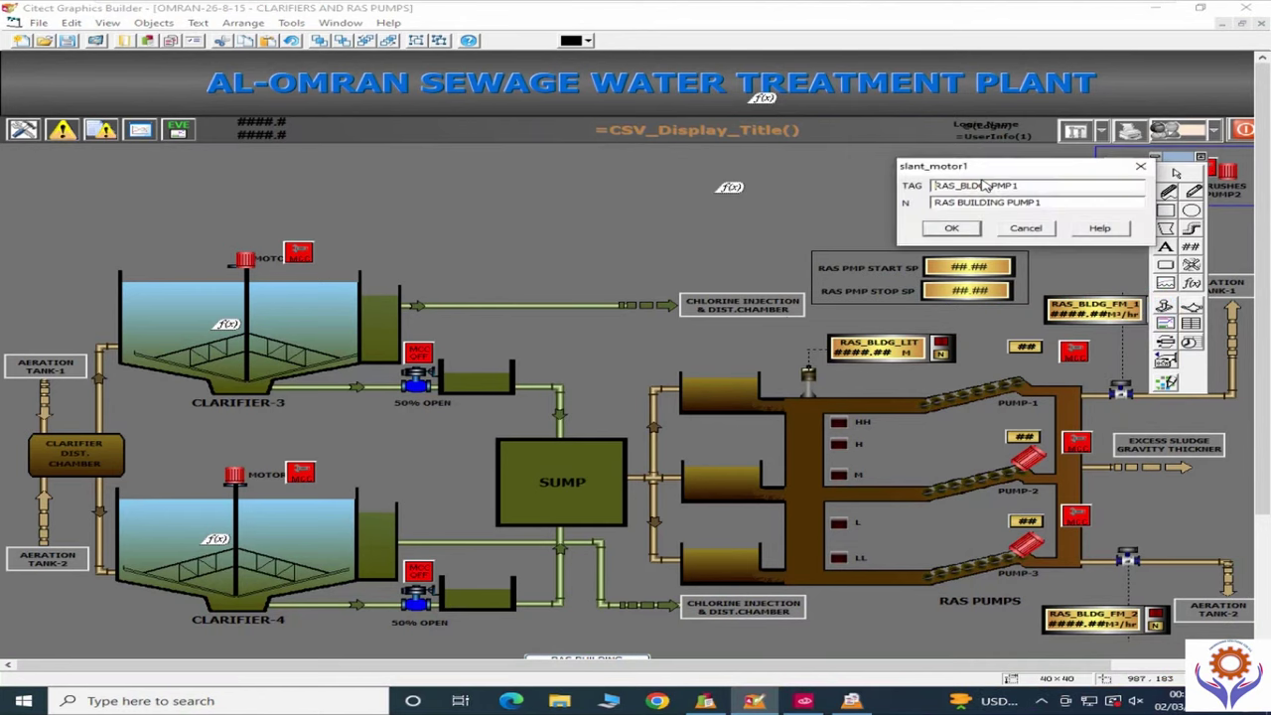
left_click(1015, 229)
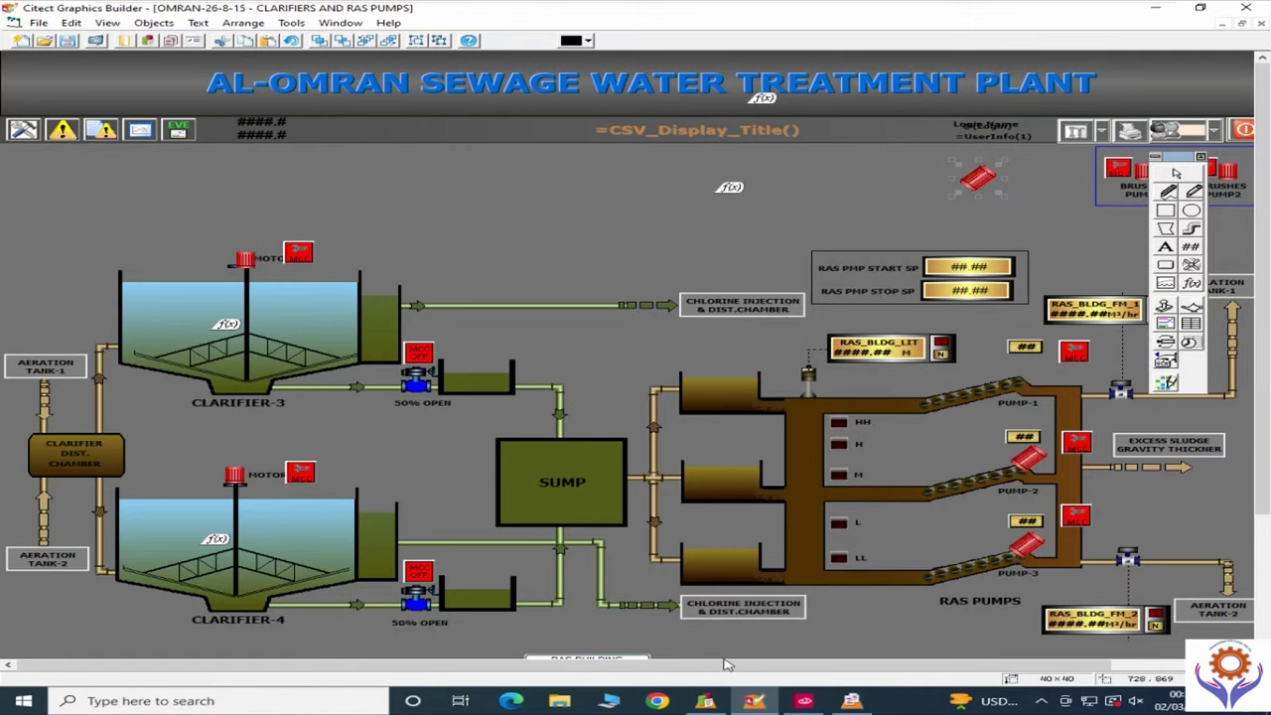
Step: Switch to Citect Explorer and open the MOTOR5 genie from the OMRAN-26-8-15 project's lib1 genie library
left_click(753, 700)
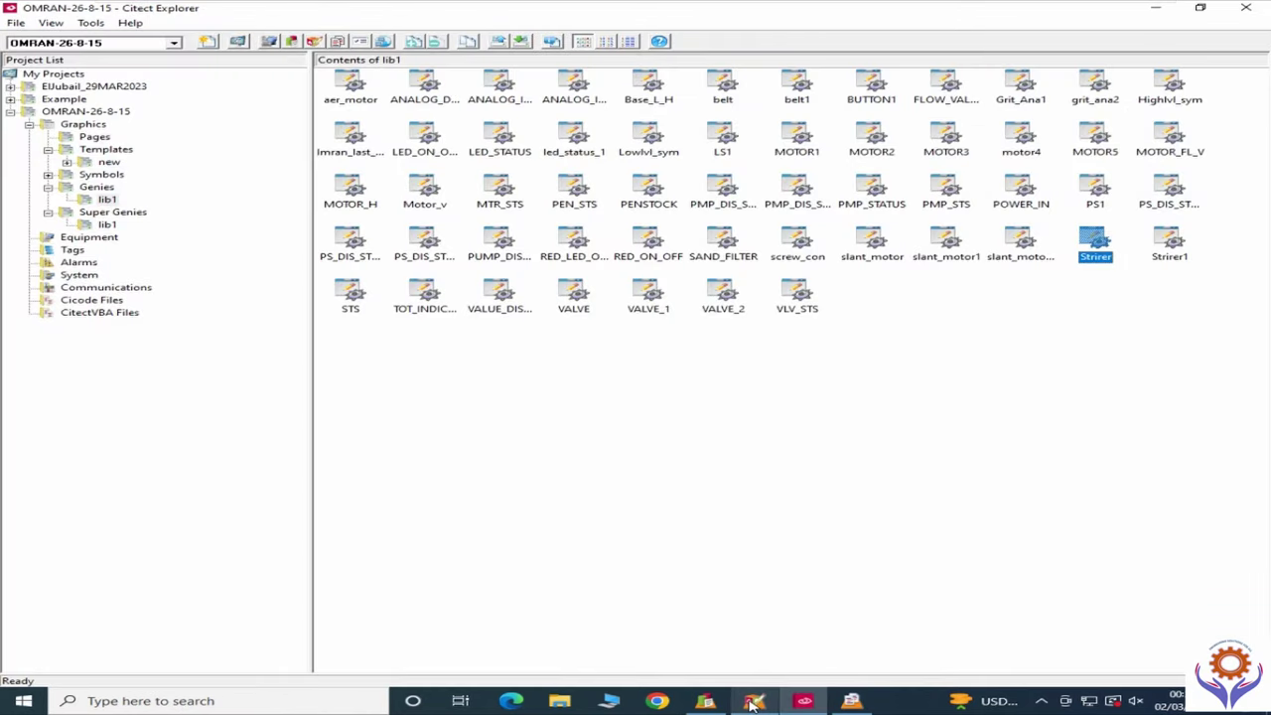
left_click(106, 200)
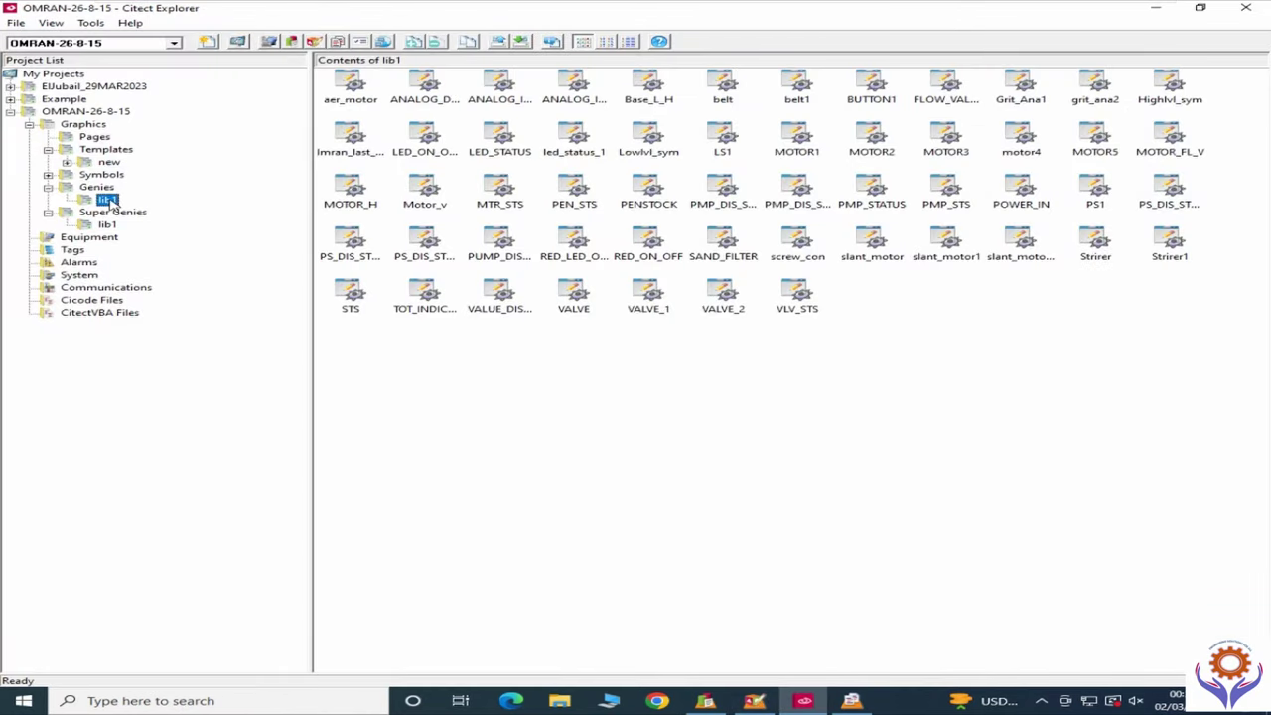
left_click(1092, 141)
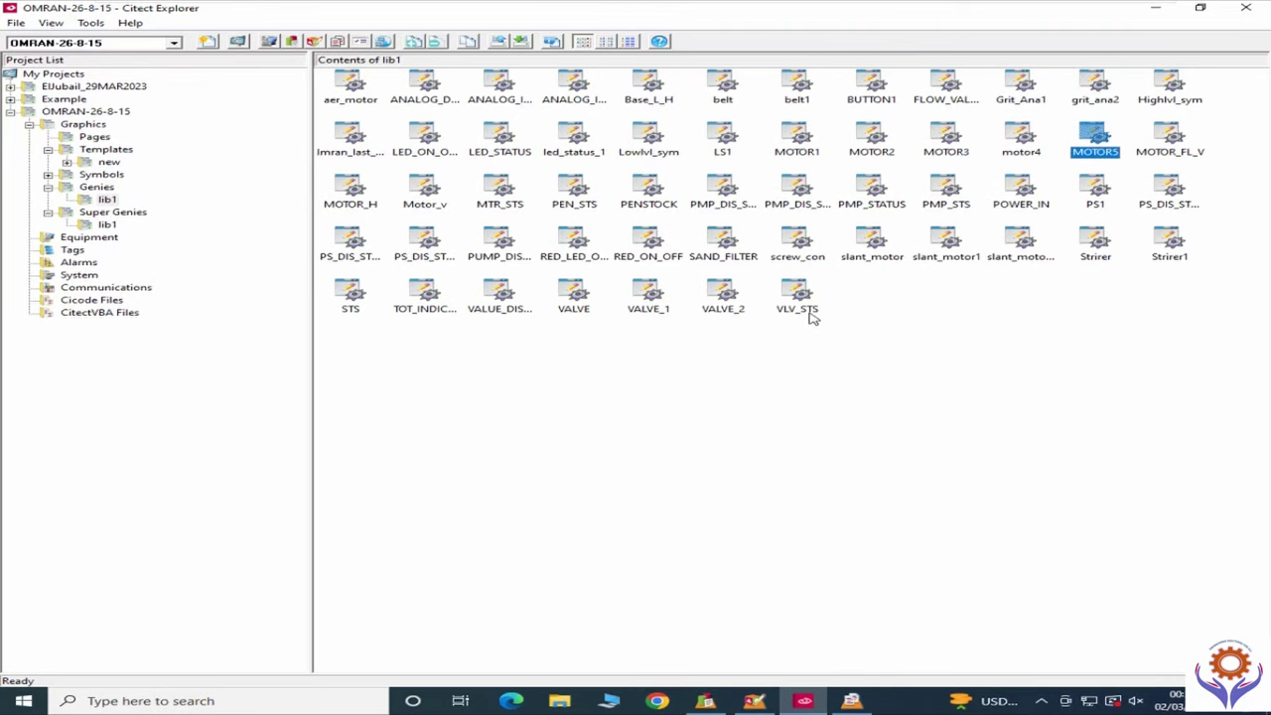
double_click(1091, 141)
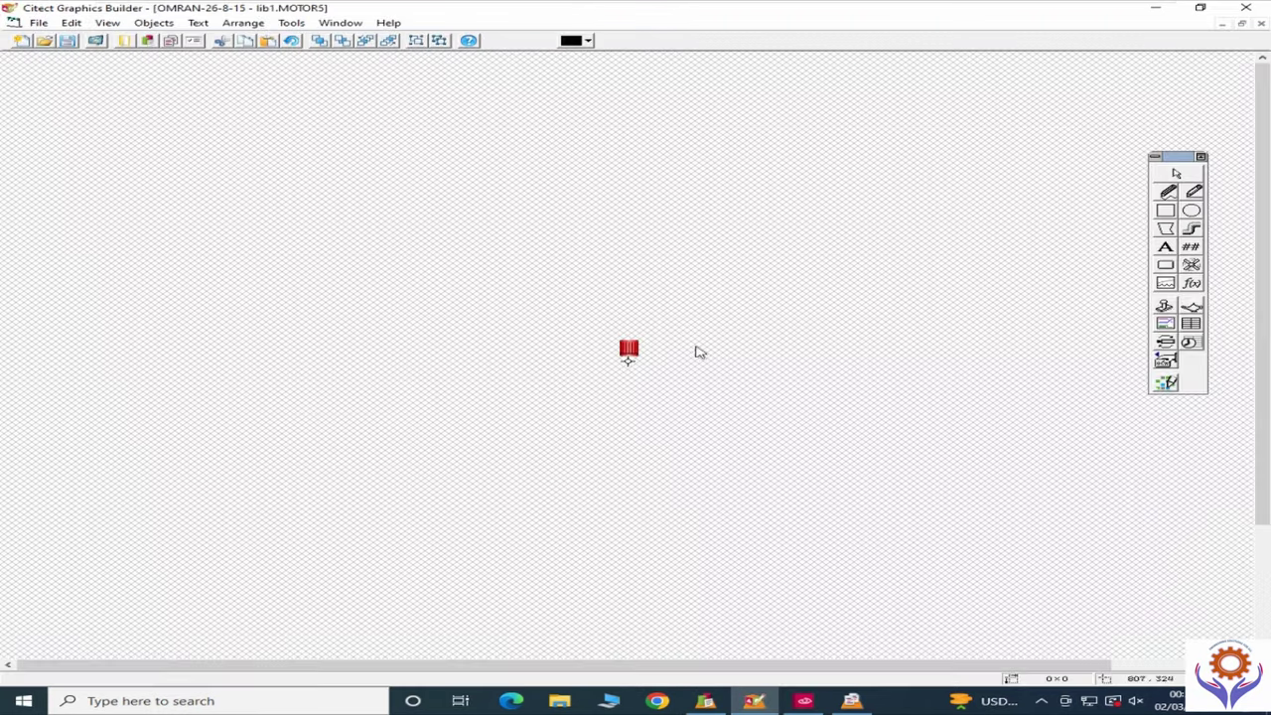
Step: Move the motor symbol of the MOTOR5 genie away from the origin marker and try to ungroup it
left_click(627, 351)
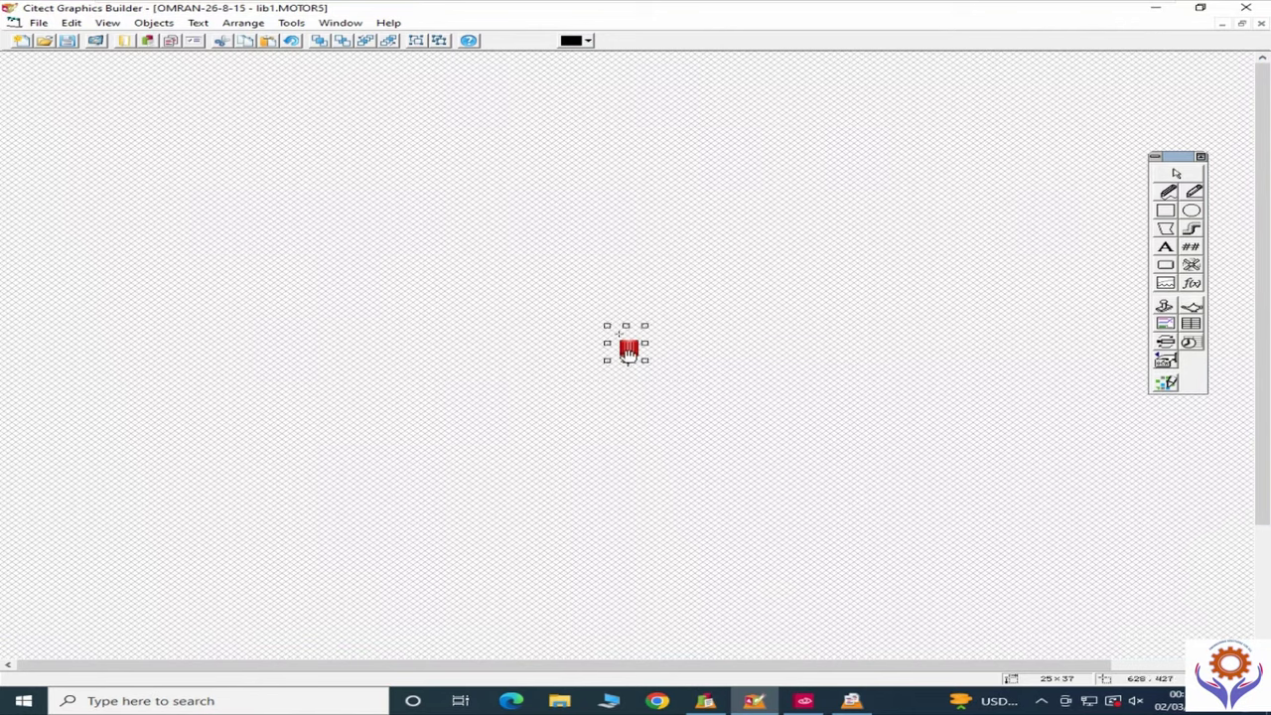
right_click(628, 351)
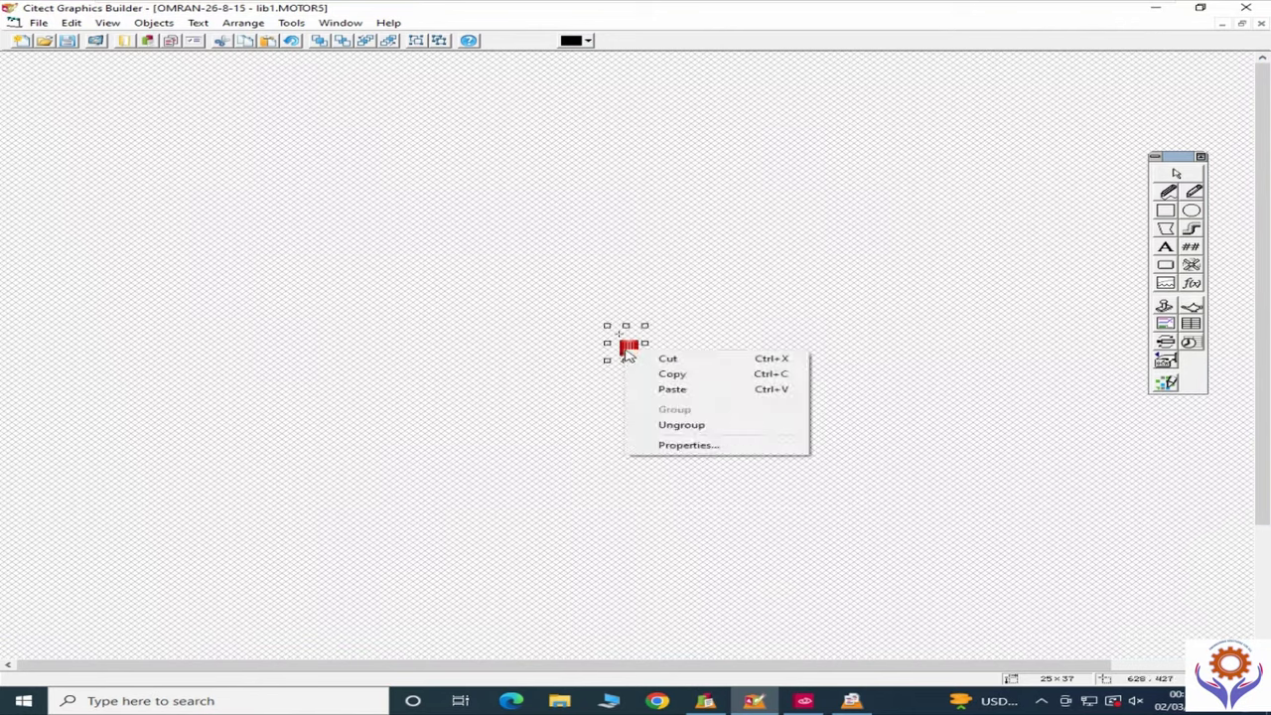
left_click(726, 428)
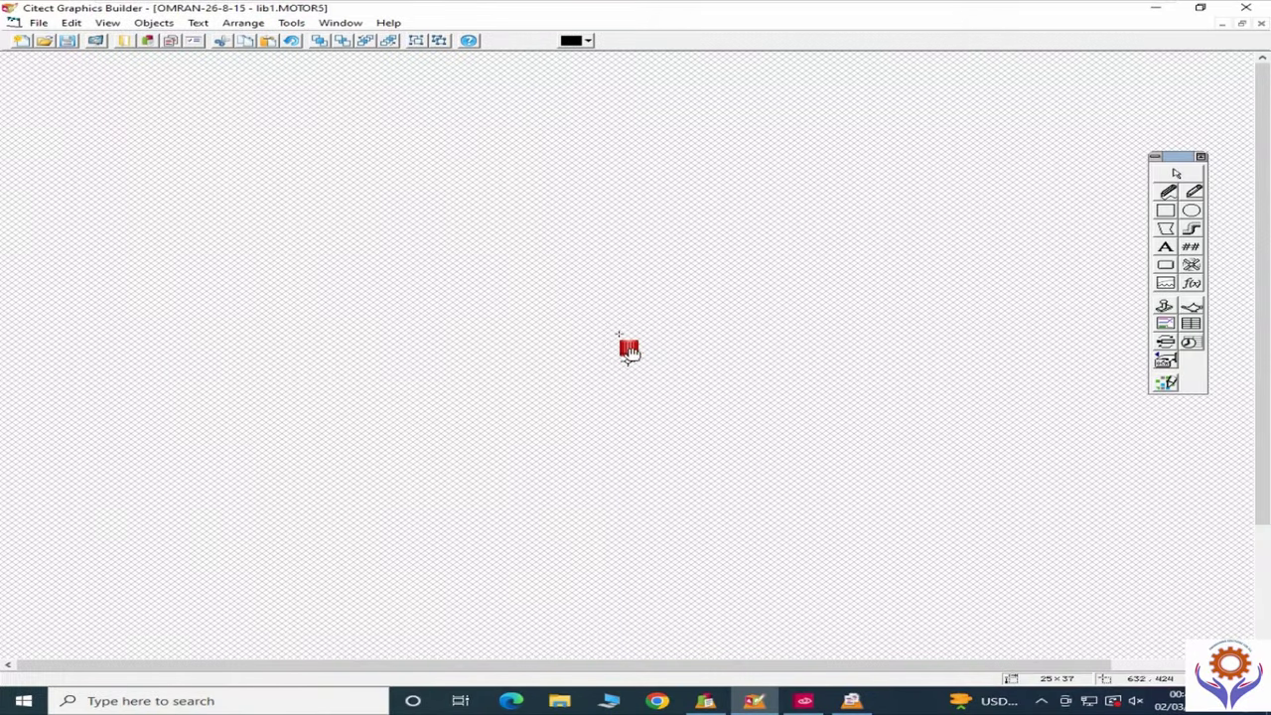
left_click_drag(629, 350, 728, 359)
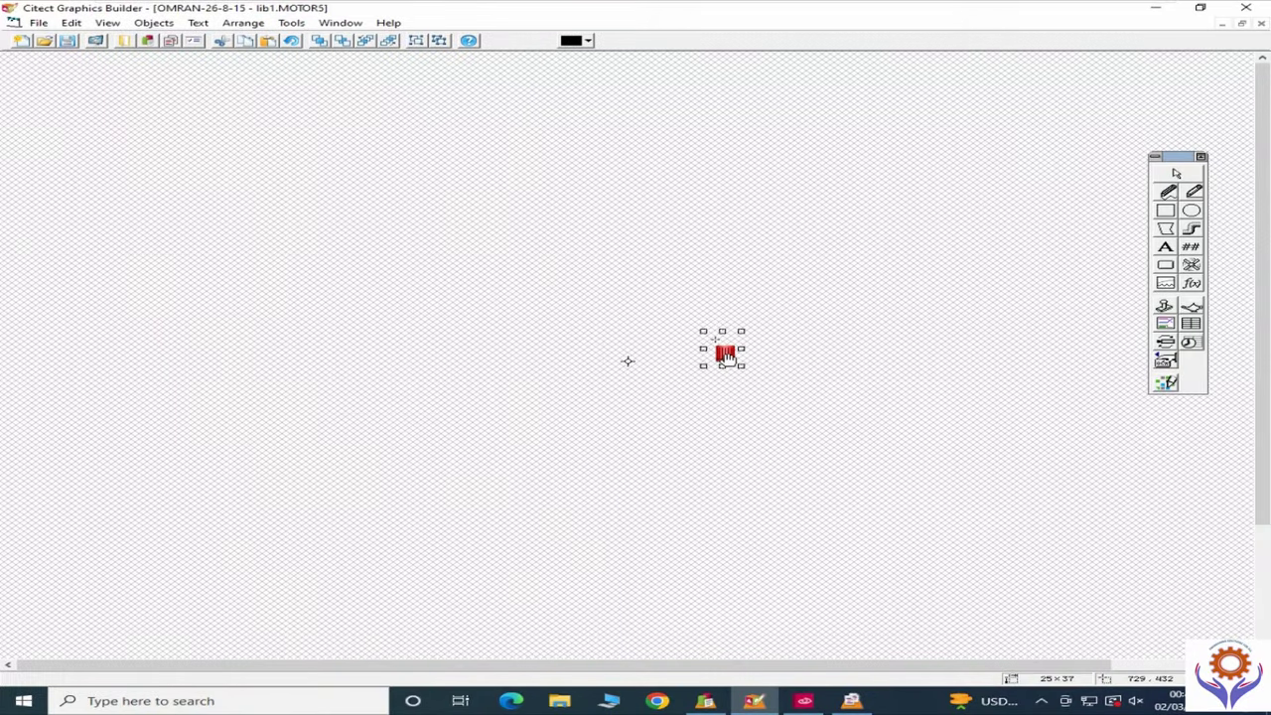
right_click(725, 357)
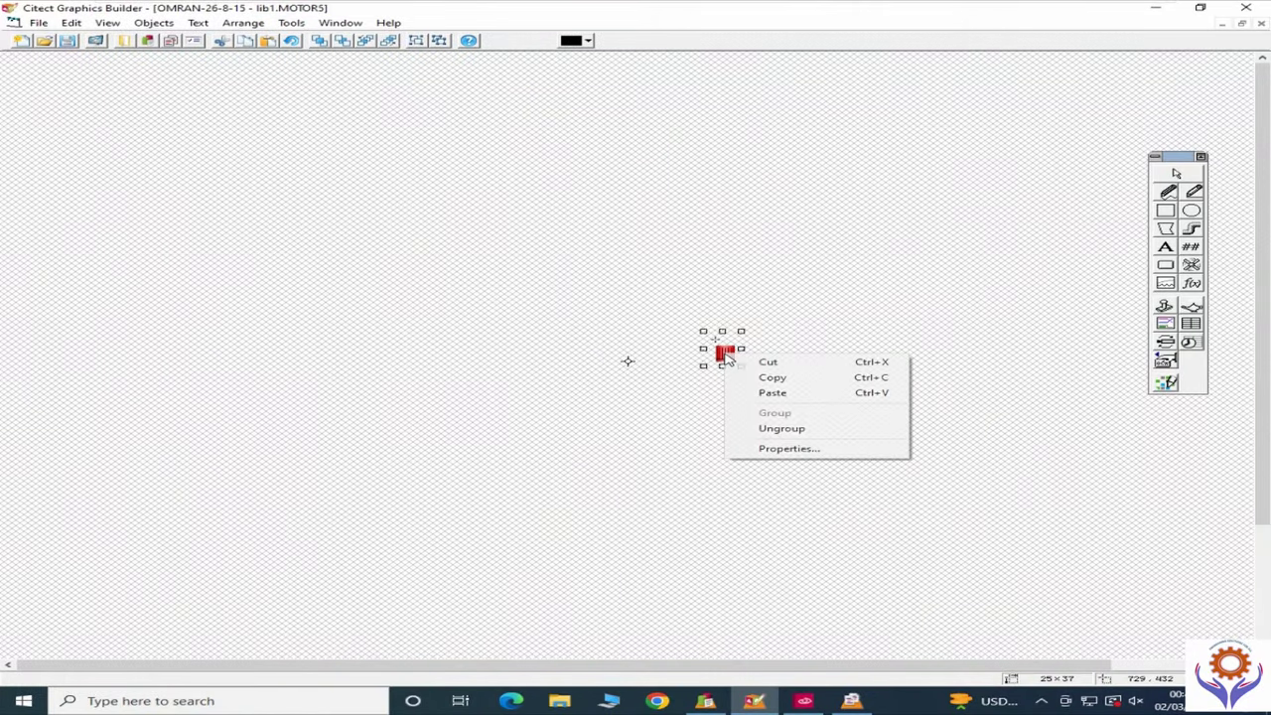
left_click(794, 433)
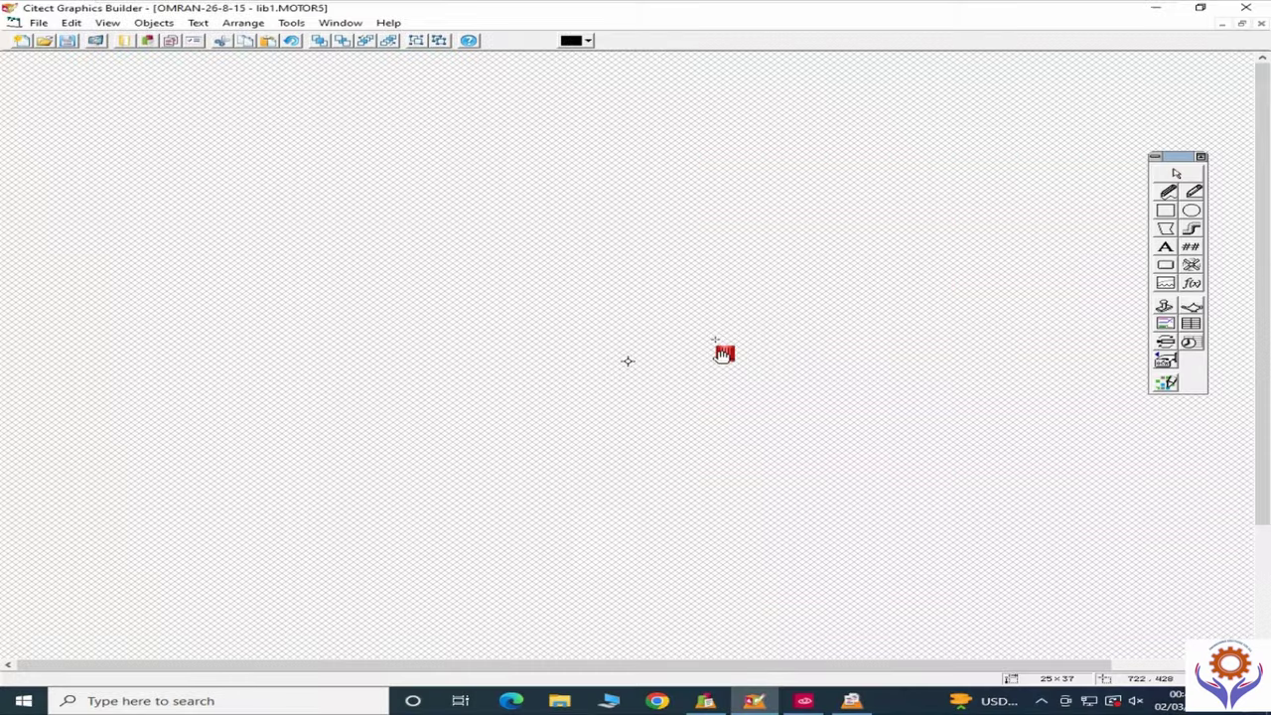
Step: Move the motor symbol closer to the origin marker and view its multi-state conditions and state symbols without changes
left_click_drag(724, 350, 685, 338)
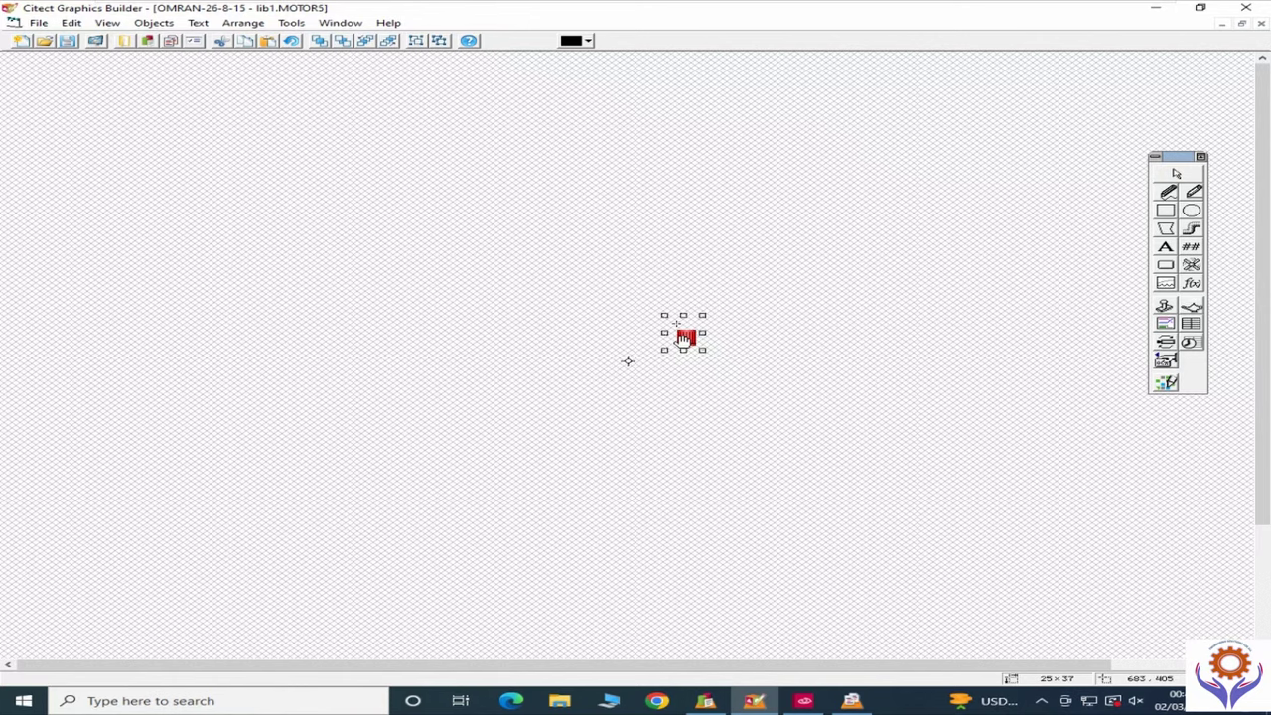
double_click(685, 338)
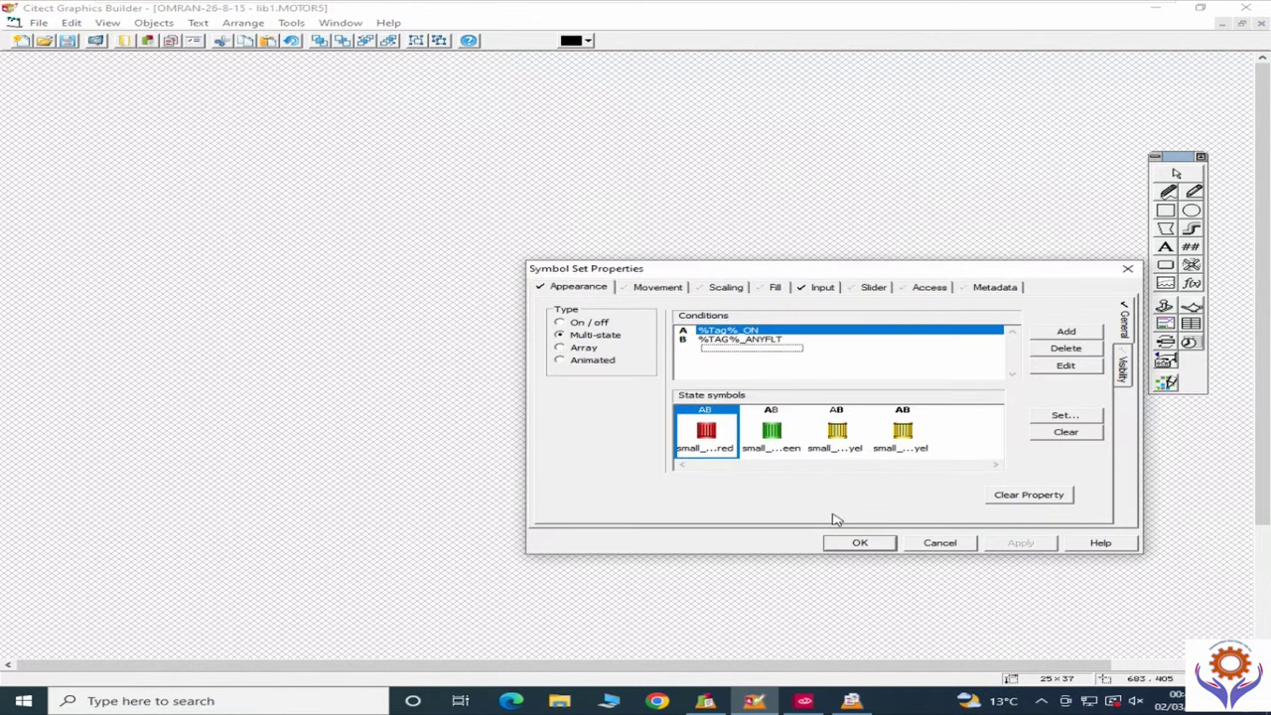
left_click(914, 545)
left_click(710, 305)
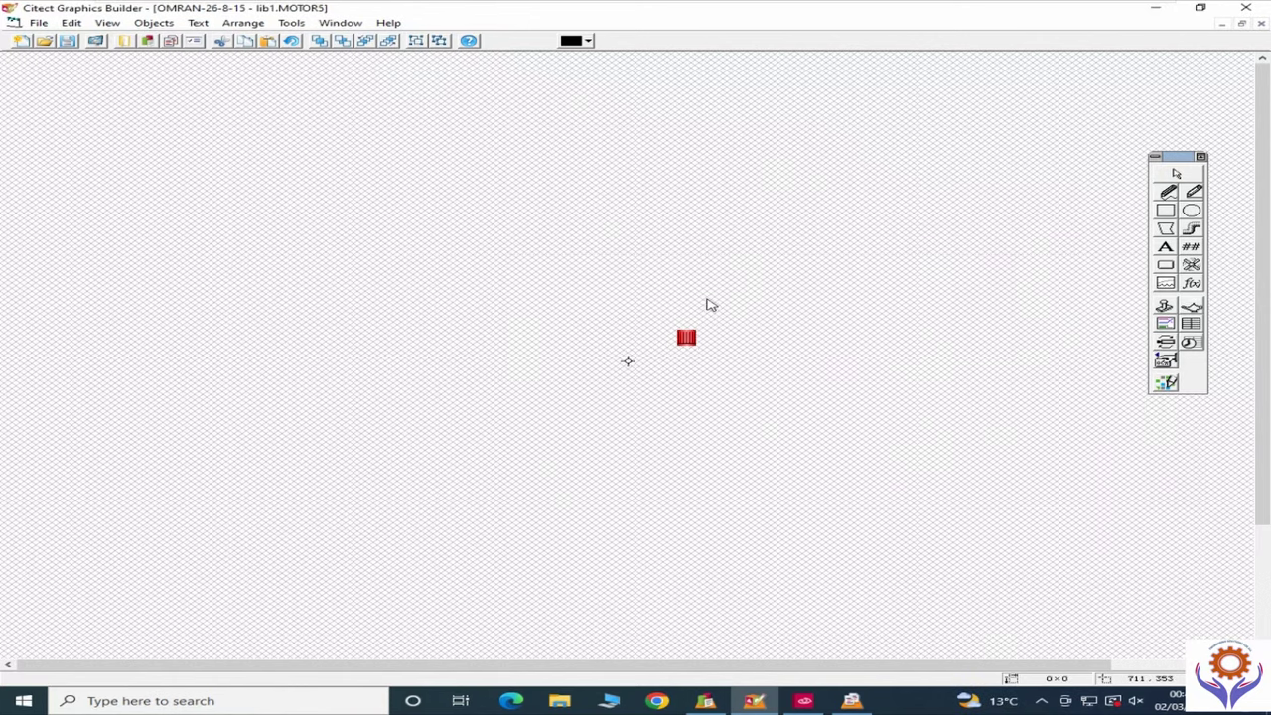
Step: Try once more to ungroup the motor symbol in the MOTOR5 genie
left_click(687, 338)
right_click(694, 337)
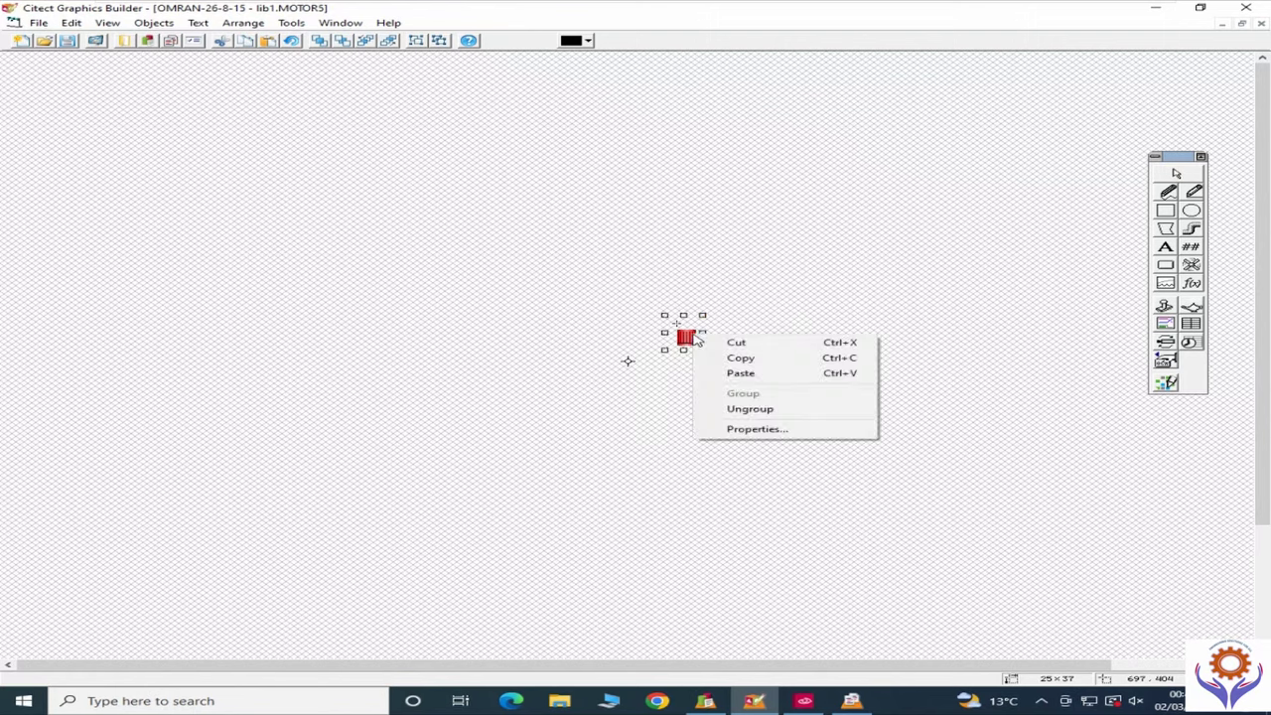
left_click(774, 415)
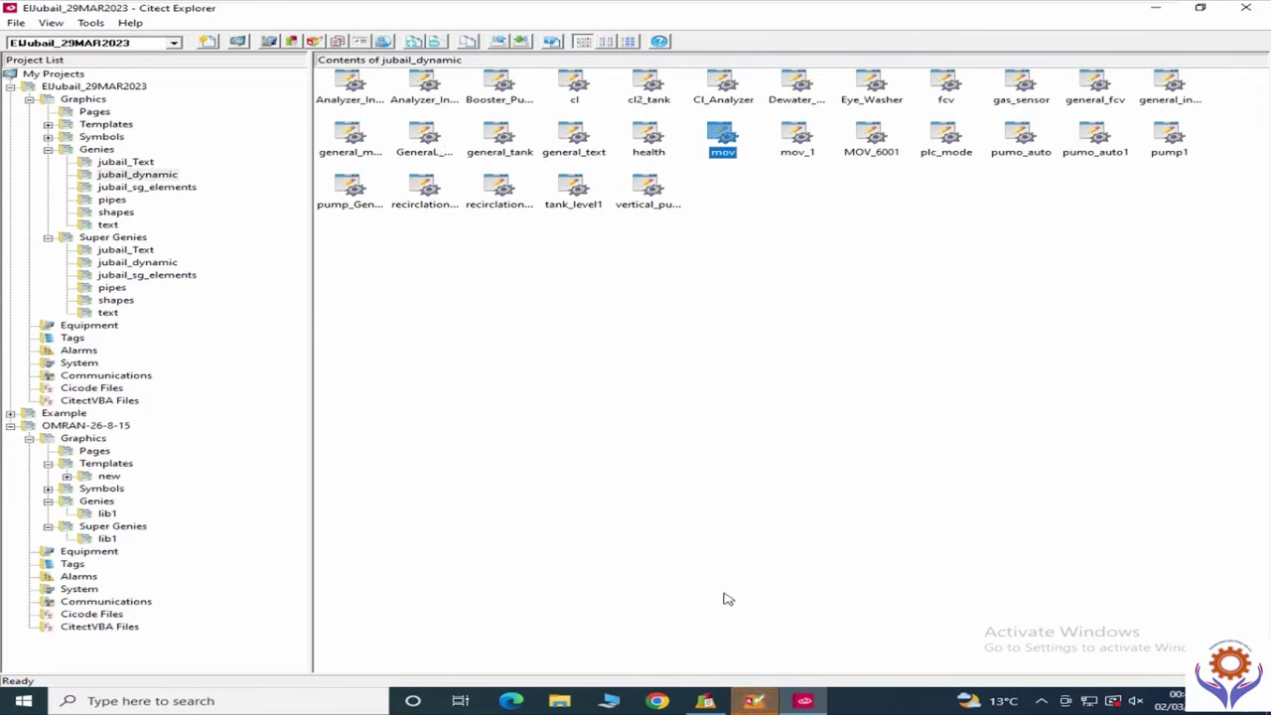
Step: Switch to the mov genie of the EIJubail_29MAR2023 project and open the fill properties of its M actuator rectangle
left_click(756, 701)
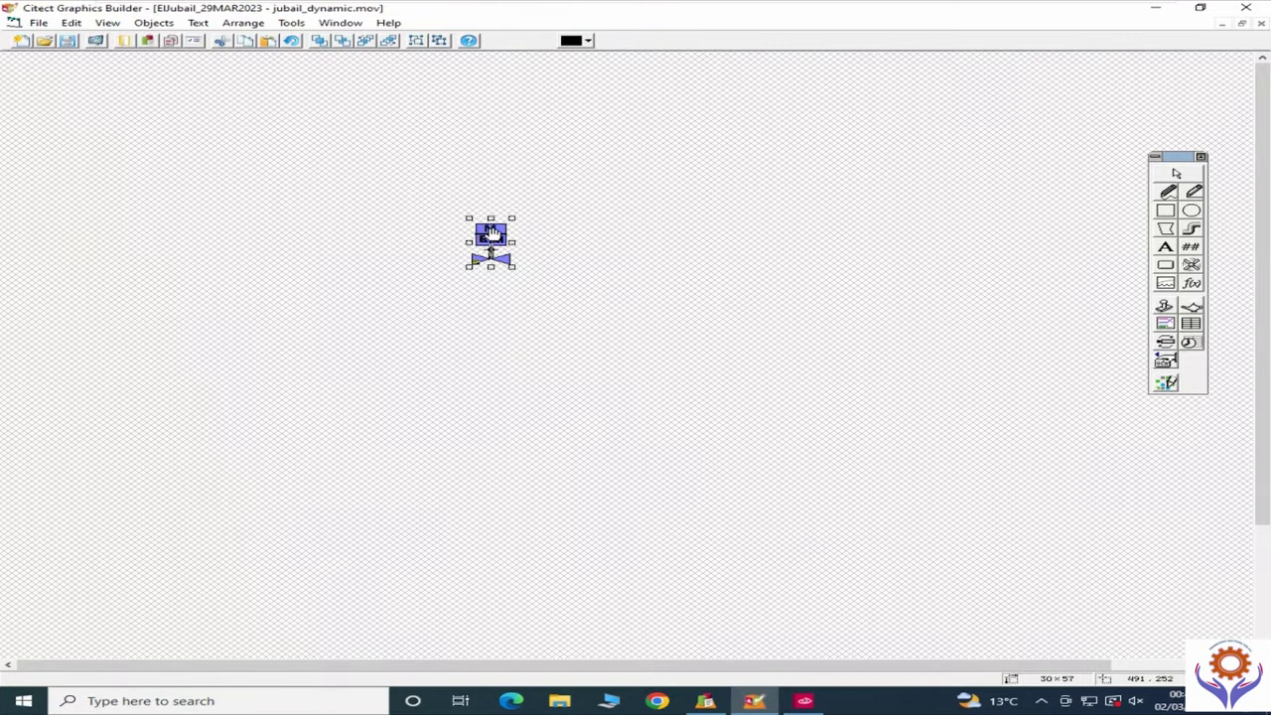
right_click(493, 234)
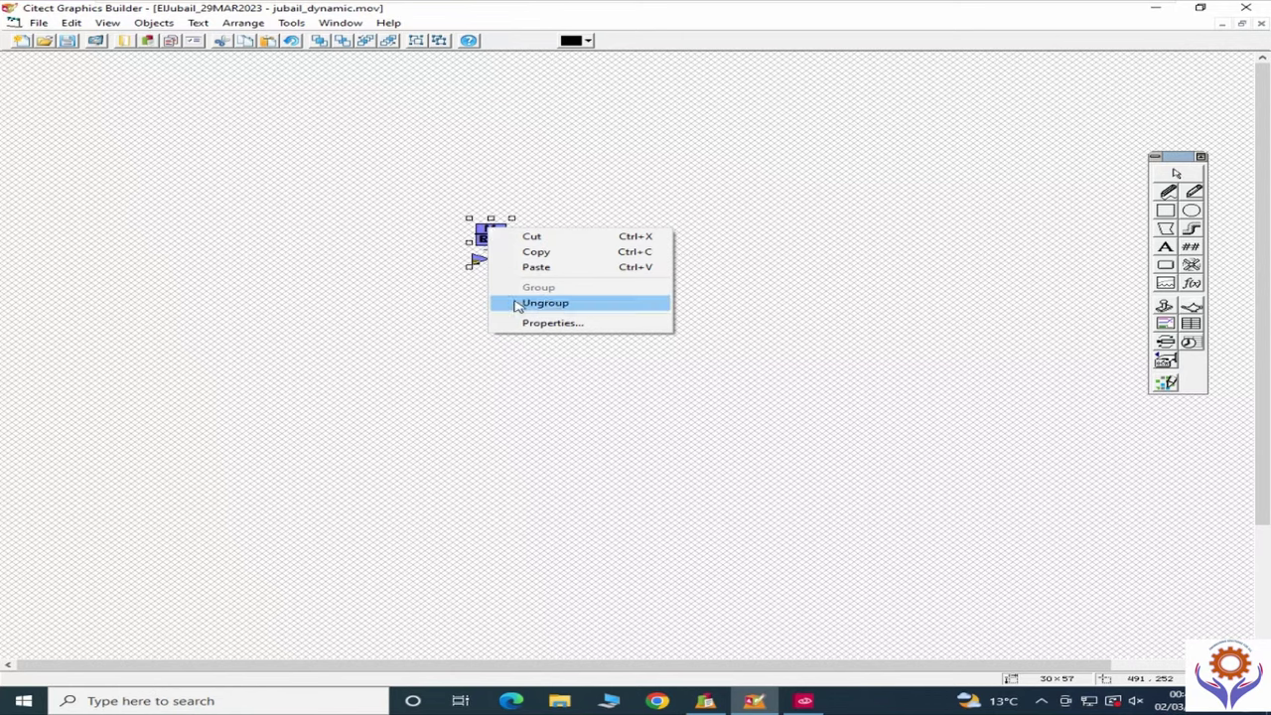
left_click(488, 235)
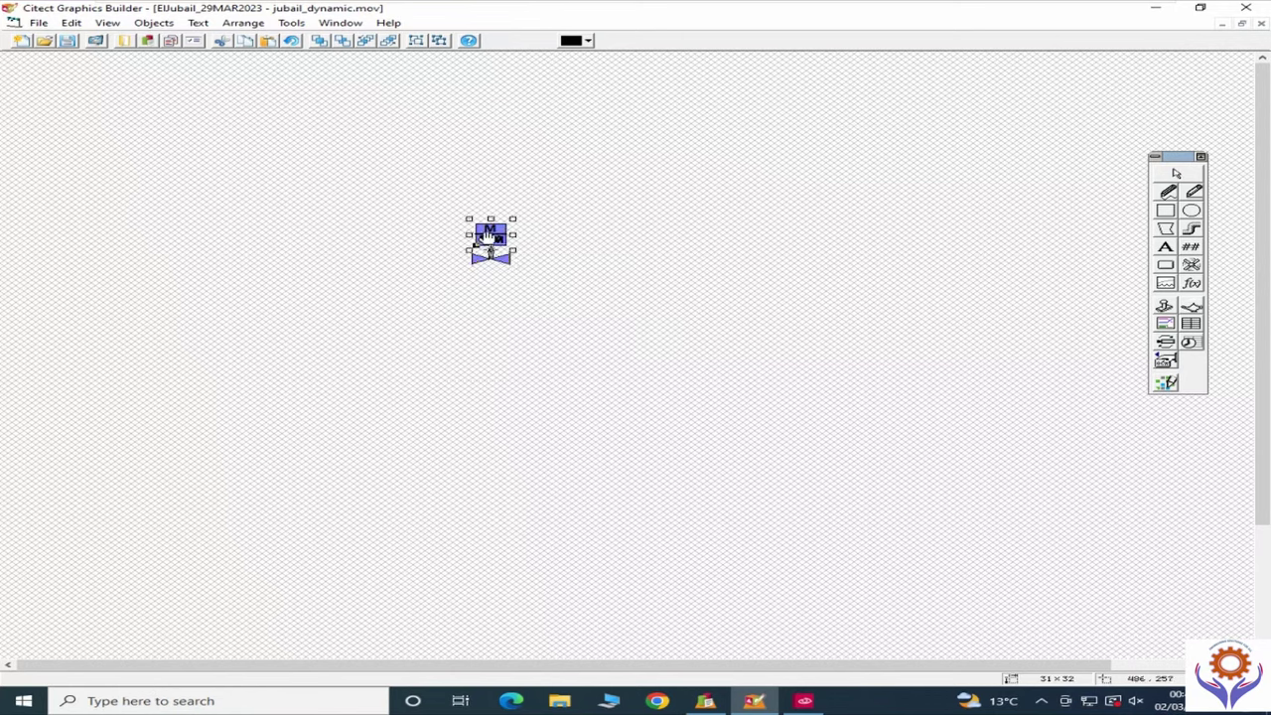
double_click(487, 236)
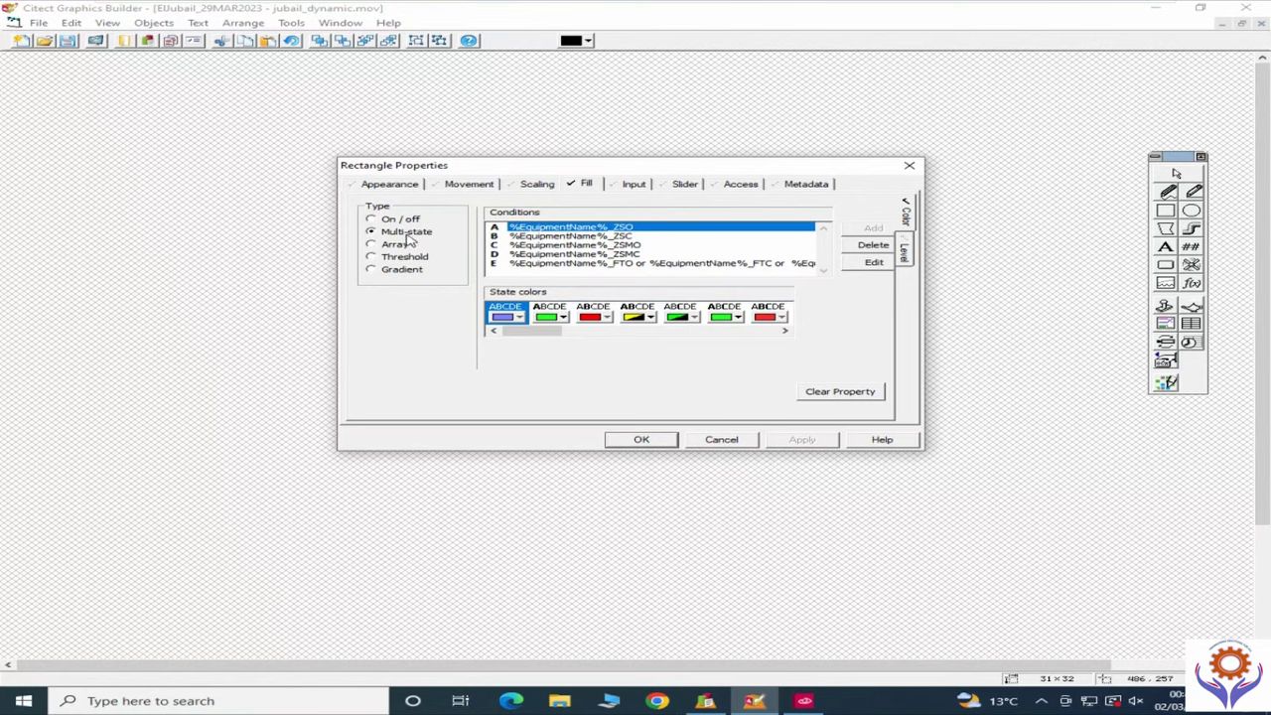
Step: Examine the actuator rectangle's multi-state fill conditions and state colors, and close the properties without changes
left_click(608, 239)
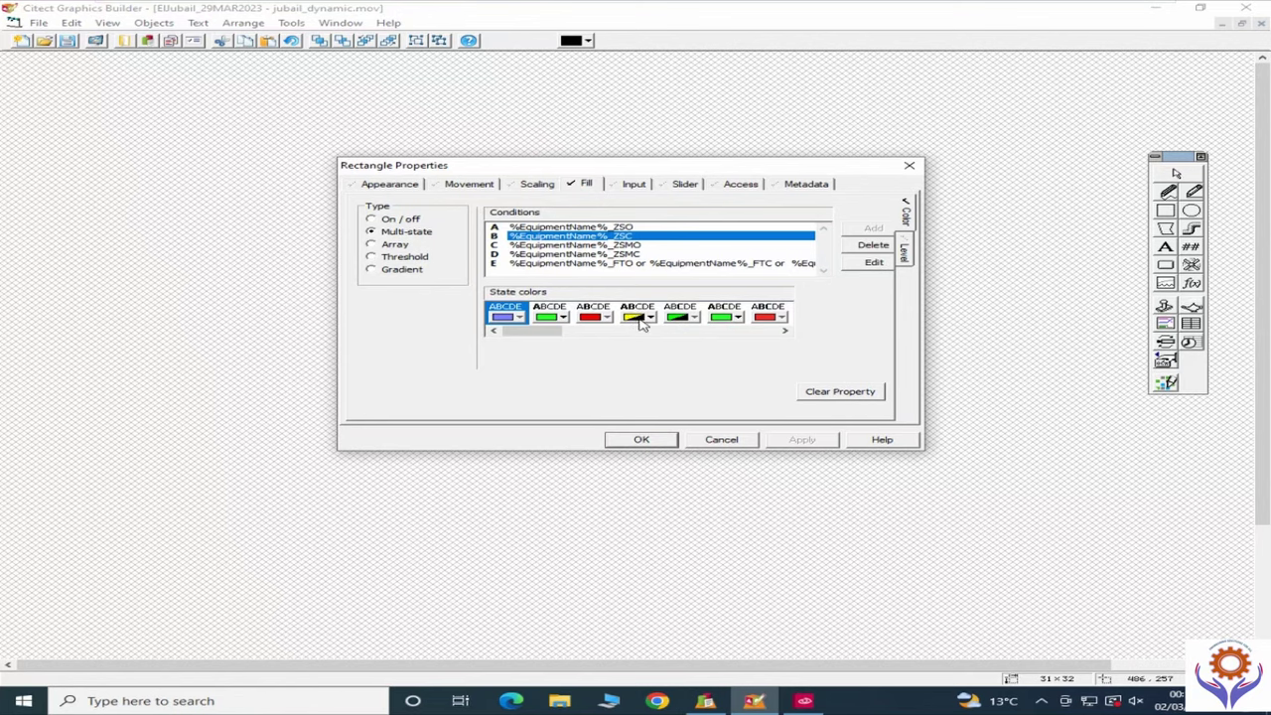
left_click(564, 248)
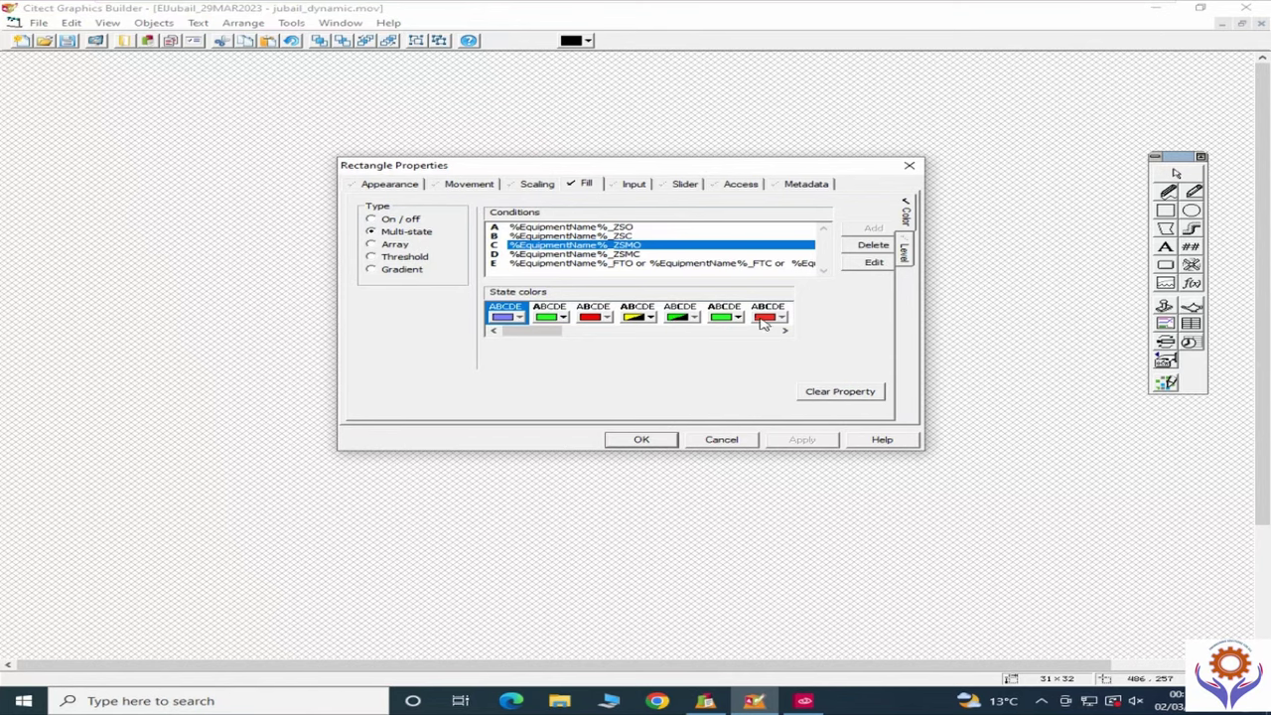
left_click(784, 330)
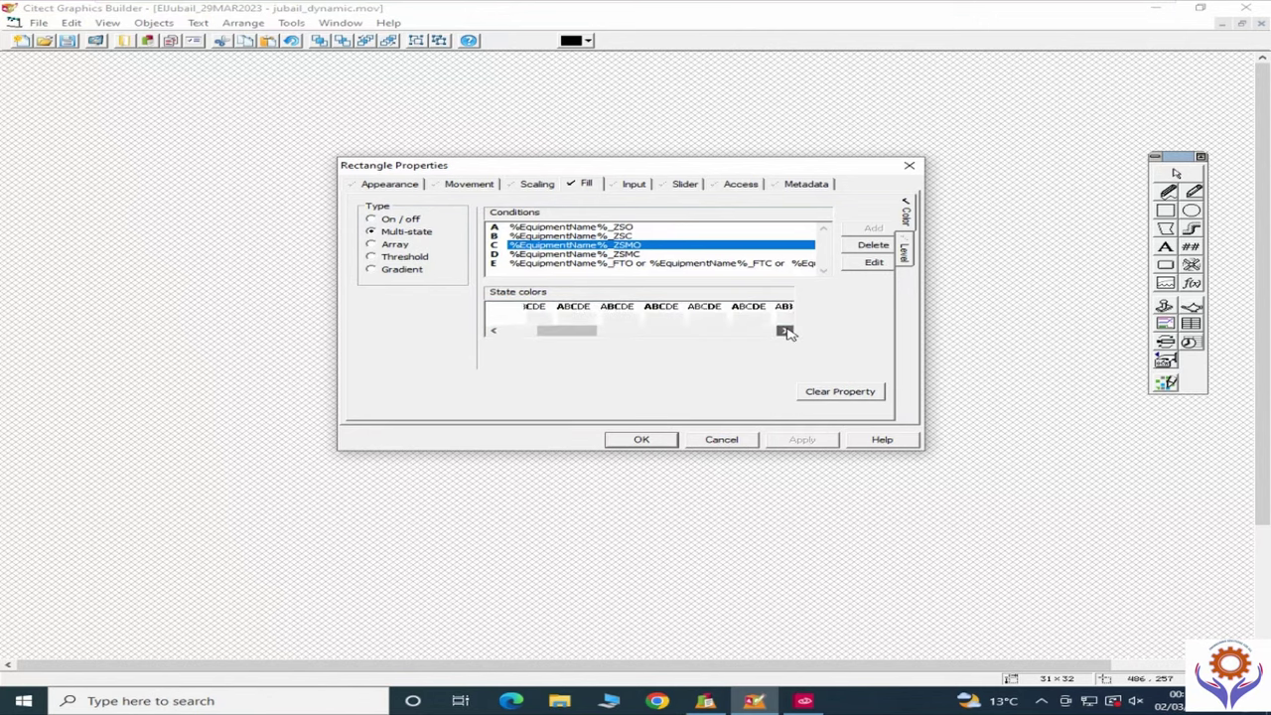
left_click(785, 331)
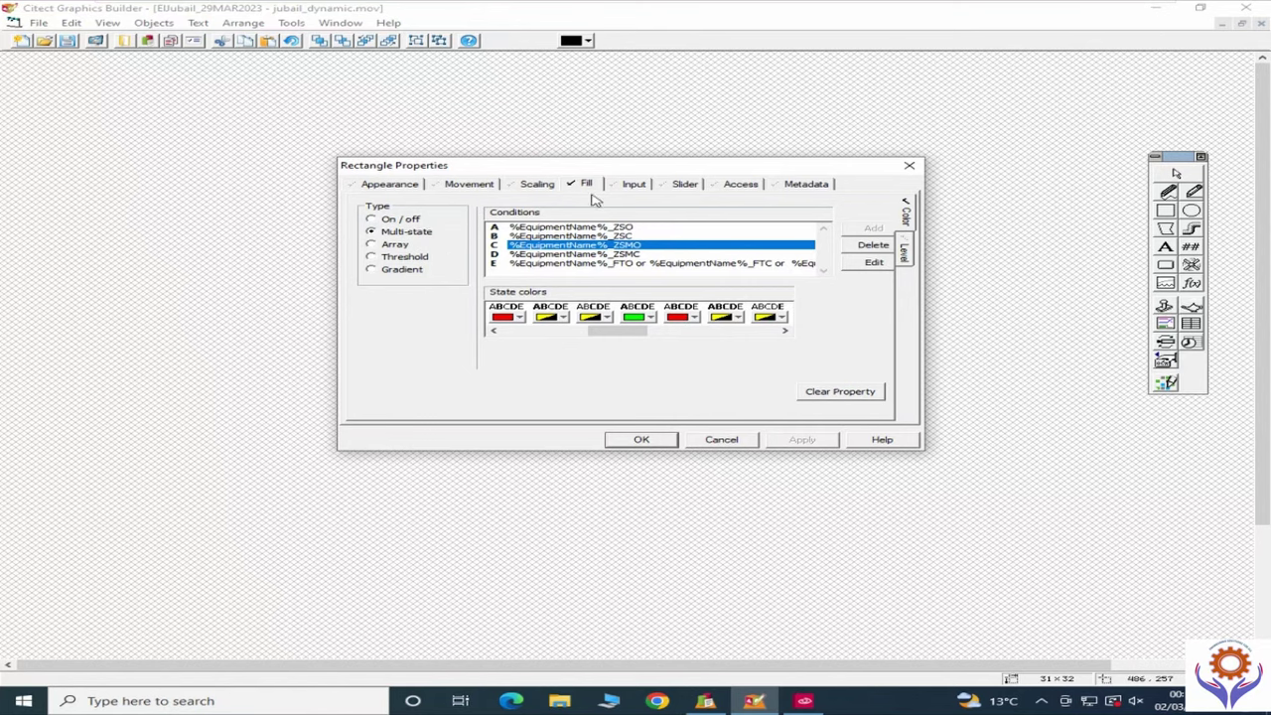
left_click(722, 442)
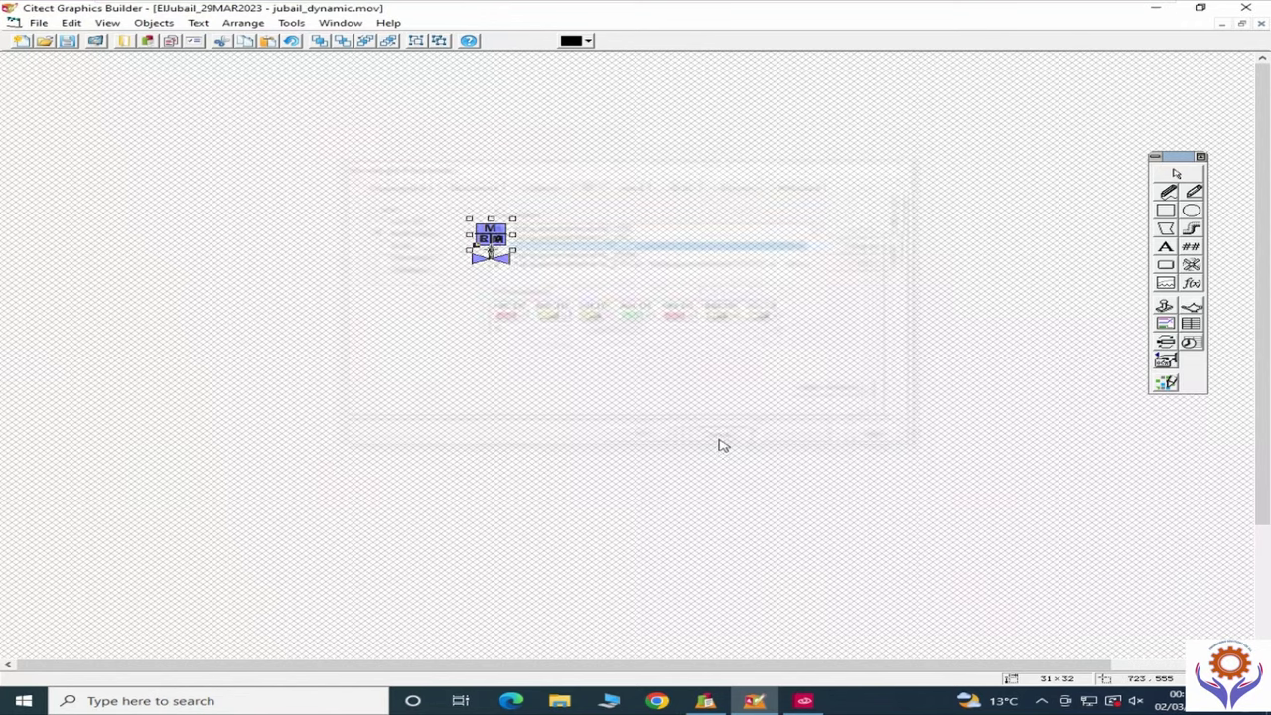
Step: Open the properties of the rectangle covering the mov valve and read its Up command's AssMetadata, pagepopup and WinTitle calls
left_click(501, 265)
double_click(502, 265)
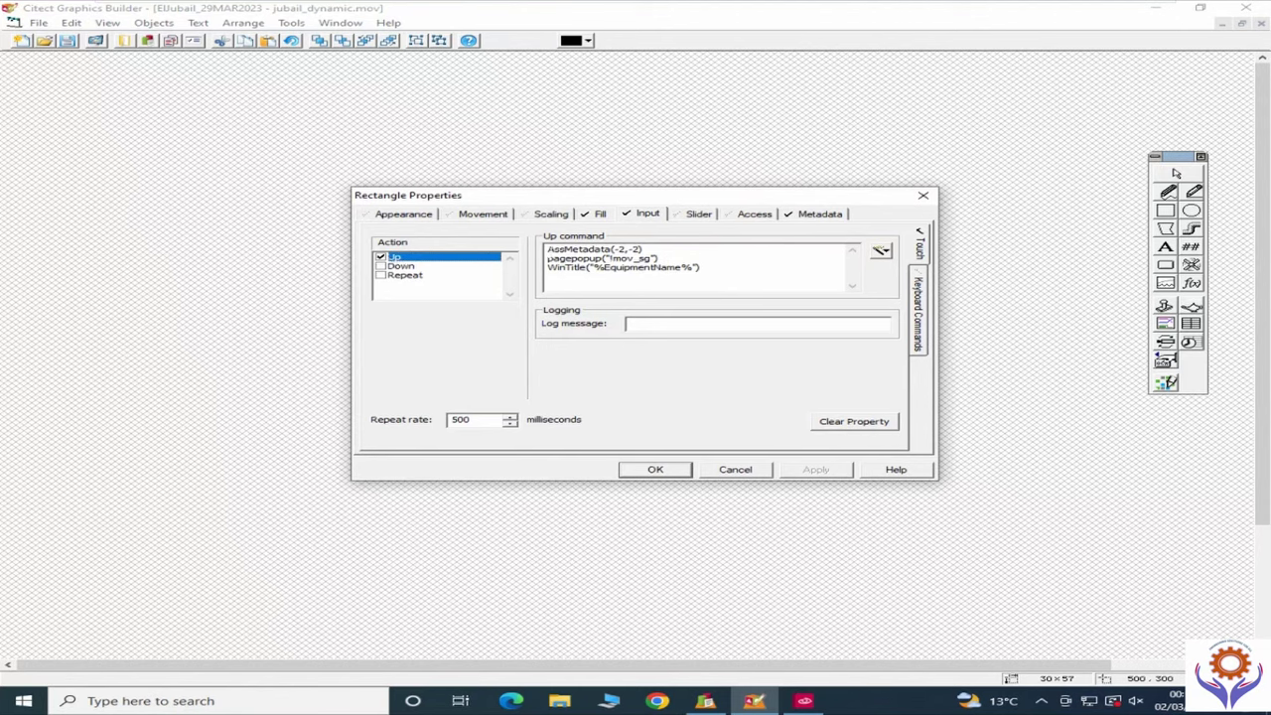
left_click(547, 249)
left_click_drag(564, 249, 611, 249)
left_click_drag(547, 258, 588, 258)
left_click(640, 267)
left_click_drag(604, 257, 655, 258)
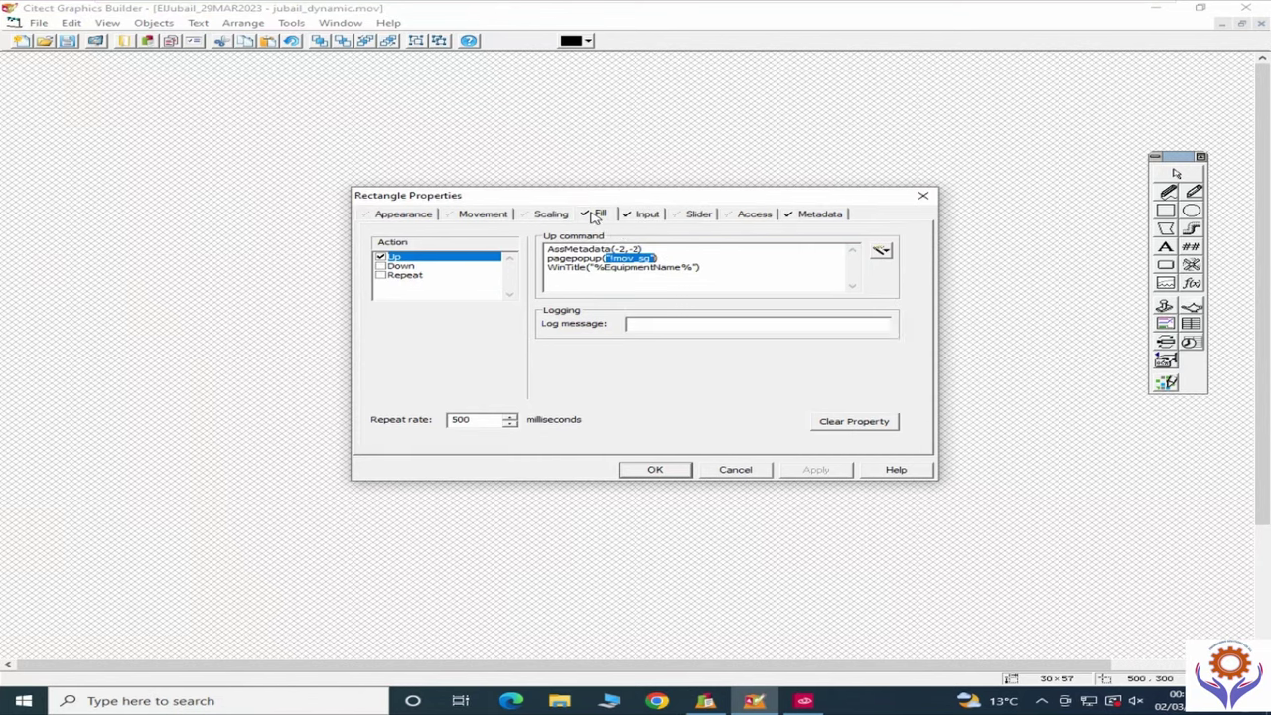
Step: Check the valve rectangle's fill settings and go through its EqName, Fault, FTC and FTO metadata entries with their tag values
left_click(598, 215)
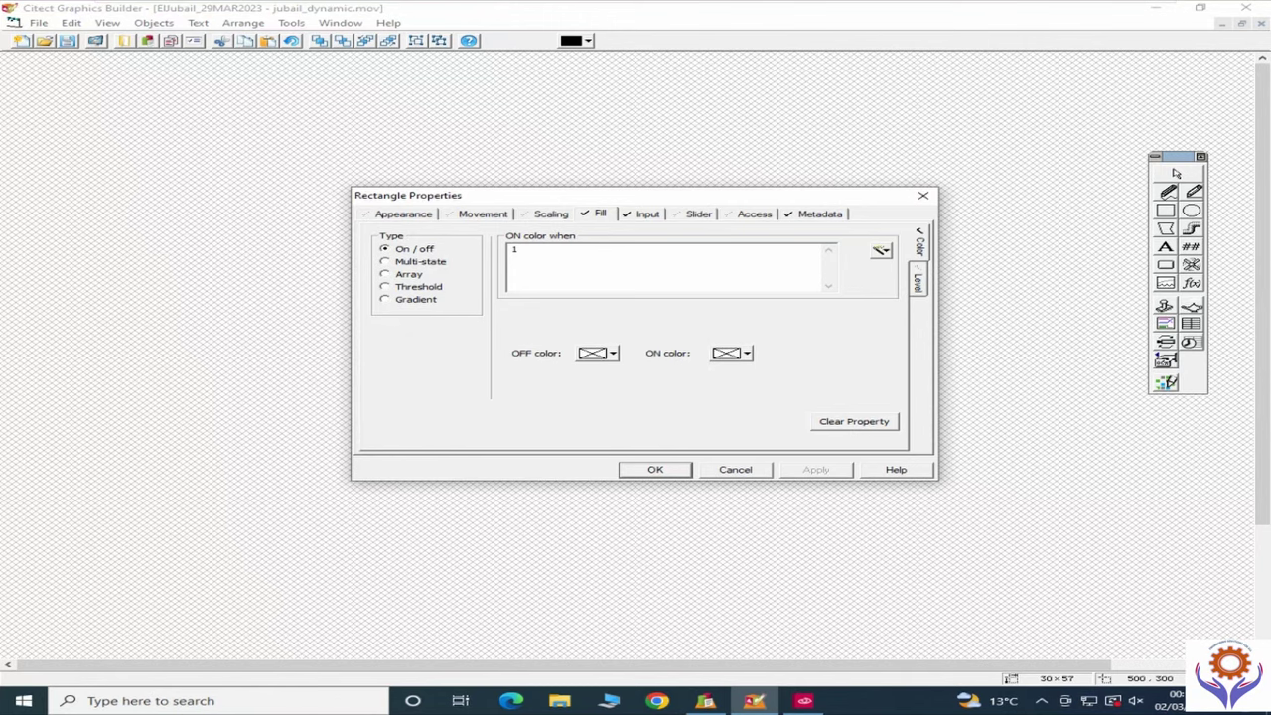
left_click(791, 221)
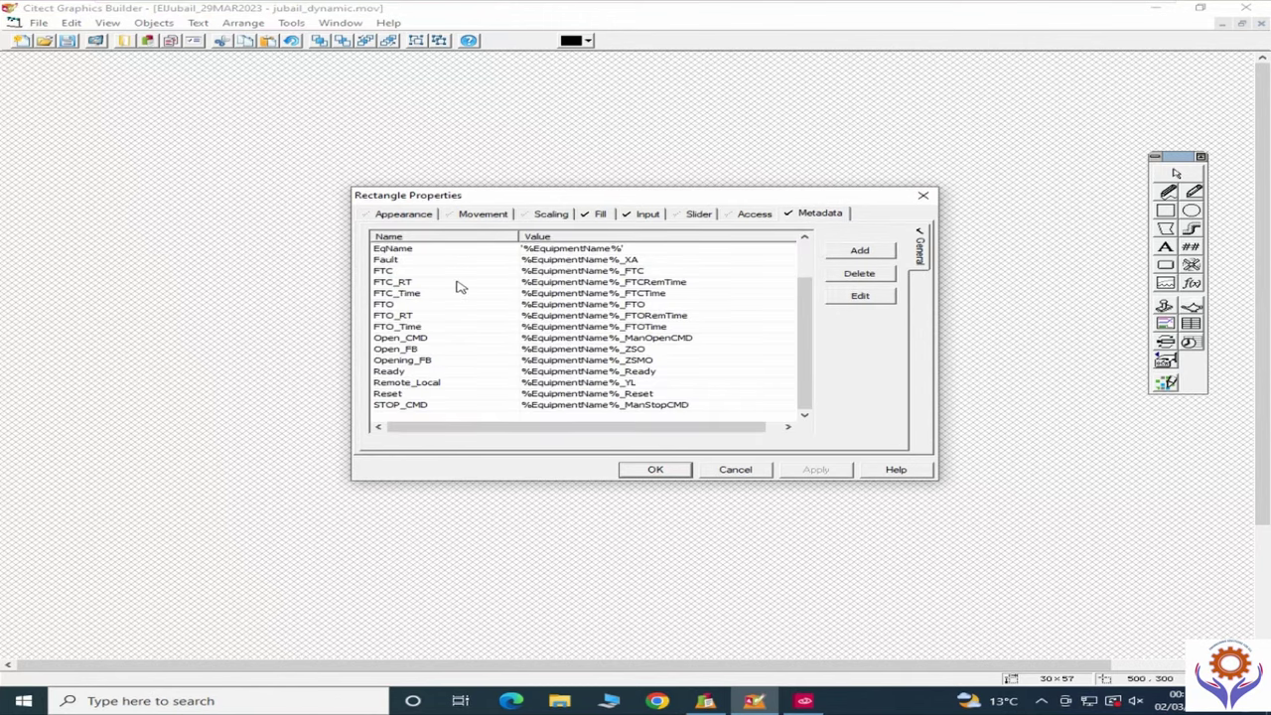
left_click(399, 251)
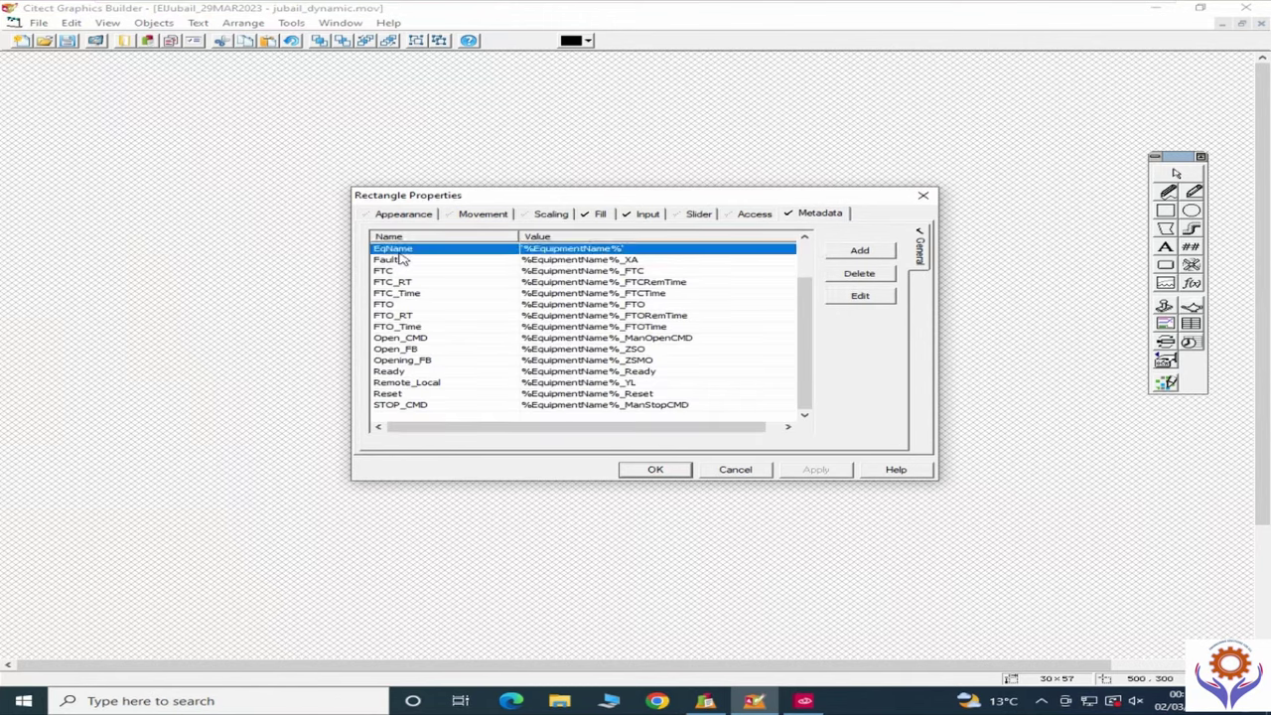
left_click(388, 261)
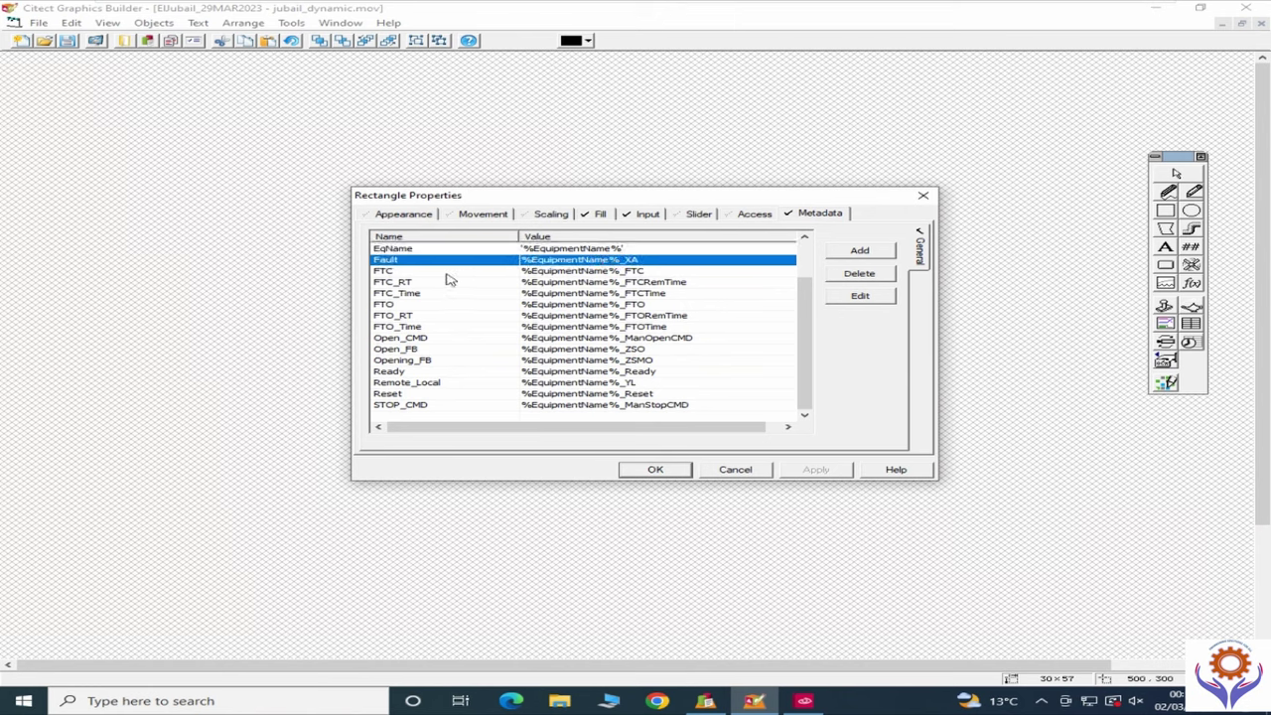
left_click(409, 272)
left_click(396, 286)
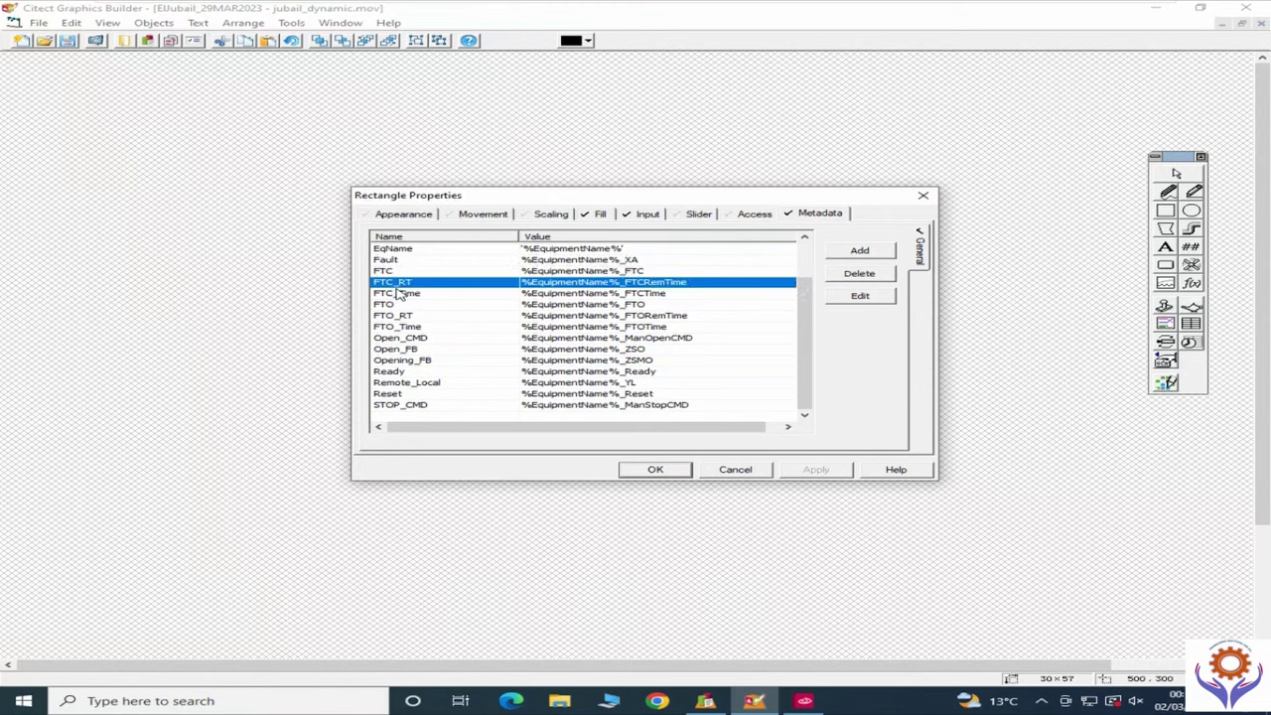
left_click(397, 294)
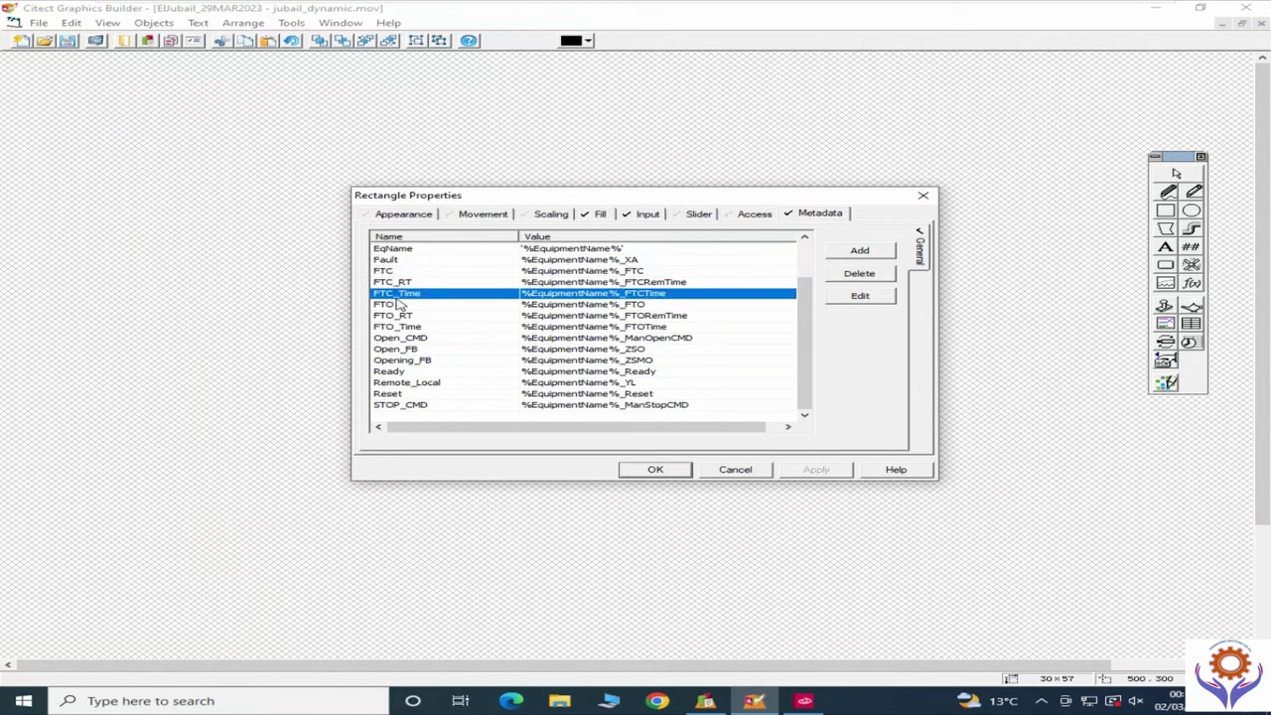
left_click(398, 295)
left_click(400, 316)
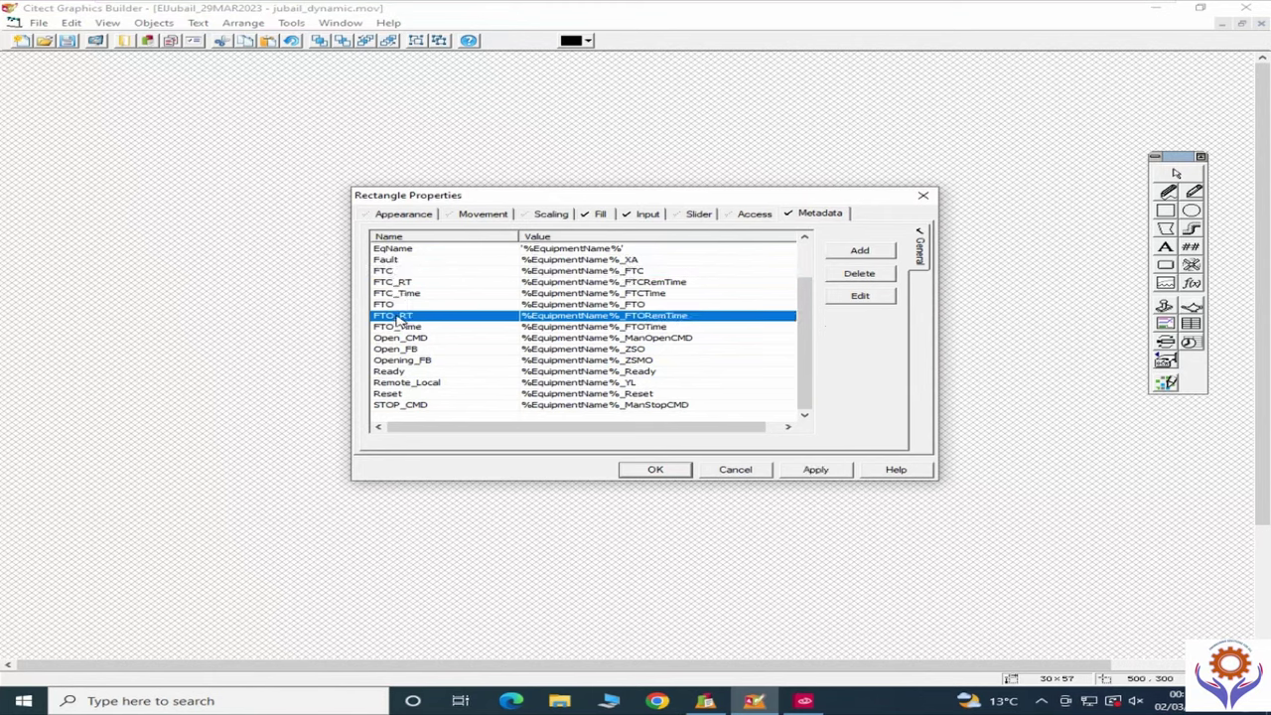
left_click(388, 305)
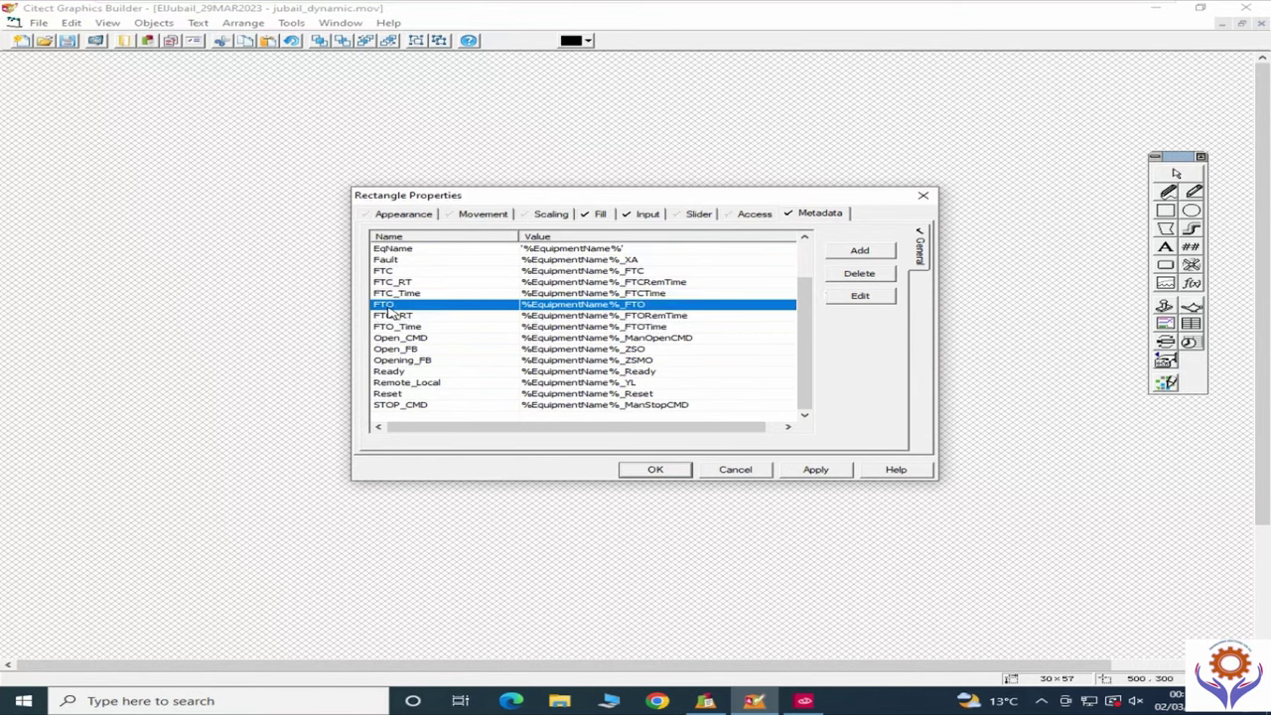
left_click(411, 329)
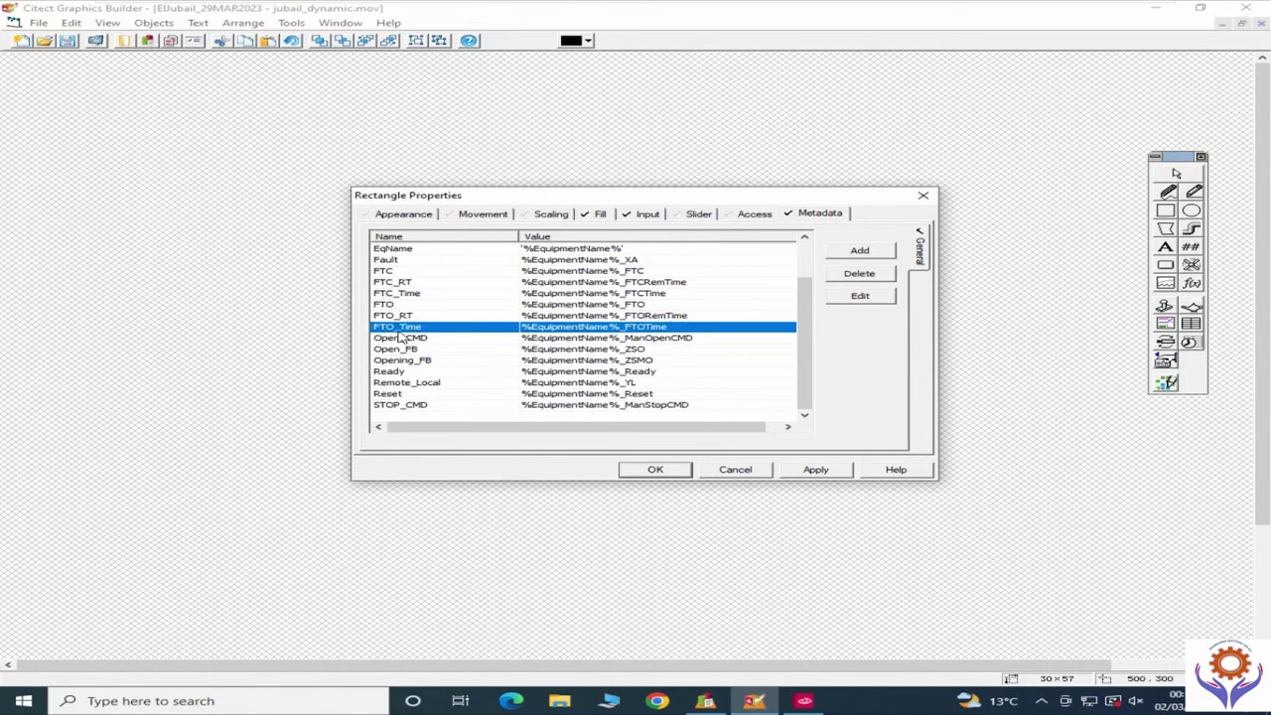
Step: Go through the rectangle's Open_CMD, Open_FB, Opening_FB, Ready, Remote_Local and STOP_CMD metadata entries
left_click(407, 339)
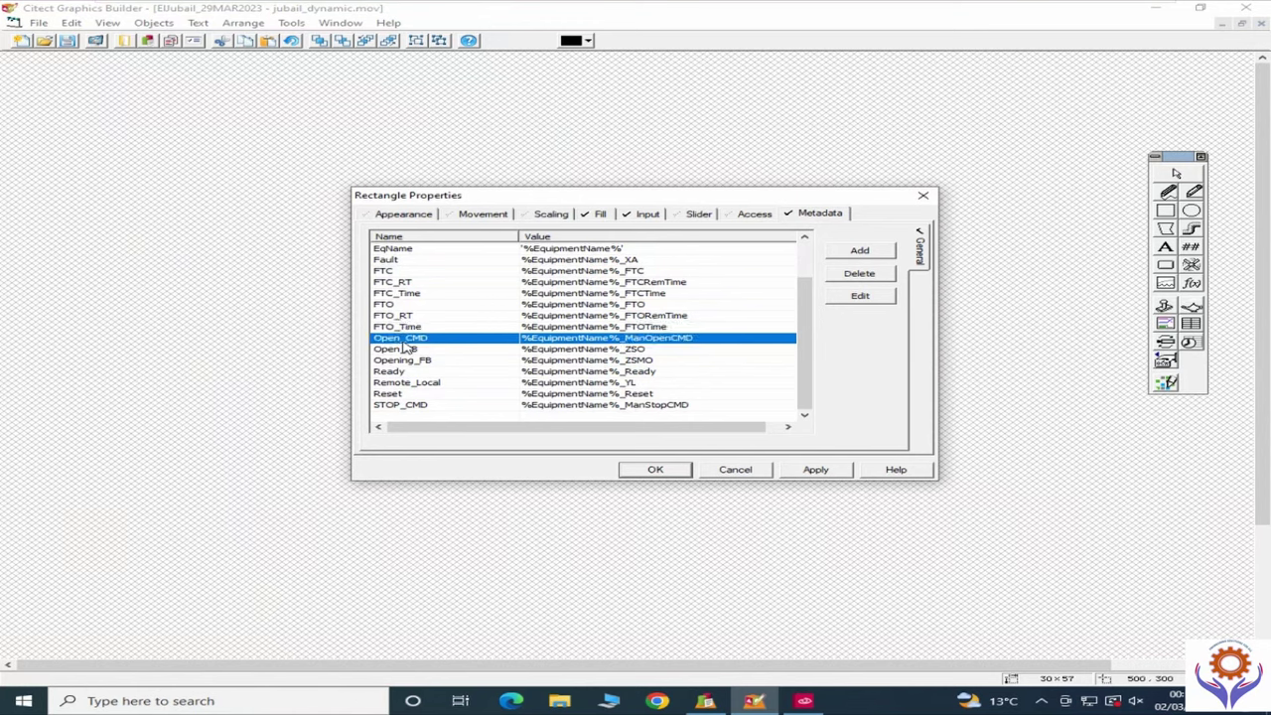
left_click(406, 349)
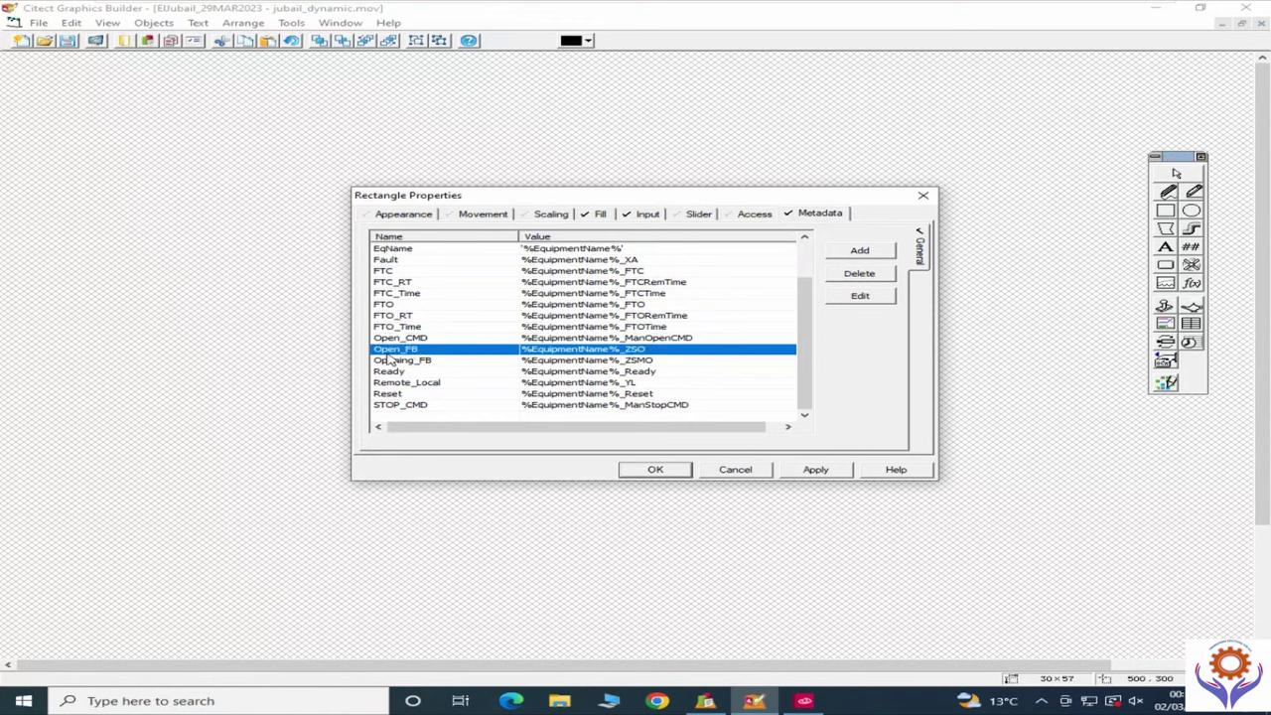
left_click(386, 373)
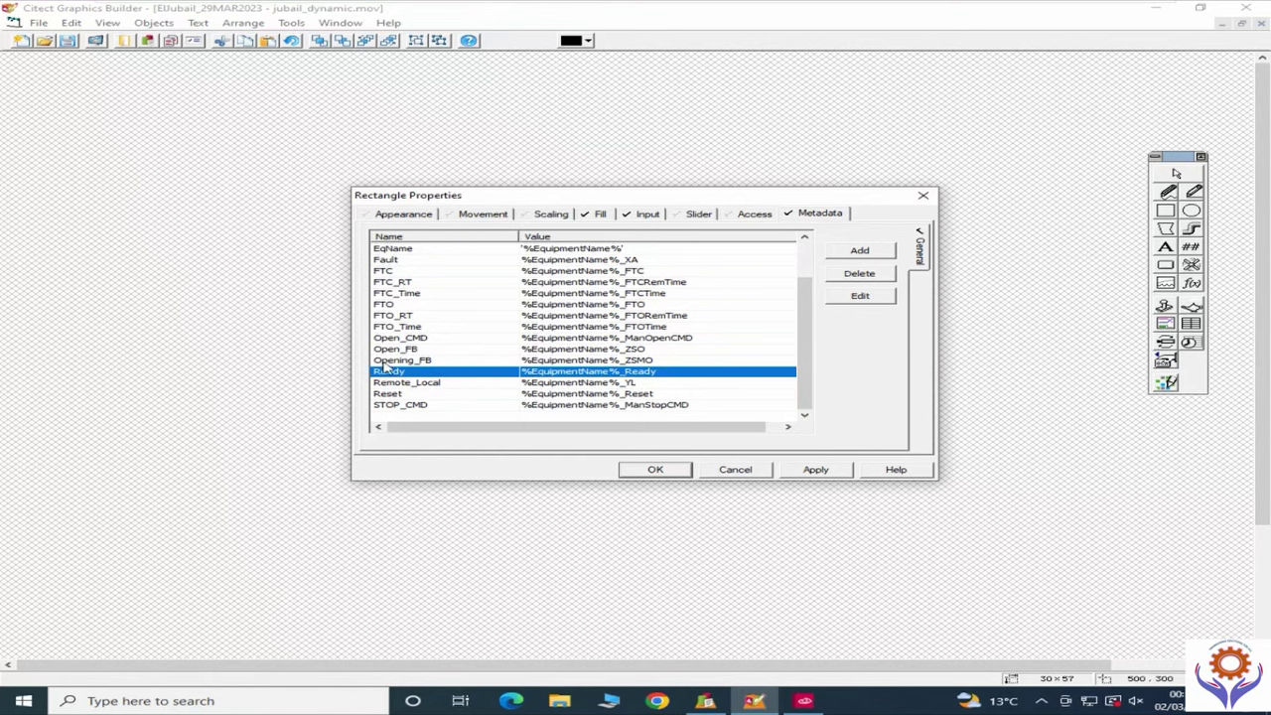
left_click(386, 361)
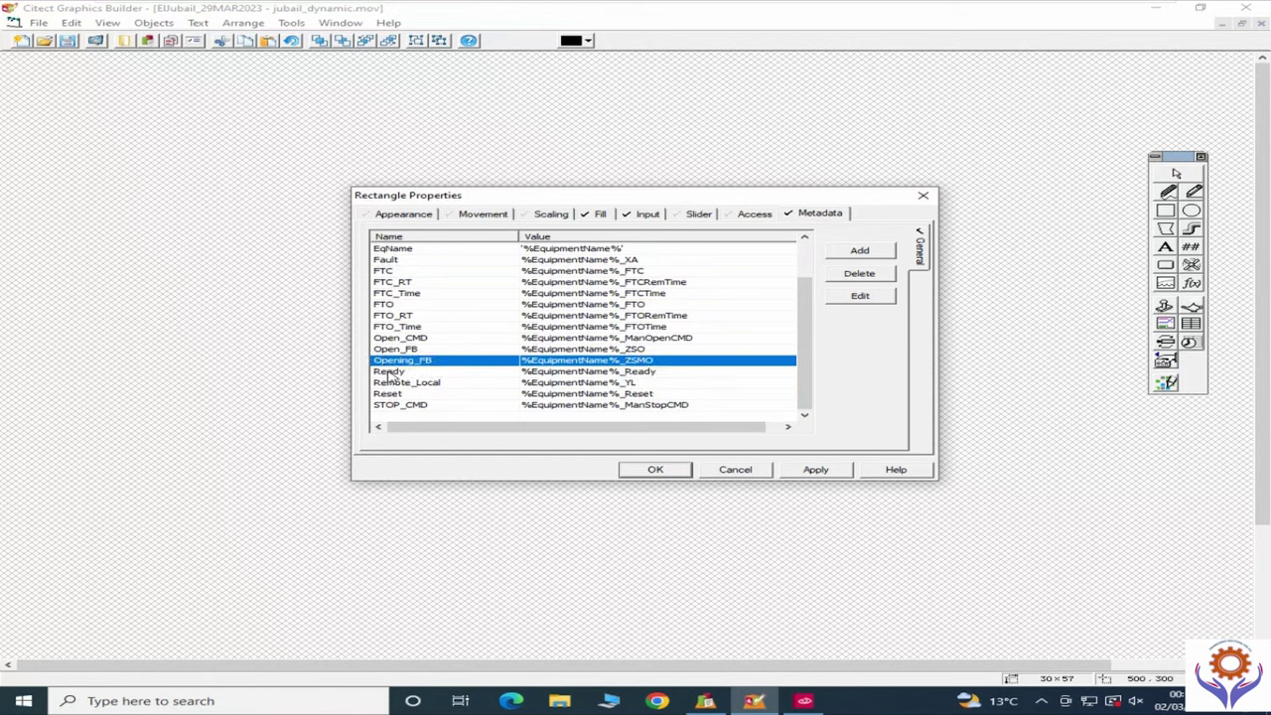
left_click(387, 372)
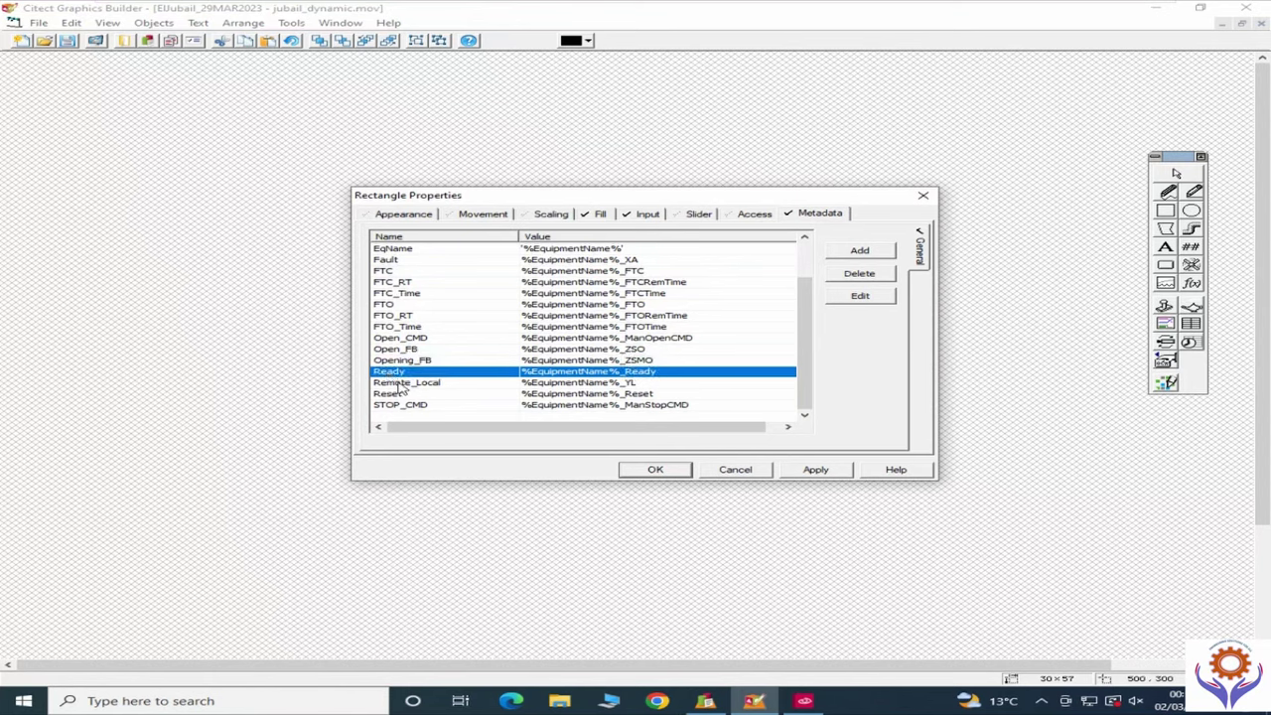
left_click(395, 384)
left_click(393, 406)
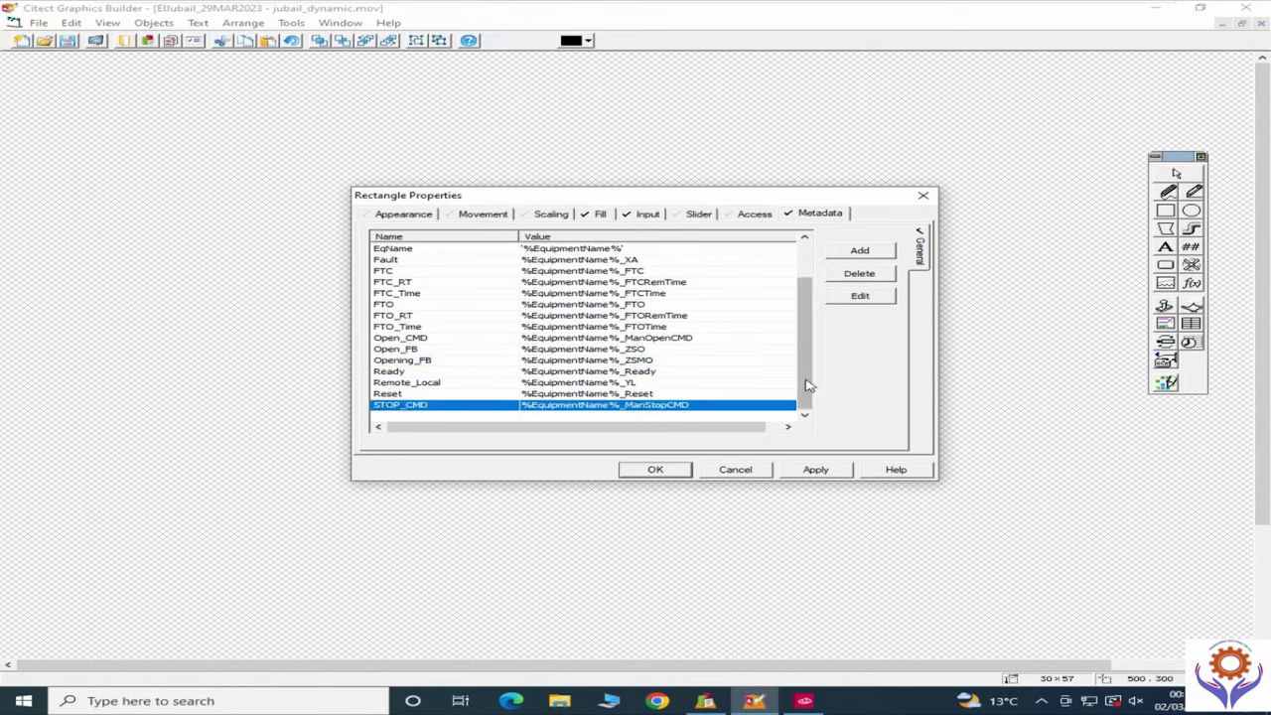
Step: Review the first metadata entries and the Up command once more, and close the rectangle's properties without changes
left_click_drag(806, 344, 808, 298)
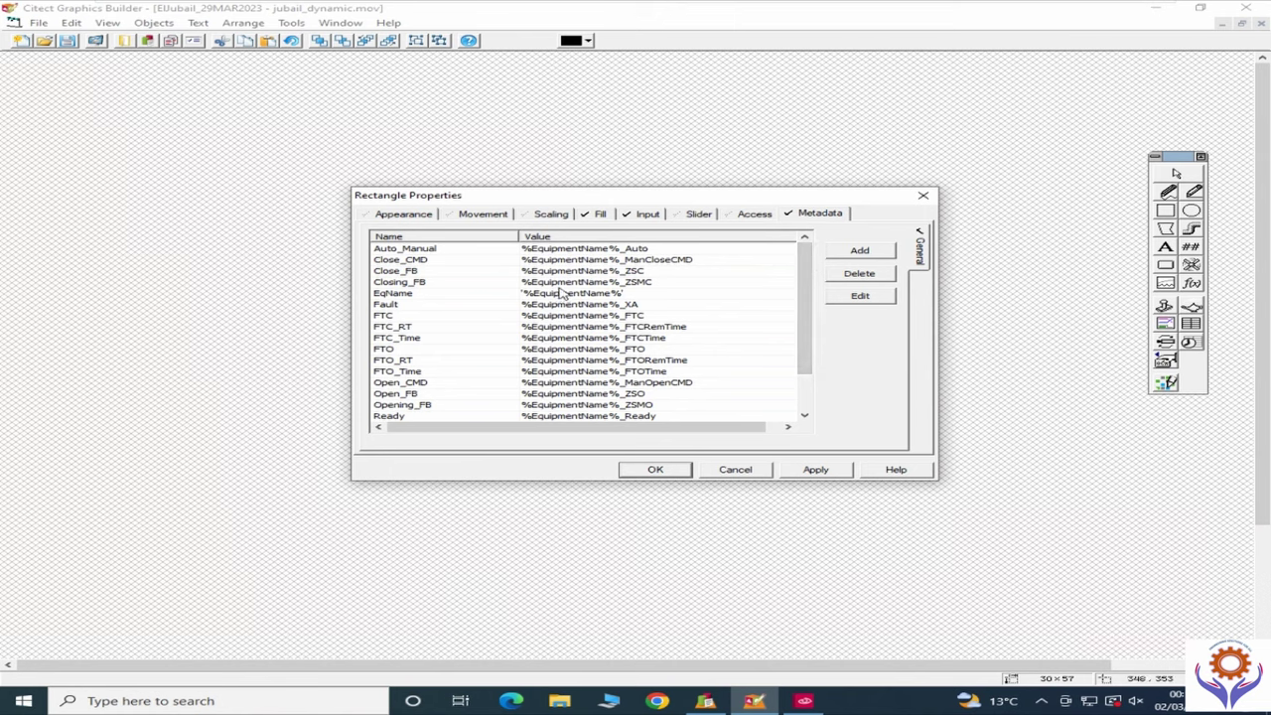
left_click(645, 216)
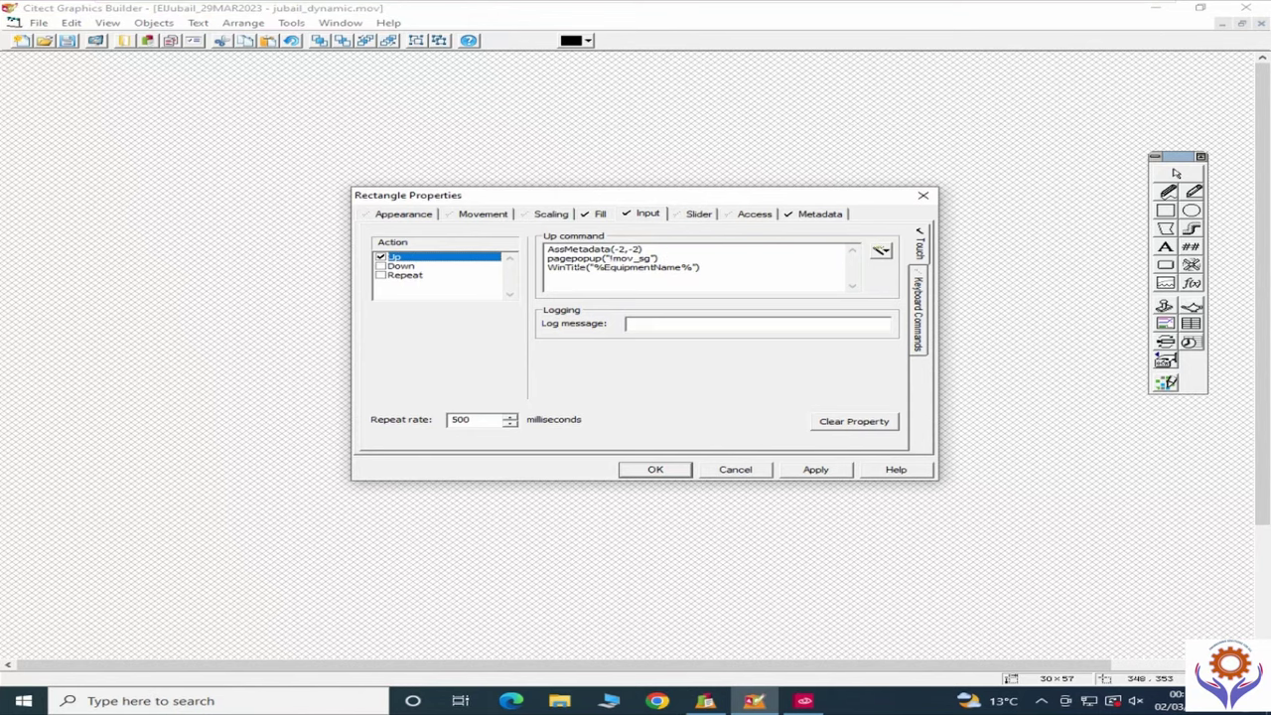
left_click(736, 473)
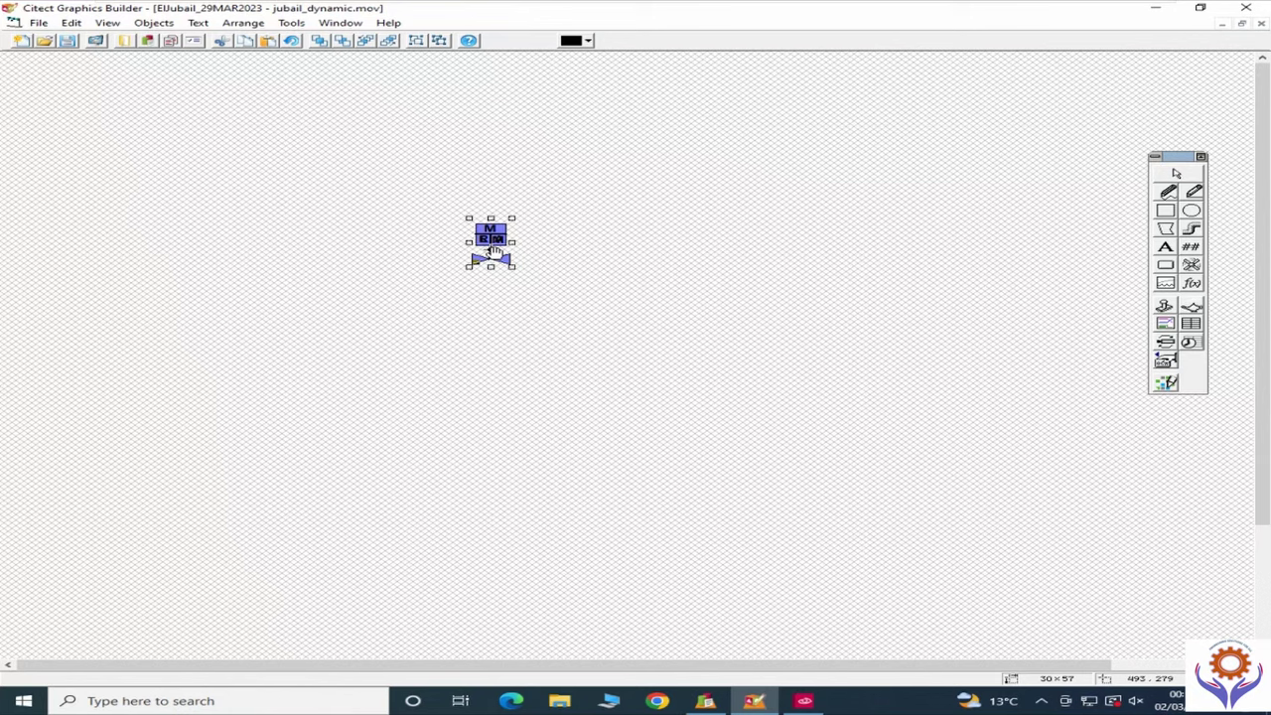
Step: Find and open the !mov_sg popup page of the EIJubail_29MAR2023 project
left_click(40, 23)
left_click(72, 85)
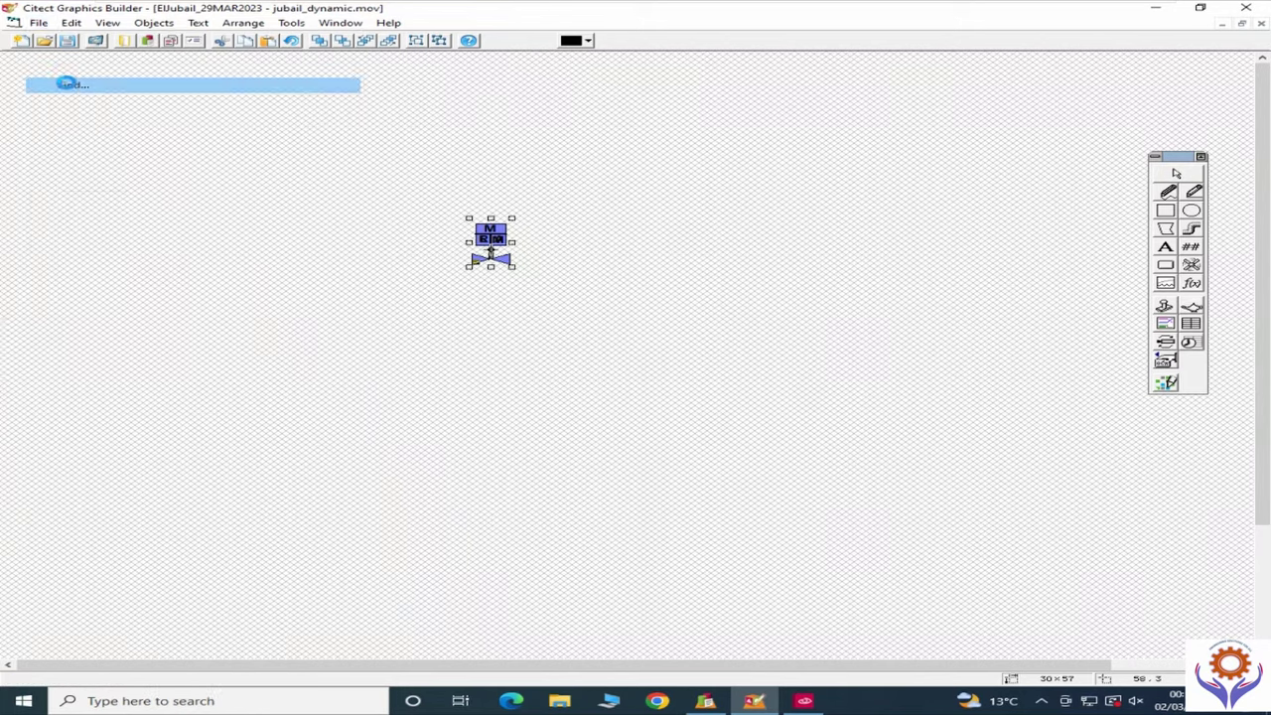
left_click_drag(165, 145, 166, 201)
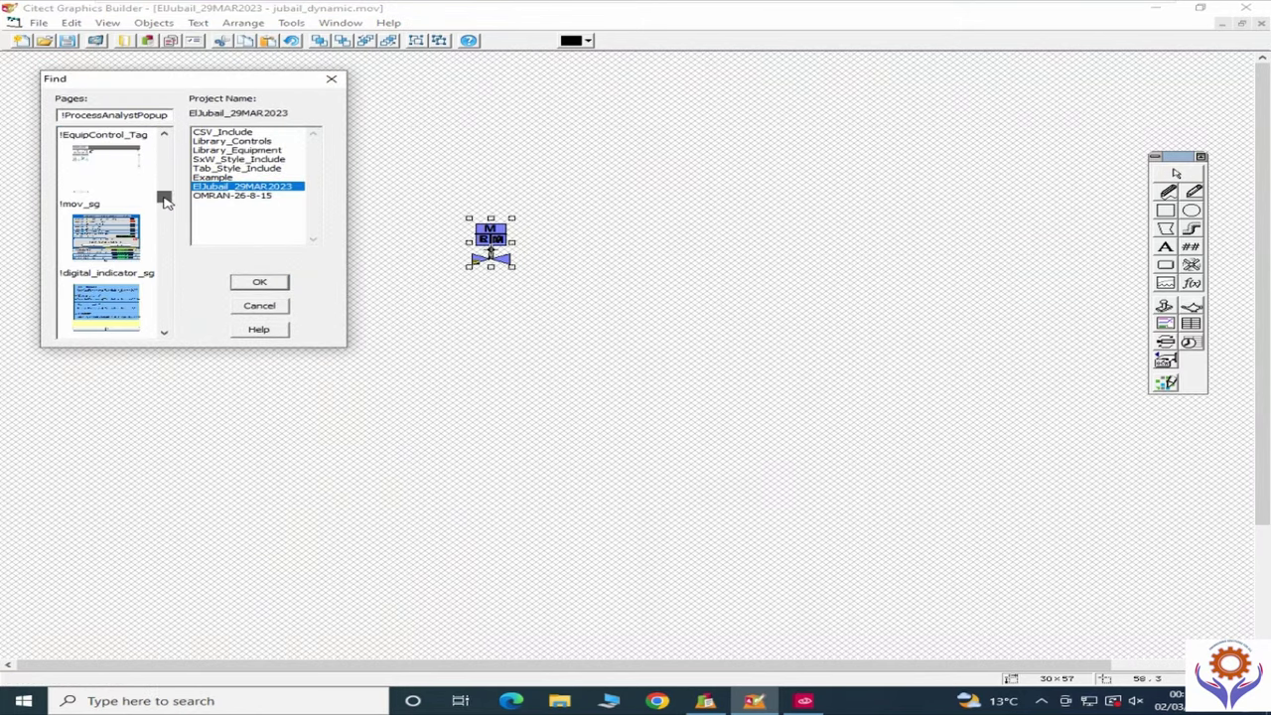
double_click(111, 228)
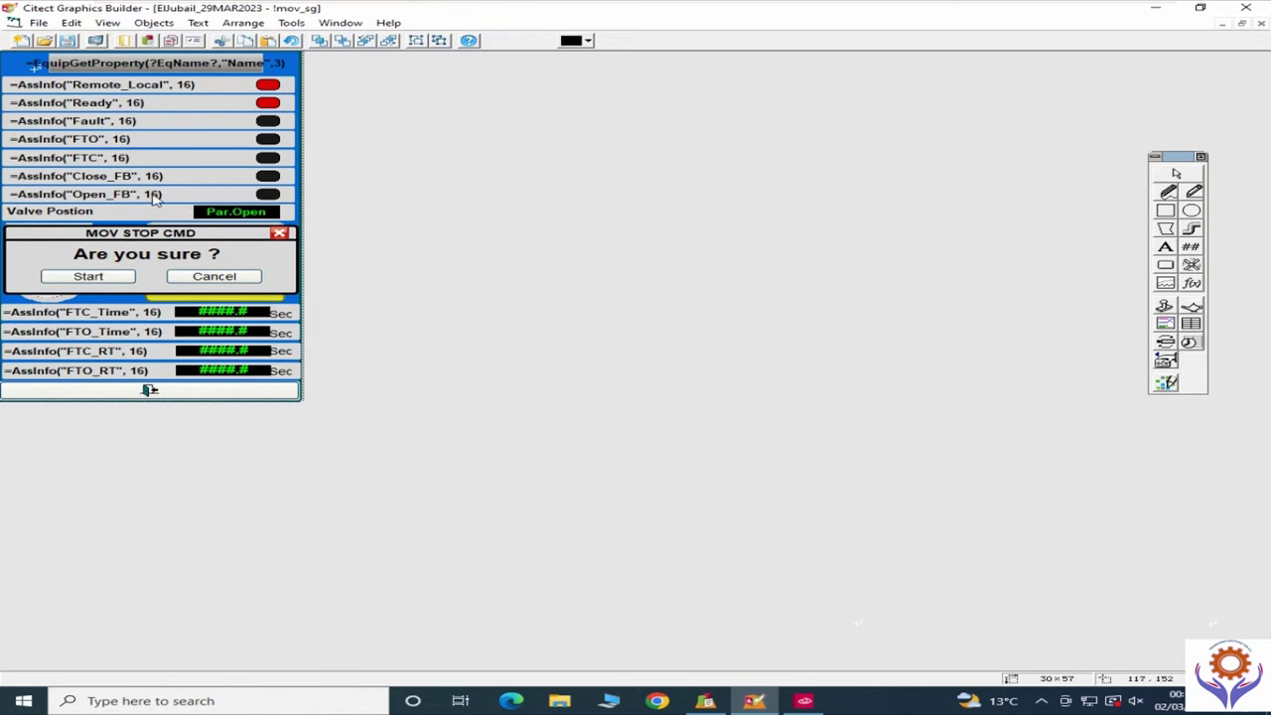
Step: Move the stacked MOV stop, close, reset and open confirmation windows around the popup, and close the !mov_sg page without saving
left_click_drag(208, 260, 223, 314)
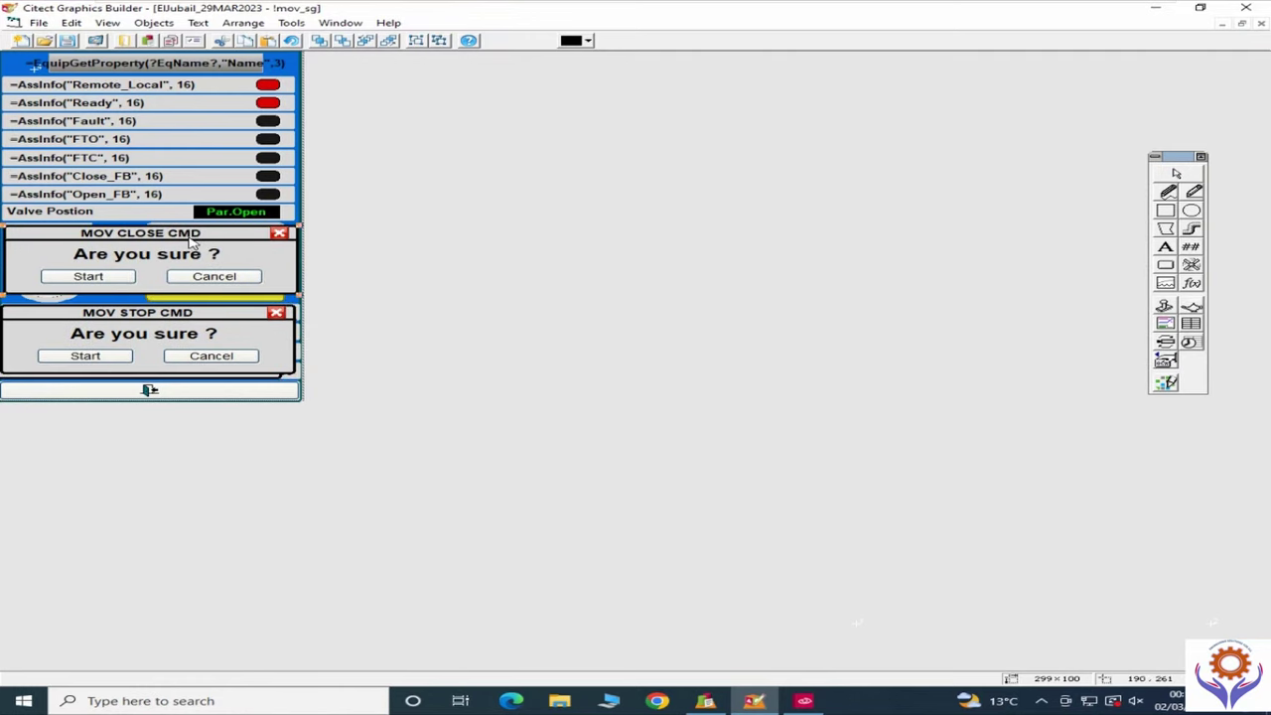
left_click(194, 244)
left_click(165, 357)
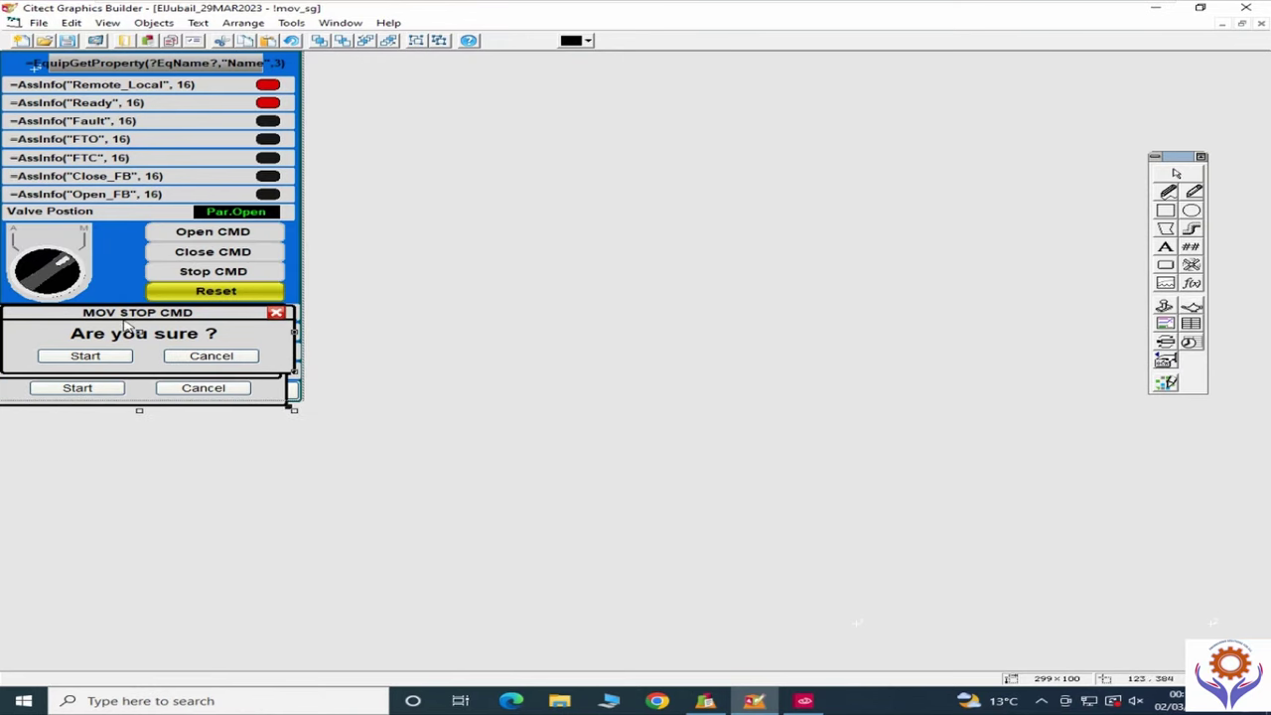
left_click(136, 258)
key("ctrl+b")
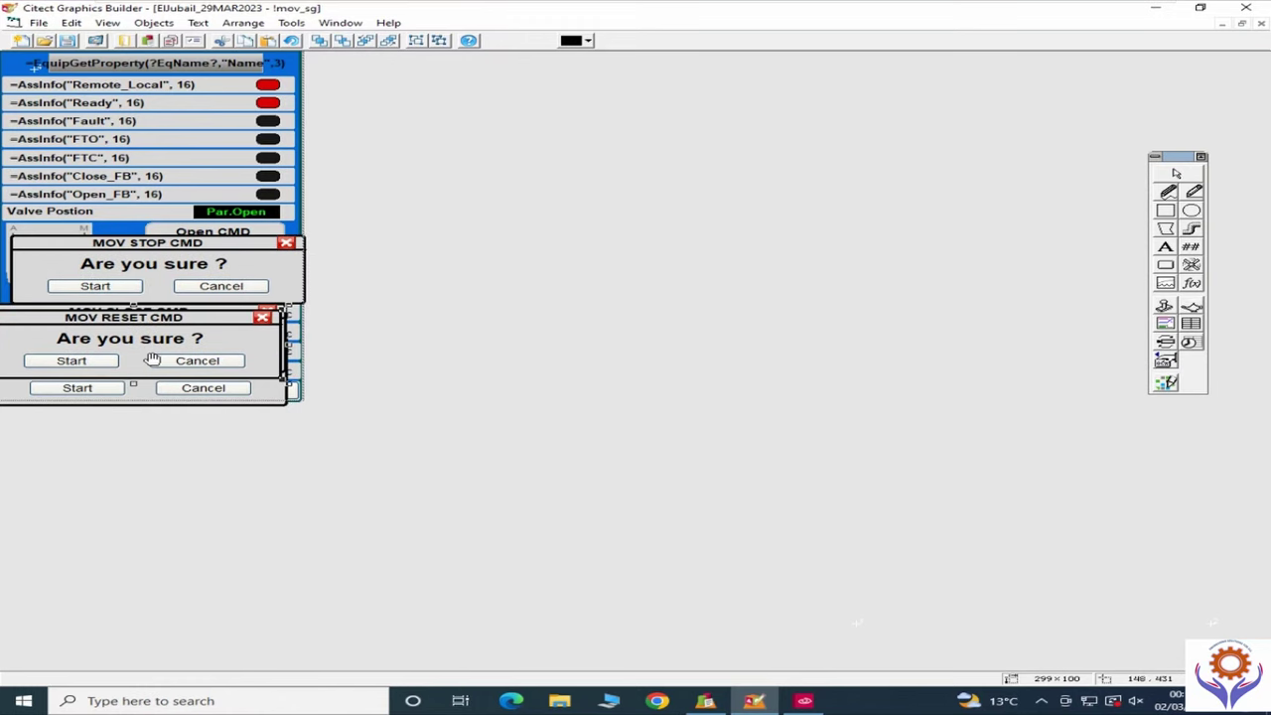
key("ctrl+b")
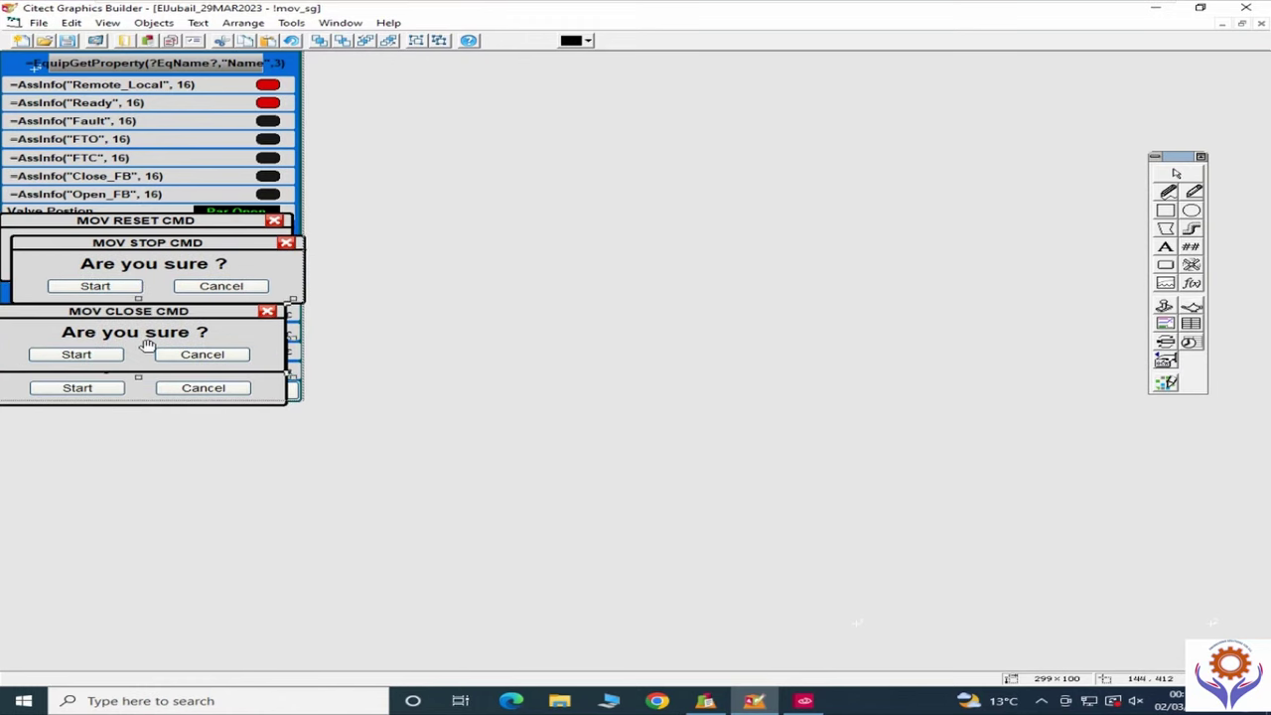
key("ctrl+b")
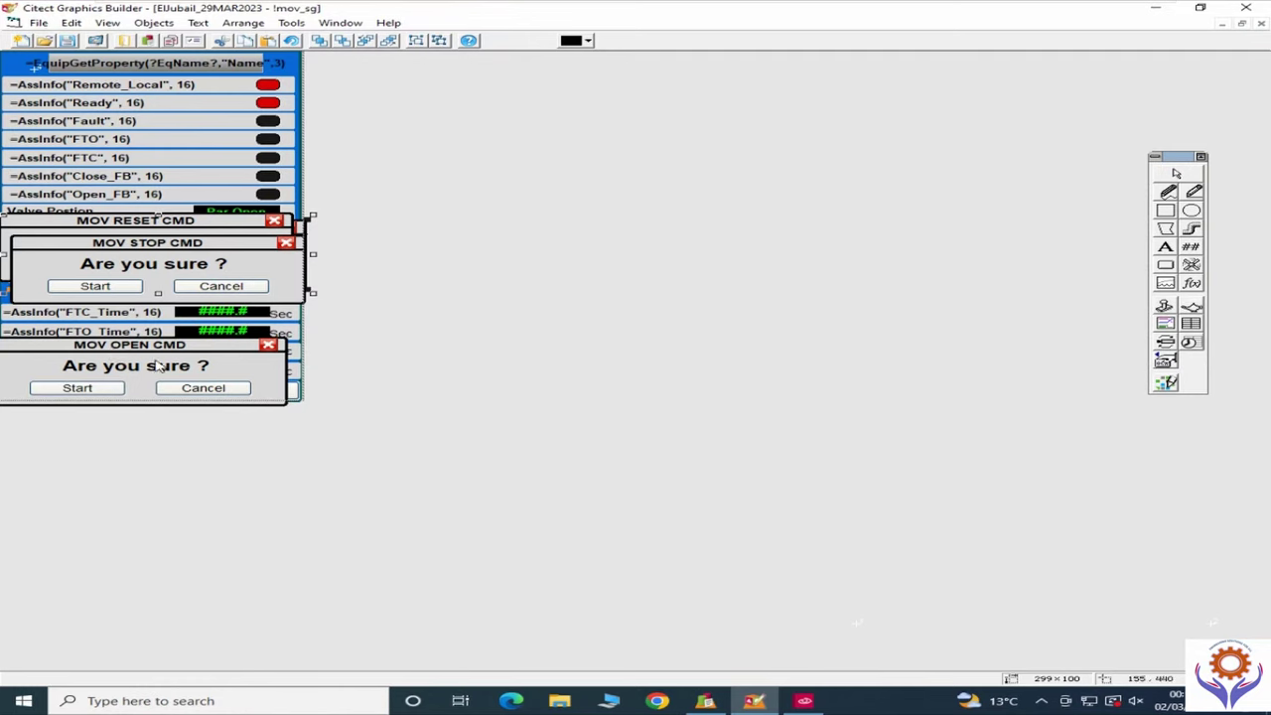
left_click(179, 260)
key("ctrl+b")
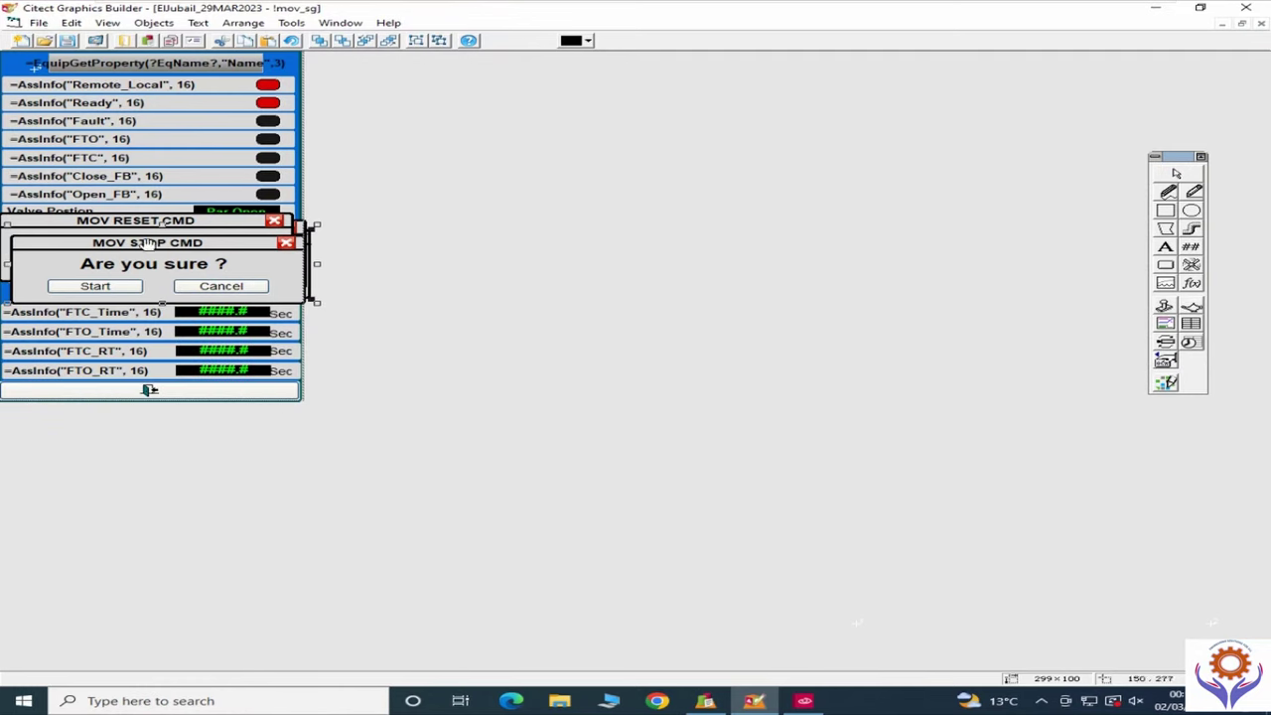
left_click(38, 22)
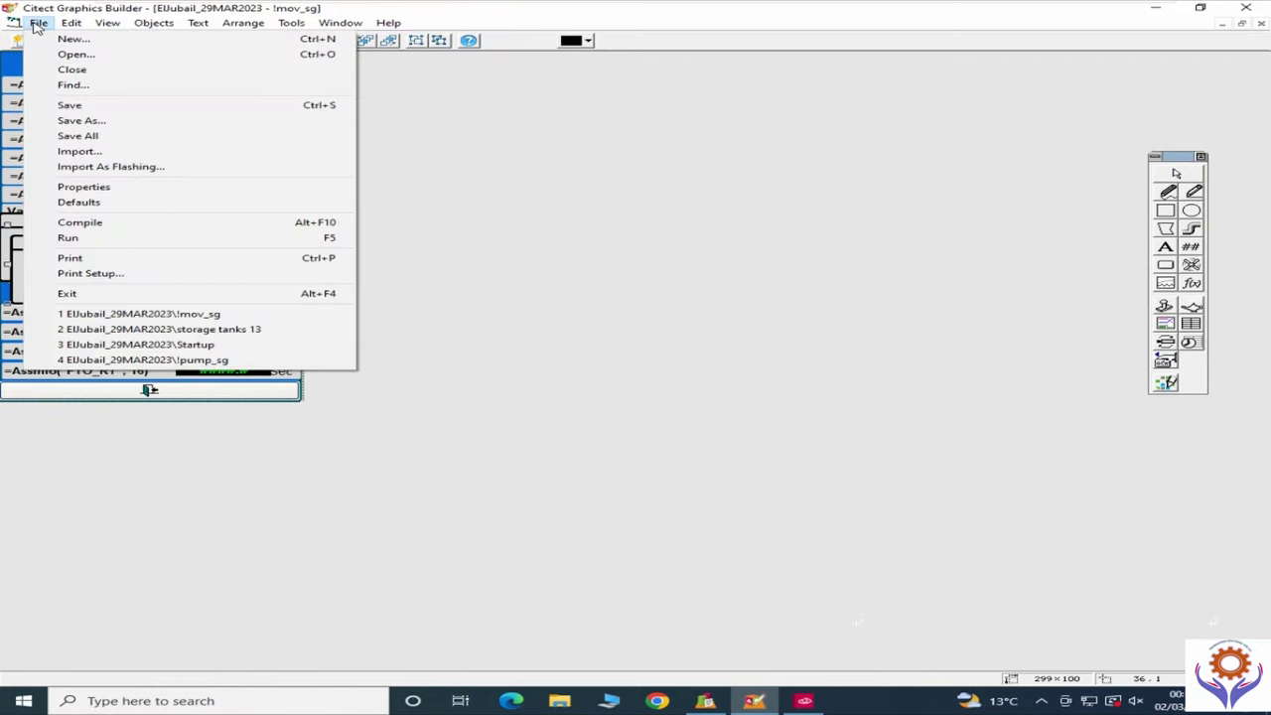
left_click(71, 72)
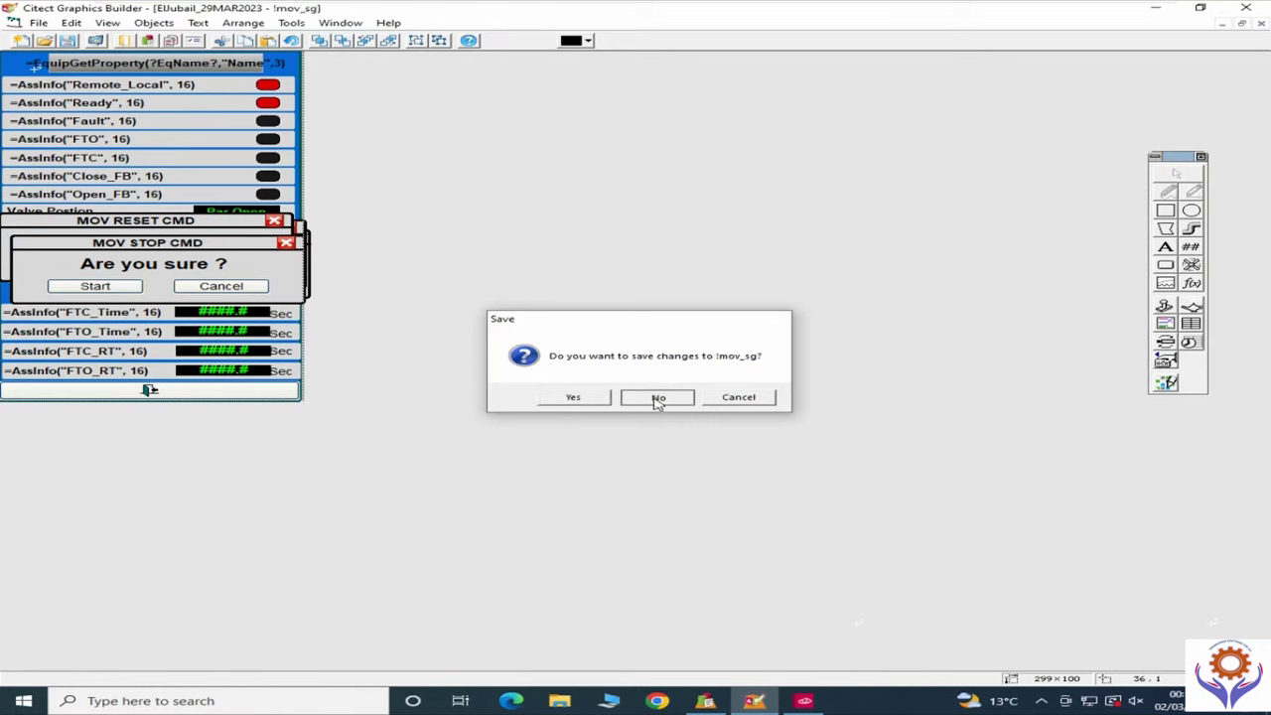
left_click(658, 397)
Step: Reopen the properties of the rectangle covering the mov valve, review its metadata list, and close them without changes
left_click(490, 252, "ctrl")
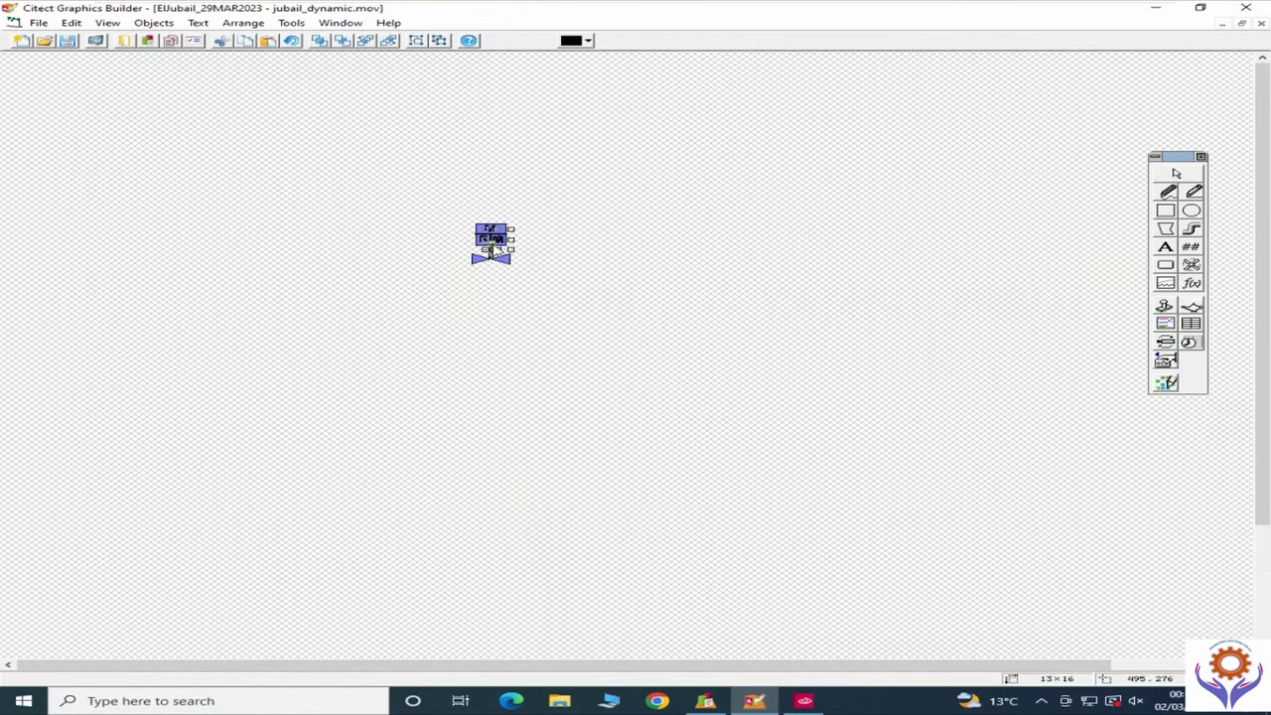
double_click(496, 256)
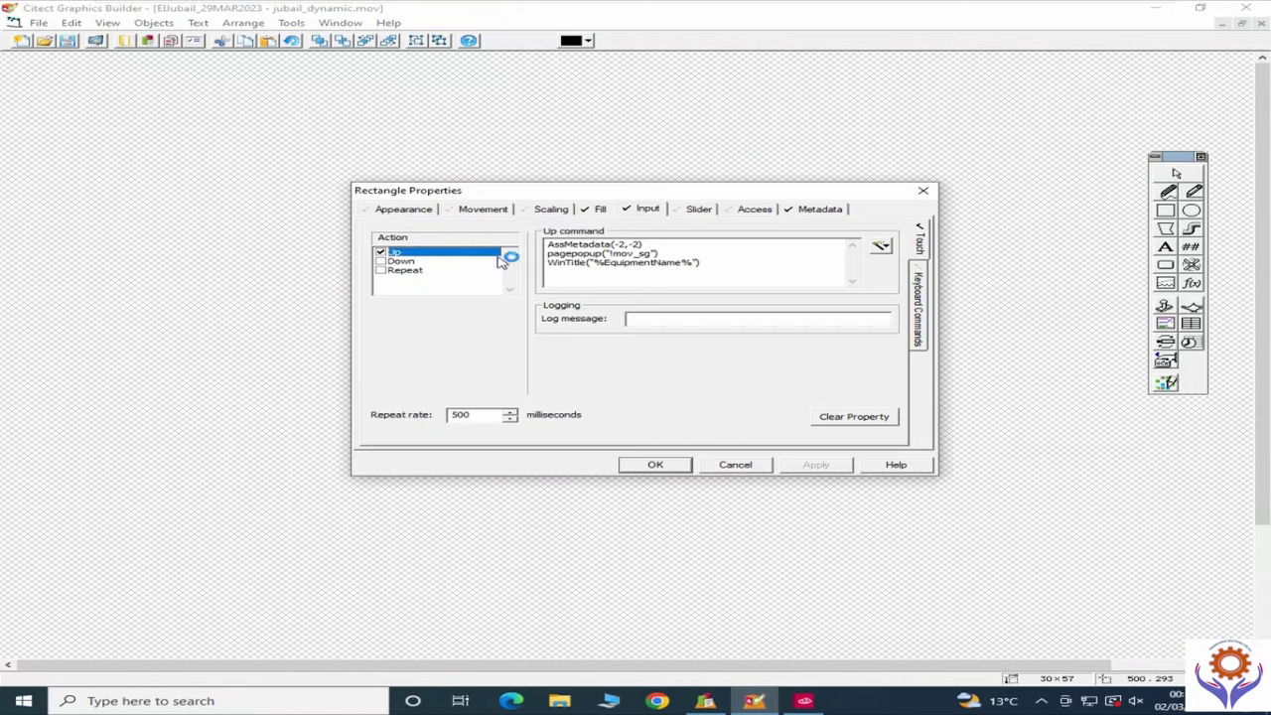
left_click(804, 210)
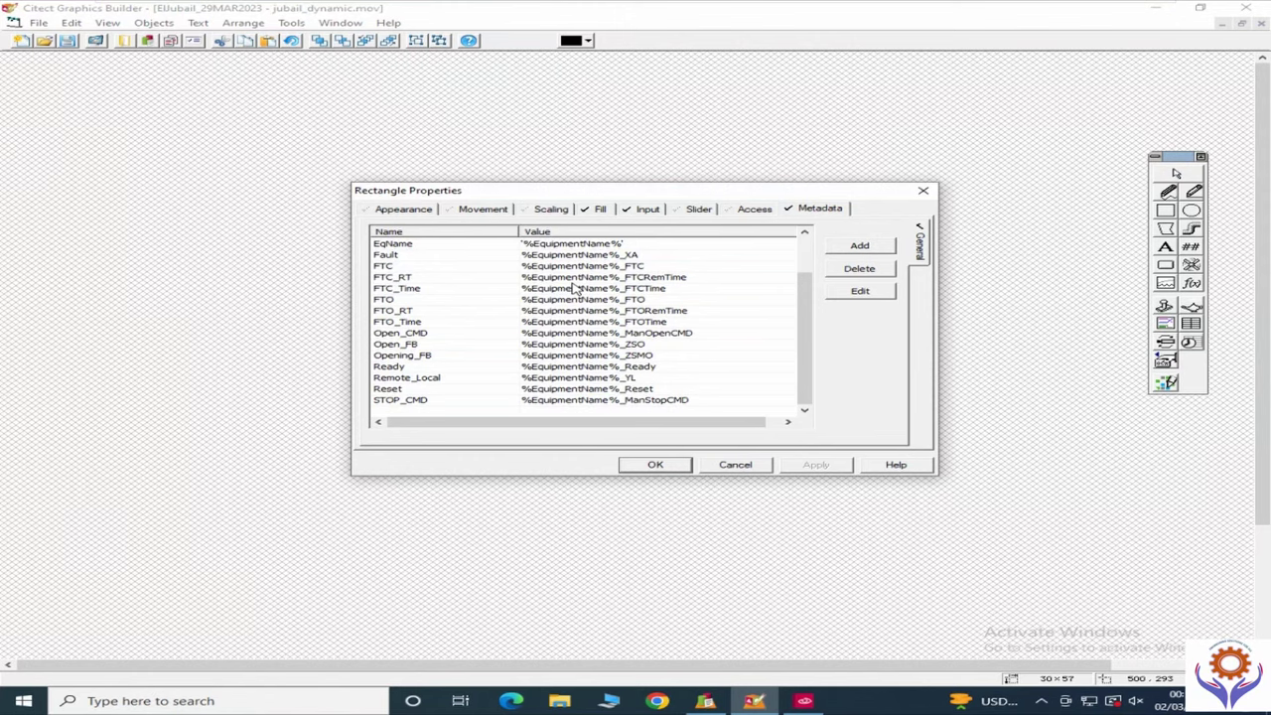
left_click(734, 467)
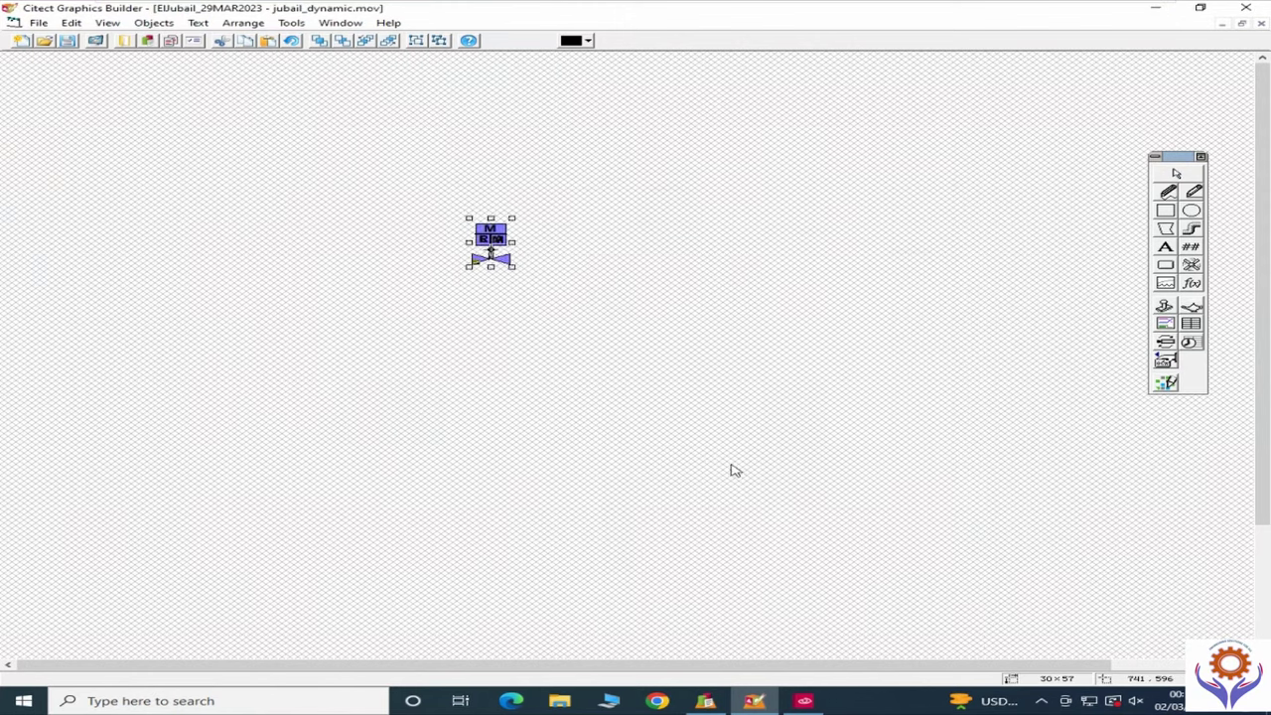
Step: Find and open the !pump_sg popup page of the EIJubail_29MAR2023 project
left_click(37, 22)
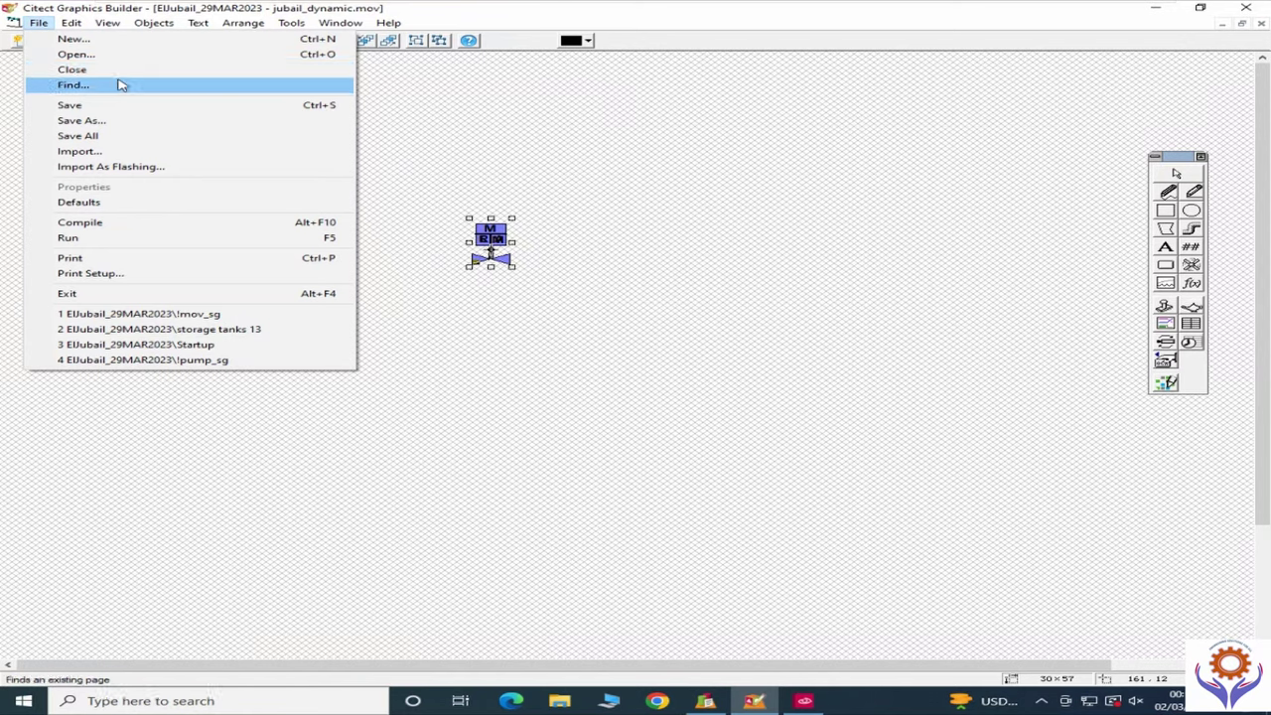
left_click(104, 88)
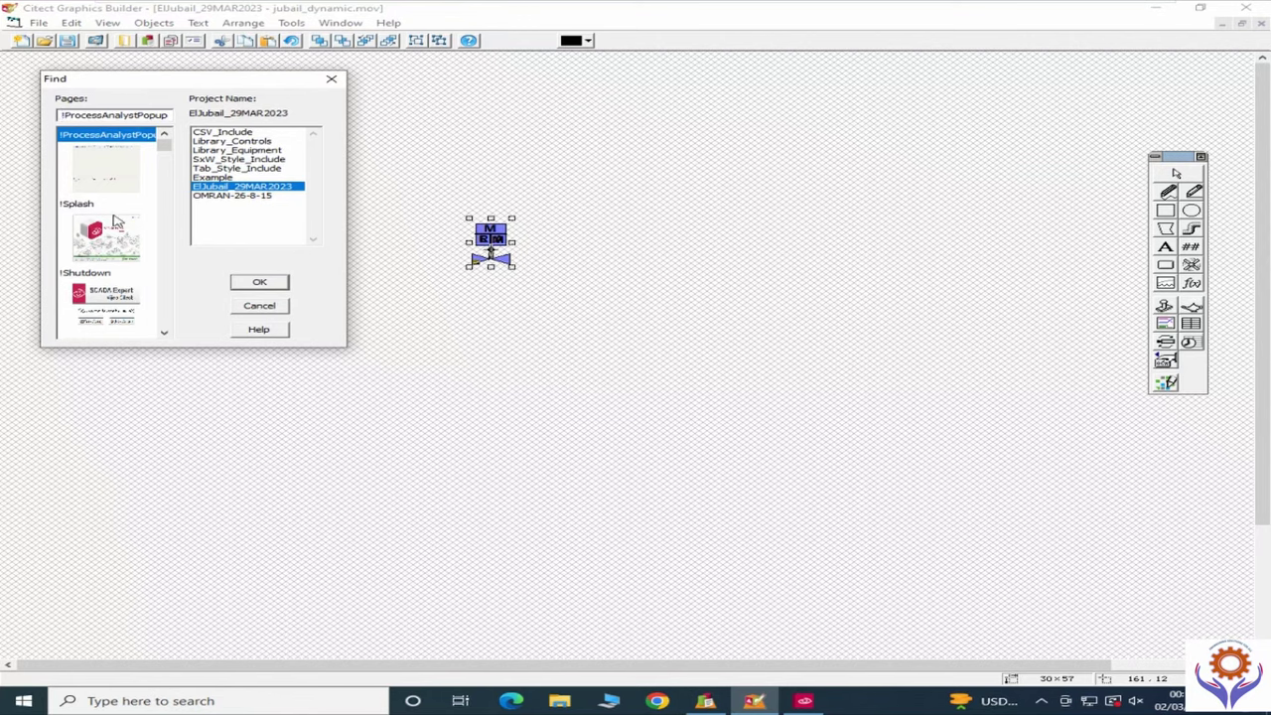
mouse_move(163, 146)
left_mouse_down()
mouse_move(164, 240)
mouse_move(164, 226)
left_mouse_up()
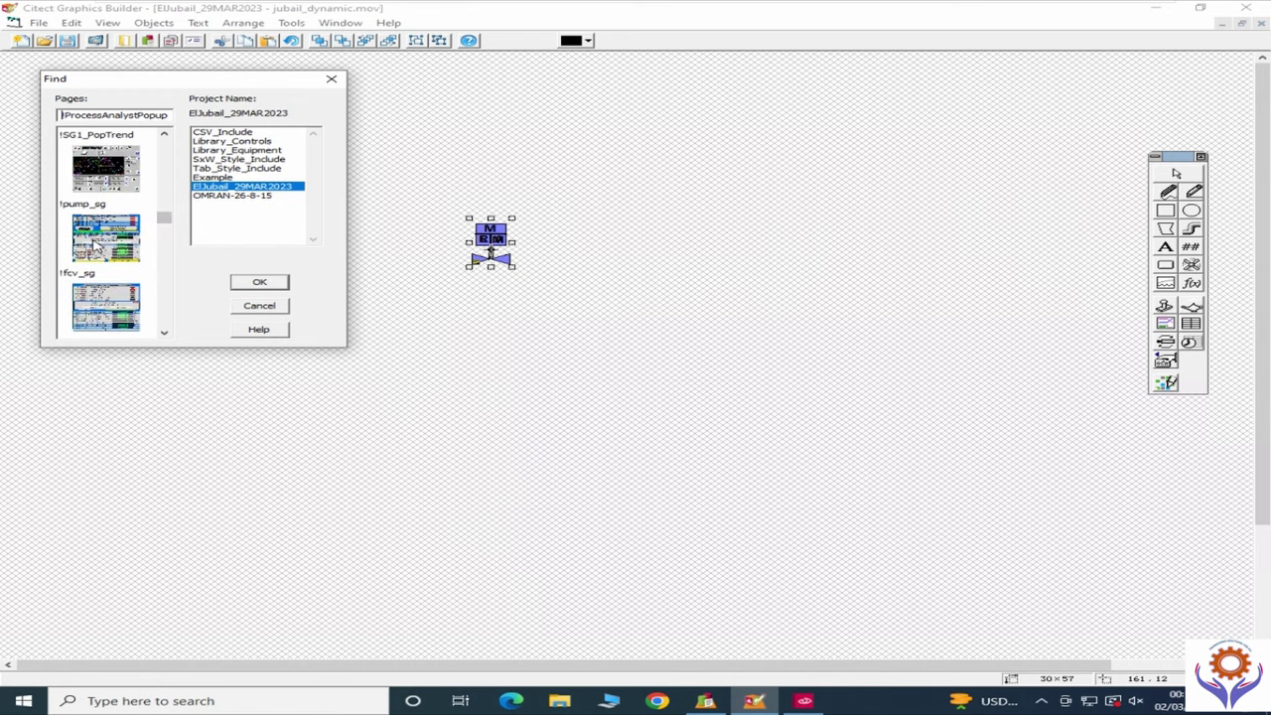
double_click(97, 241)
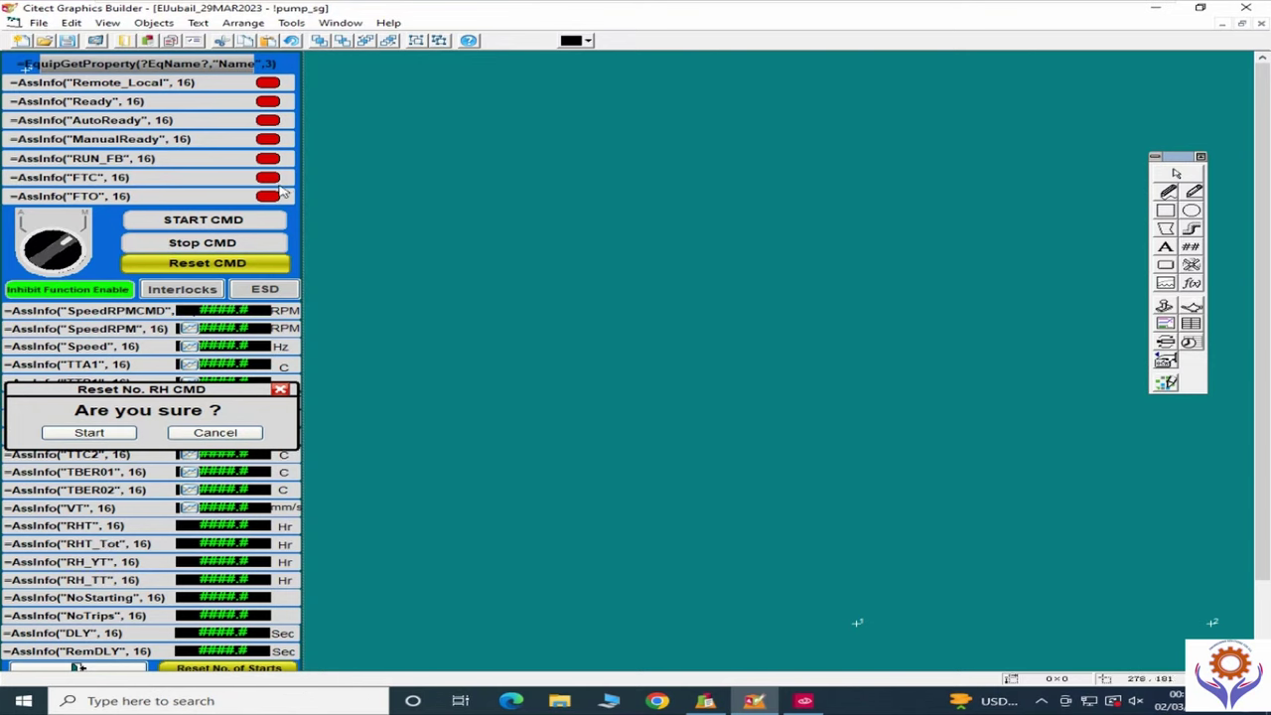
left_click(38, 23)
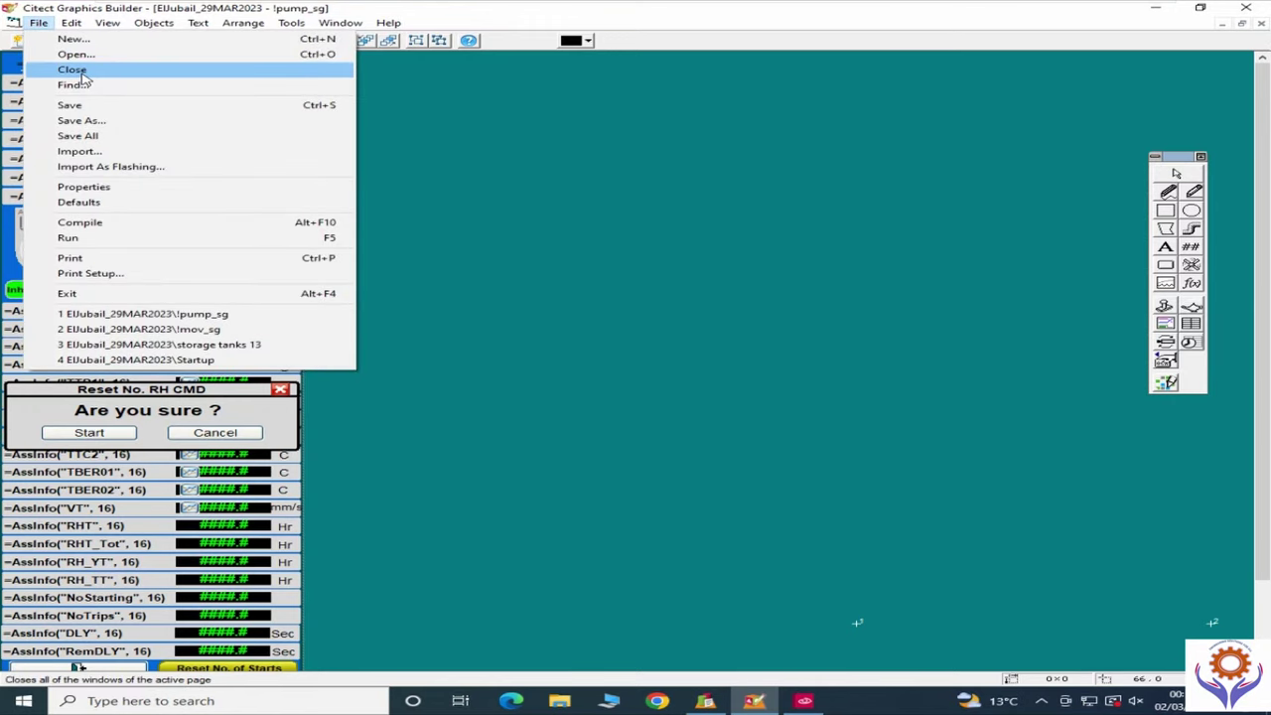
Step: Switch to Citect Explorer, view the EIJubail_29MAR2023 Cicode files, and try to open the lib1 genie library of OMRAN-26-8-15
left_click(757, 701)
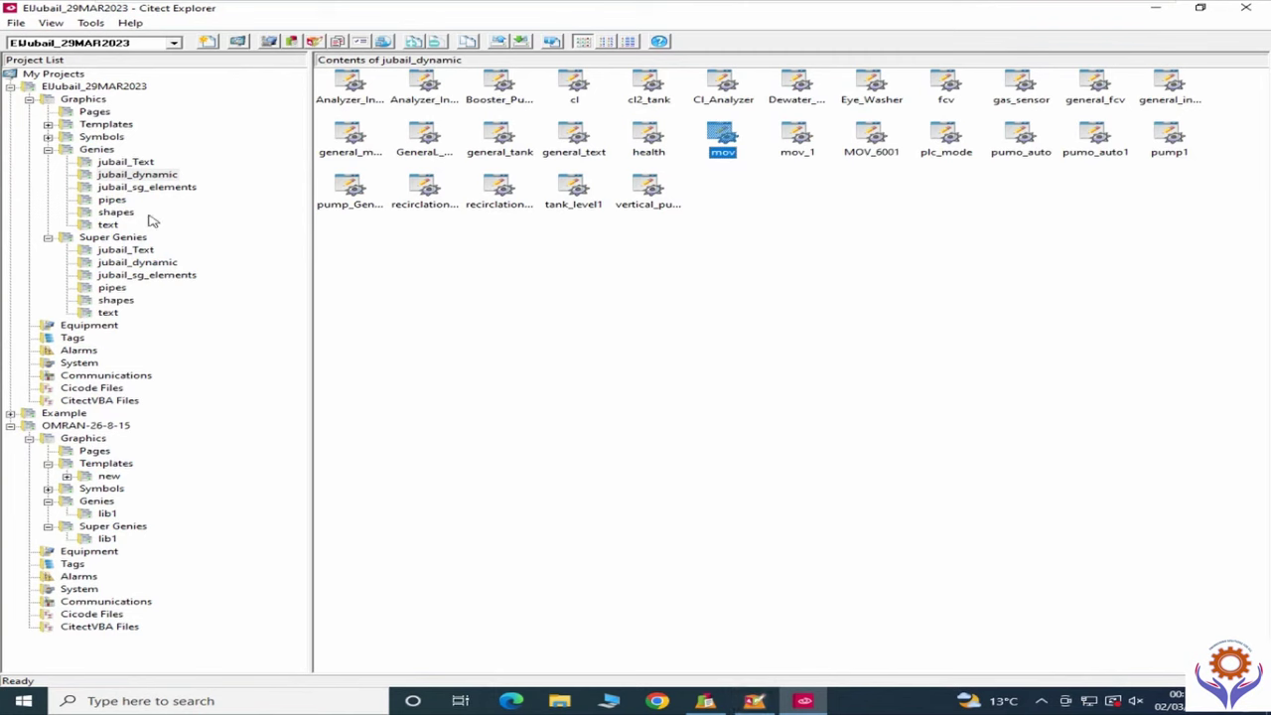
left_click(82, 389)
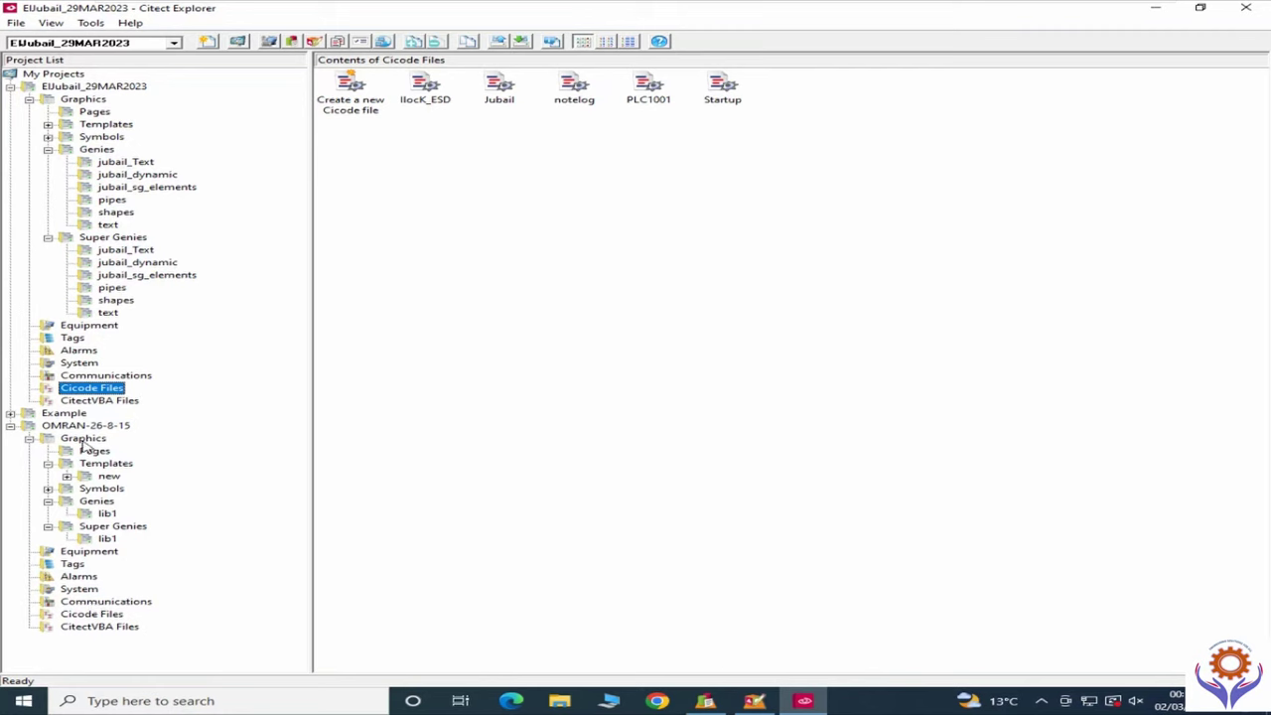
left_click(102, 515)
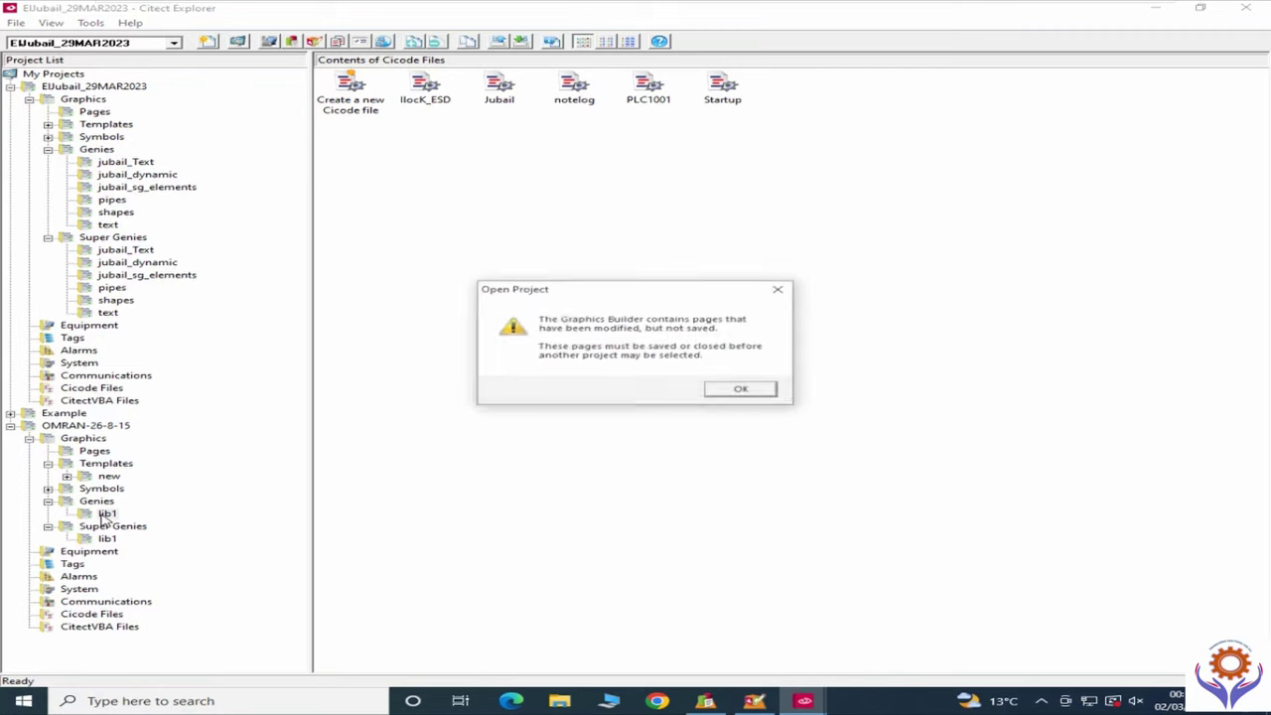
left_click(743, 394)
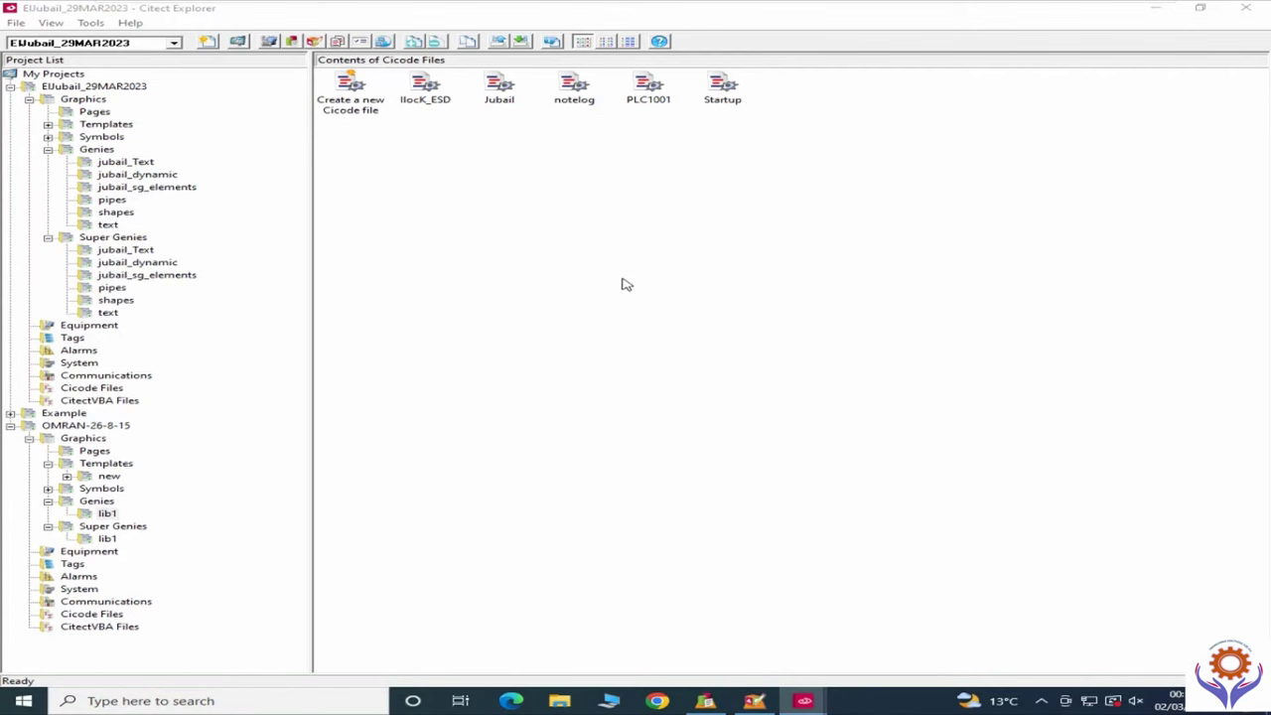
Step: Switch to Citect Graphics Builder and close the !pump_sg and storage tanks 1&3 pages without saving
left_click(755, 701)
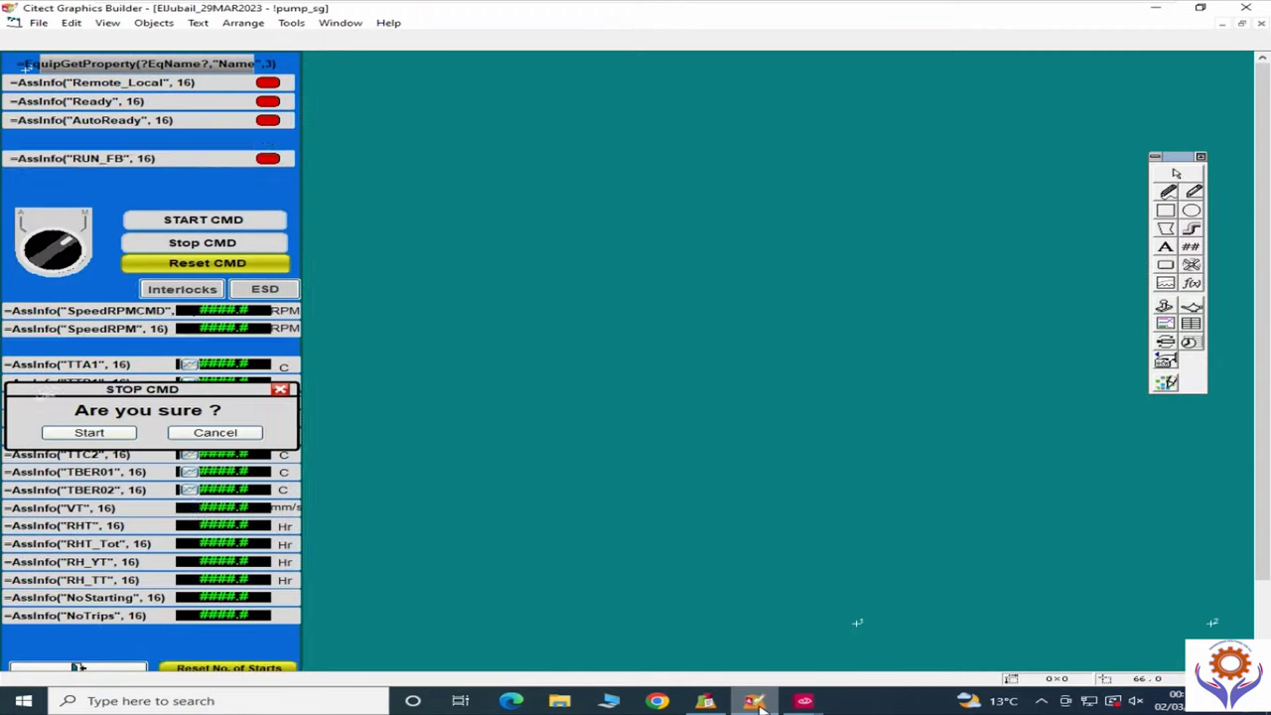
left_click(1259, 28)
left_click(1259, 28)
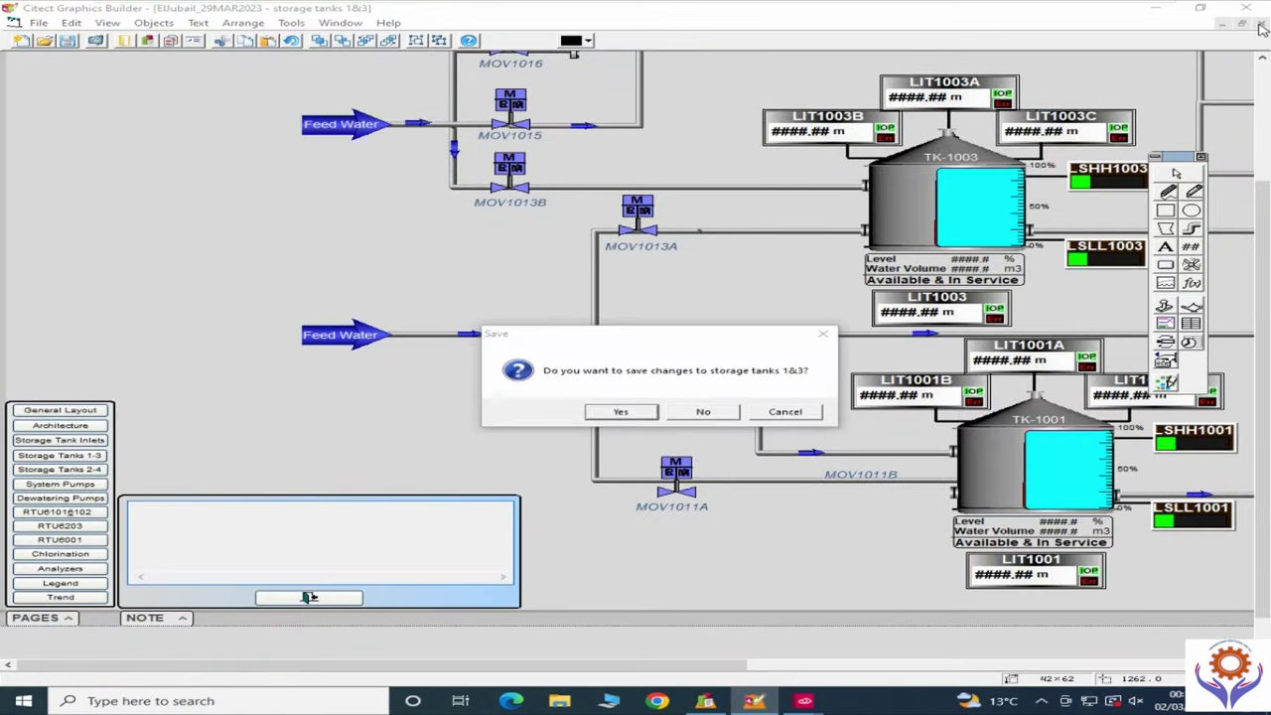
left_click(712, 417)
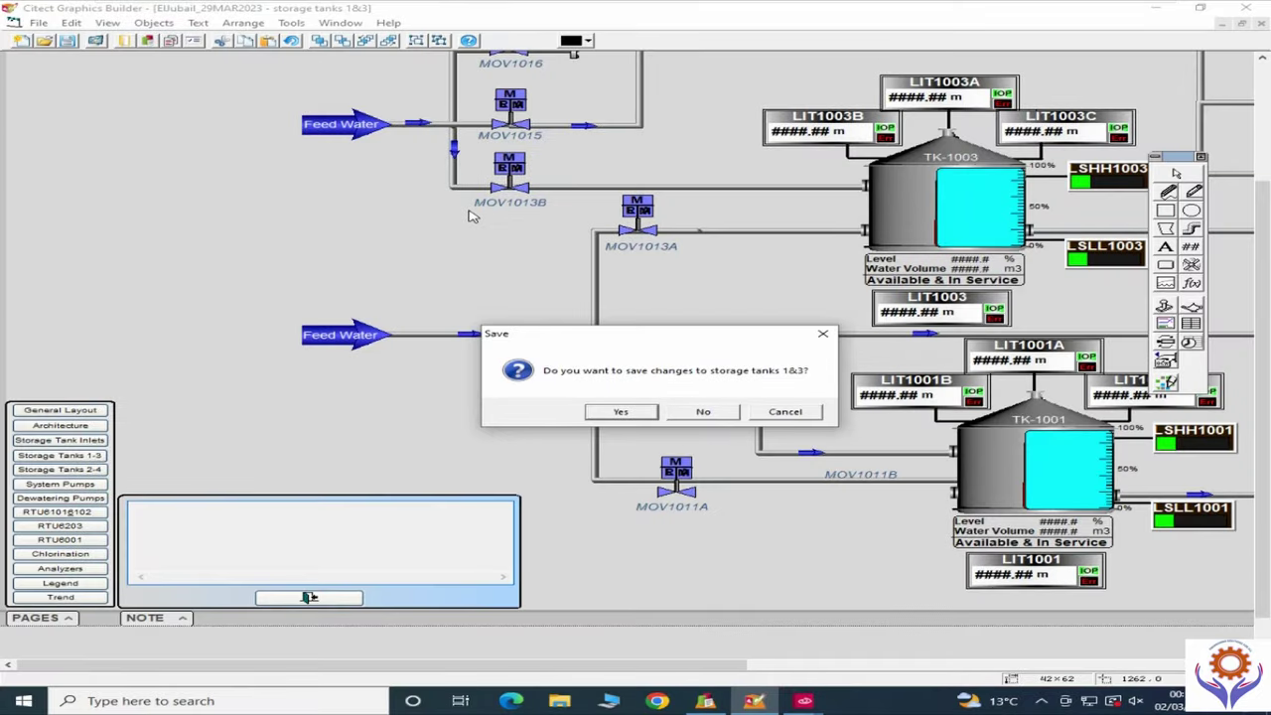
left_click(711, 413)
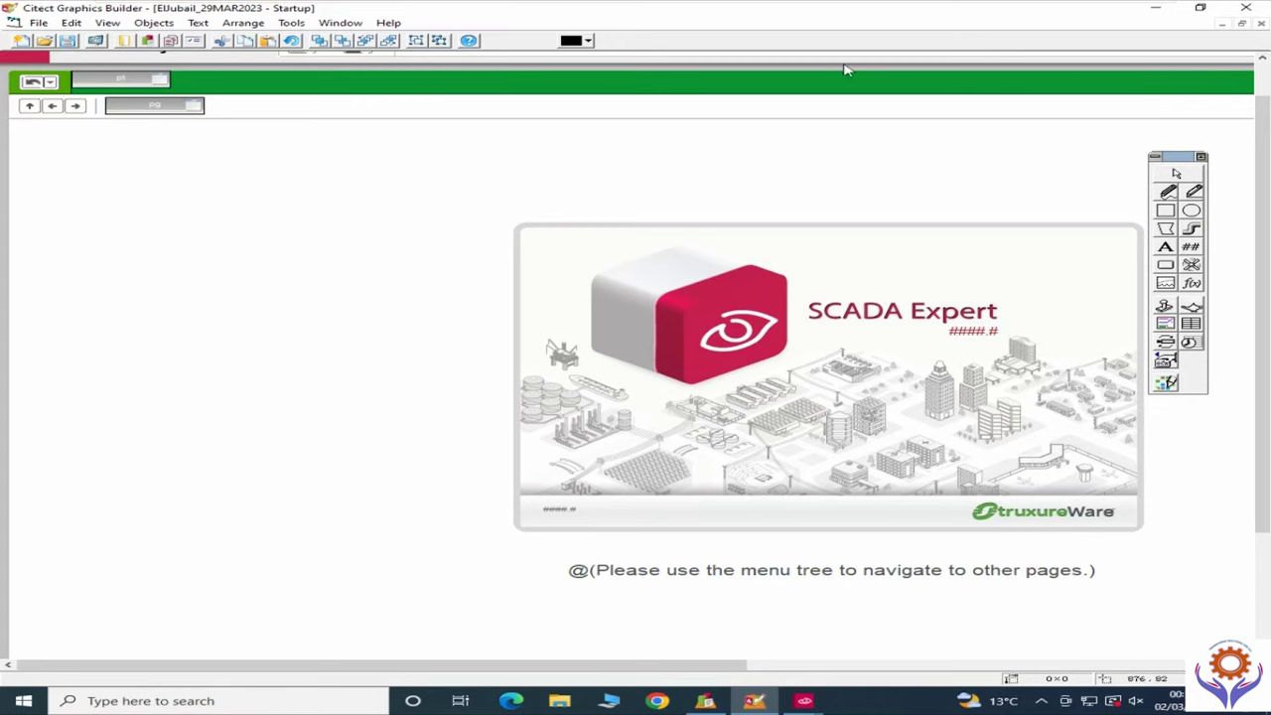
Step: Close the Startup page and the jubail_dynamic.pump1 genie without saving changes
left_click(36, 26)
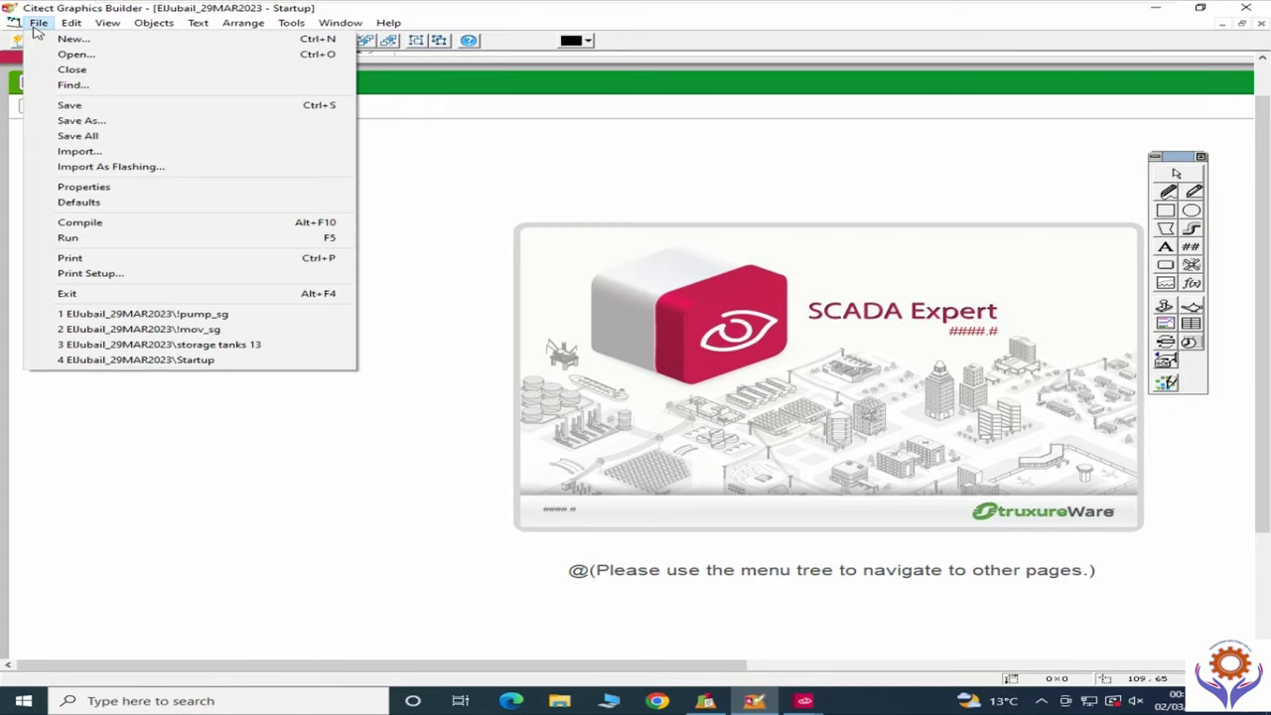
left_click(71, 71)
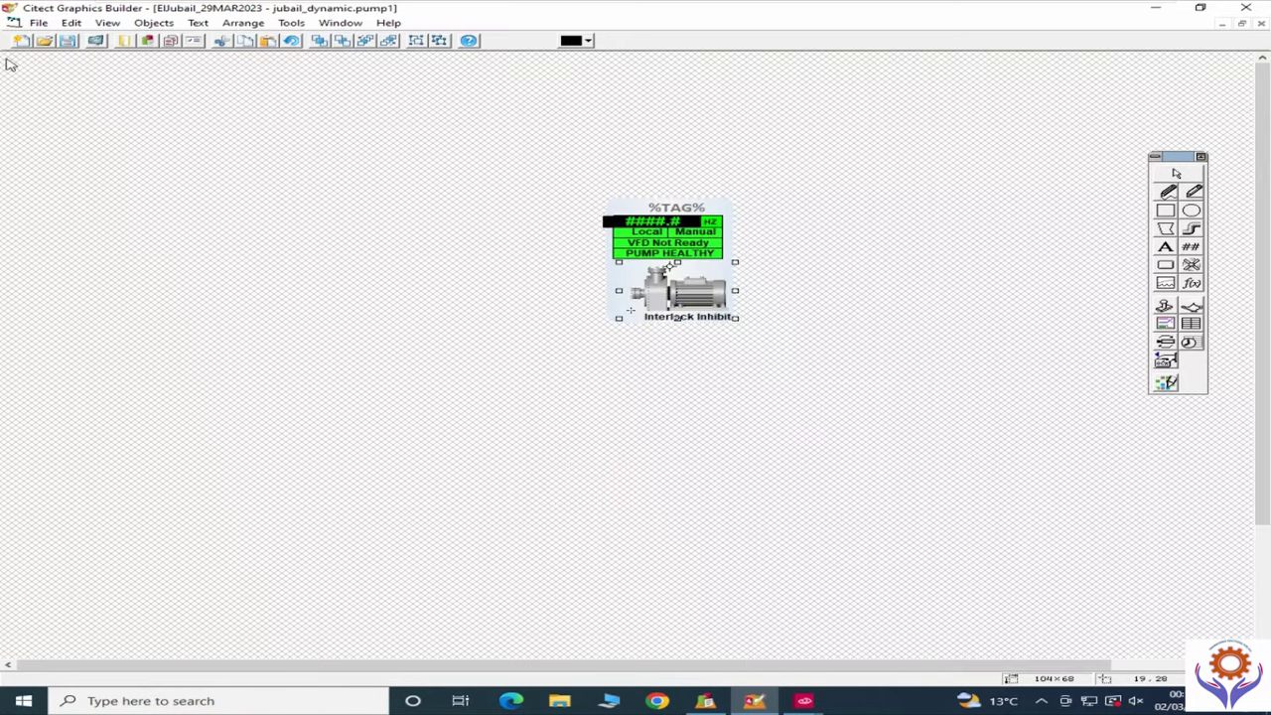
left_click(39, 22)
left_click(72, 70)
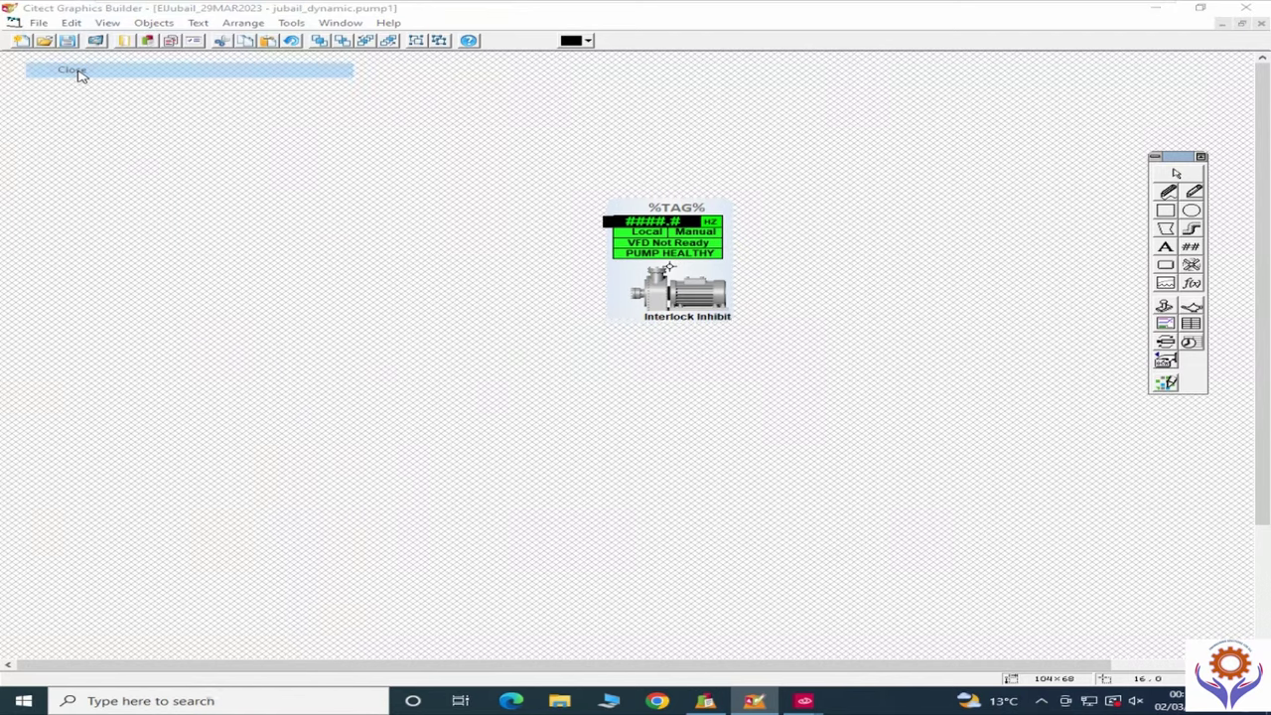
left_click(706, 417)
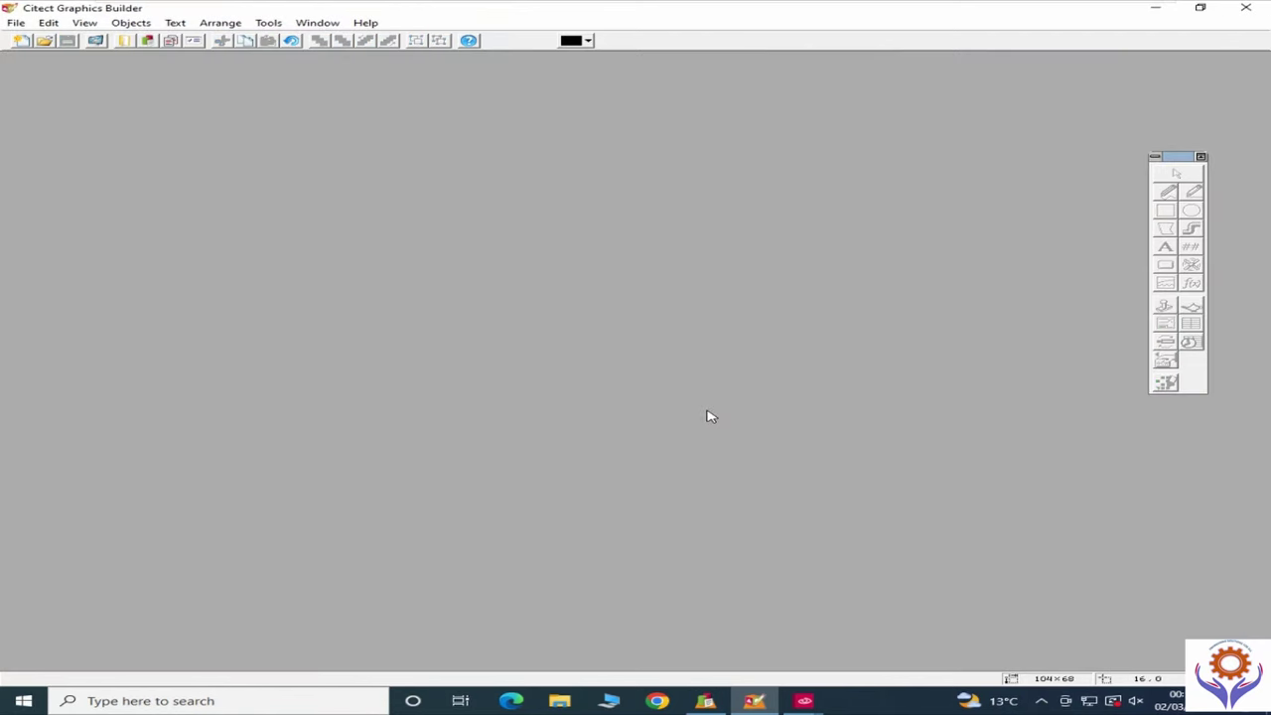
Step: Return to Citect Explorer, select the OMRAN-26-8-15 project, and collapse the EIJubail_29MAR2023 project tree
left_click(1156, 8)
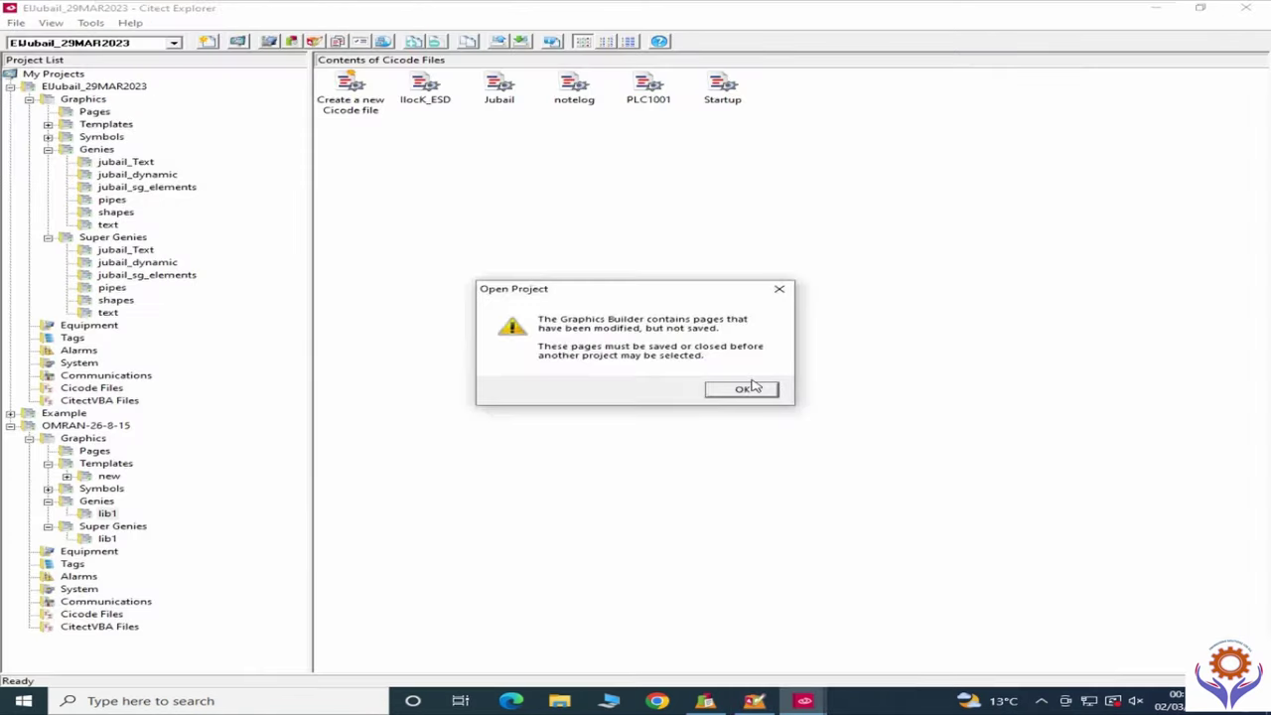
left_click(742, 389)
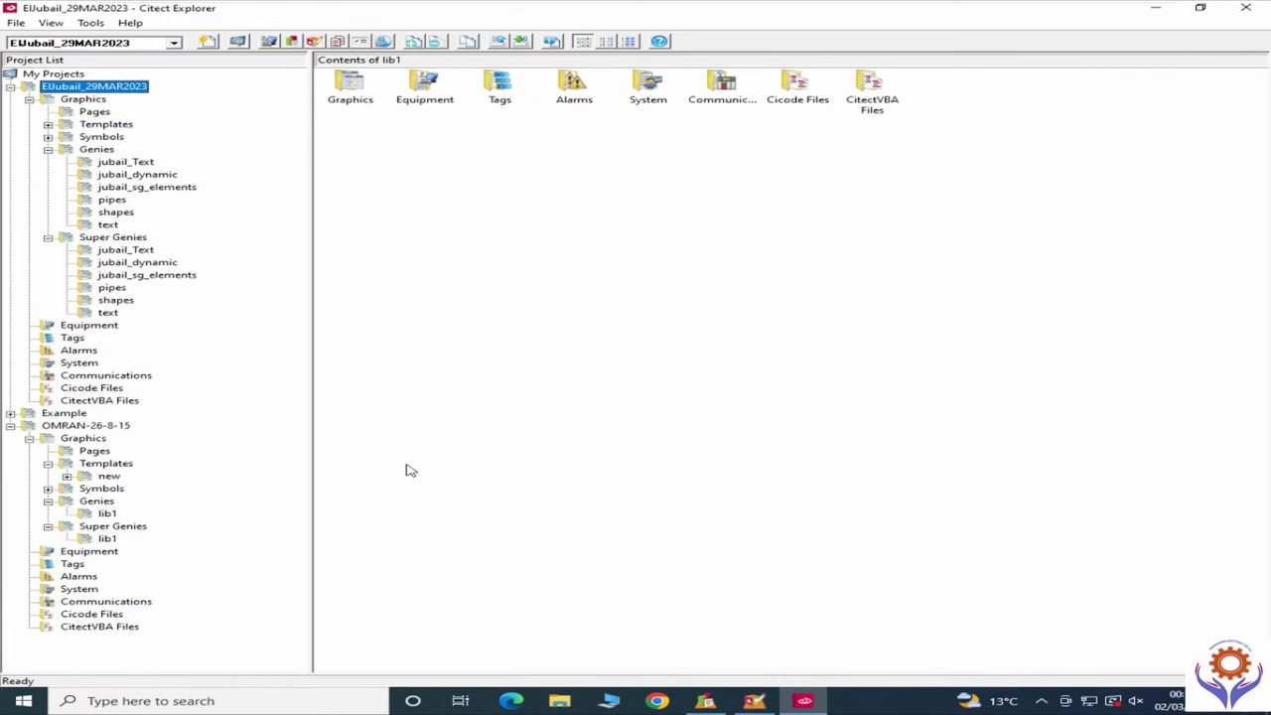
left_click(96, 427)
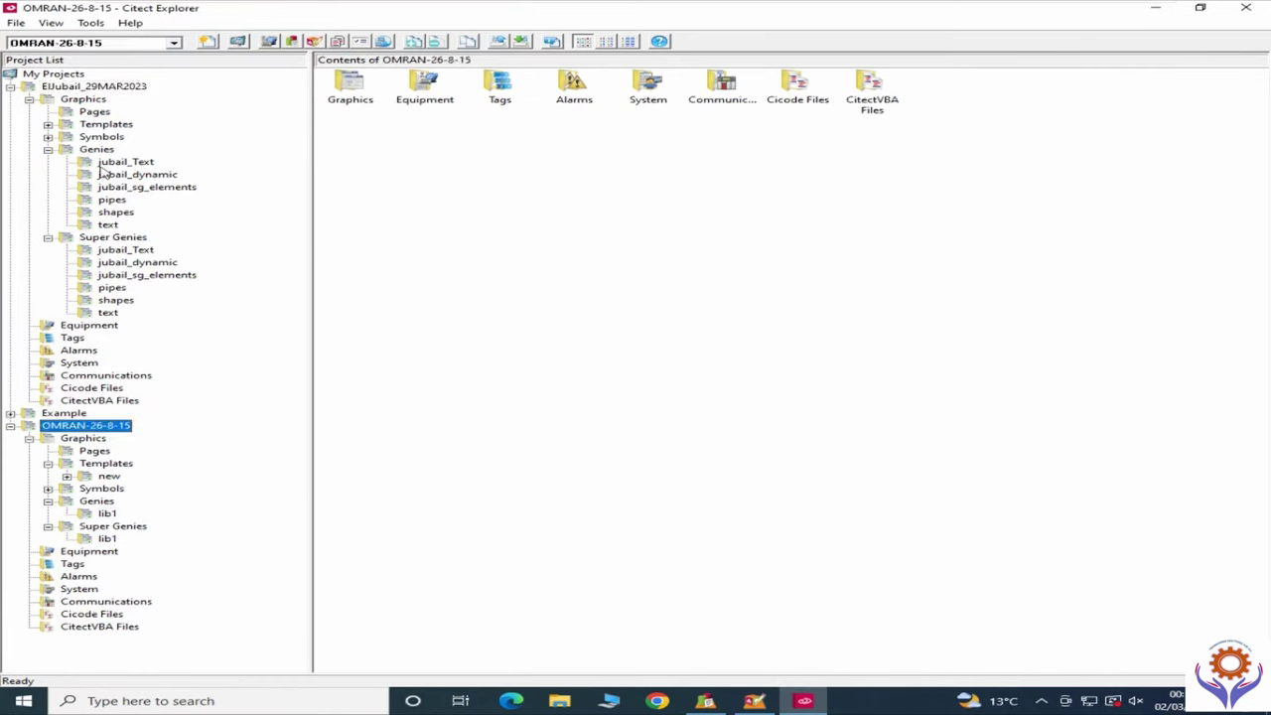
left_click(11, 88)
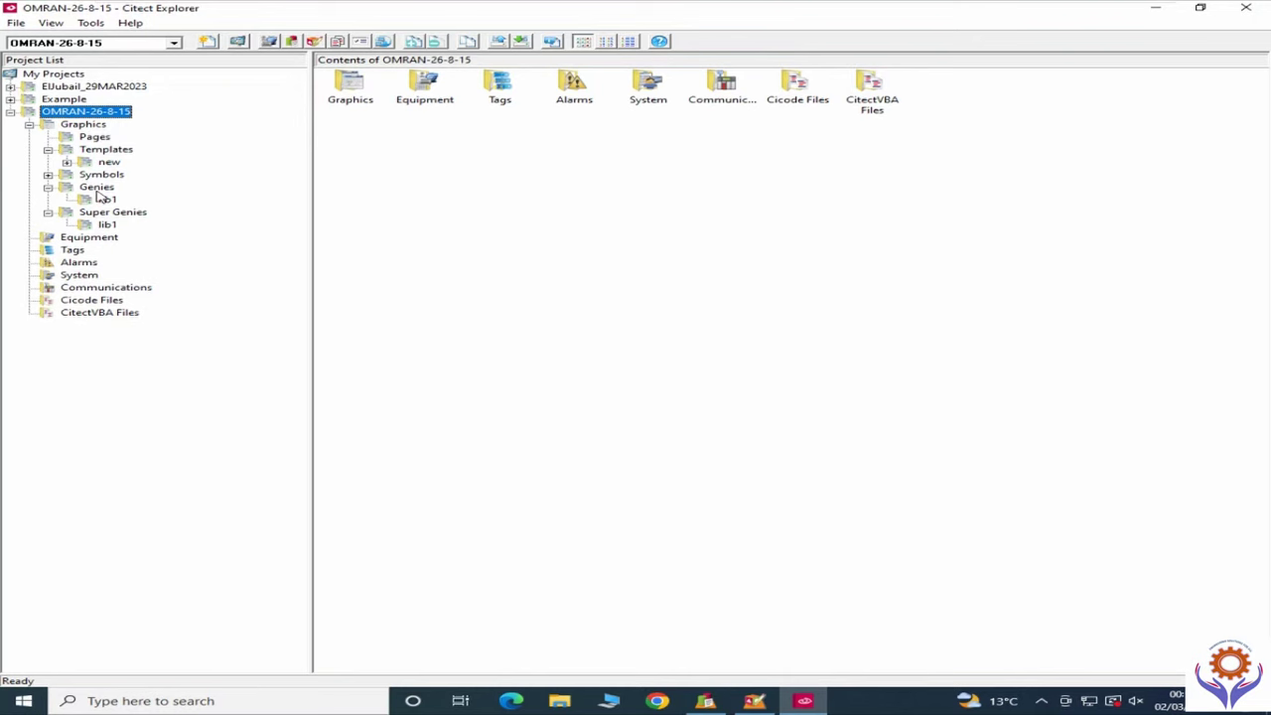
Step: Open the PUMPS_Cicode file of the OMRAN-26-8-15 project in a maximized Cicode Editor window
left_click(83, 302)
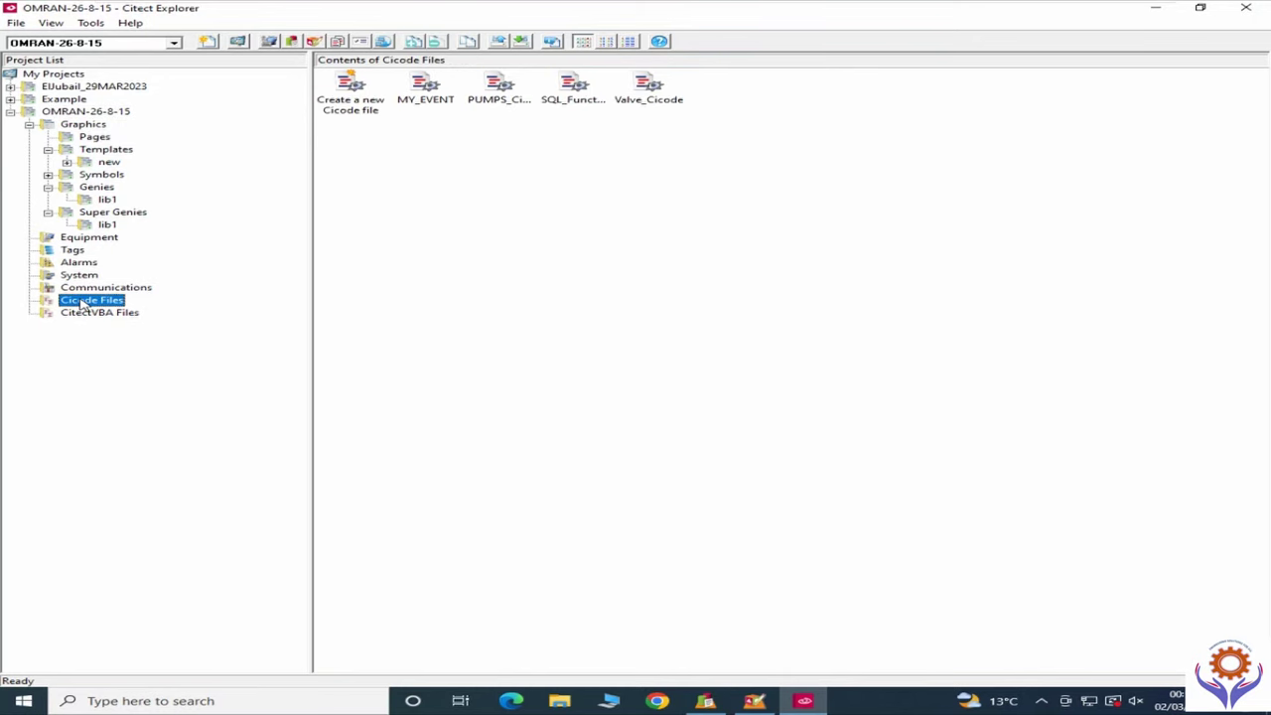
double_click(496, 99)
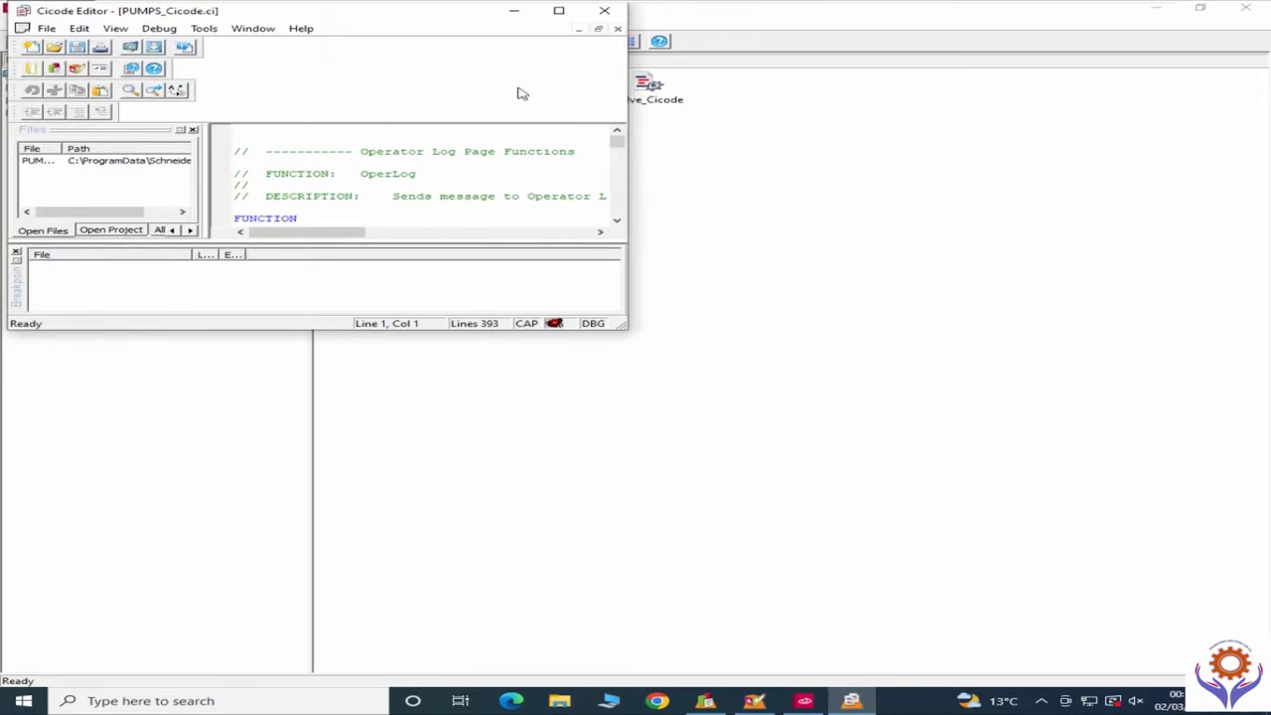
left_click(559, 12)
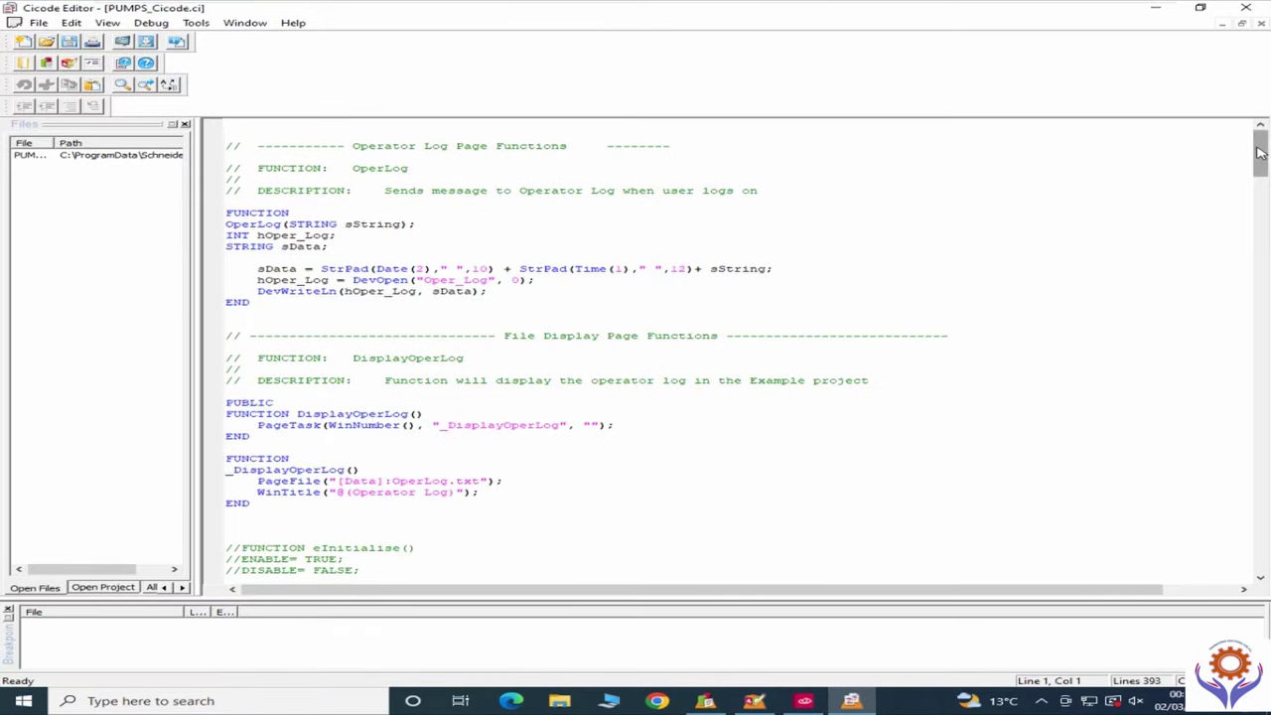
Step: Find the PUMP_START_STOP function and examine the T1 tag suffixes listed in its first AssVarTags call
left_click_drag(1258, 154, 1253, 203)
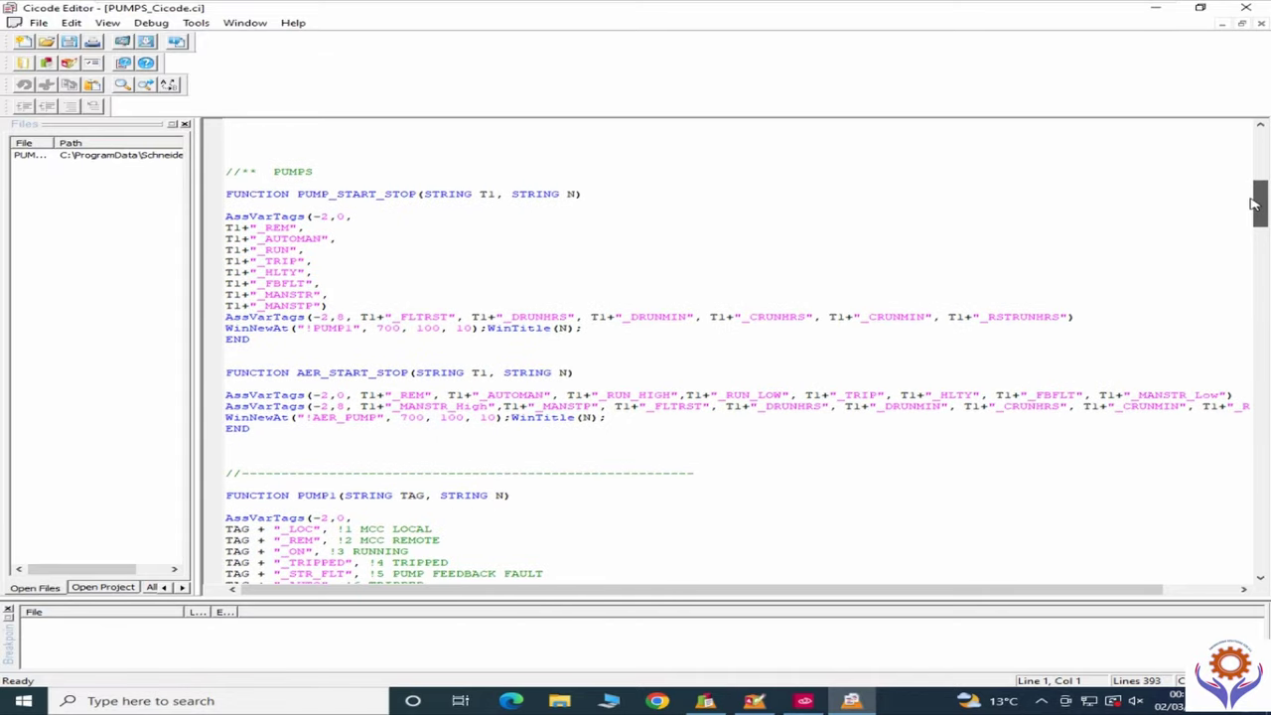
mouse_move(1253, 204)
left_mouse_down()
mouse_move(1253, 176)
mouse_move(1253, 205)
left_mouse_up()
left_click(218, 219)
left_click(346, 238)
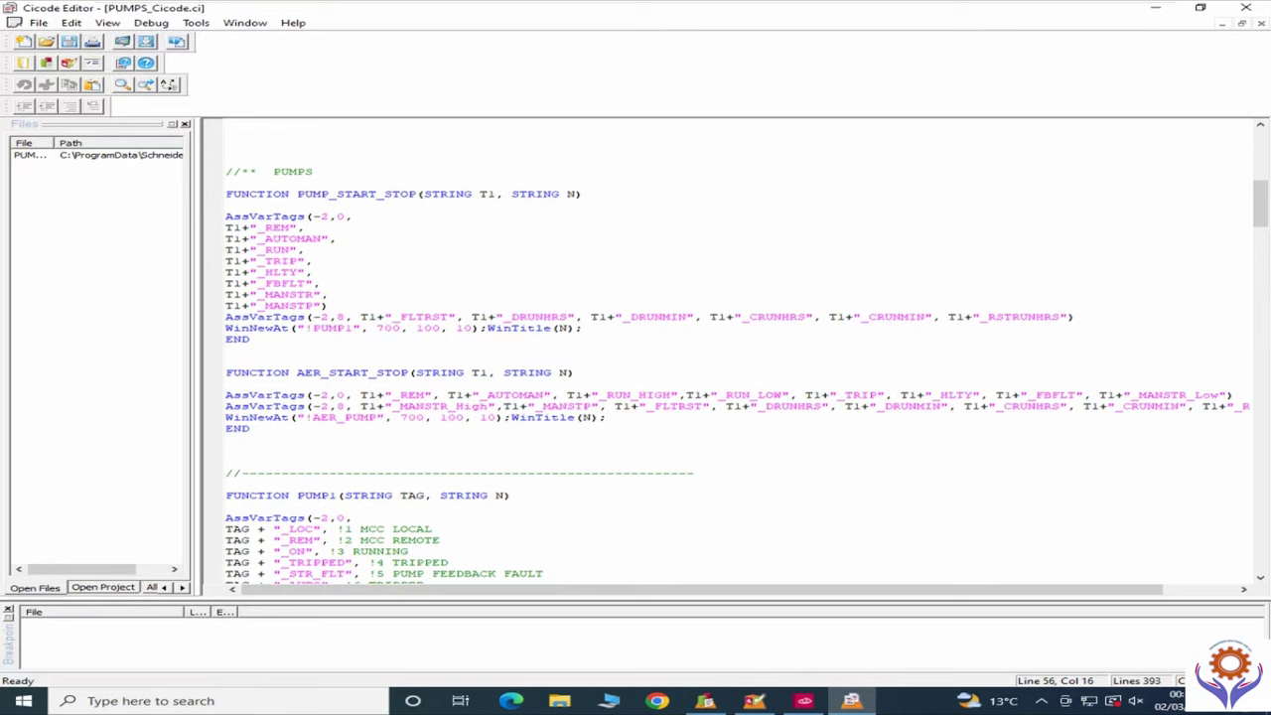
left_click_drag(225, 227, 232, 228)
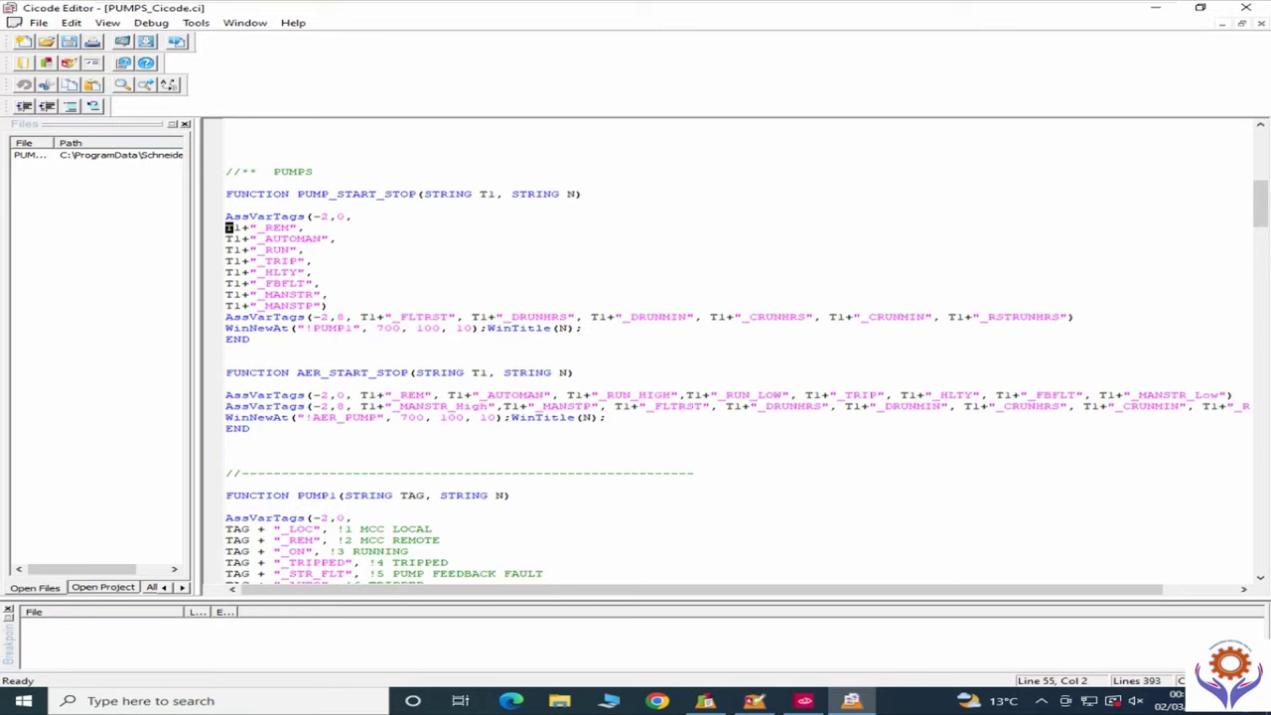
key("shift+Down")
key("shift+Down")
key("shift+Down")
key("shift+Down")
key("shift+Down")
key("shift+Down")
key("shift+Down")
left_click(227, 350)
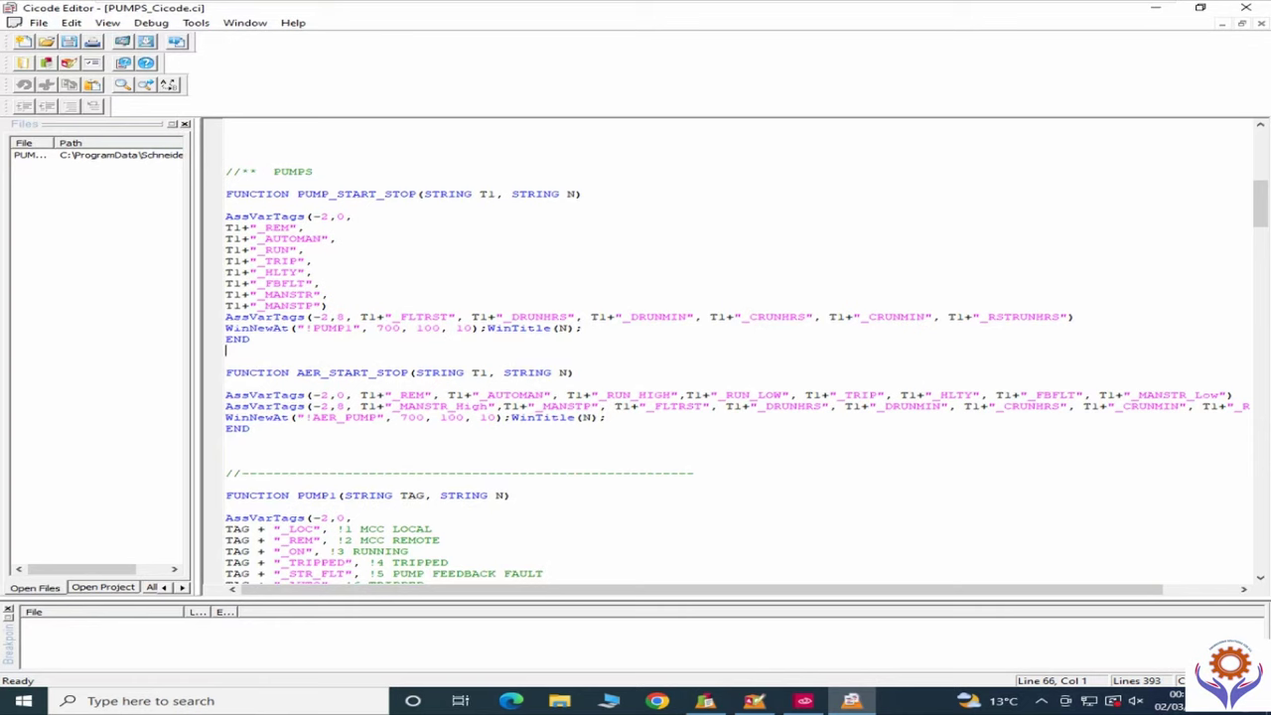
Step: Examine the closing _MANSTP tag and the !PUMP1 popup name in the WinNewAt call of PUMP_START_STOP
left_click_drag(337, 306, 289, 306)
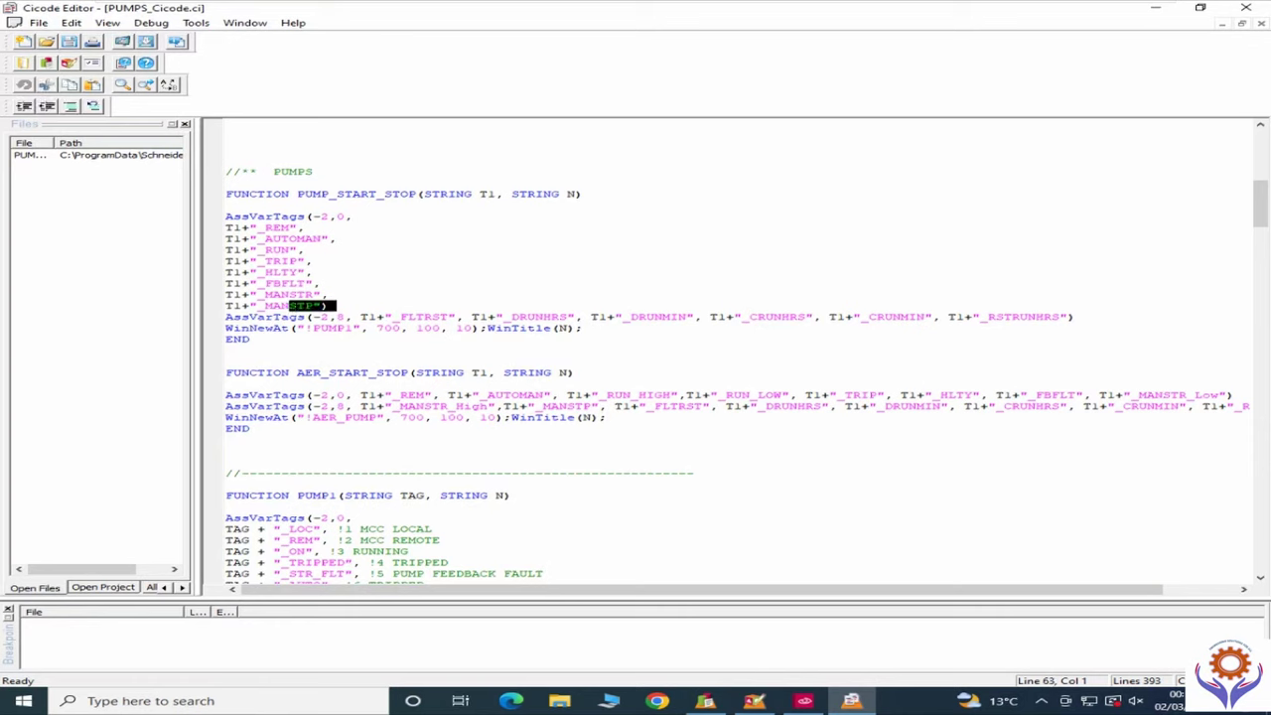
left_click_drag(296, 327, 342, 327)
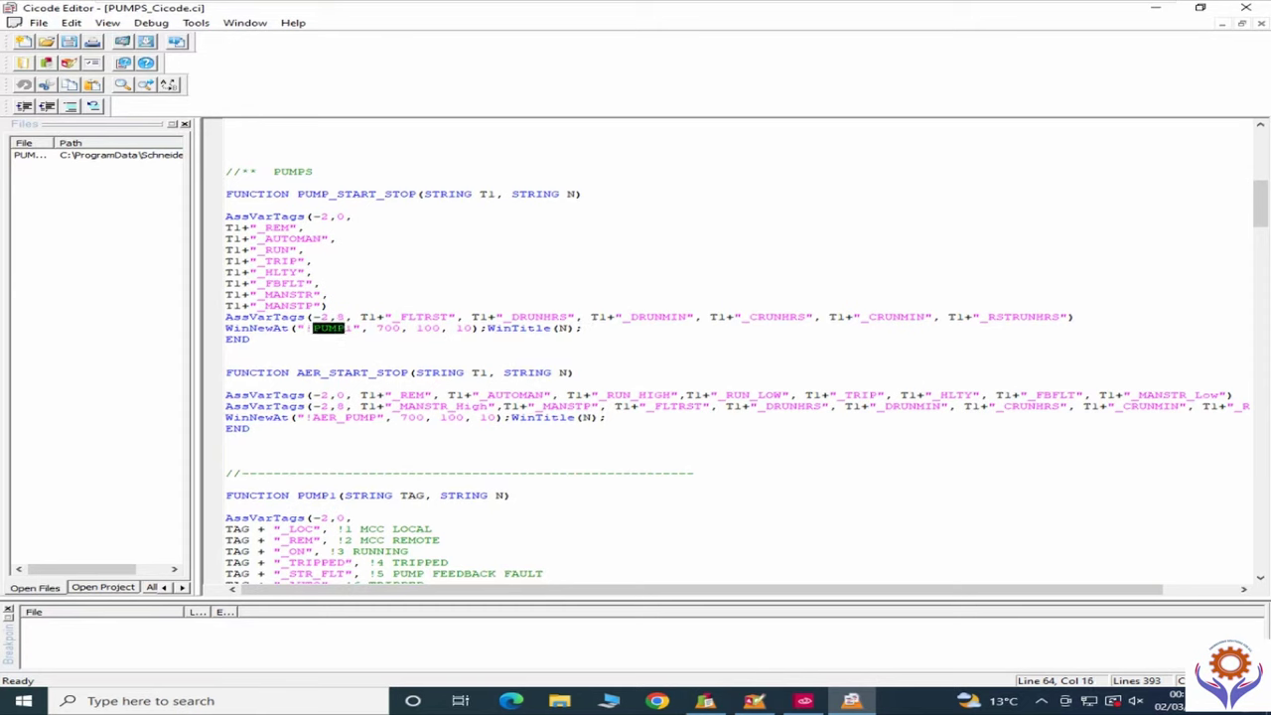
left_click(257, 339)
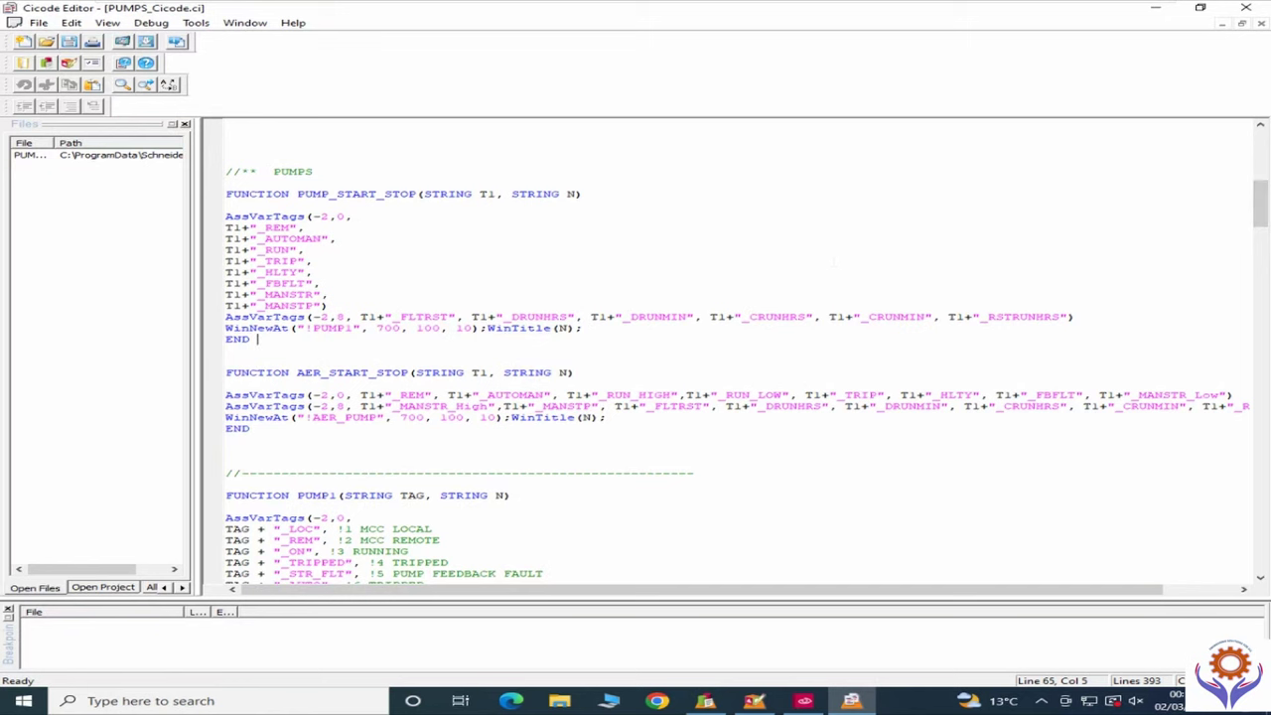
Step: Skim the remaining functions to the end of PUMPS_Cicode, and return to the OMRAN-26-8-15 project in Citect Explorer
left_click_drag(1259, 203, 1254, 559)
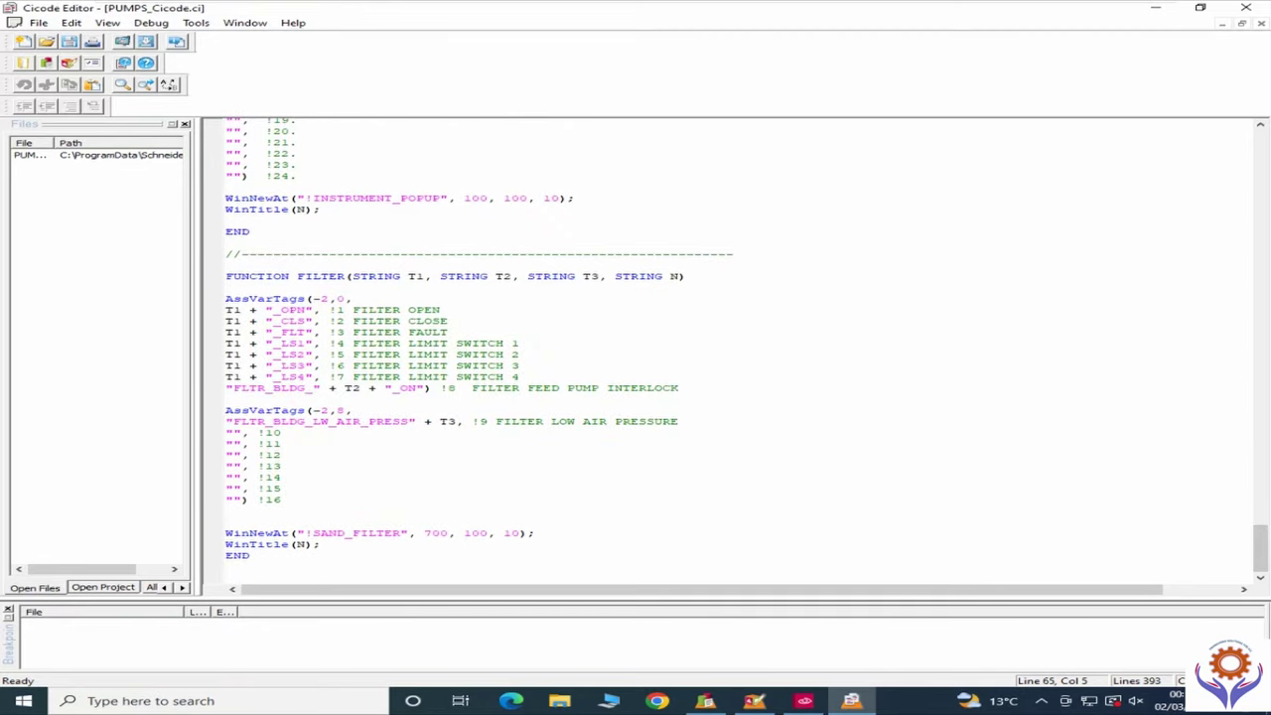
left_click(1156, 10)
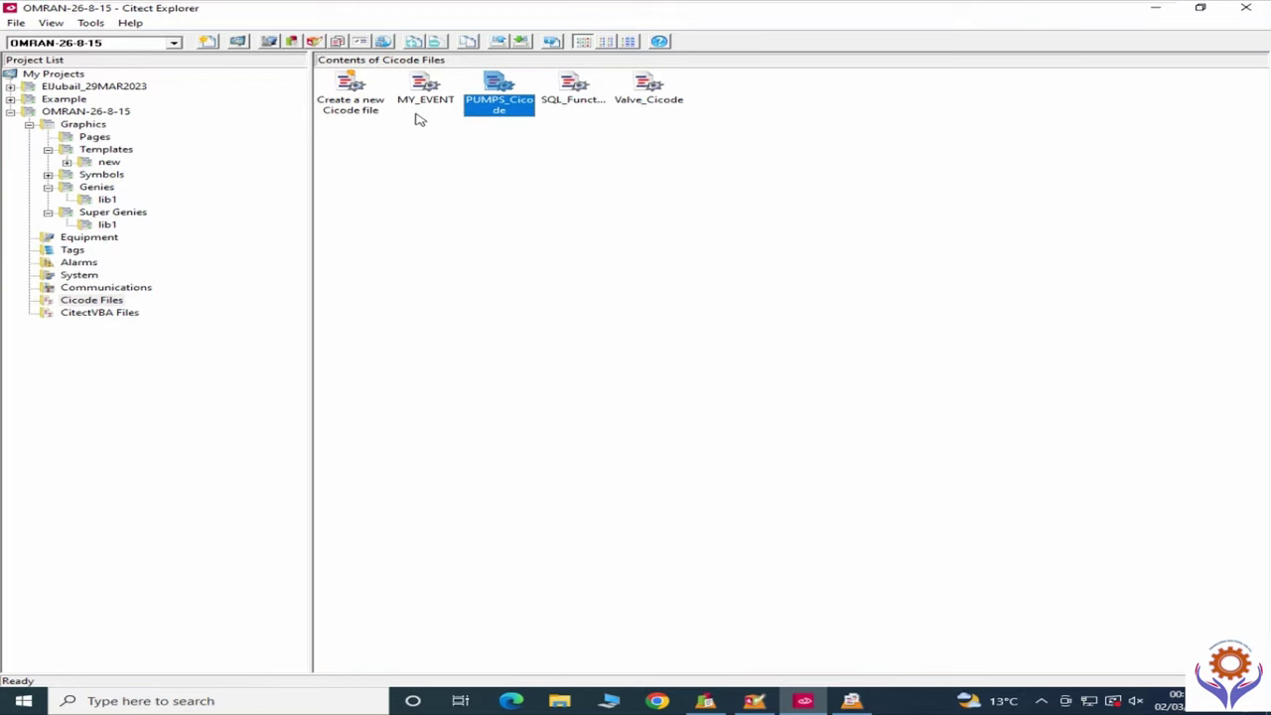
left_click(179, 230)
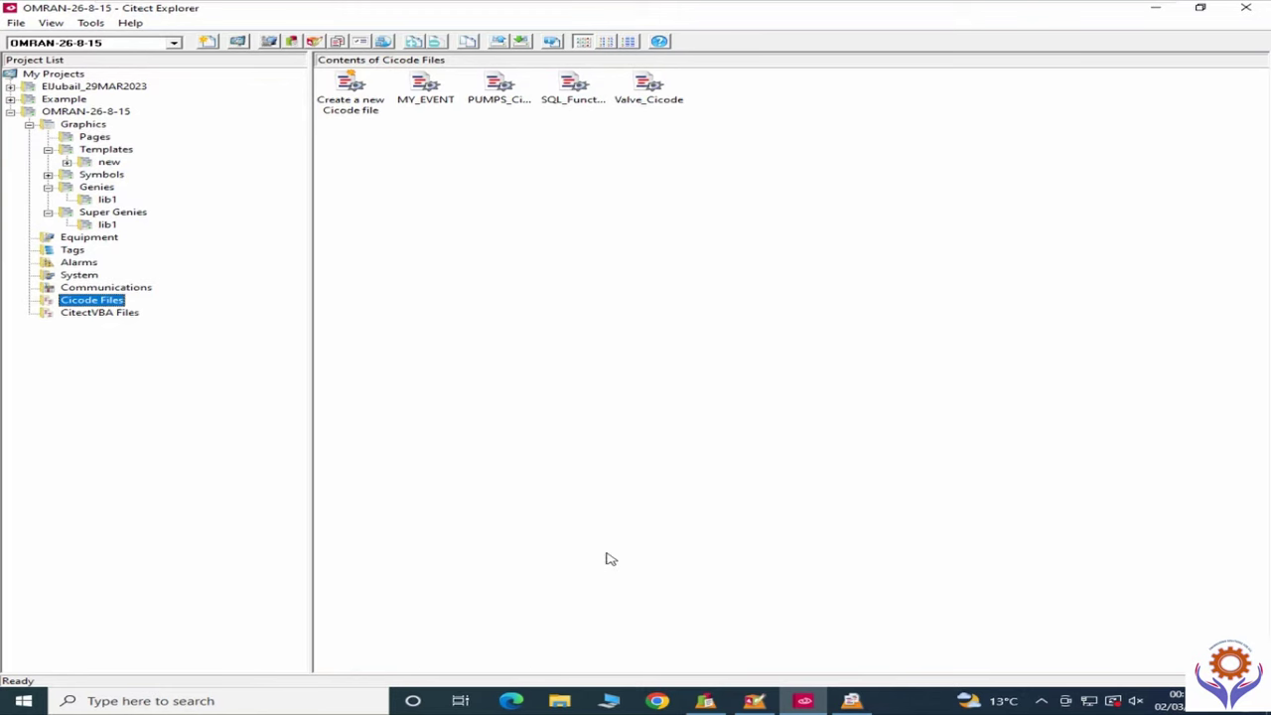
left_click(83, 112)
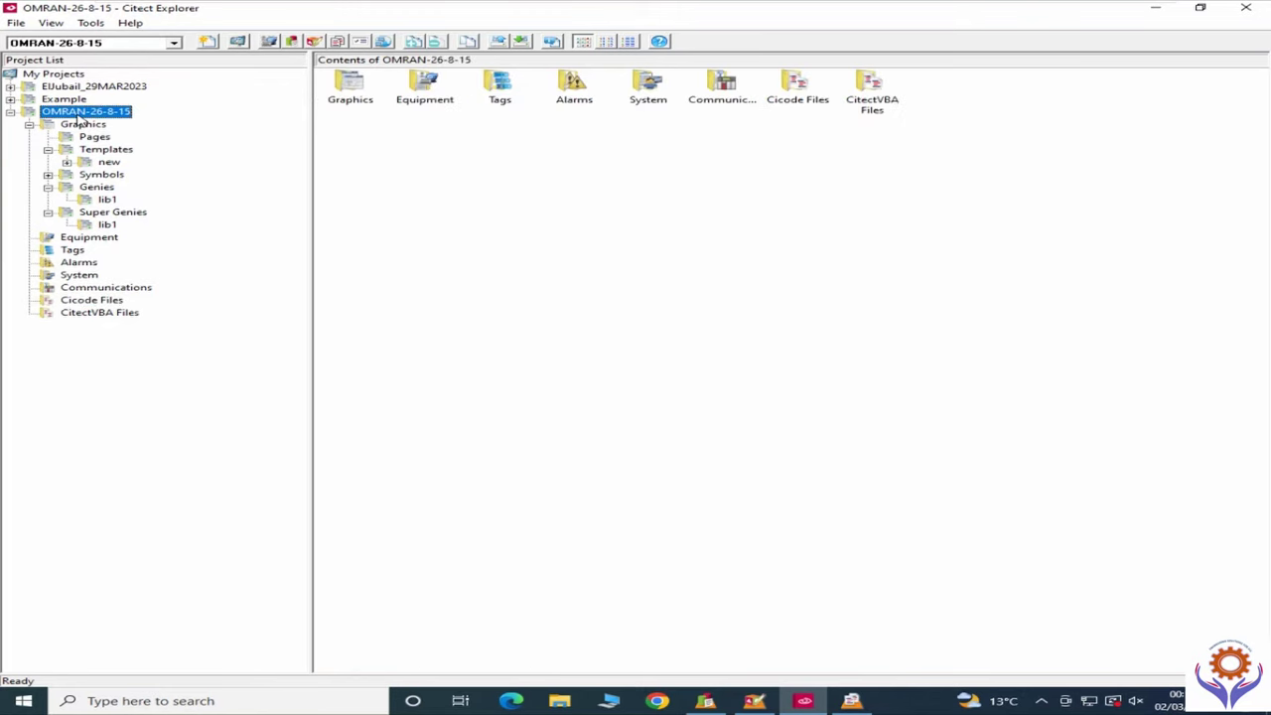
Step: Switch to Citect Graphics Builder and browse the OMRAN-26-8-15 project's popup pages with Find
left_click(755, 701)
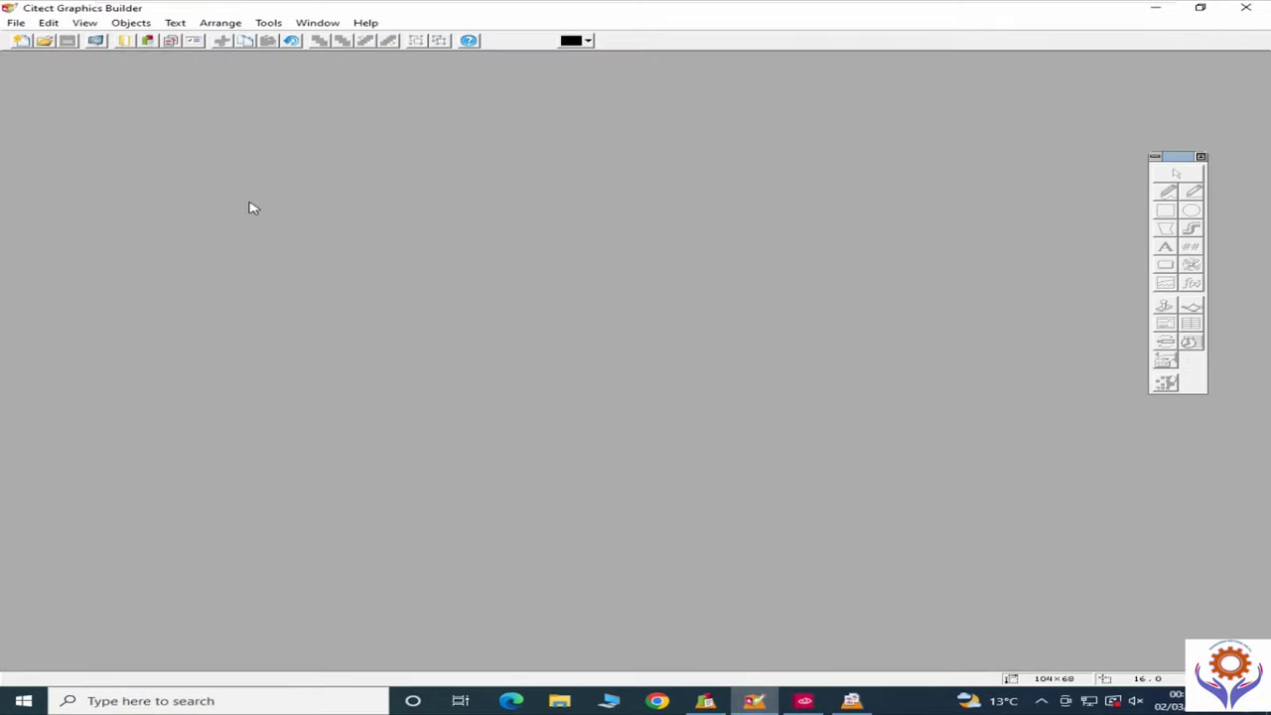
left_click(16, 21)
left_click(40, 42)
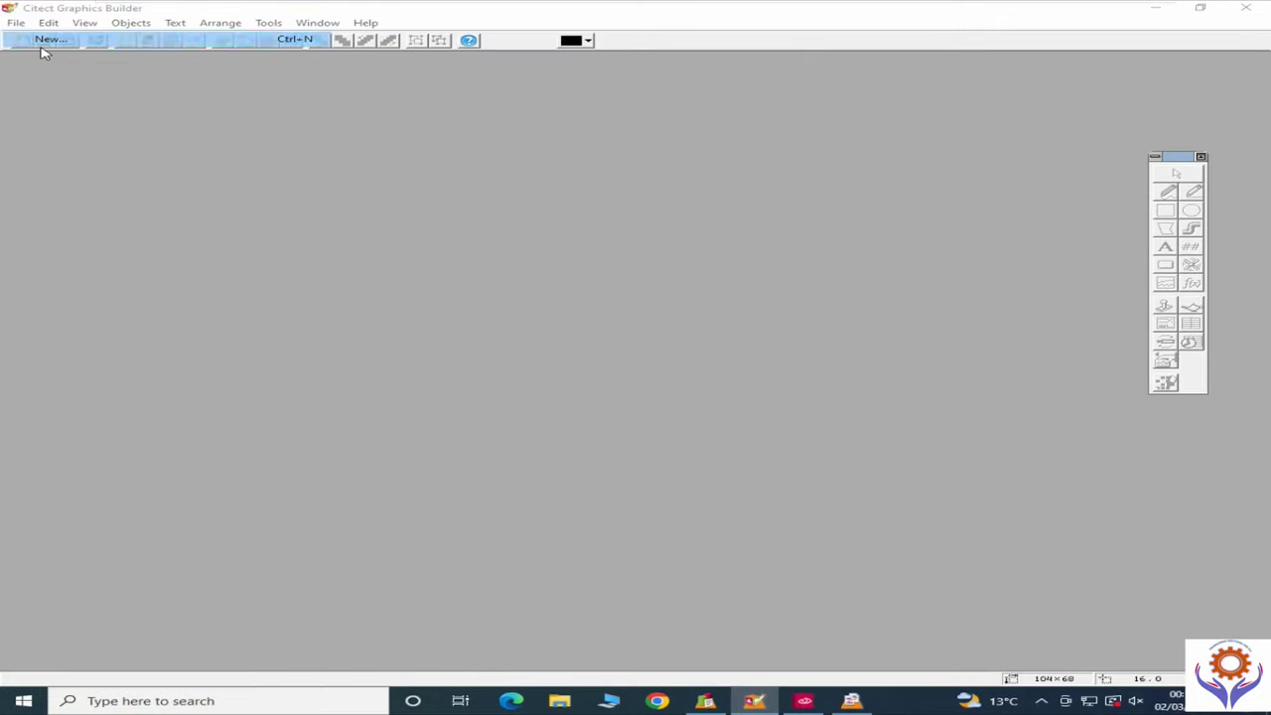
left_click(342, 102)
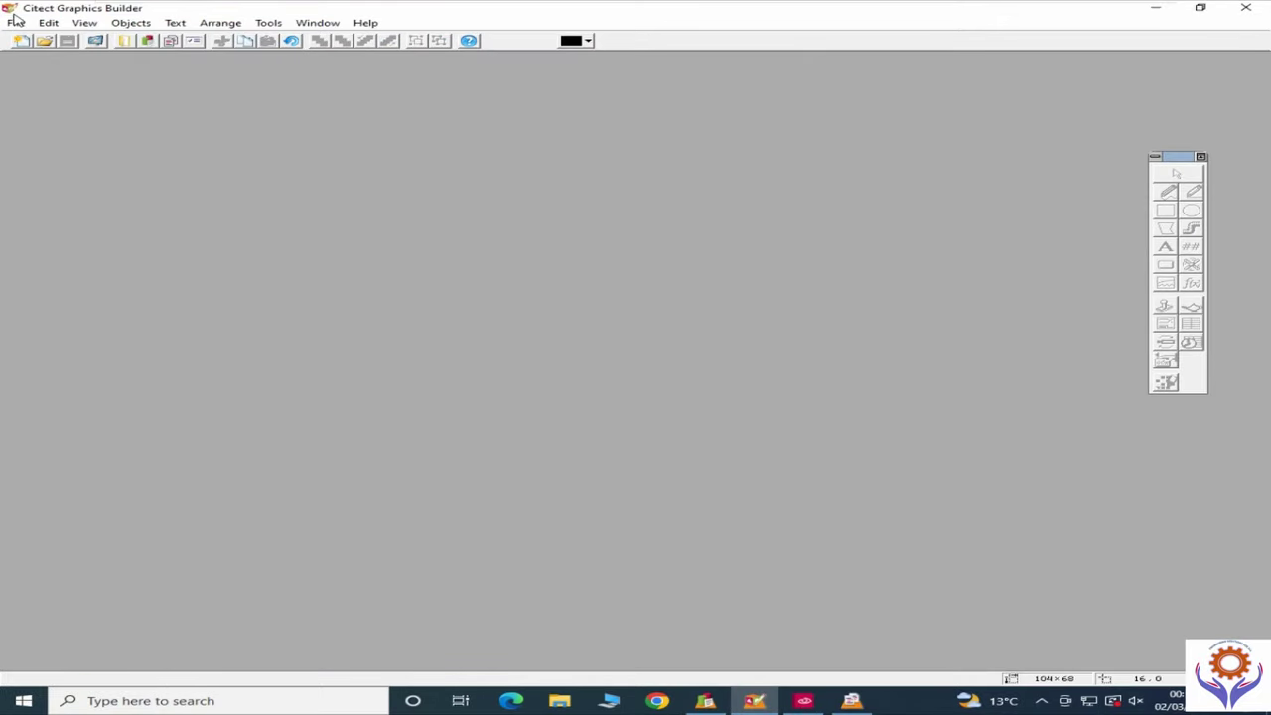
left_click(16, 22)
left_click(51, 87)
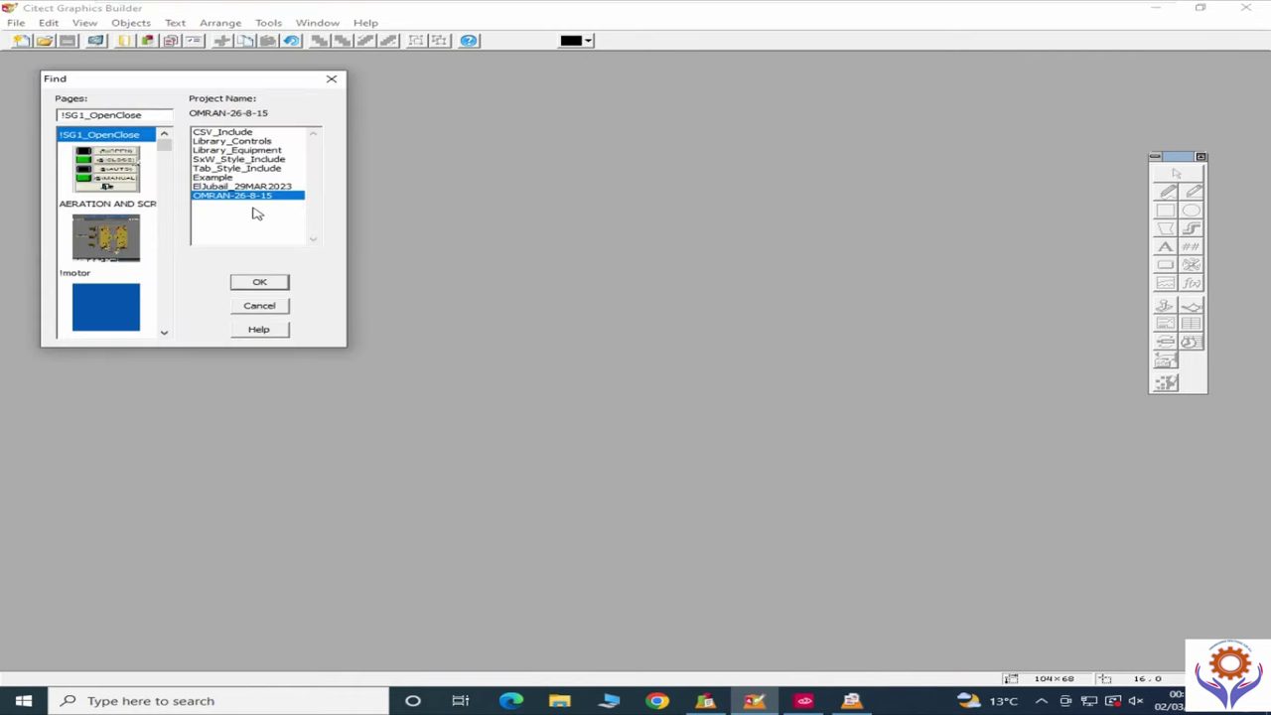
left_click_drag(164, 142, 154, 268)
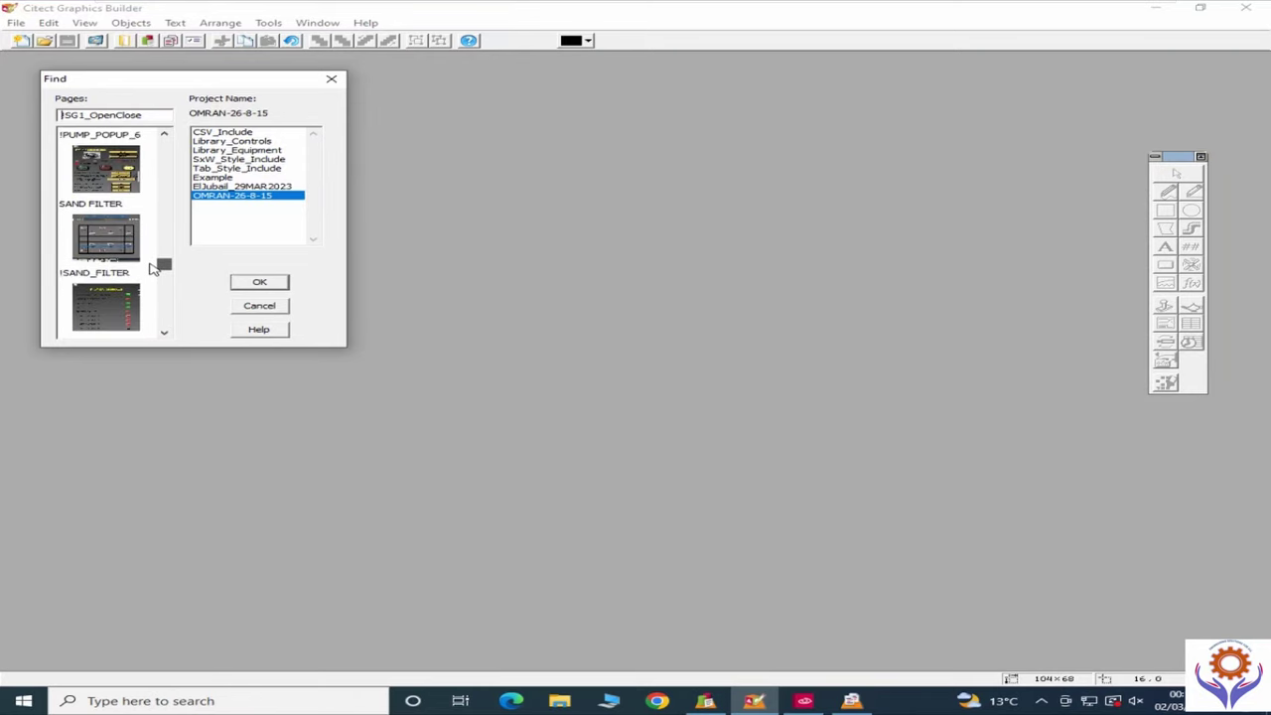
left_click(152, 268)
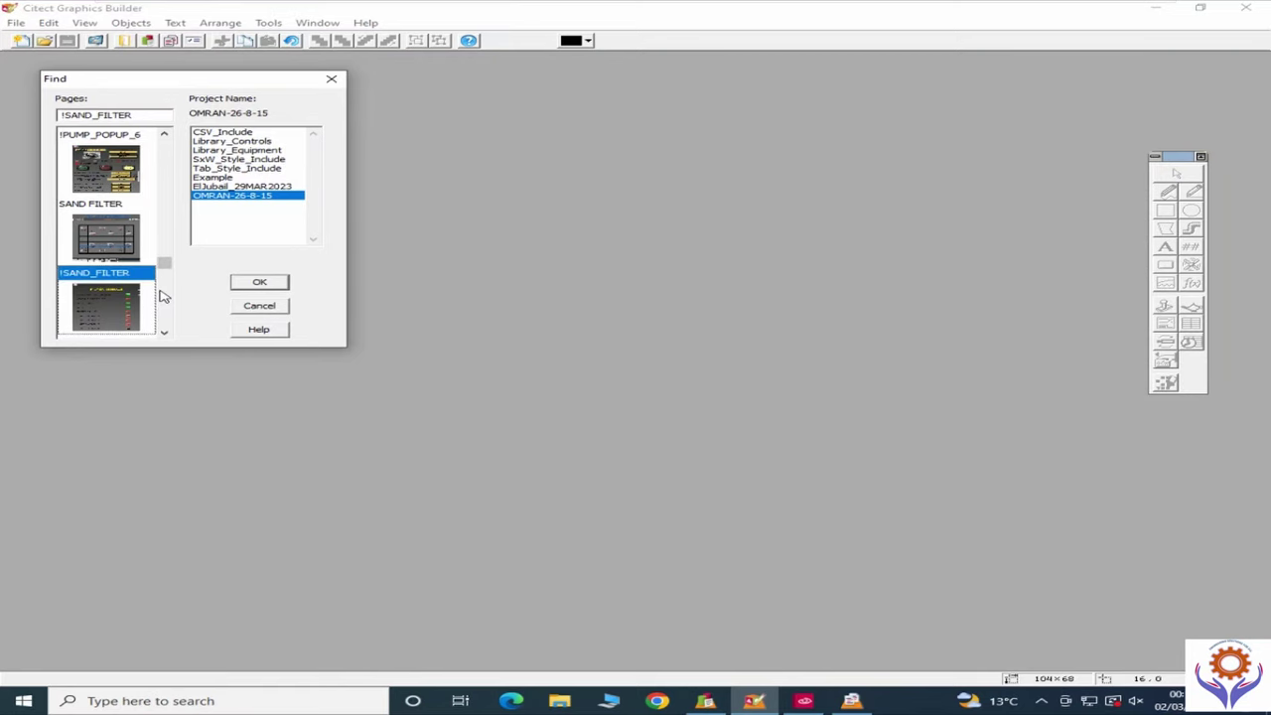
left_click(164, 296)
mouse_move(164, 296)
left_mouse_down()
mouse_move(164, 268)
mouse_move(165, 288)
left_mouse_up()
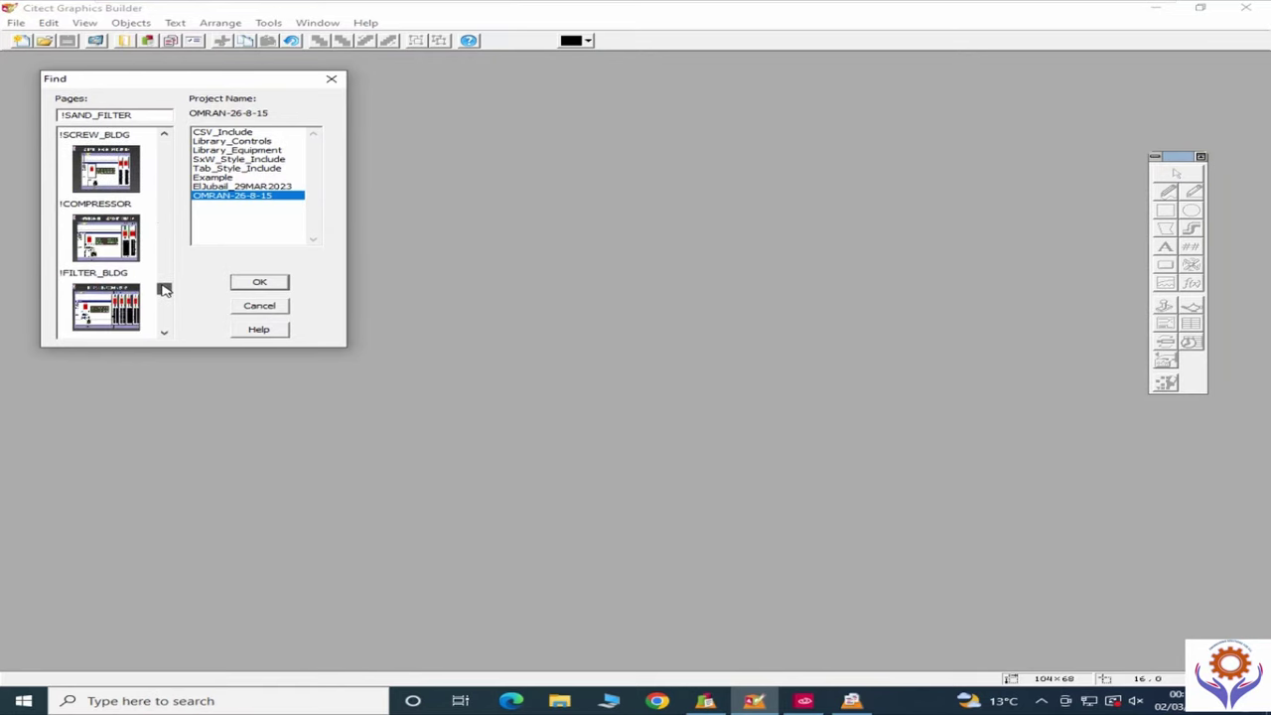
left_click(234, 197)
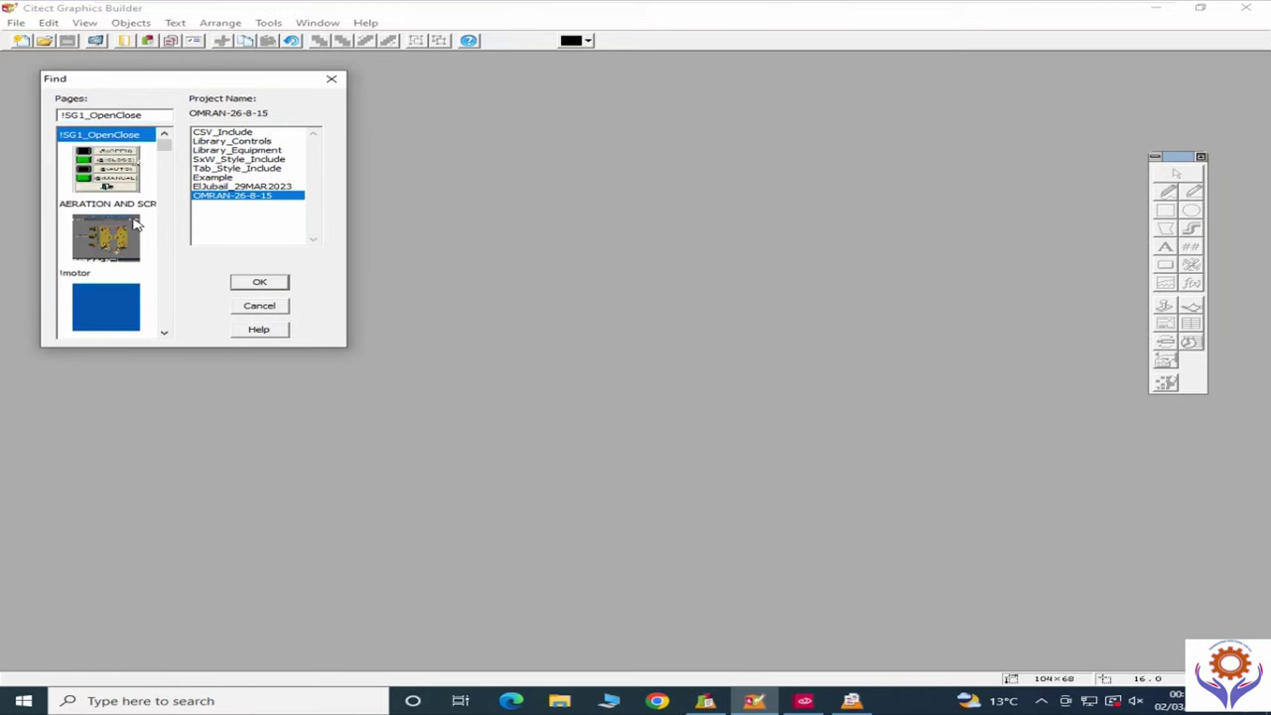
Step: Find the !PUMP1 popup page among the OMRAN-26-8-15 pages, open it to examine its layout, and close it
mouse_move(164, 142)
left_mouse_down()
mouse_move(164, 161)
mouse_move(165, 150)
left_mouse_up()
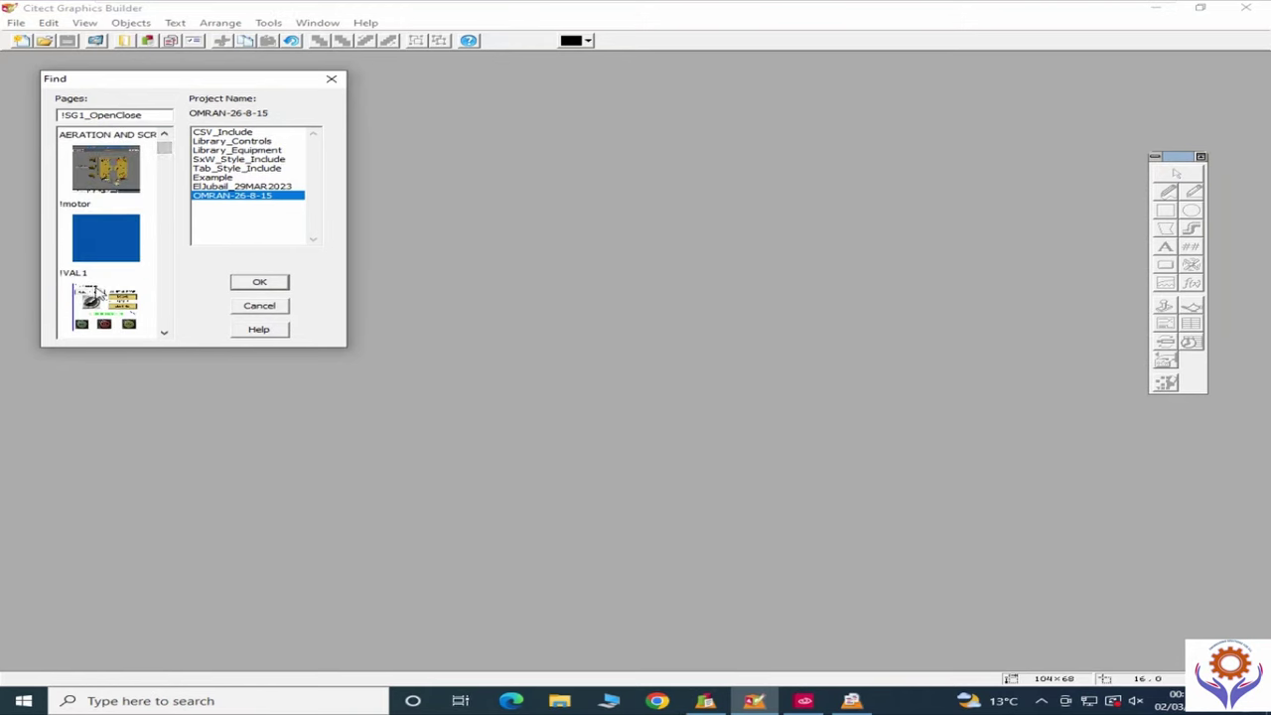
left_click(96, 295)
scroll(164, 304, "down", 2)
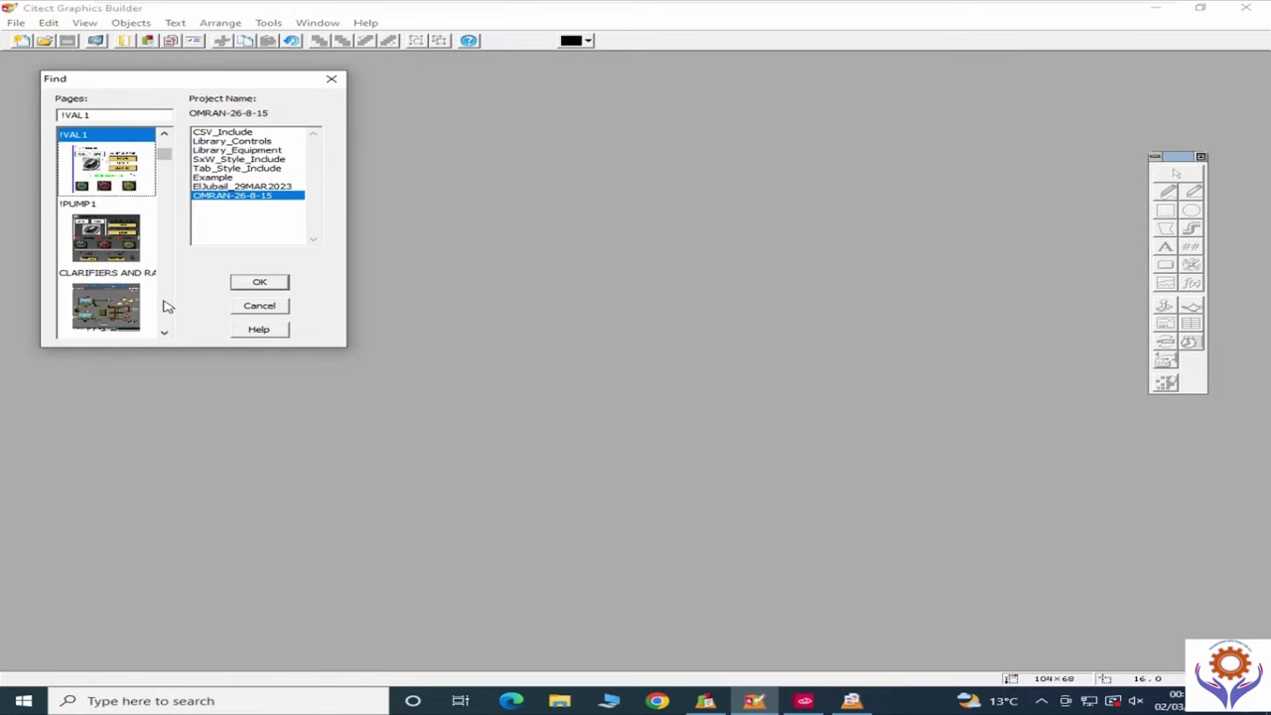
double_click(133, 247)
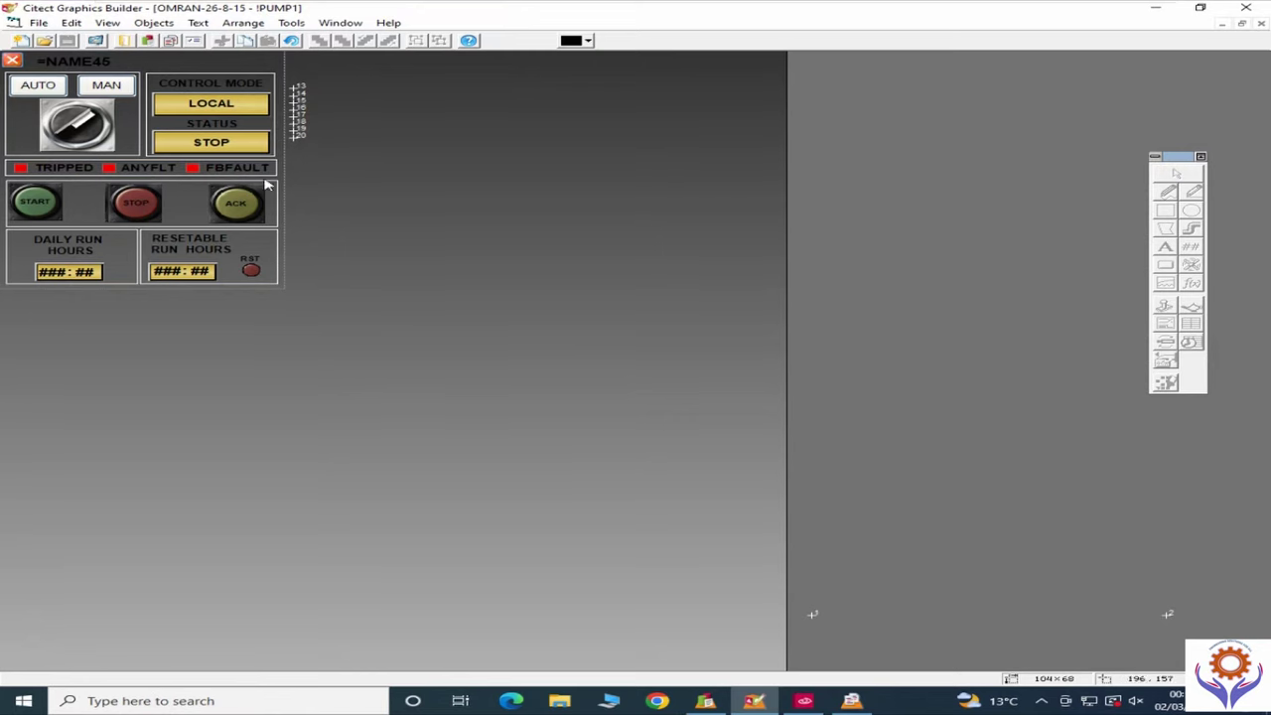
left_click(1261, 23)
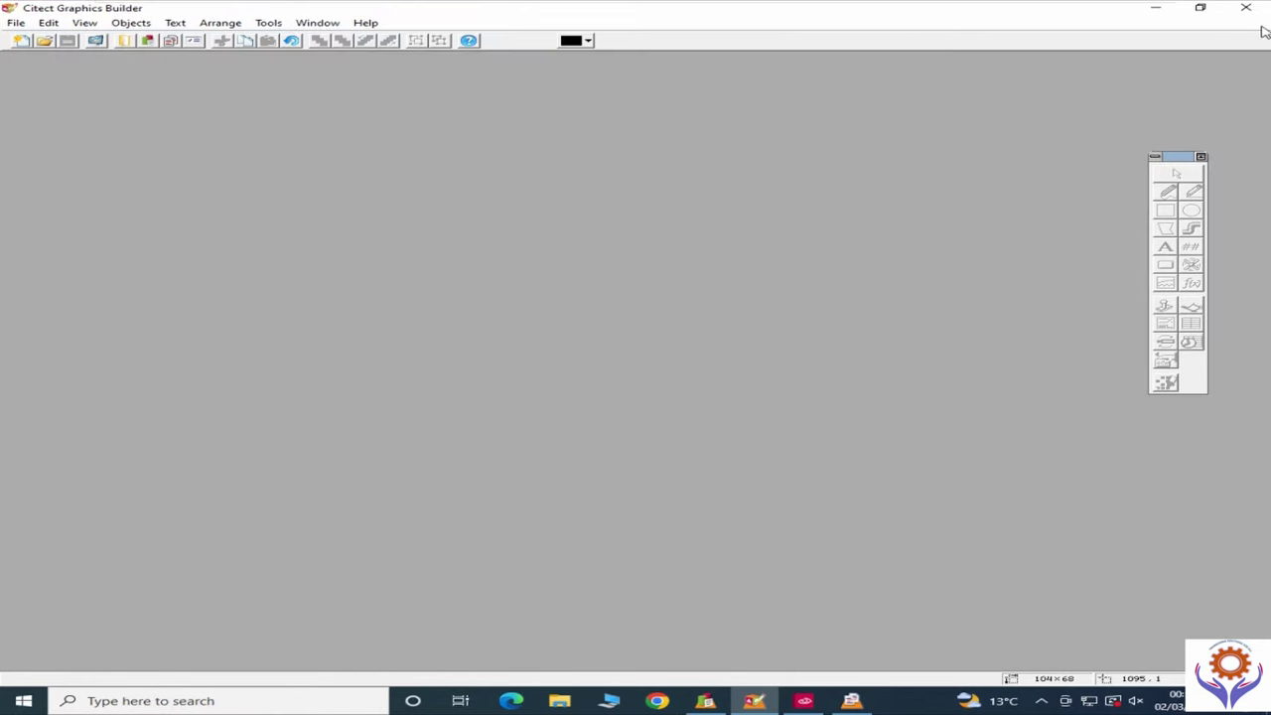
Step: Return to Citect Explorer, open the CLARIFIERS AND RAS PUMPS page in Graphics Builder, and check the genie parameters of the valve beside CLARIFIER-3
left_click(1160, 9)
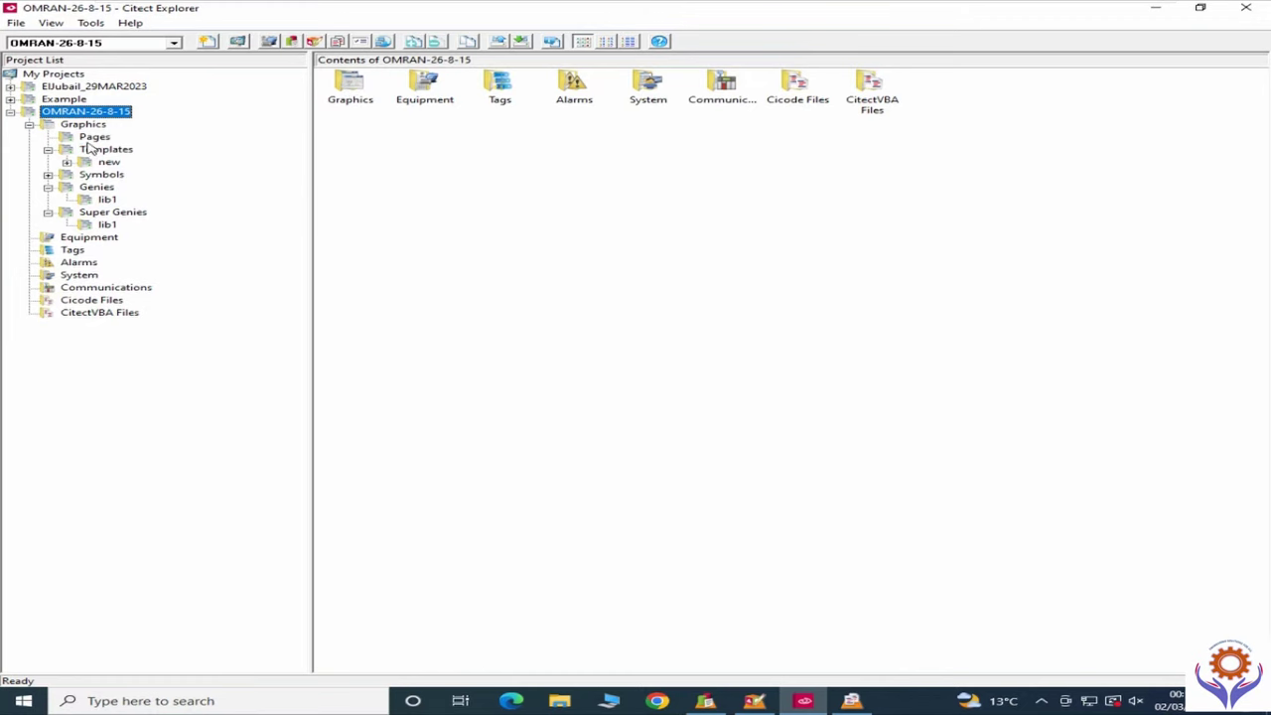
left_click(93, 137)
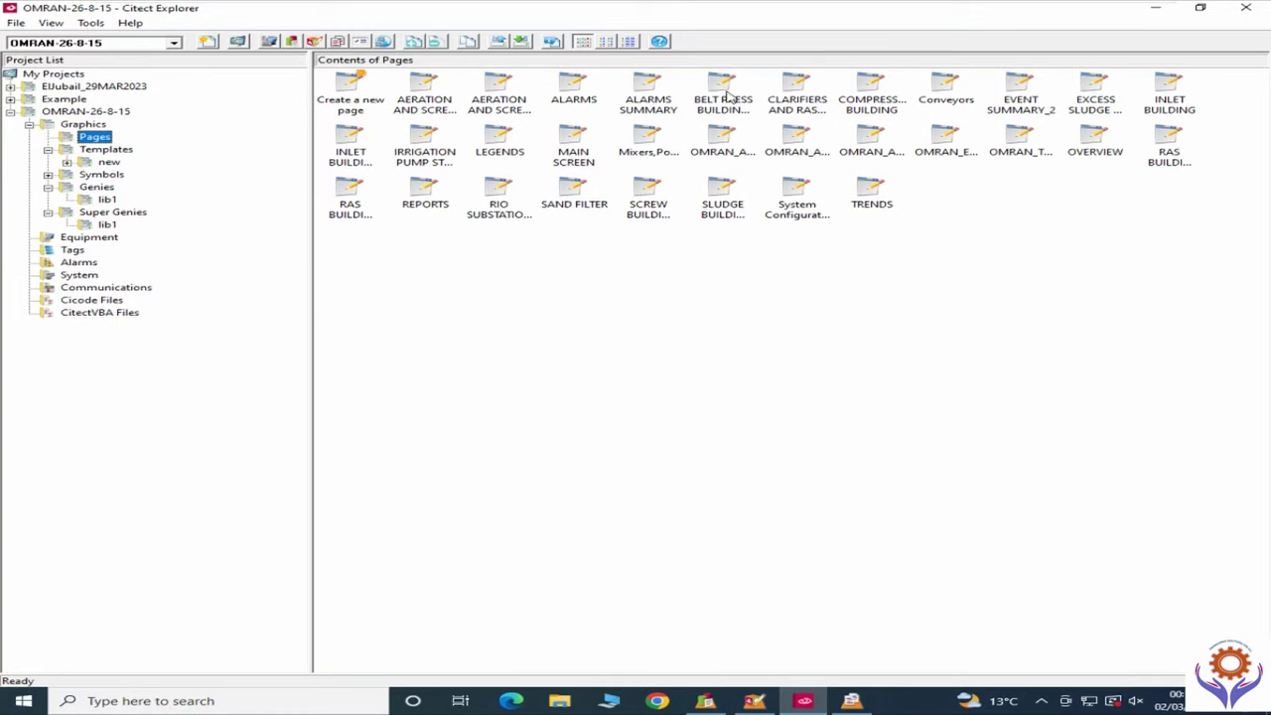
left_click(811, 95)
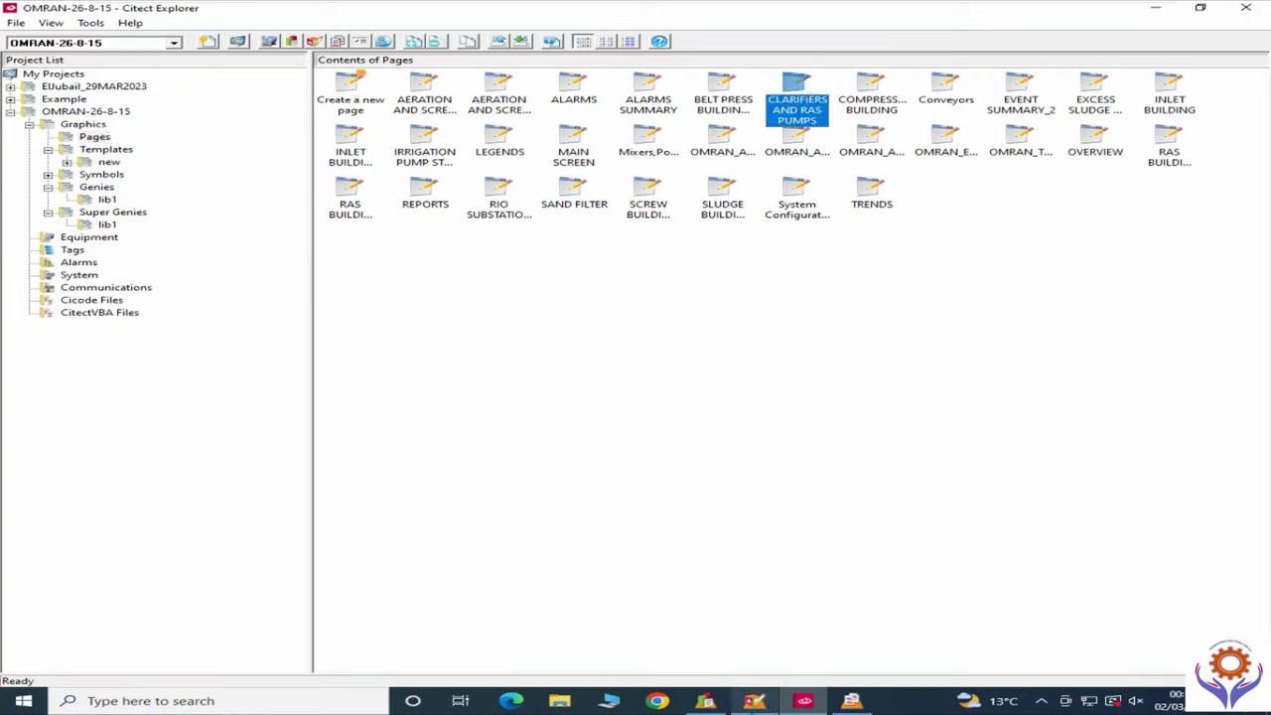
left_click(755, 700)
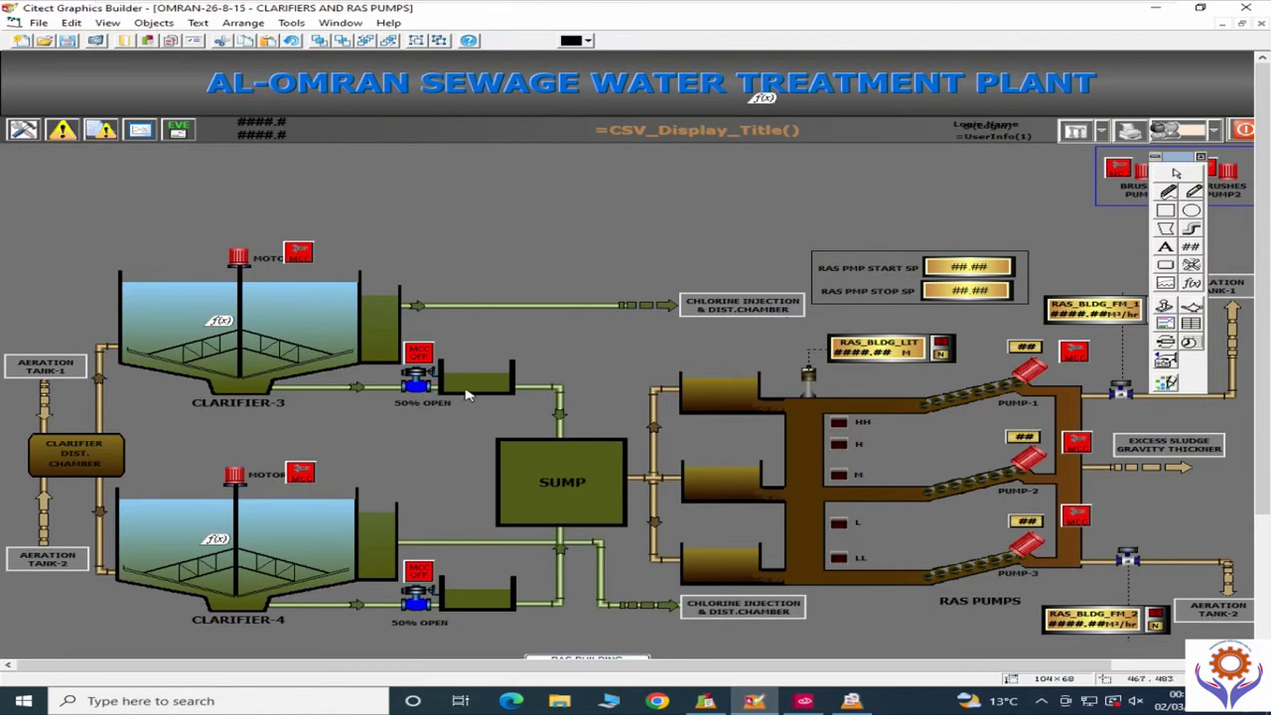
double_click(417, 384)
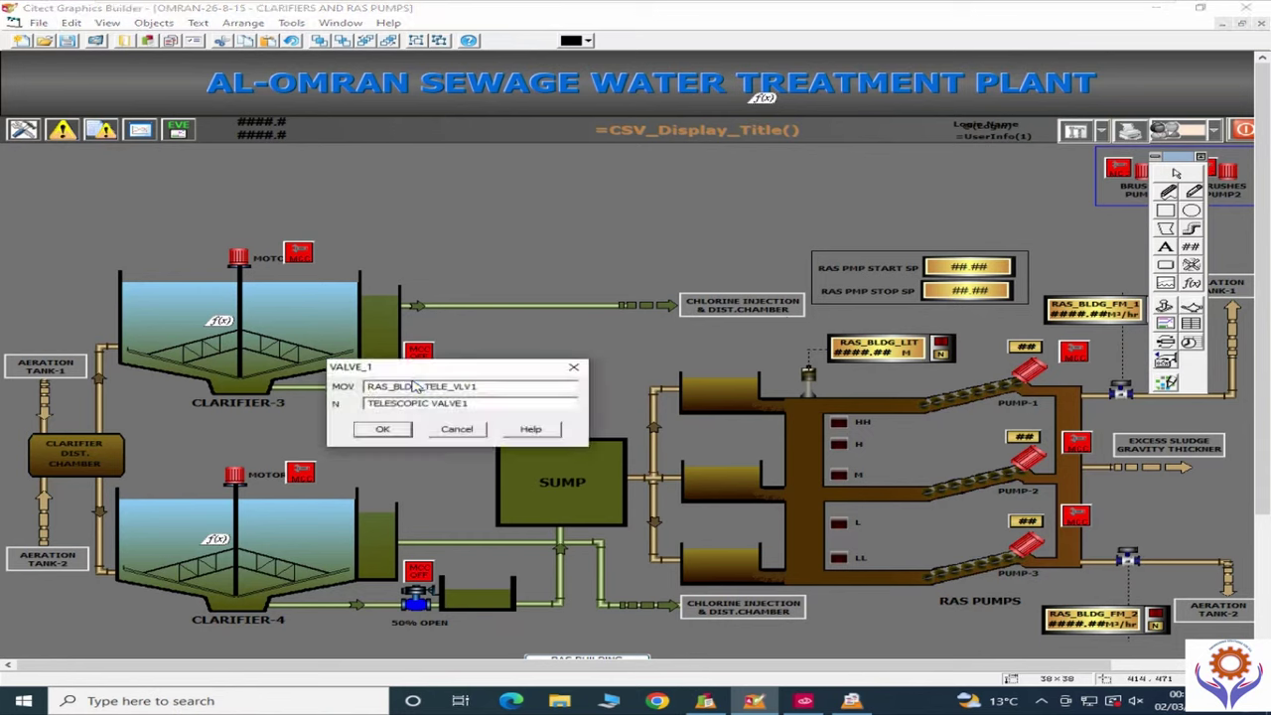
left_click(455, 429)
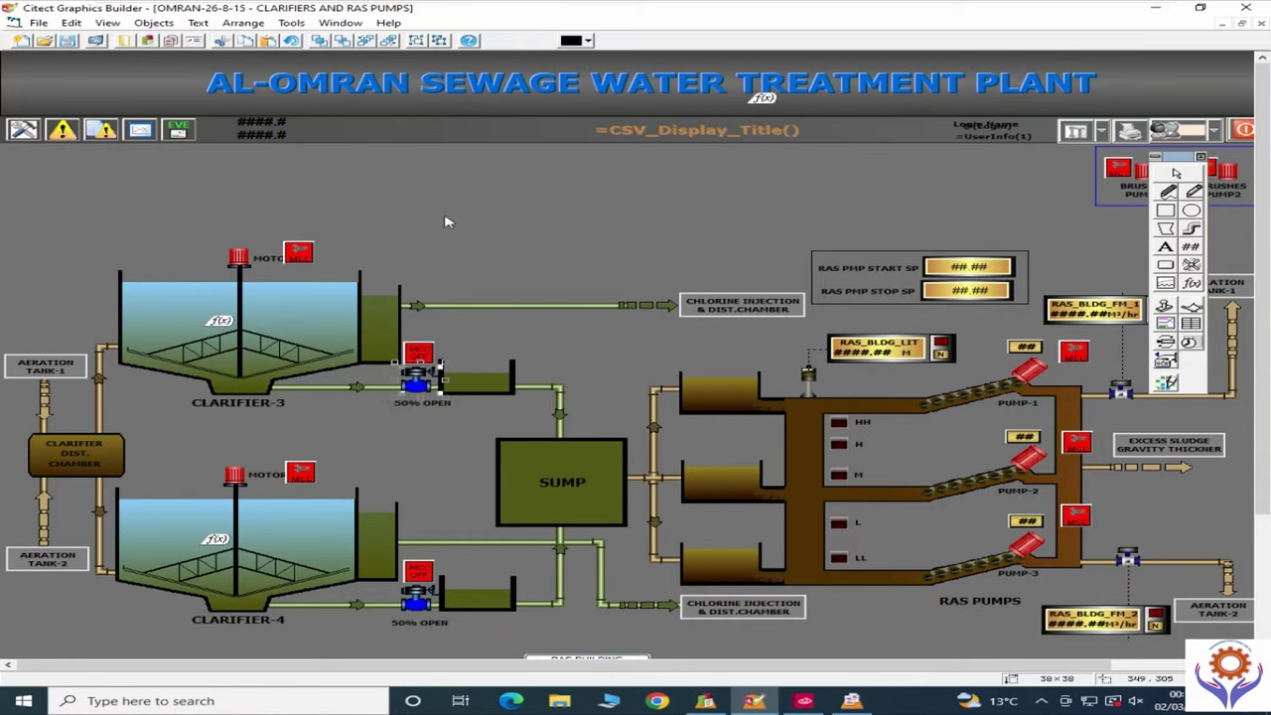
Step: Draw a rectangle about 132 × 91 pixels in the empty area above the chlorine injection line and set its line width to 5
left_click(1165, 210)
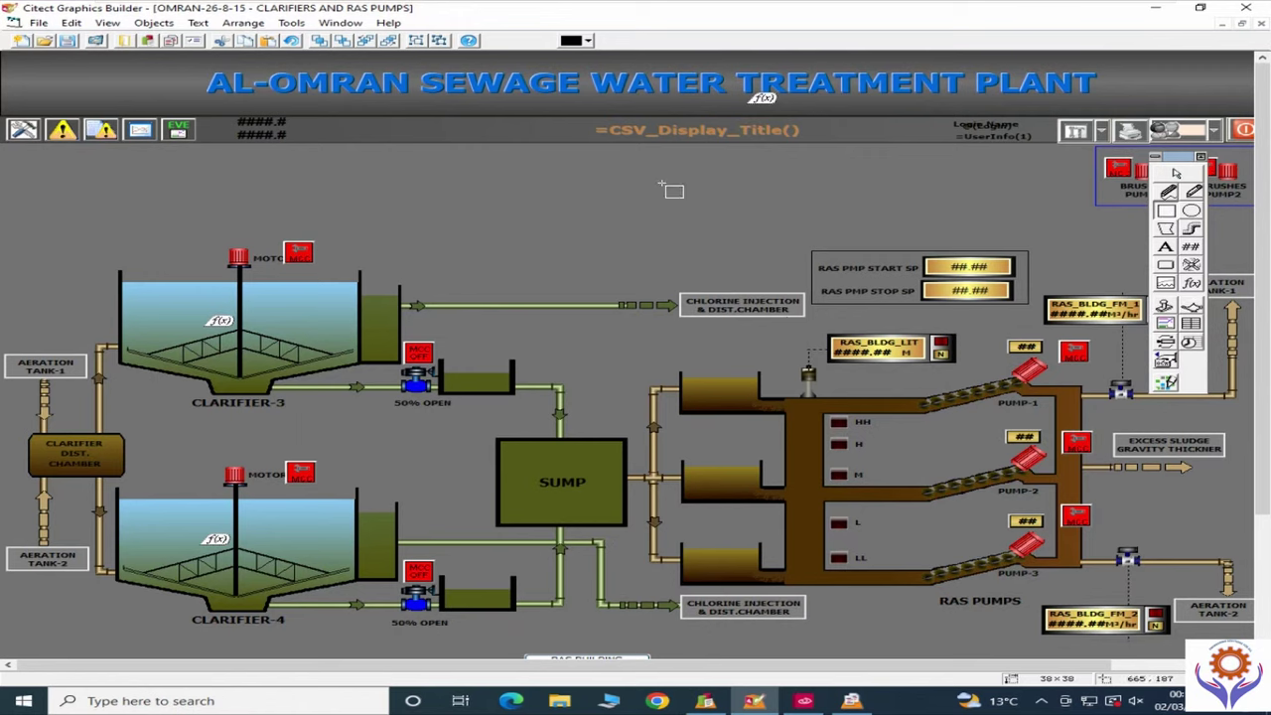
left_click_drag(487, 205, 617, 296)
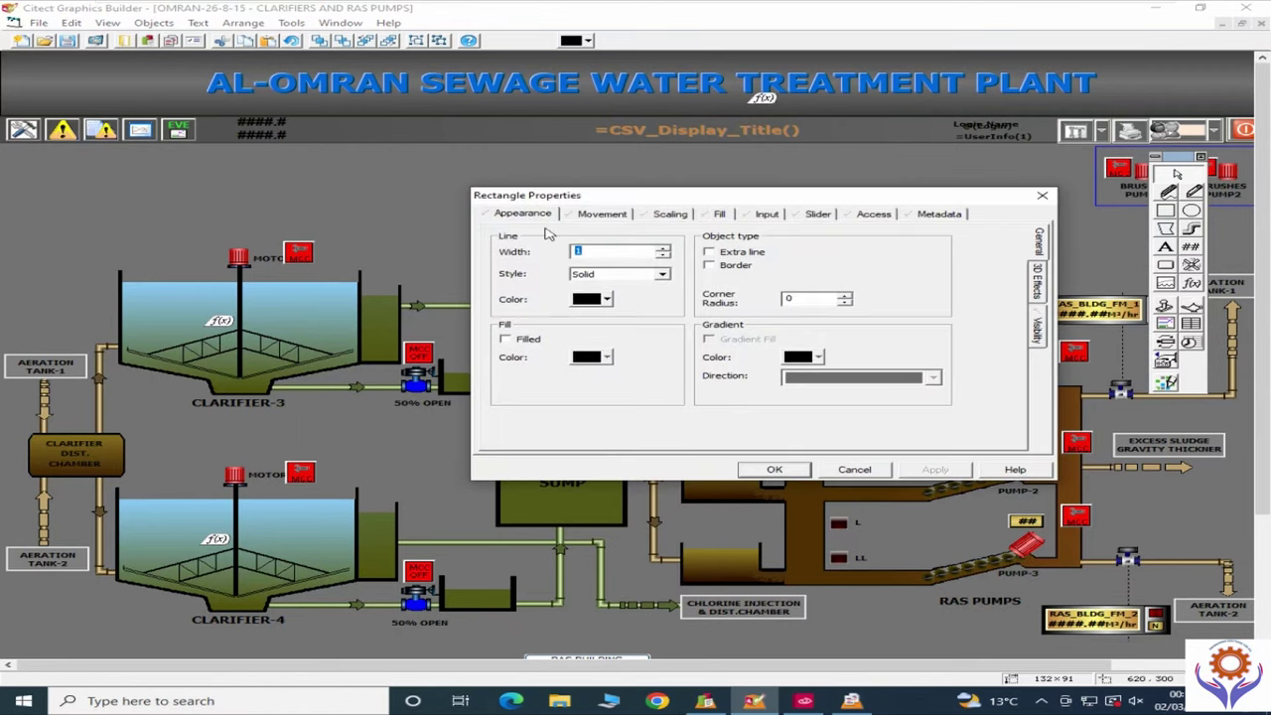
left_click_drag(618, 200, 407, 171)
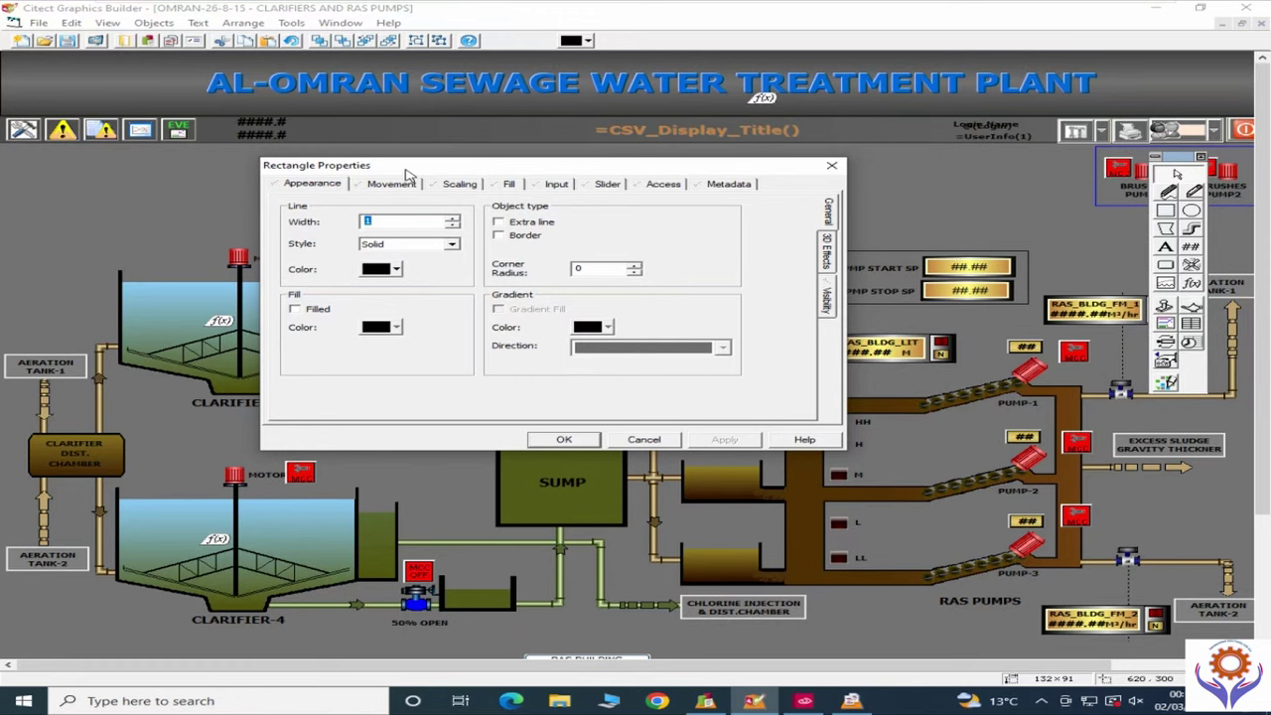
mouse_move(405, 173)
left_mouse_down()
mouse_move(520, 305)
mouse_move(266, 159)
left_mouse_up()
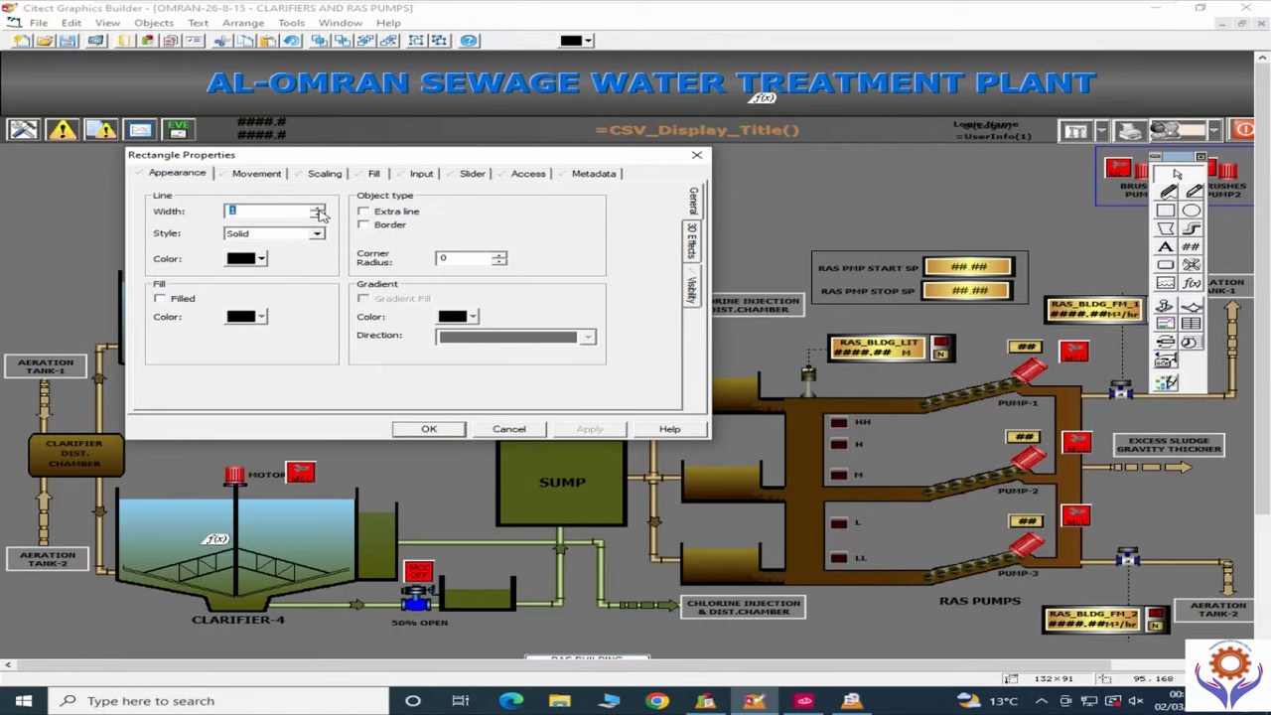
left_click_drag(297, 161, 293, 312)
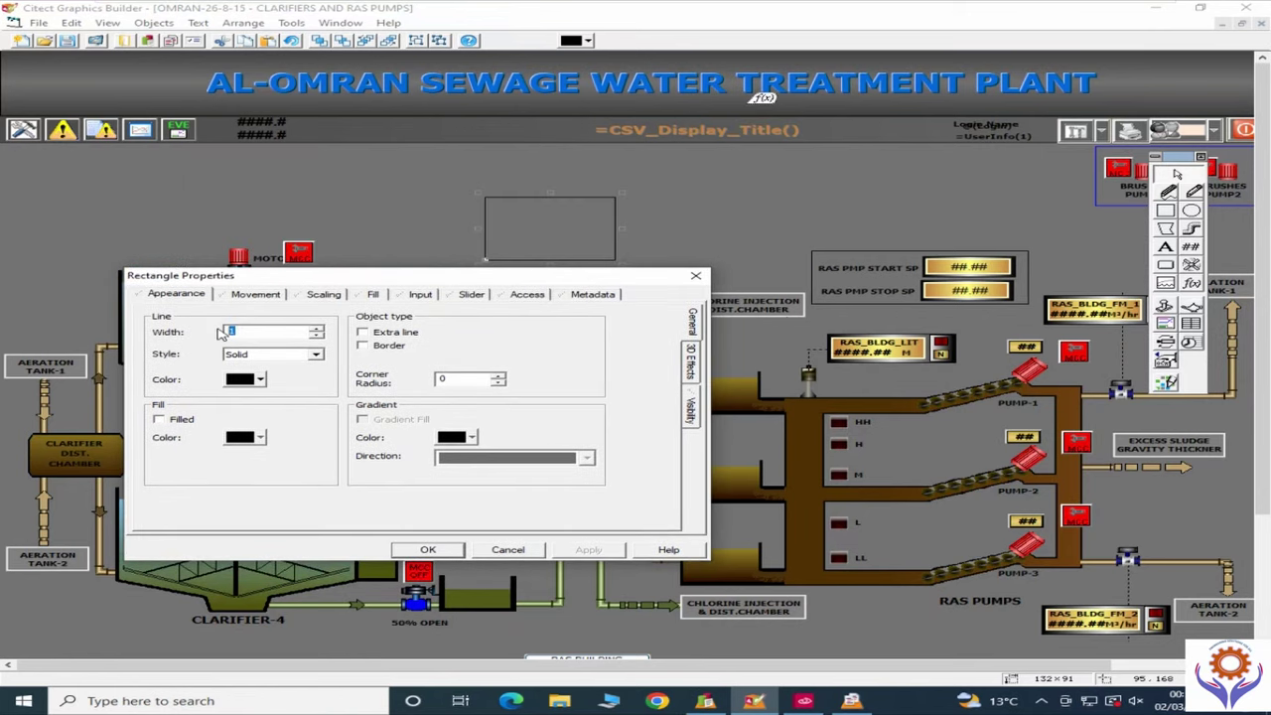
type("3")
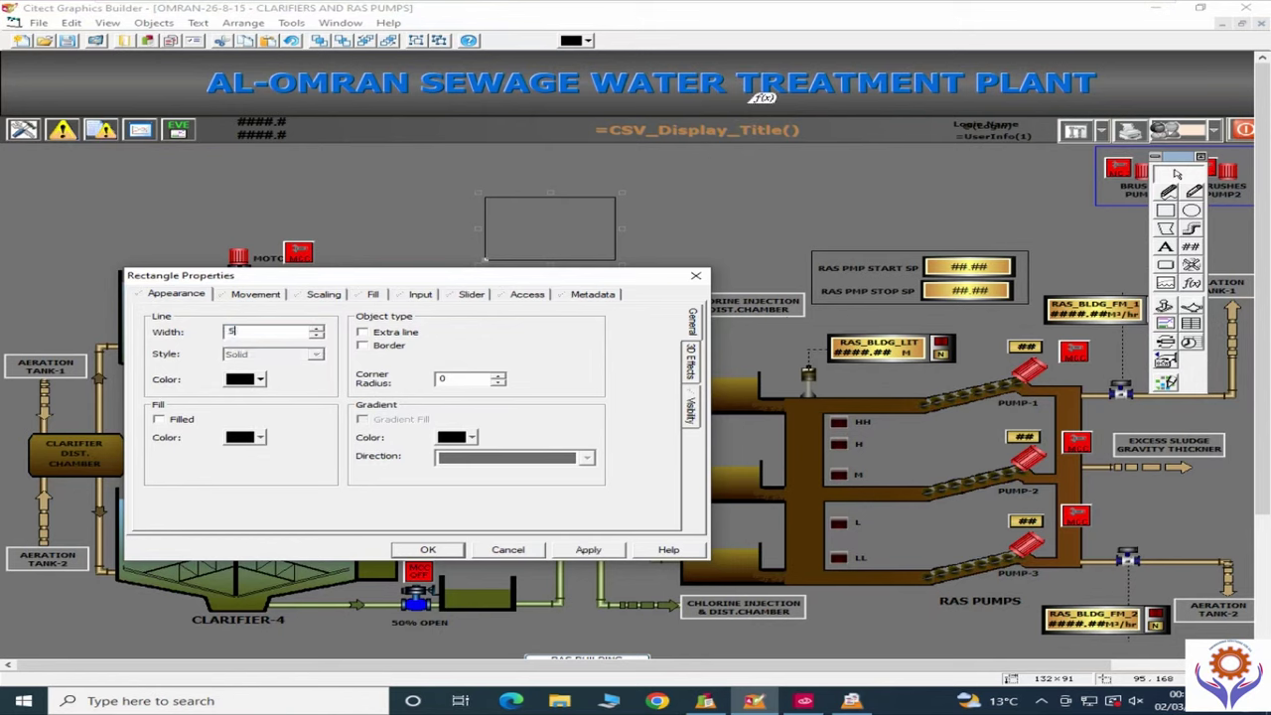
key("Return")
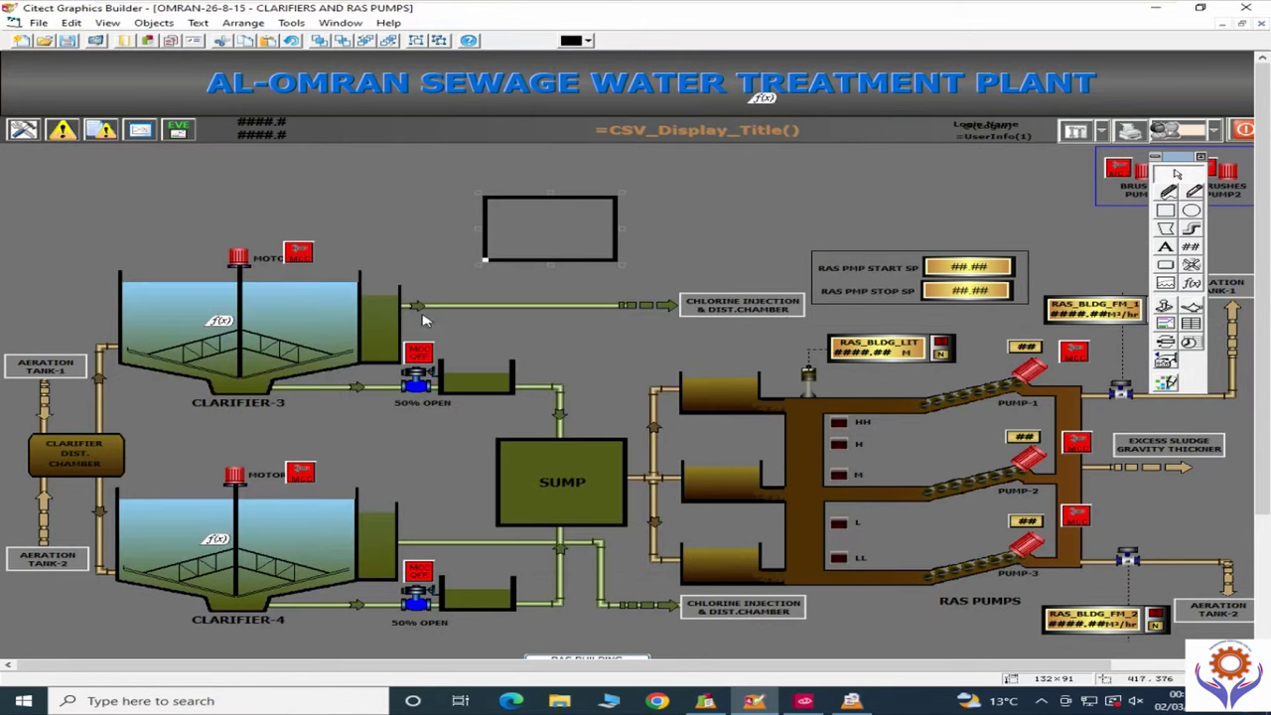
Step: Change the new rectangle's line color to red
double_click(532, 234)
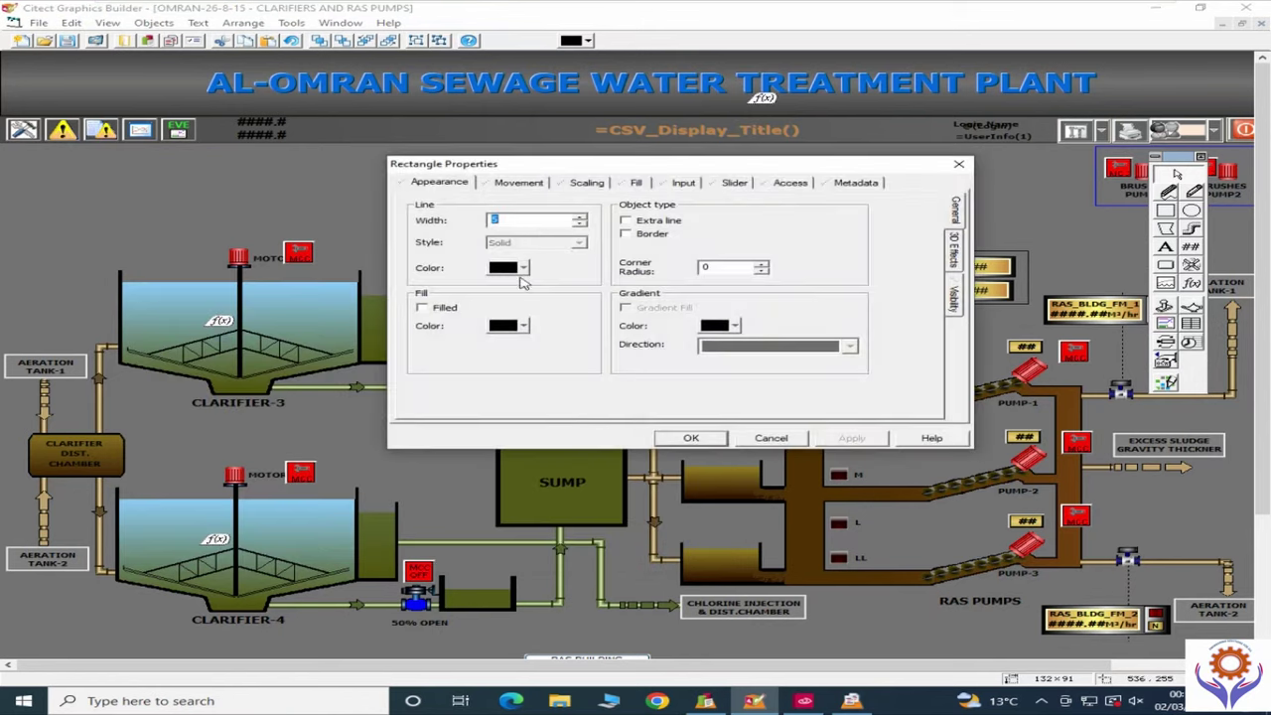
left_click(526, 270)
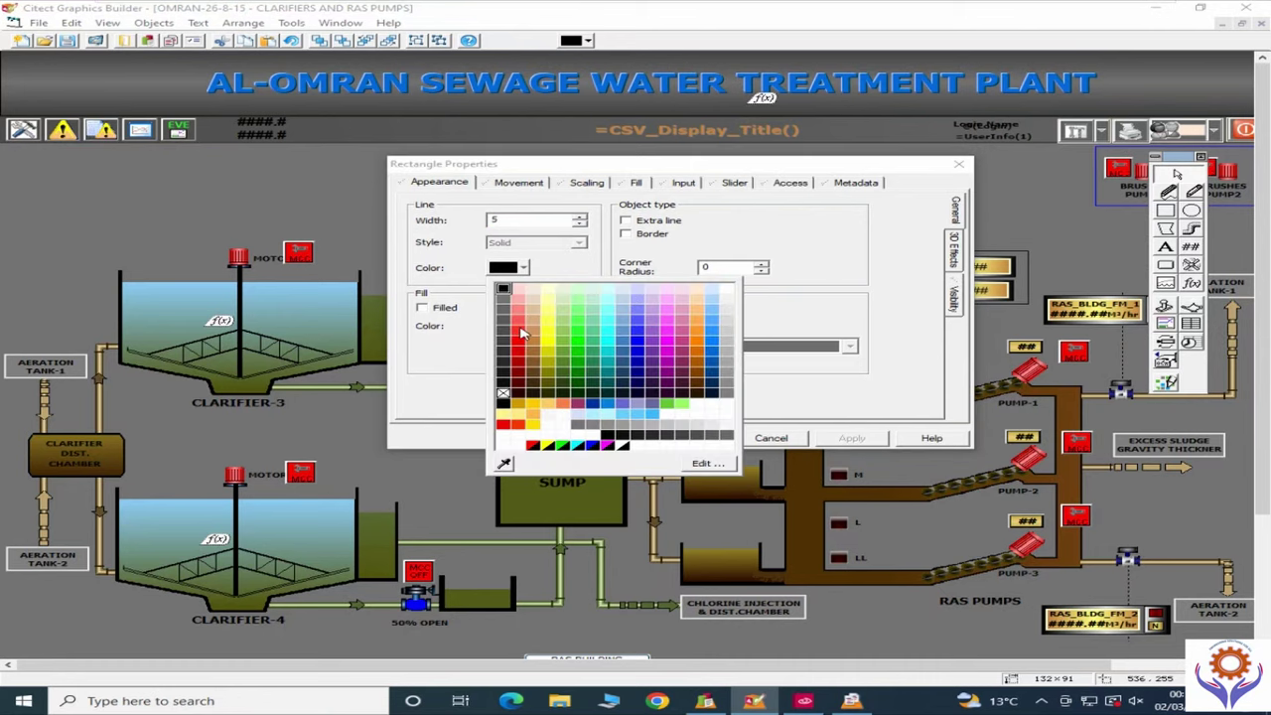
left_click(524, 334)
left_click(713, 441)
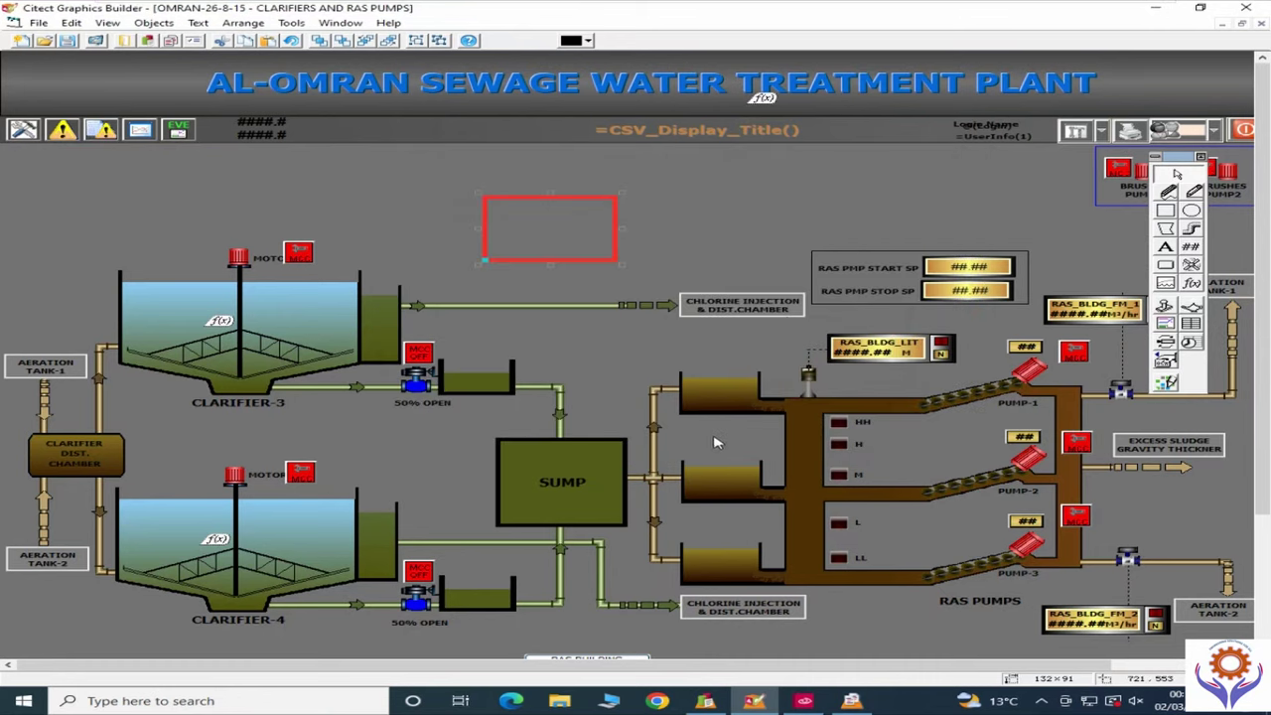
Step: Make the red-outlined rectangle filled, with light yellow as its fill color
double_click(554, 239)
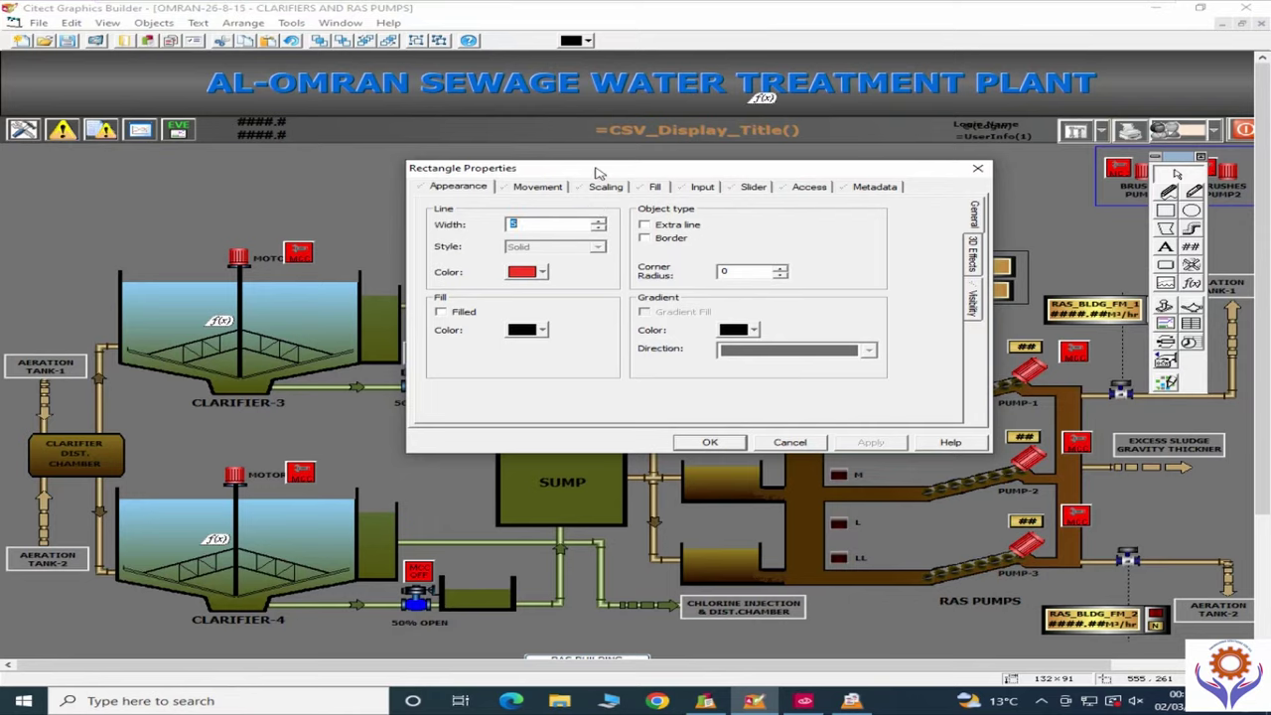
left_click_drag(602, 175, 839, 236)
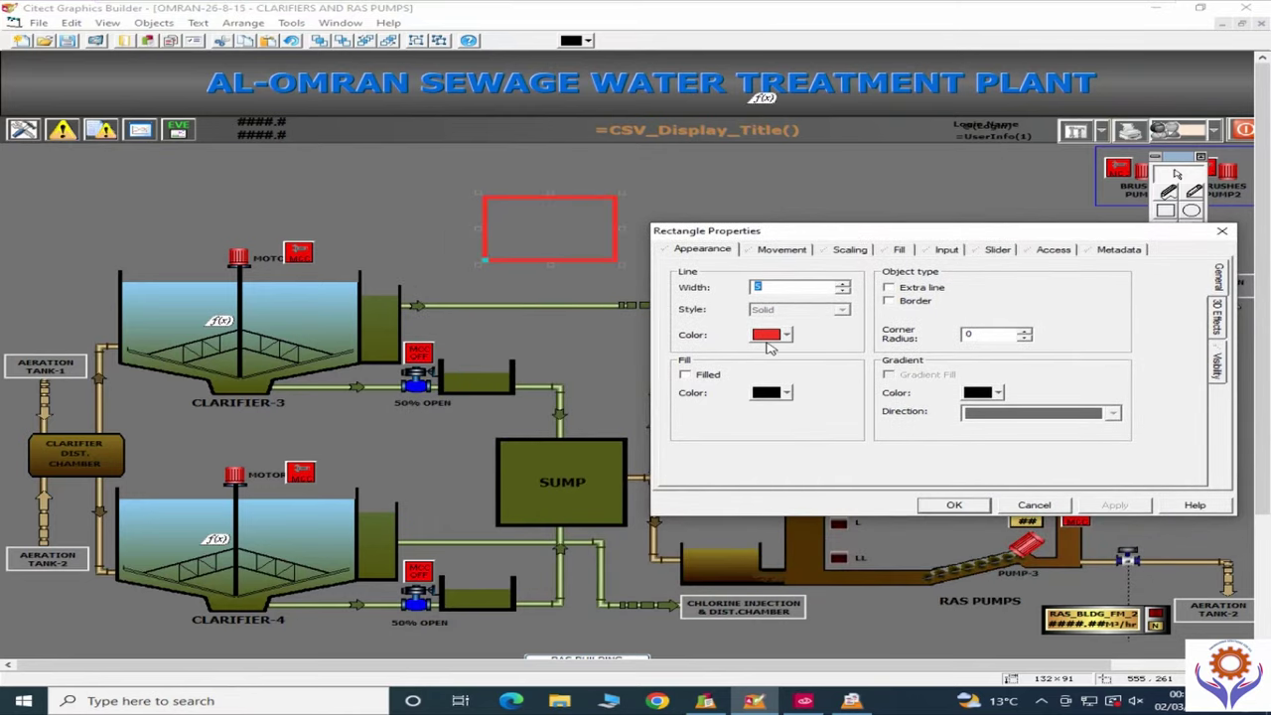
left_click(686, 375)
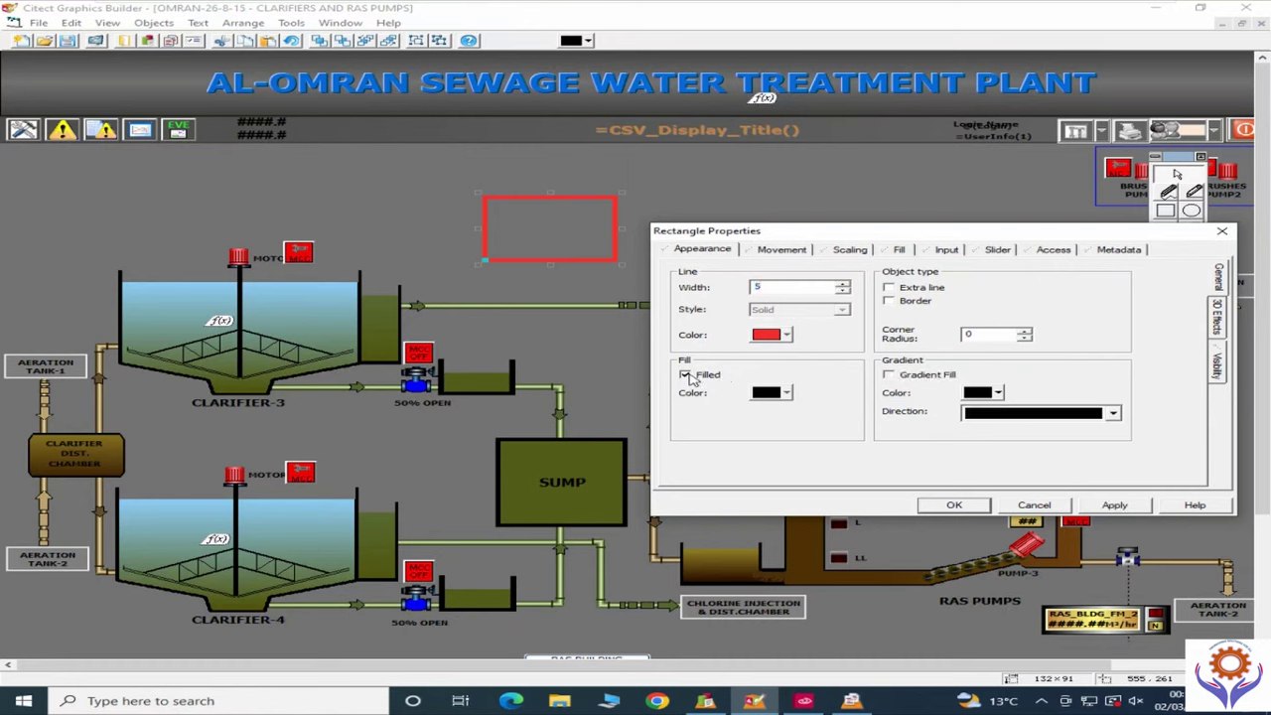
left_click(787, 394)
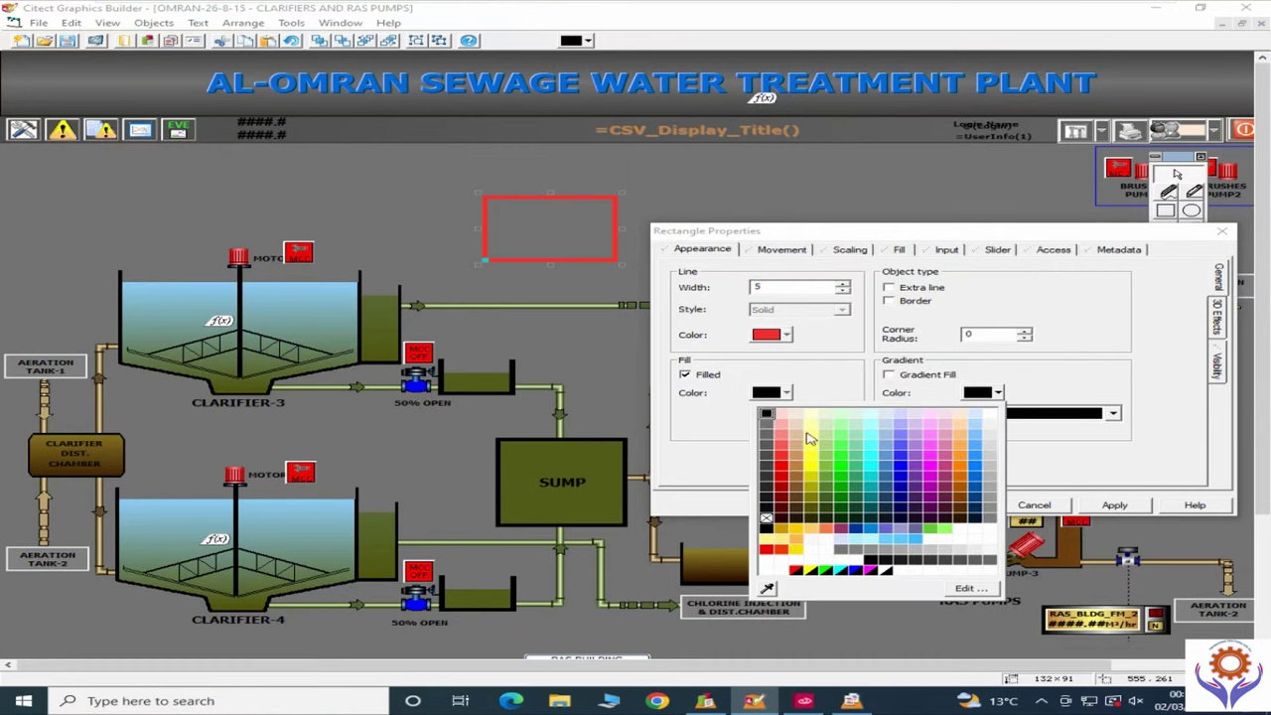
left_click(811, 434)
left_click(955, 507)
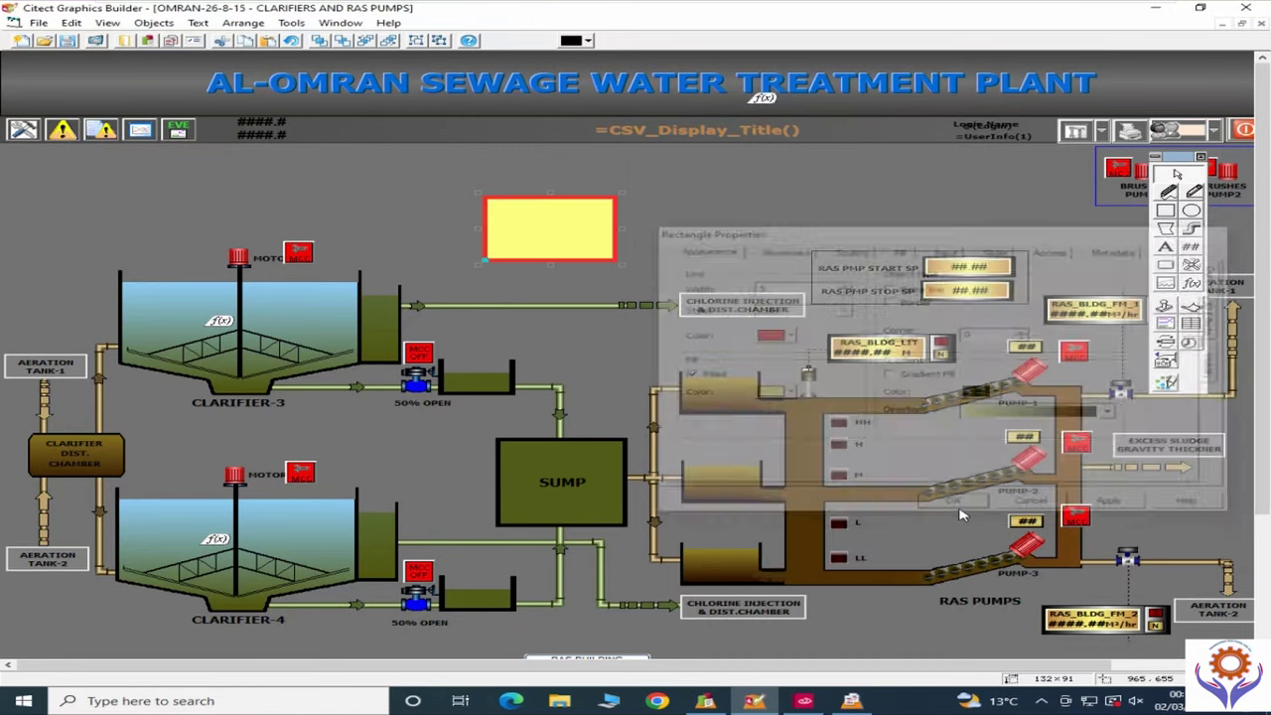
Step: Move the yellow rectangle closer to the CLARIFIER-3 tank and check the tag insertion options for its horizontal movement expression
left_click_drag(543, 226, 418, 192)
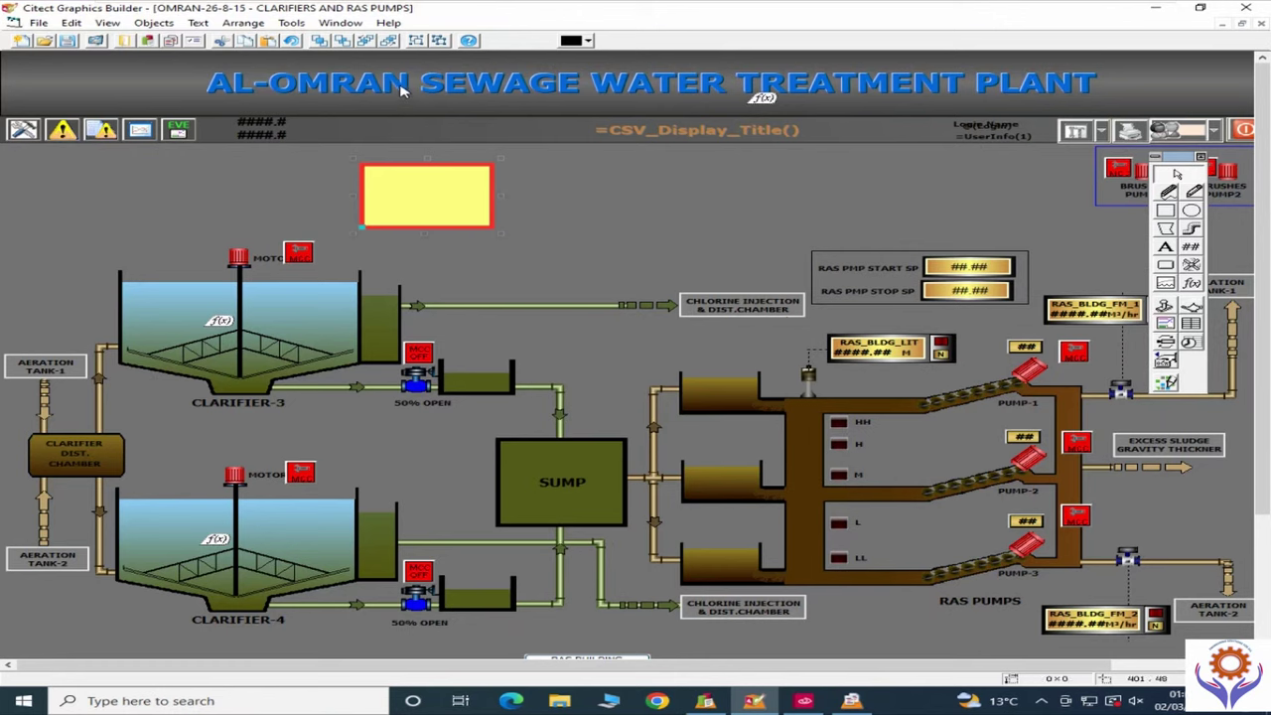
double_click(441, 195)
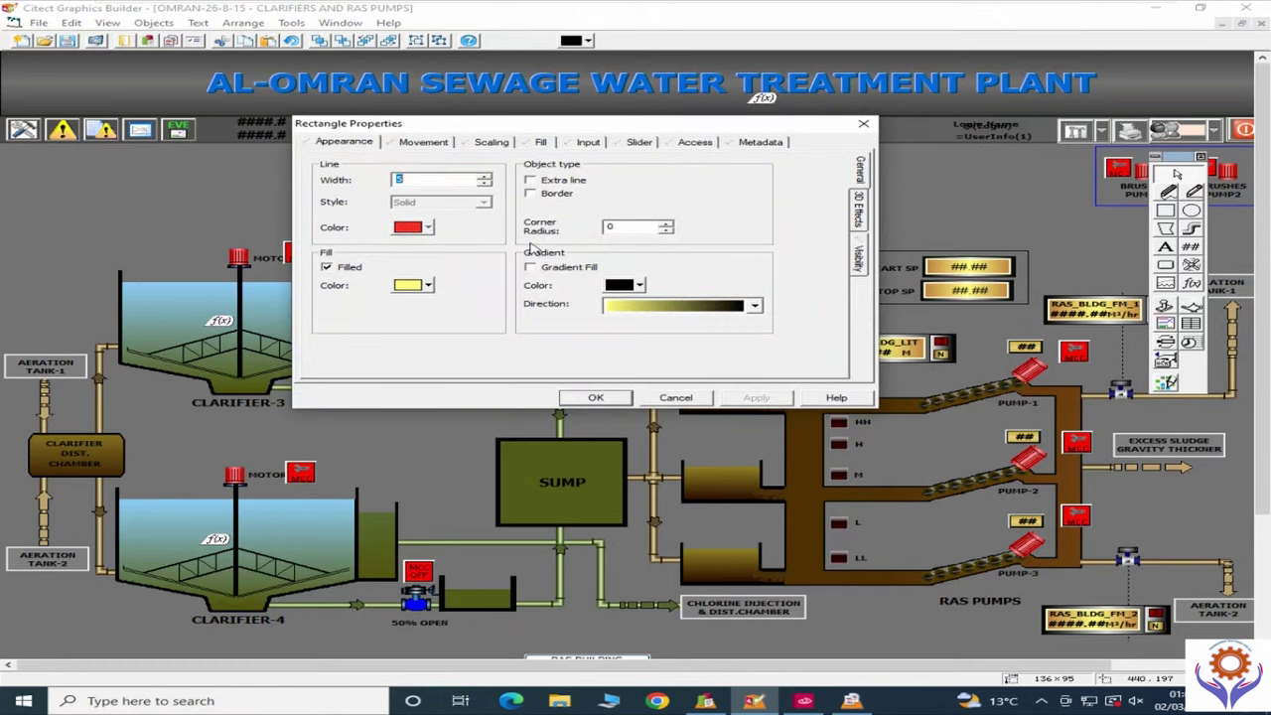
left_click(413, 147)
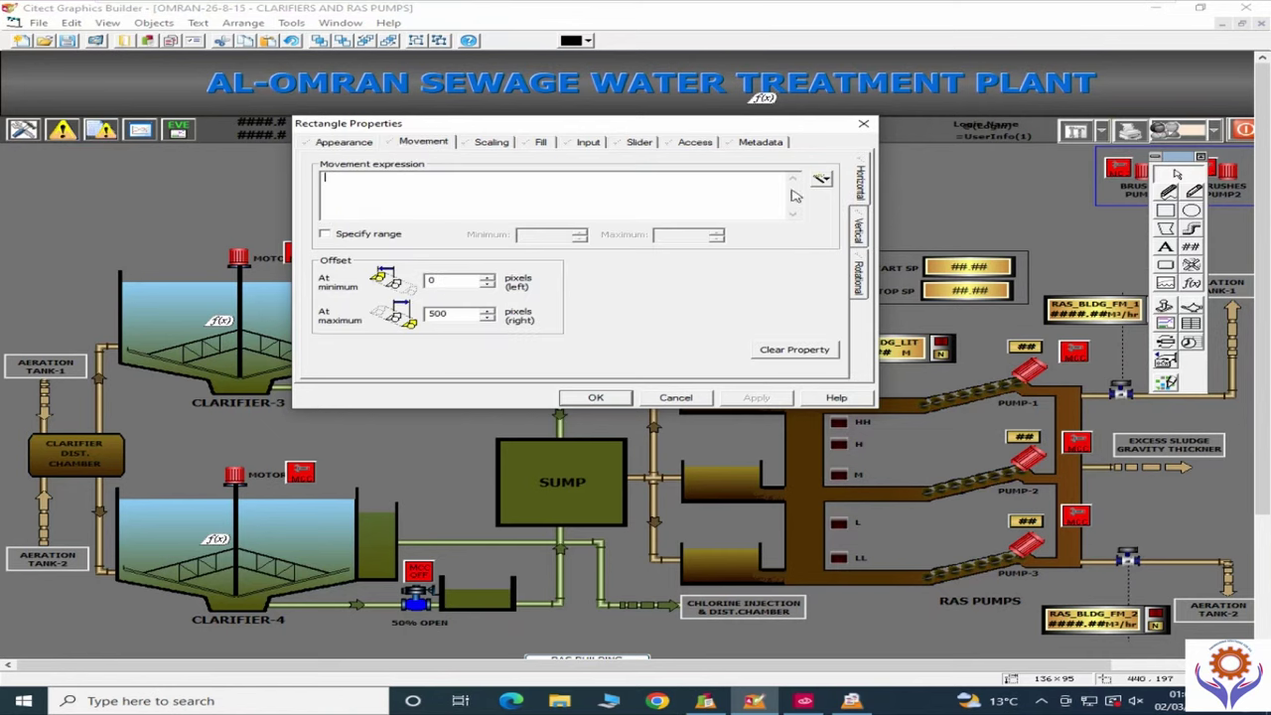
left_click(820, 179)
left_click(851, 194)
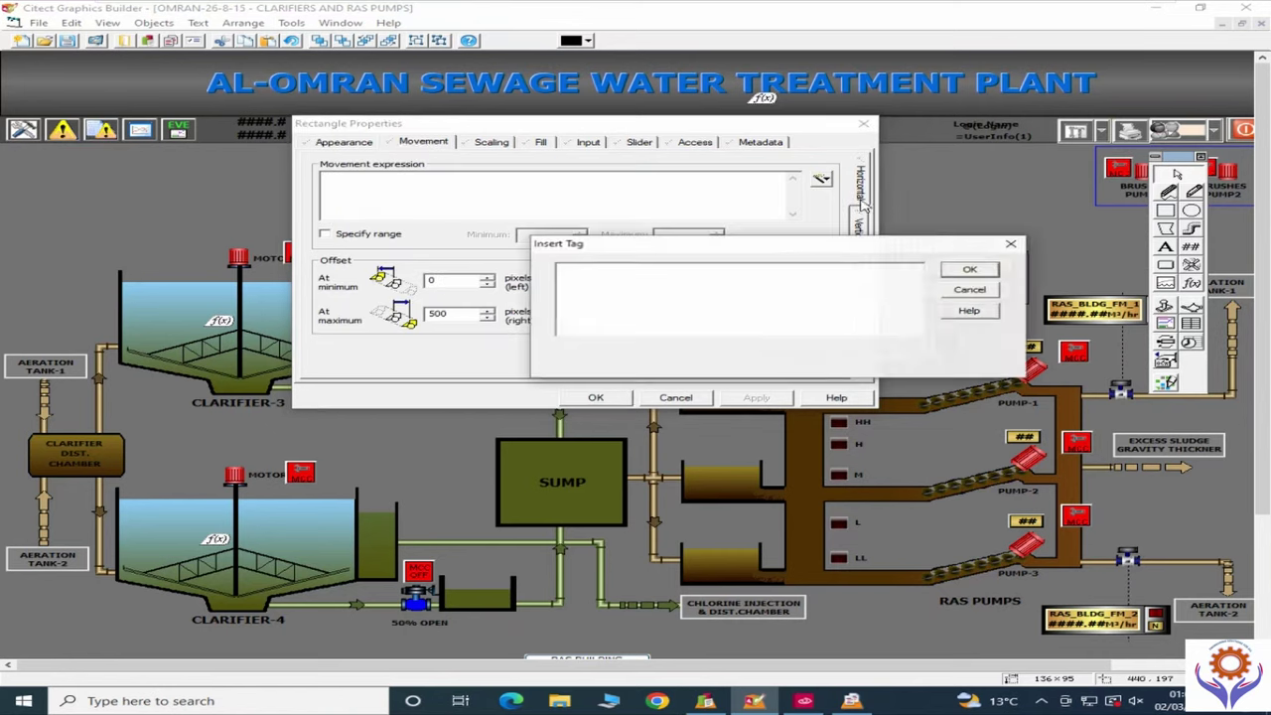
left_click(972, 273)
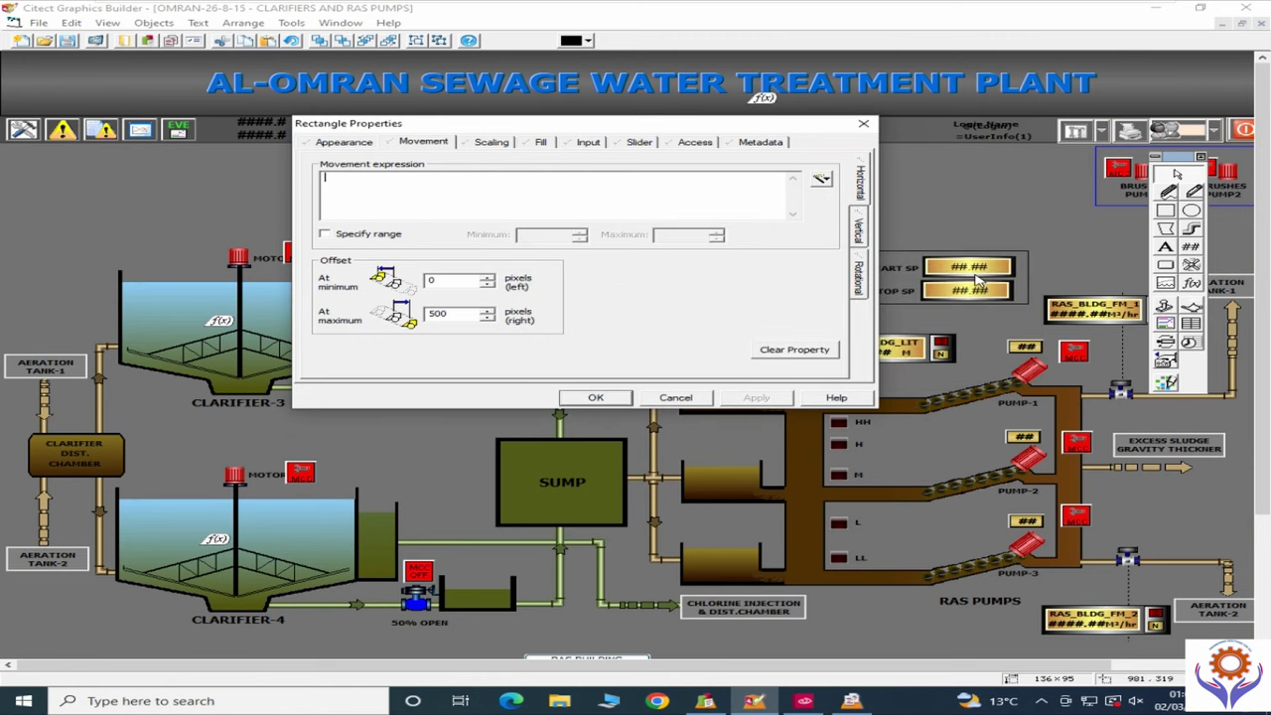
left_click(821, 178)
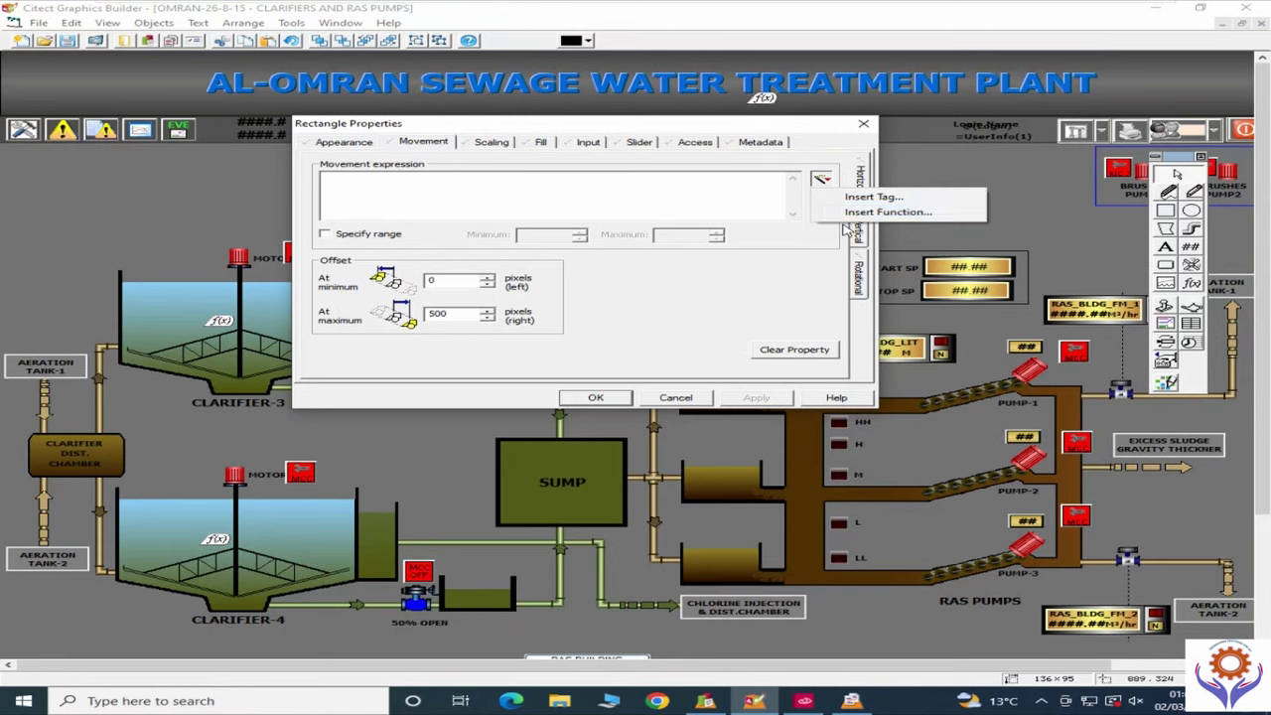
left_click(845, 226)
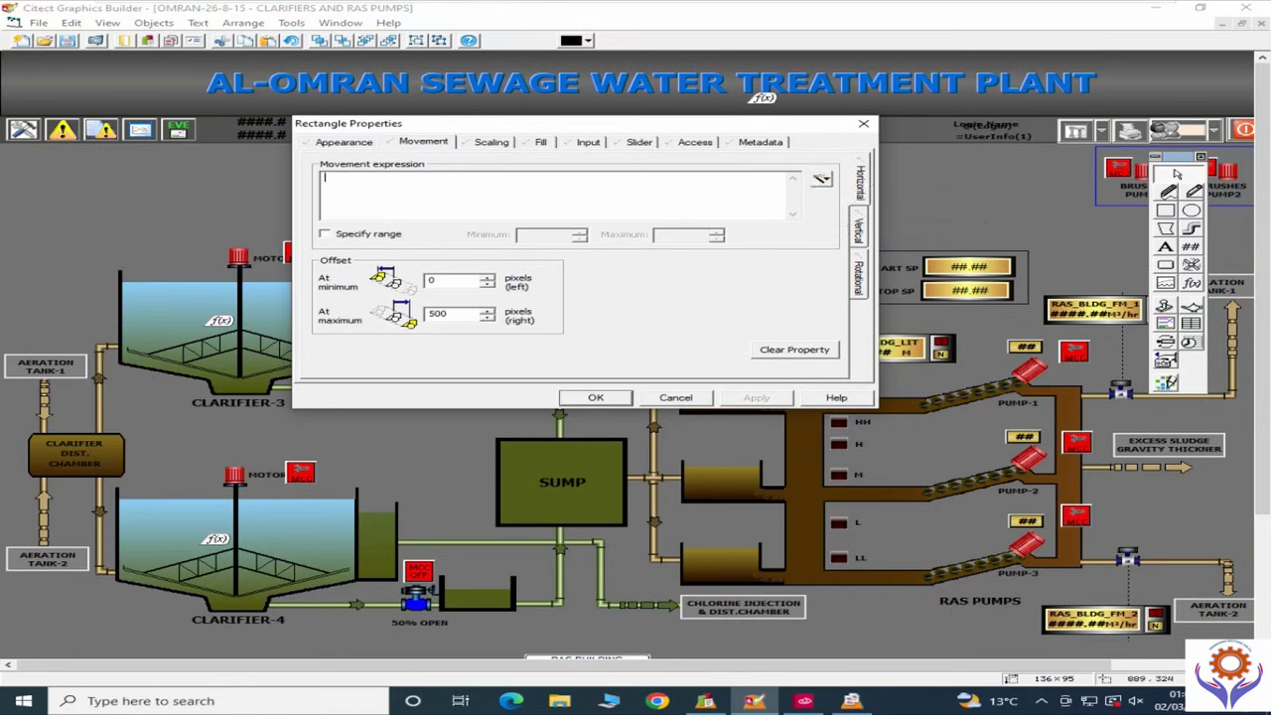
Step: Examine the rectangle's scaling and fill color properties, including tag insertion for the ON color condition, and close them without changes
left_click(489, 143)
left_click(538, 147)
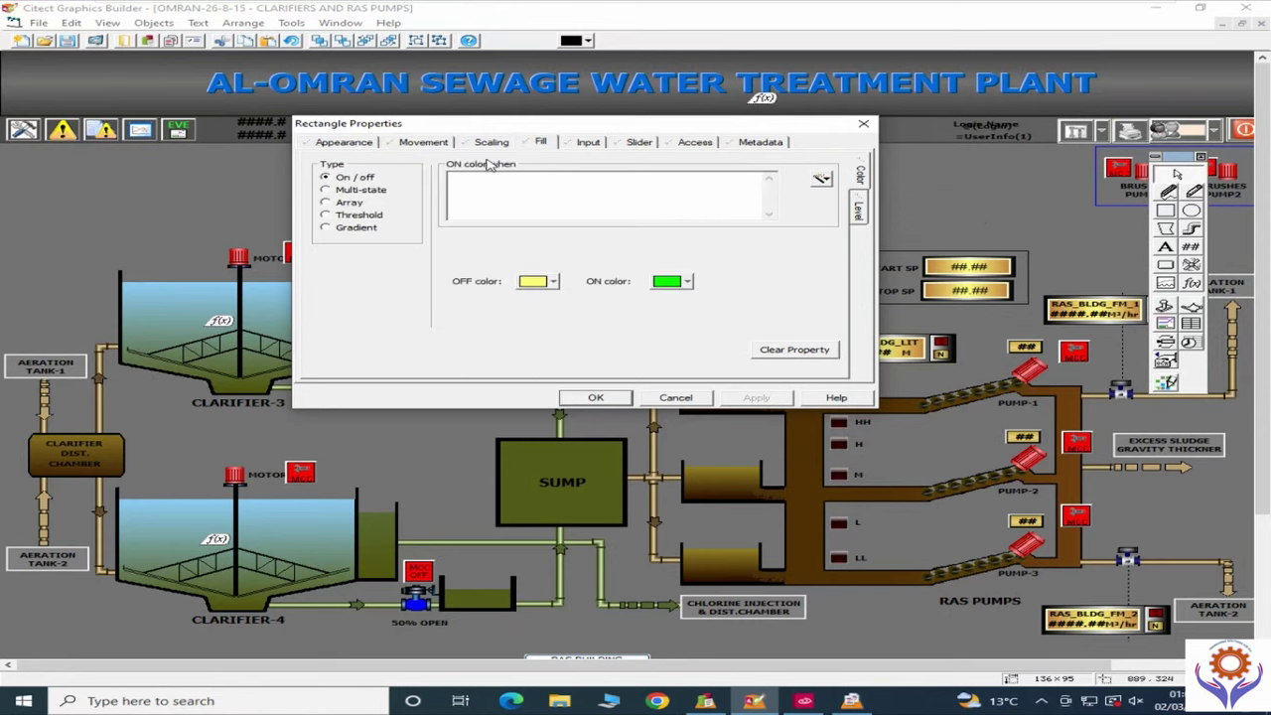
left_click(821, 178)
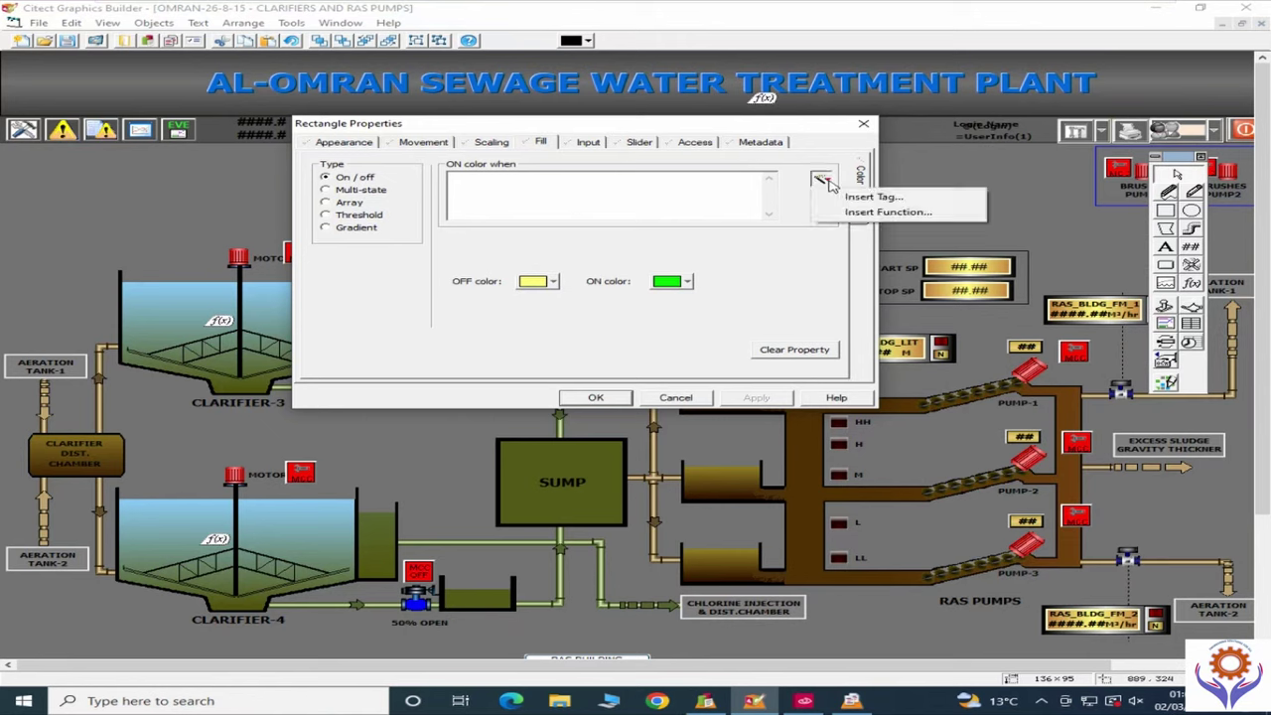
left_click(839, 197)
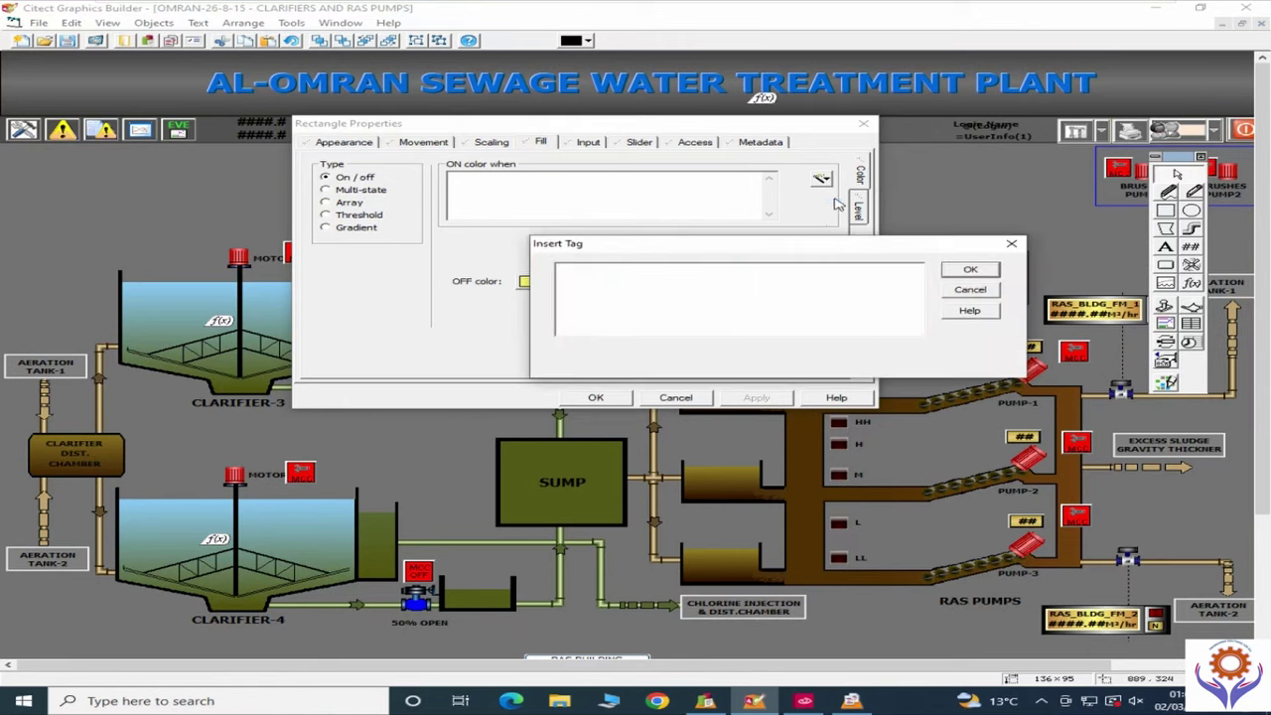
left_click(971, 291)
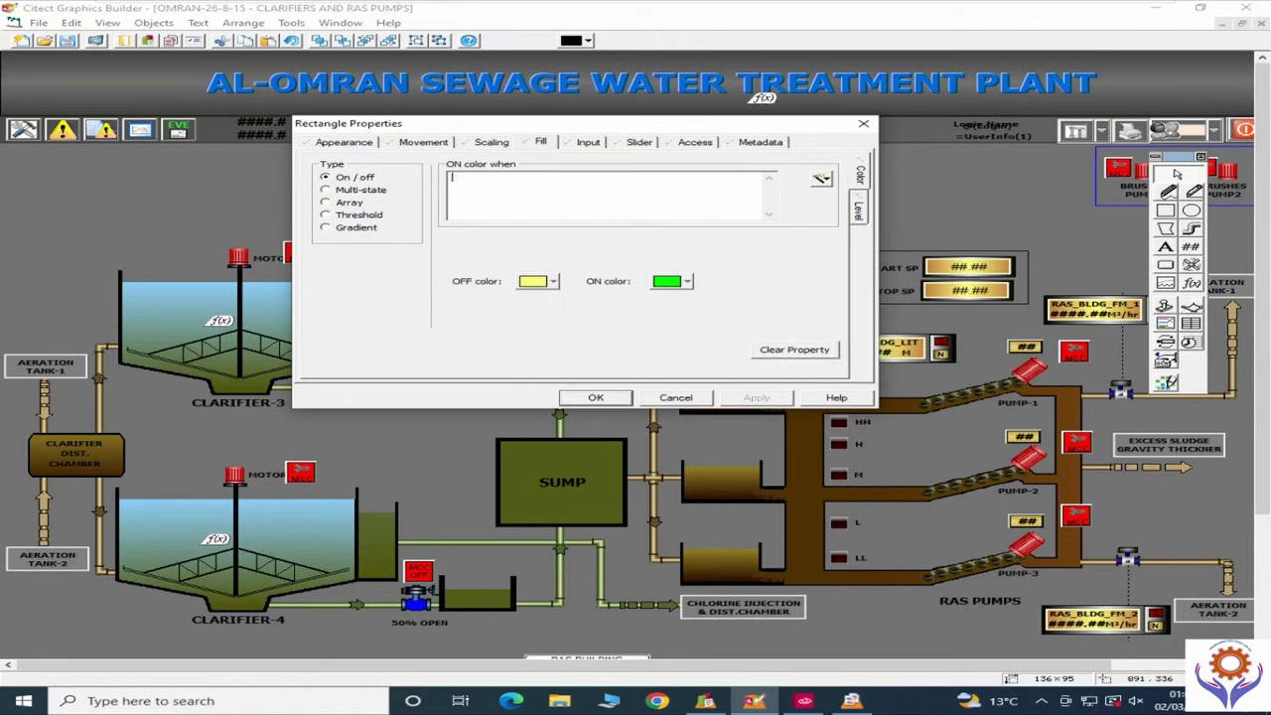
left_click(678, 400)
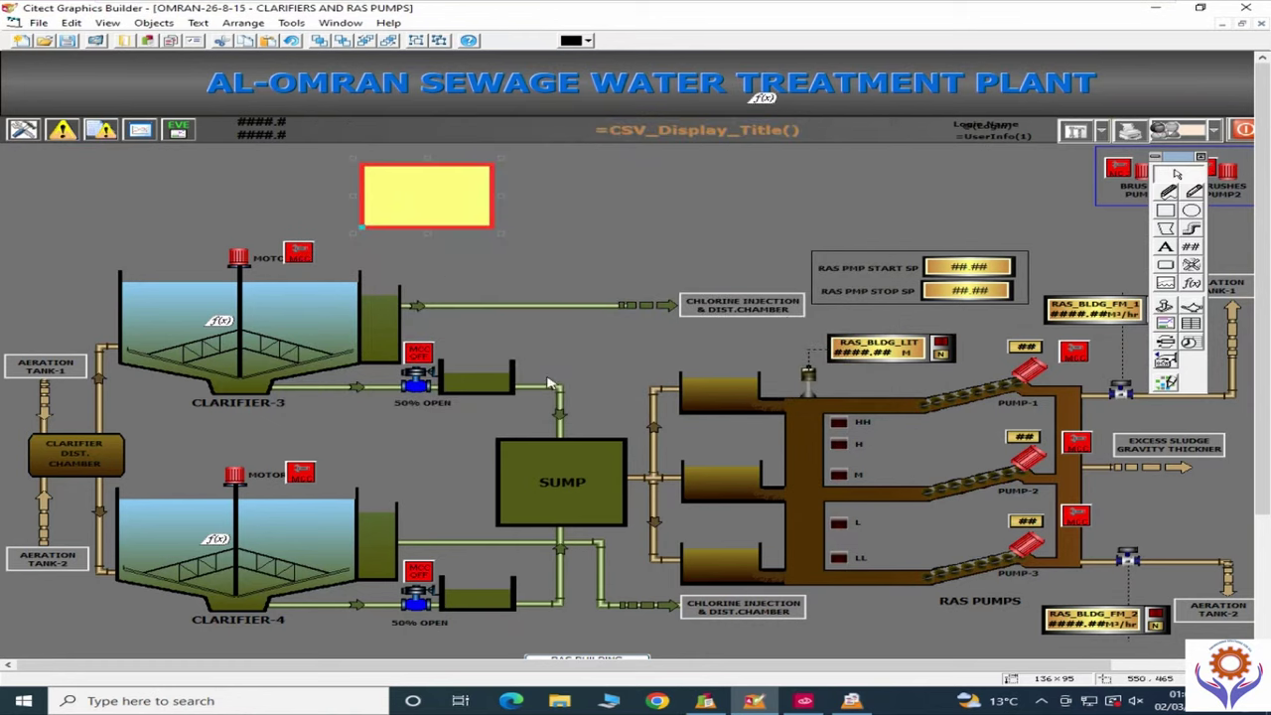
Step: Switch to Citect Project Editor and copy the tag name RAS_BLDG_AER1_ON from the project's variable tags
left_click(754, 701)
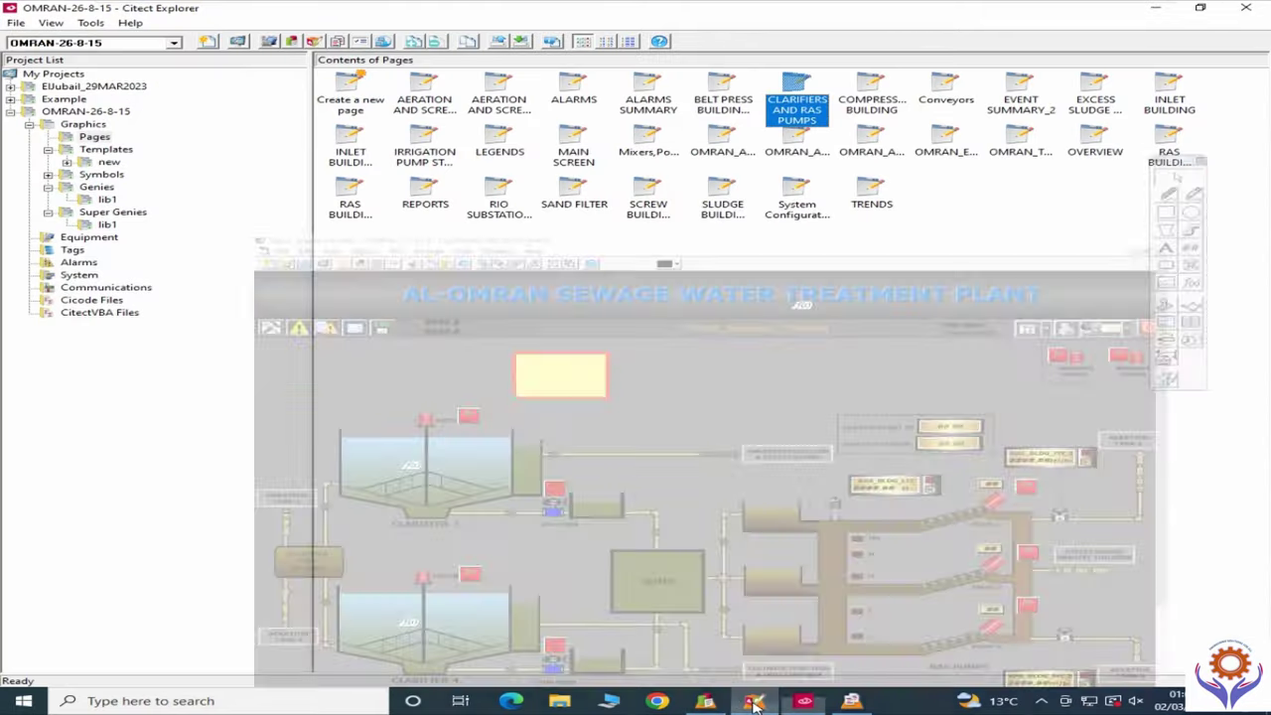
left_click(755, 701)
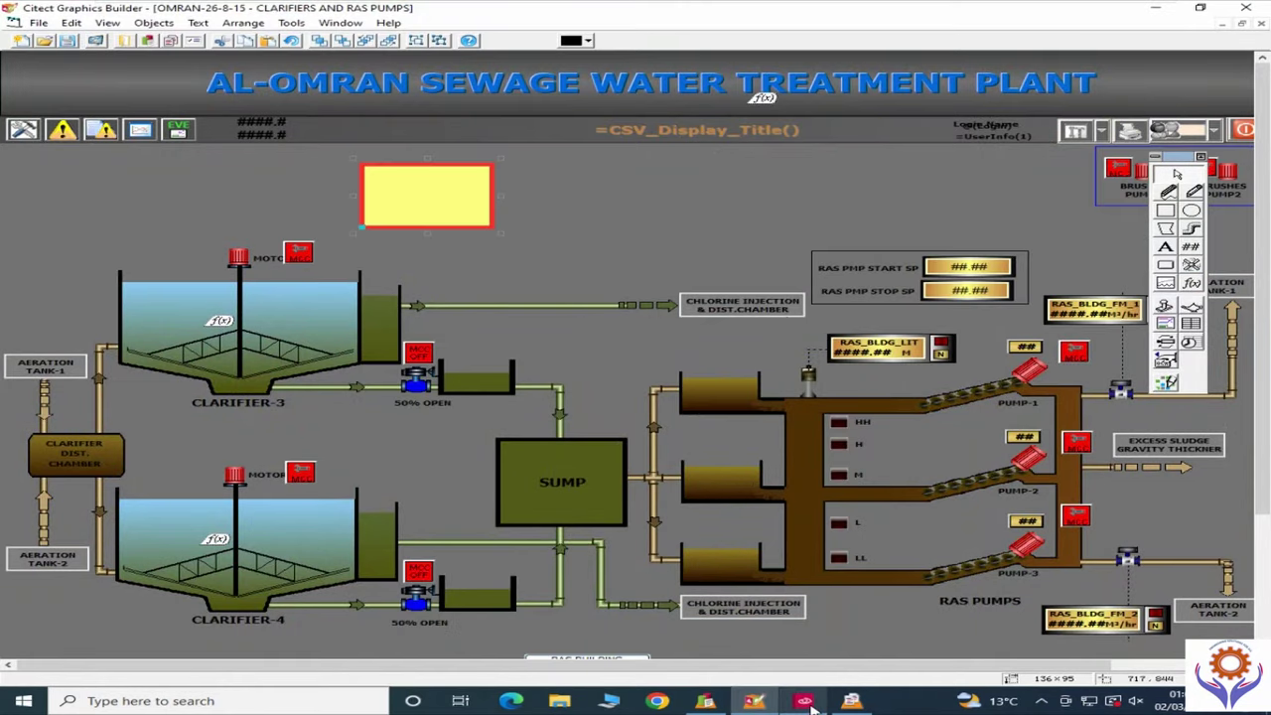
left_click(705, 701)
left_click(156, 23)
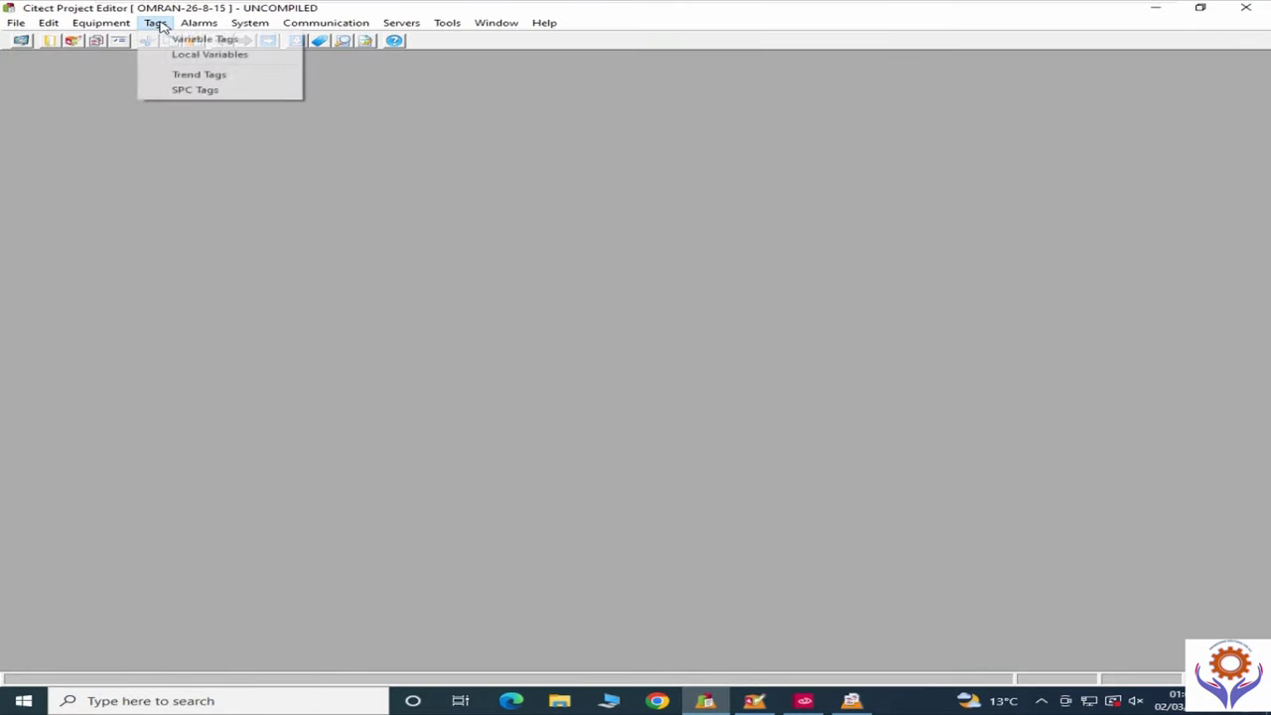
left_click(175, 40)
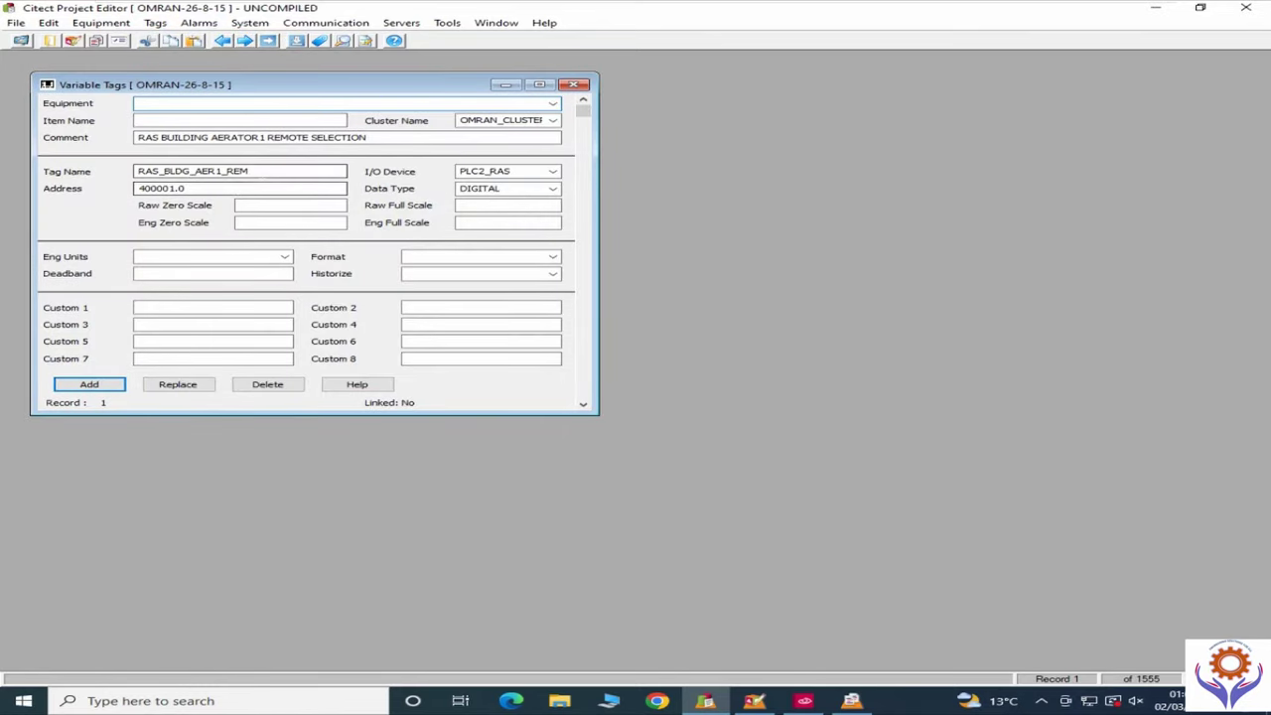
double_click(193, 171)
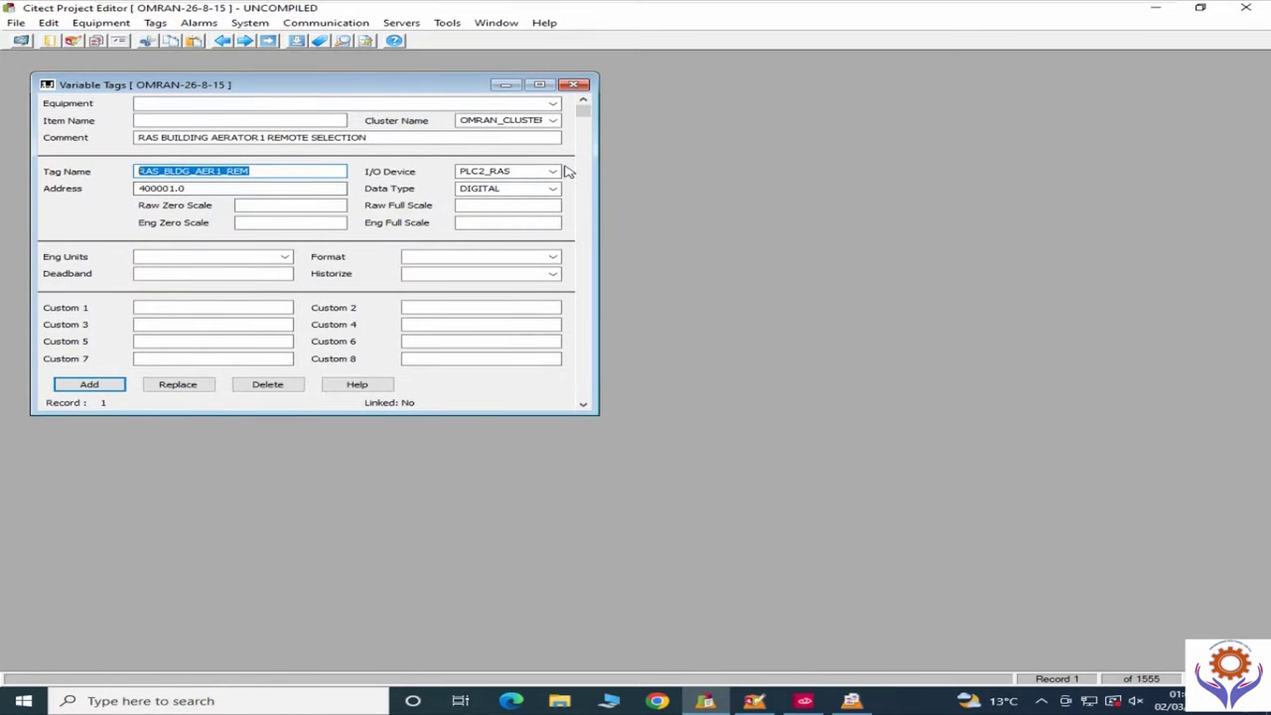
left_click(588, 147)
left_click(592, 149)
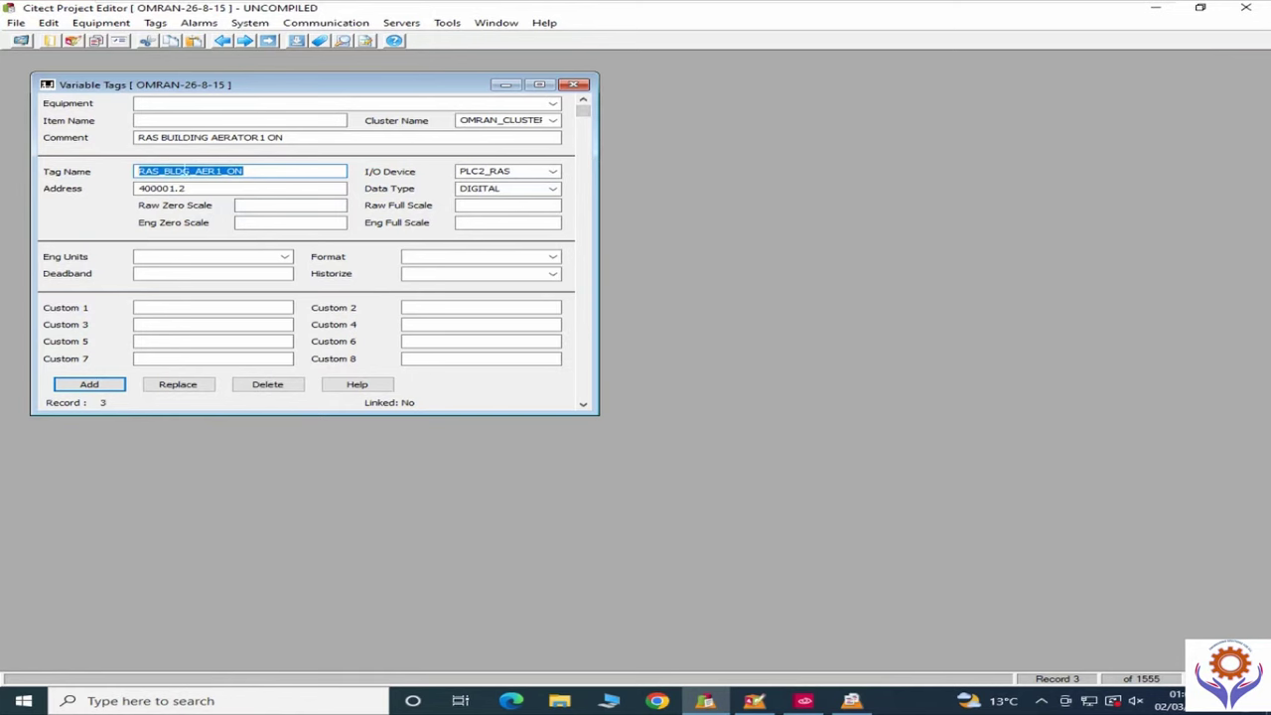
right_click(179, 171)
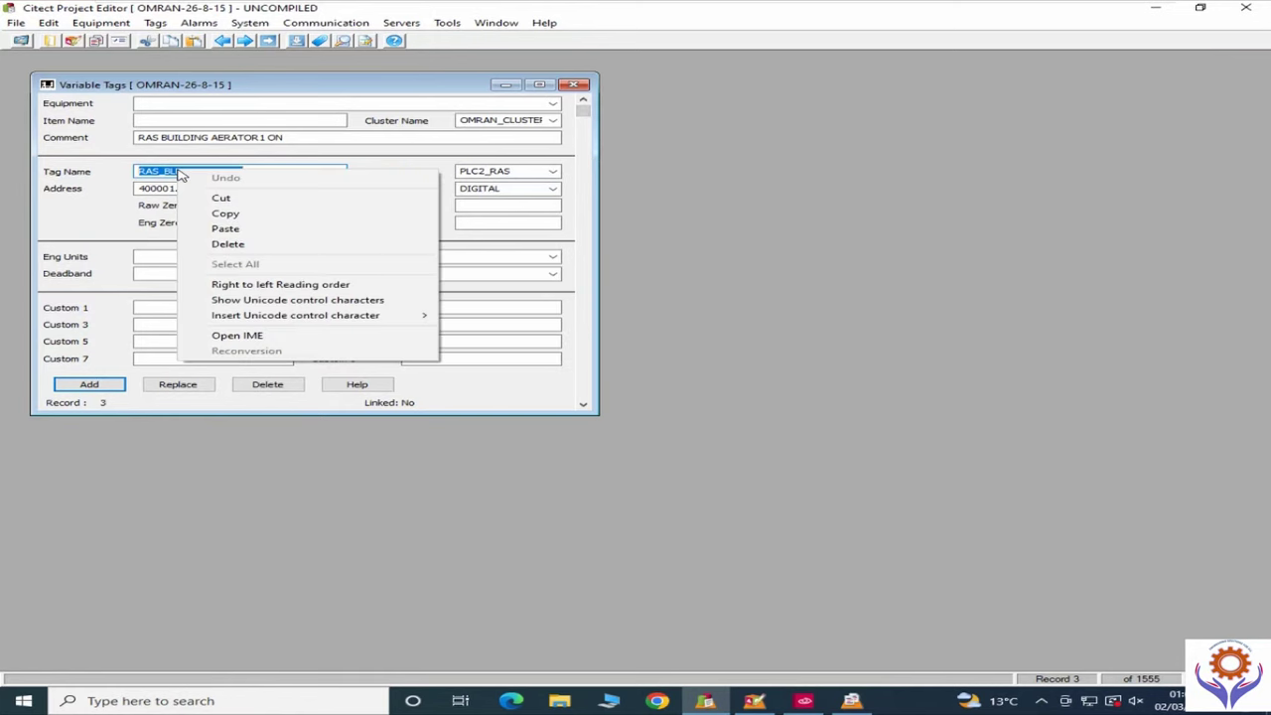
left_click(243, 214)
left_click(582, 84)
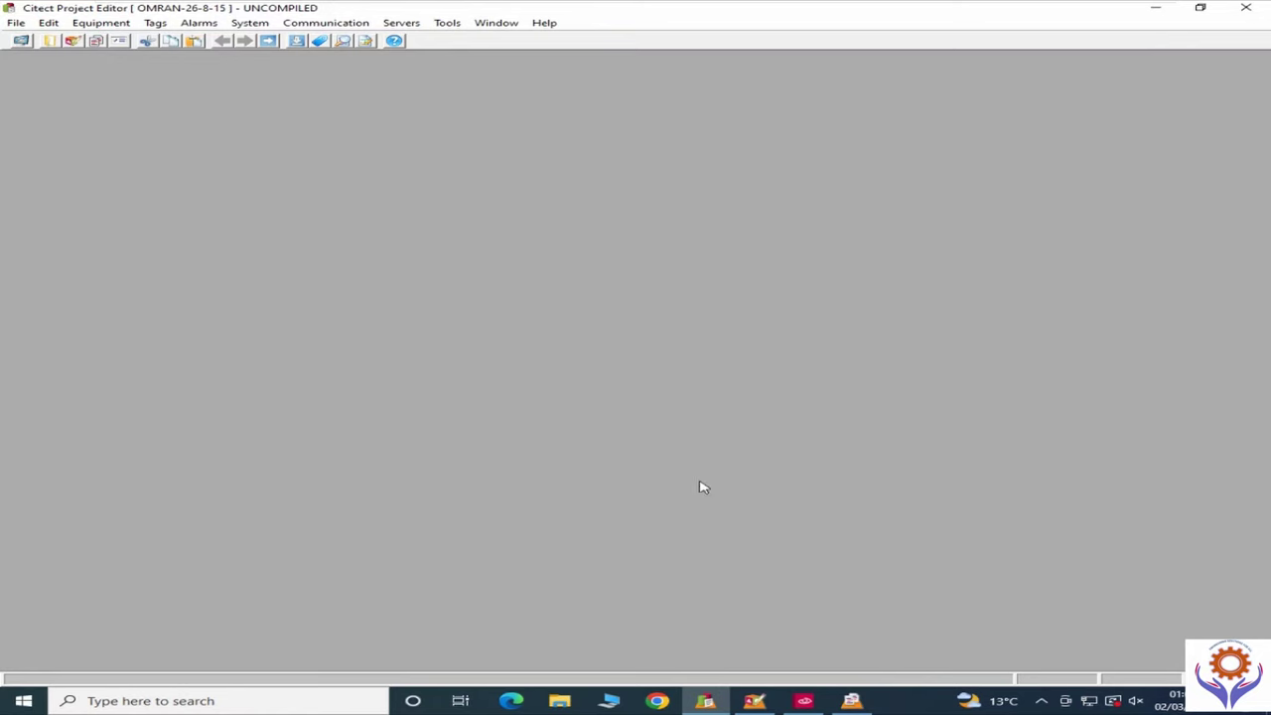
Step: Return to Graphics Builder and set the yellow rectangle's ON color condition to RAS_BLDG_AER1_ON, with light red as the OFF color
left_click(806, 703)
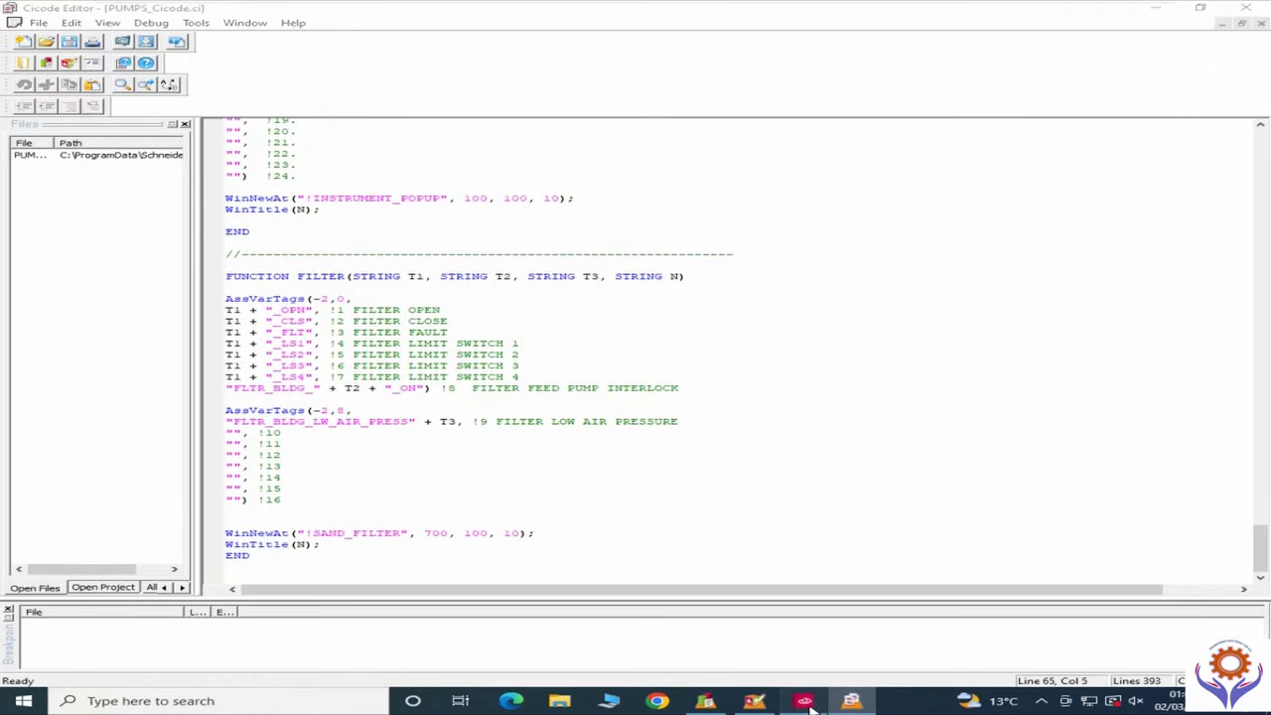
left_click(809, 703)
left_click(755, 701)
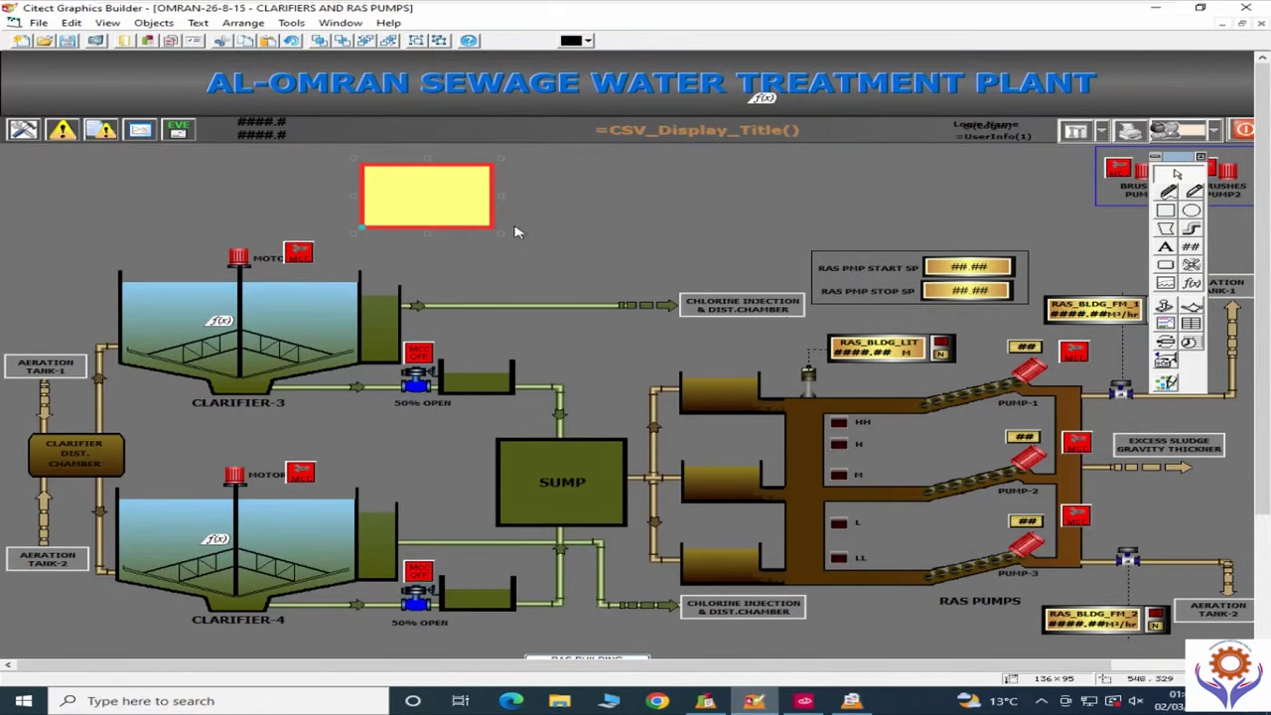
double_click(448, 191)
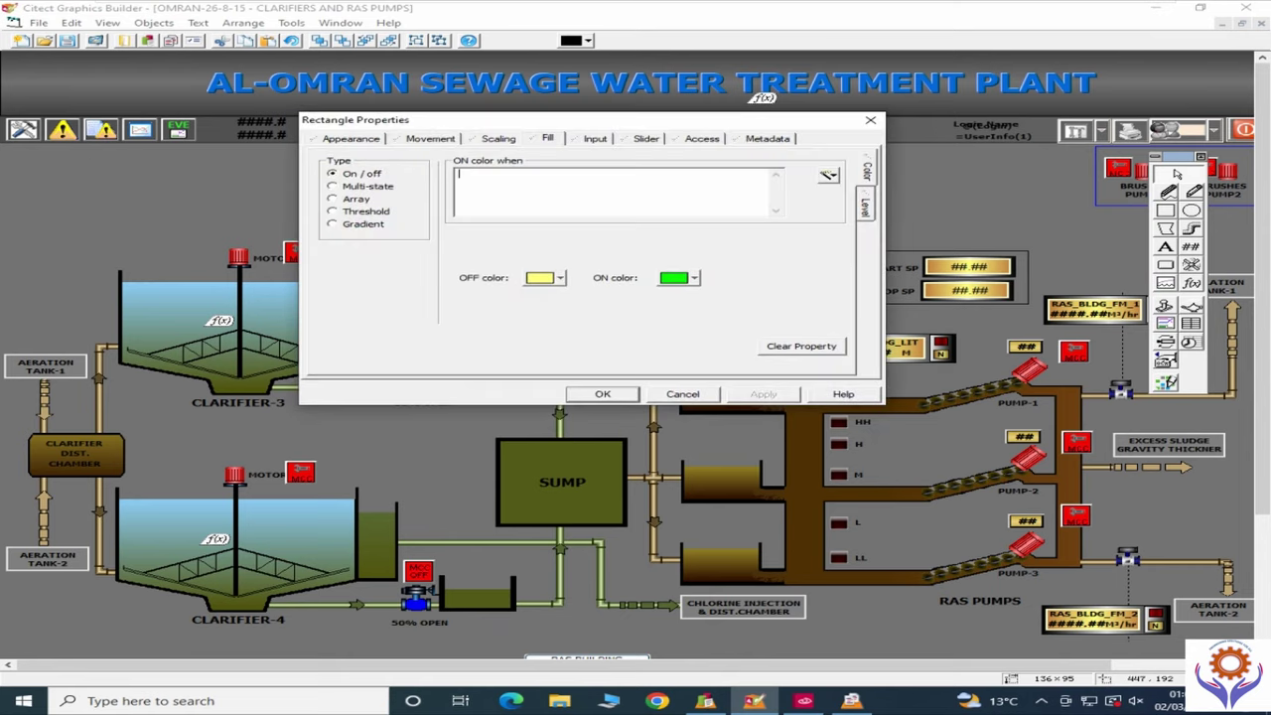
key("ctrl+v")
left_click(562, 278)
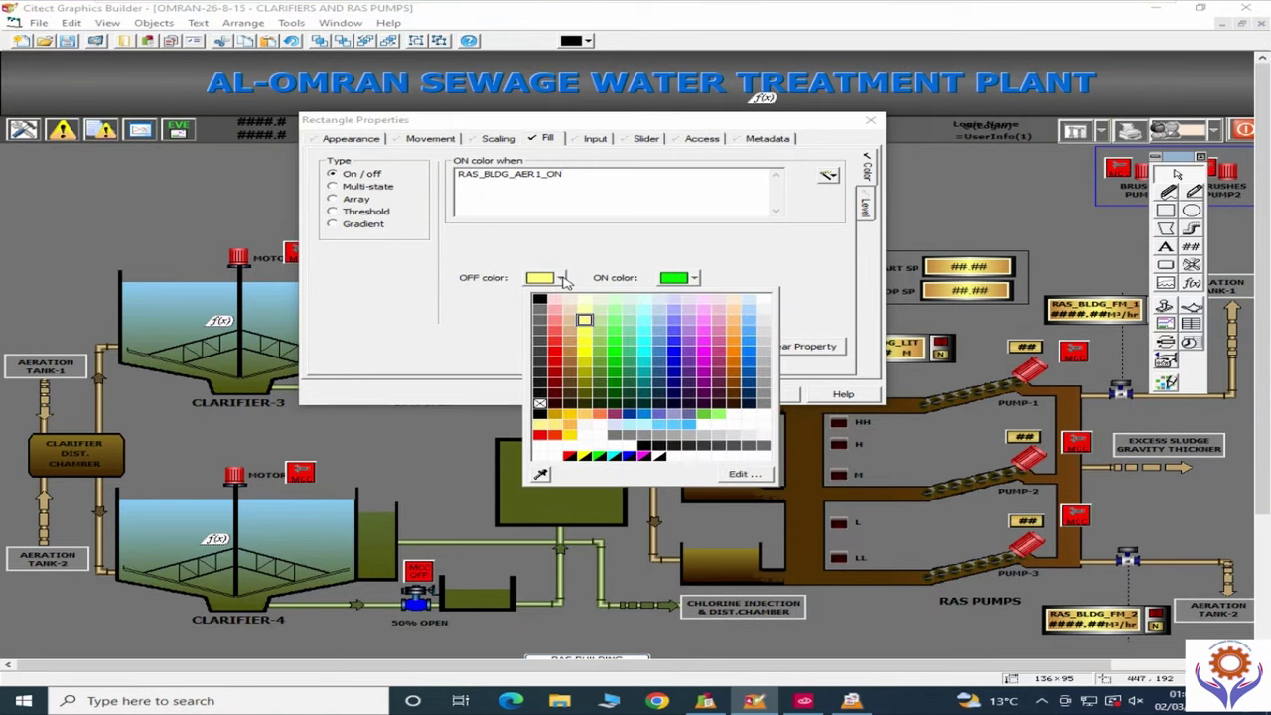
left_click(553, 330)
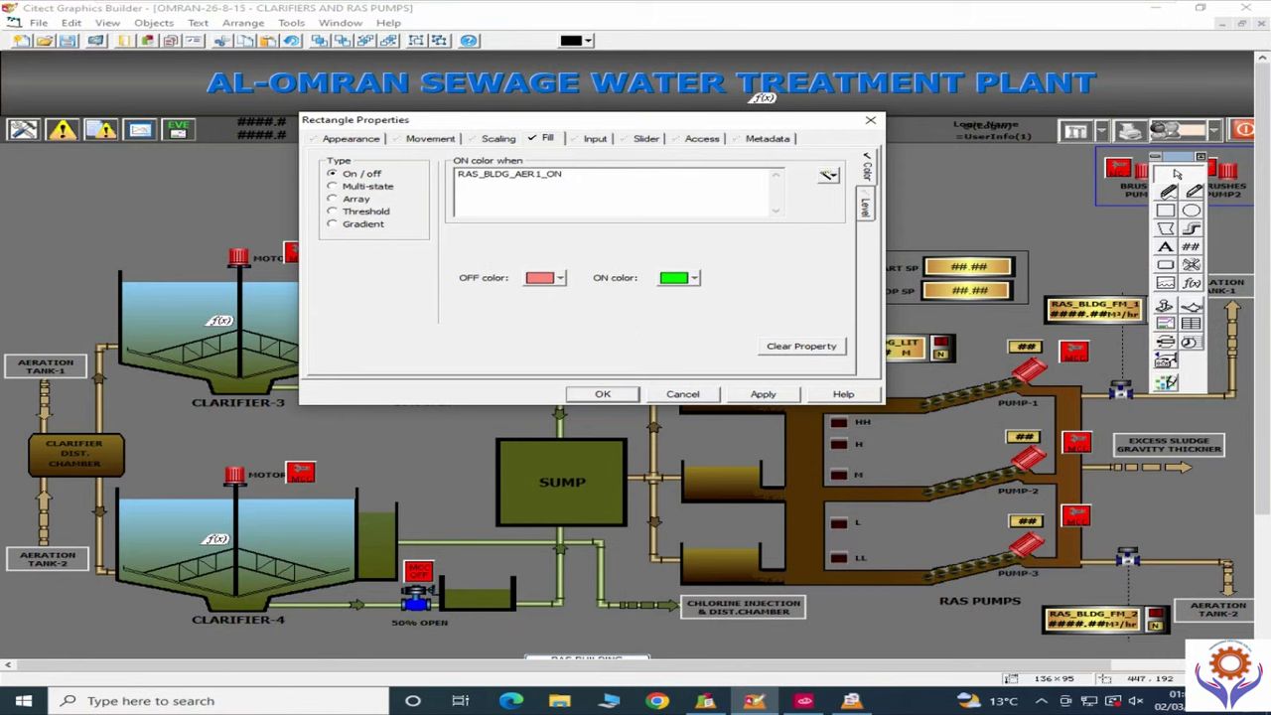
Step: Enable the rectangle's Up touch action and review its slider and movement settings, discarding the property changes
left_click(591, 140)
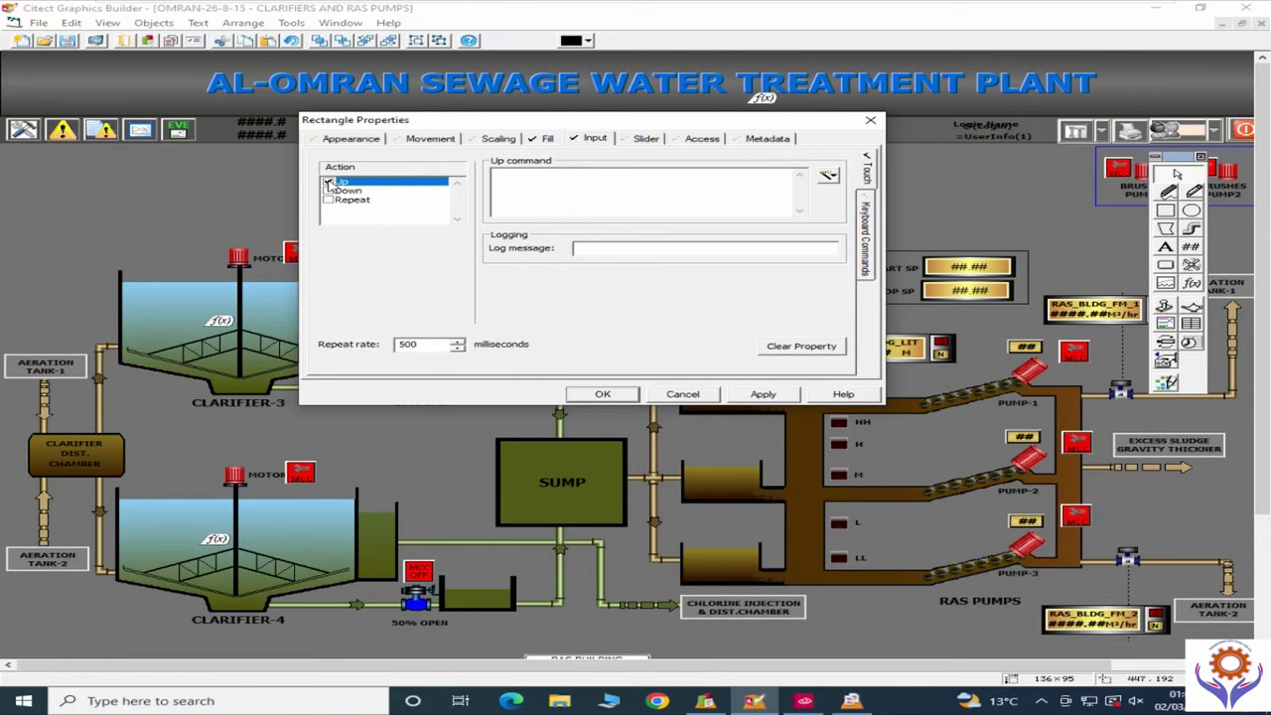
left_click(329, 182)
left_click(645, 140)
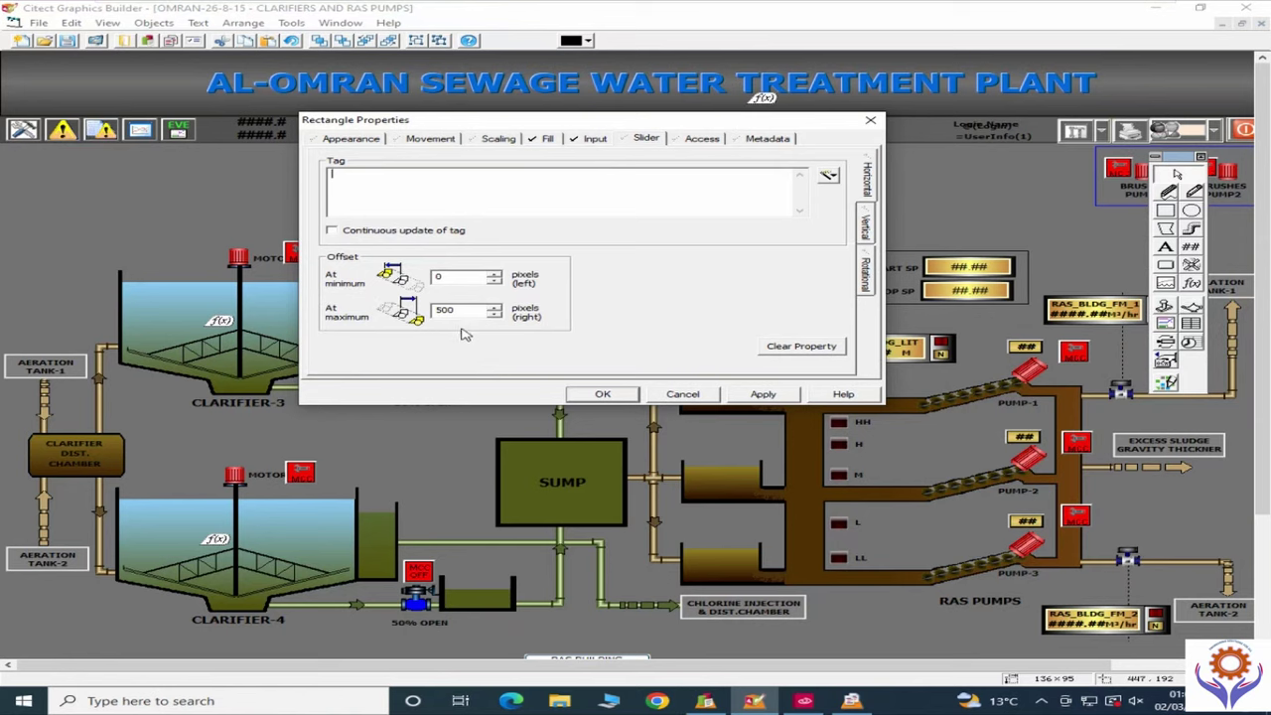
left_click(432, 141)
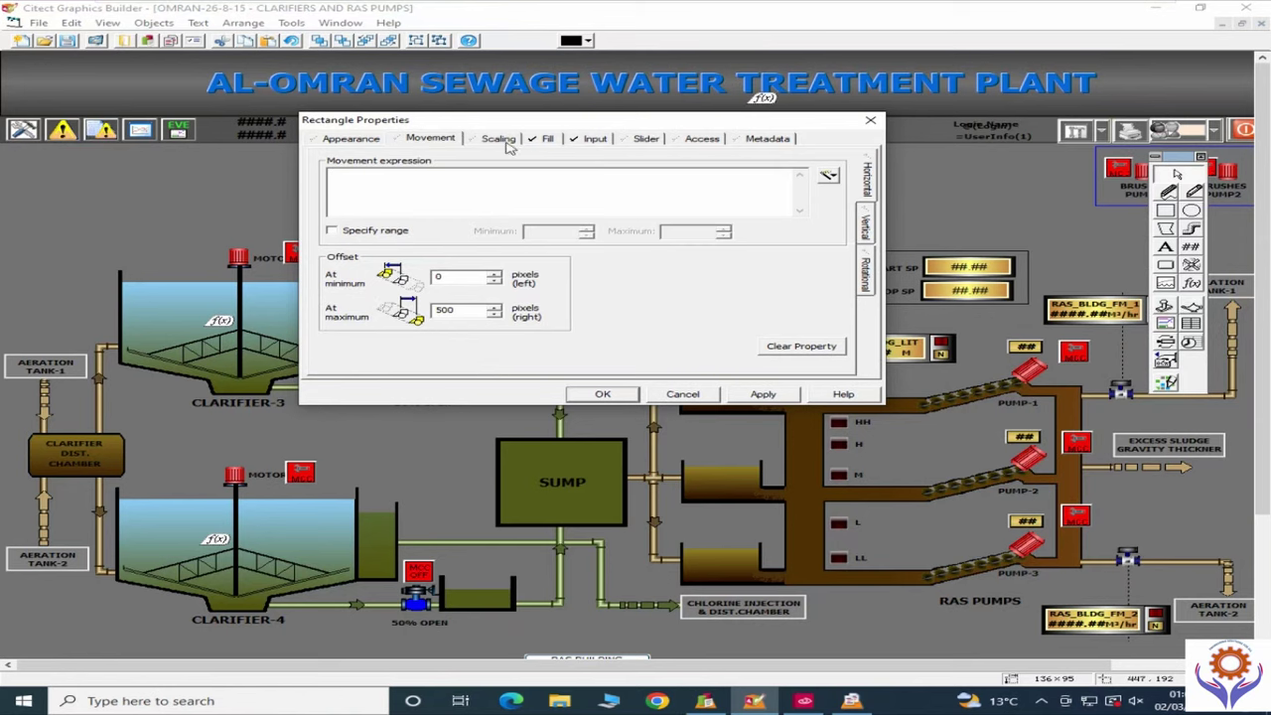
left_click(655, 145)
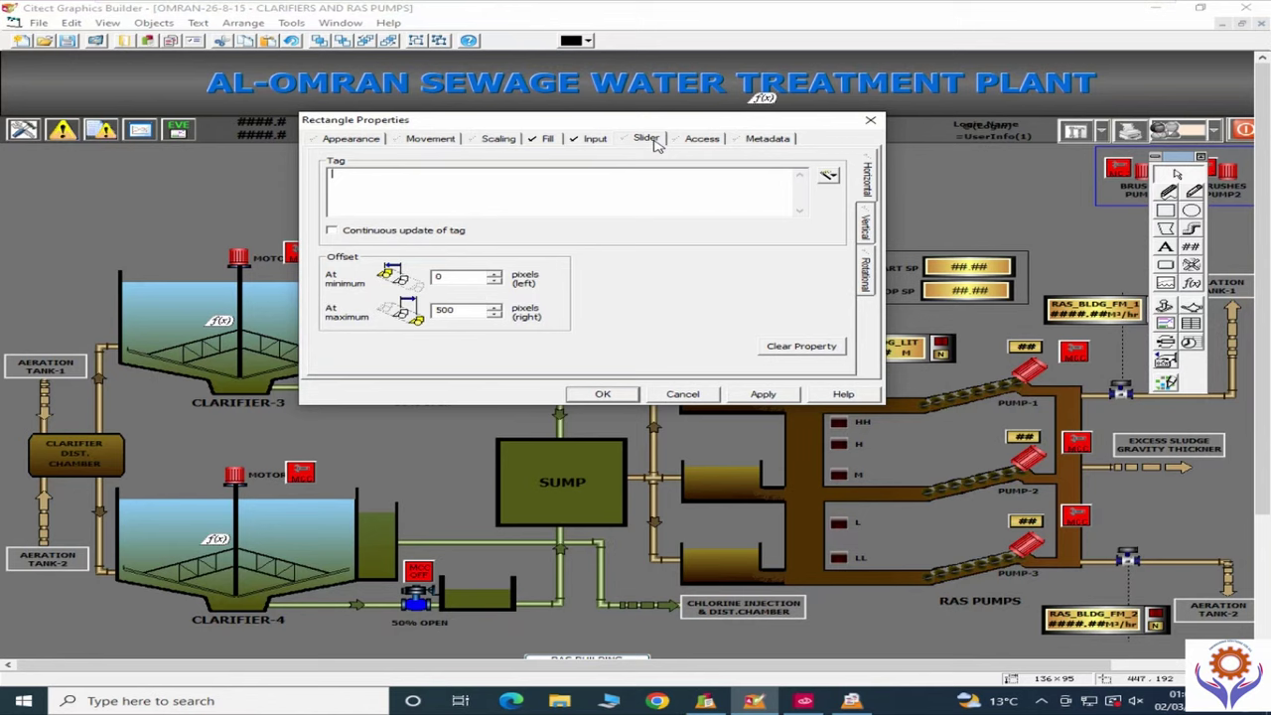
left_click(497, 144)
left_click(437, 144)
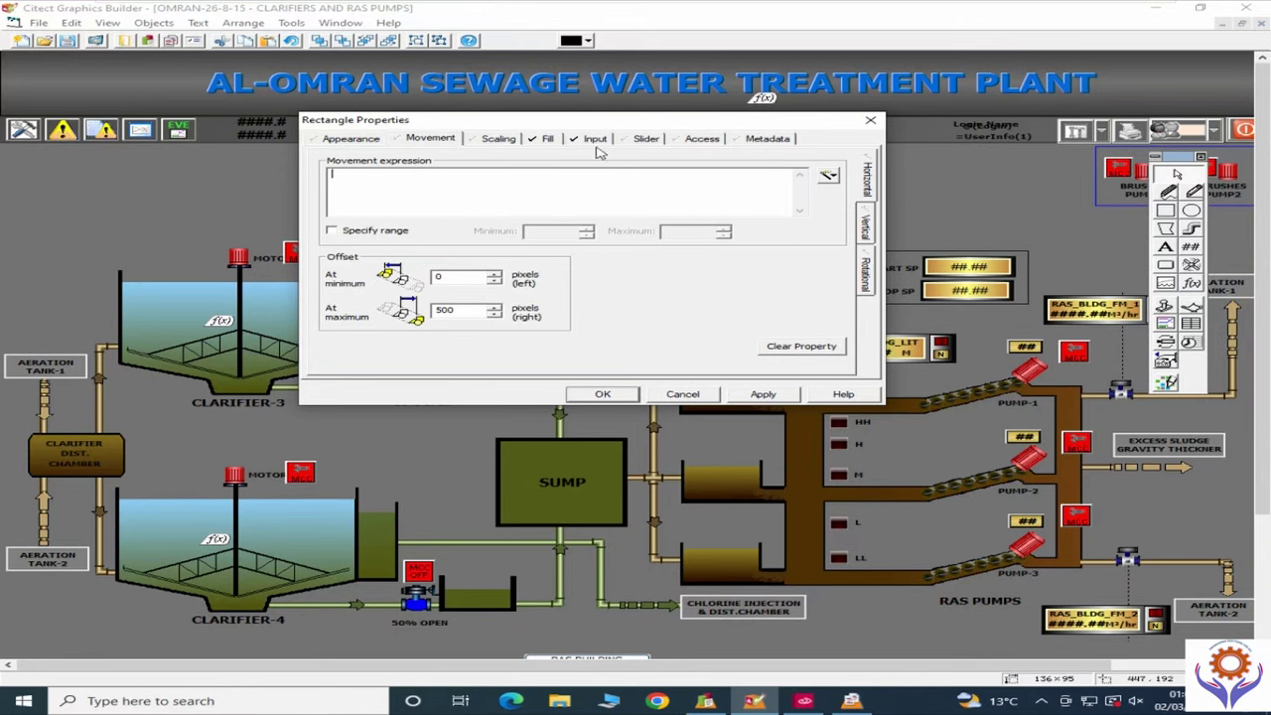
left_click(676, 395)
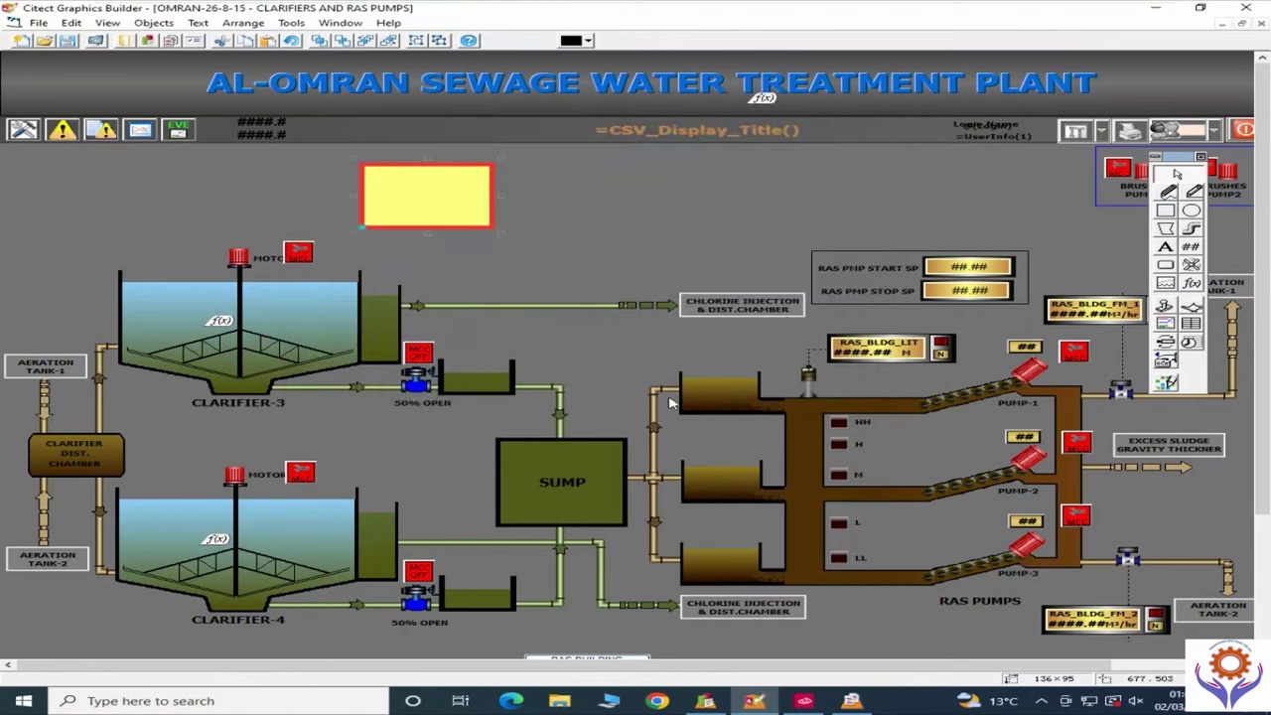
Step: Try restricting the yellow rectangle's access to privilege level 5 and discard the property changes
double_click(448, 205)
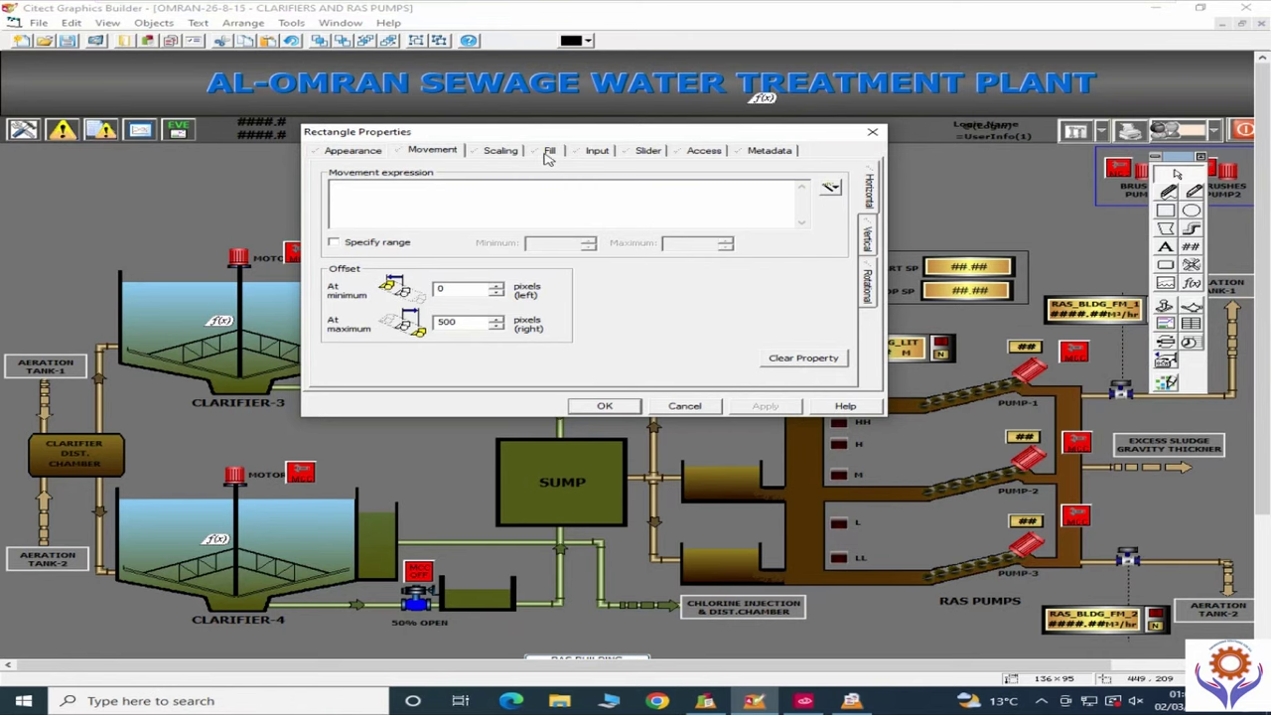
left_click(706, 152)
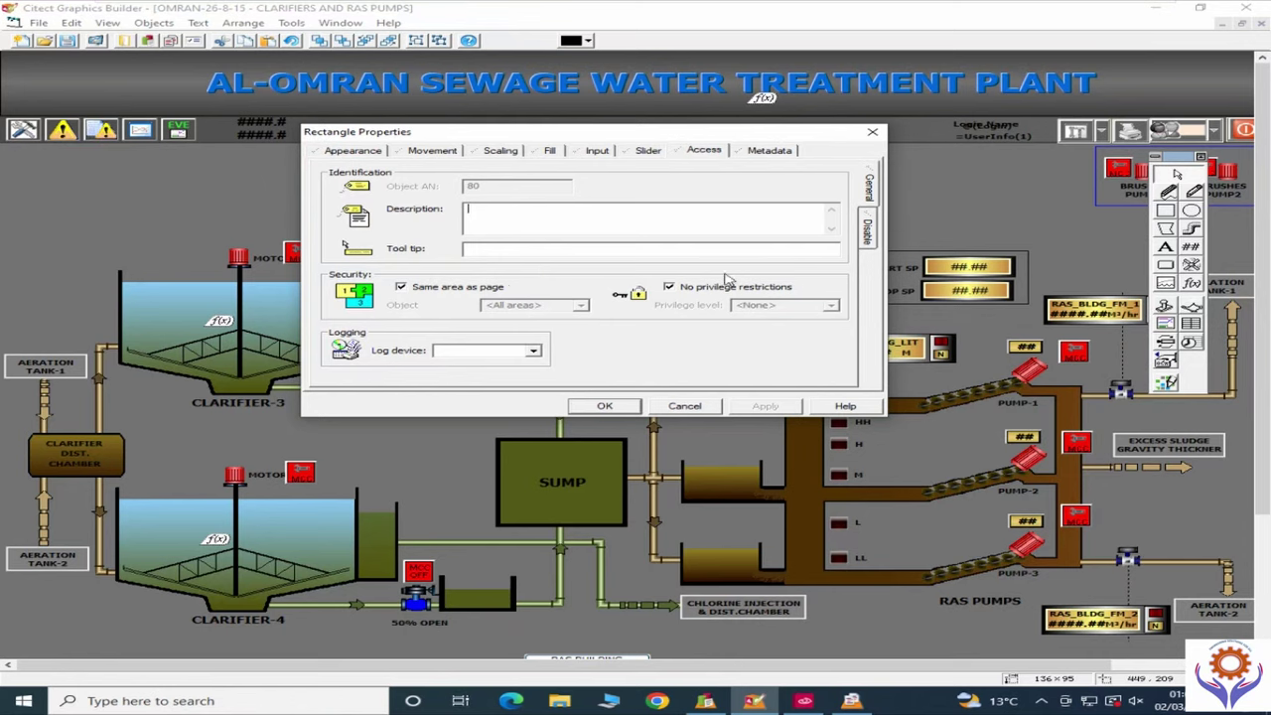
left_click(671, 288)
left_click(832, 306)
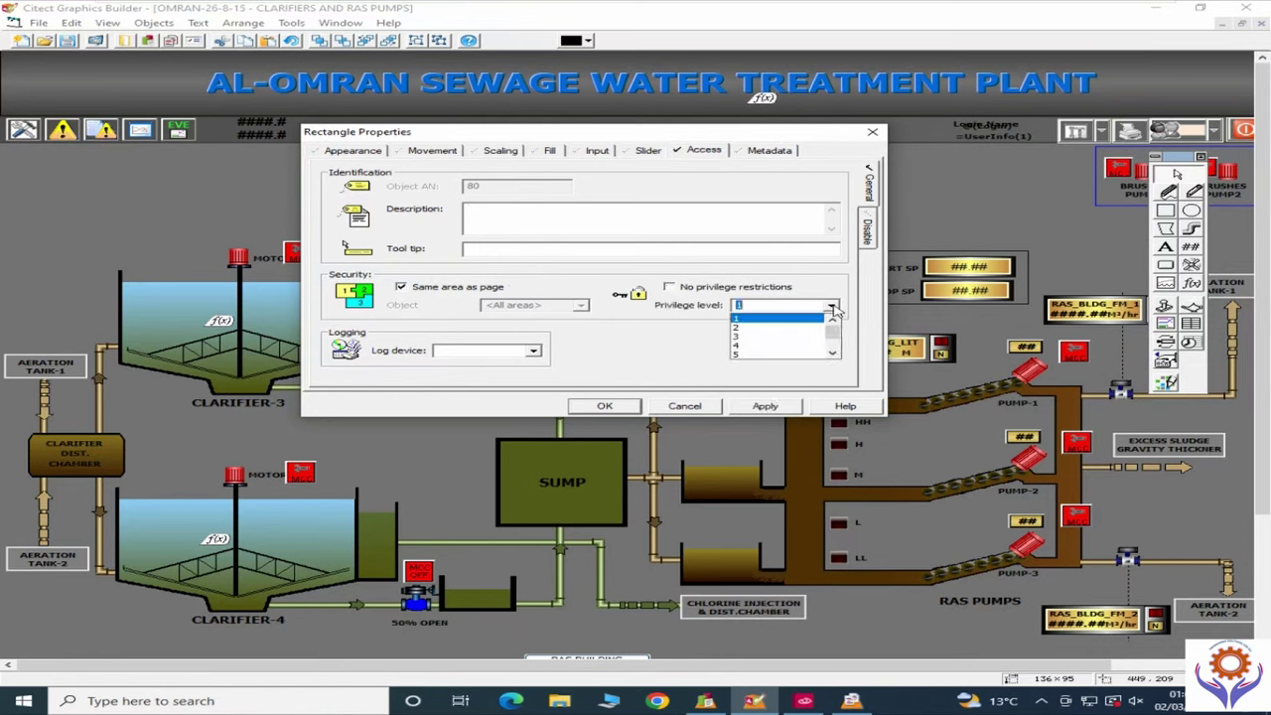
left_click(832, 355)
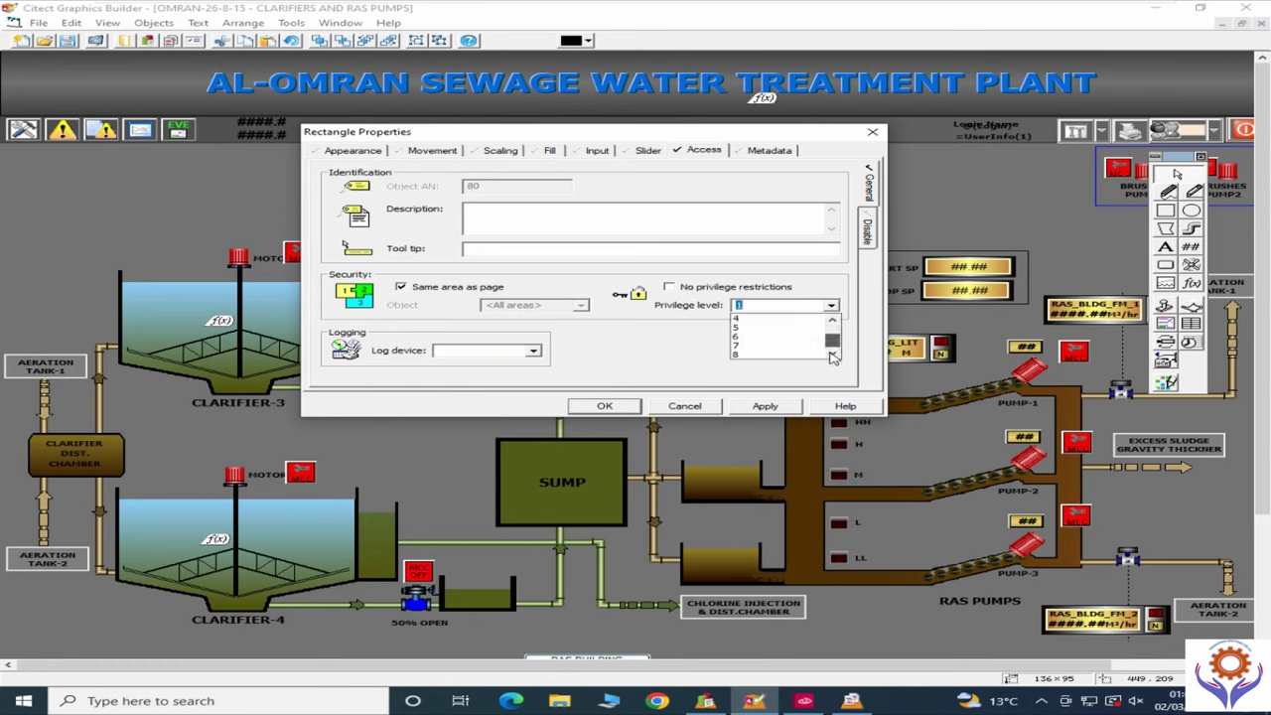
left_click(763, 331)
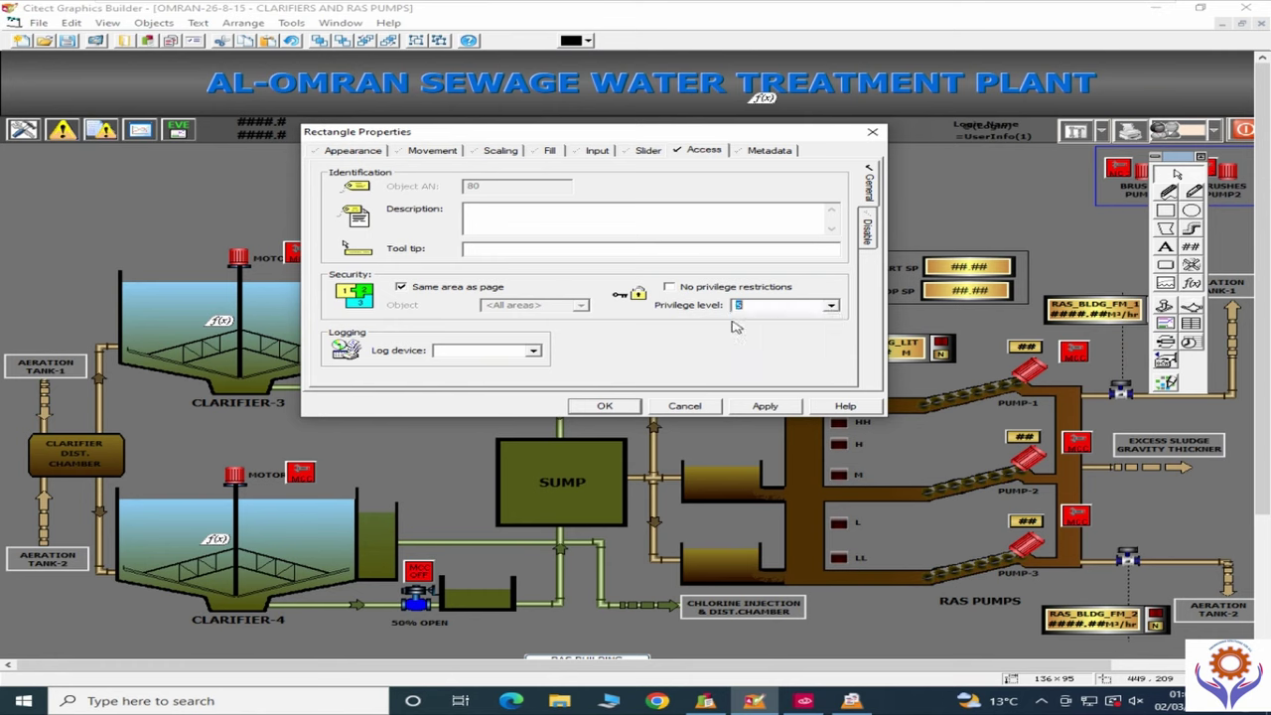
left_click(681, 407)
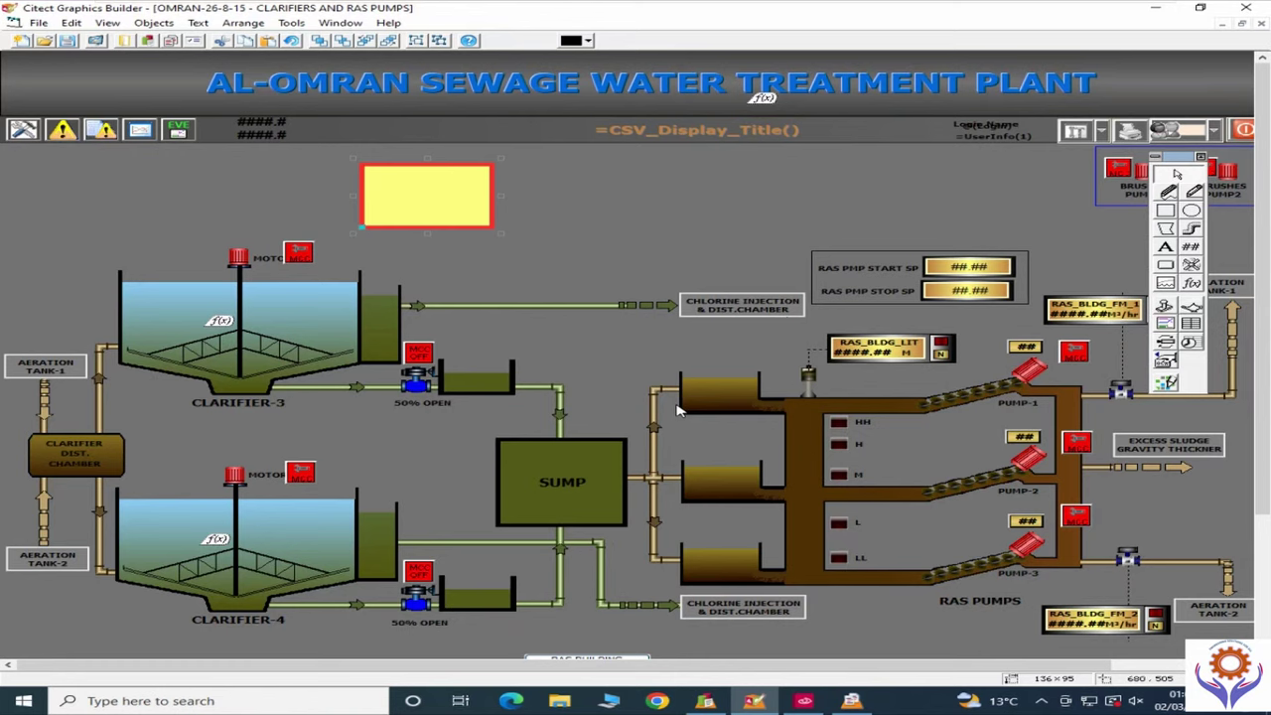
Step: Check the yellow rectangle's metadata properties without making changes and delete the rectangle from the page
double_click(396, 209)
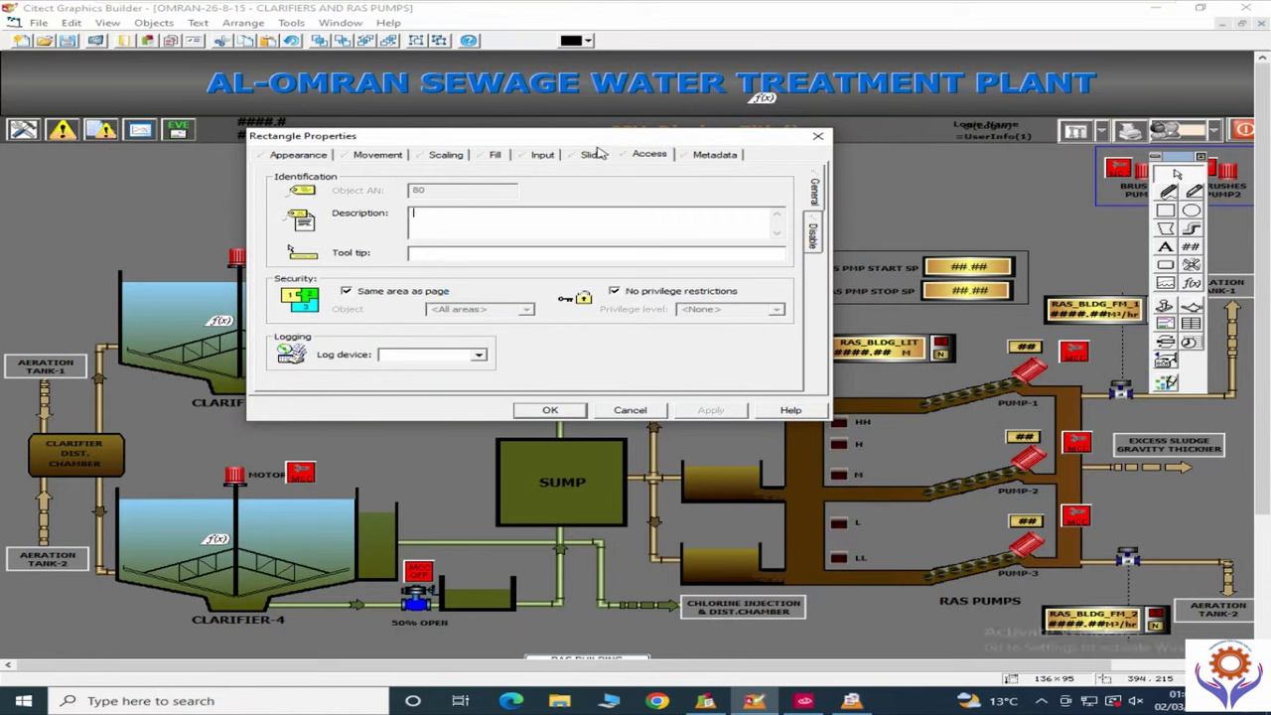
left_click(701, 155)
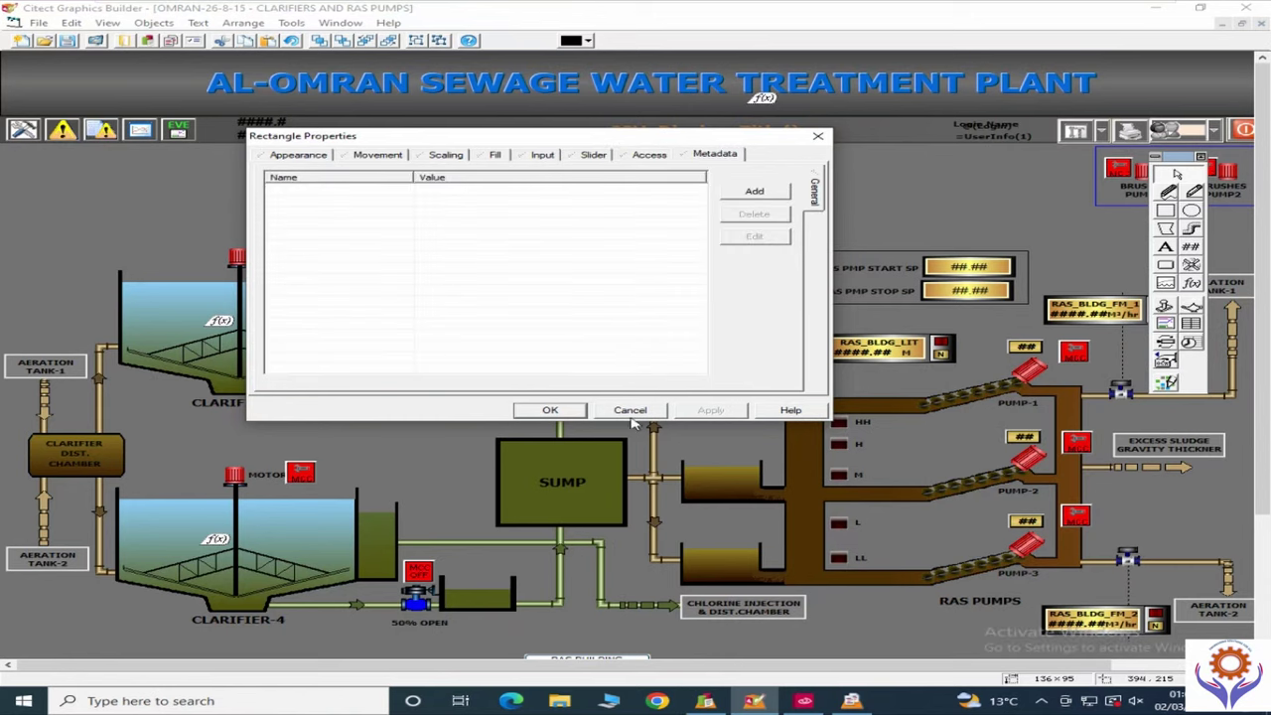
left_click(630, 413)
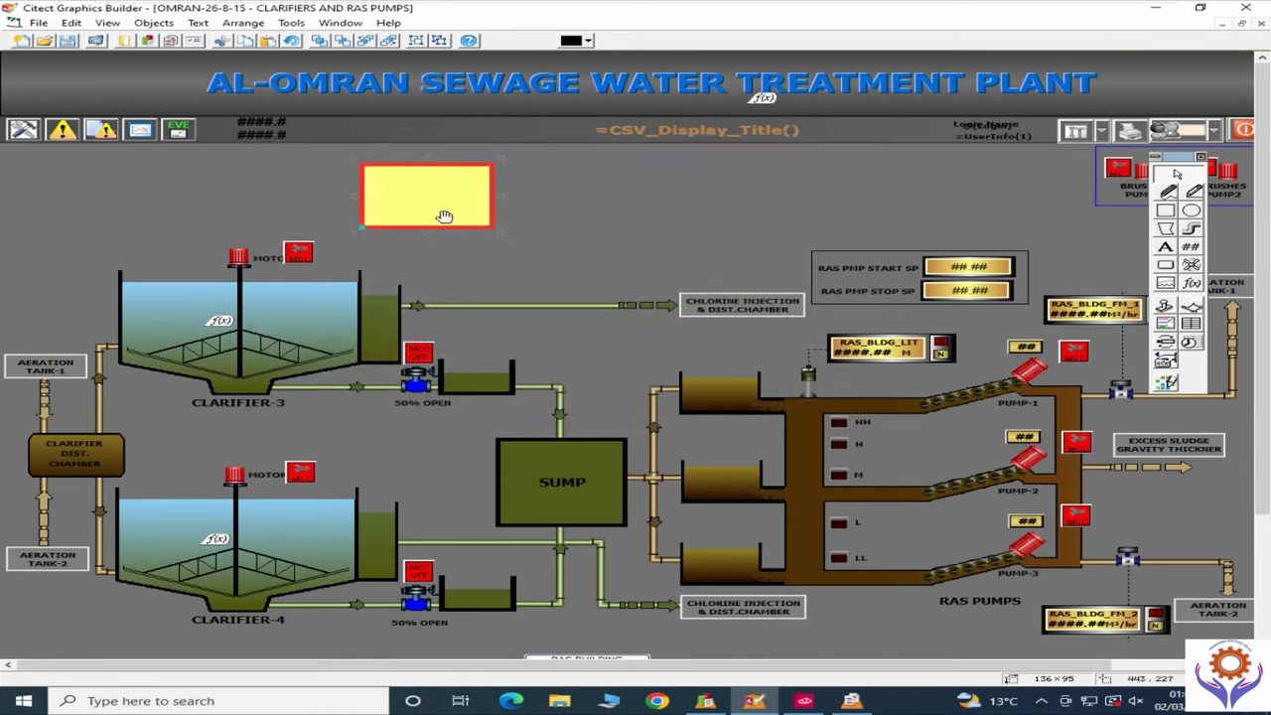
key("Delete")
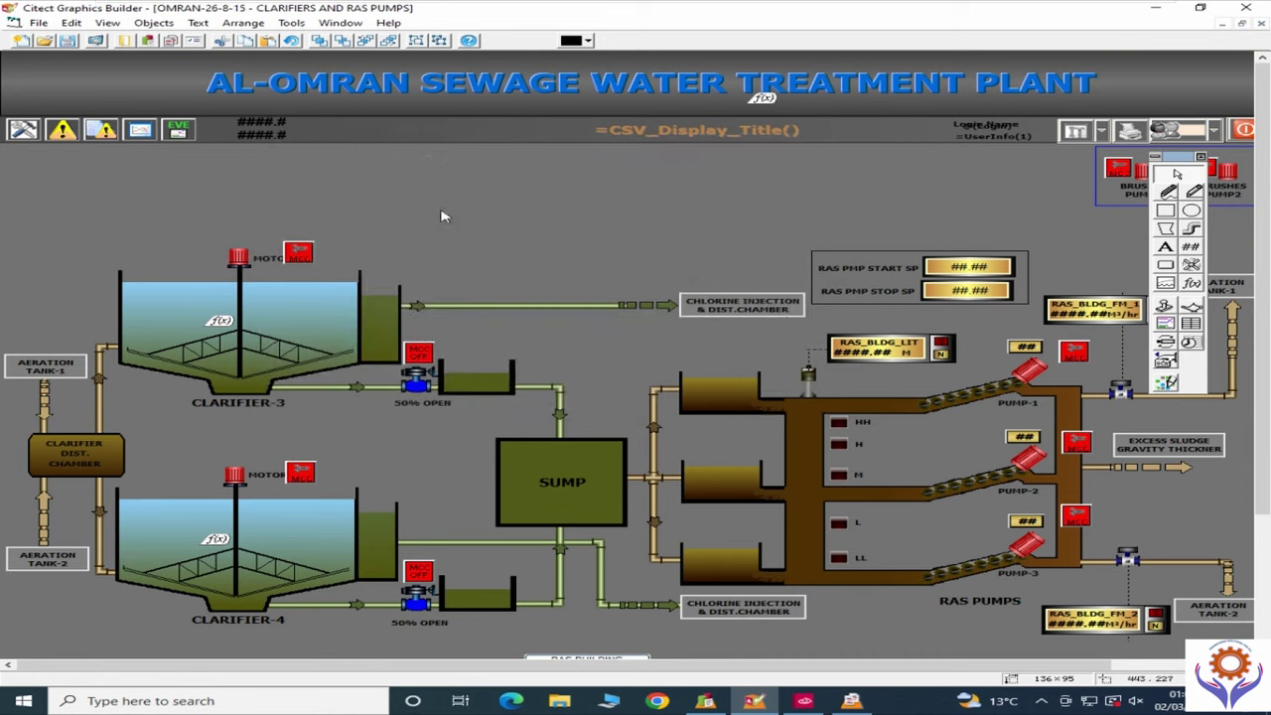
Step: Switch to Citect Explorer and open the MAIN SCREEN page of project OMRAN-26-8-15 in Graphics Builder
left_click(38, 24)
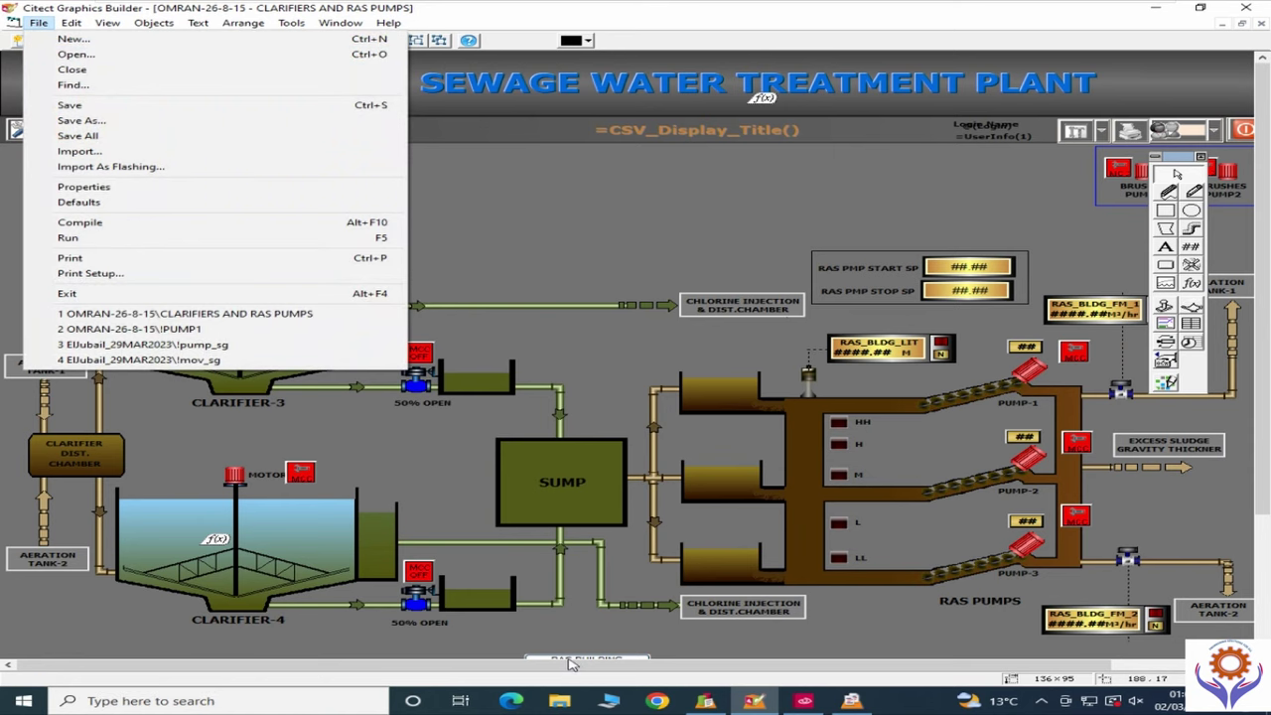
left_click(804, 701)
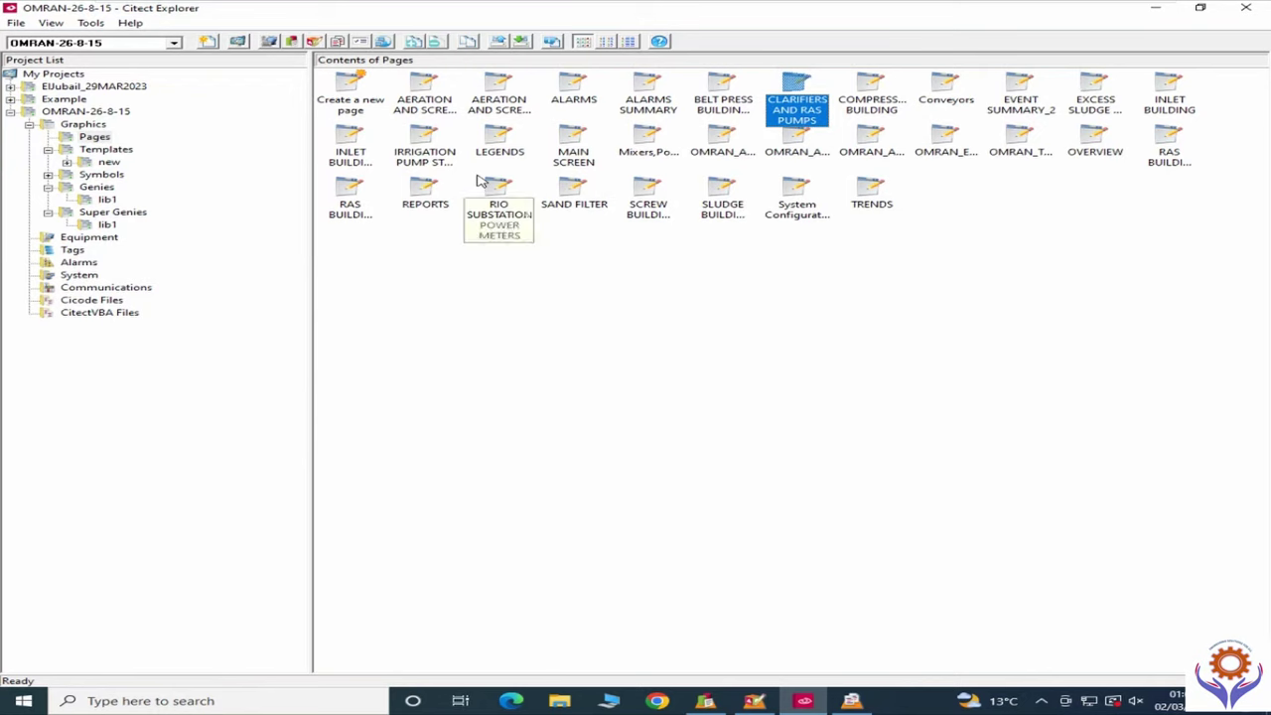
left_click(575, 142)
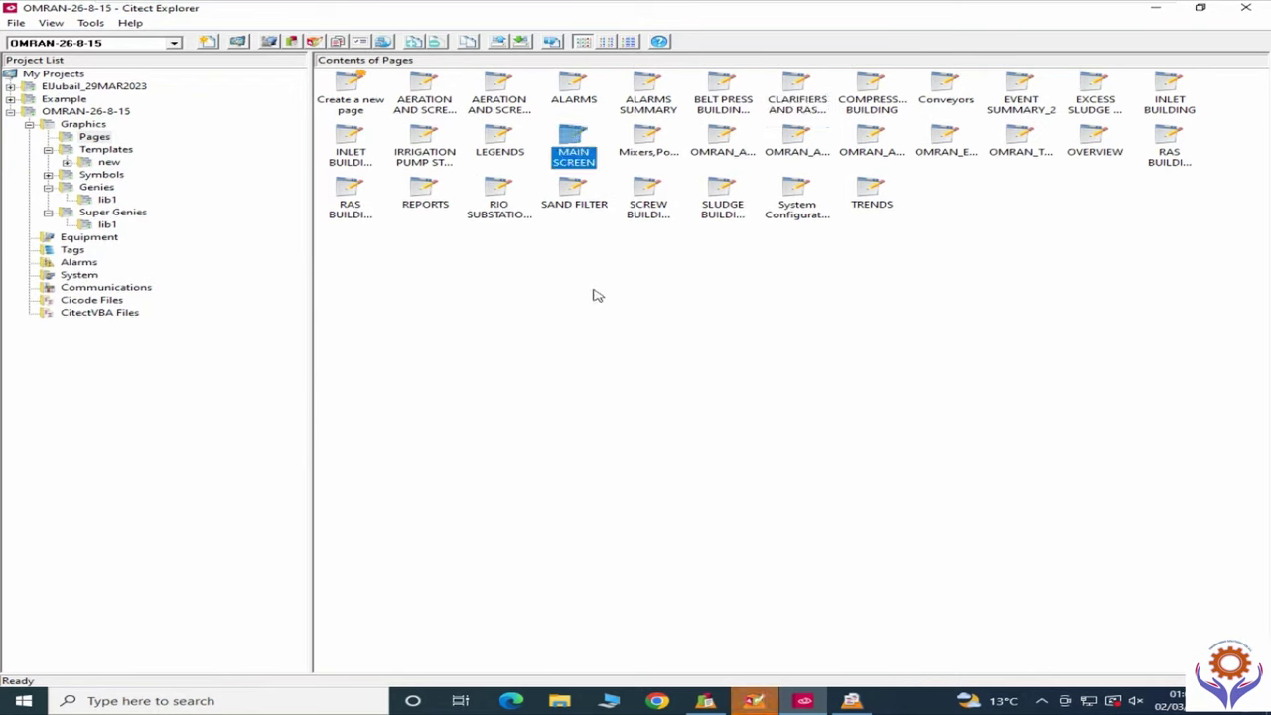
left_click(754, 701)
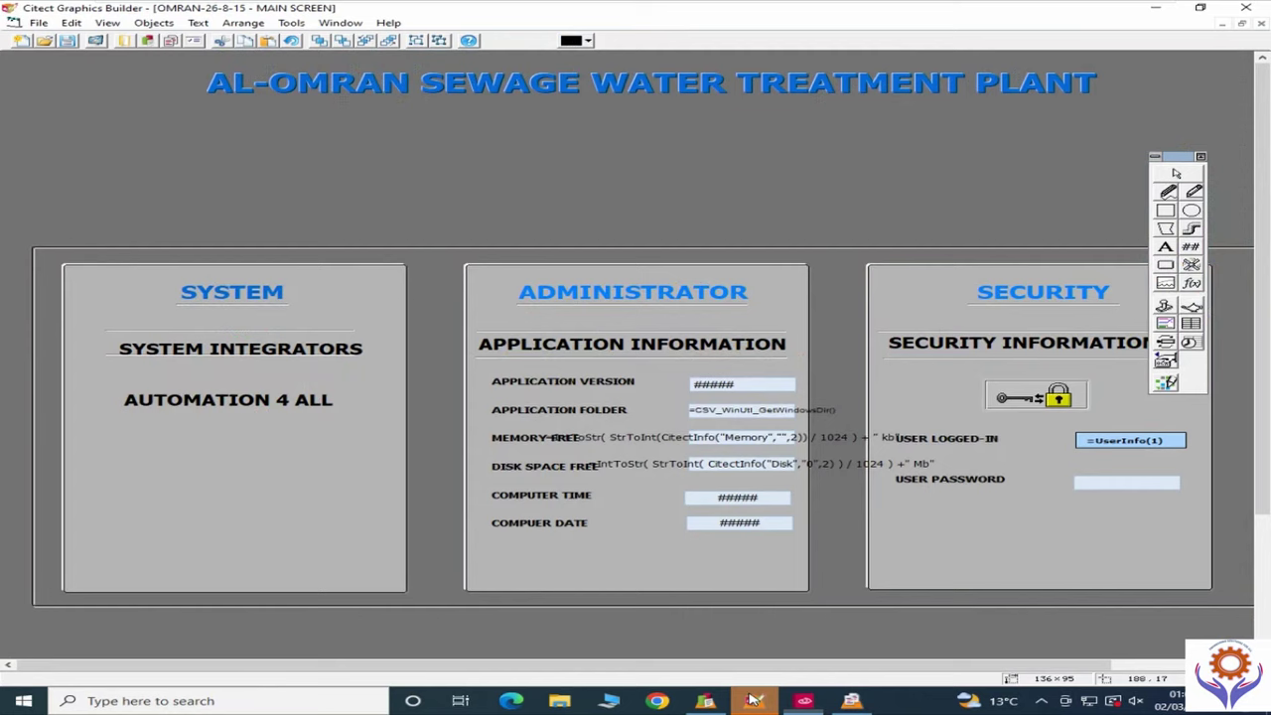
Step: Review the MAIN SCREEN page's appearance and general properties, including OVERVIEW as its next page, and close them without saving changes
right_click(383, 200)
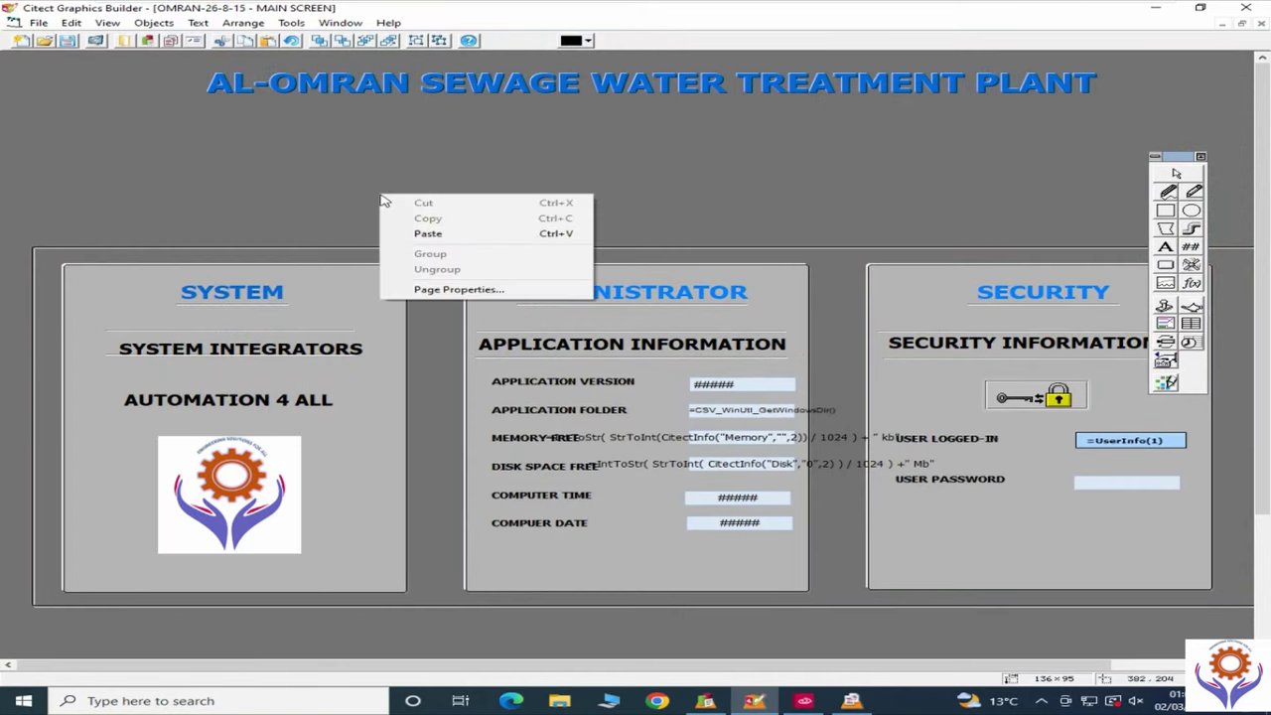
left_click(480, 292)
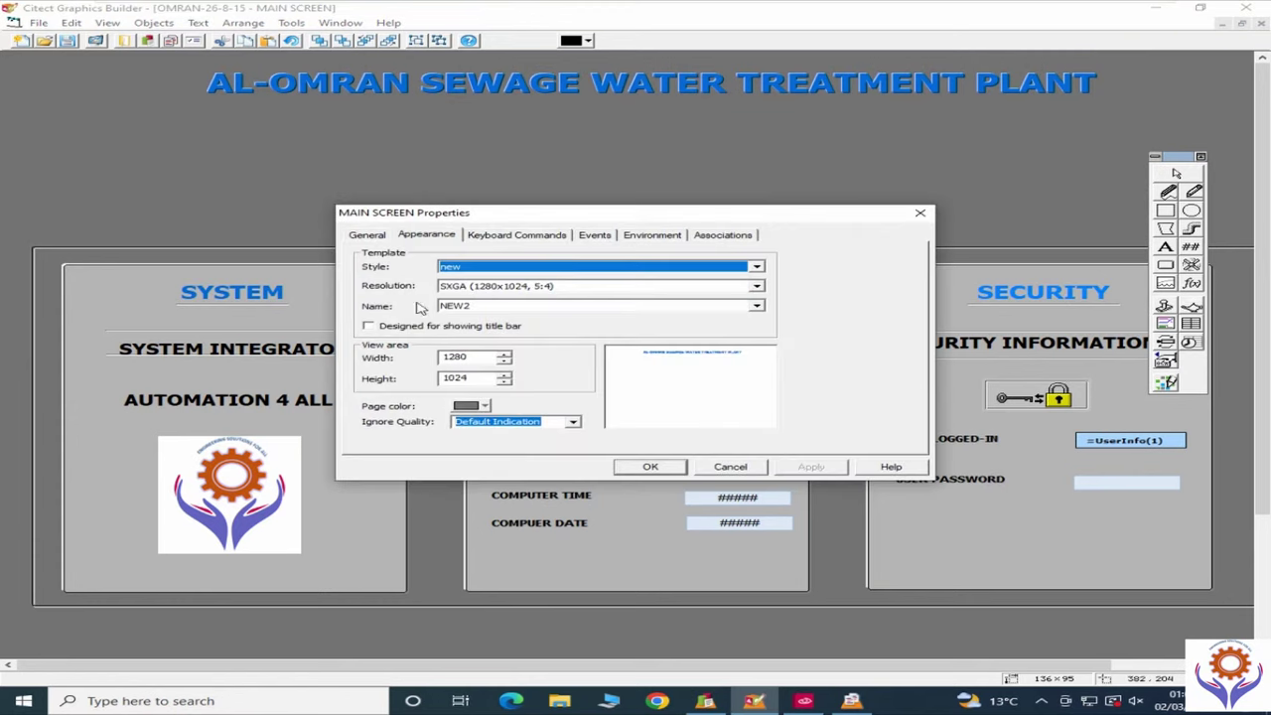
left_click(366, 234)
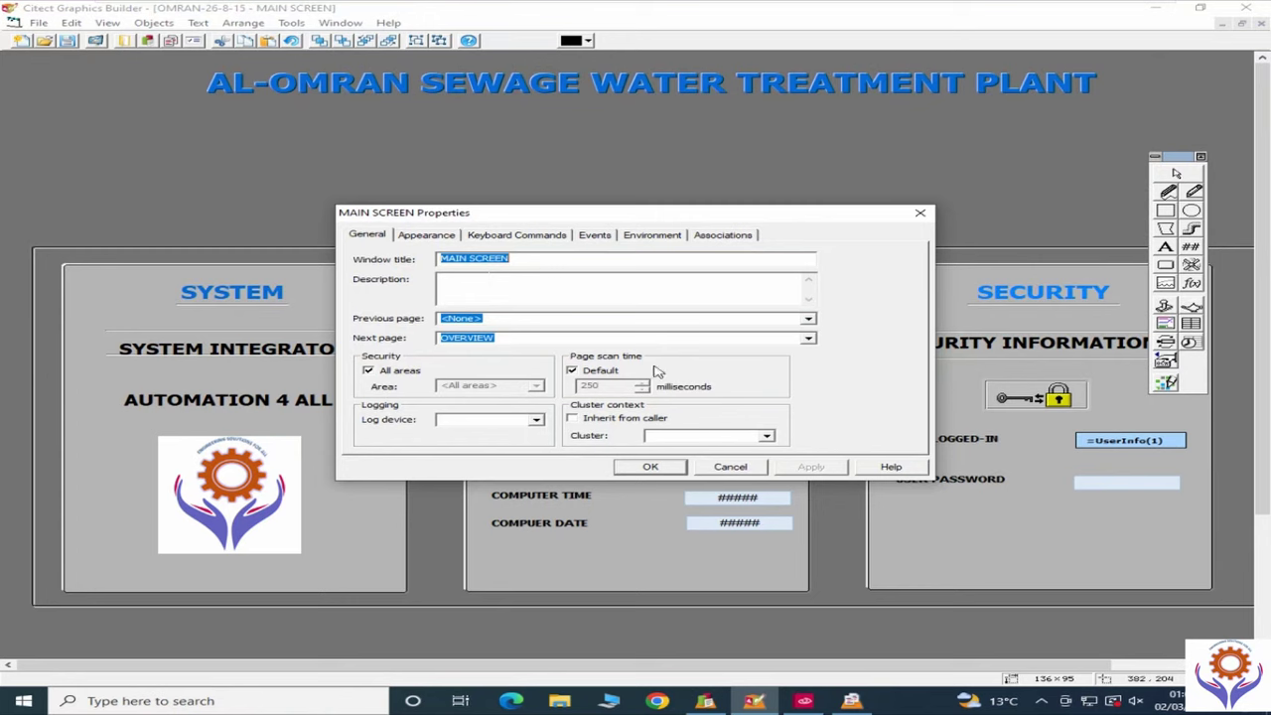
left_click(809, 338)
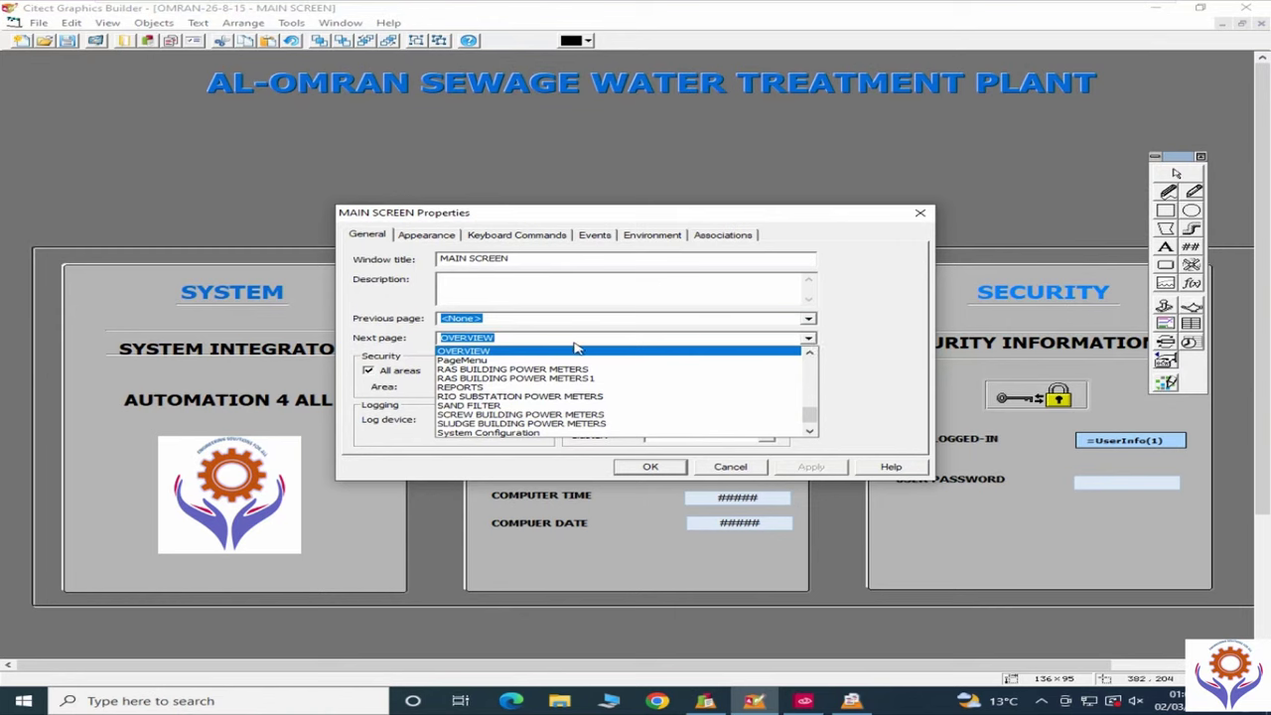
left_click(464, 352)
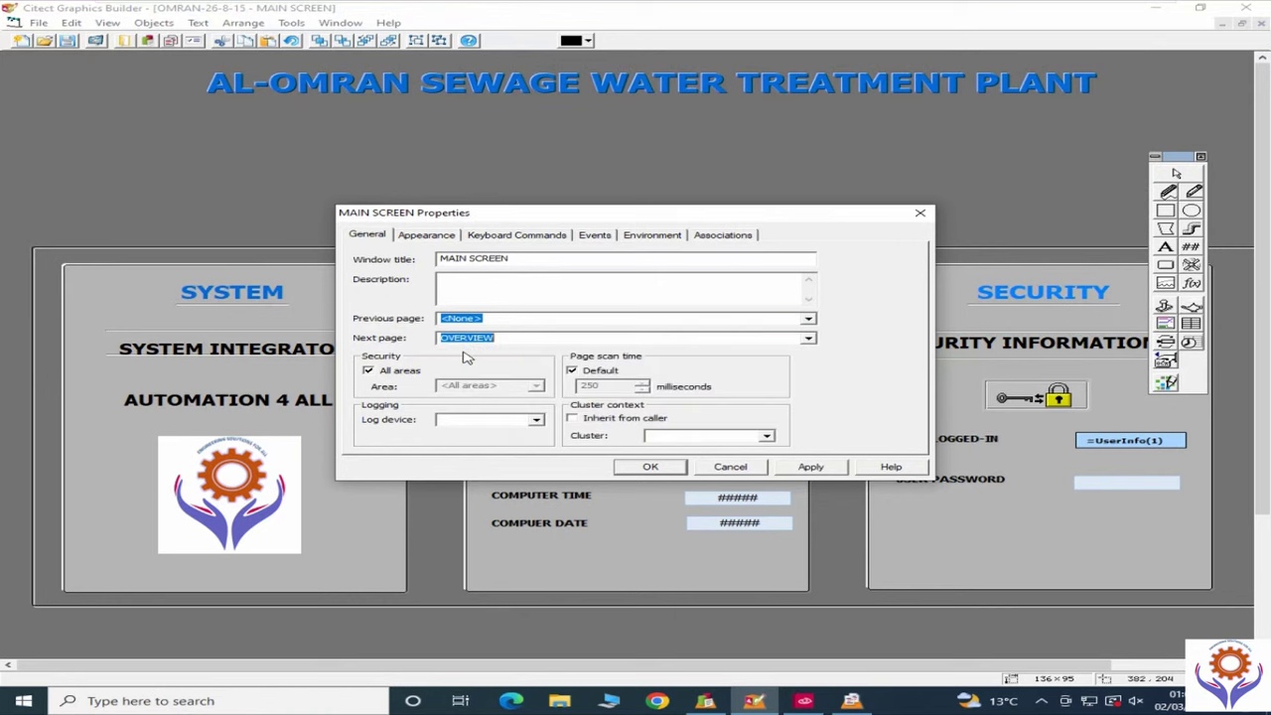
left_click(742, 473)
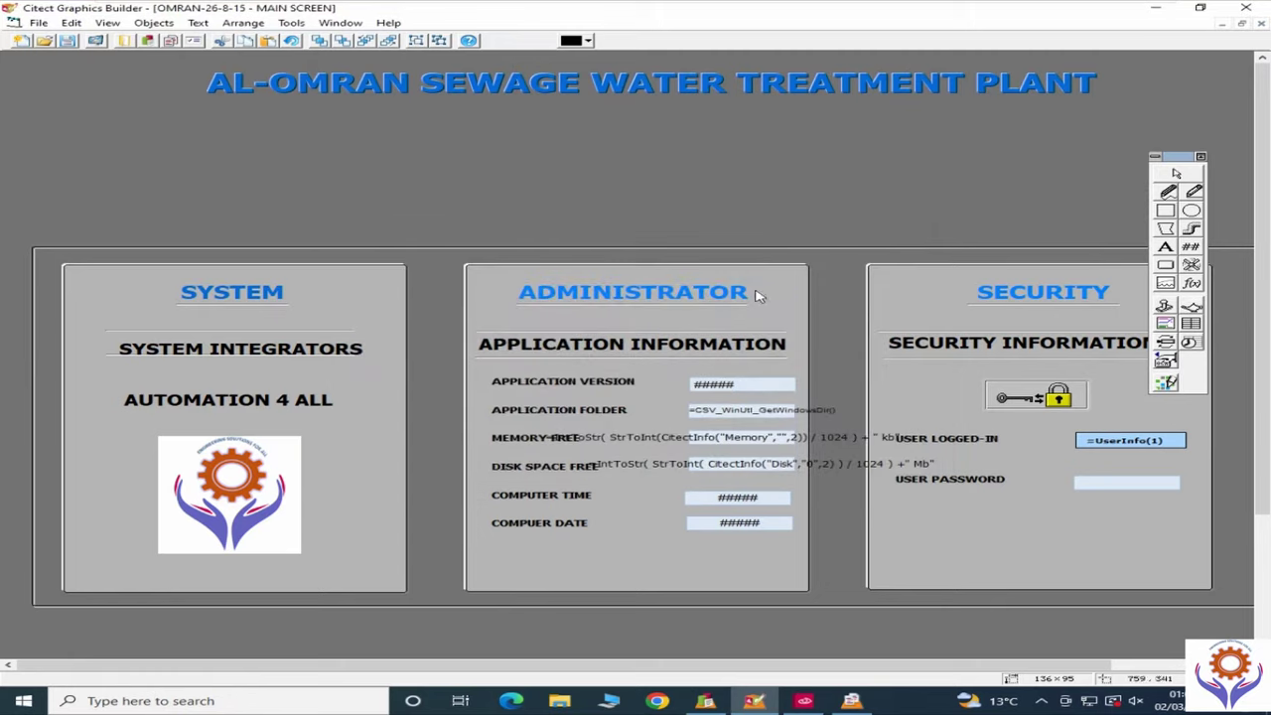
Step: Return to Citect Explorer and open the OVERVIEW page in Graphics Builder
left_click(1157, 17)
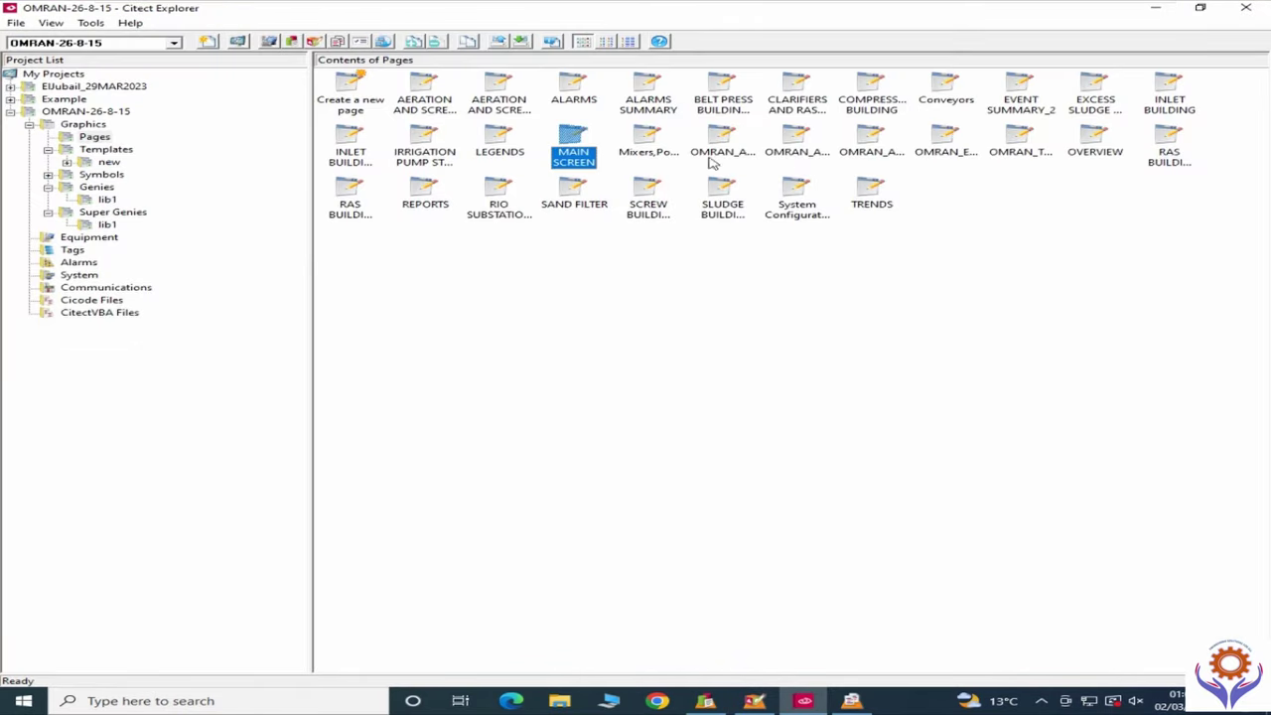
left_click(1102, 137)
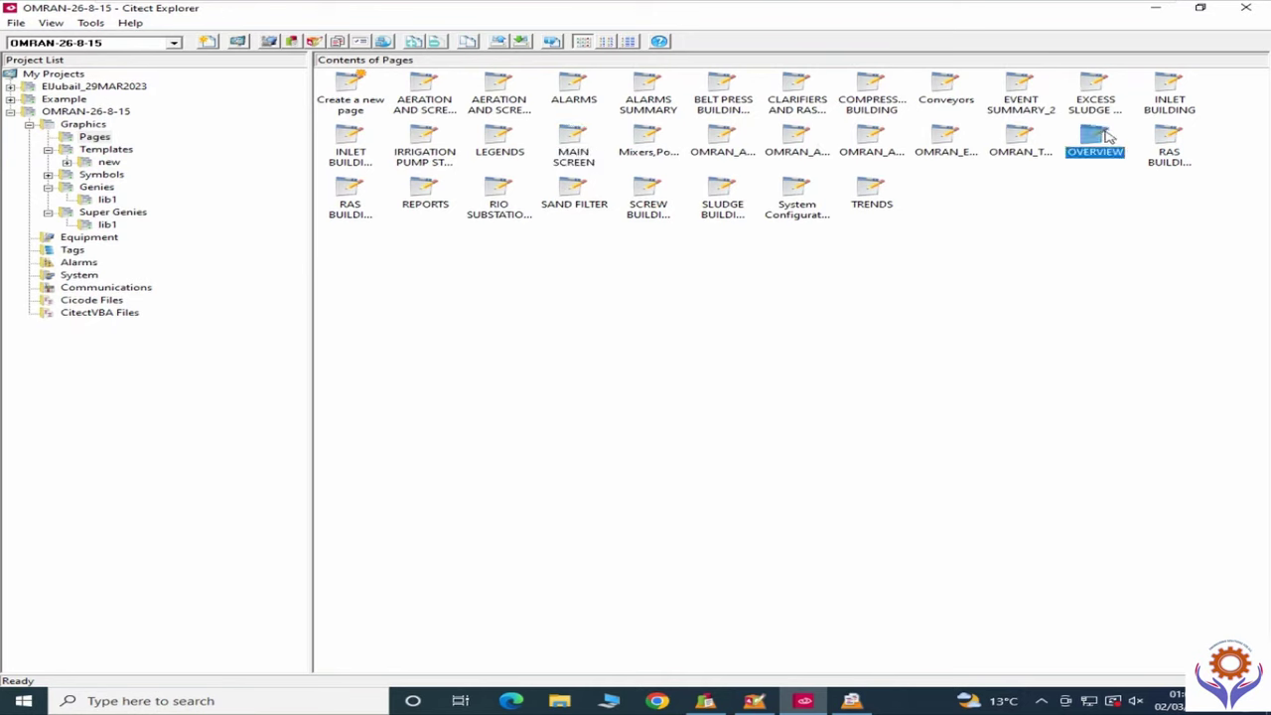
left_click(754, 700)
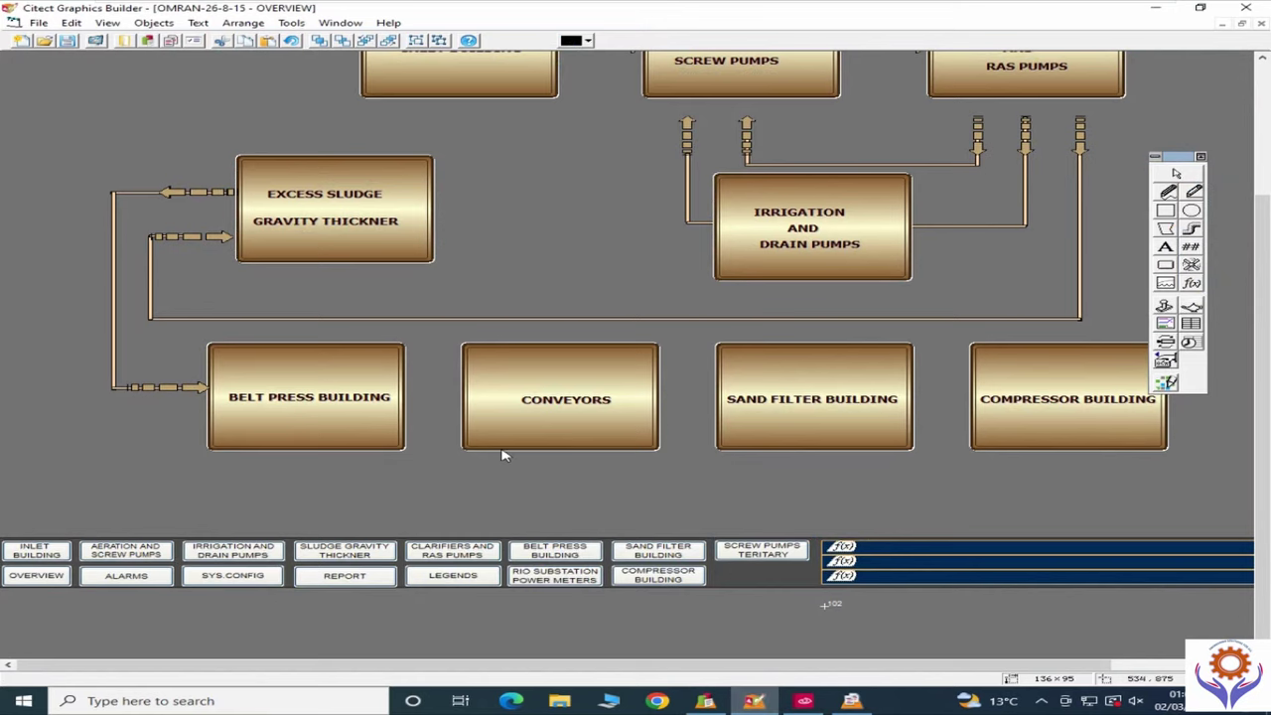
Step: Open the OVERVIEW page's properties and review its general settings for window title, page order, security and scan time
left_click_drag(1263, 387, 1265, 314)
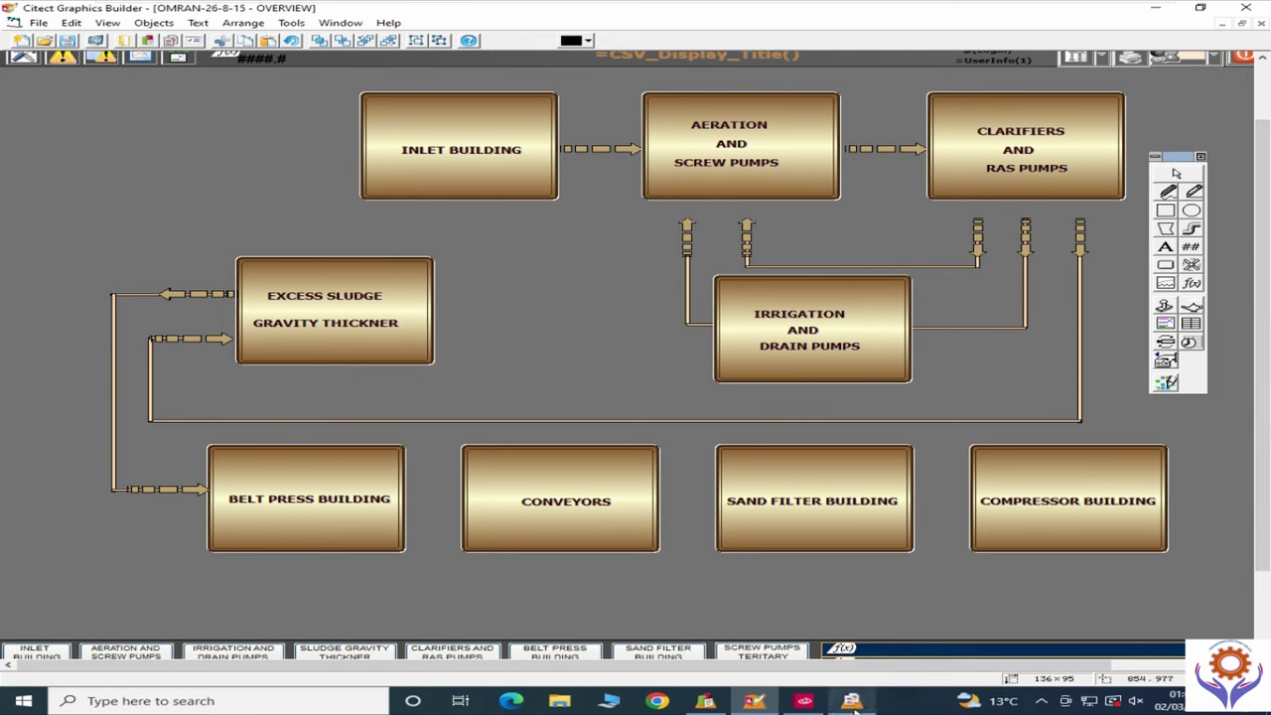
right_click(577, 314)
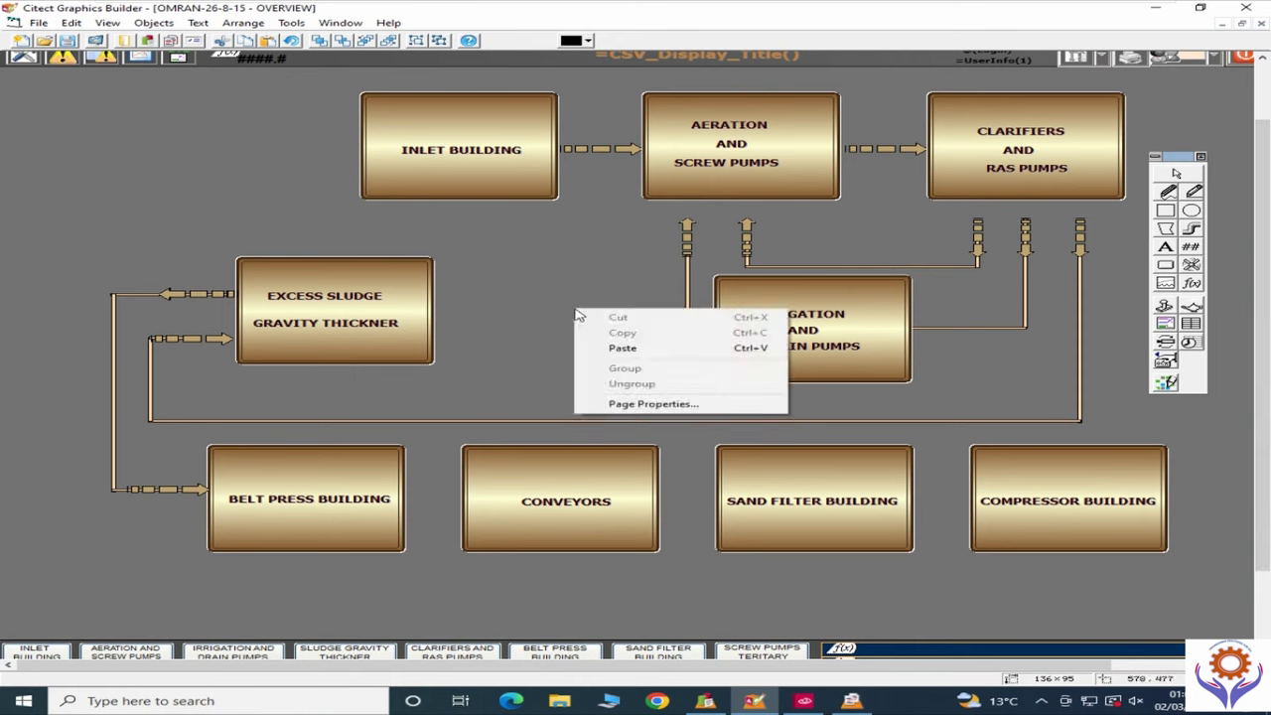
left_click(640, 403)
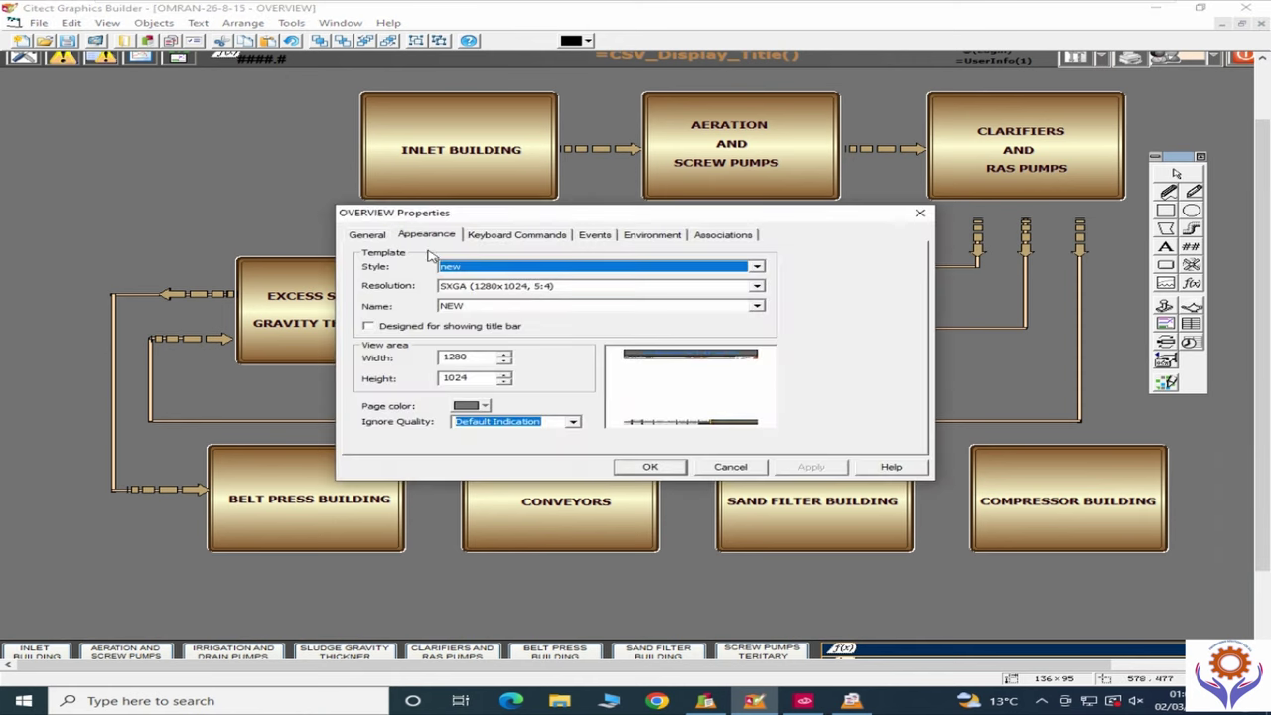
left_click(368, 235)
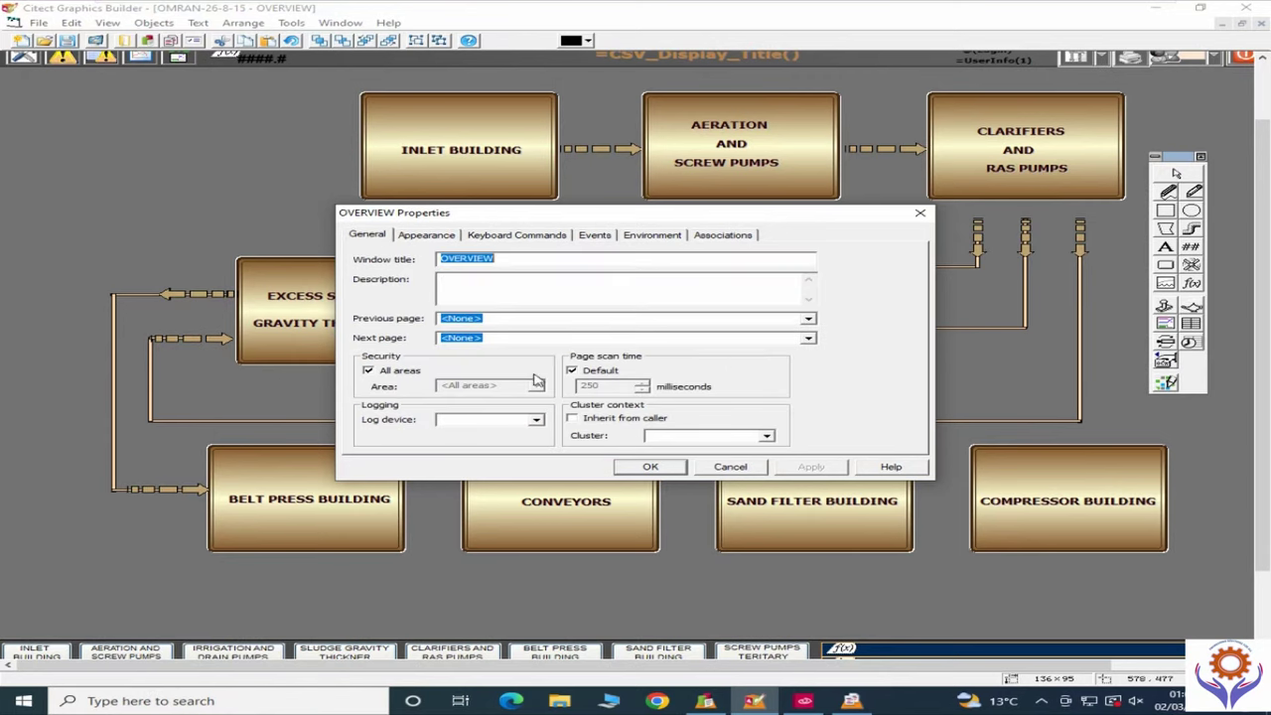
Step: Examine the OVERVIEW page's appearance settings, including the available template styles, without choosing a different one
left_click(427, 235)
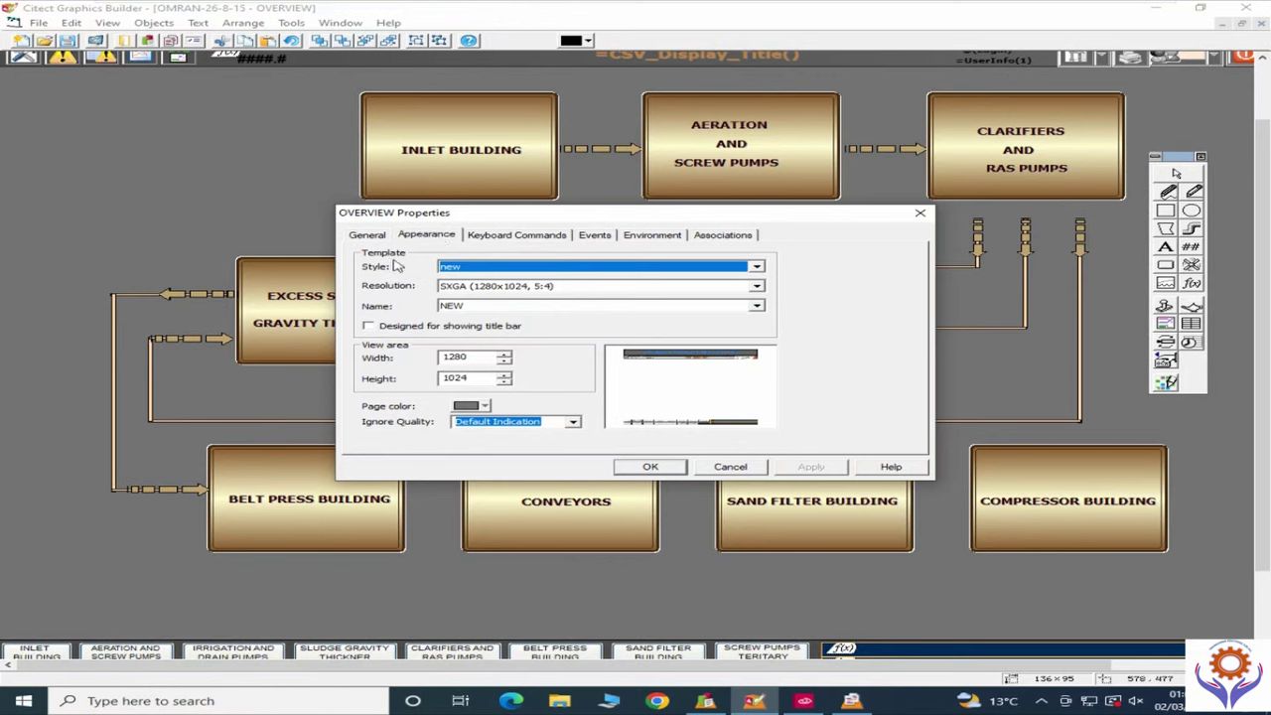
left_click(760, 268)
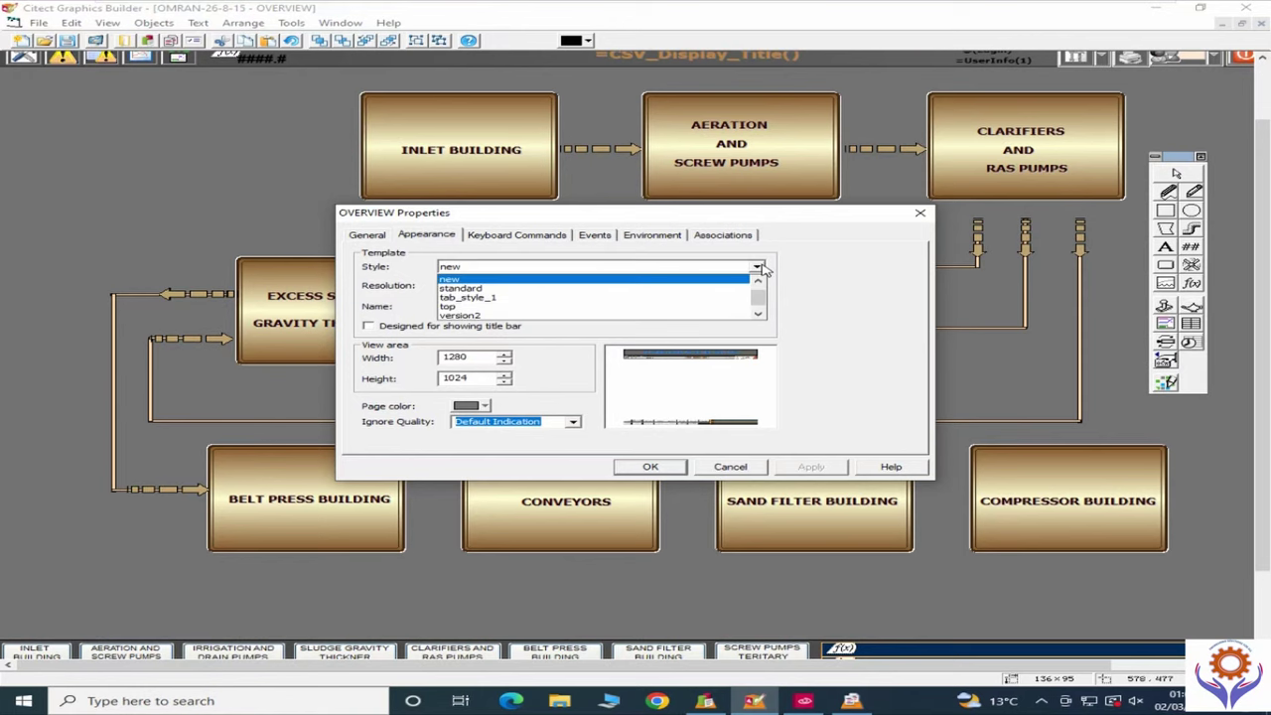
left_click(760, 268)
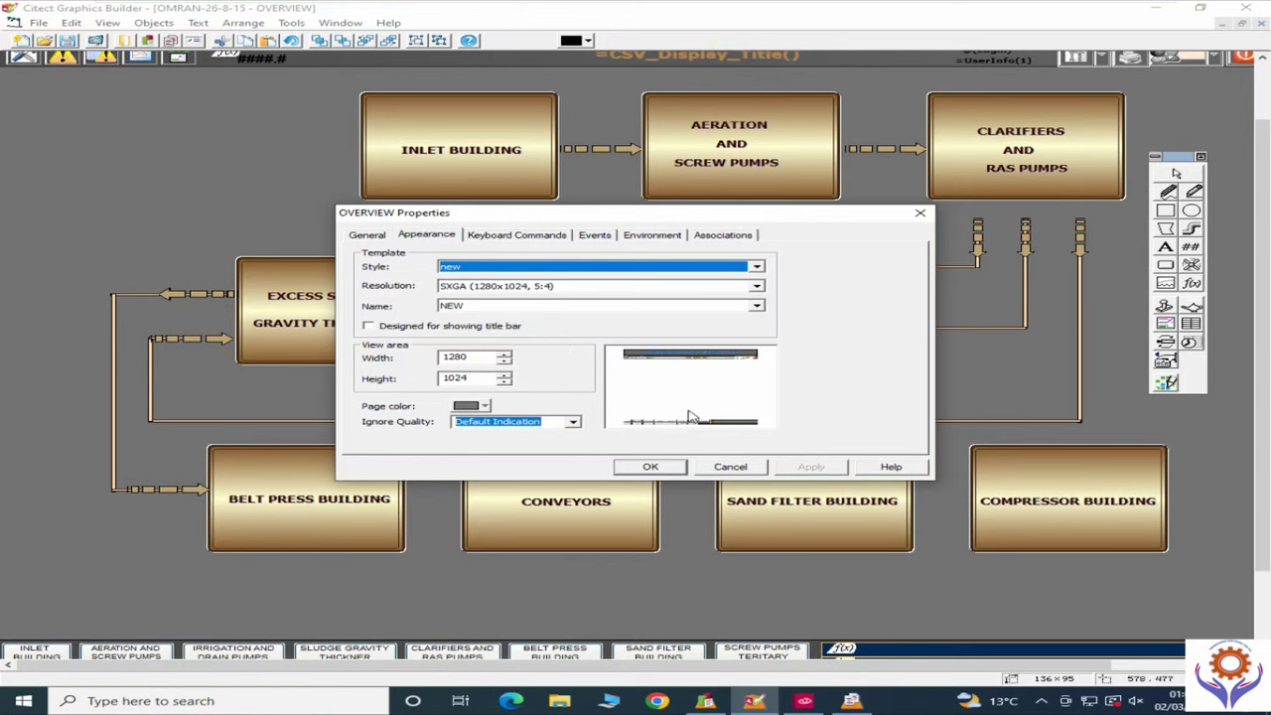
left_click(758, 268)
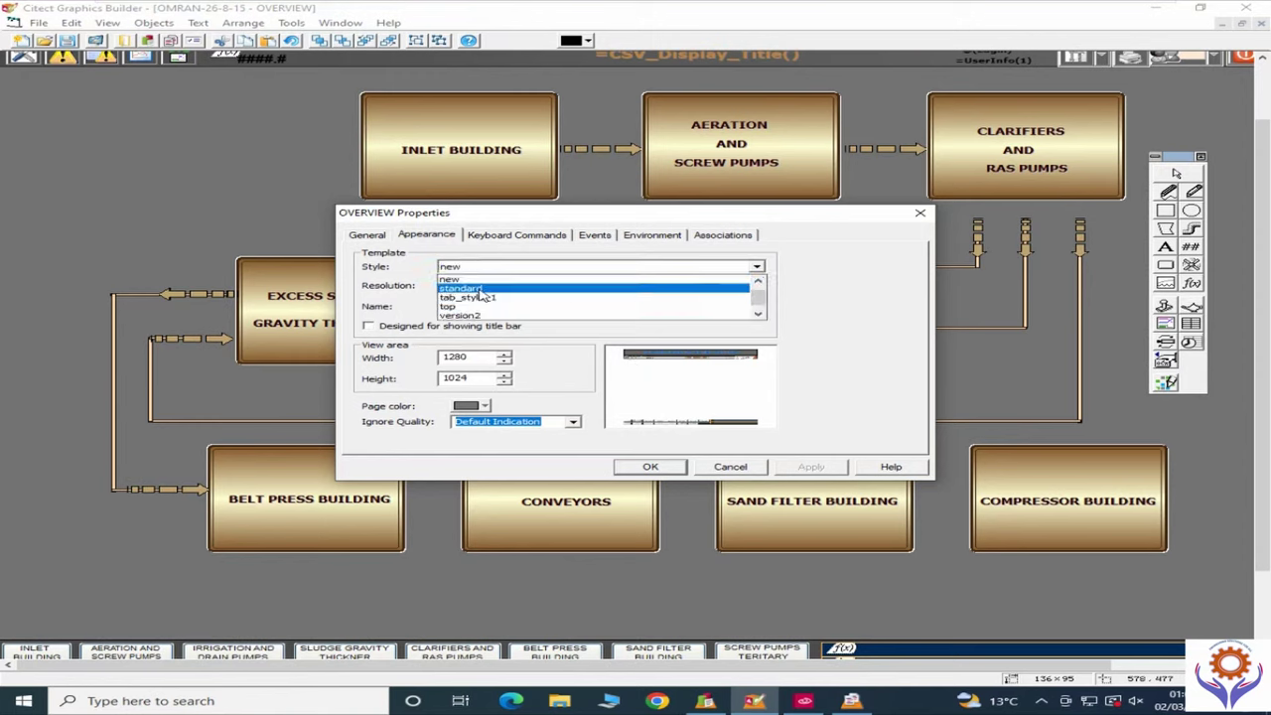
left_click(405, 284)
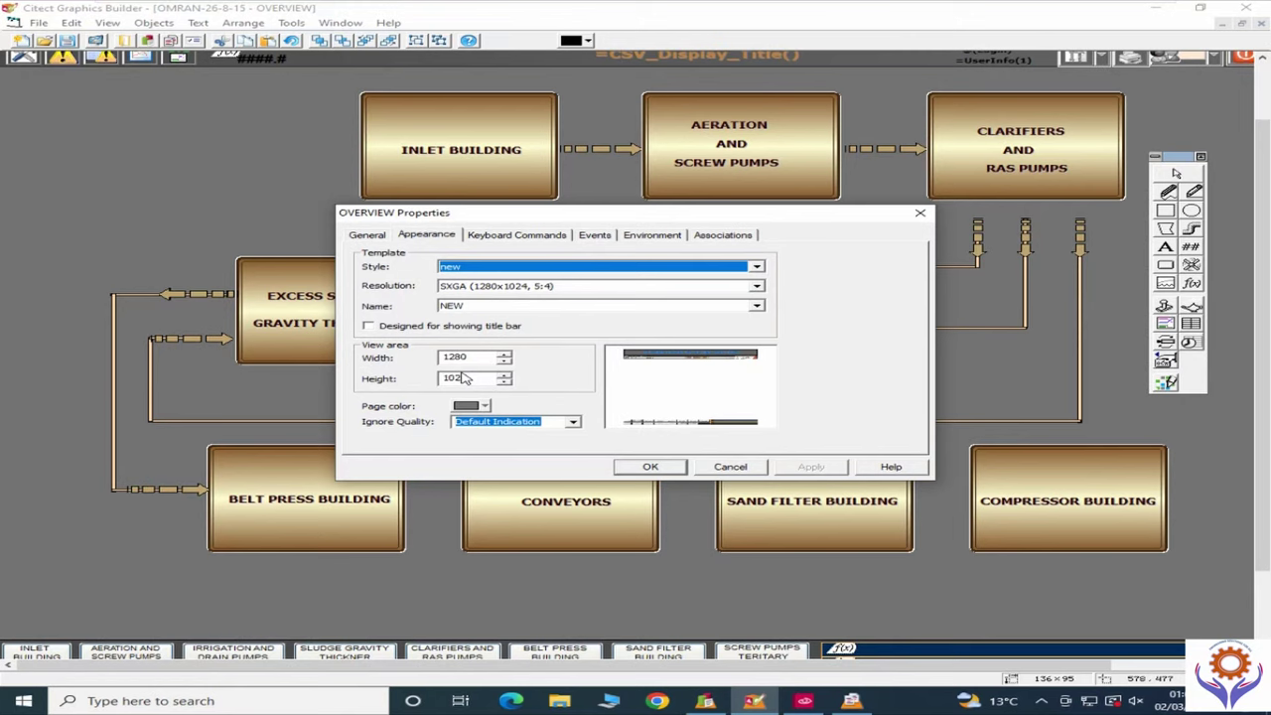
Step: Review the OVERVIEW page's keyboard commands, events, environment variables, associations and general settings, and close its properties without saving changes
left_click(521, 237)
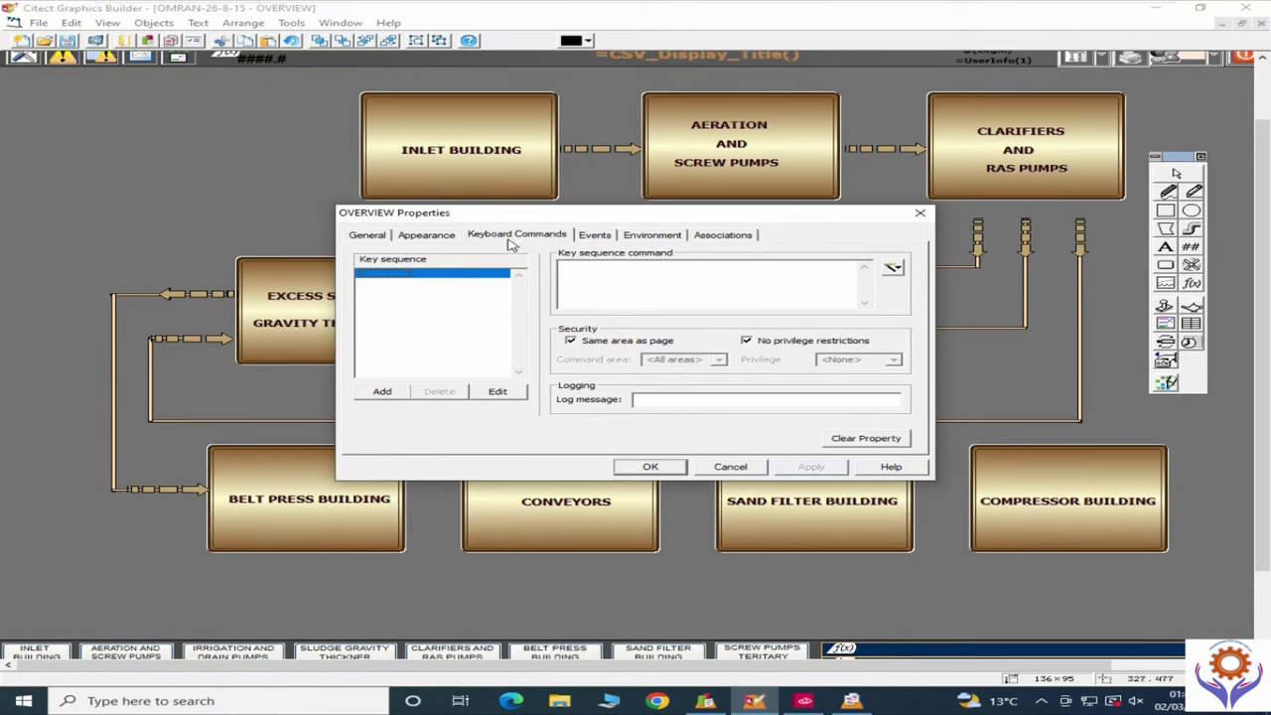
left_click(596, 236)
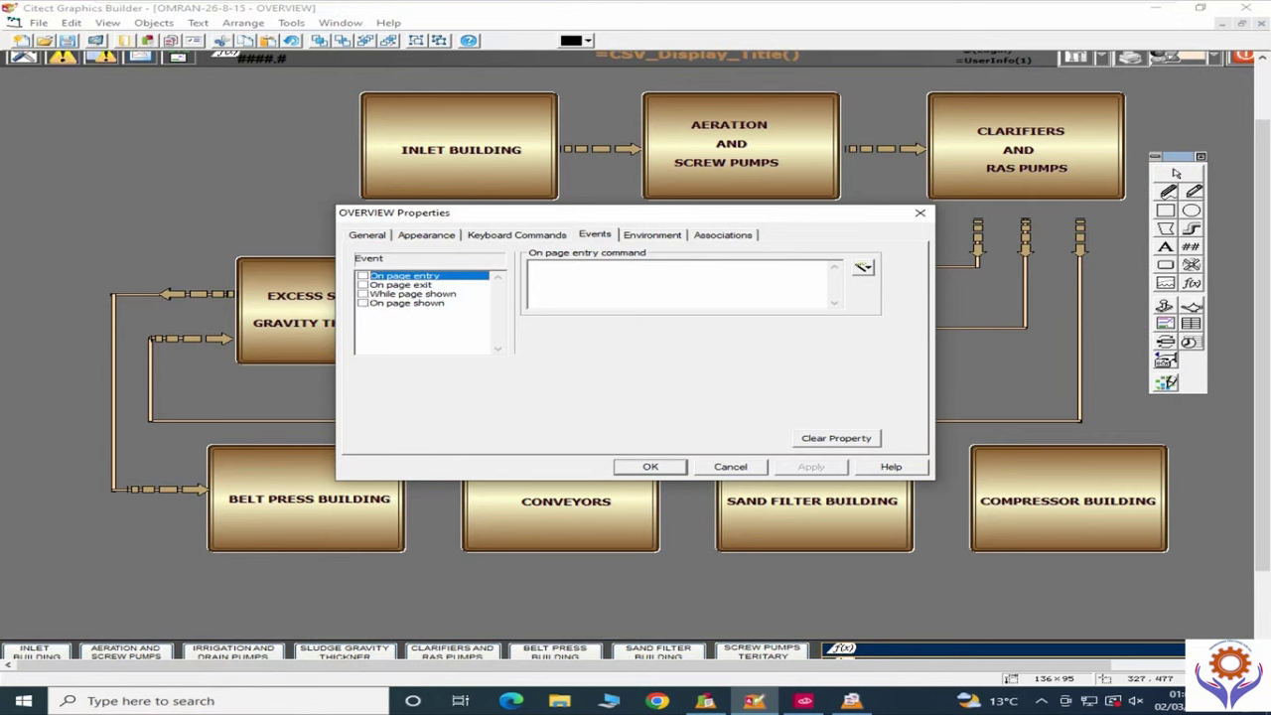
left_click(645, 241)
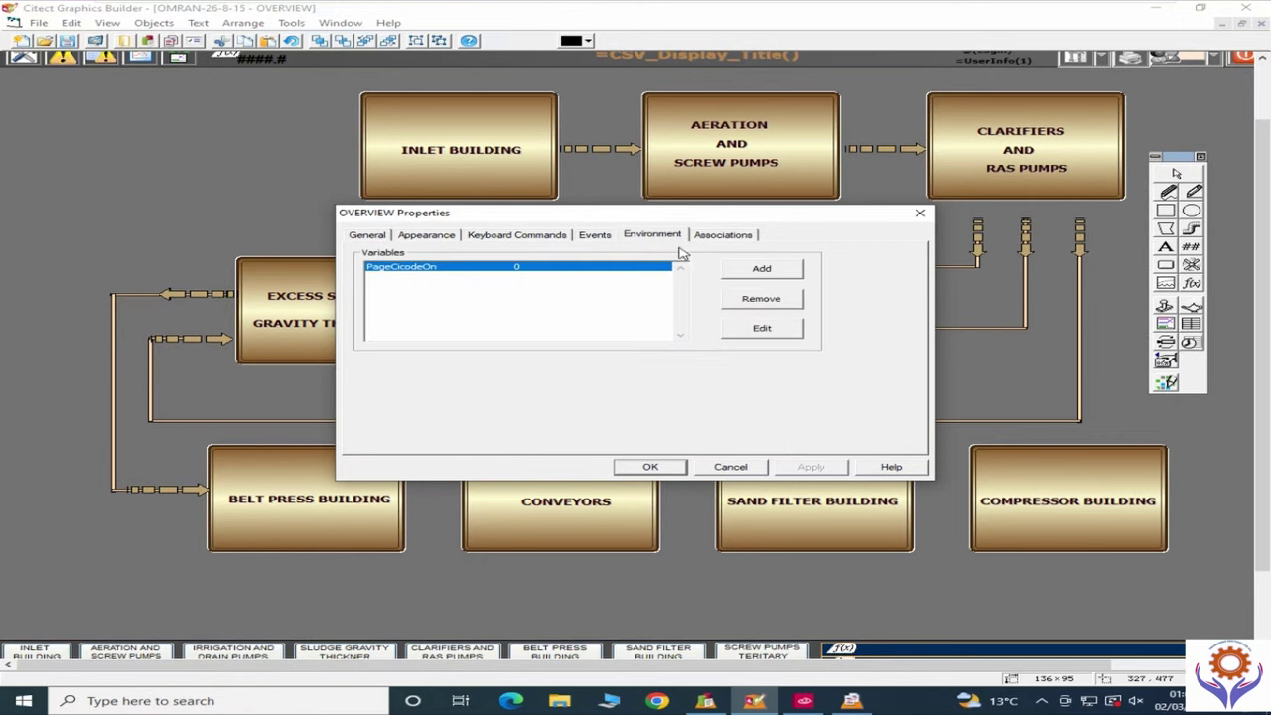
left_click(712, 242)
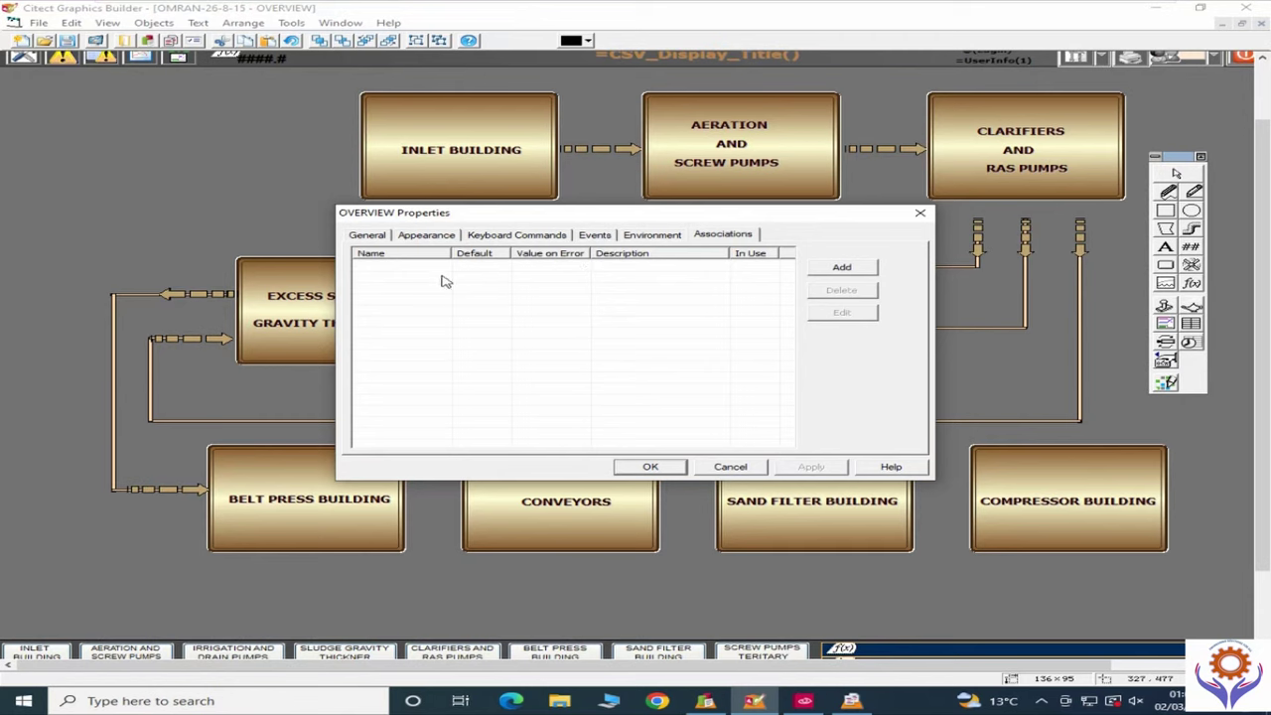
left_click(379, 239)
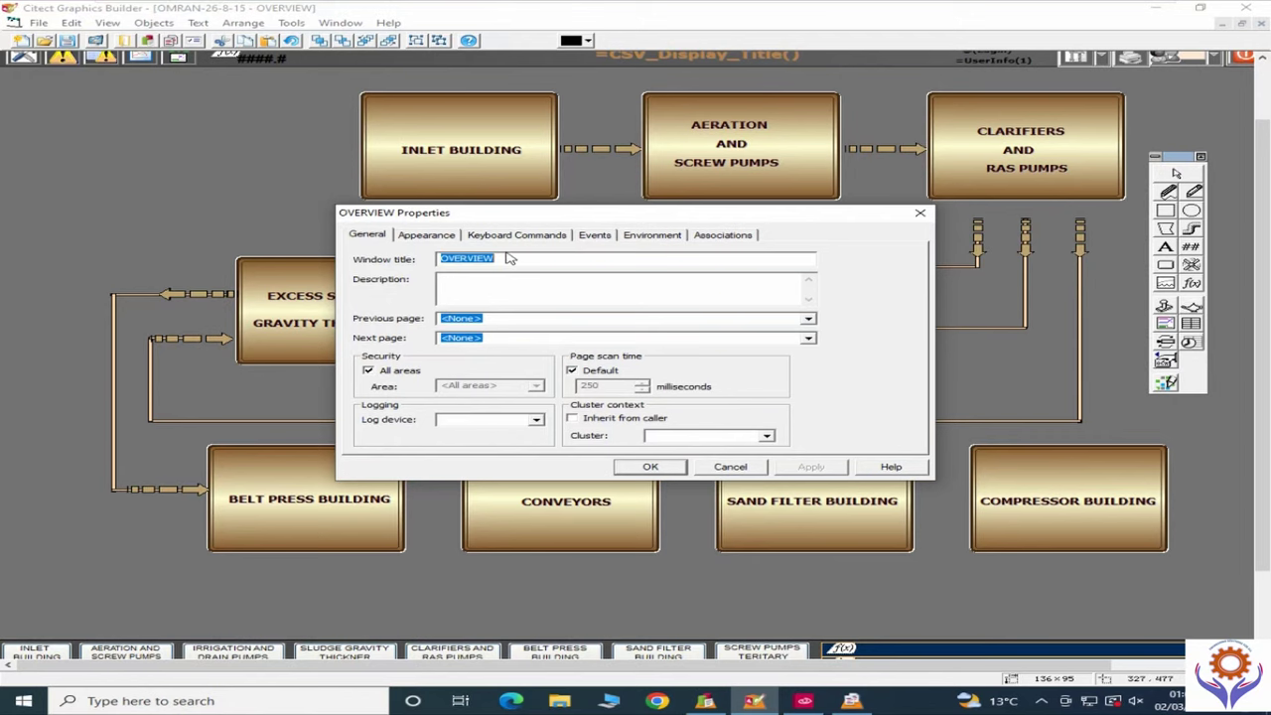
left_click(730, 467)
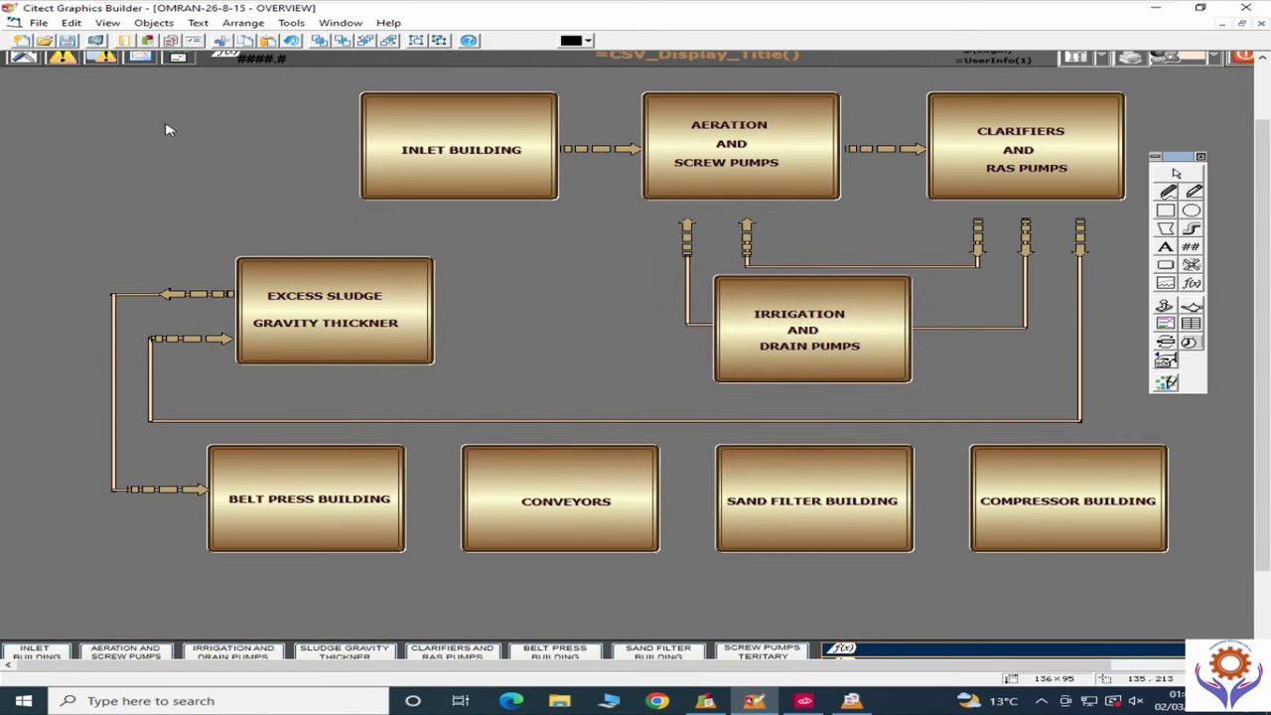
Step: Close the Cicode Editor with PUMPS_Cicode.ci and select the OMRAN-26-8-15 project in Citect Explorer
left_click(754, 701)
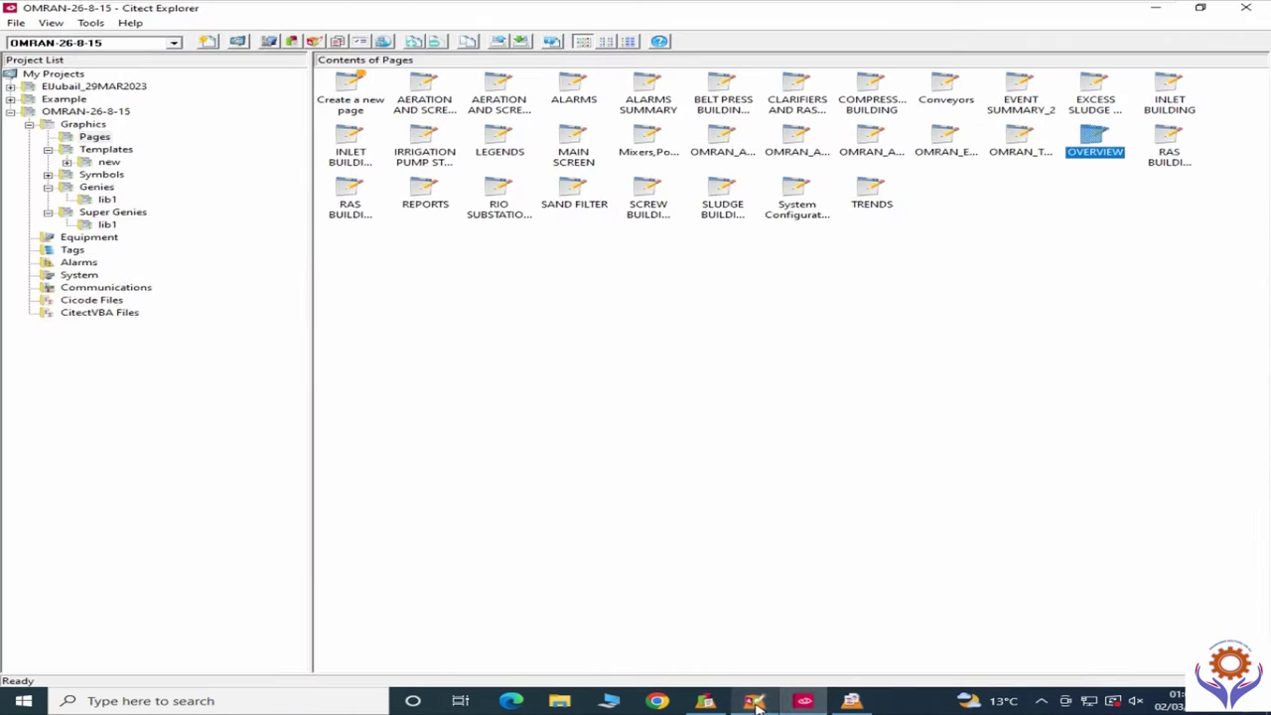
left_click(851, 701)
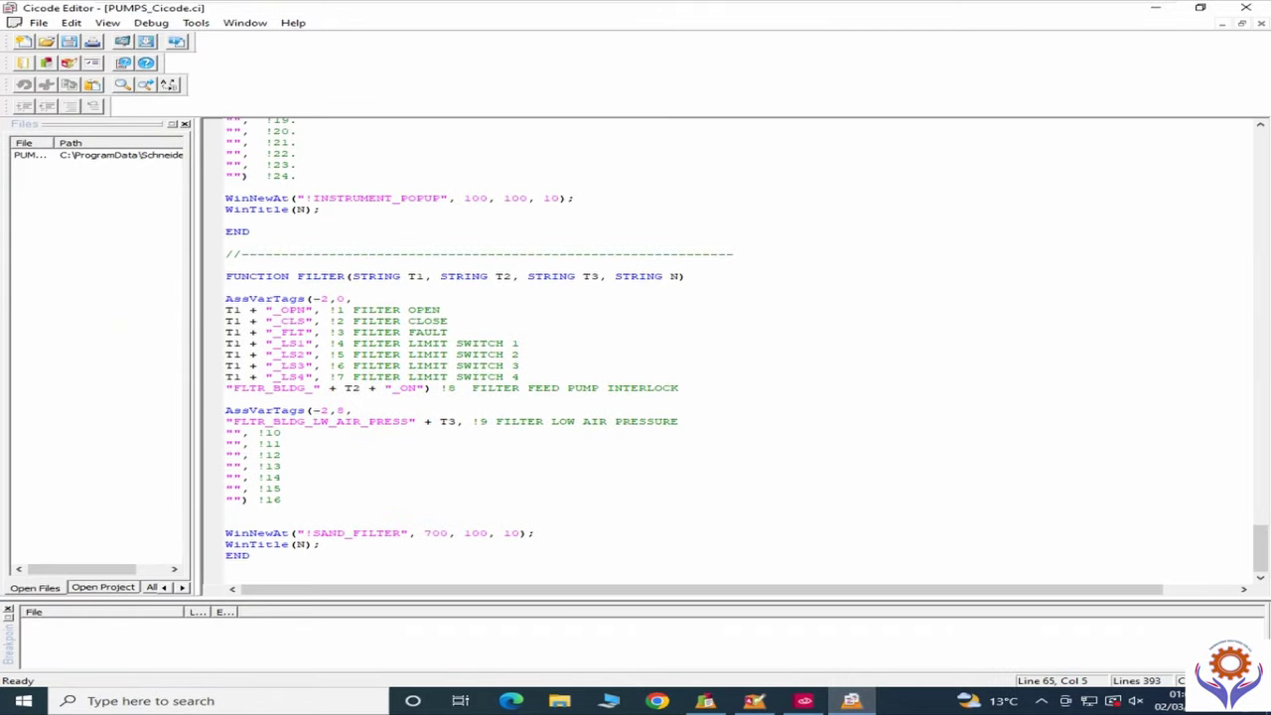
left_click(1253, 12)
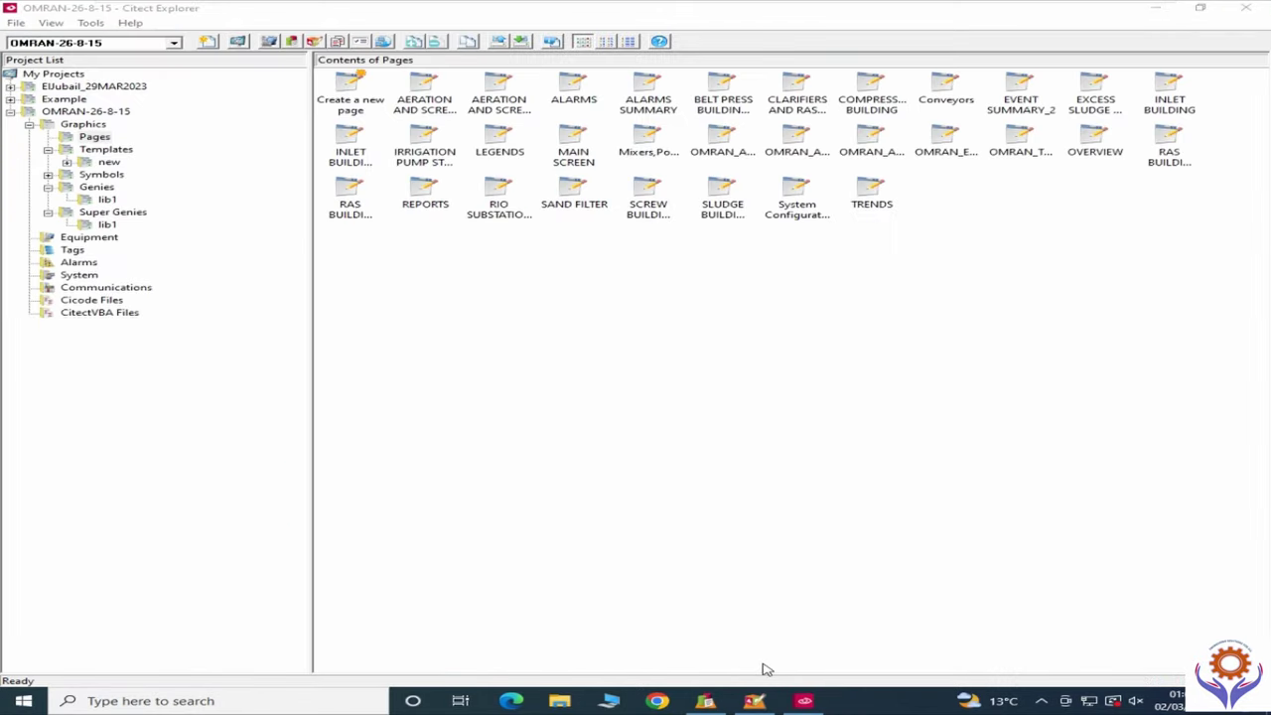
left_click(804, 701)
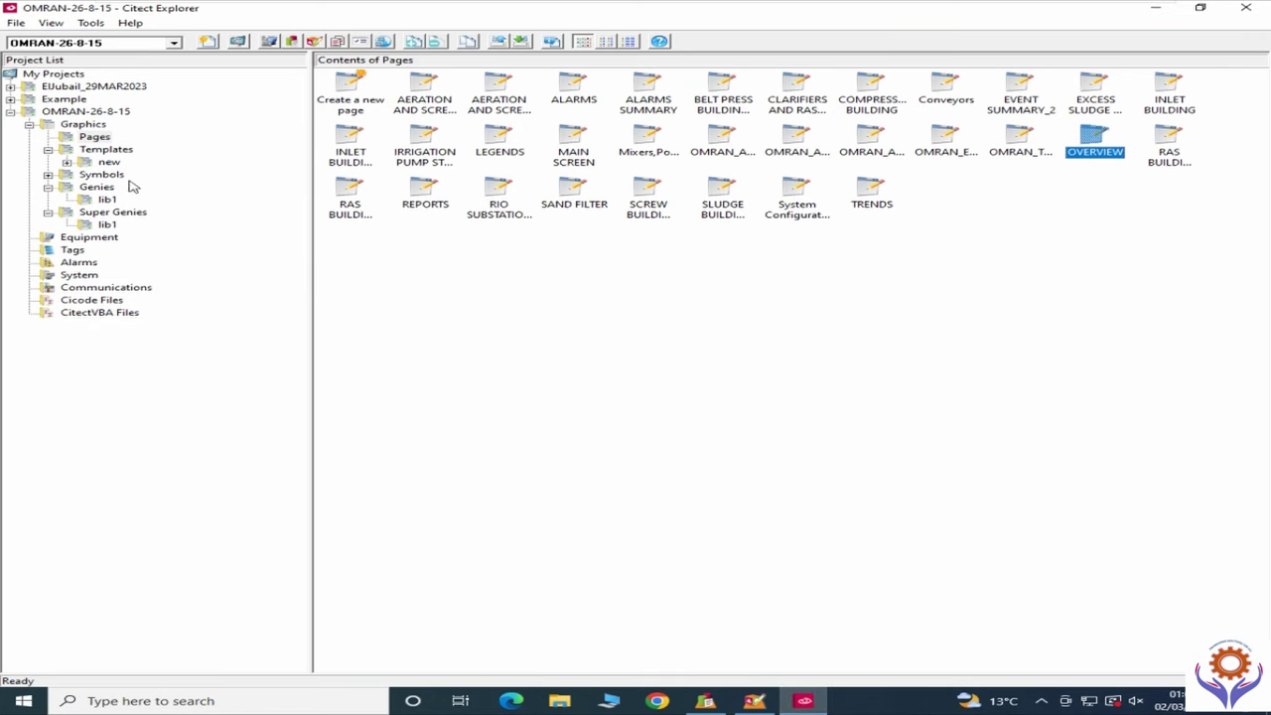
left_click(97, 114)
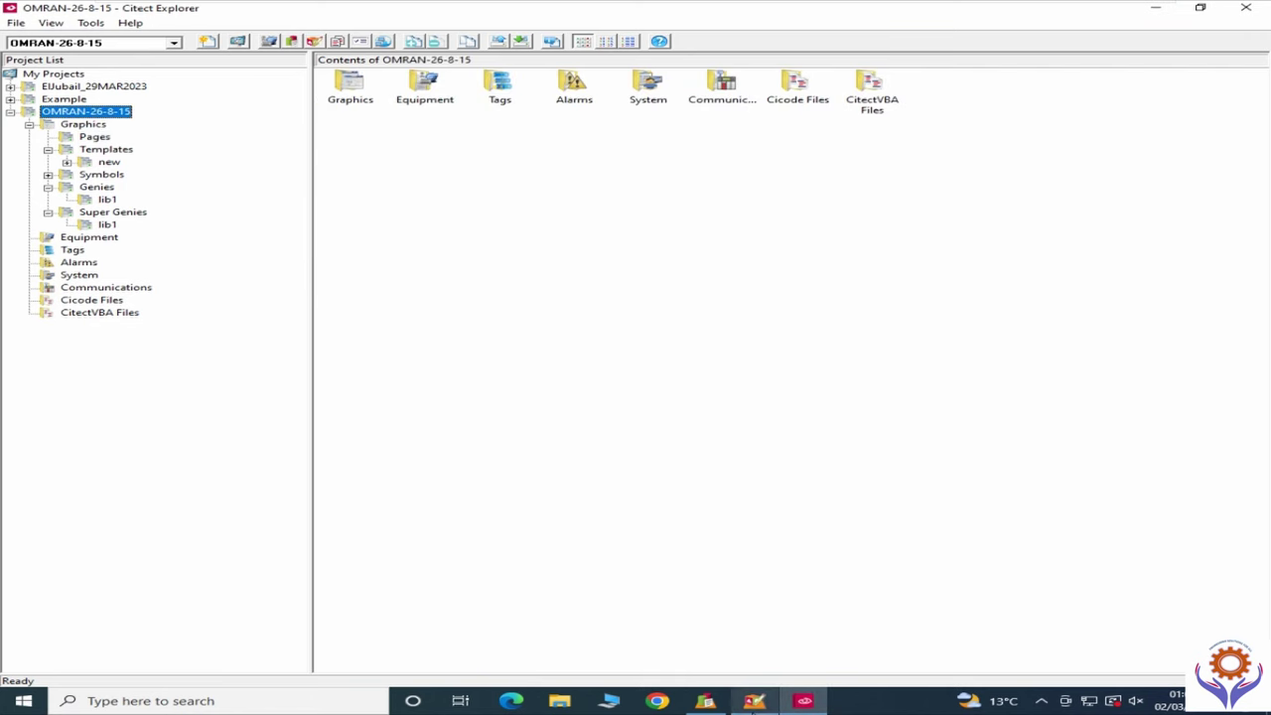
Step: Switch to Citect Project Editor and compile the OMRAN-26-8-15 project, choosing to compile even if nothing needs compiling
left_click(705, 701)
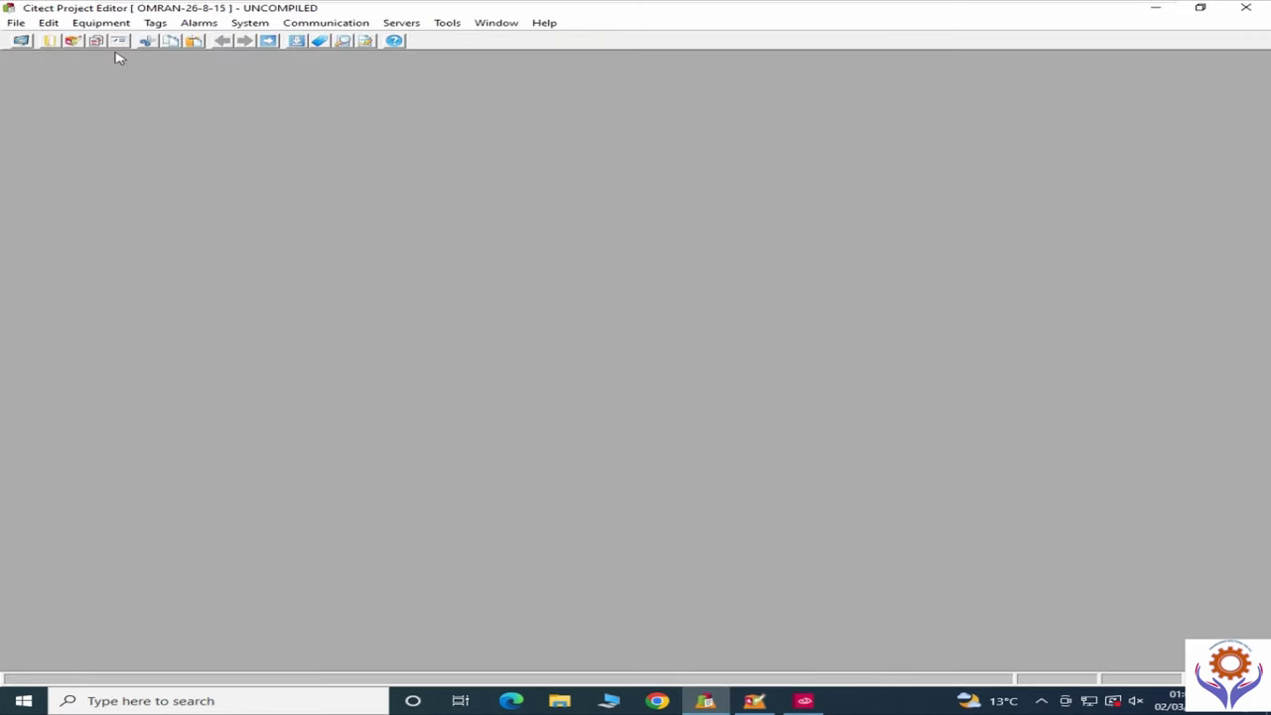
left_click(16, 23)
left_click(42, 57)
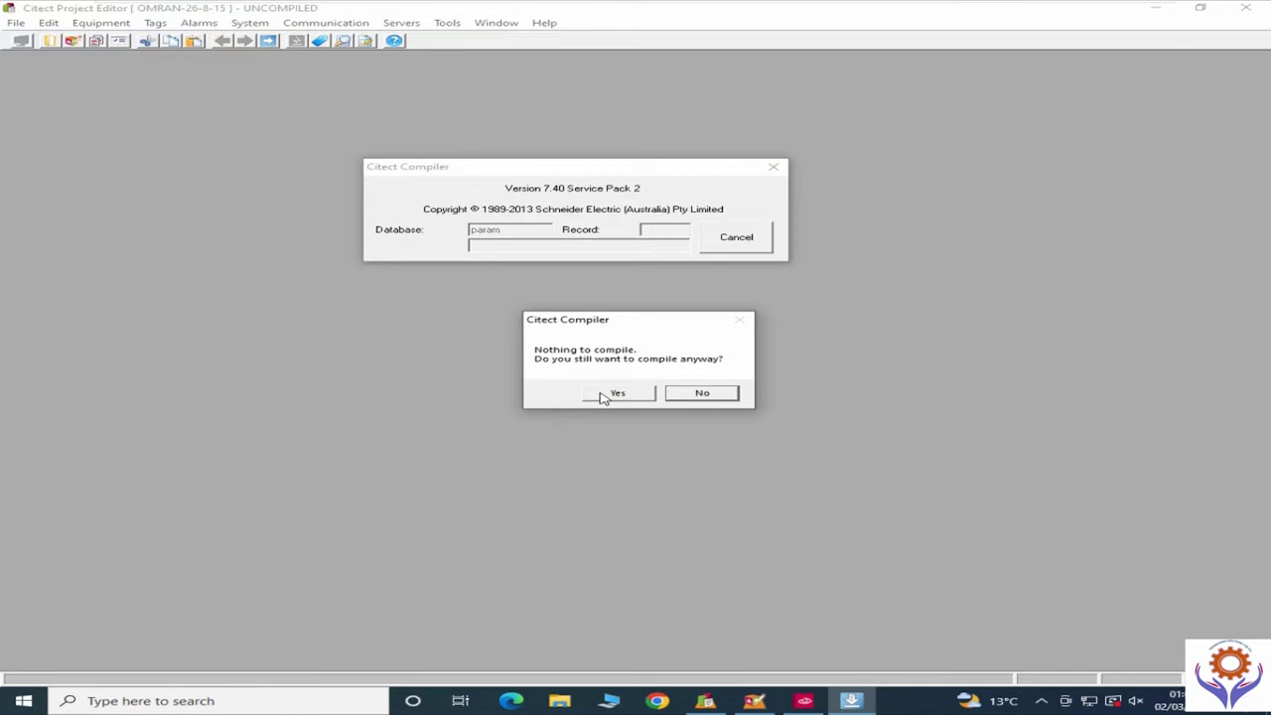
left_click(608, 394)
left_click(618, 391)
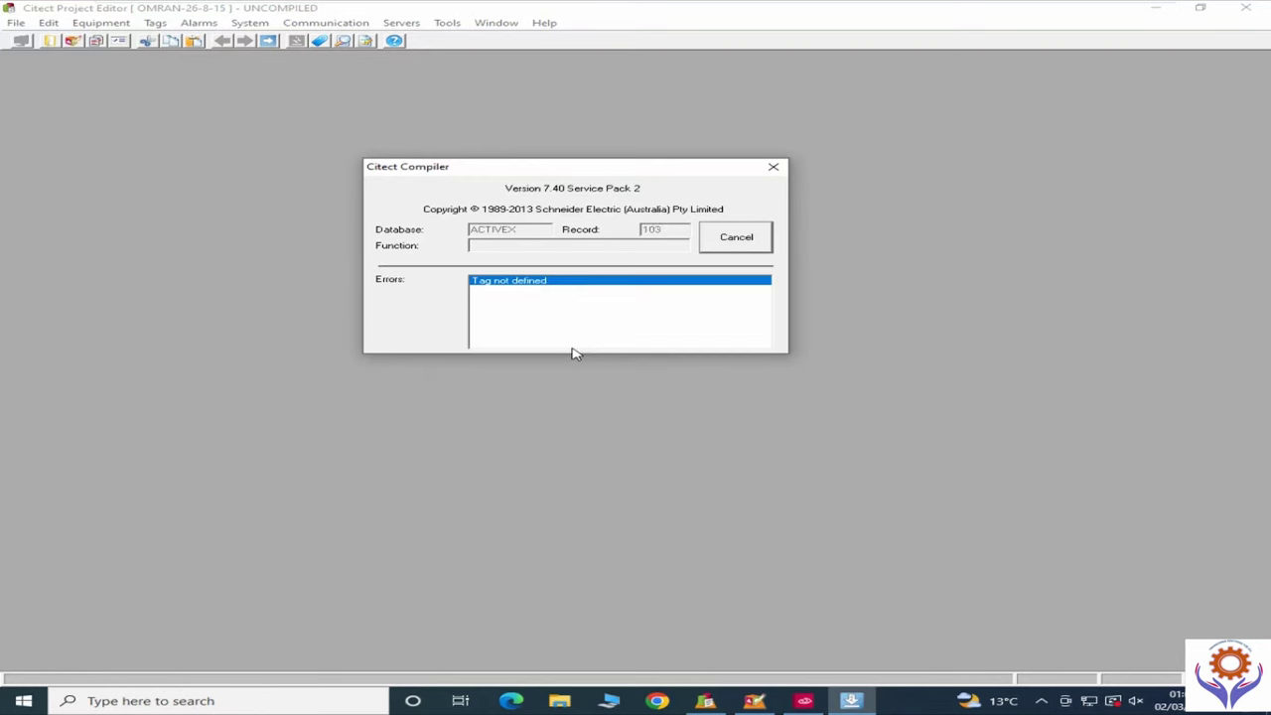